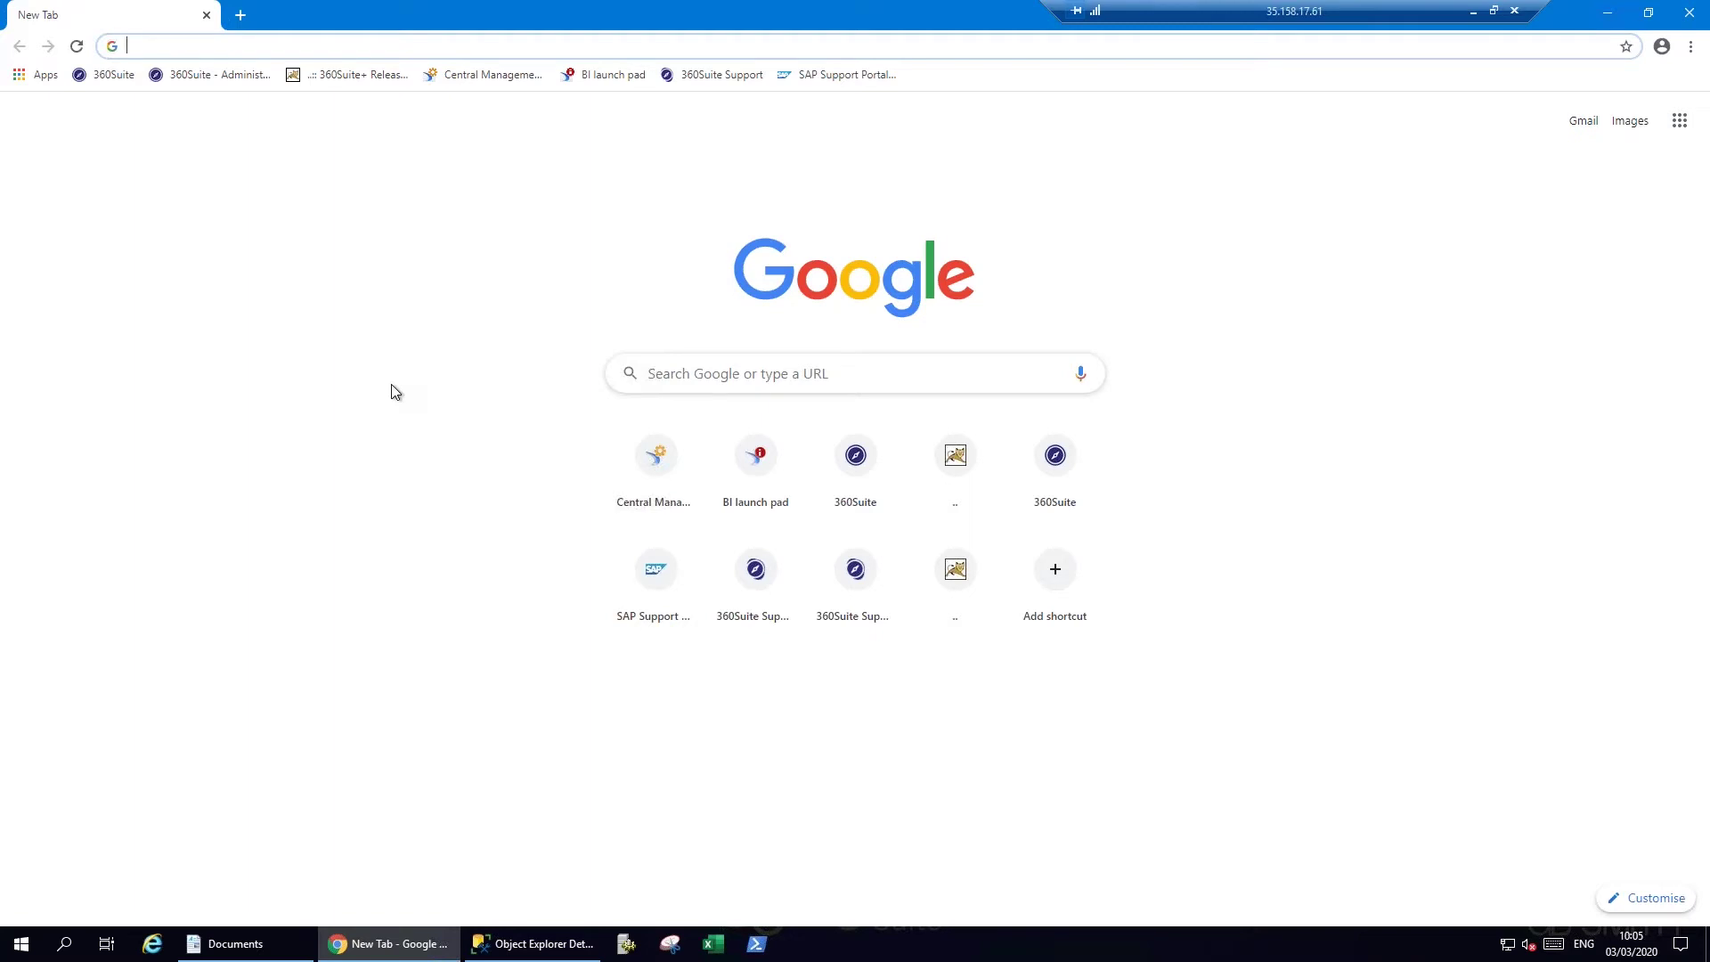
Log on to BI launch pad with the prefilled administrator credentials and open the public folders in Documents.
click(608, 75)
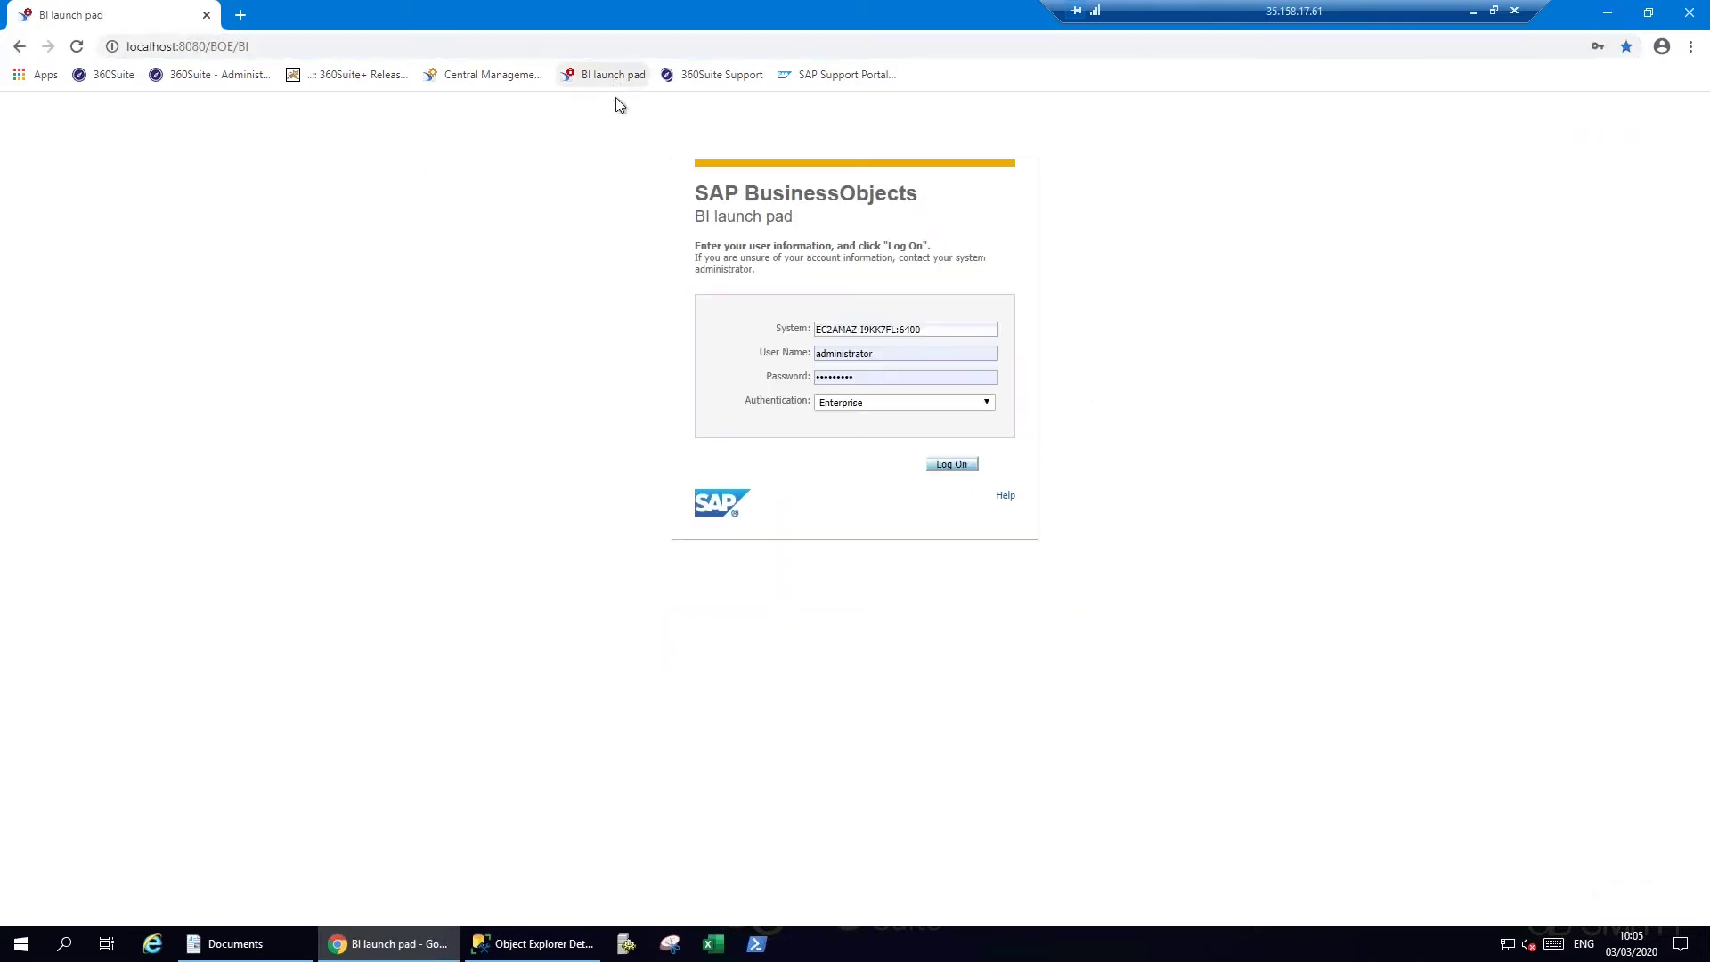
click(949, 464)
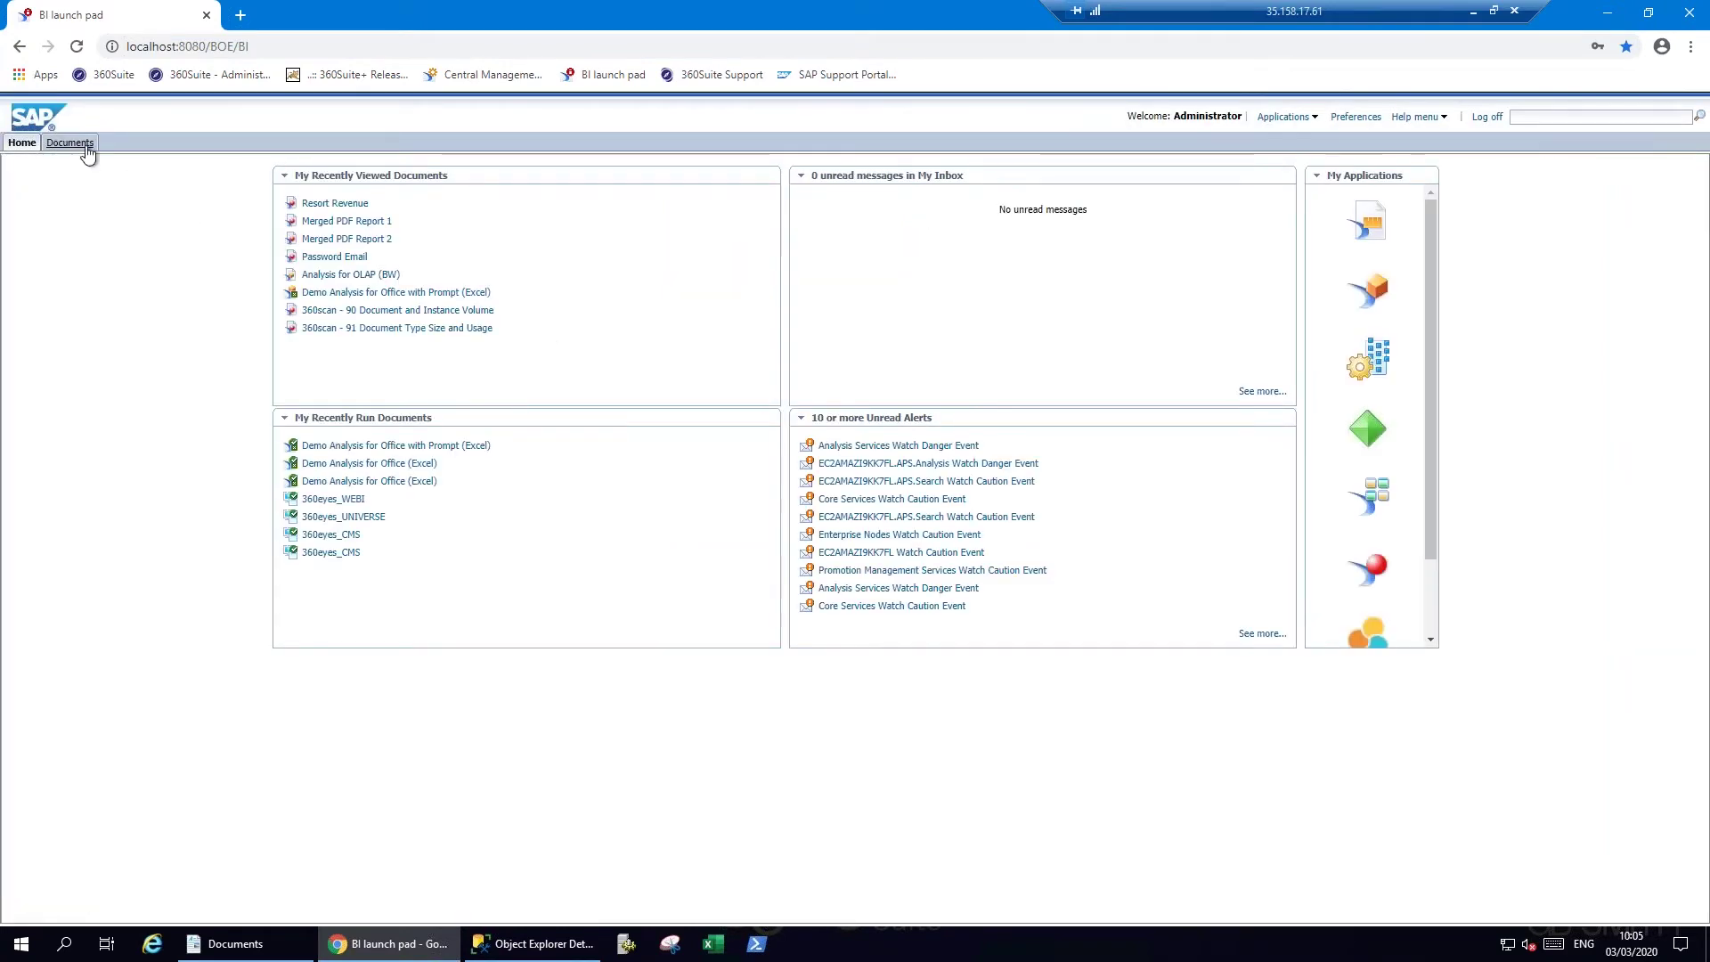
click(87, 146)
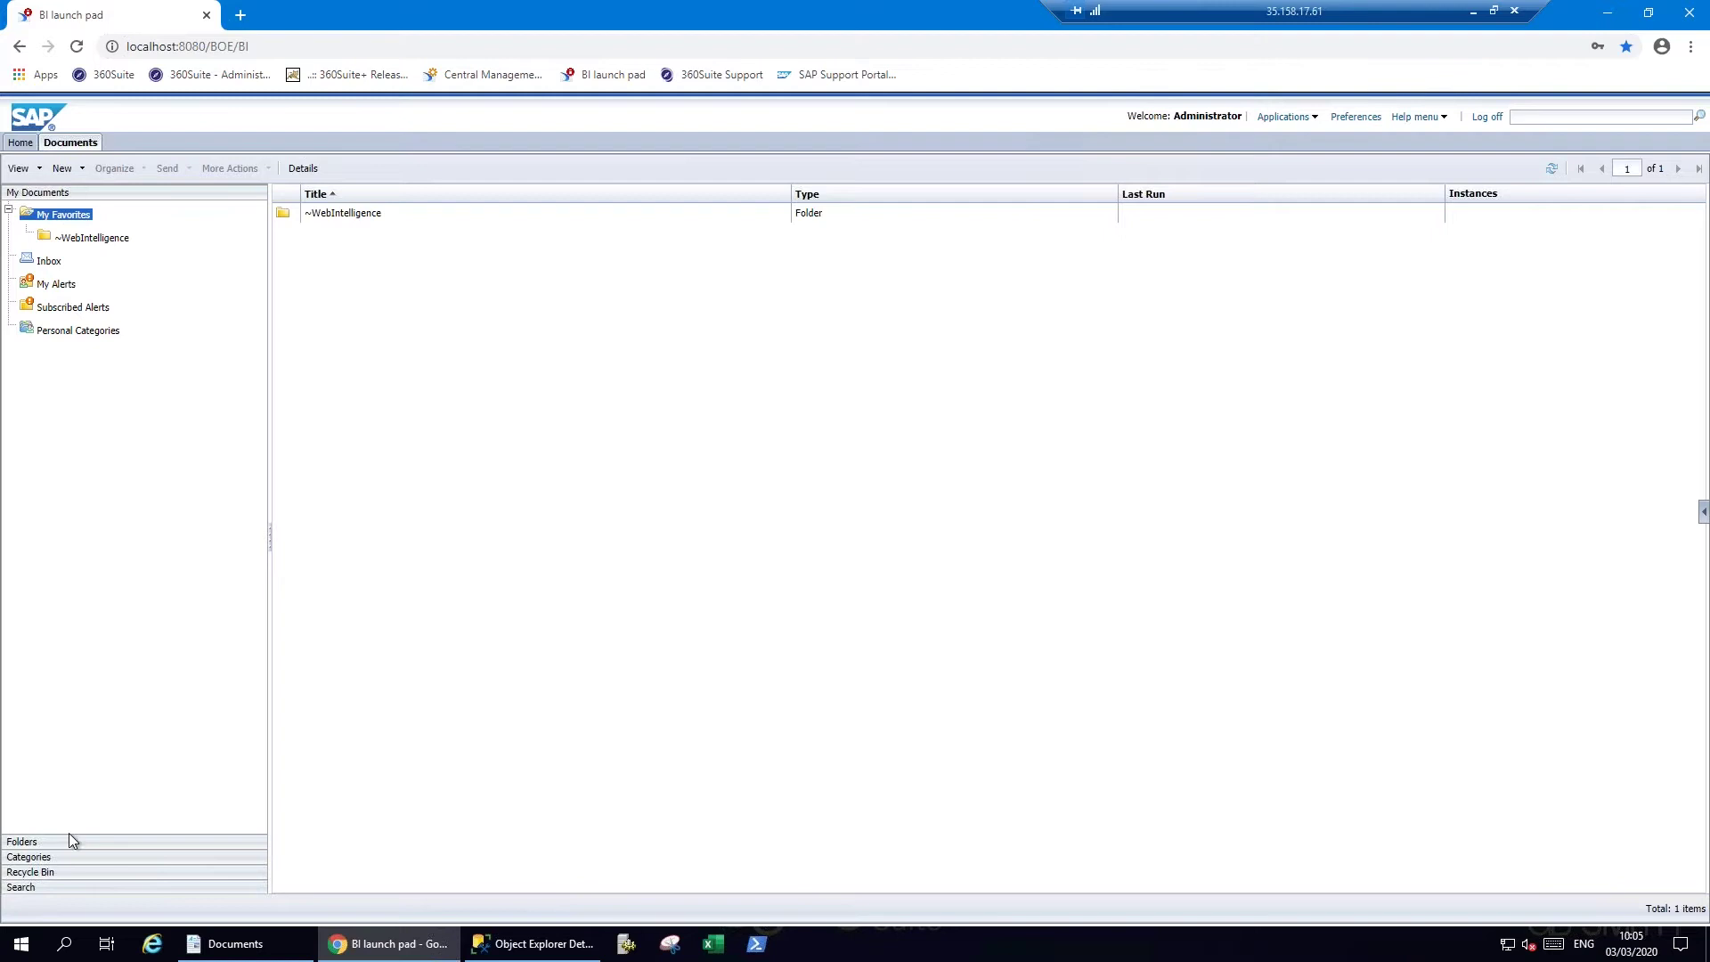
click(71, 841)
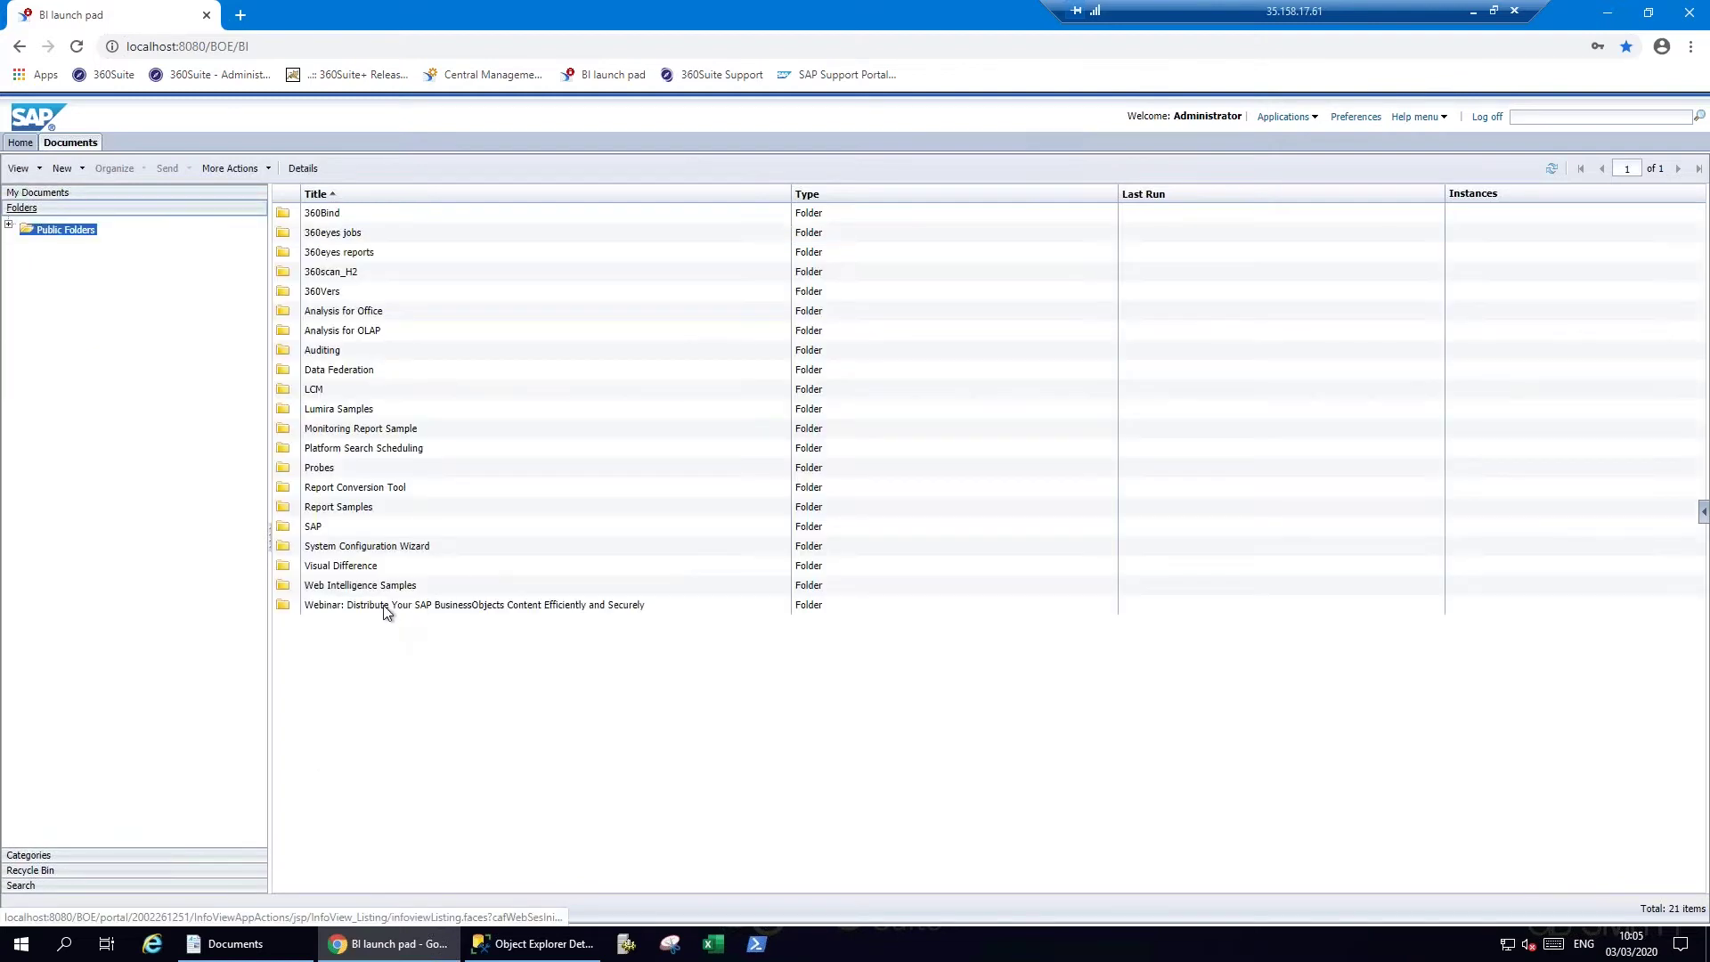
In the folder "Webinar: Distribute Your SAP BusinessObjects Content Efficiently and Securely", select Merged PDF Report 1 and Merged PDF Report 2.
double_click(385, 605)
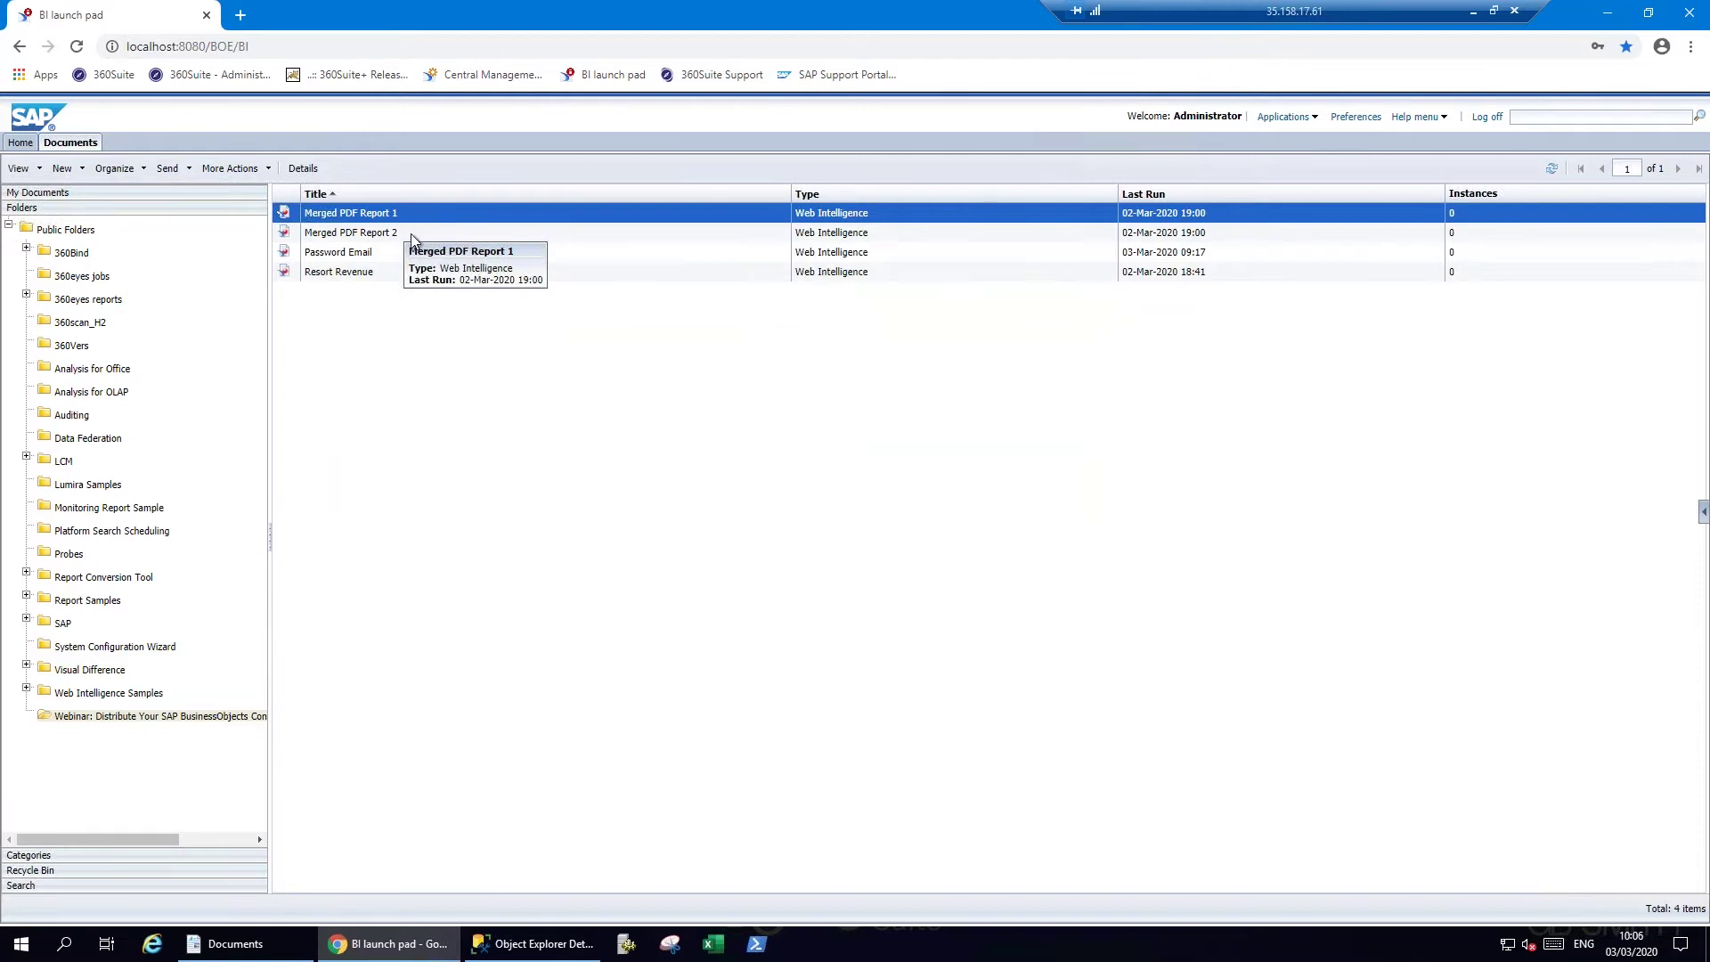
click(404, 231)
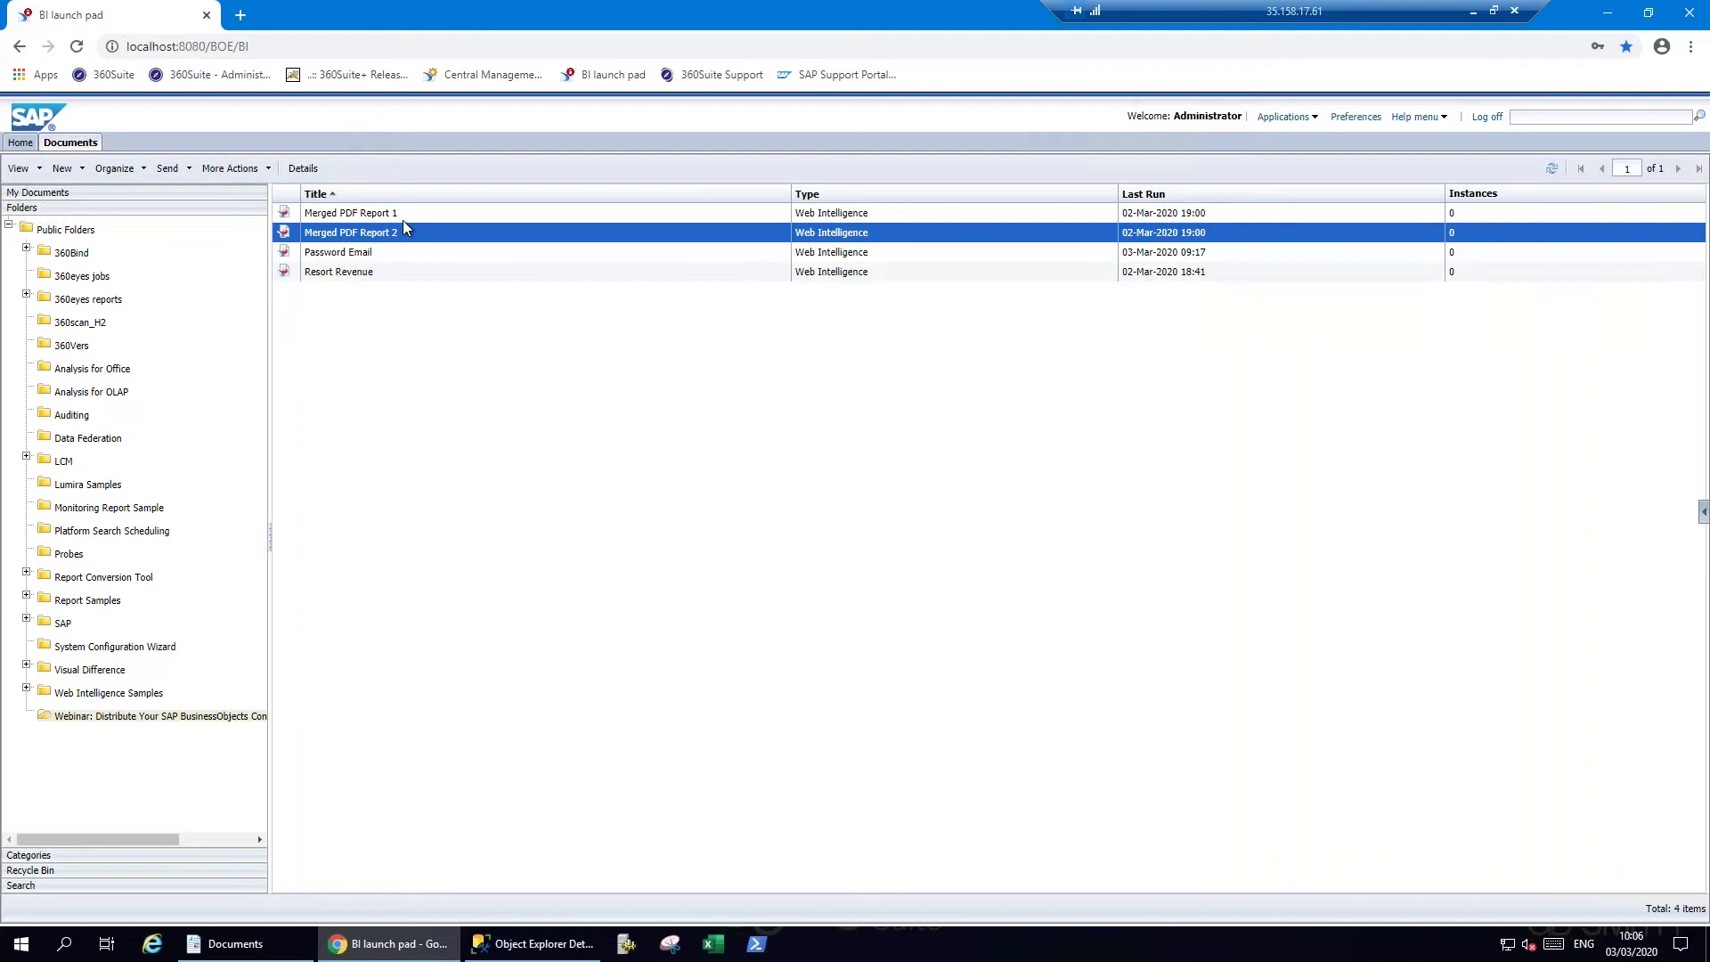
ctrl+click(402, 219)
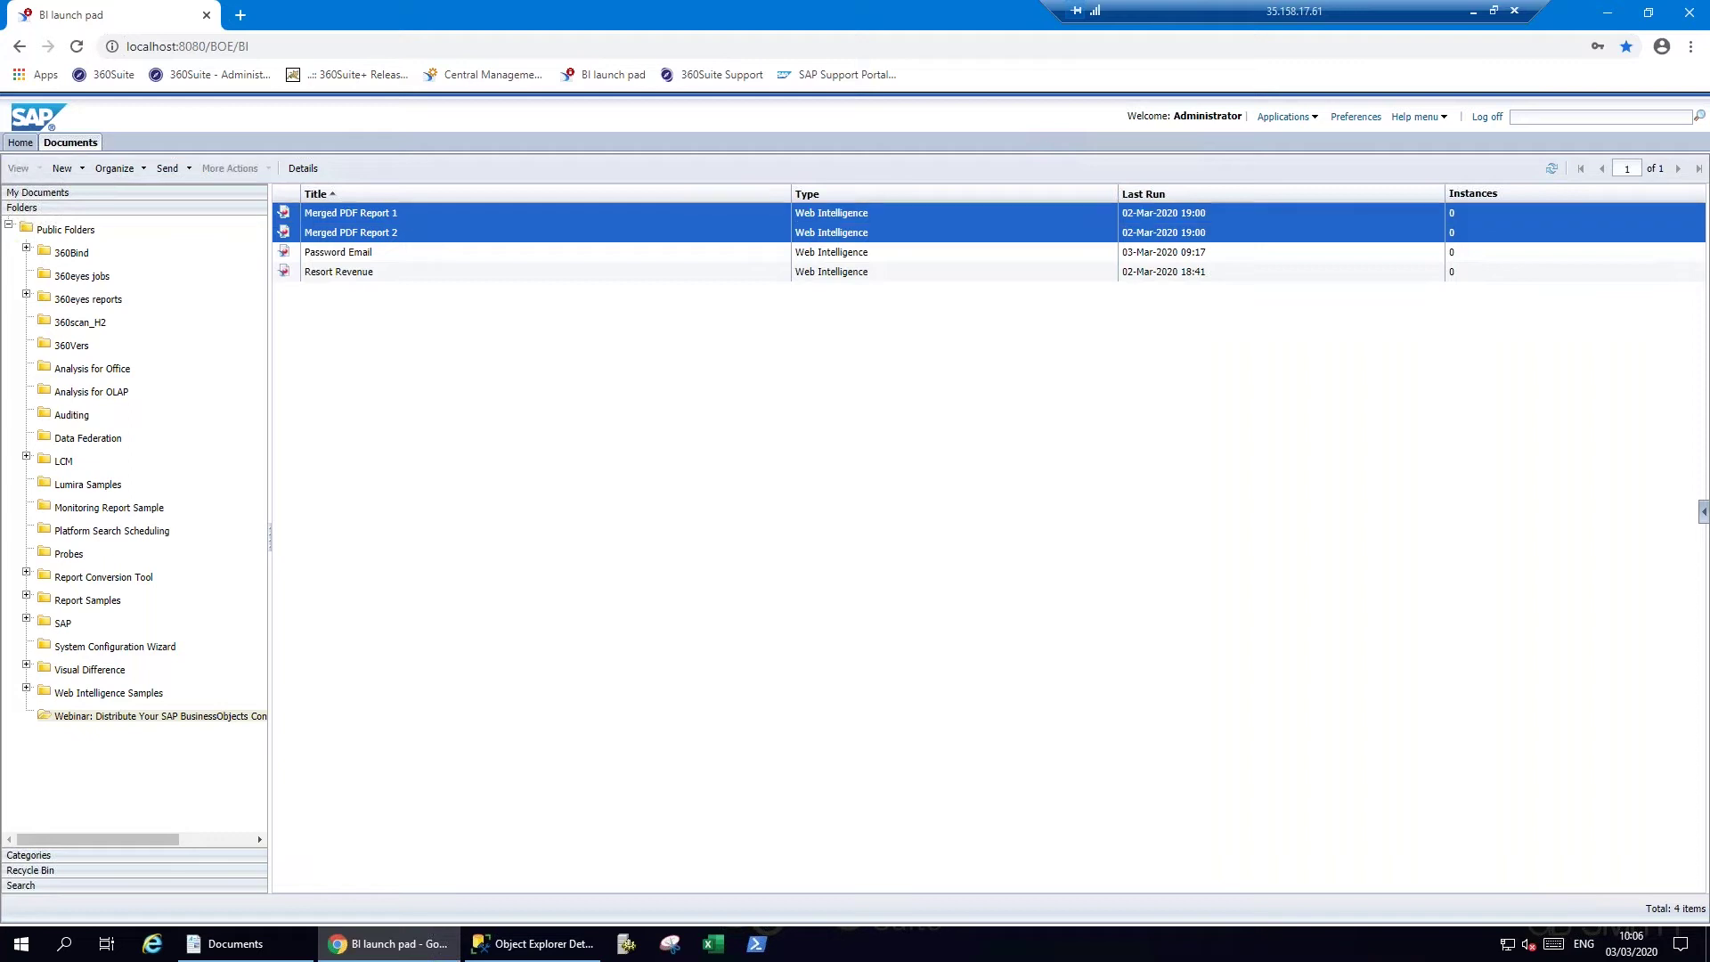
Open 360Suite+ Release 4 in a new browser tab and log in as Administrator with the saved account password.
click(241, 16)
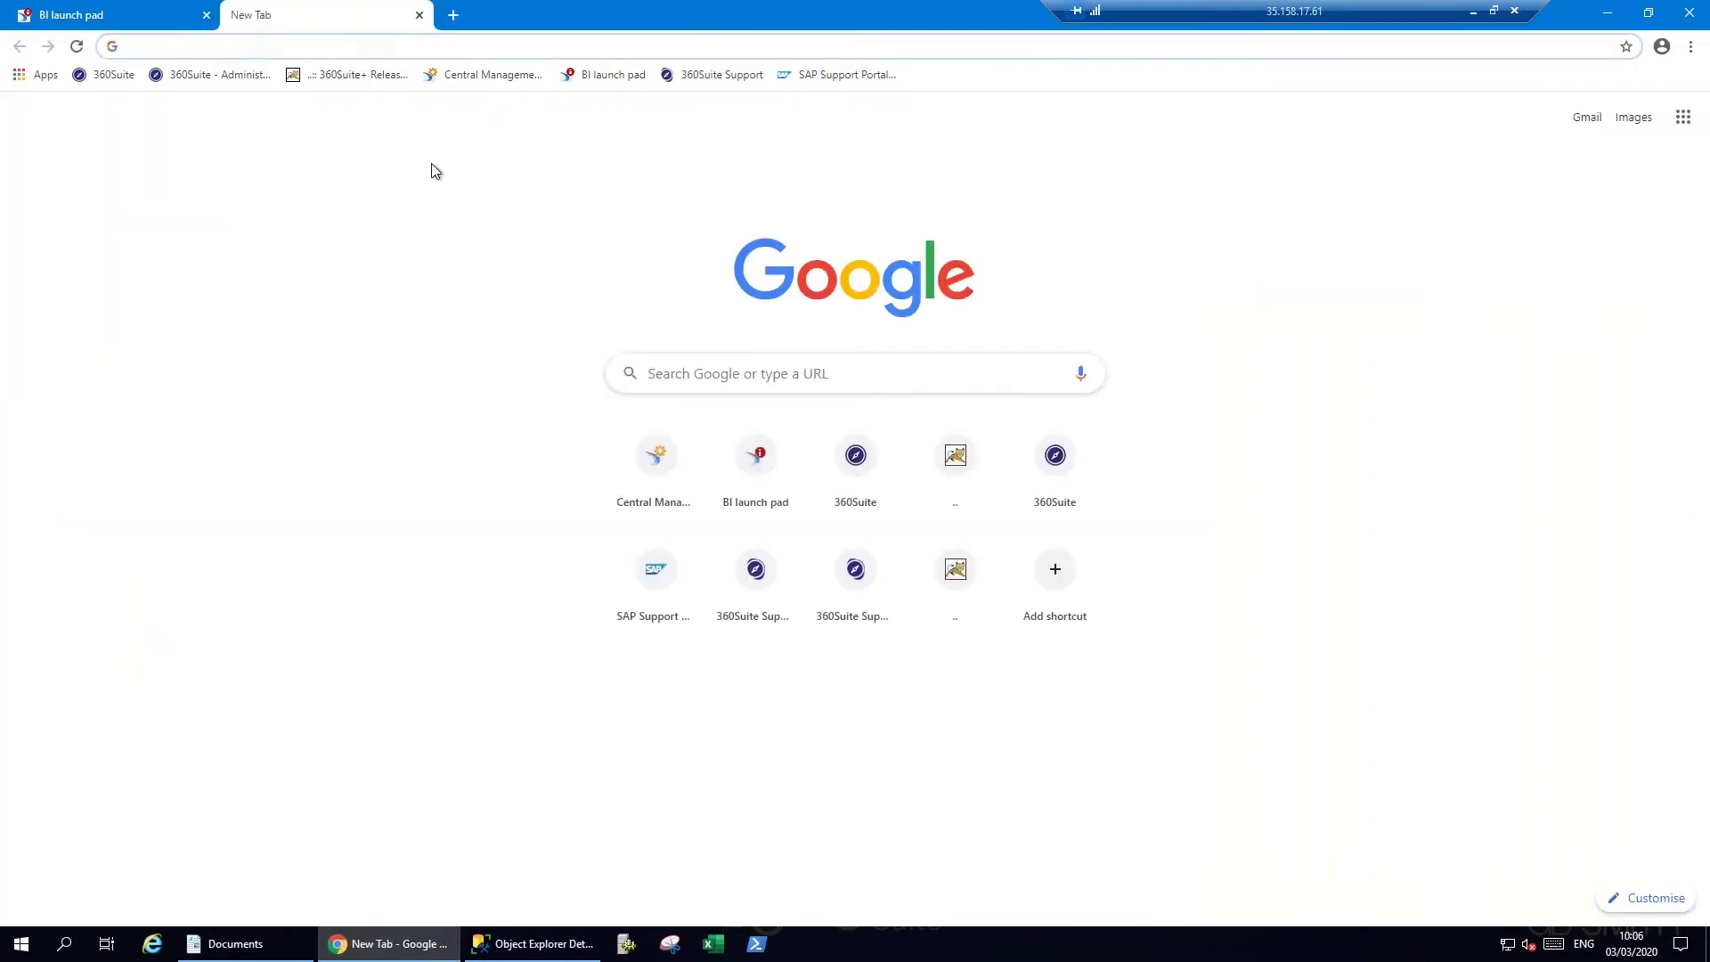
click(351, 78)
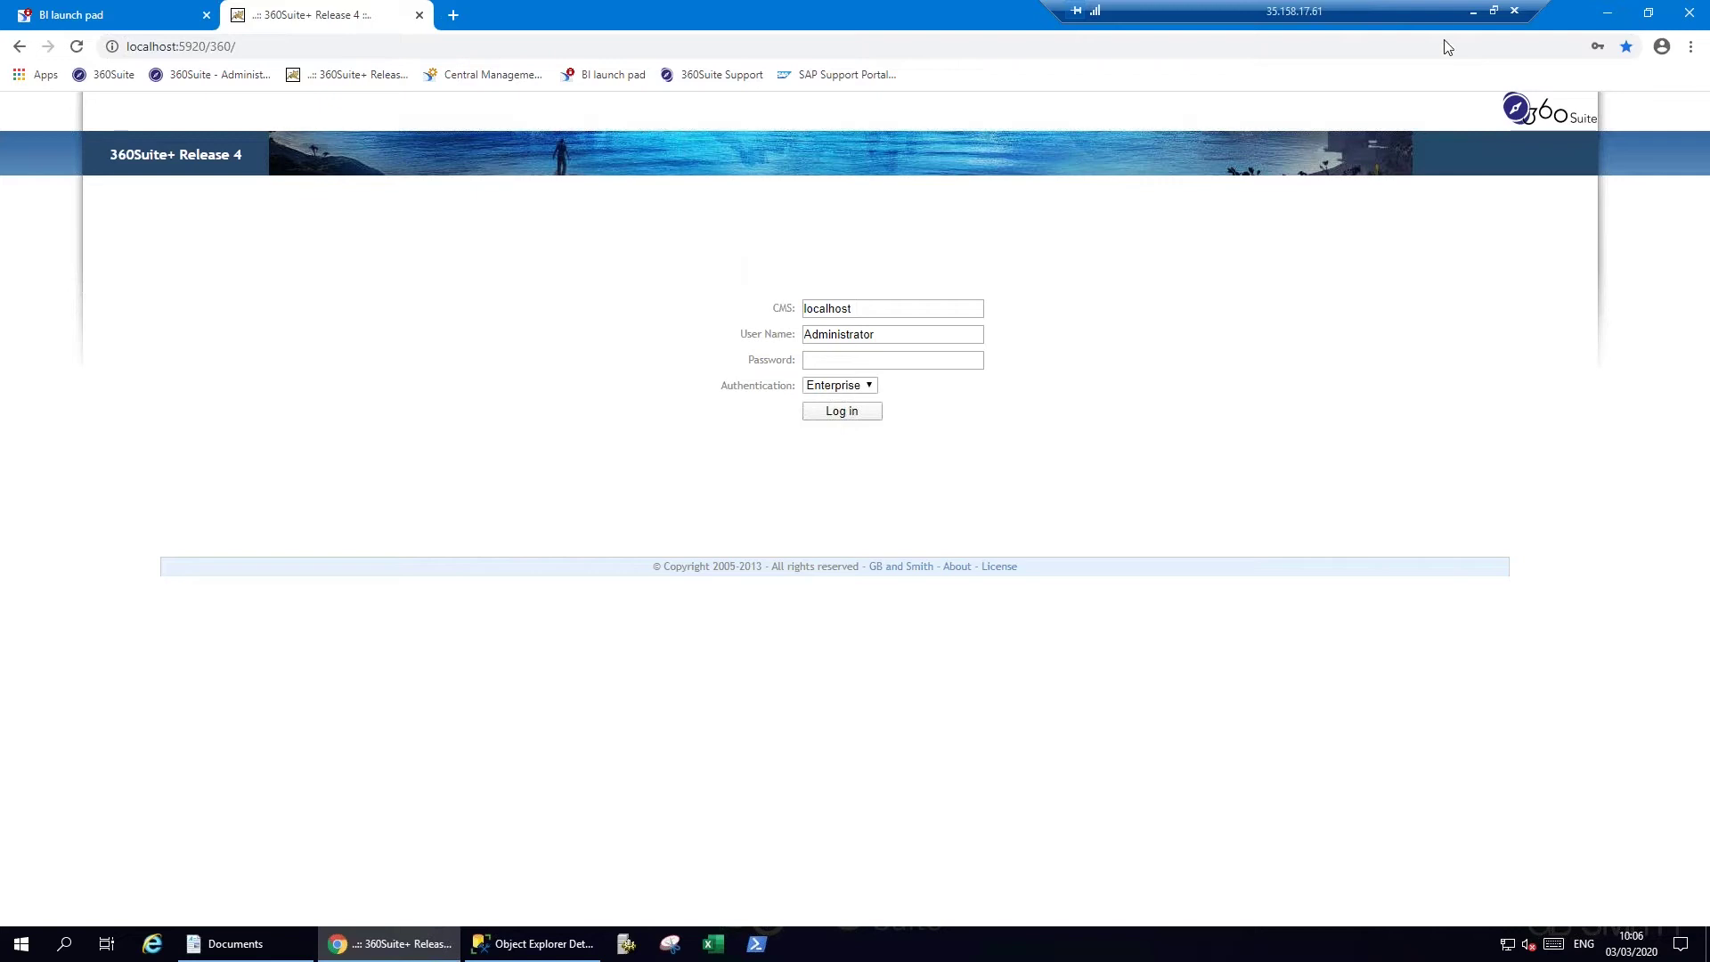
click(905, 354)
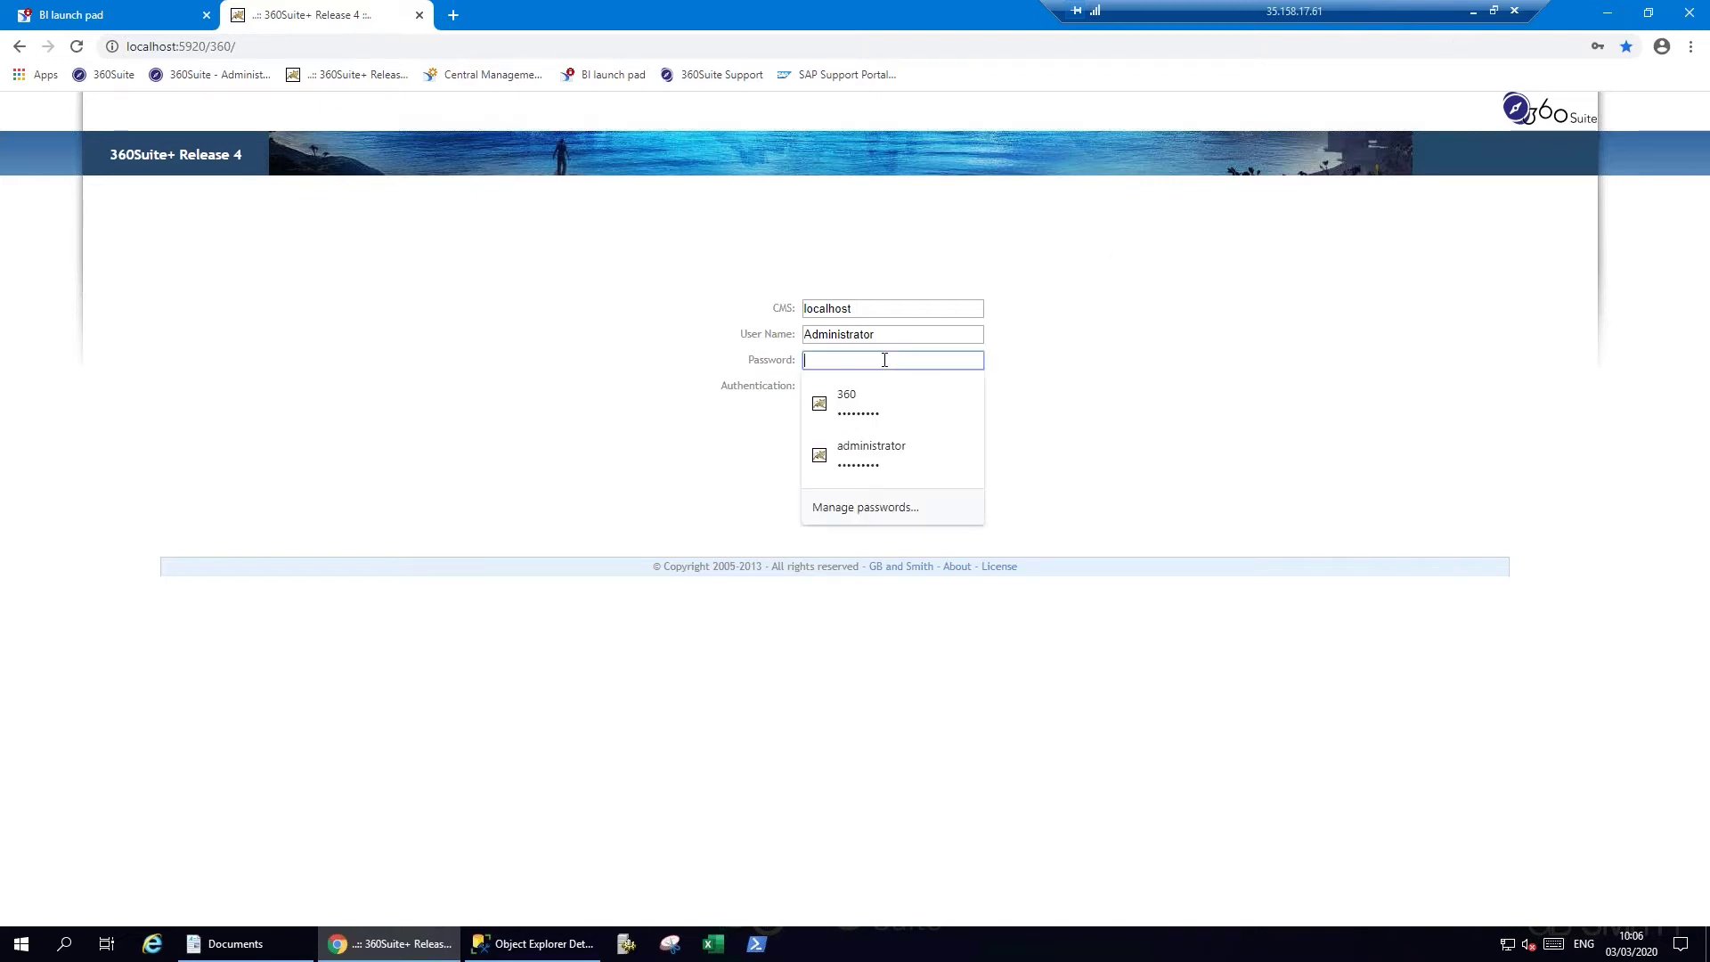
click(874, 463)
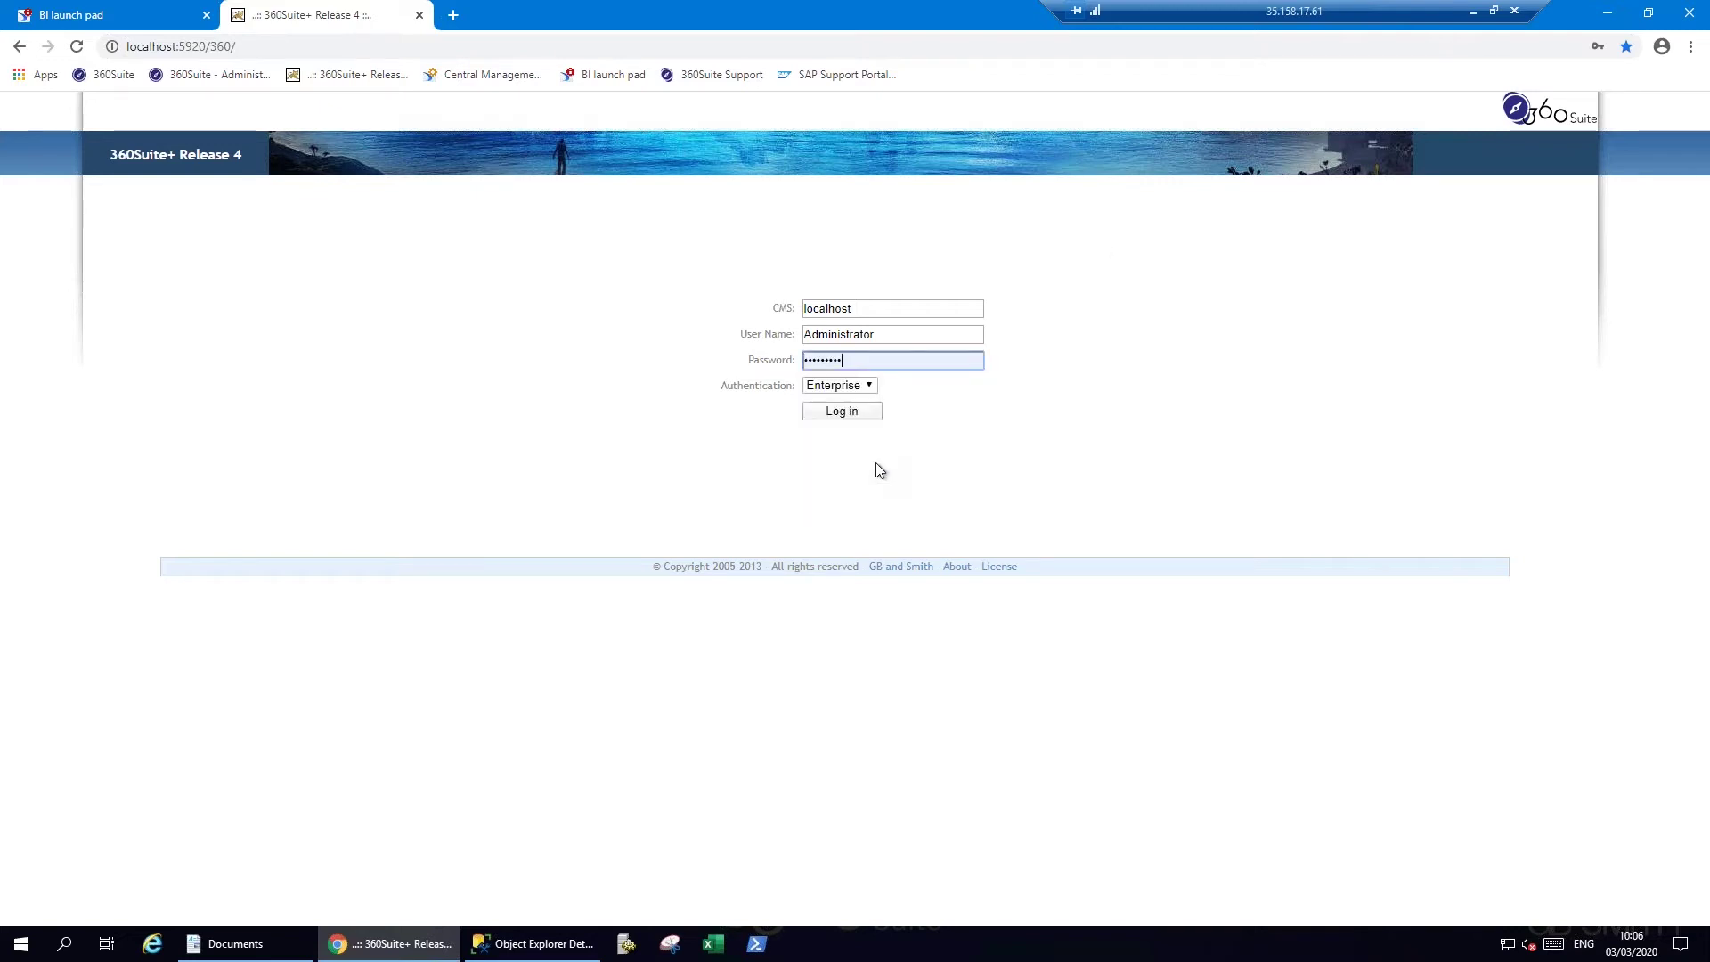
click(841, 412)
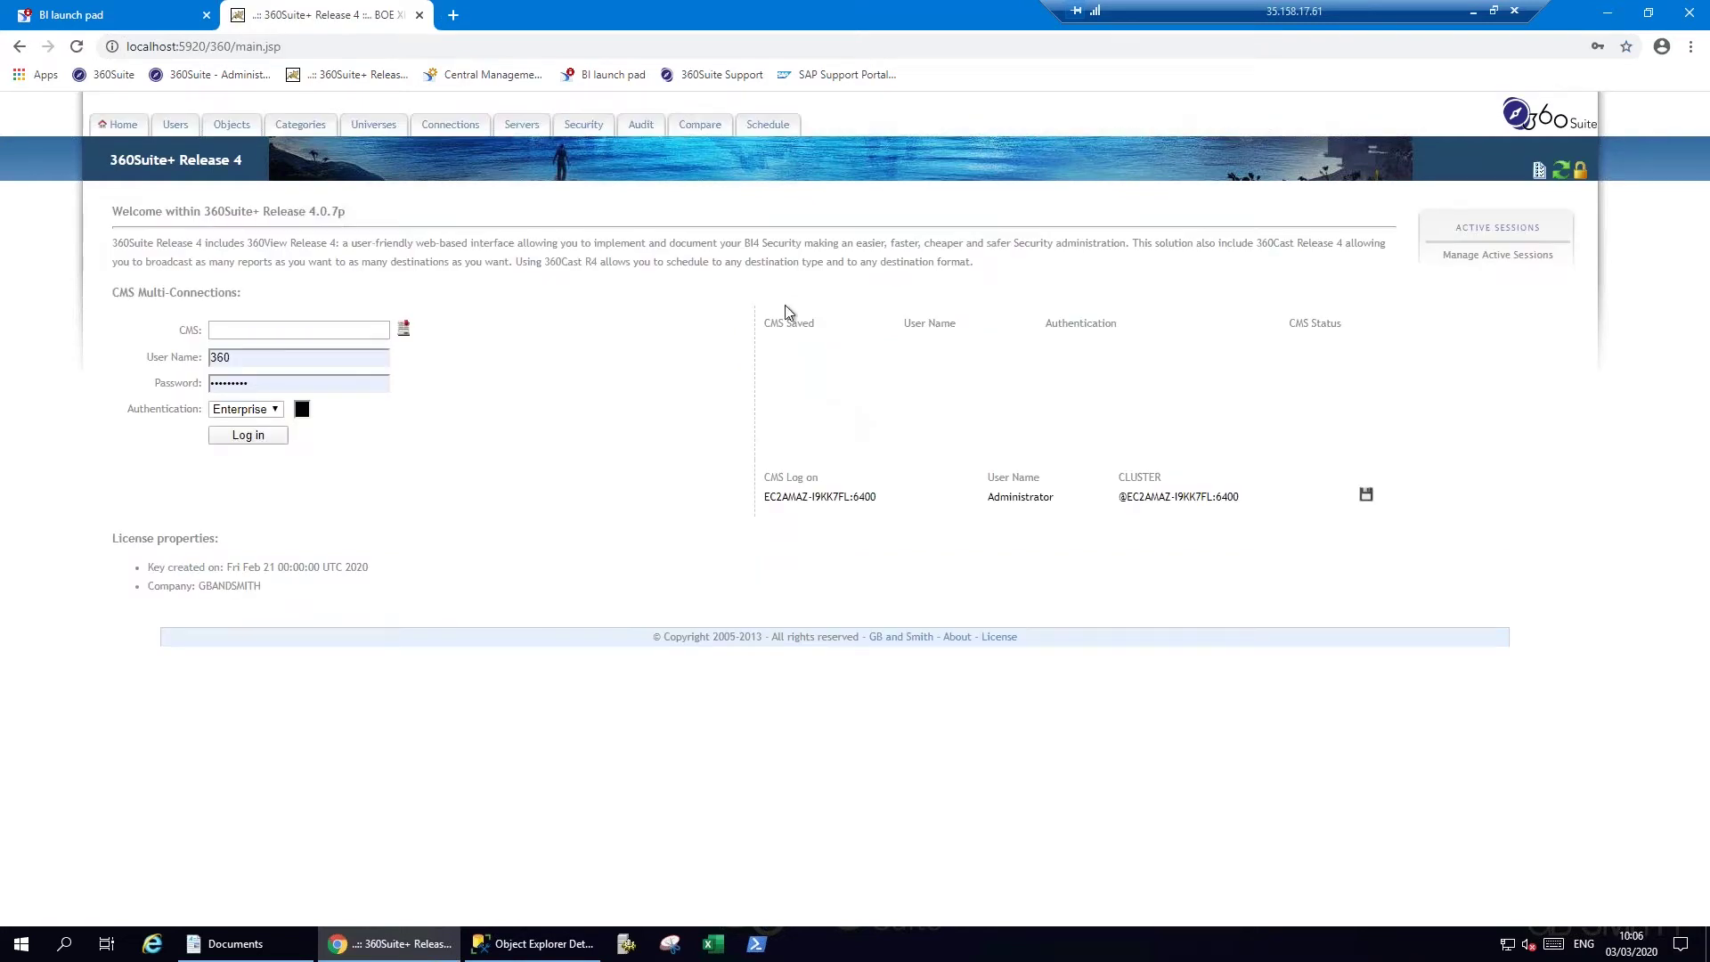
Go to the scheduled reports console and open the succeeded task "Webinar: Merged PDF" for editing.
click(773, 130)
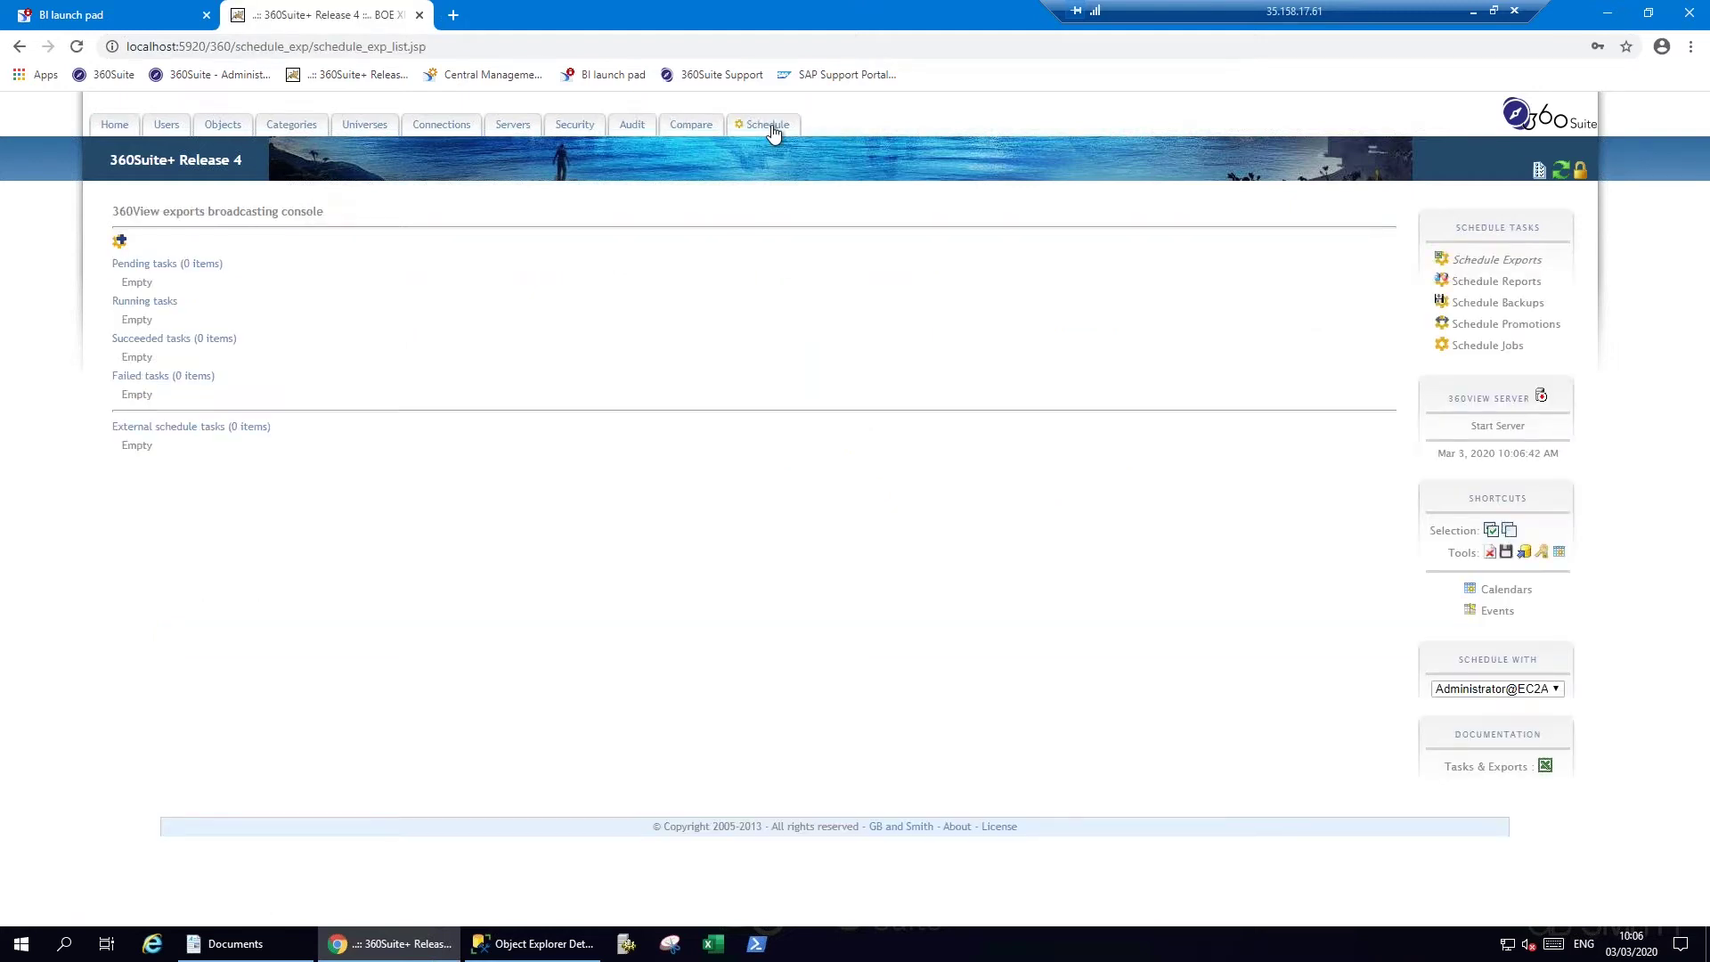
click(1479, 285)
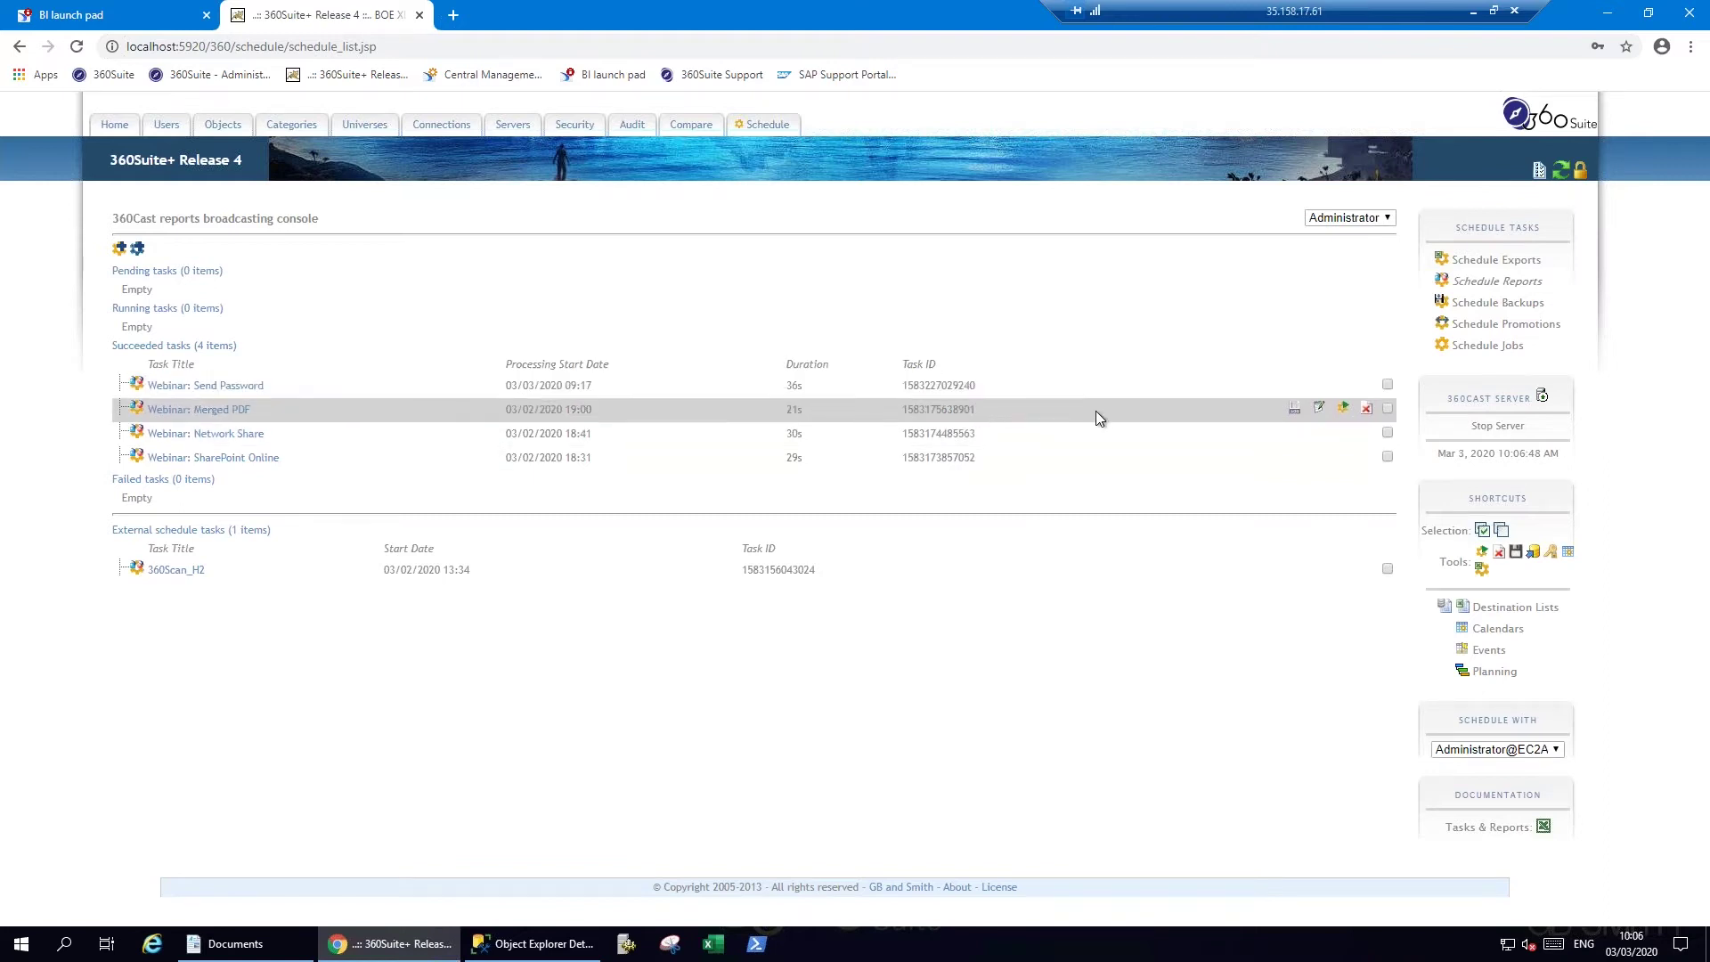
click(1320, 408)
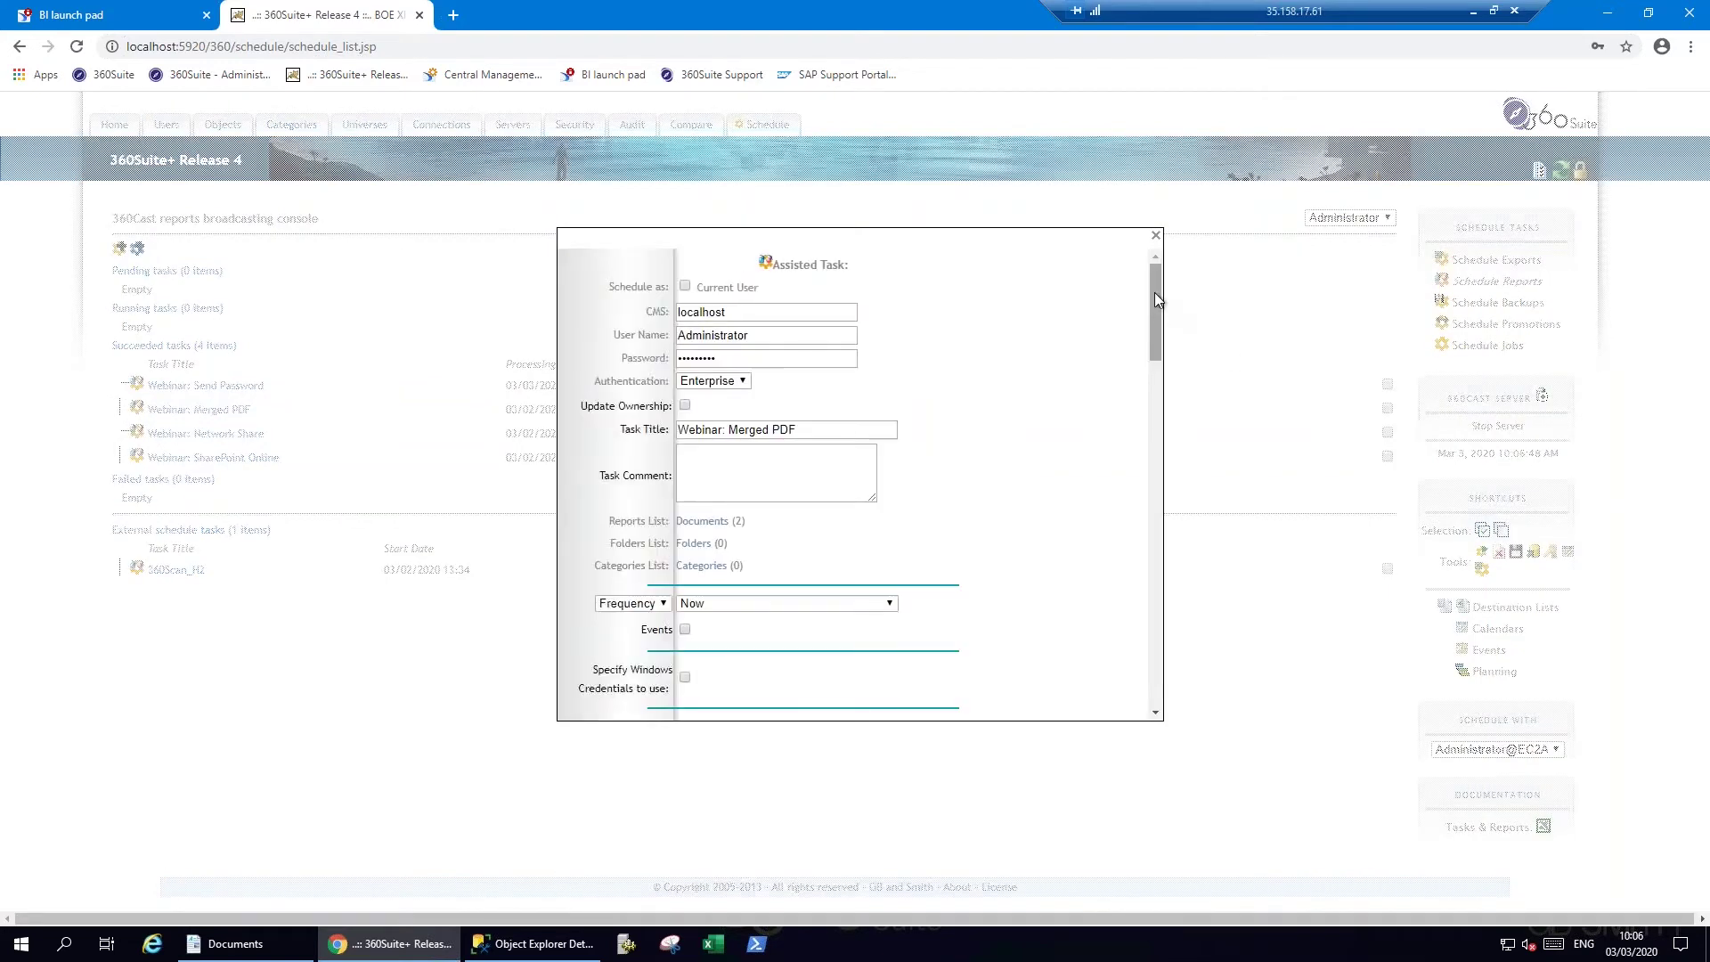
Review the task's documents list, destination list, PDF concatenation package options and merged file name.
scroll(1156, 314, down, 2)
drag(748, 354, 675, 354)
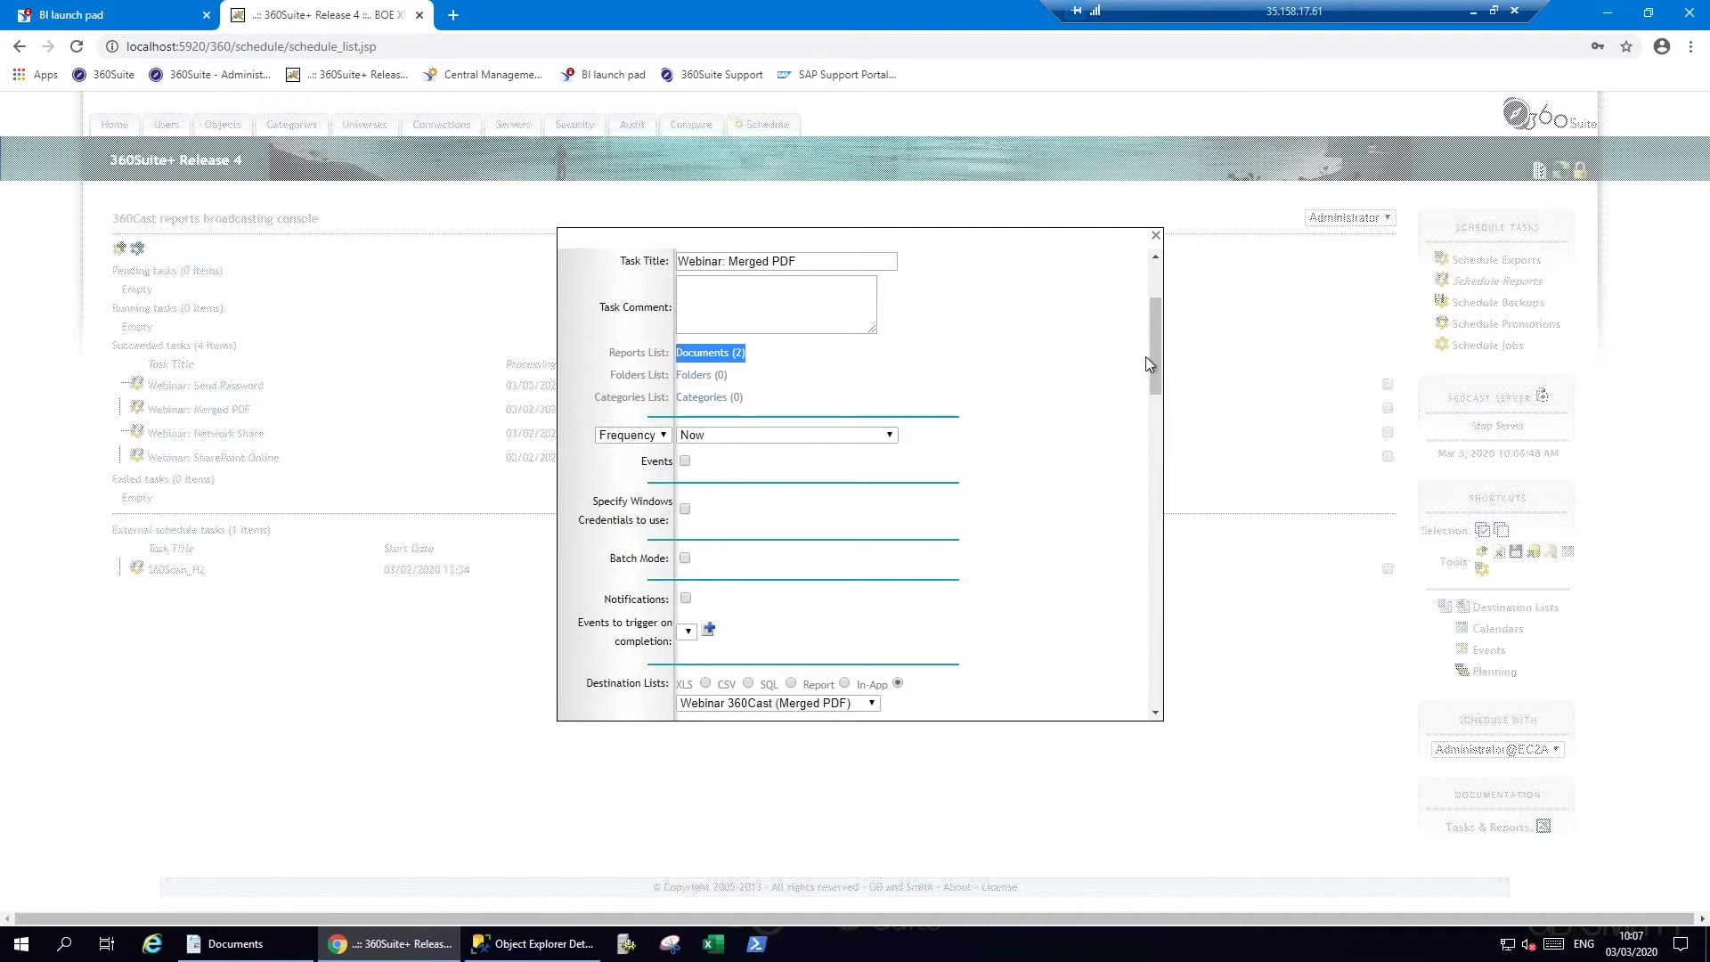
drag(1152, 344, 1148, 420)
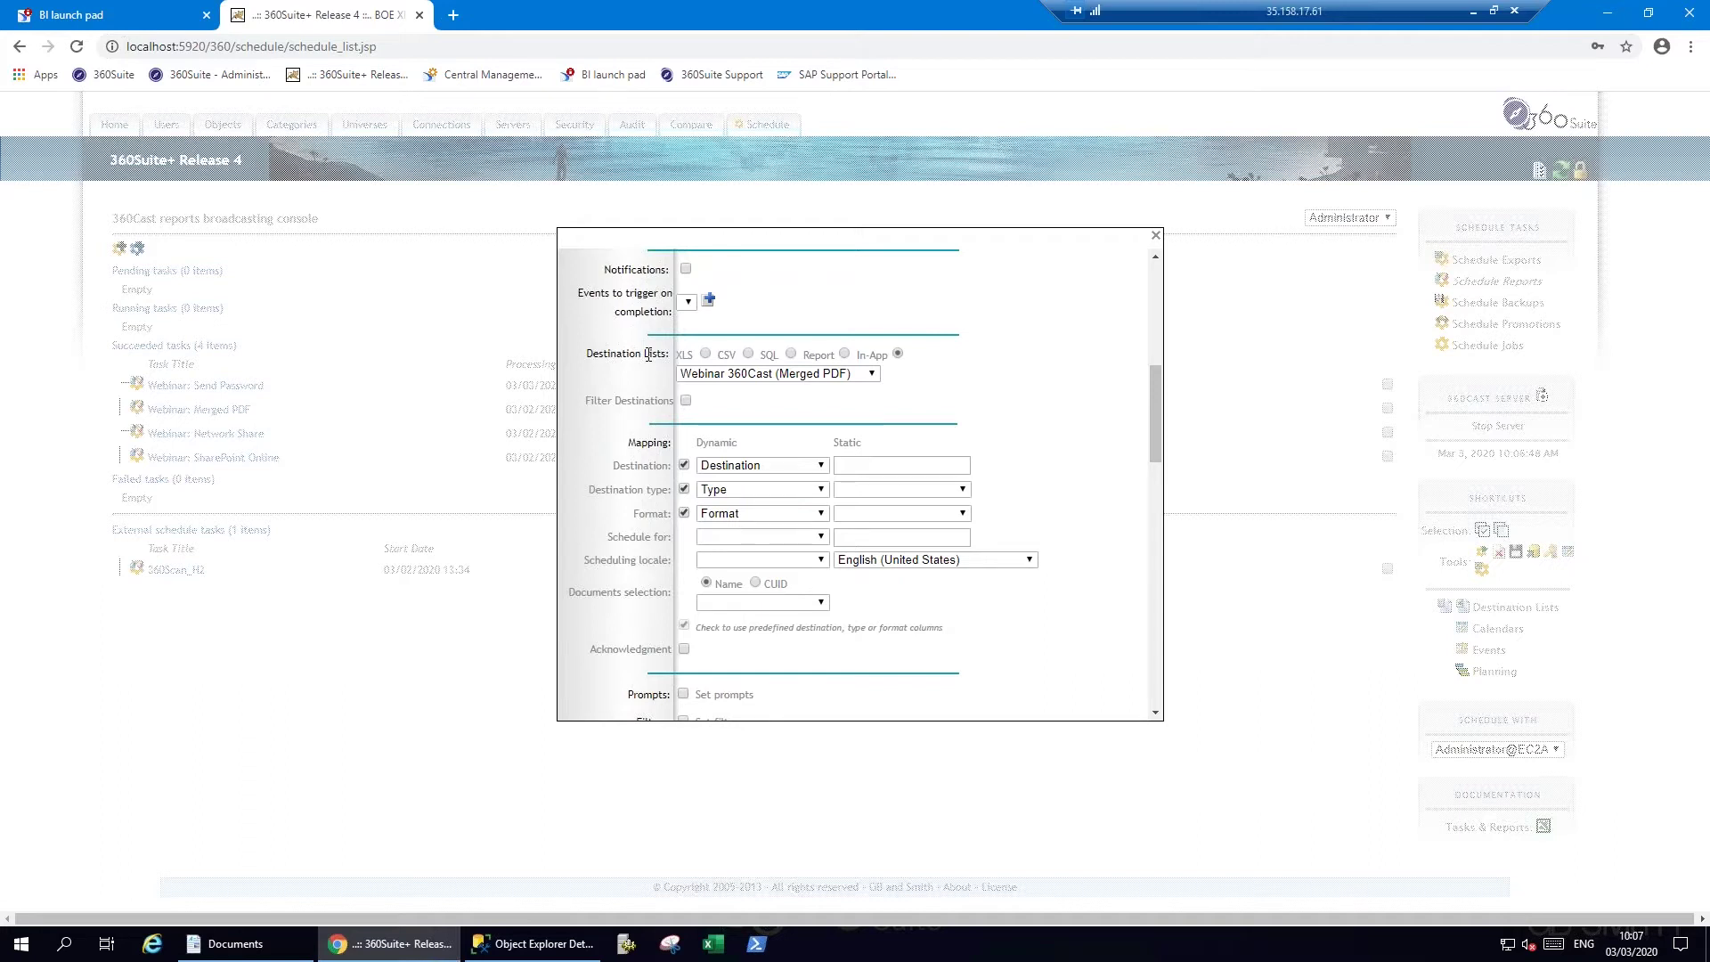
drag(586, 354, 668, 358)
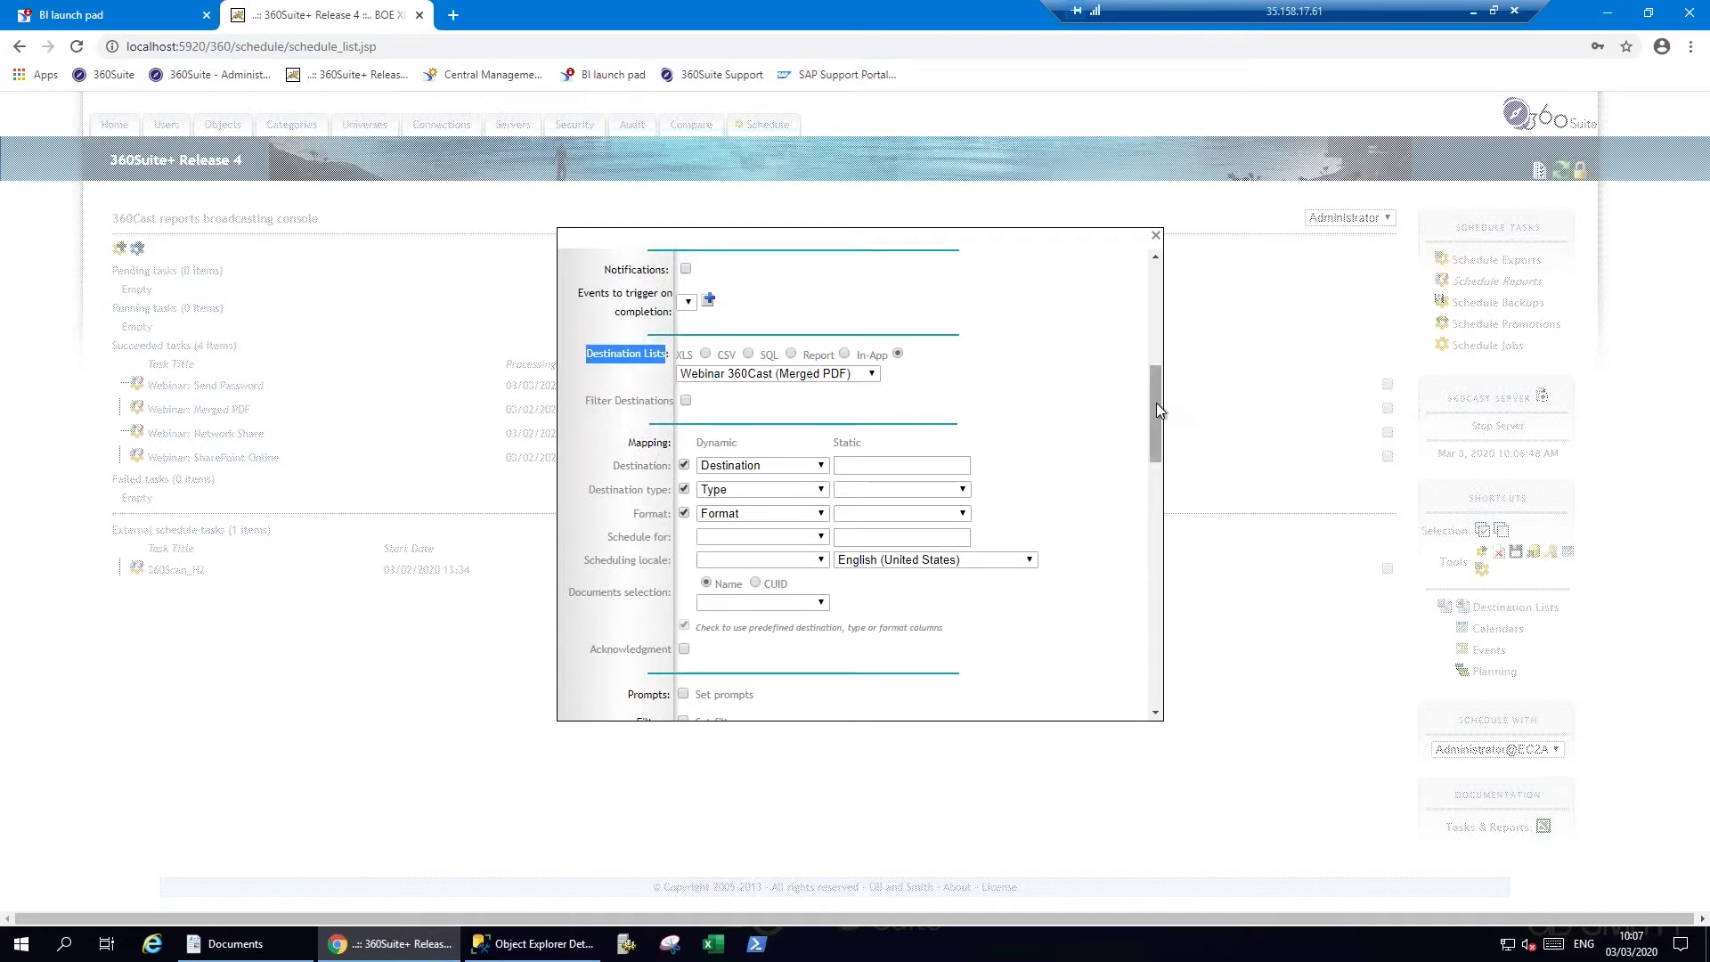
drag(1156, 403, 1151, 540)
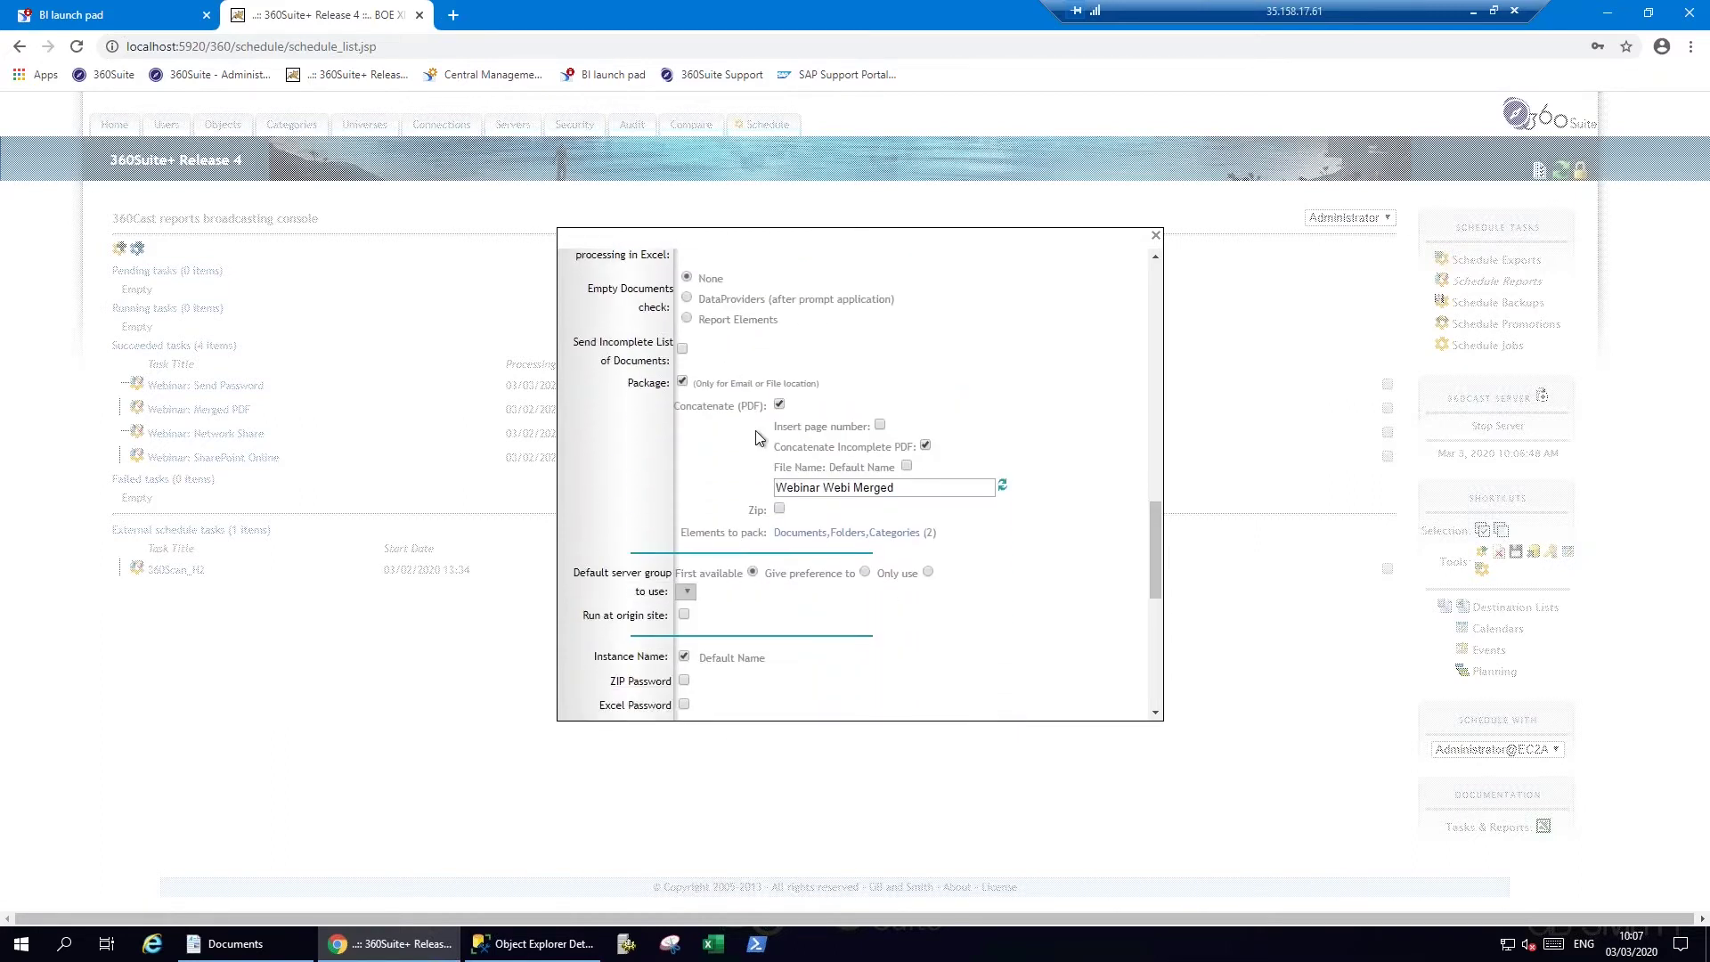
drag(629, 383, 756, 406)
drag(919, 489, 809, 489)
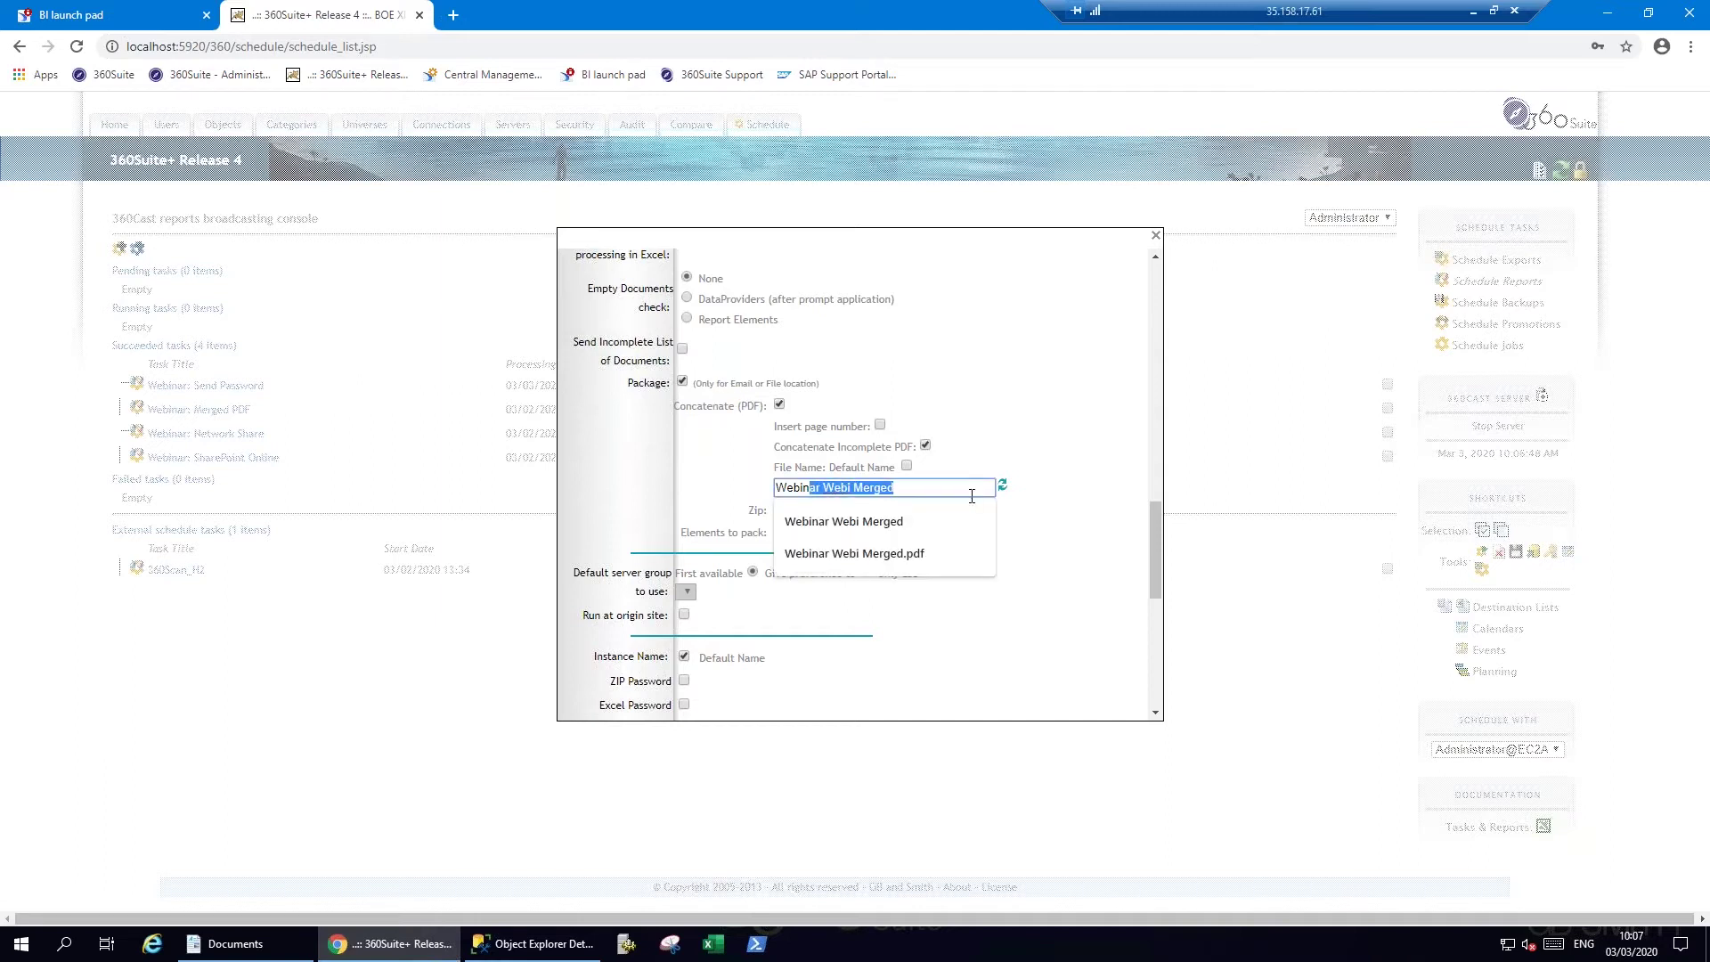
click(1085, 482)
Update the "Webinar: Merged PDF" task so it is submitted with its Now frequency.
drag(1155, 521, 1157, 704)
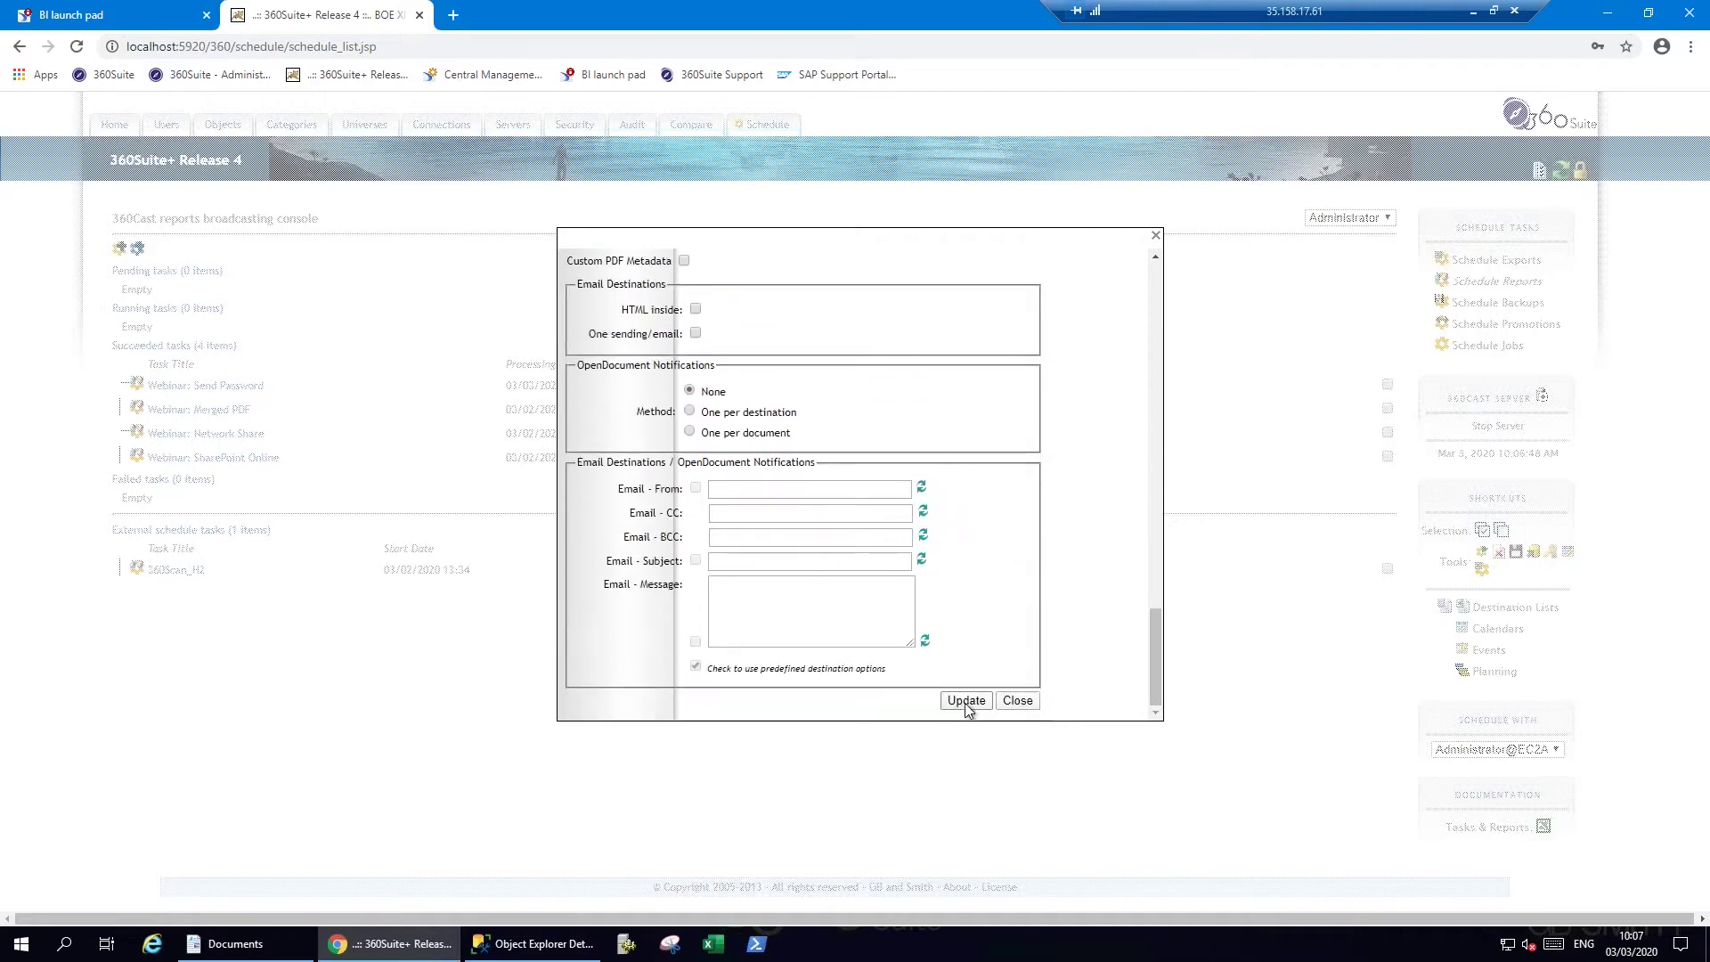
click(966, 701)
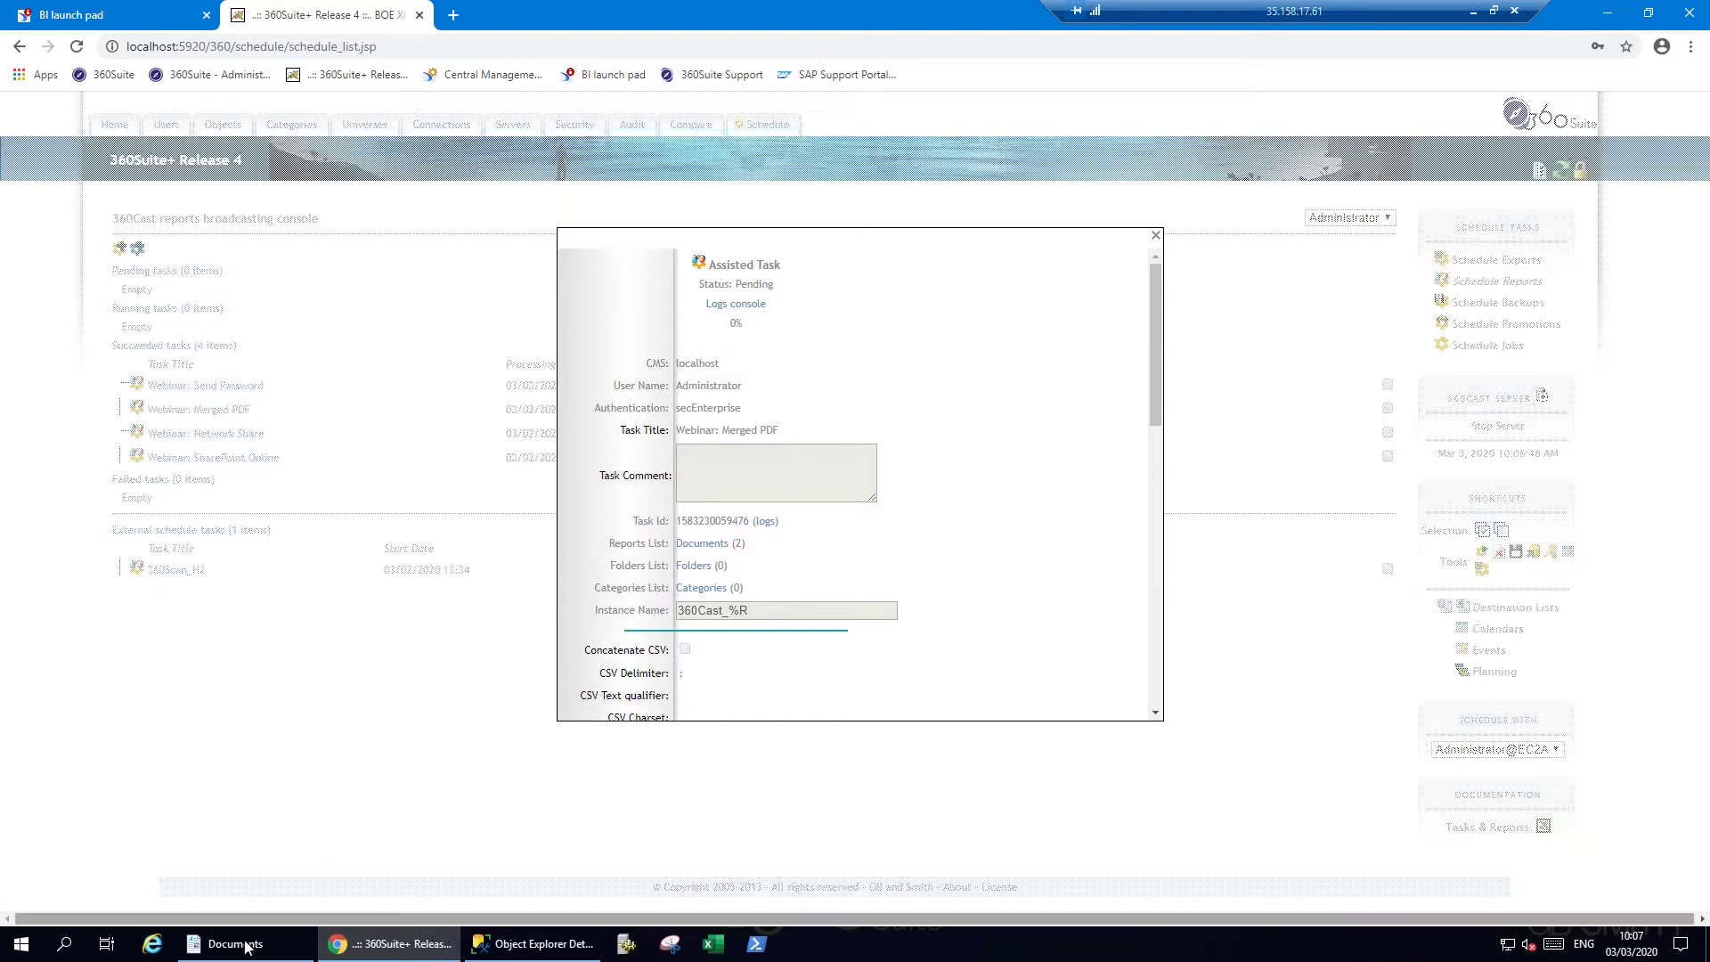
Open the destination folder 2-NetworkShare\US in a new File Explorer window.
middle_click(219, 942)
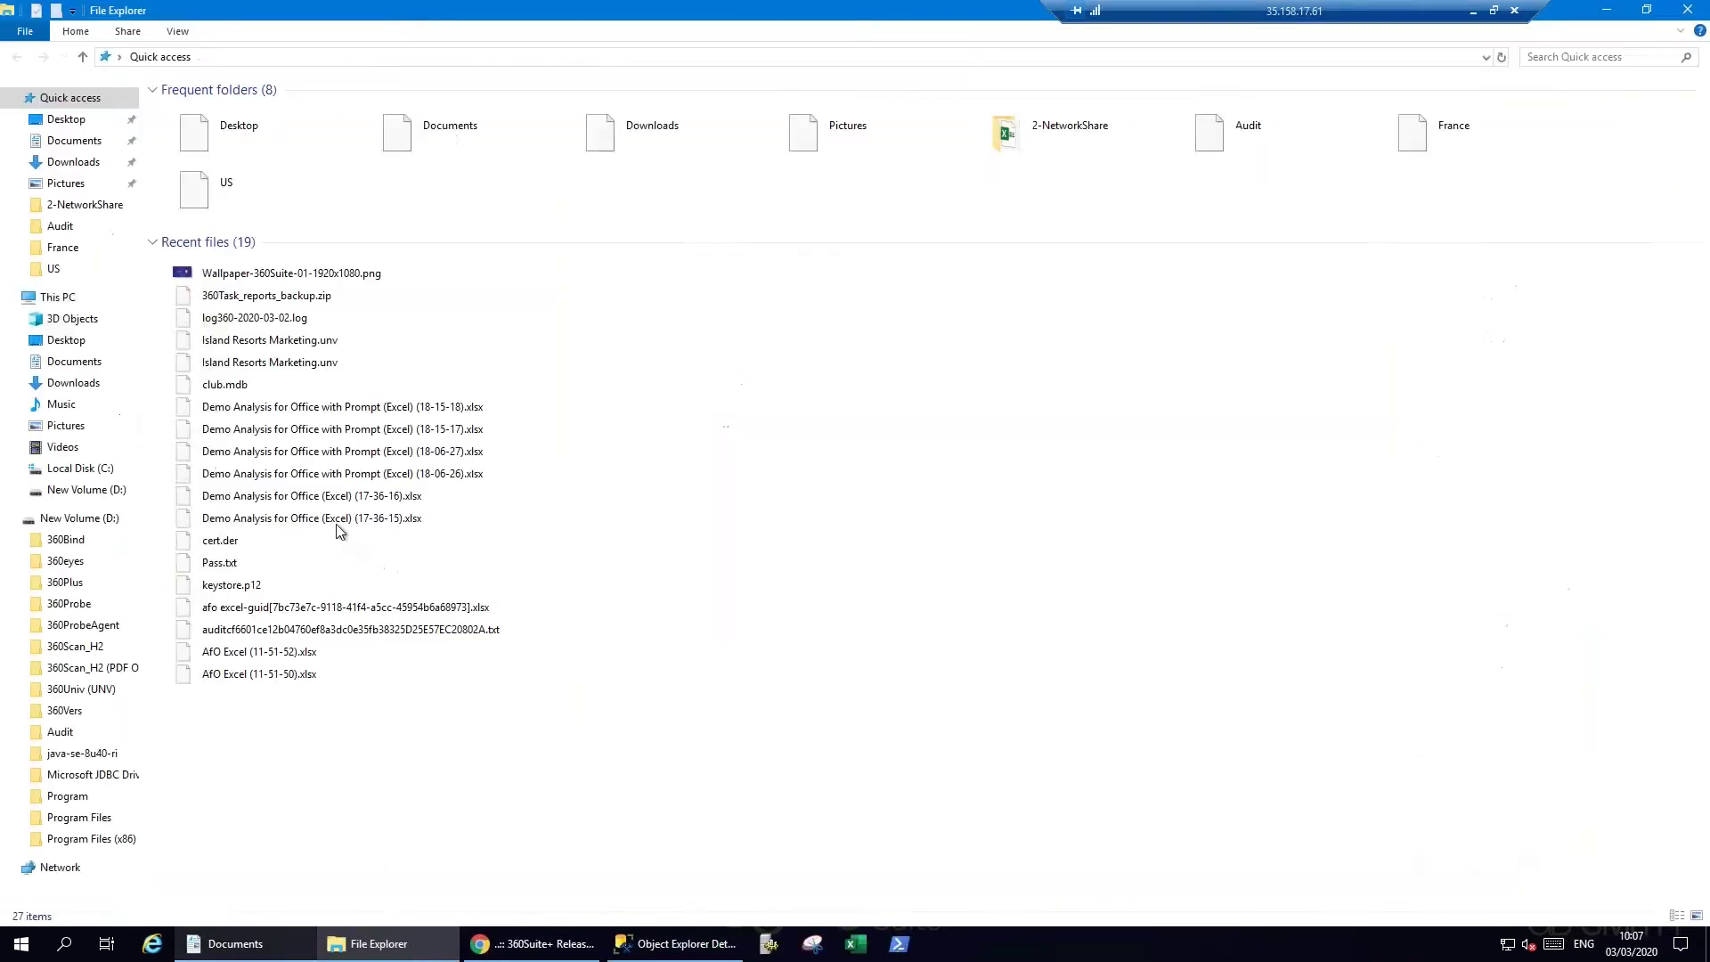
click(90, 207)
double_click(185, 132)
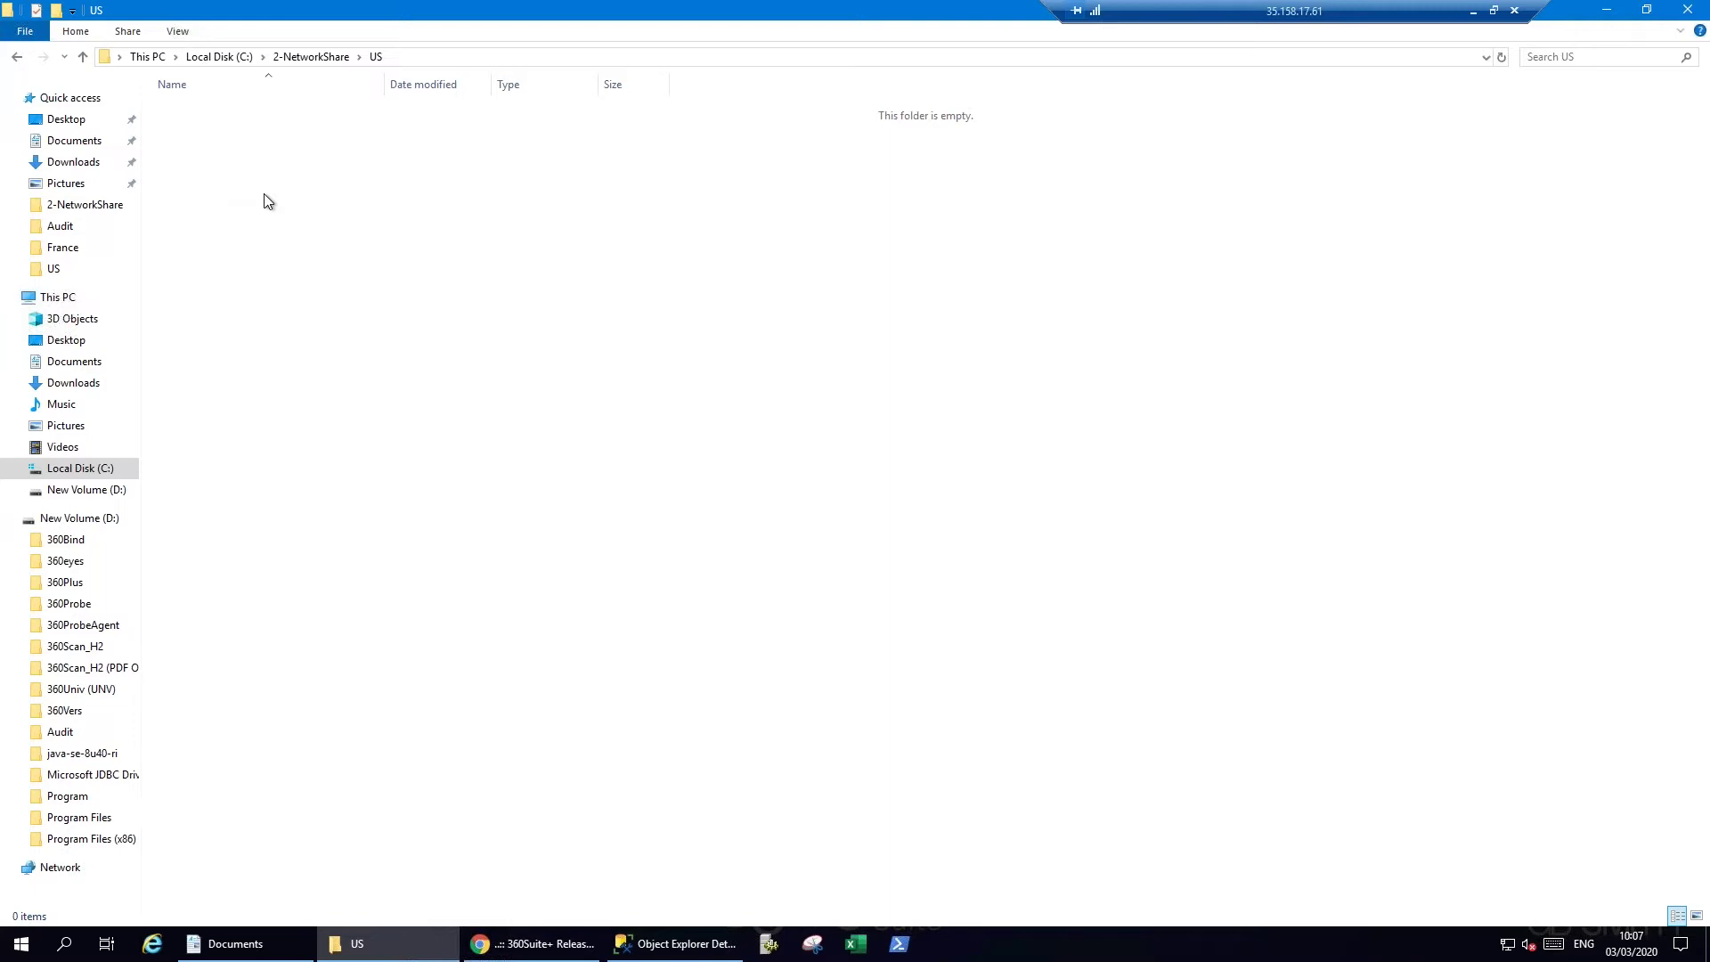
Return to 360Suite+ in Chrome and examine the task's logs console for the report exports and the delivery to the US folder.
click(526, 949)
click(726, 303)
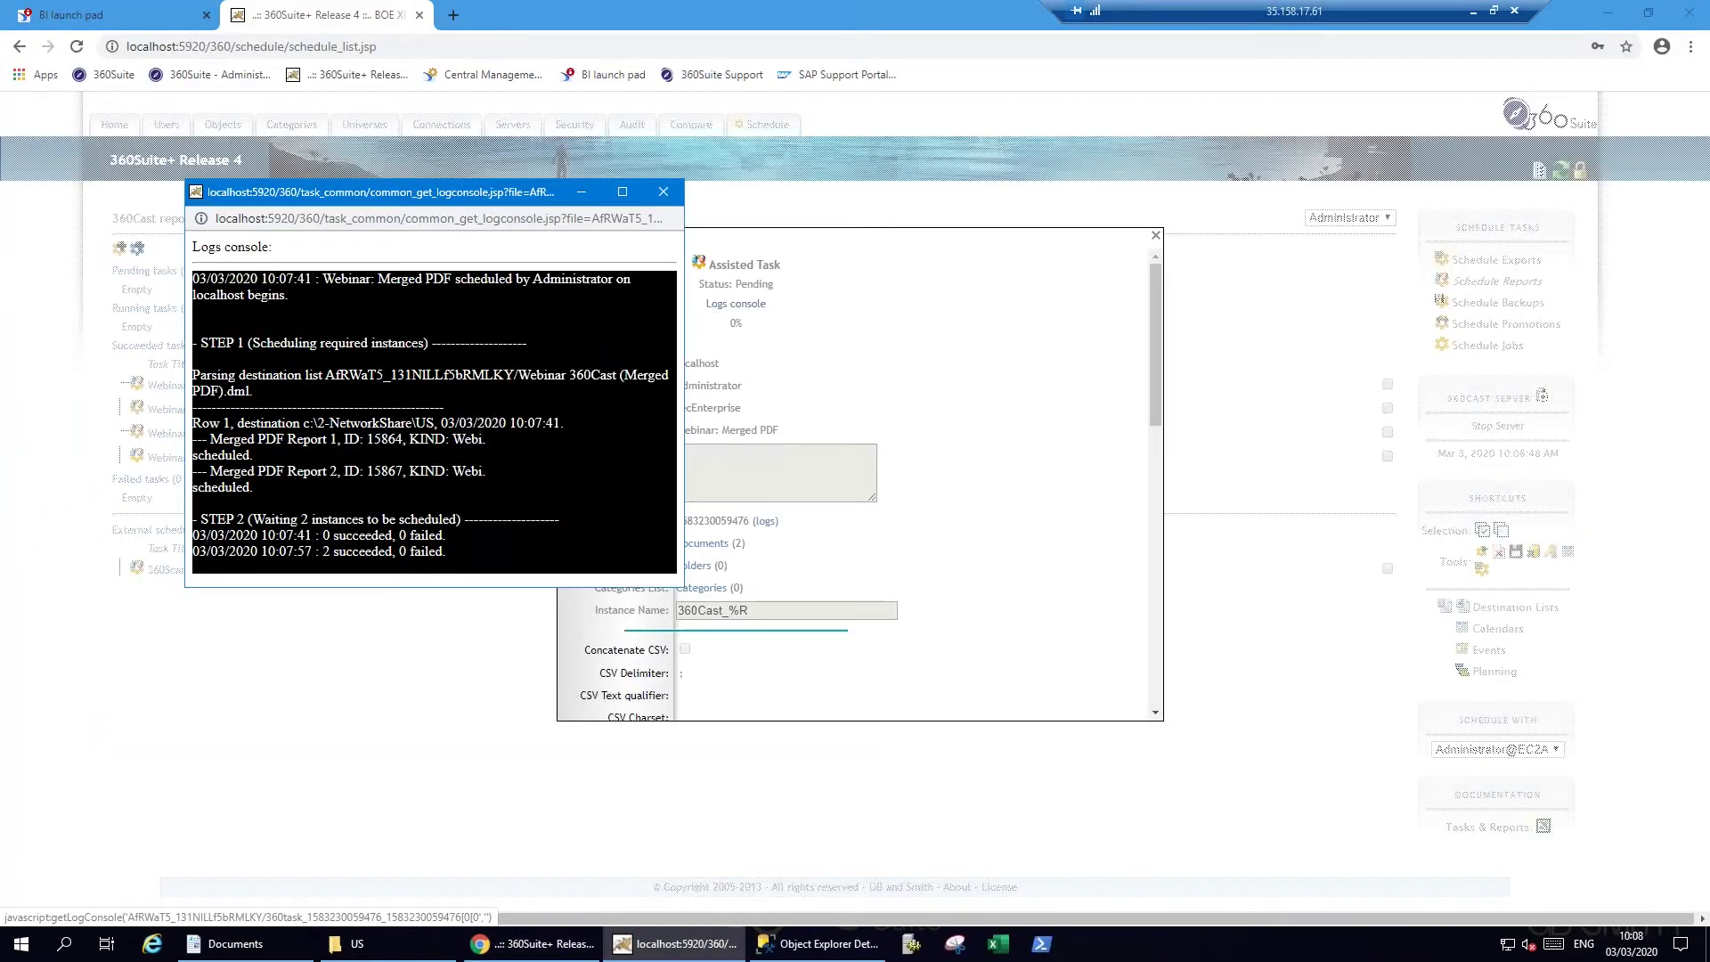
drag(276, 439, 348, 472)
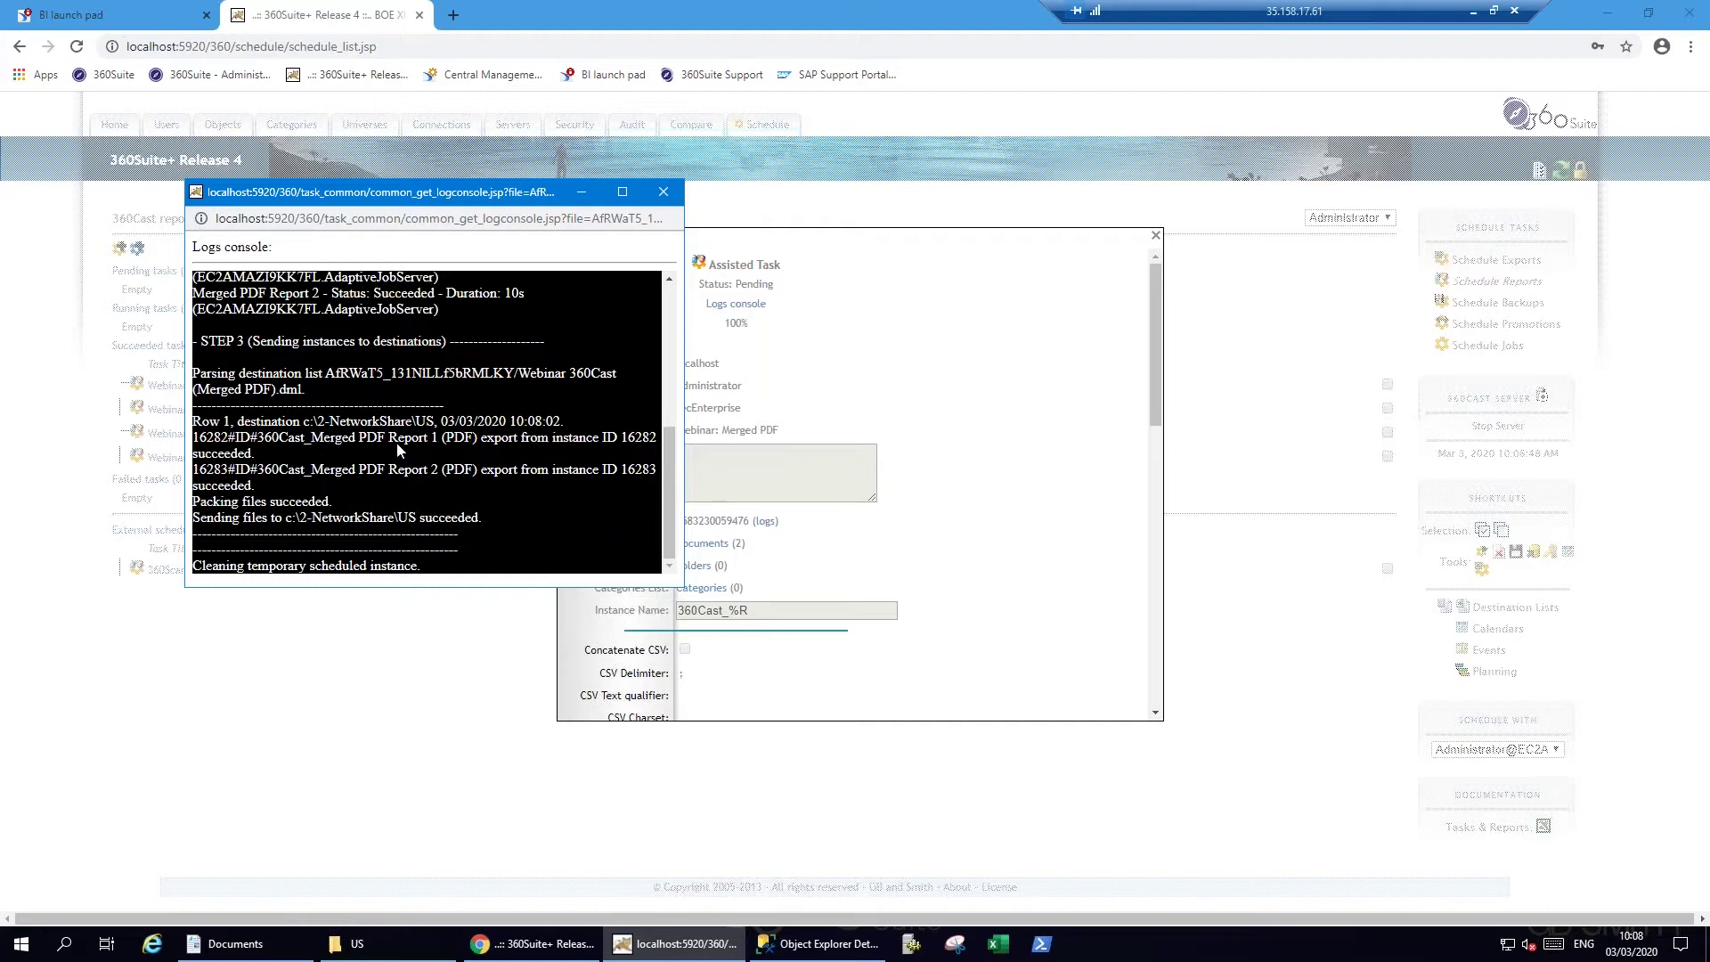
drag(376, 518, 464, 517)
Open Webinar Webi Merged.pdf from the US folder, check its Resorts and eFashion bookmarks, and close it.
click(388, 942)
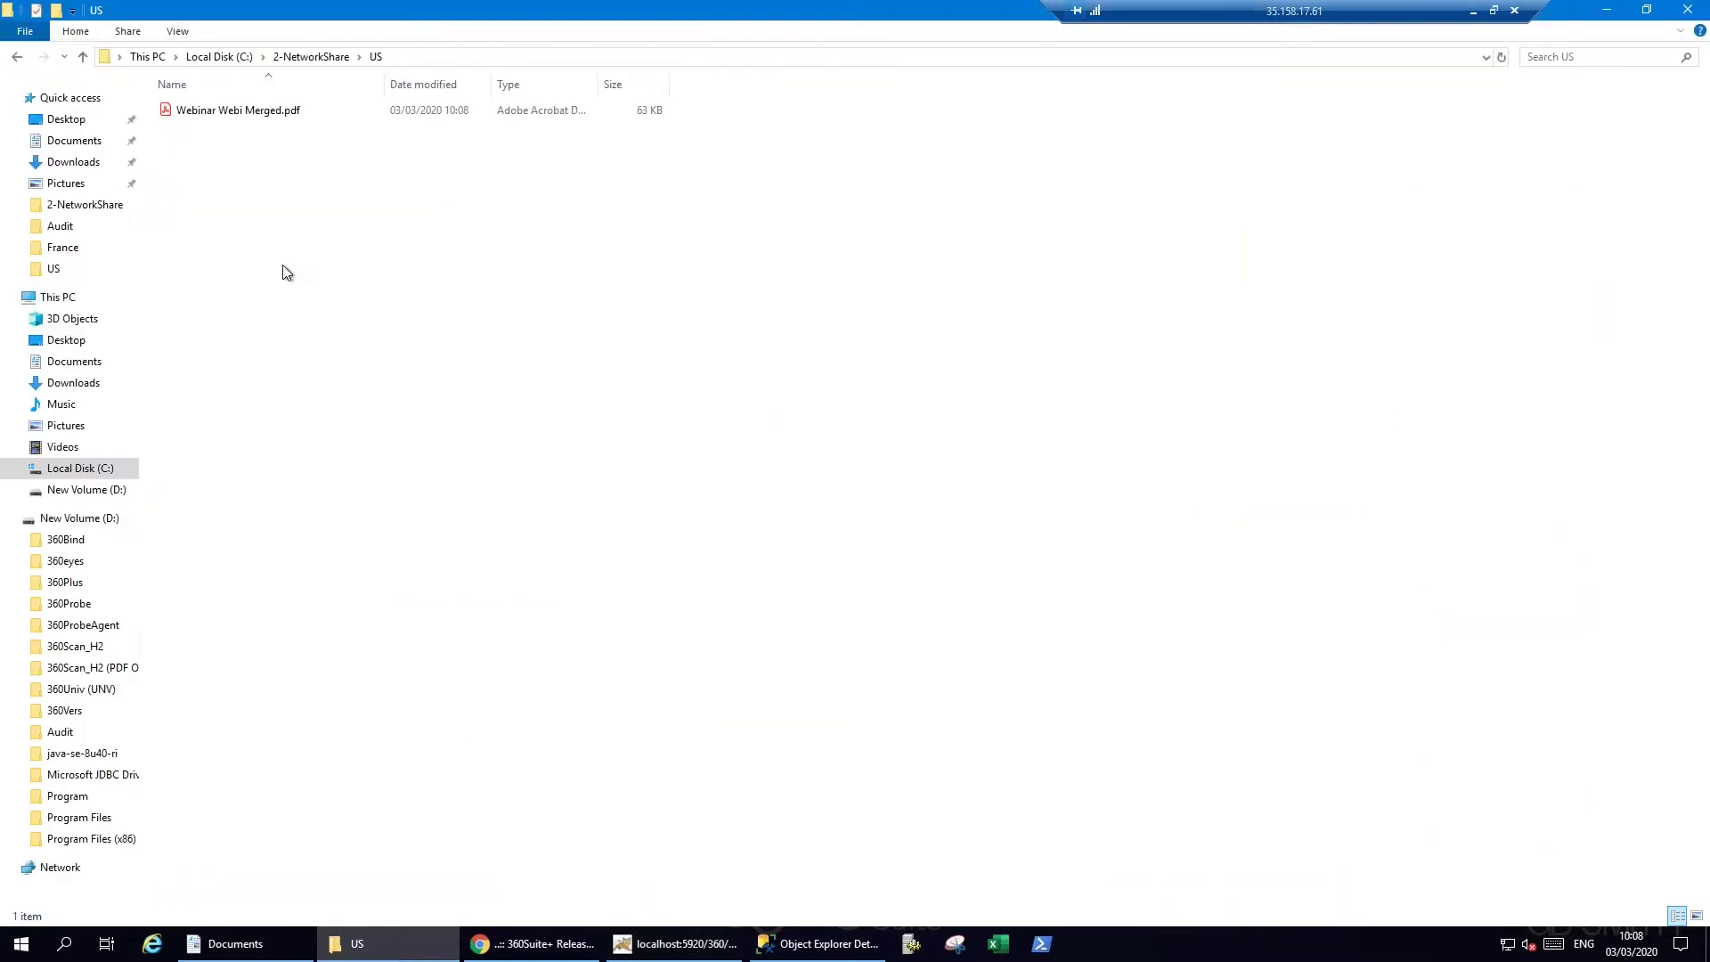
double_click(221, 116)
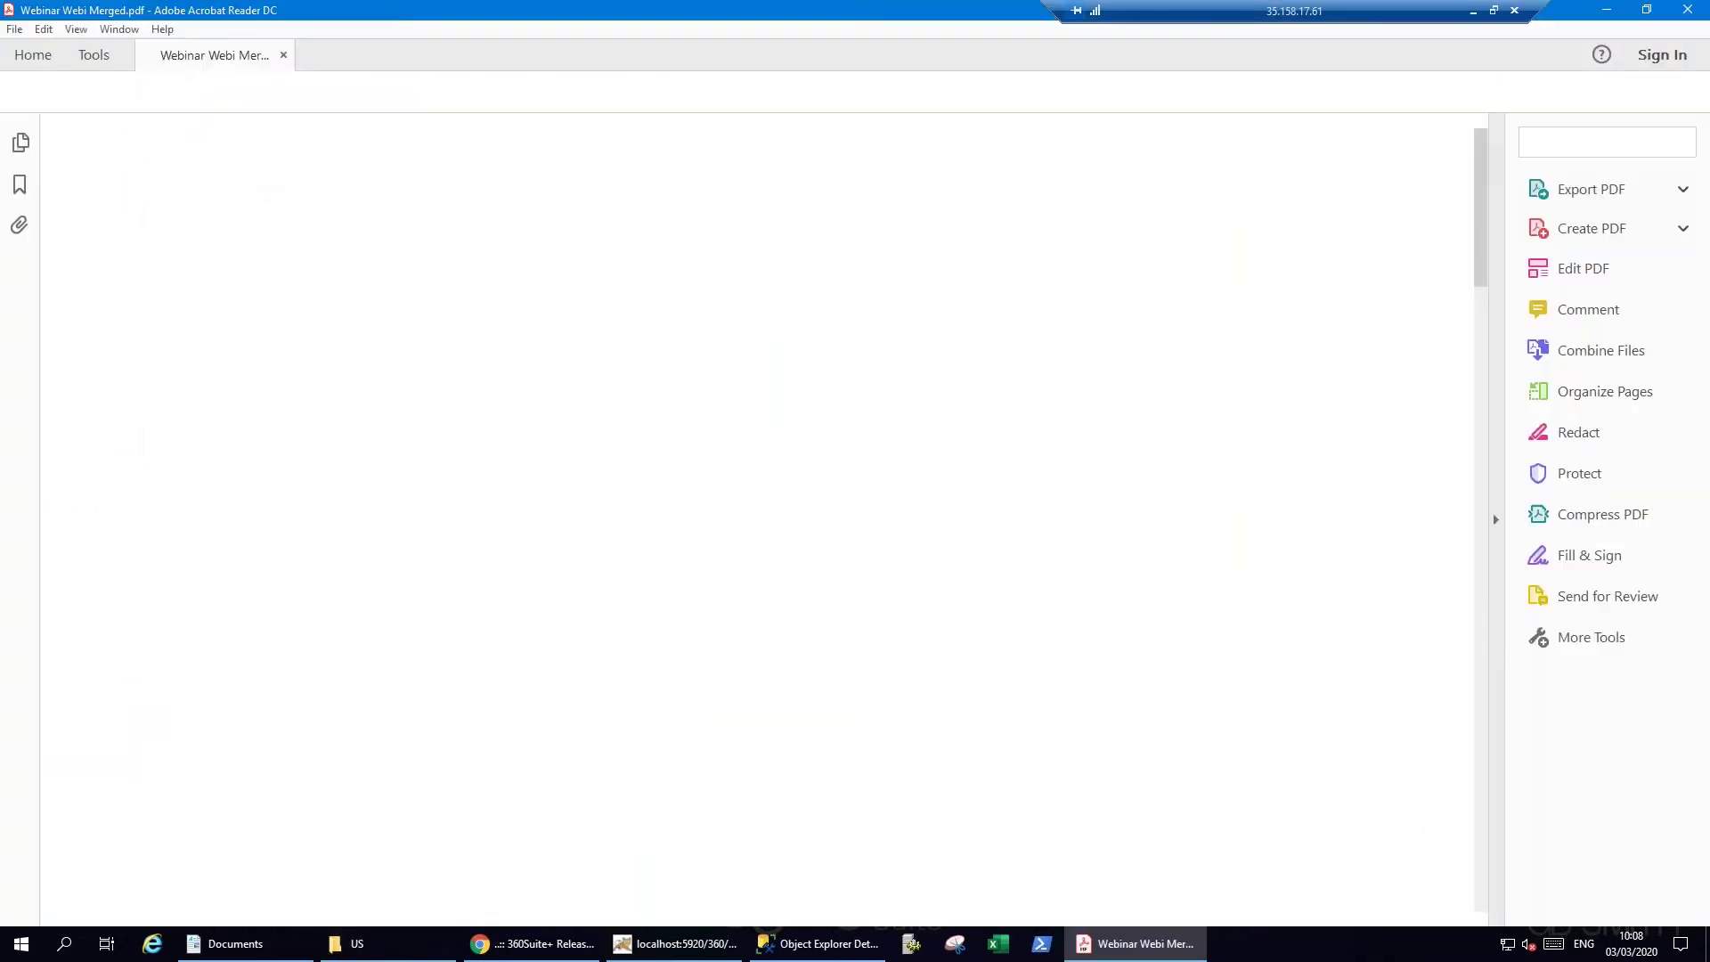
click(20, 187)
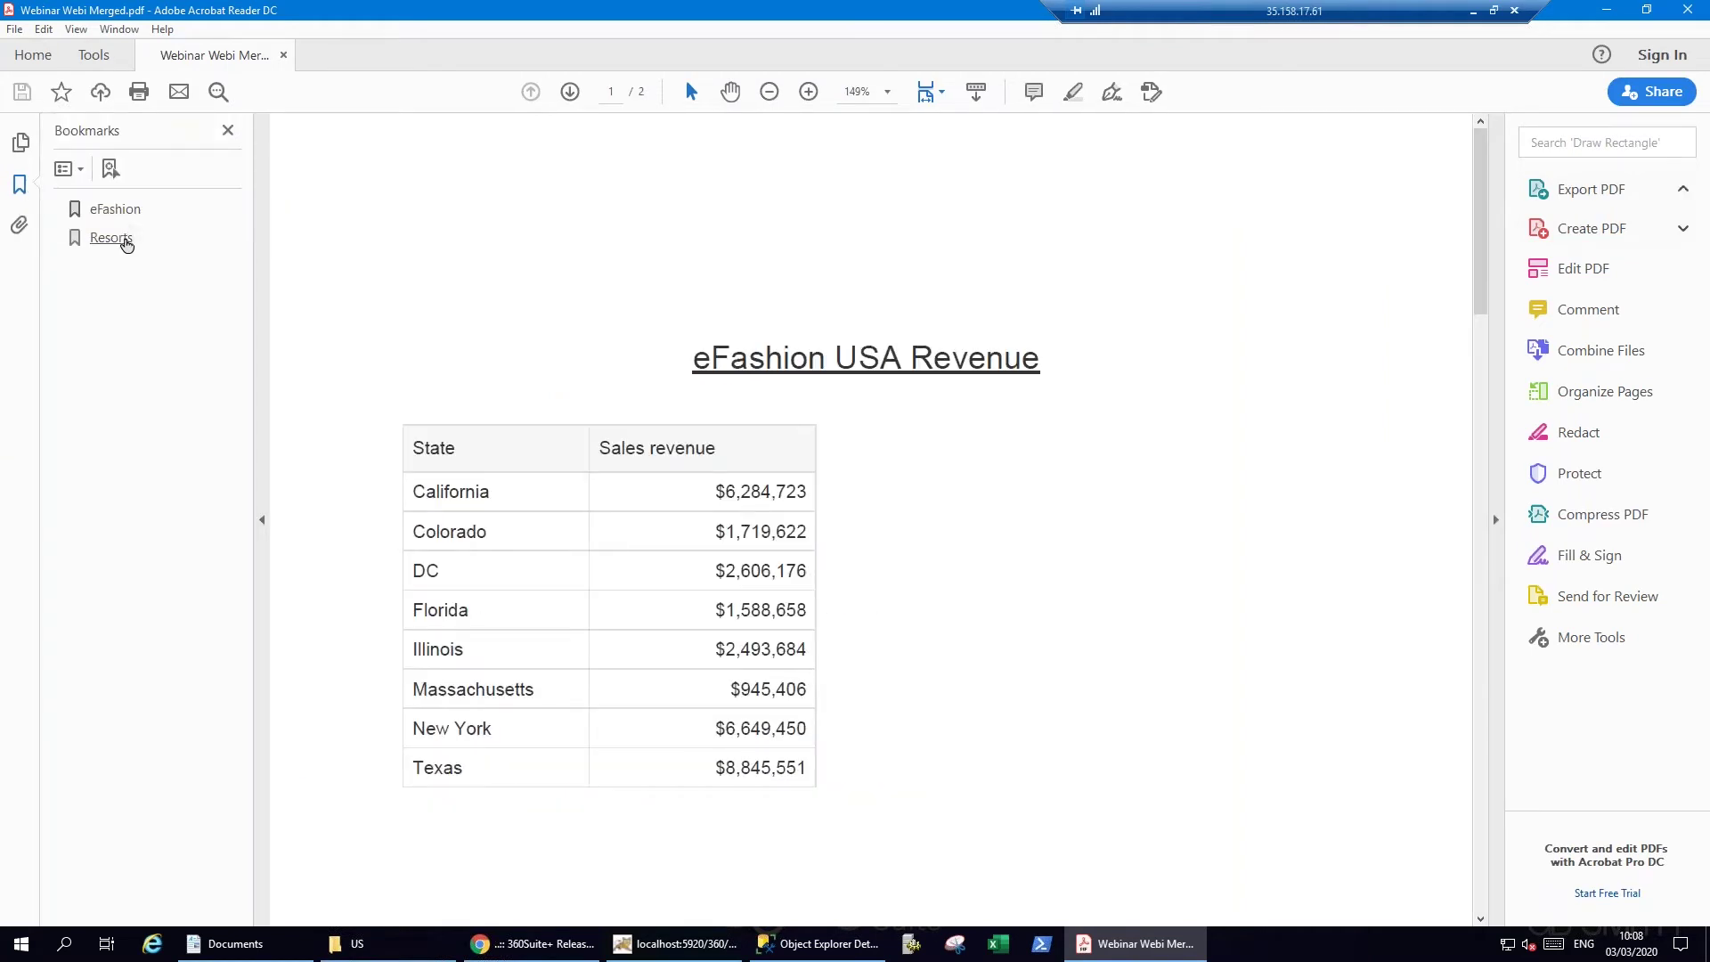
click(125, 237)
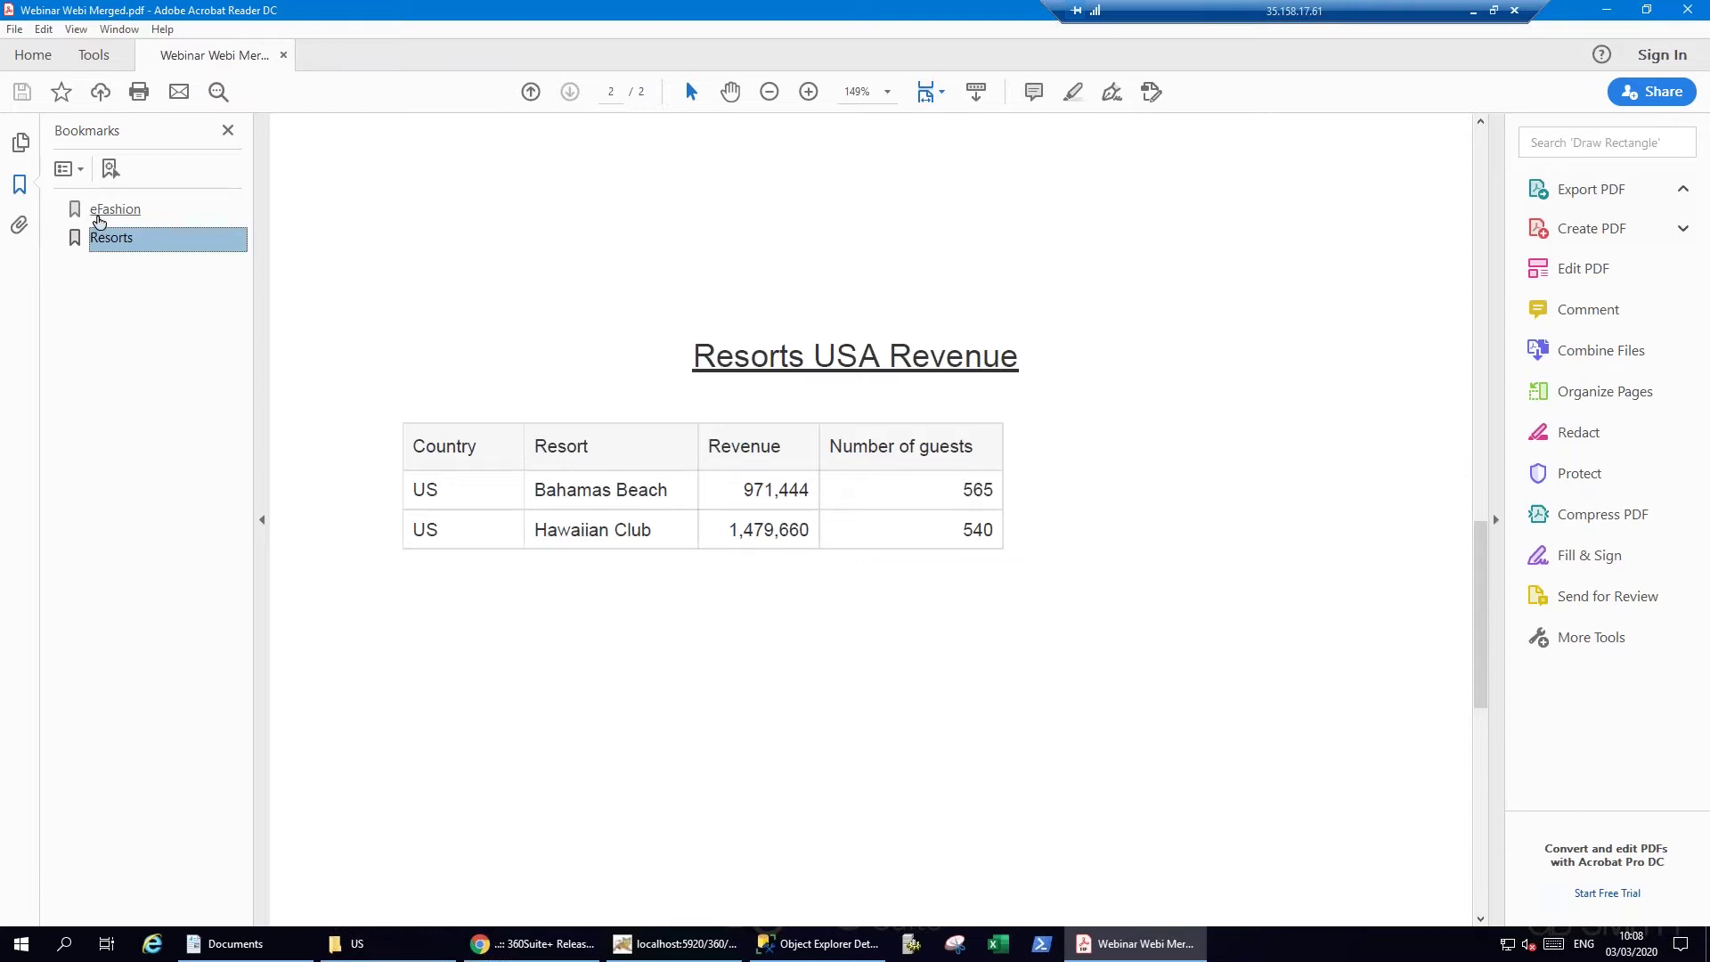
click(99, 220)
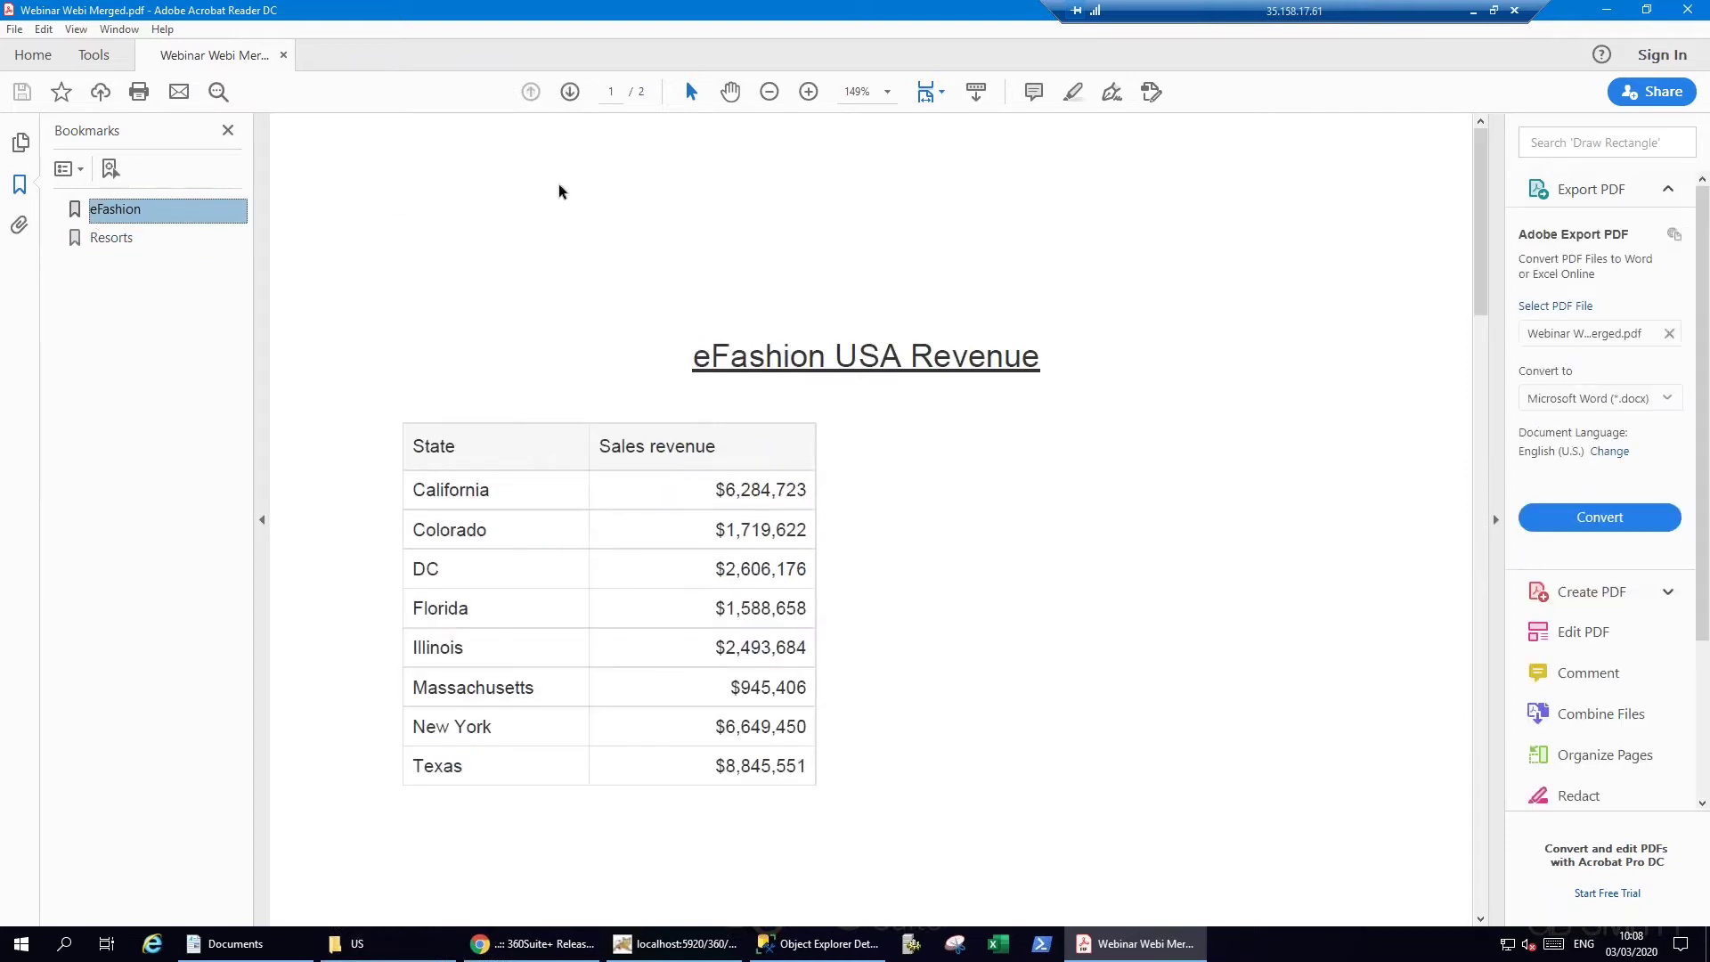
click(1688, 11)
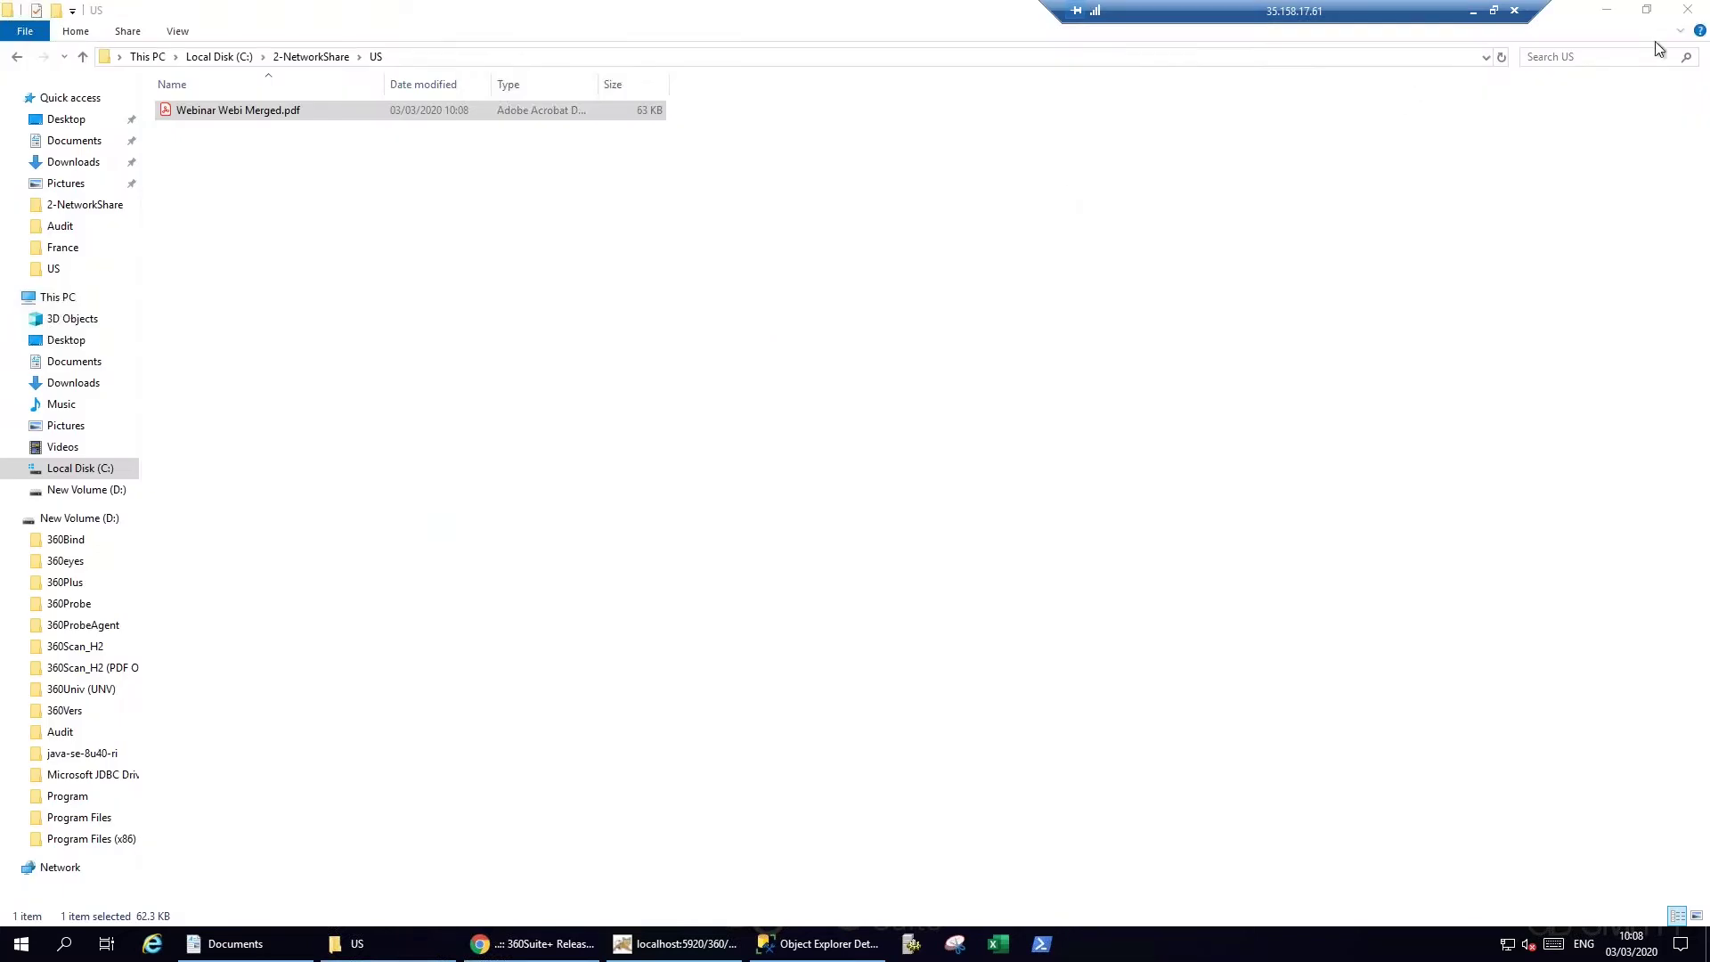
click(1467, 13)
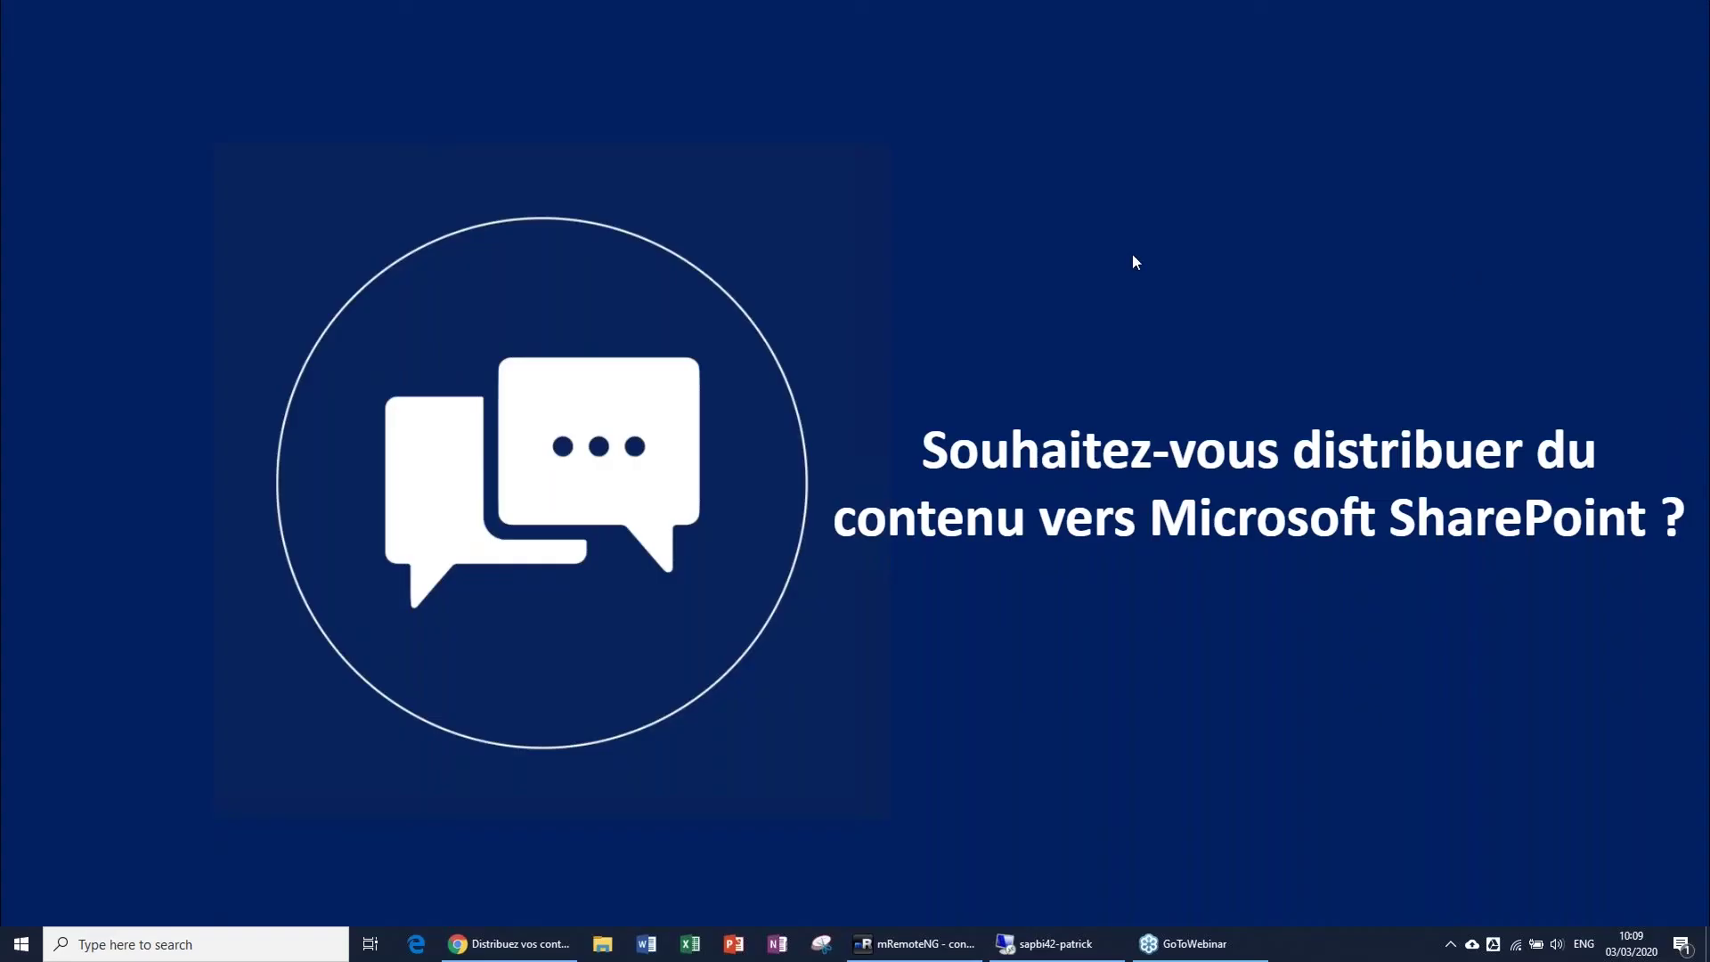
click(1132, 255)
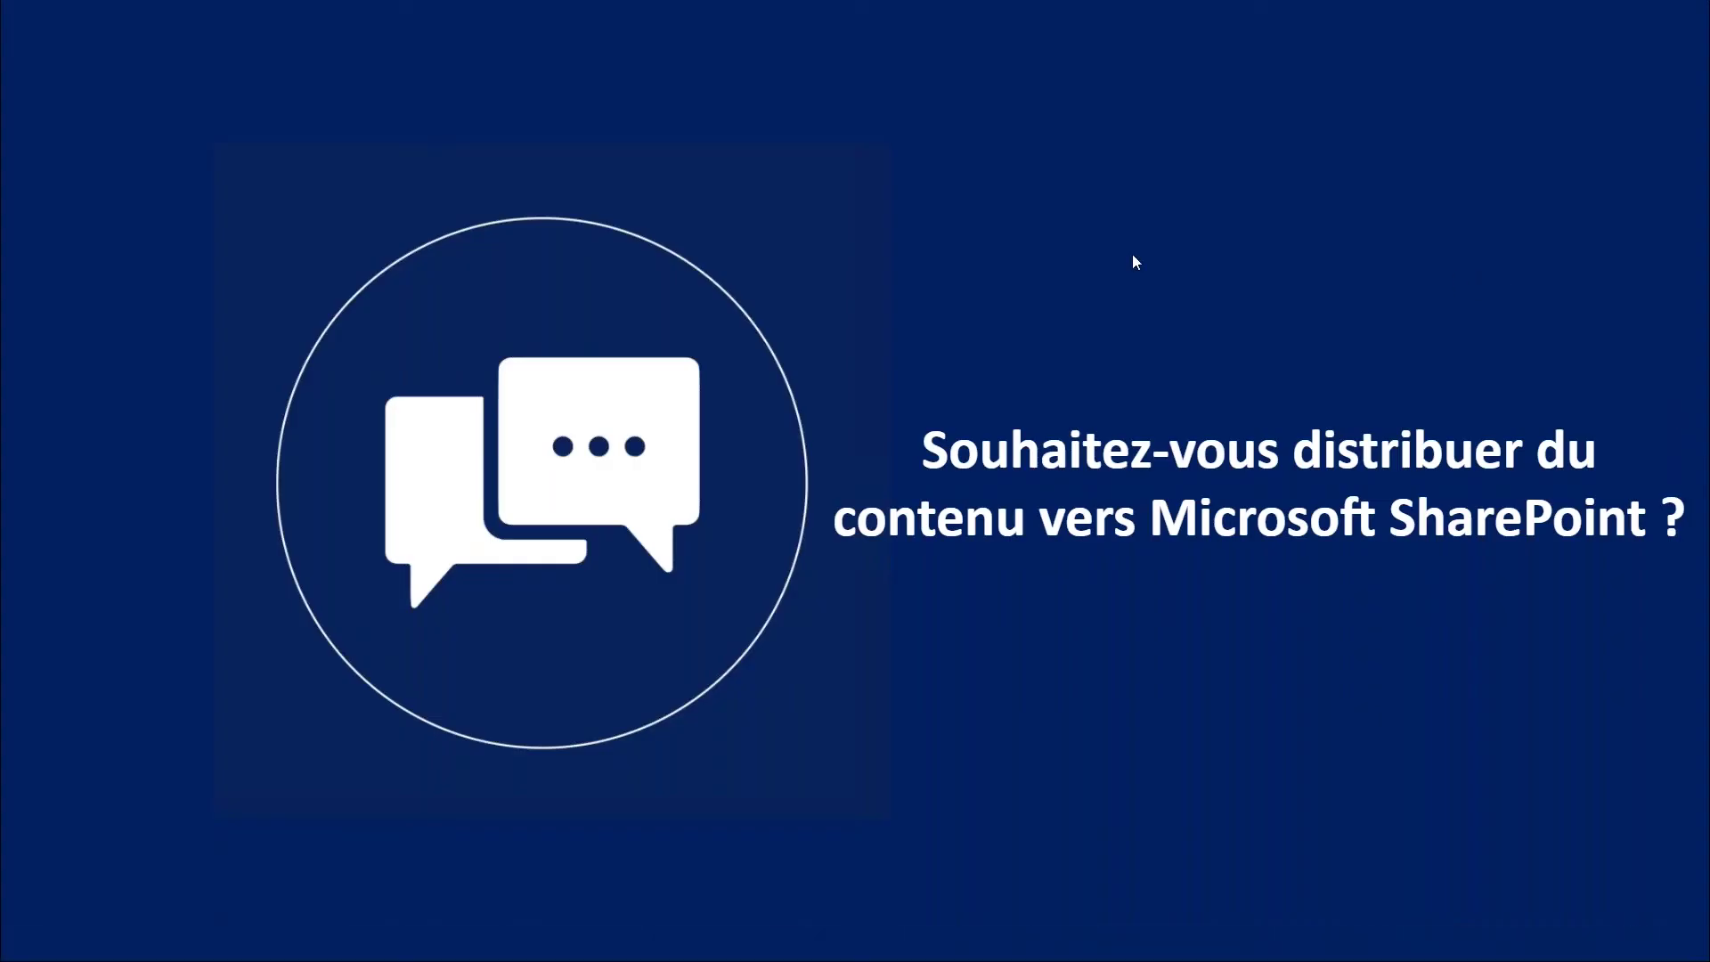
click(1133, 255)
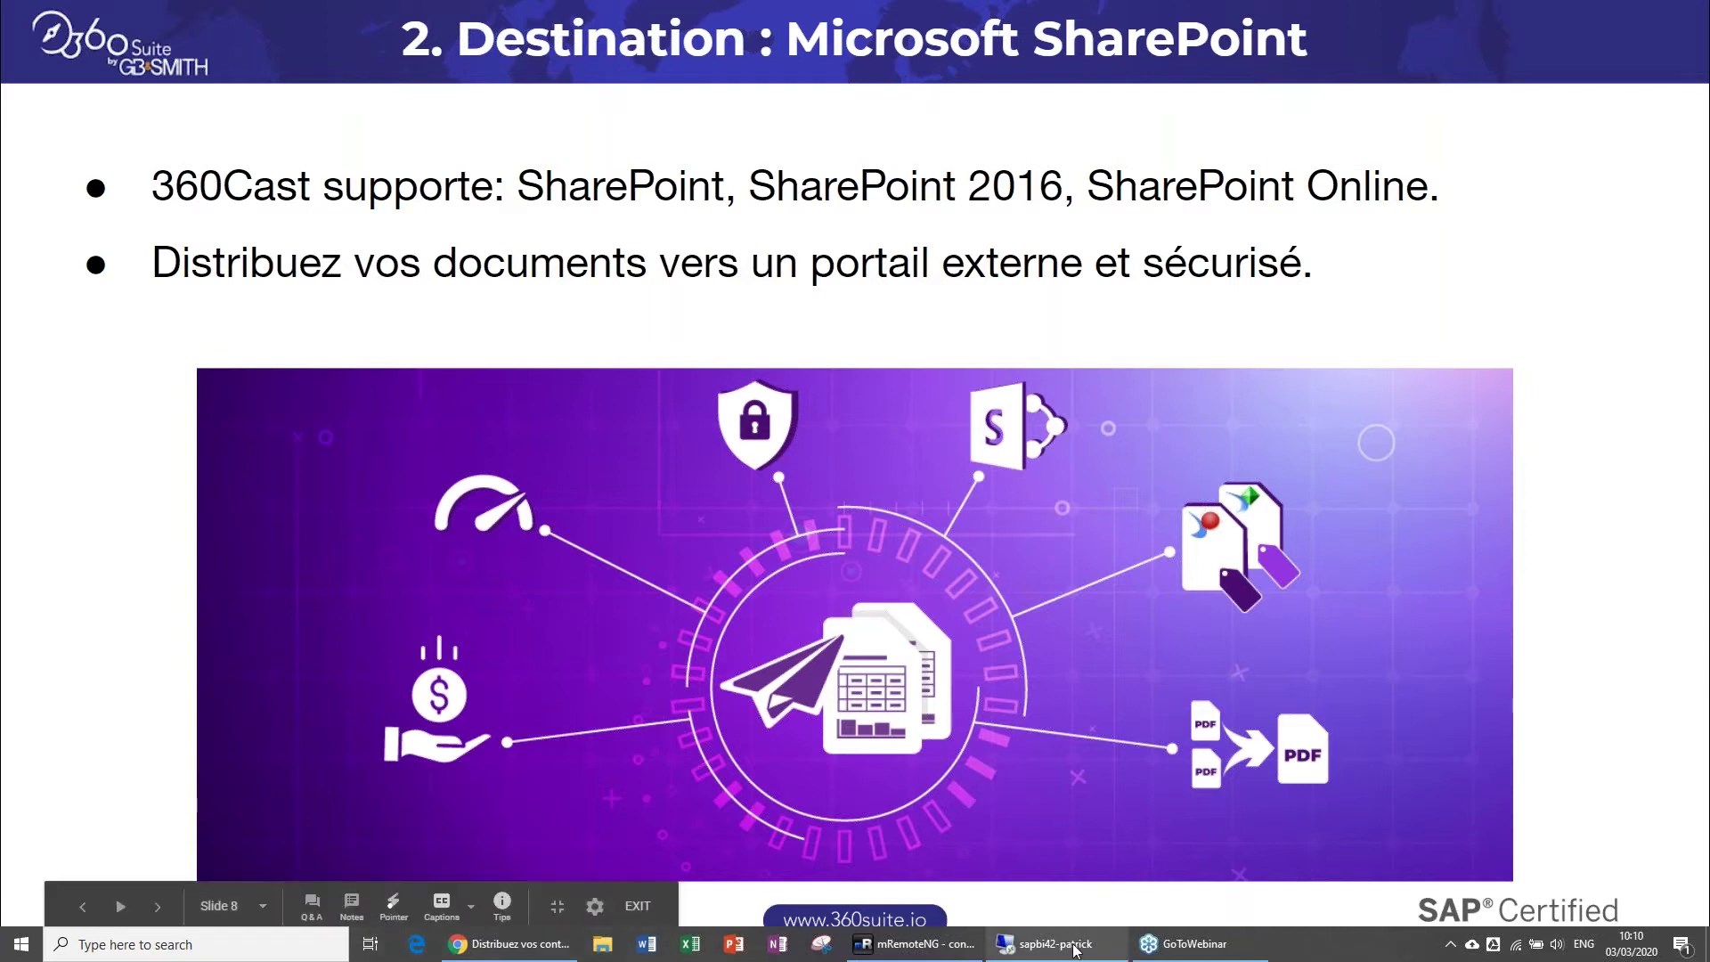
Exit the slideshow and switch to the Demo: 360Suite SharePoint site's document library in the browser.
click(526, 945)
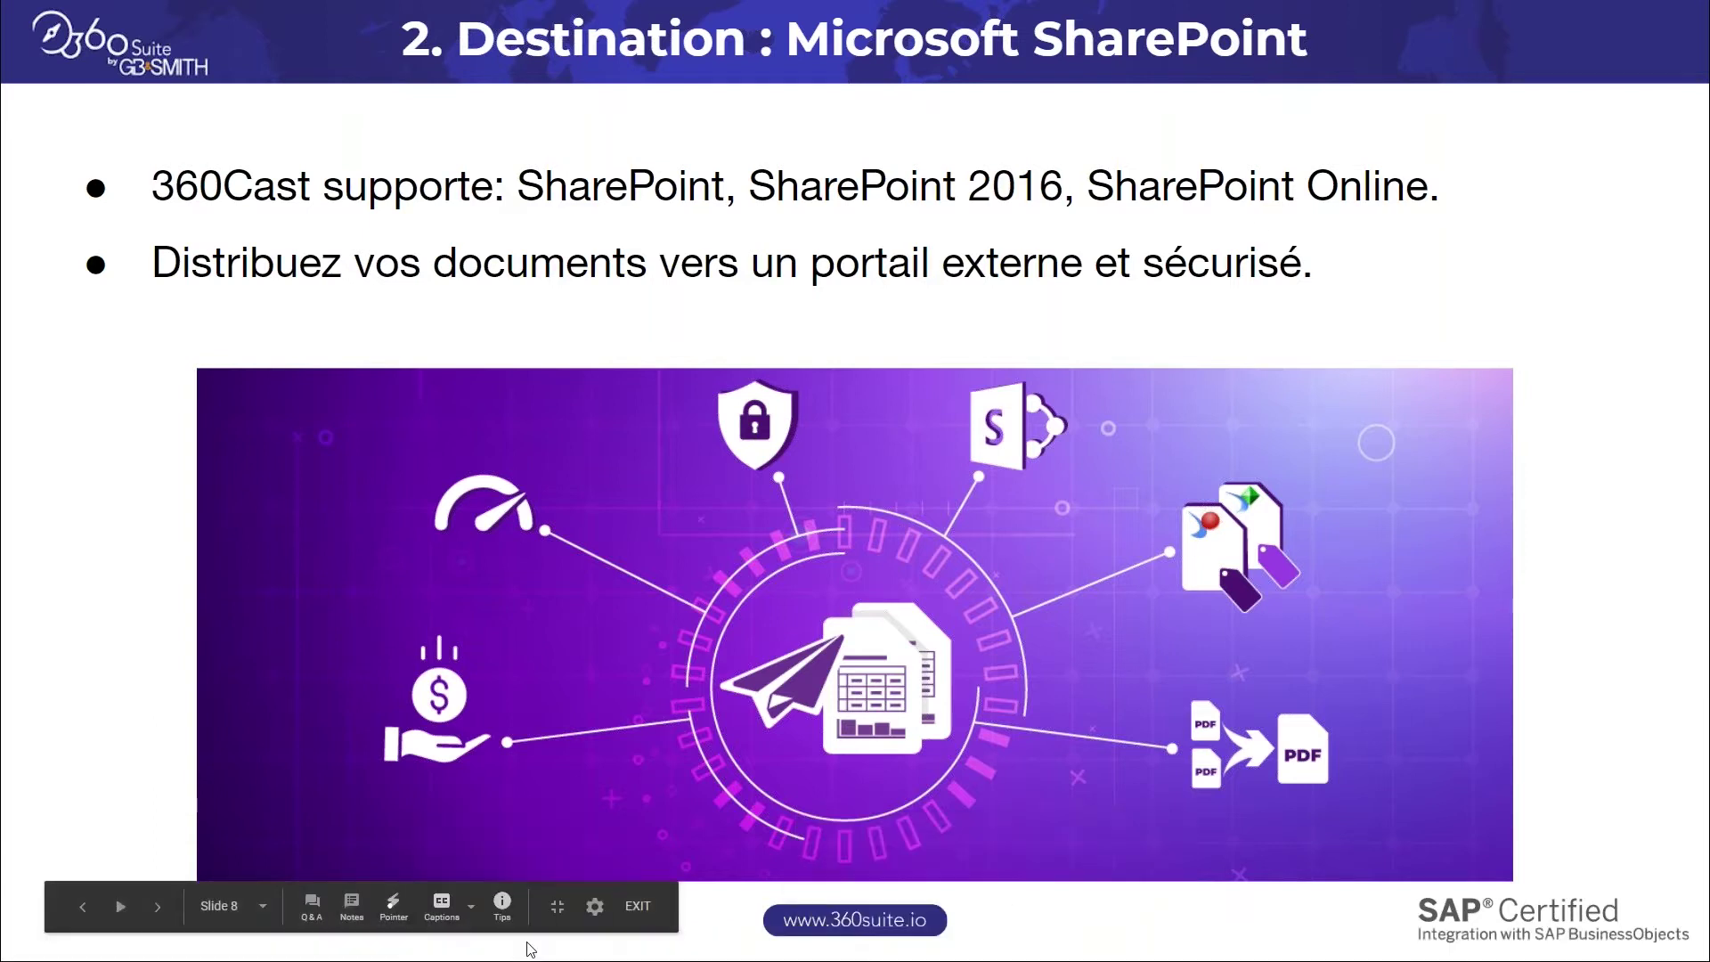
key(Escape)
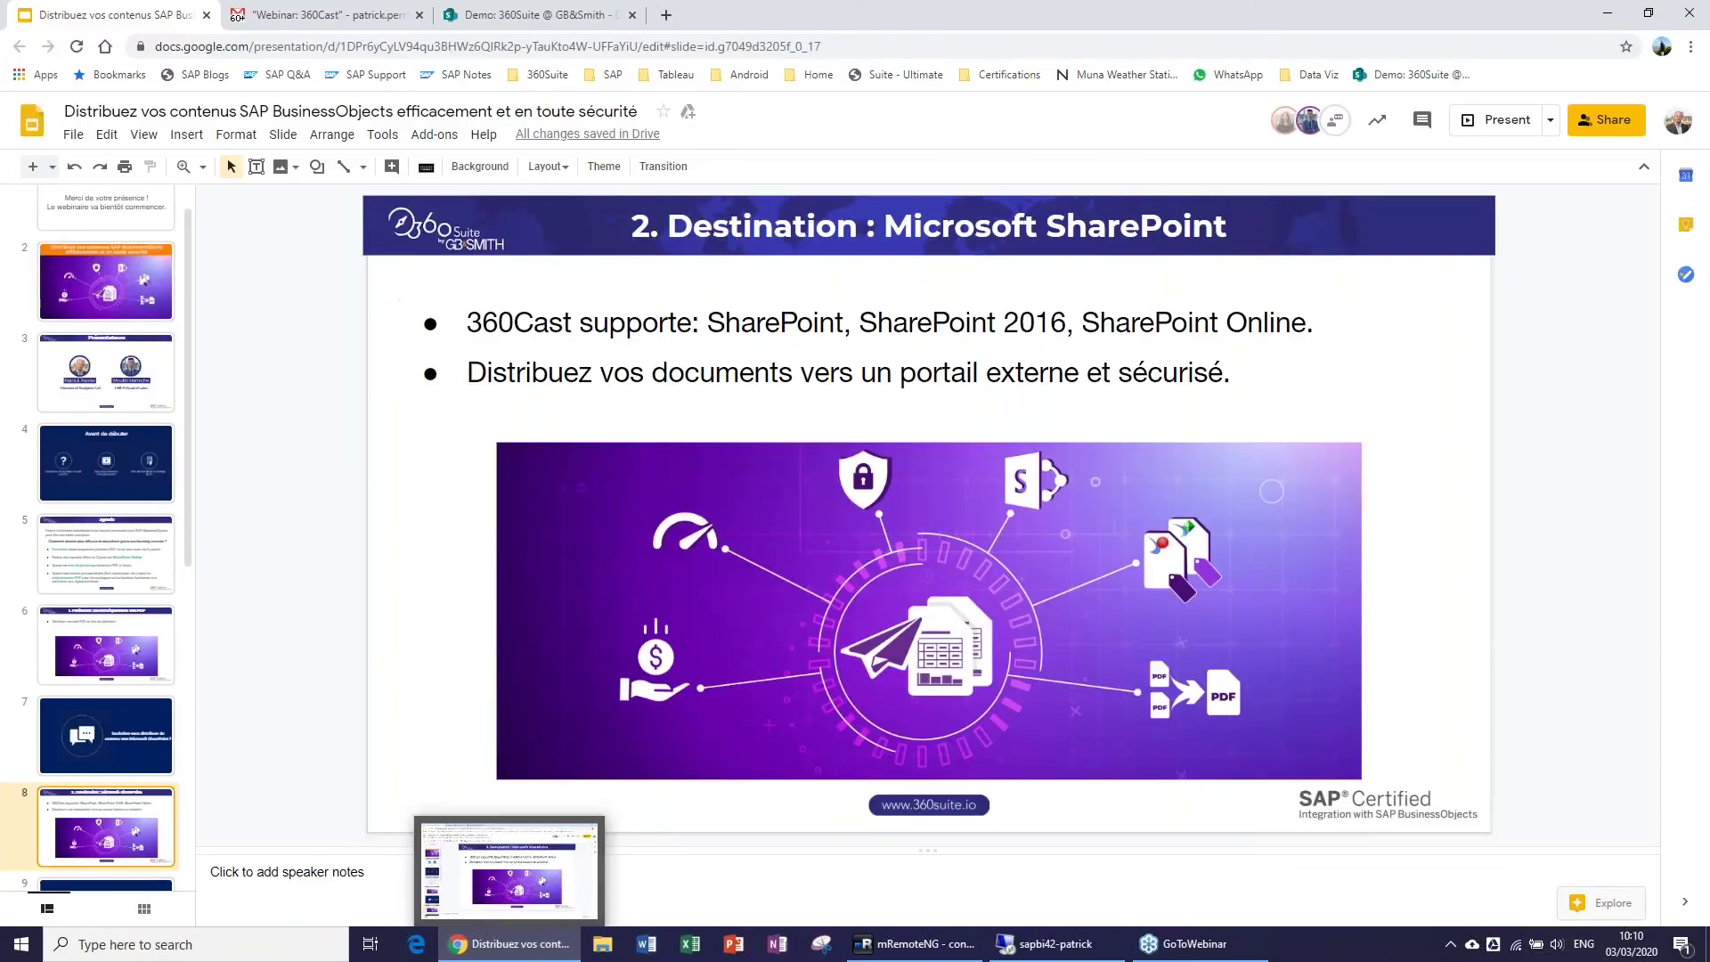
click(583, 9)
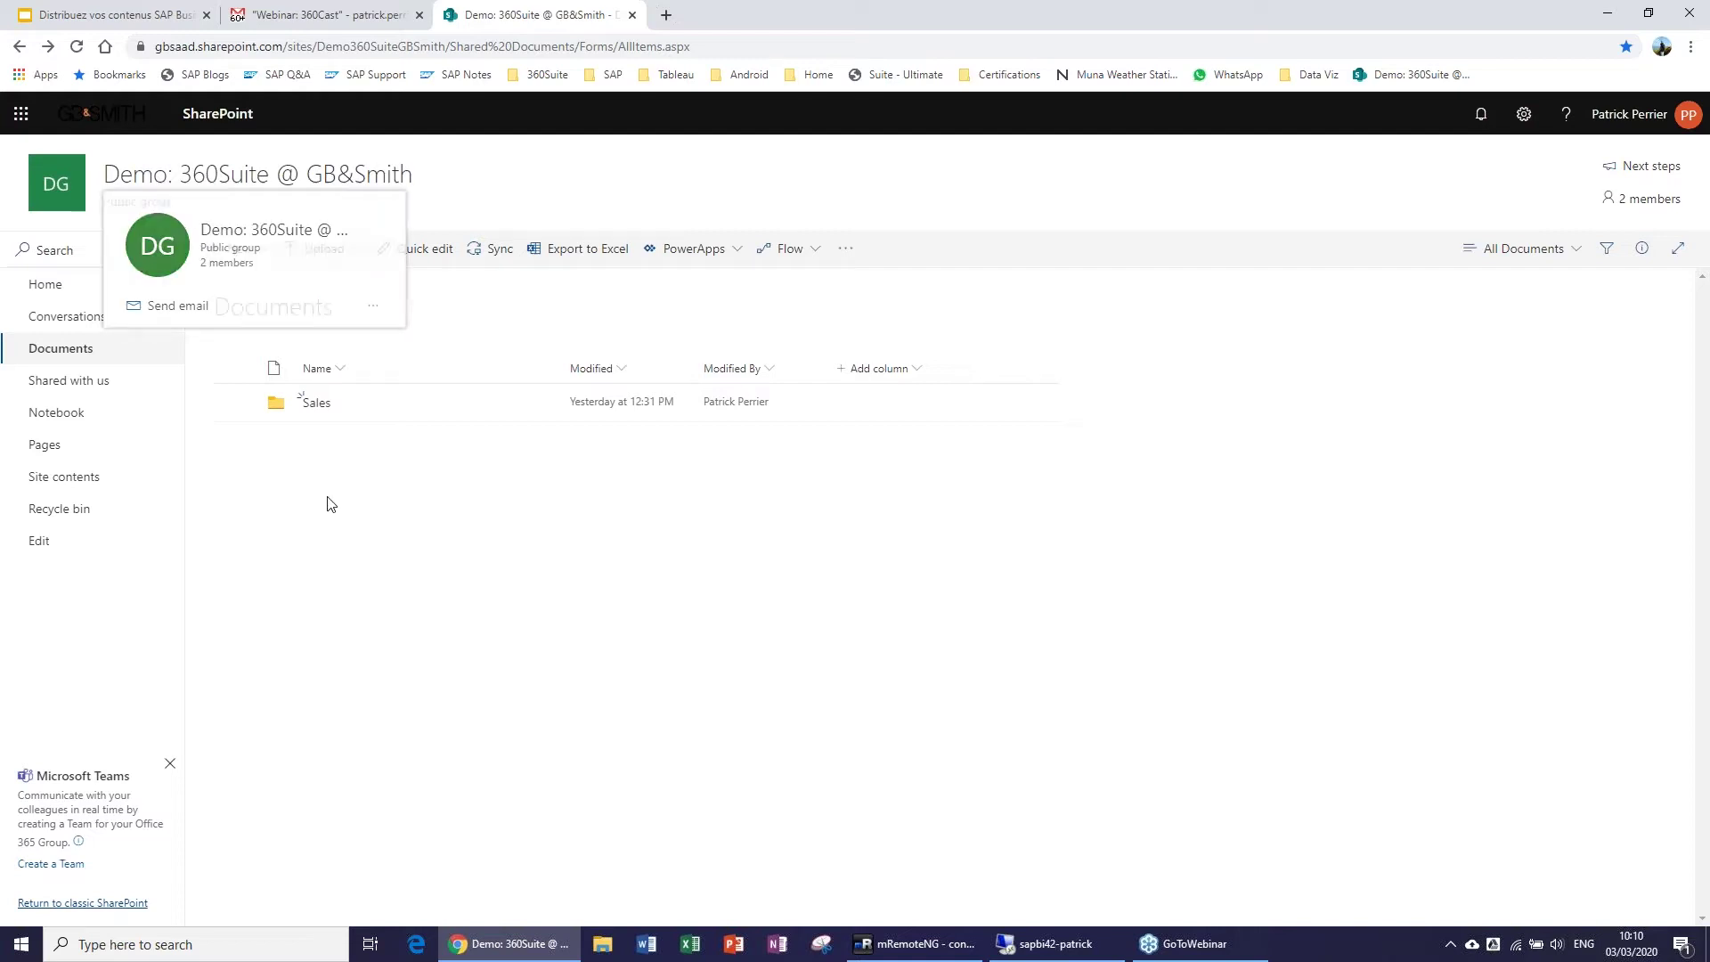
Open the Sales folder in SharePoint and check the contents of its FR, Manager and US subfolders.
click(317, 405)
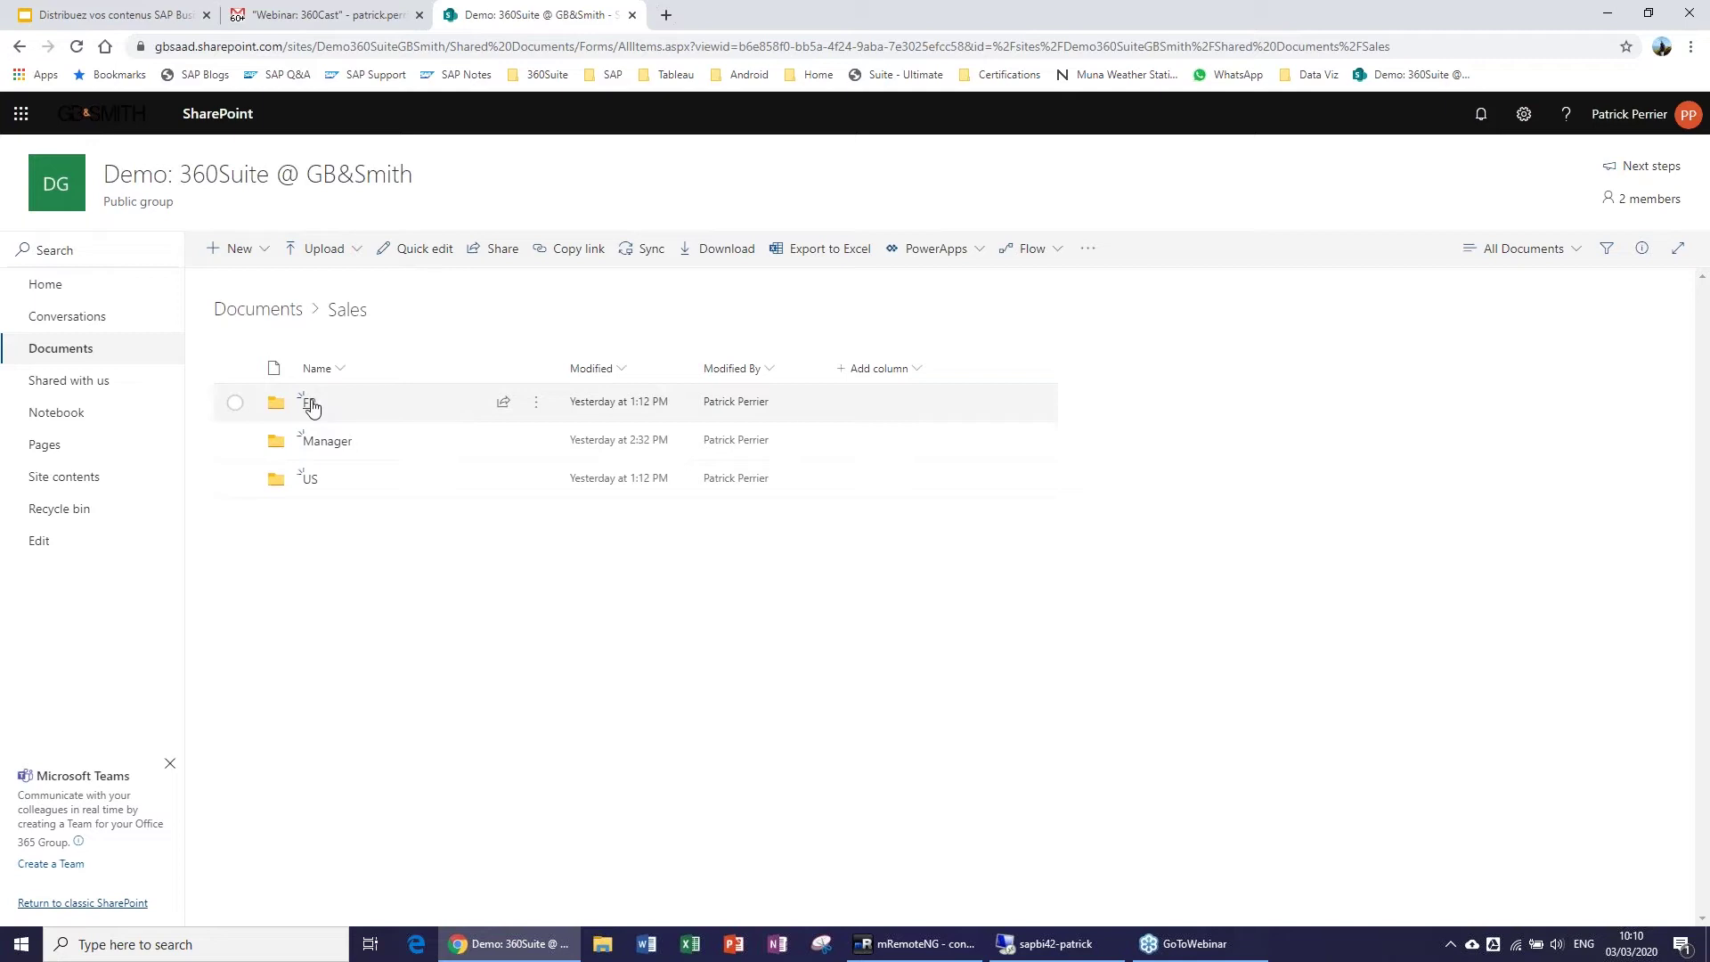
click(311, 406)
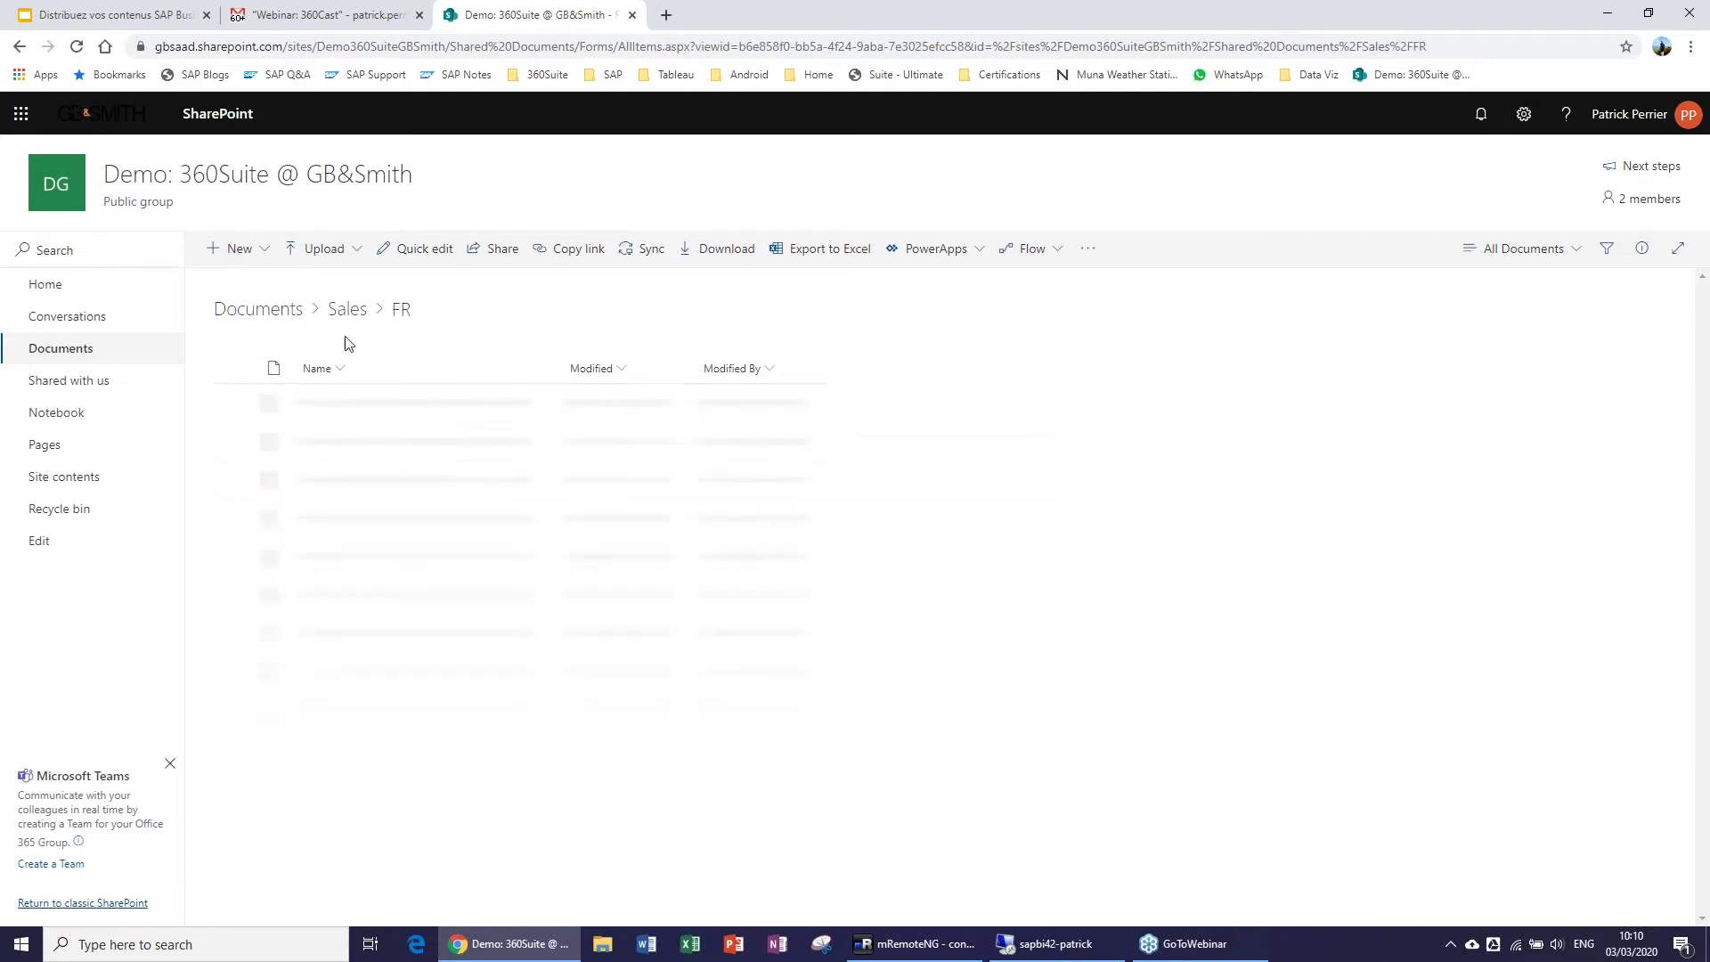
click(345, 312)
click(329, 443)
click(345, 312)
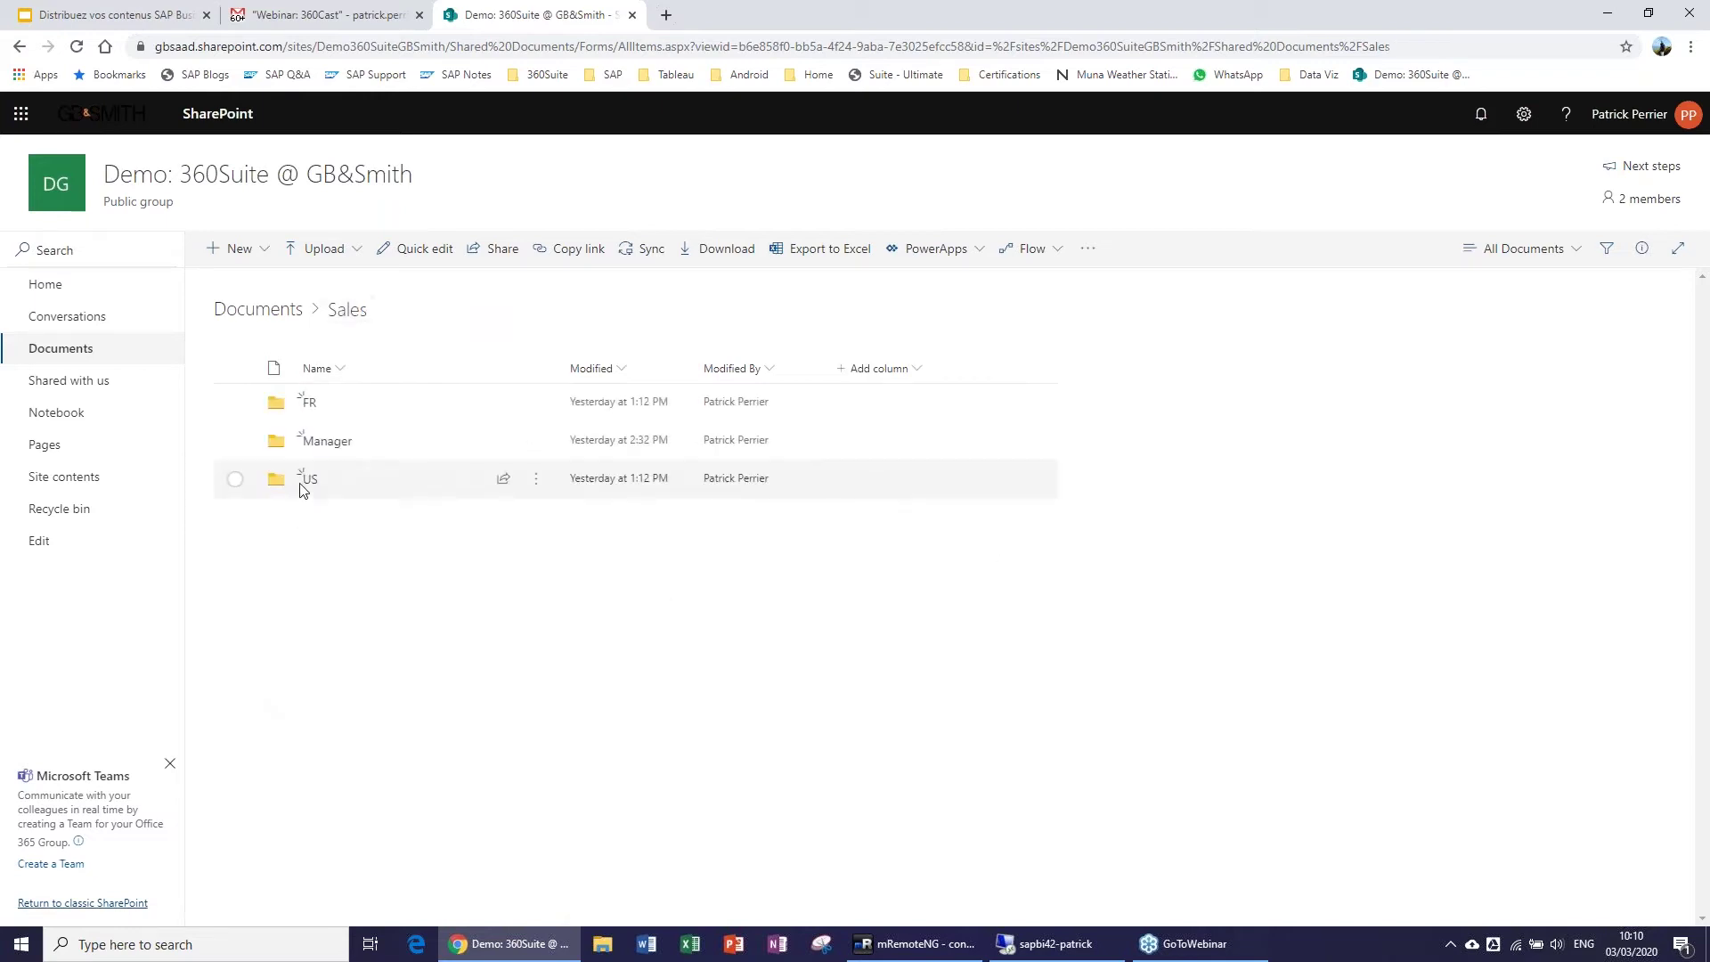
click(307, 481)
click(346, 310)
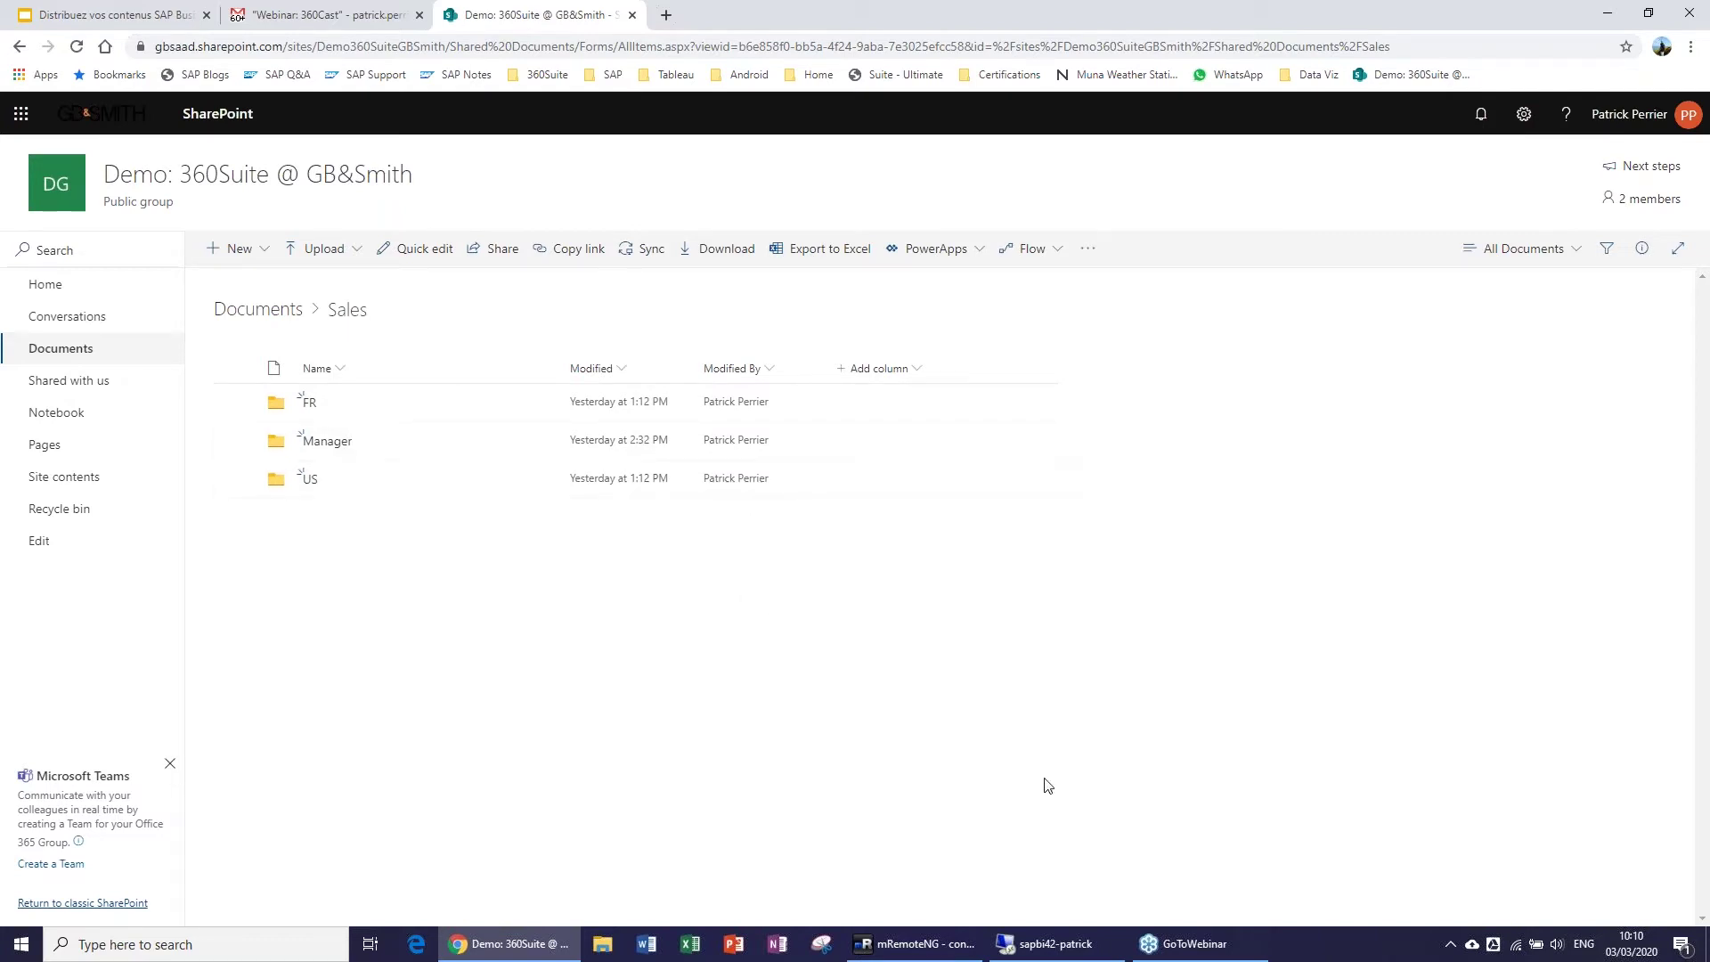
Return to the sapbi42 remote session, put away File Explorer, and close the logs console and the Merged PDF task details.
click(1086, 944)
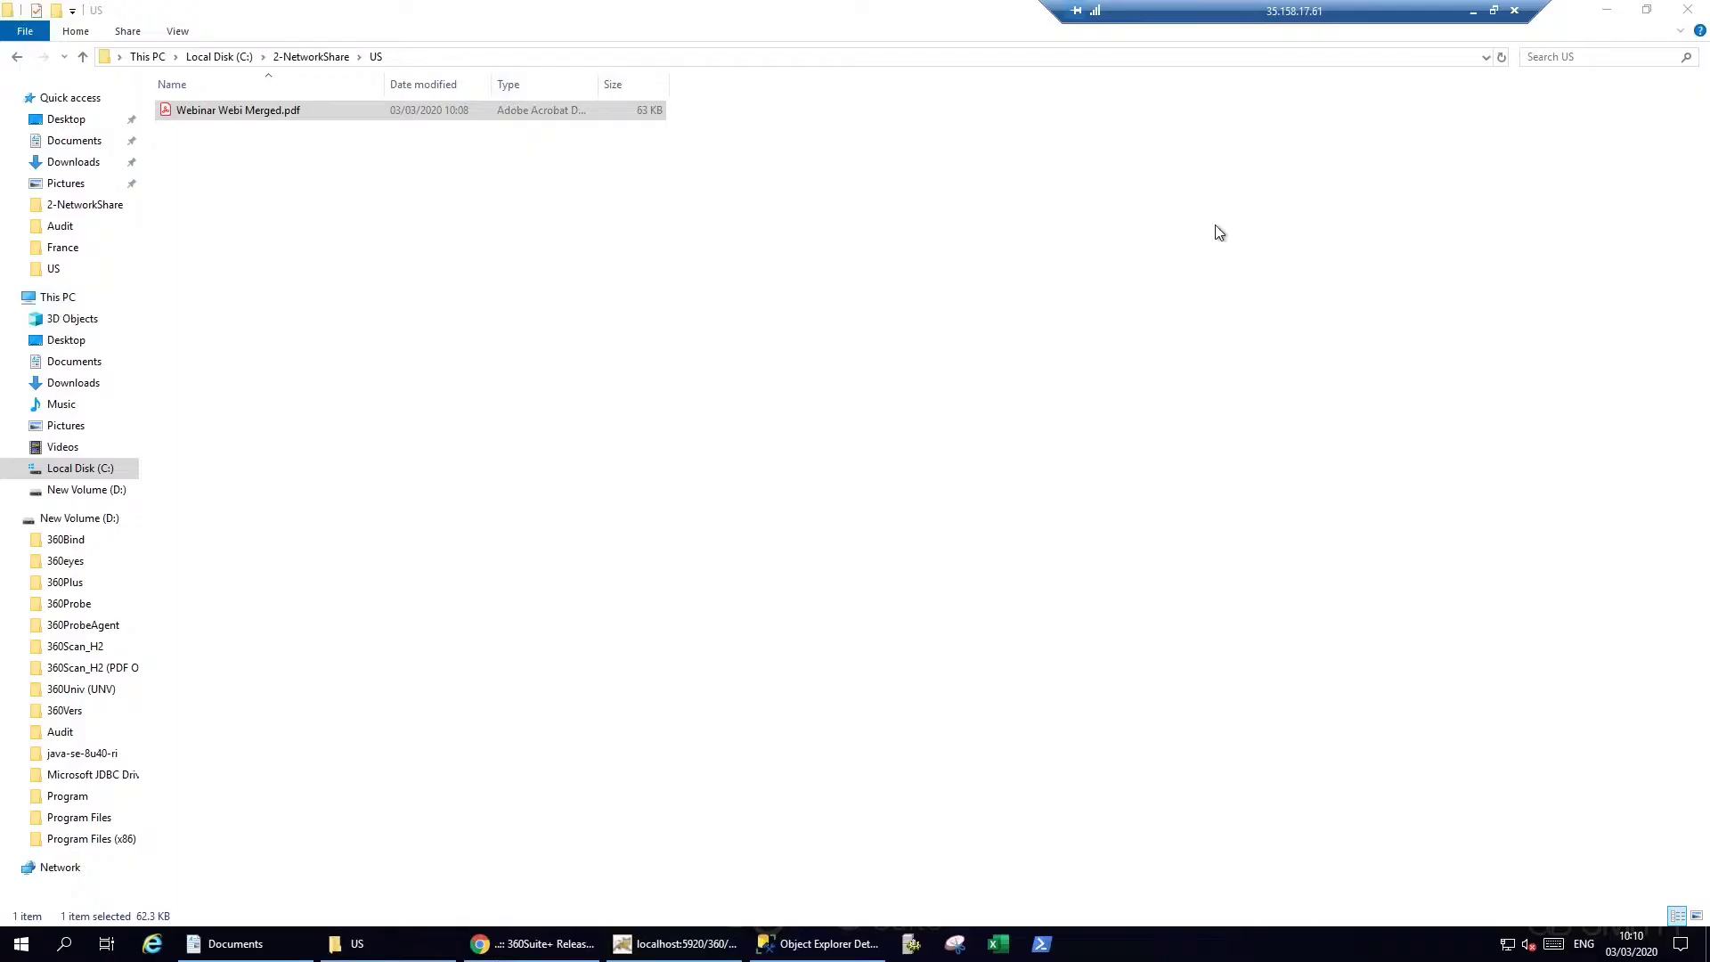
click(1599, 13)
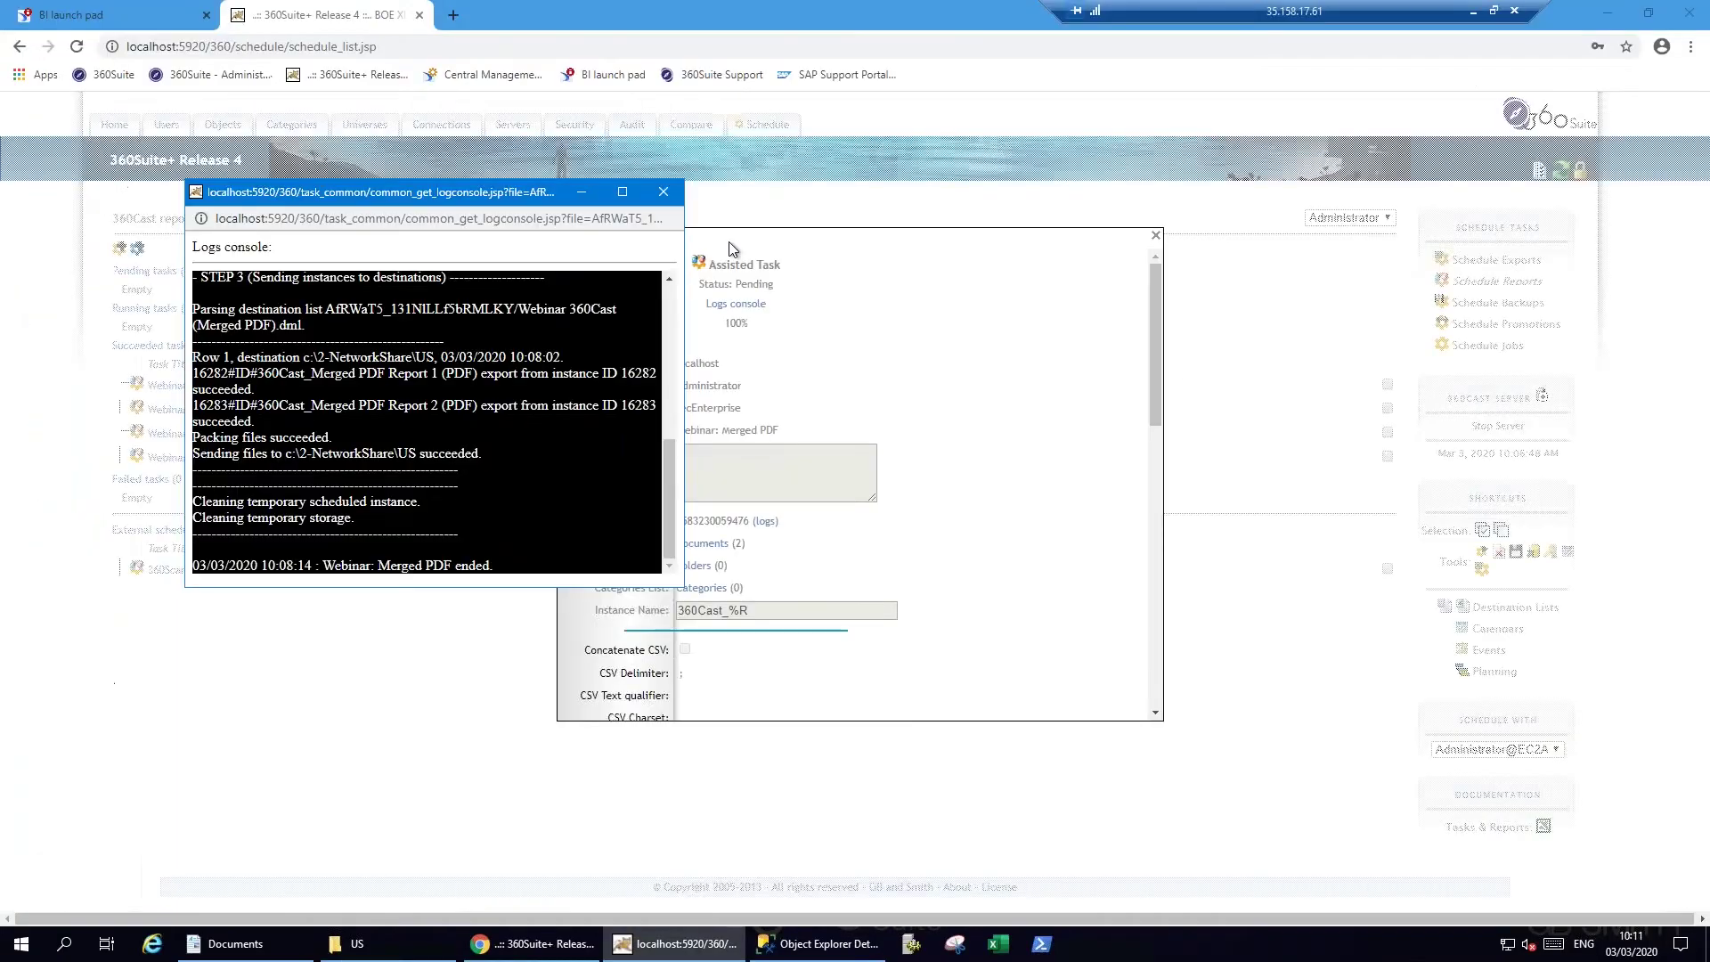
click(1097, 278)
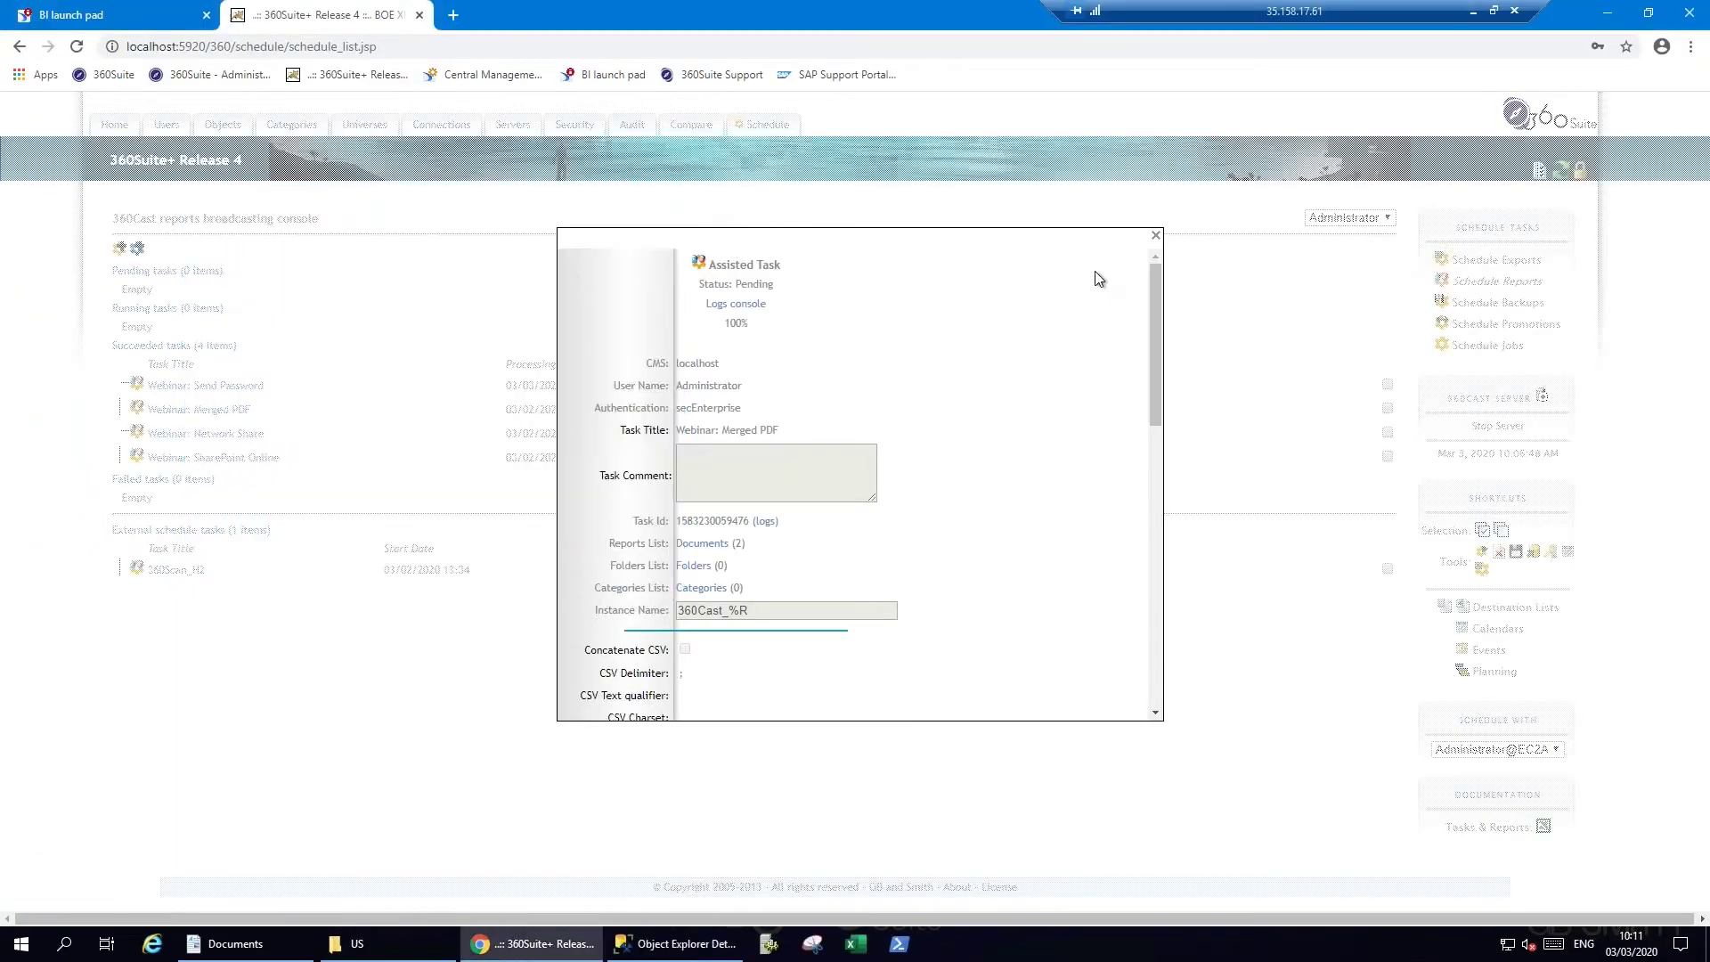
click(1155, 235)
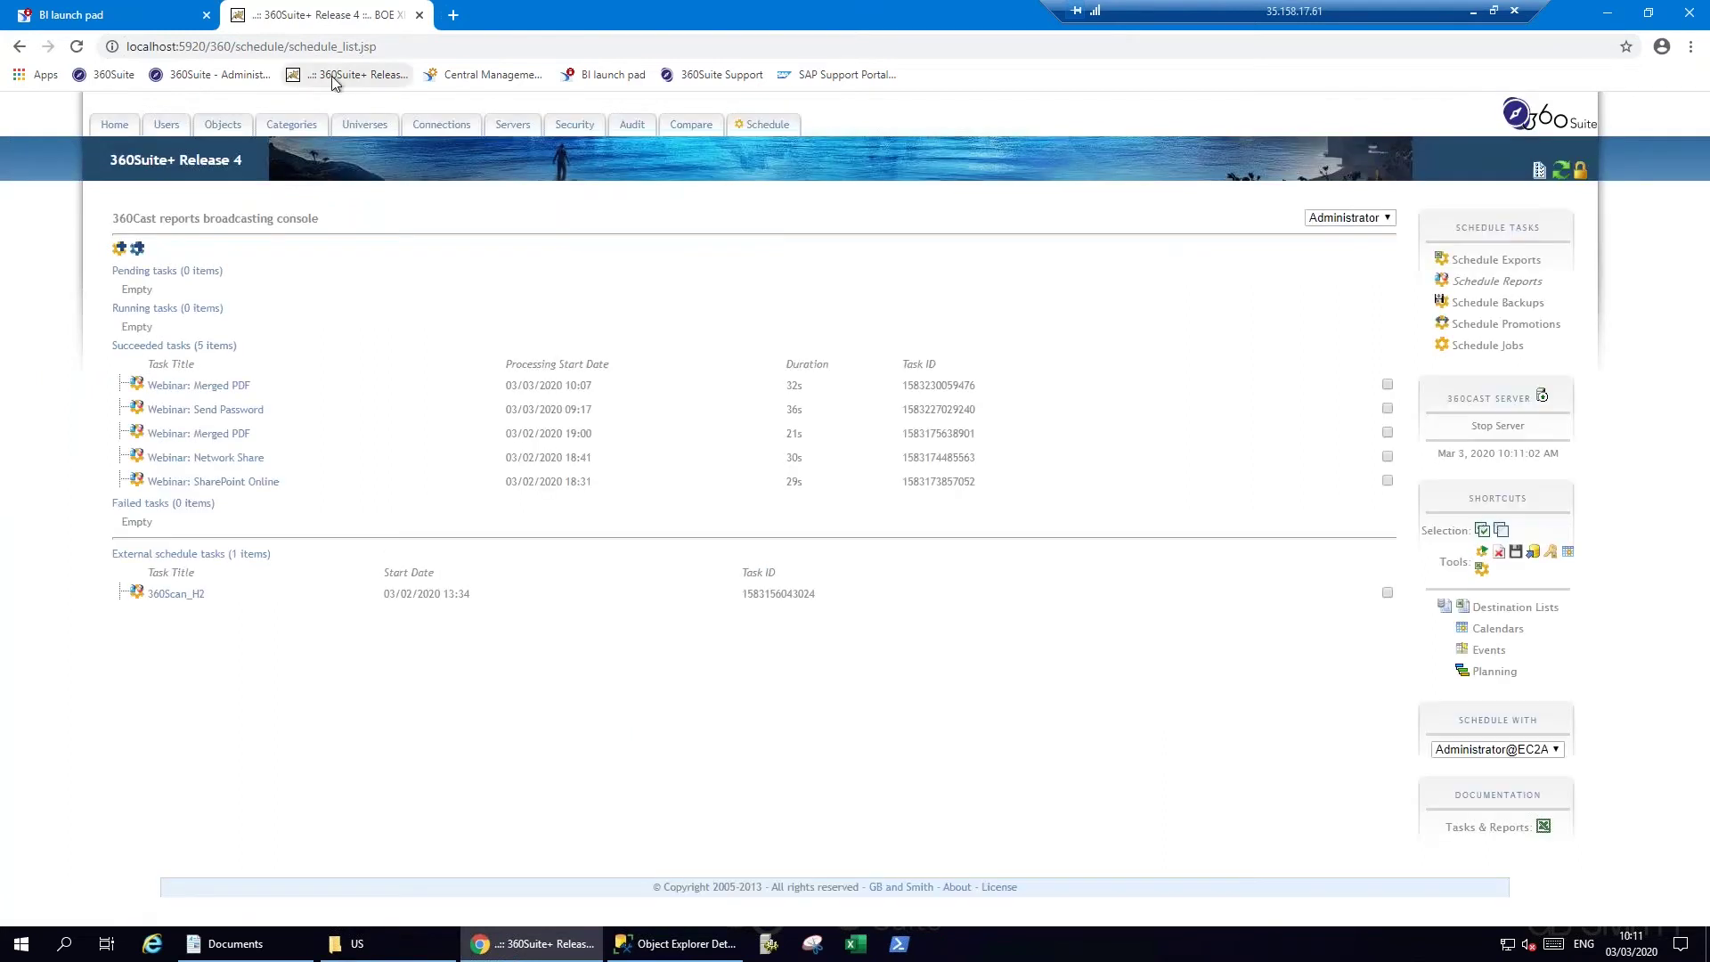
Open the Resort Revenue document in BI launch pad and examine its France and US sections.
click(123, 25)
click(329, 318)
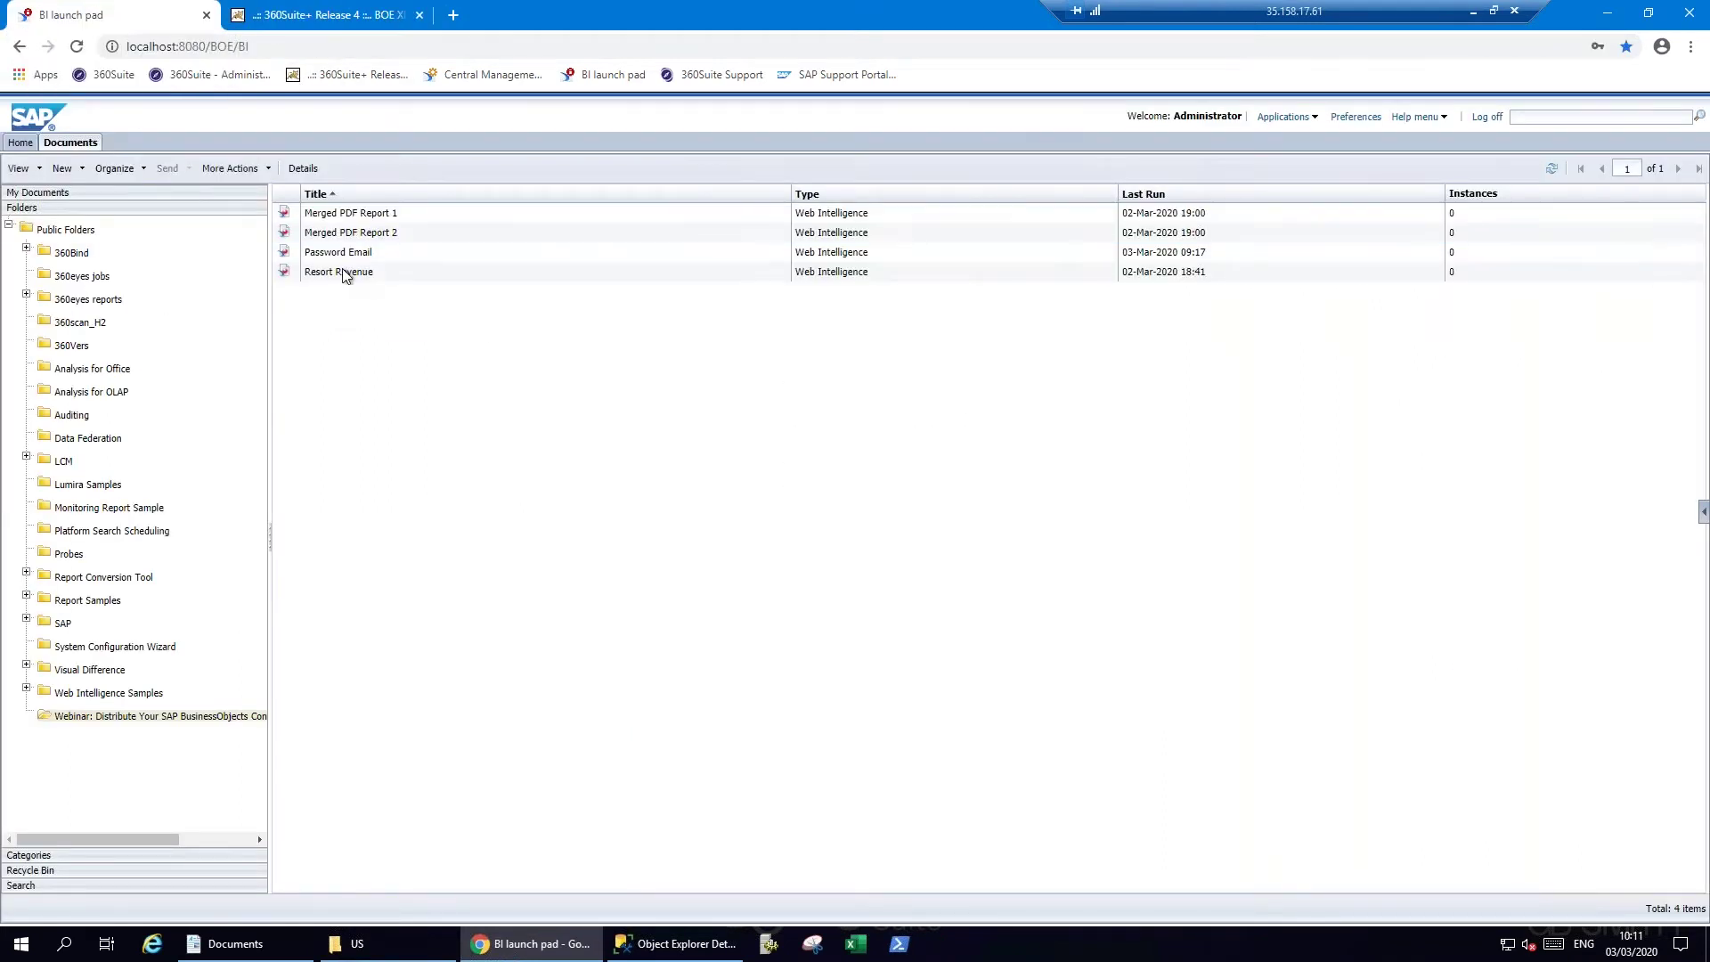
double_click(343, 273)
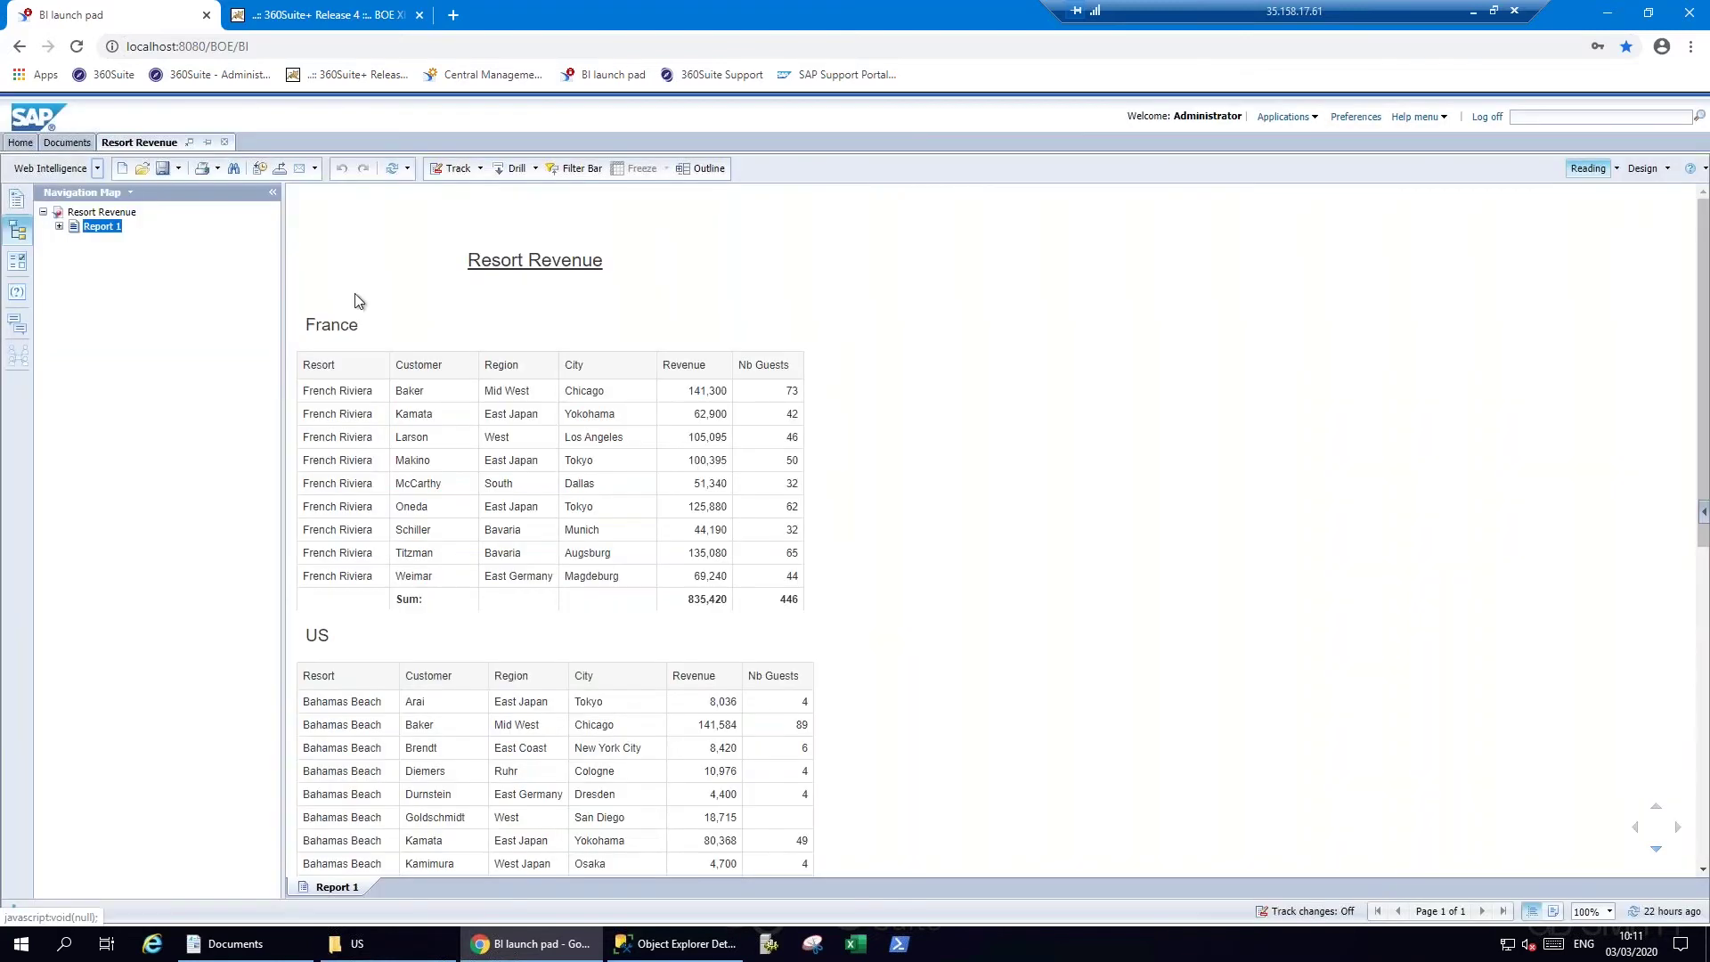
click(381, 328)
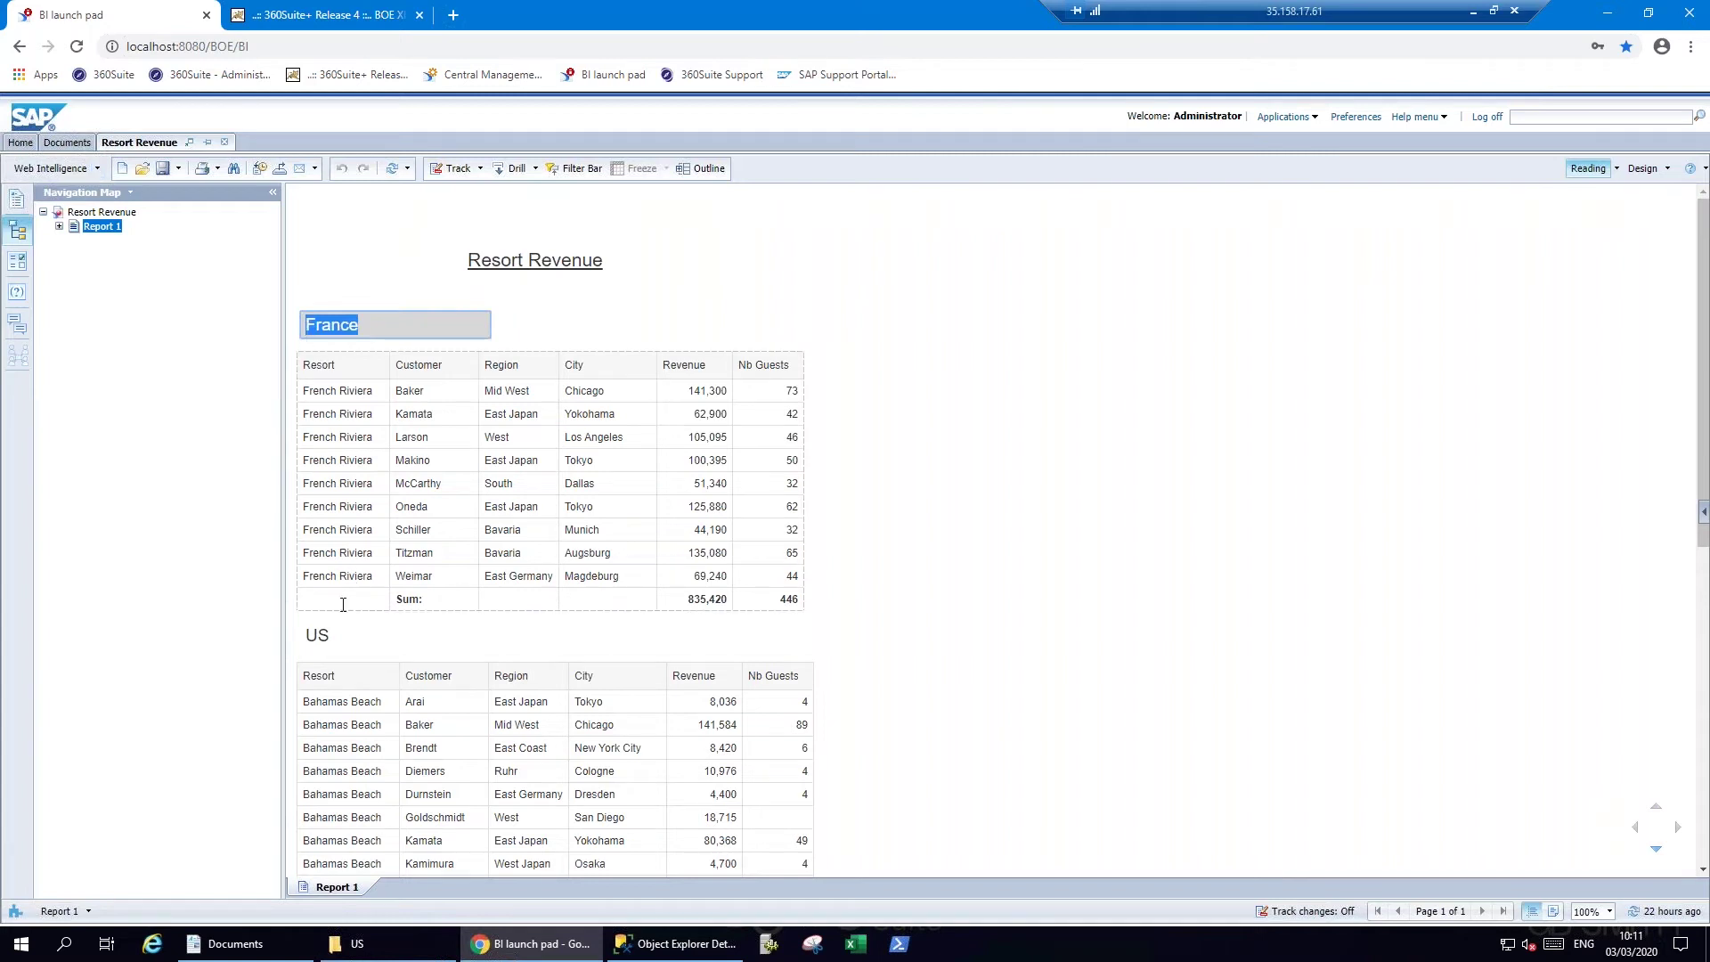
double_click(316, 634)
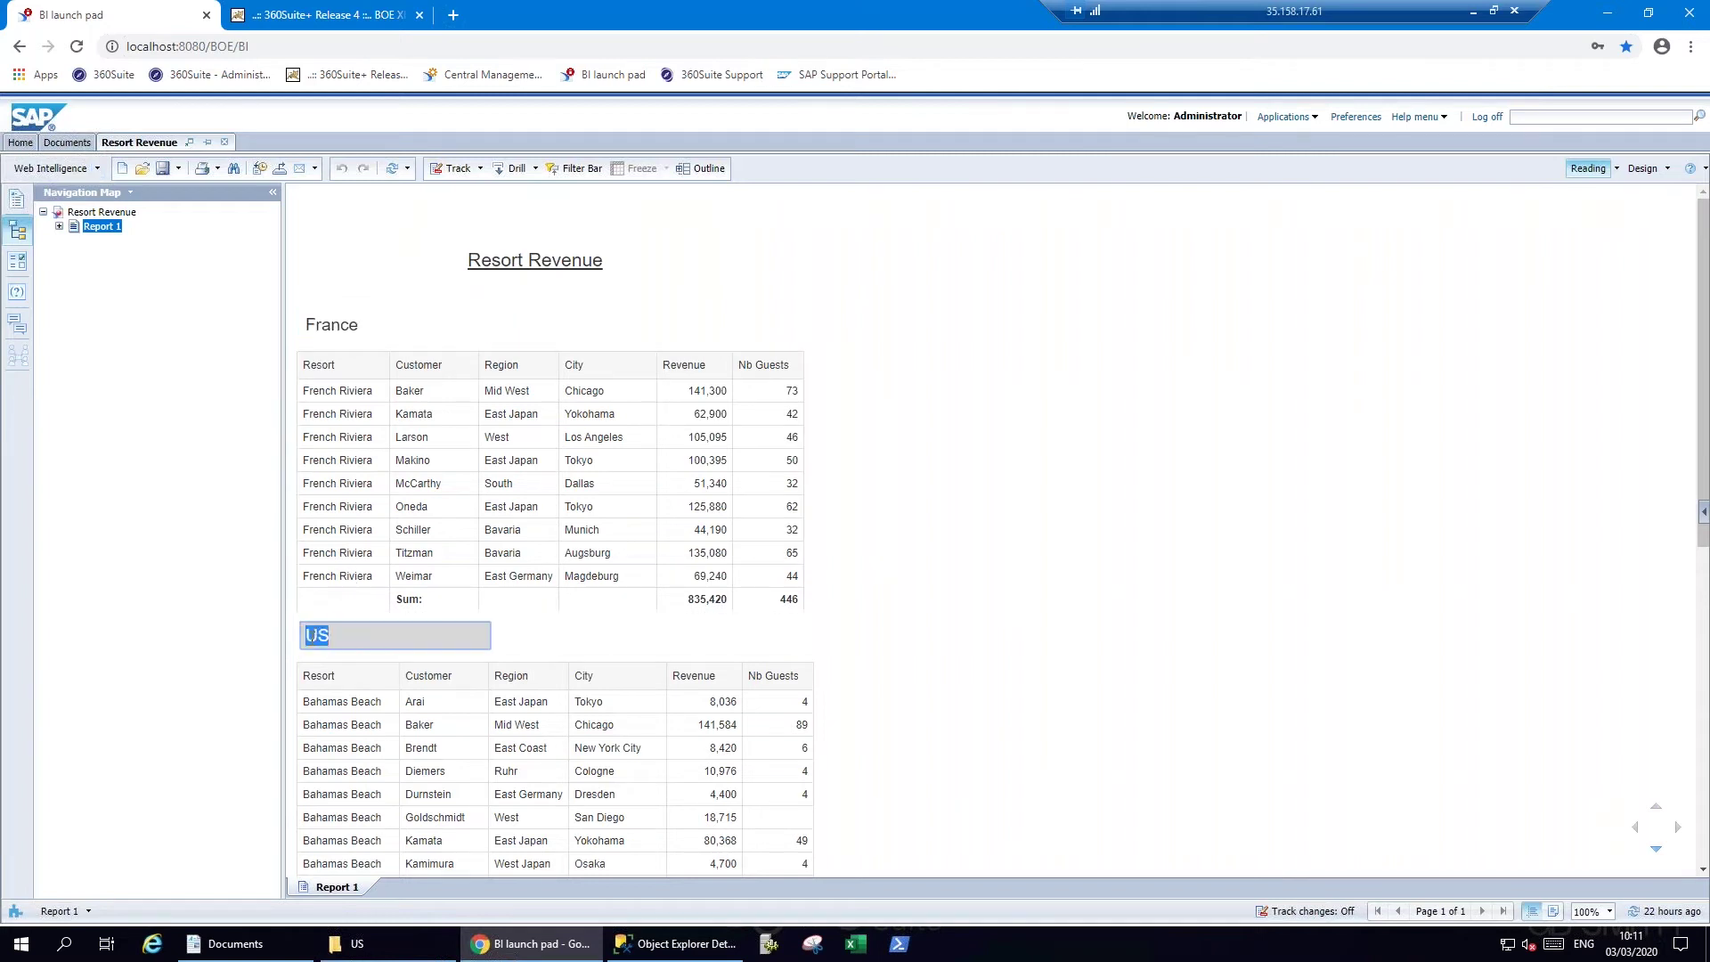
click(330, 269)
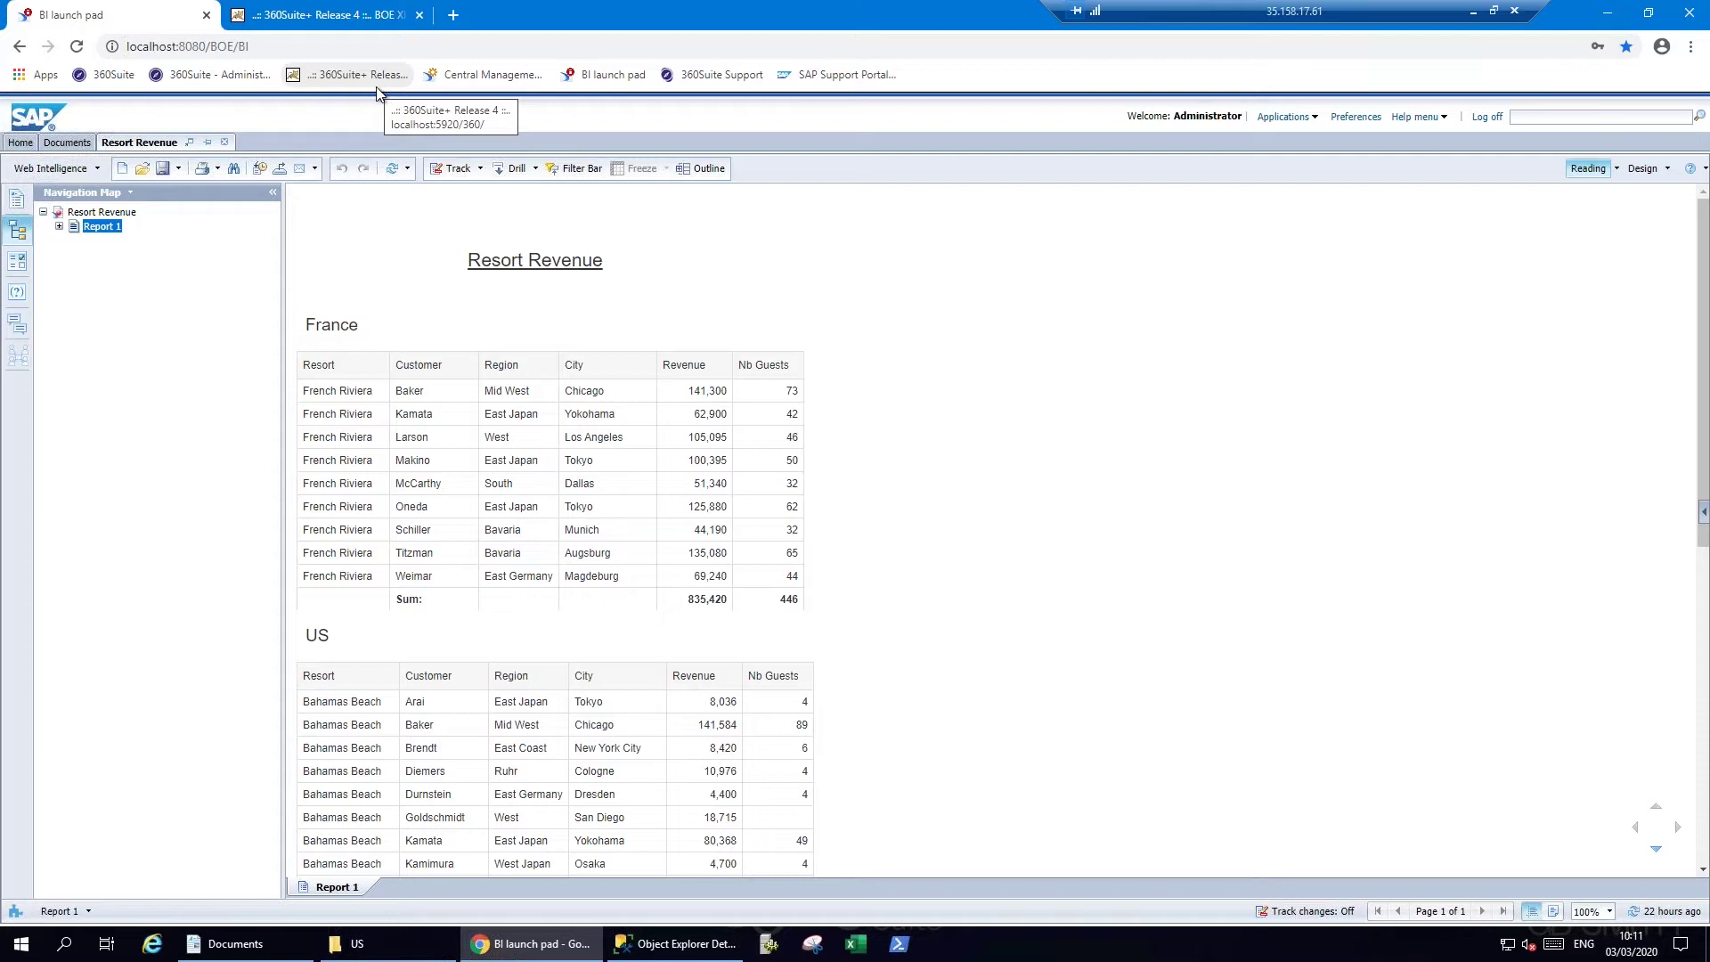
Open the Destination Lists in 360Suite+ and review the XLS(X) and SQL list types.
click(322, 18)
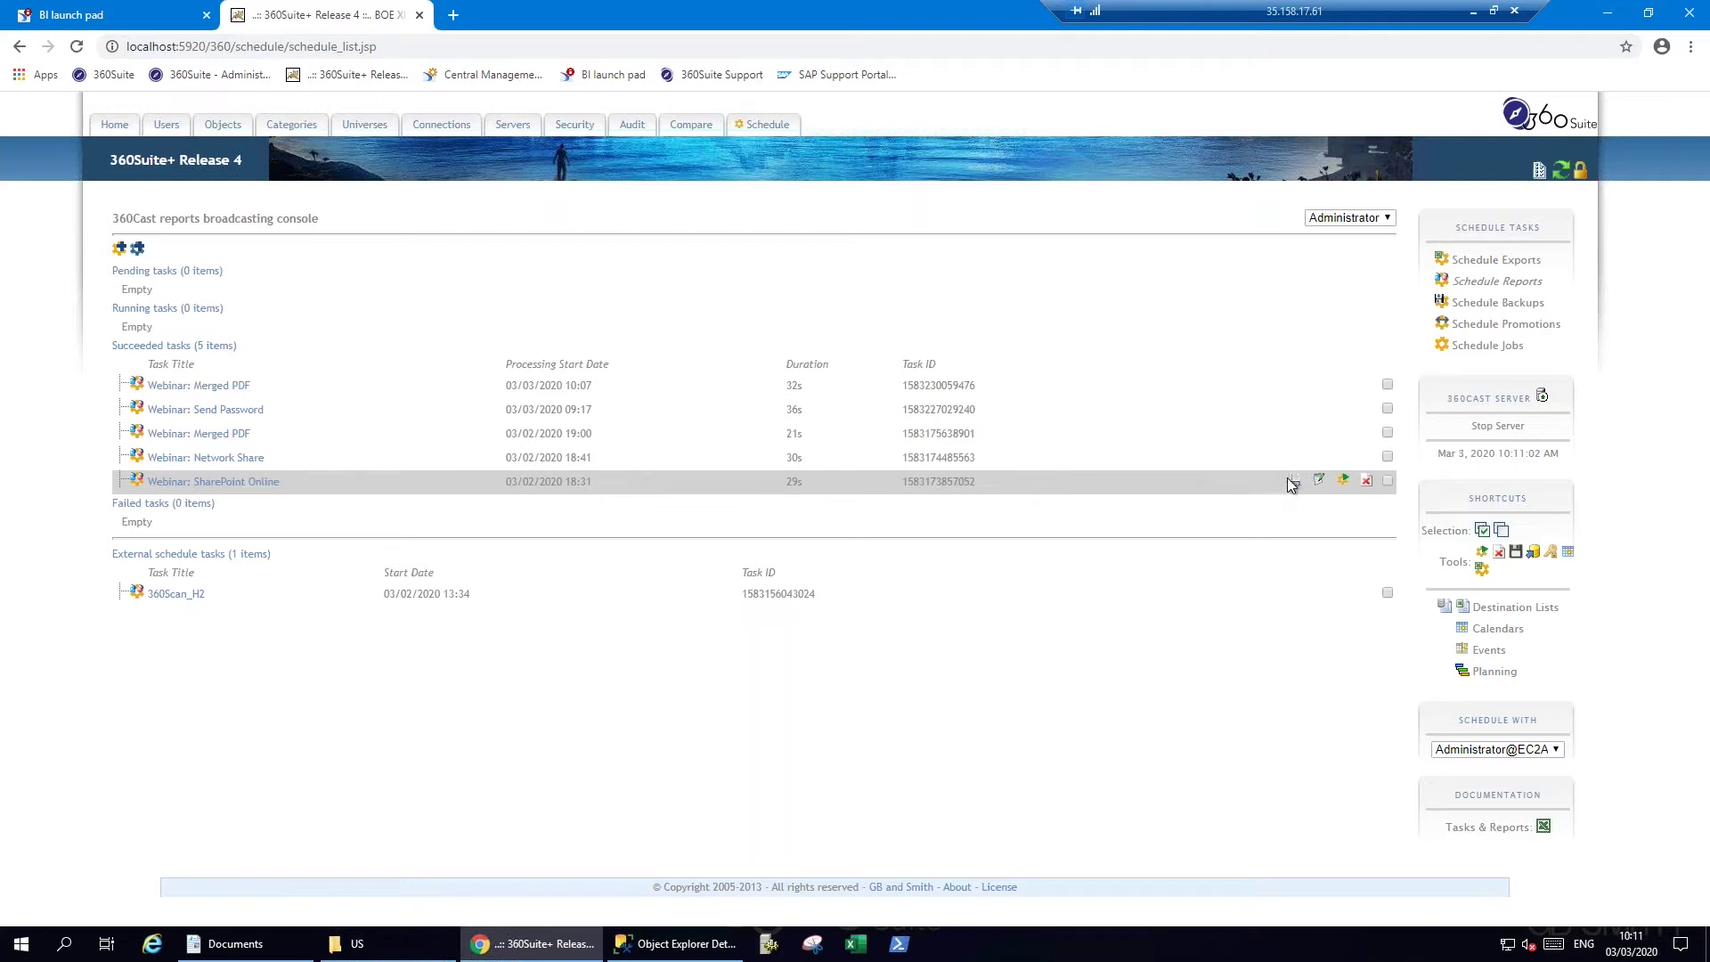
click(1524, 611)
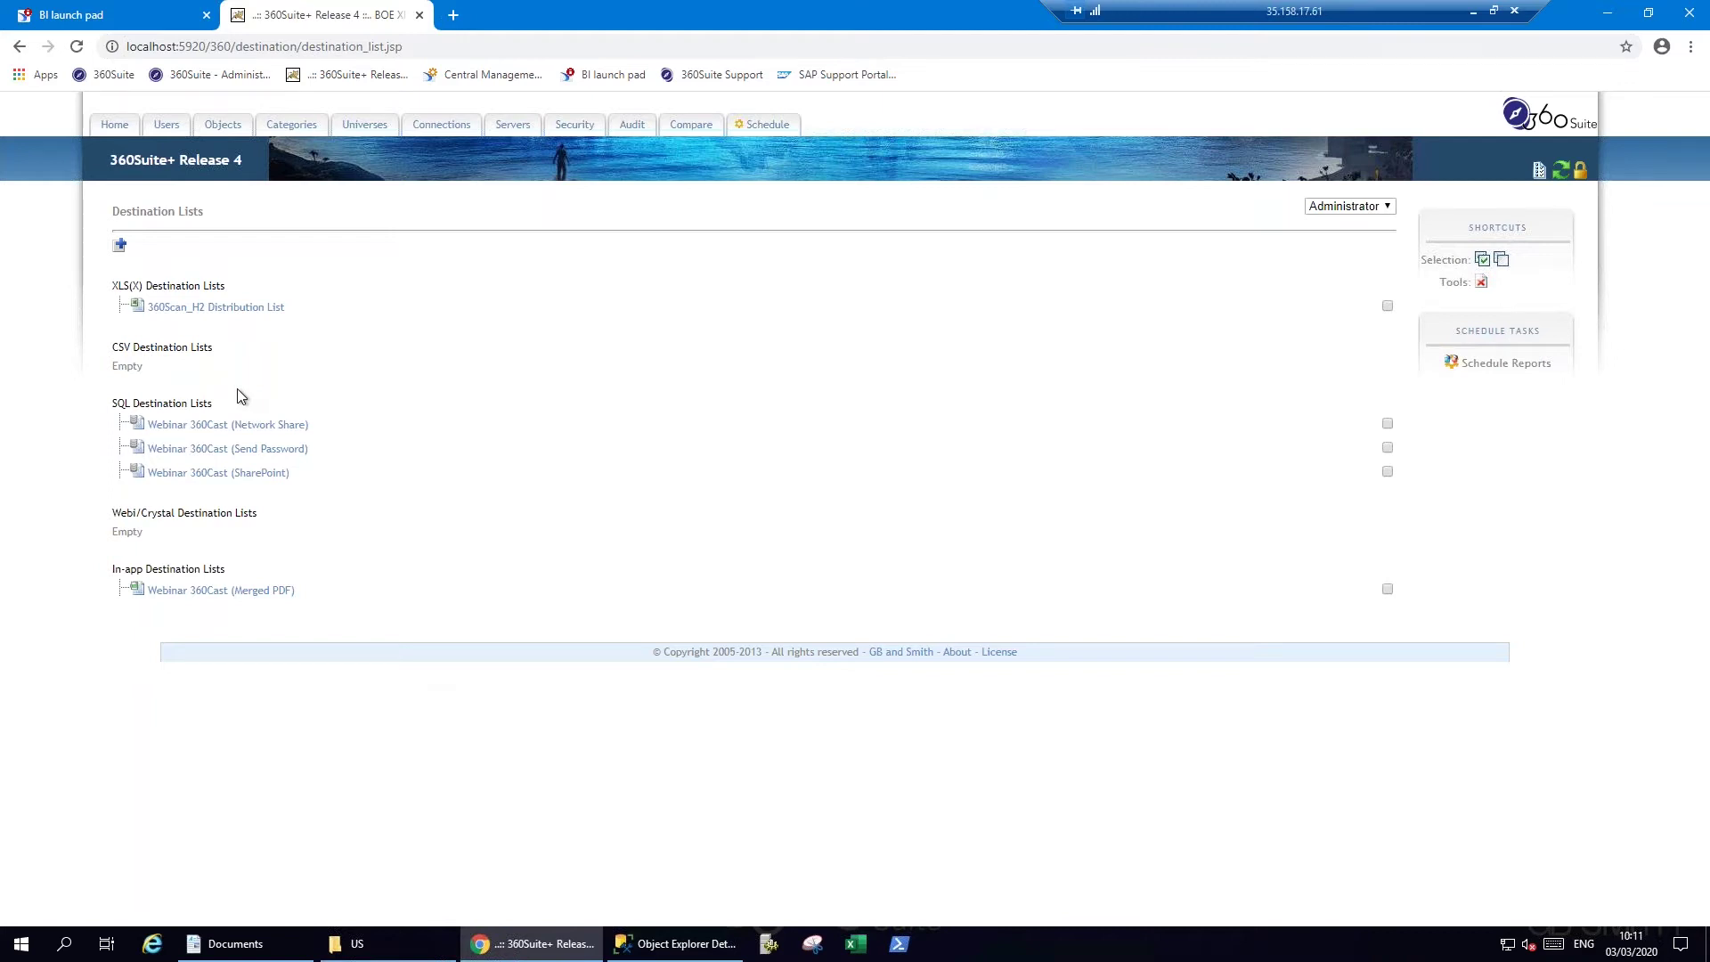
drag(114, 285, 206, 288)
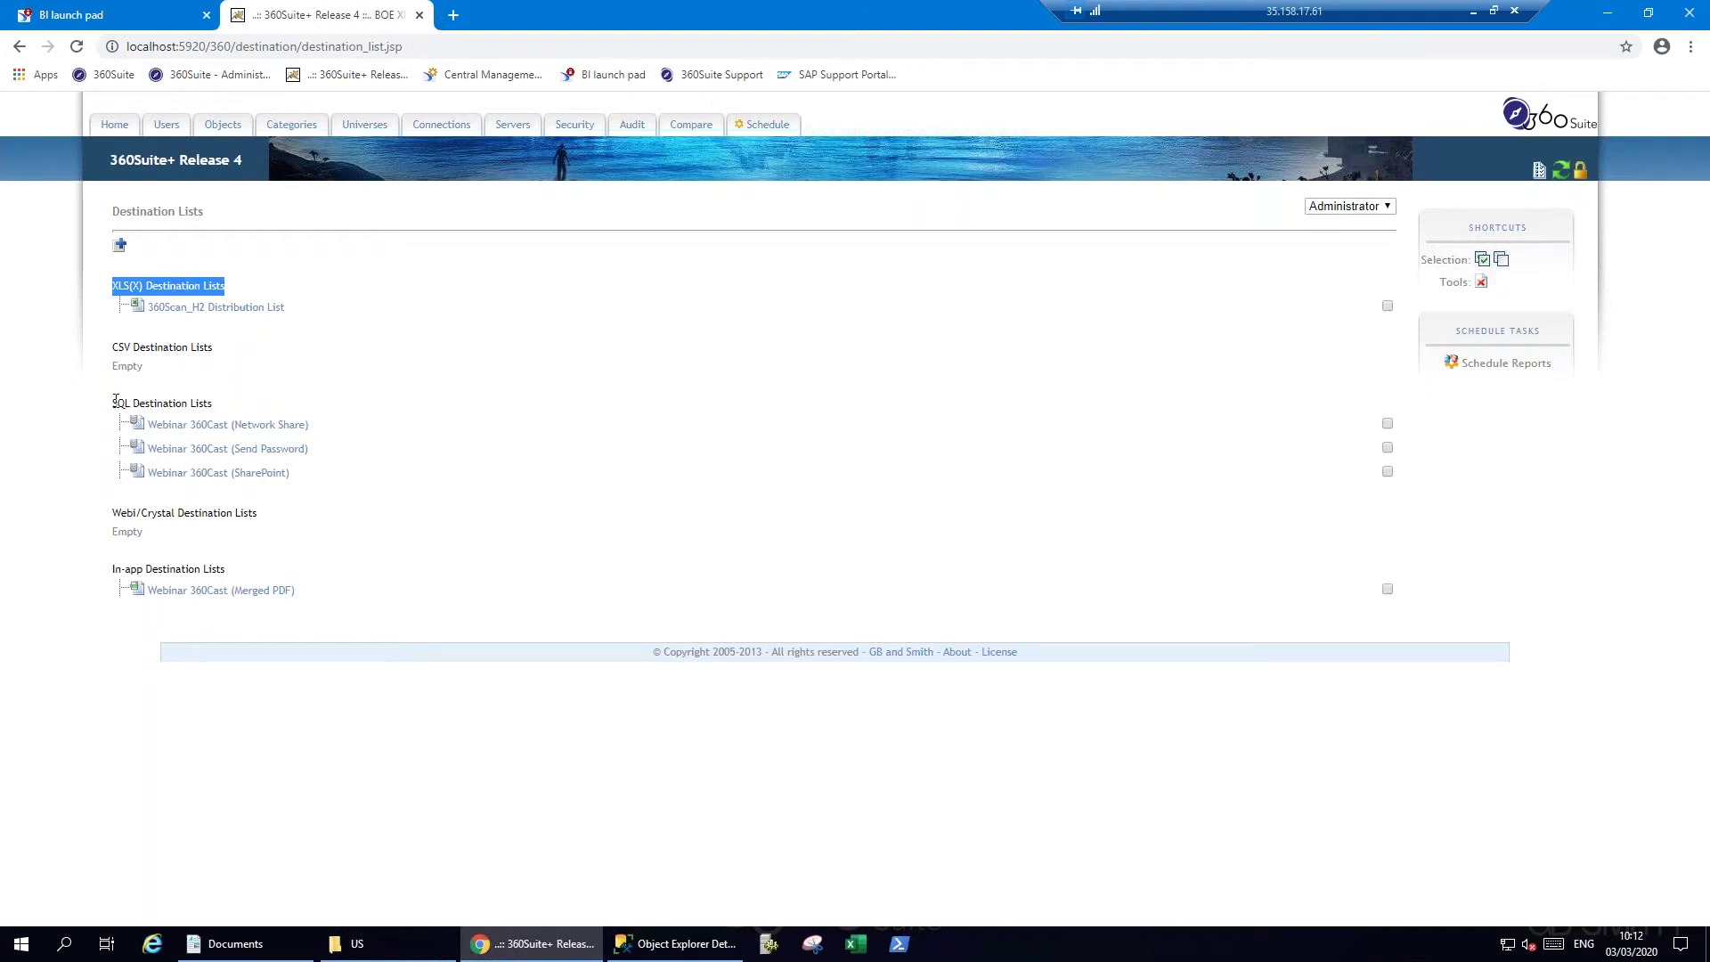
drag(115, 400, 207, 399)
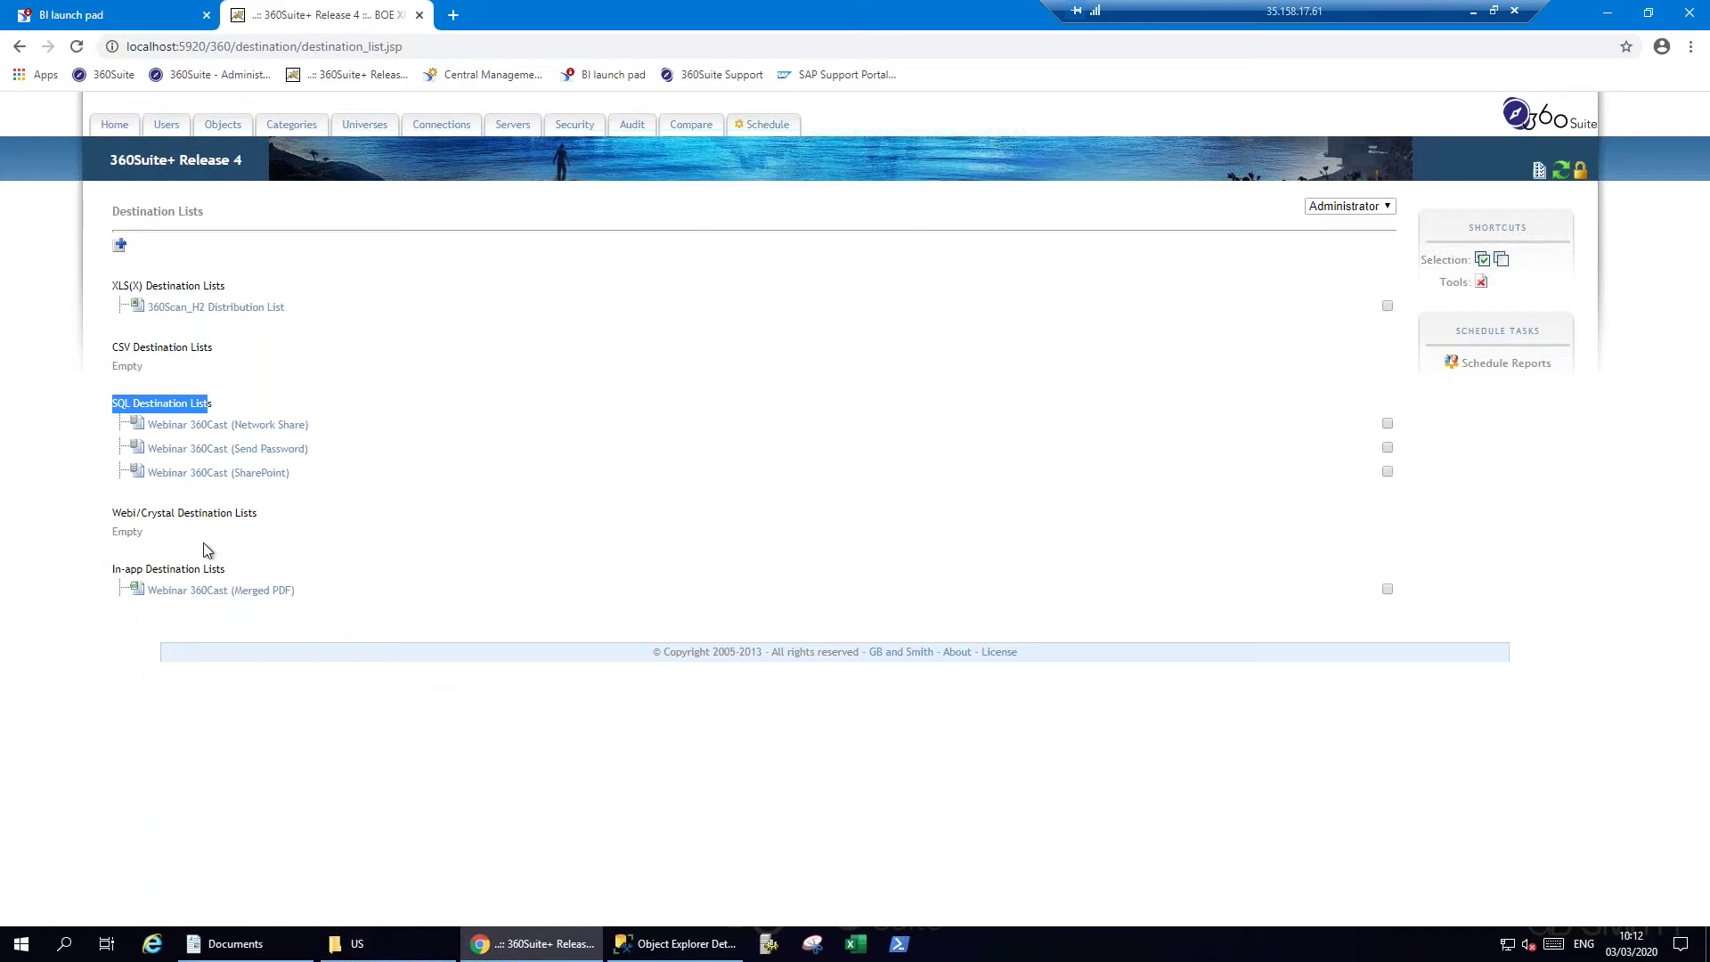
Open the "Webinar 360Cast (SharePoint)" destination list for updating and examine the distribution sharepoint table in its SQL query.
mouse_move(184, 605)
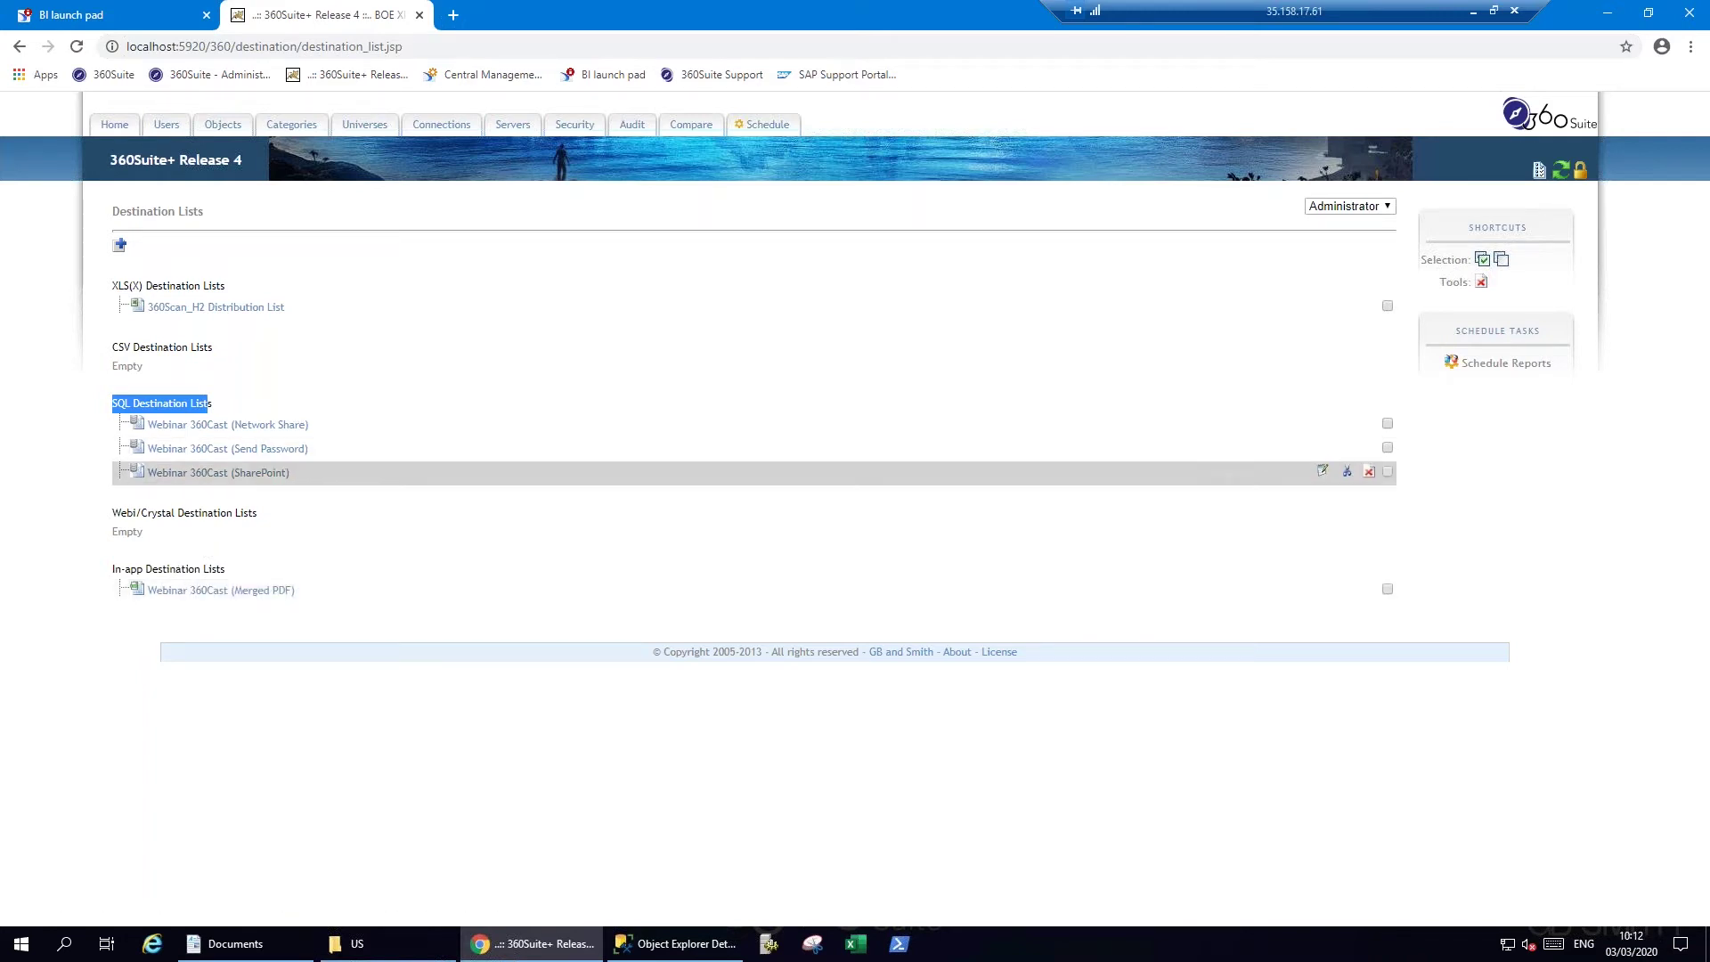
mouse_move(231, 449)
click(1323, 472)
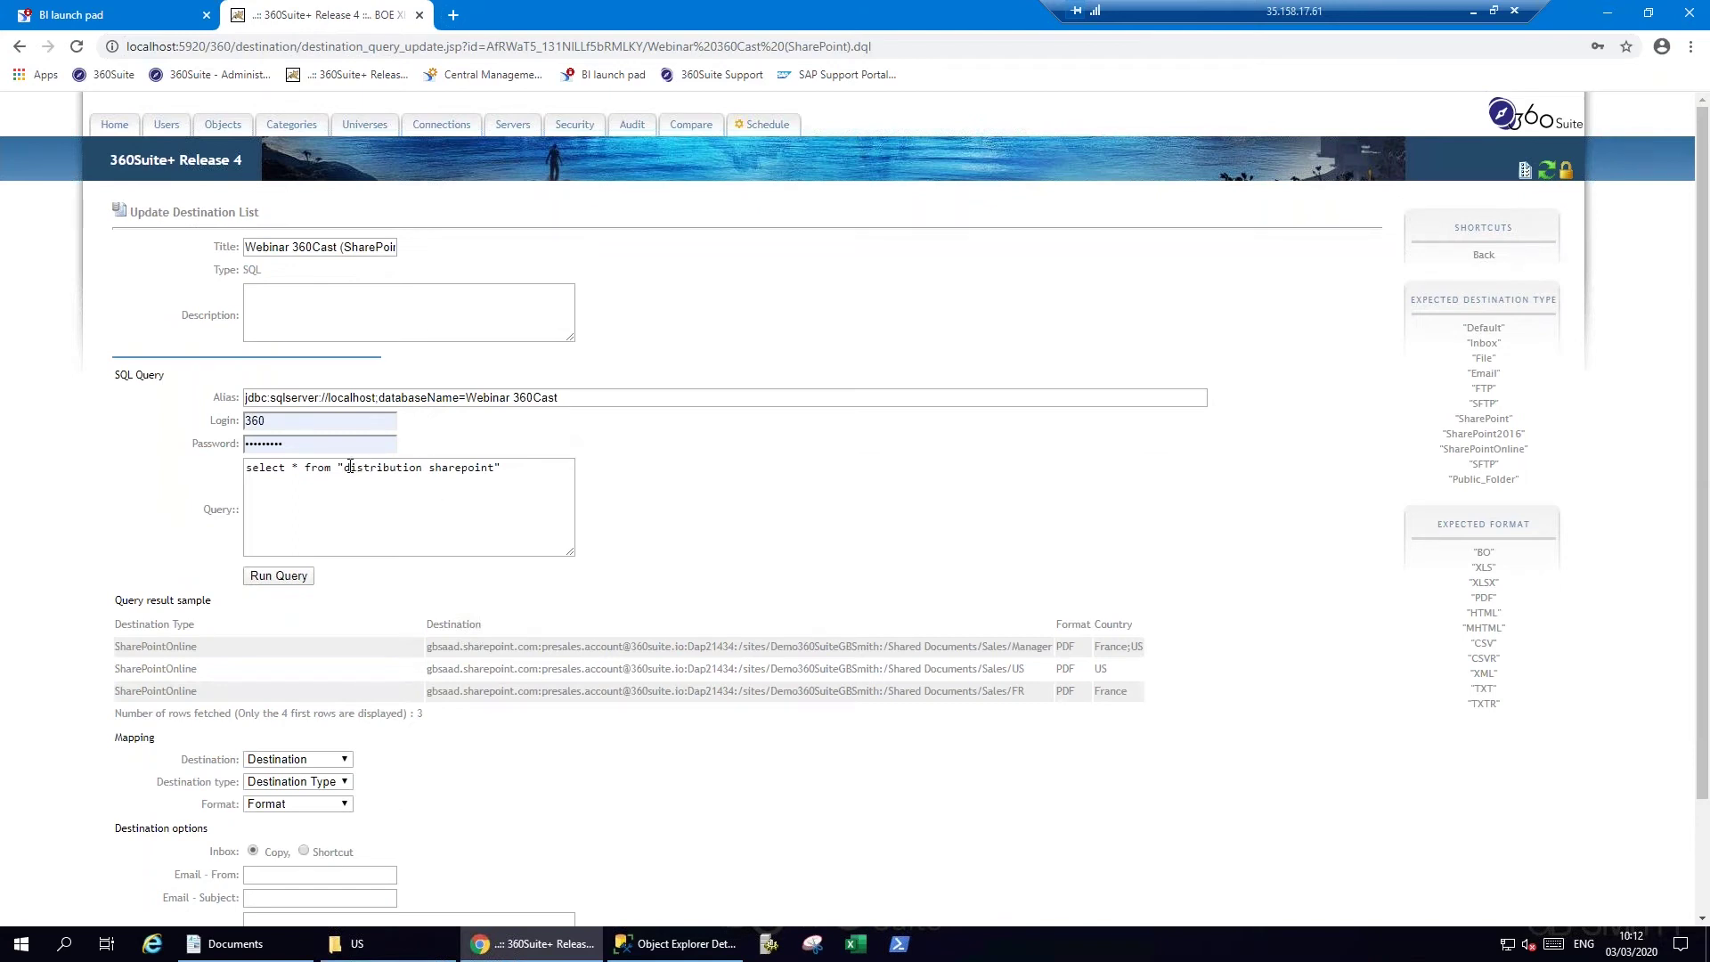
drag(346, 467, 494, 471)
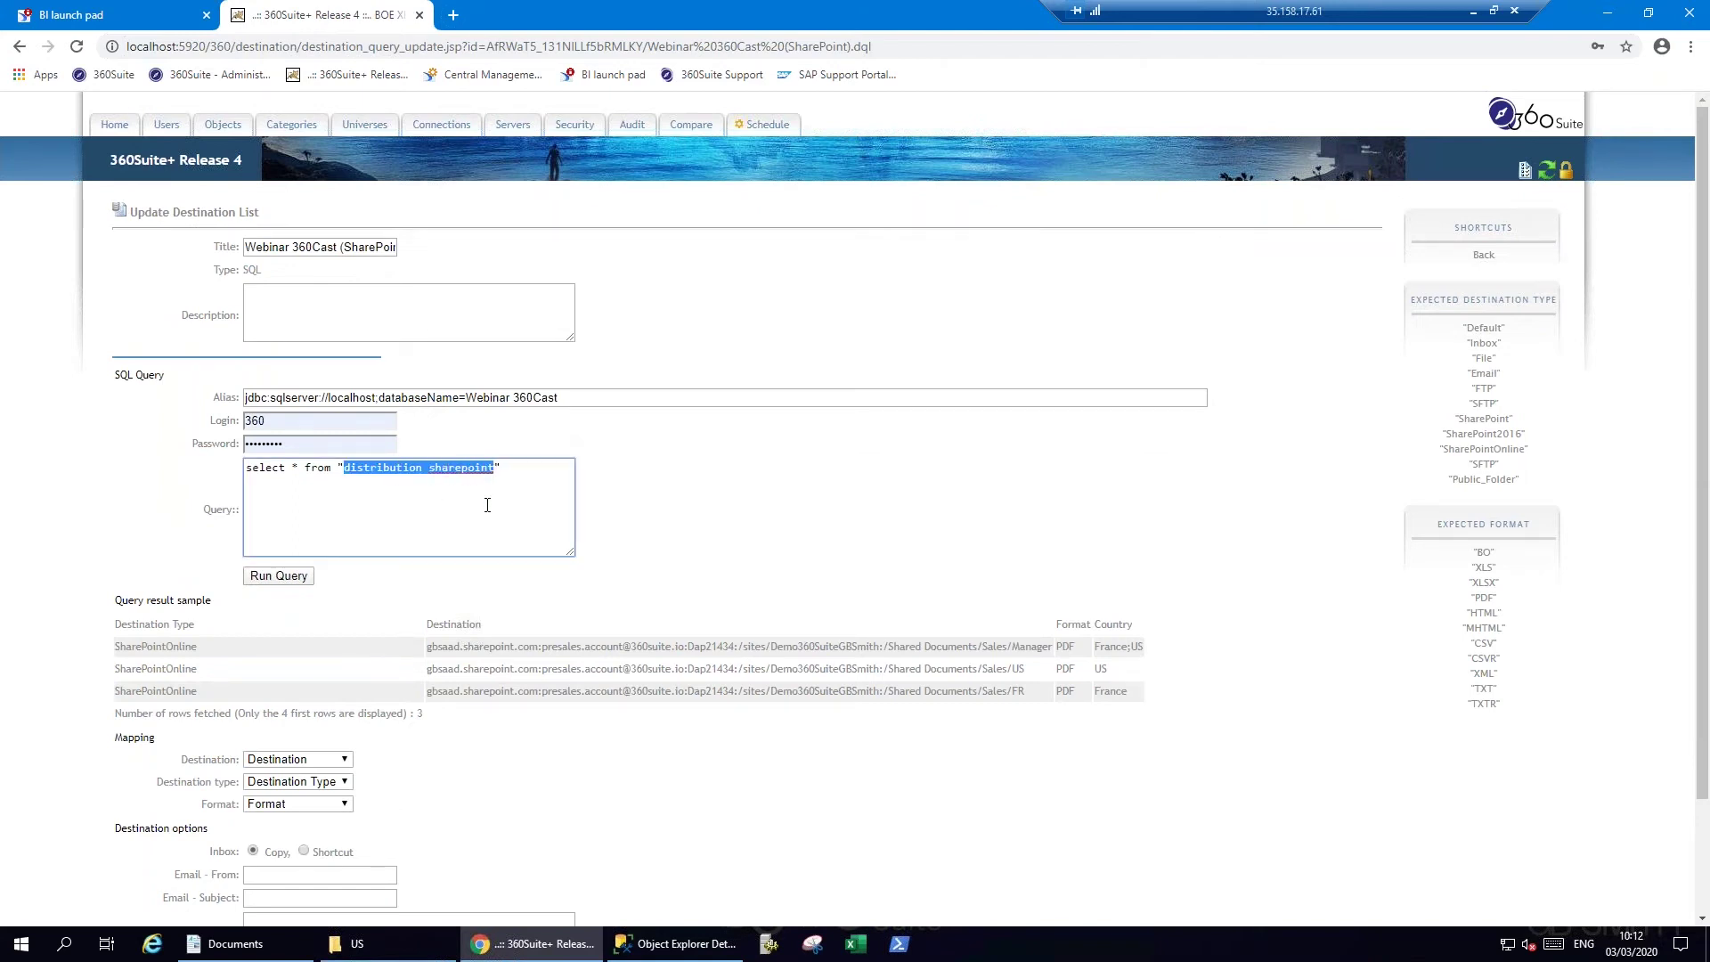
click(501, 491)
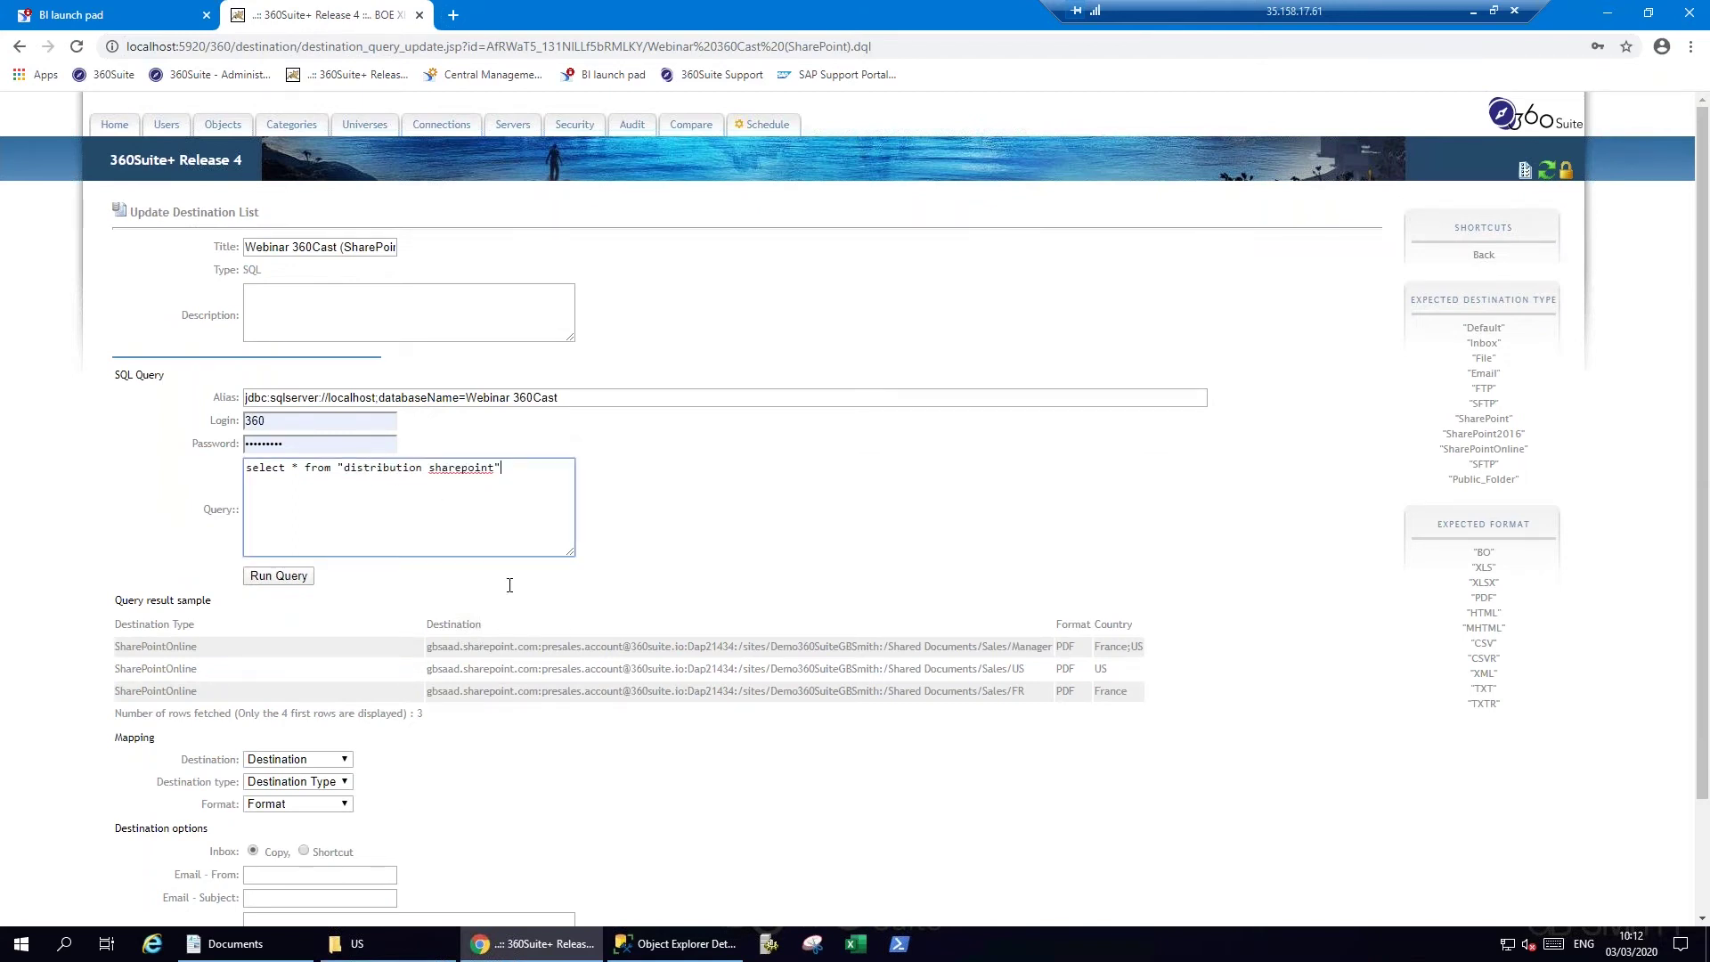
In SQL Server Management Studio, query the top 1000 rows of dbo.Distribution SharePoint and widen the Destination column to read the full paths.
click(677, 943)
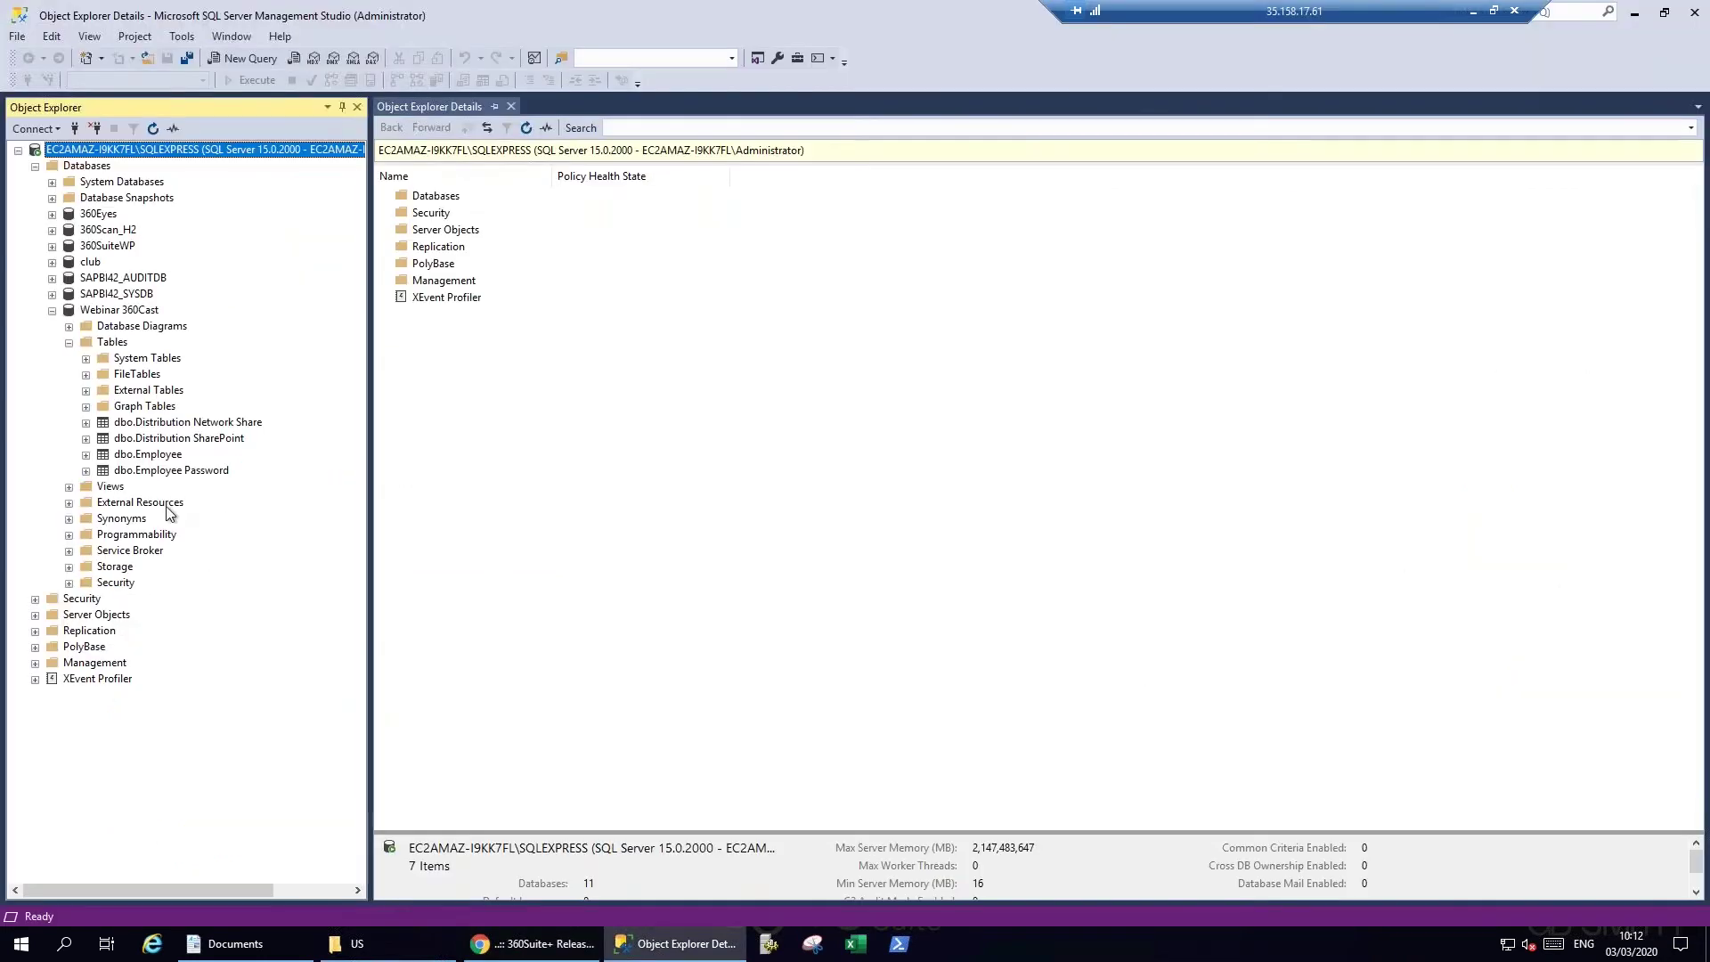
click(85, 438)
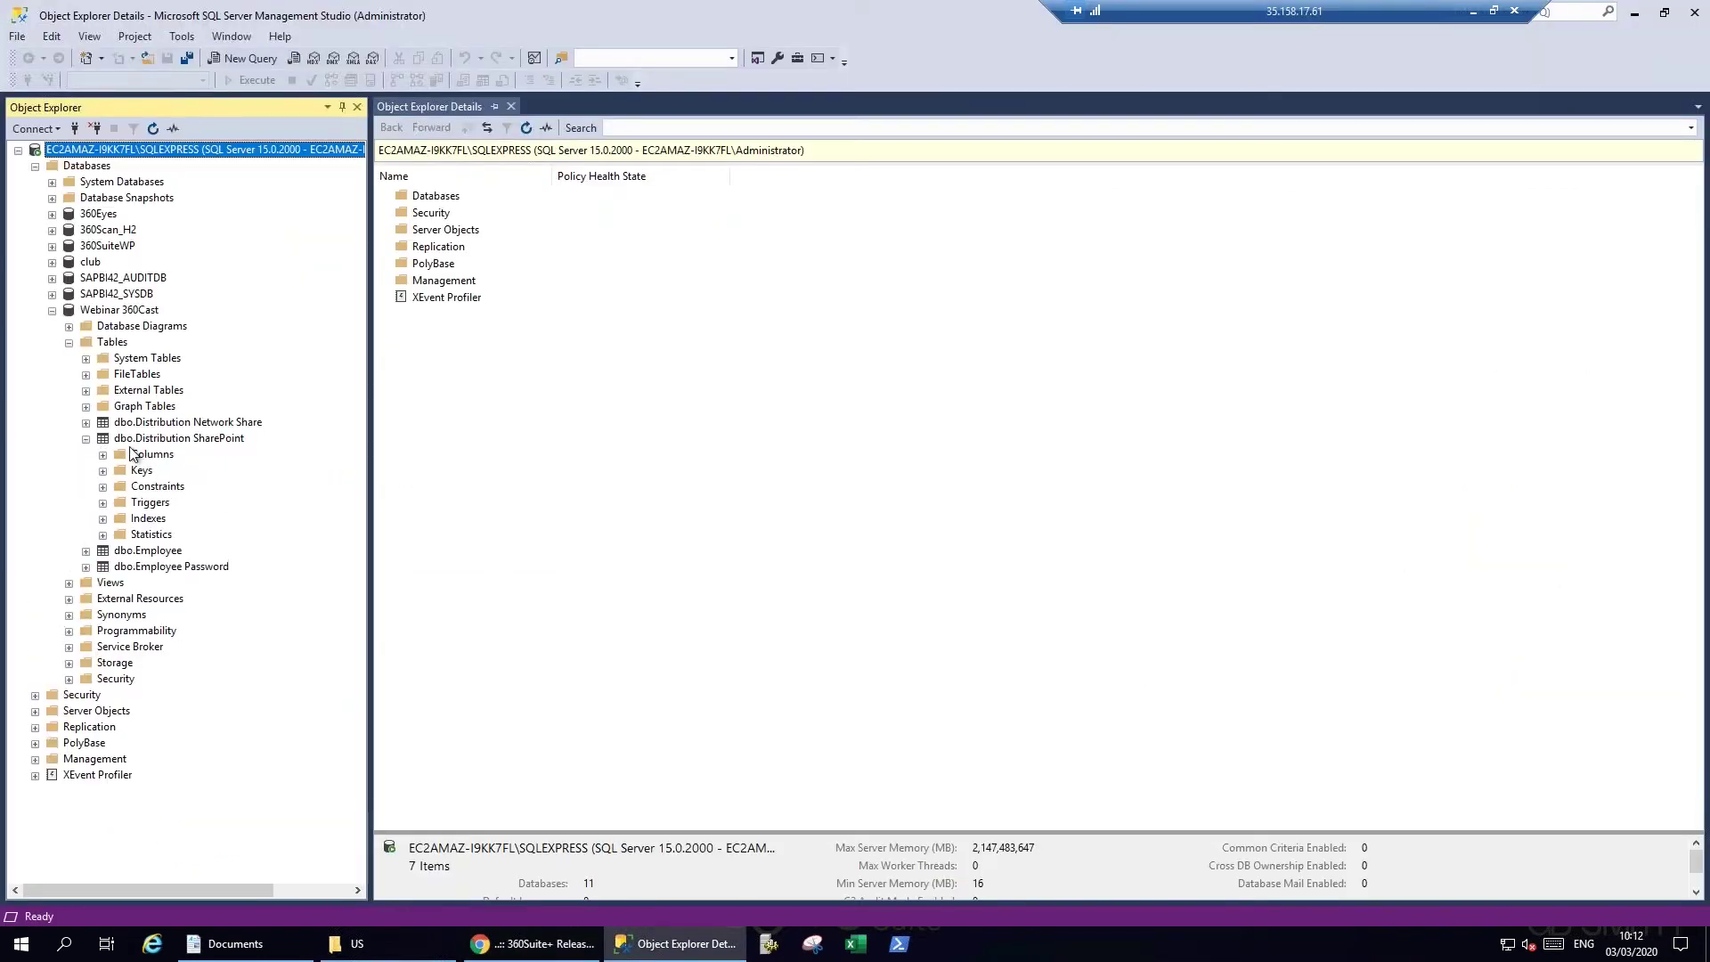
click(136, 439)
right_click(135, 439)
key(Escape)
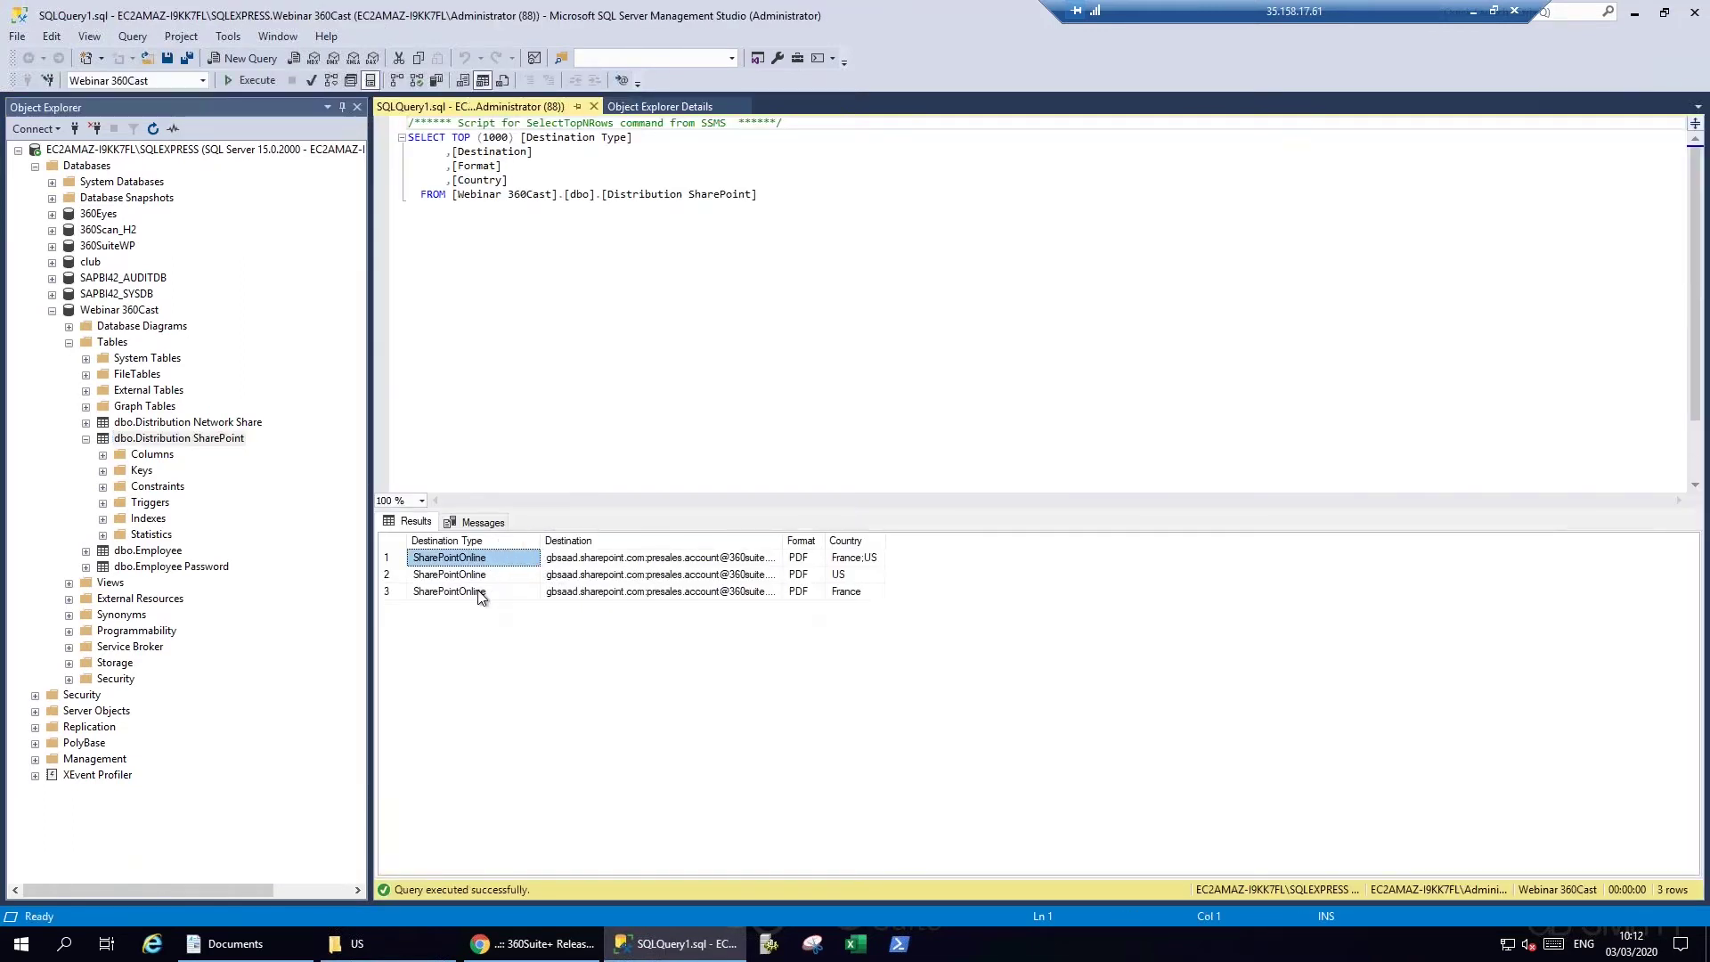
drag(782, 541, 1191, 541)
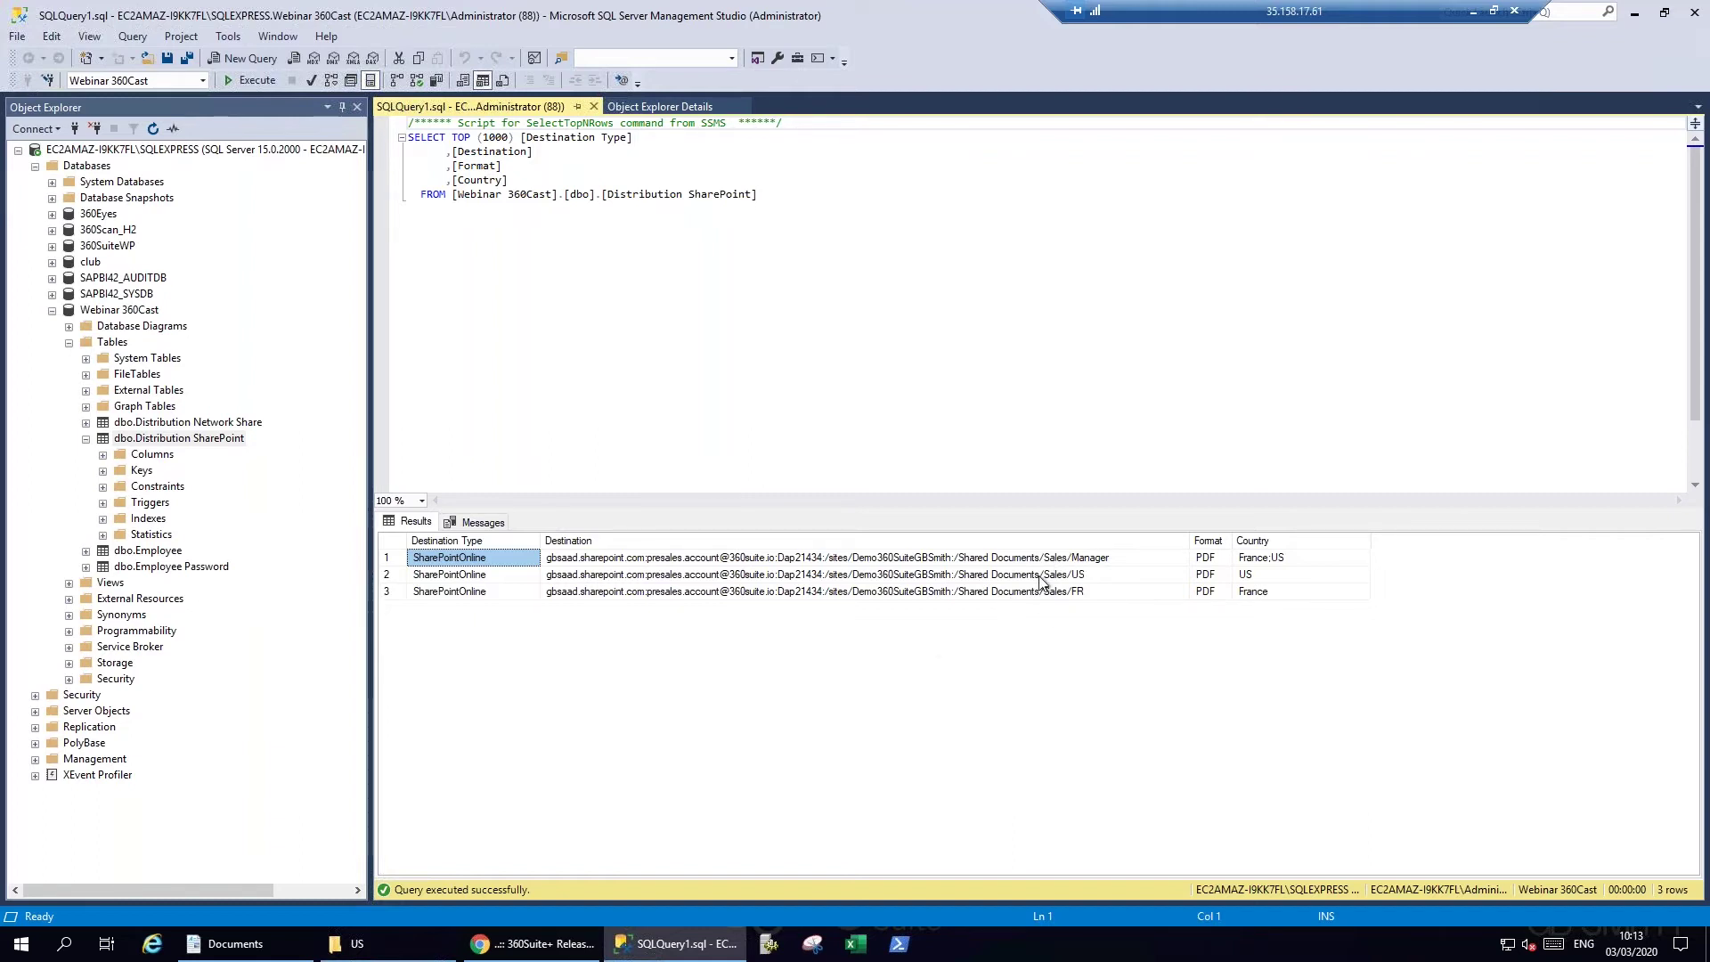
Switch back to 360Suite+ in Chrome, leave the destination list without updating it, and return to the scheduled reports console.
click(566, 951)
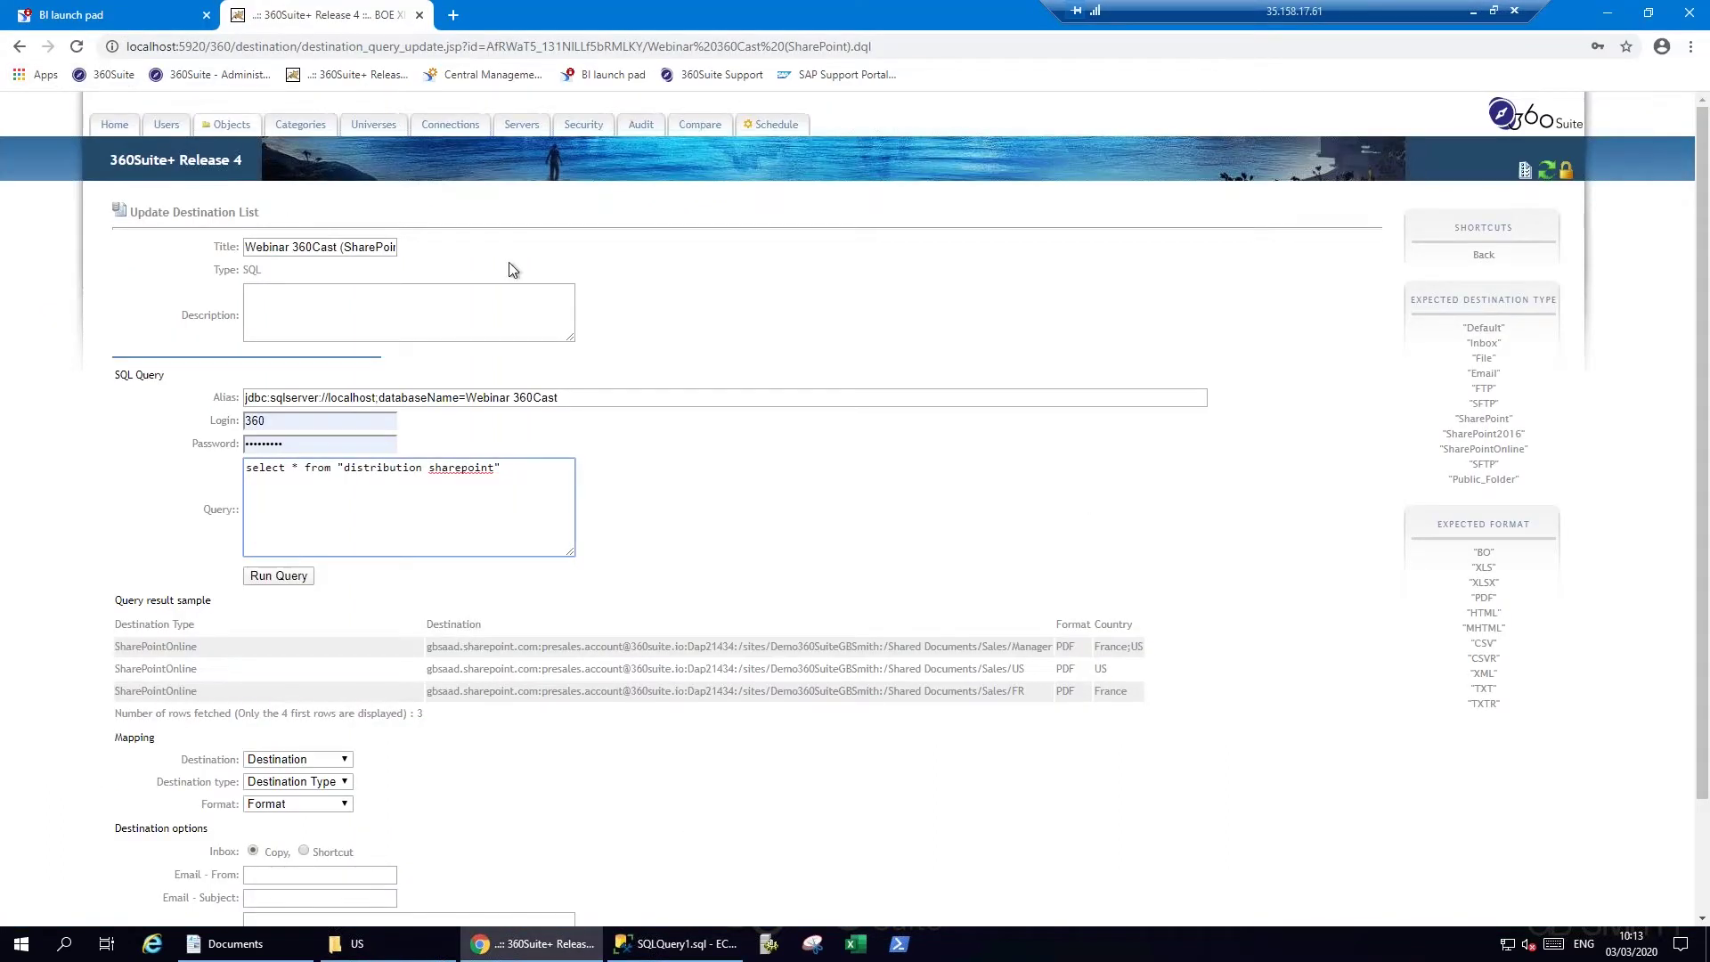
click(1487, 256)
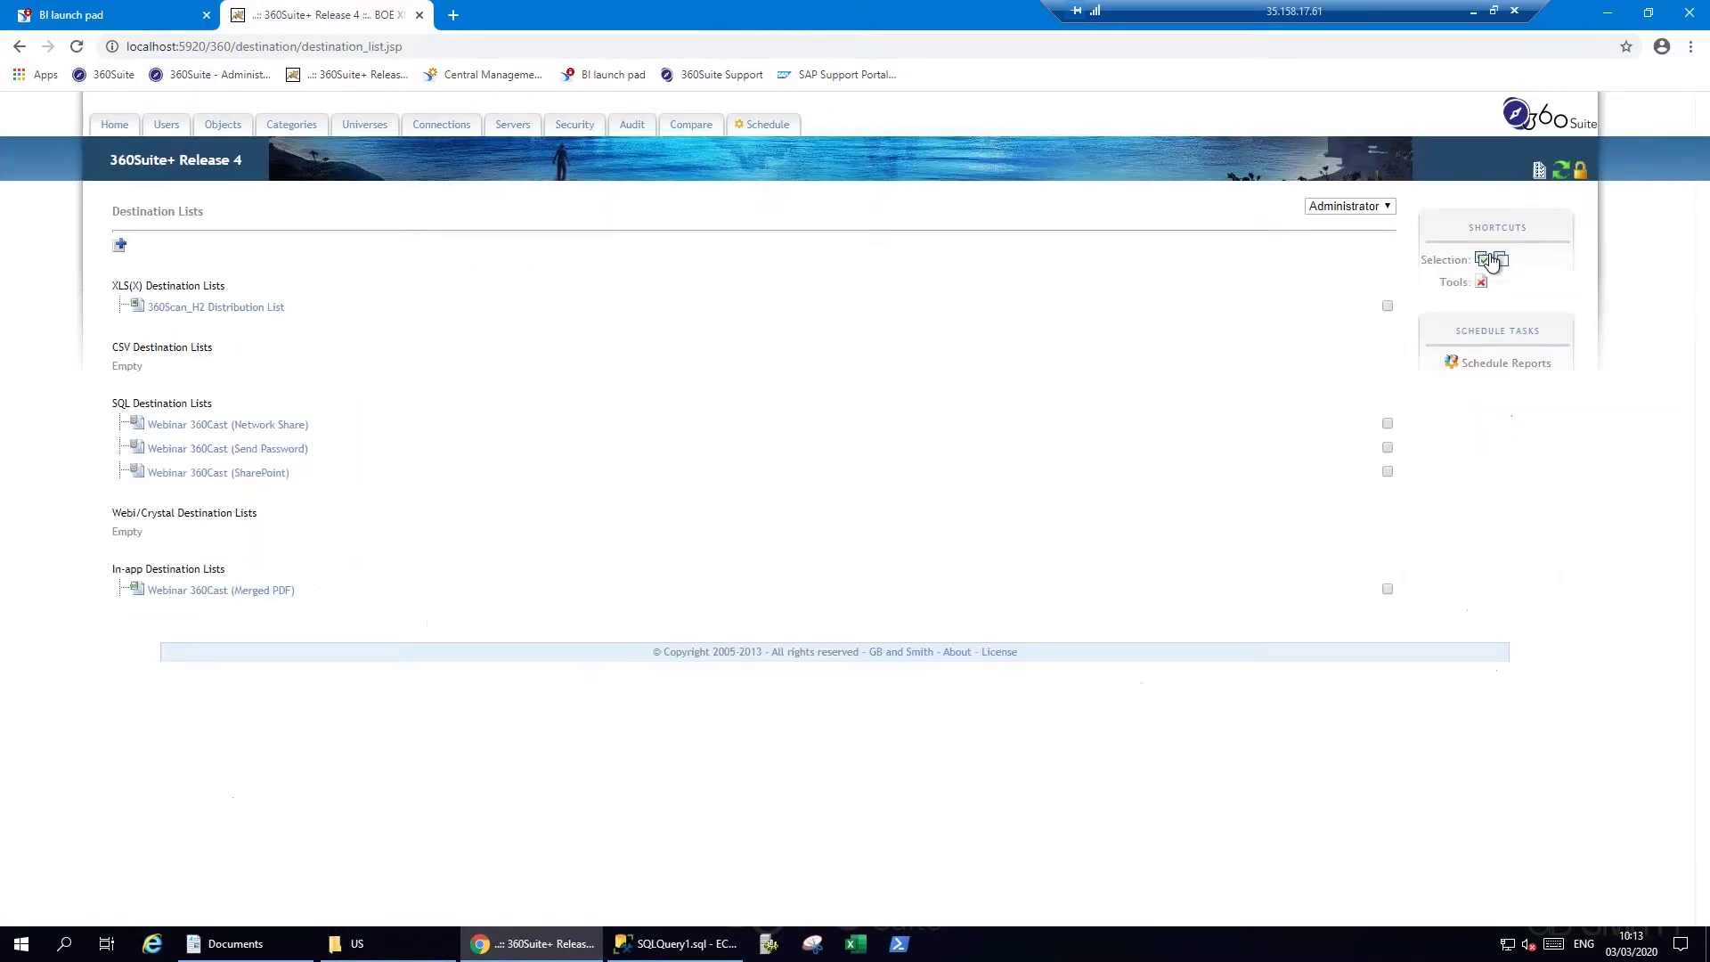
click(1503, 360)
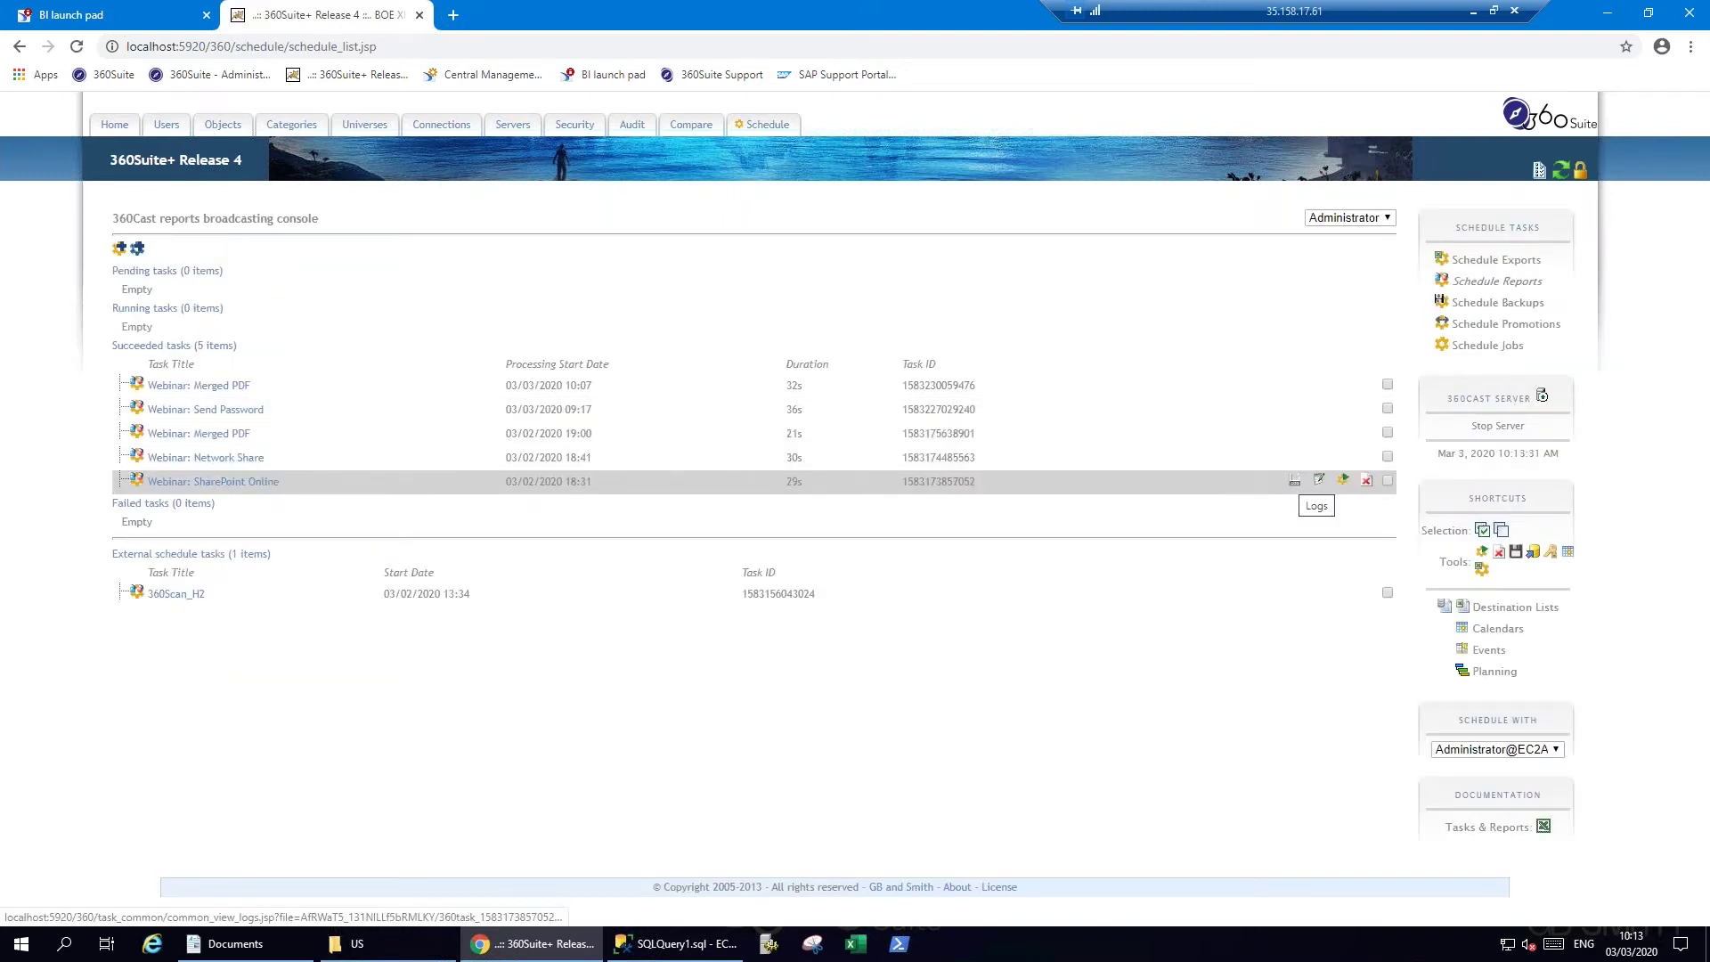
Open the "Webinar: SharePoint Online" task for editing and review its destination list, column mapping and available static formats.
click(1318, 482)
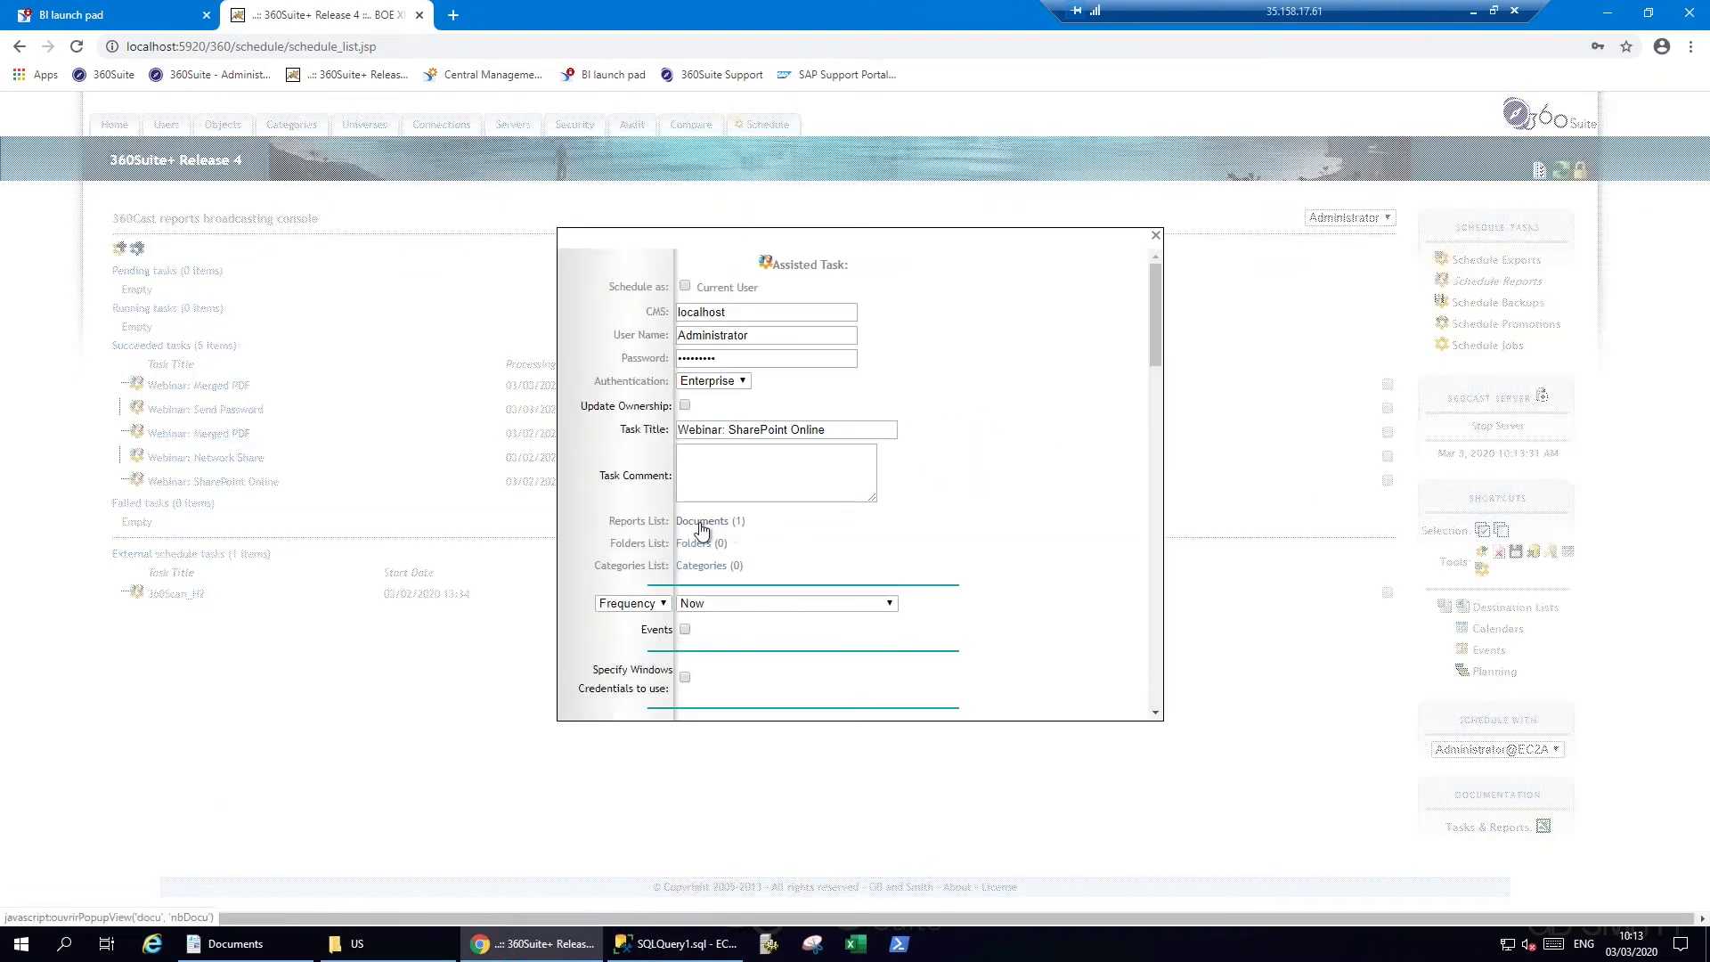
drag(1152, 323, 1157, 436)
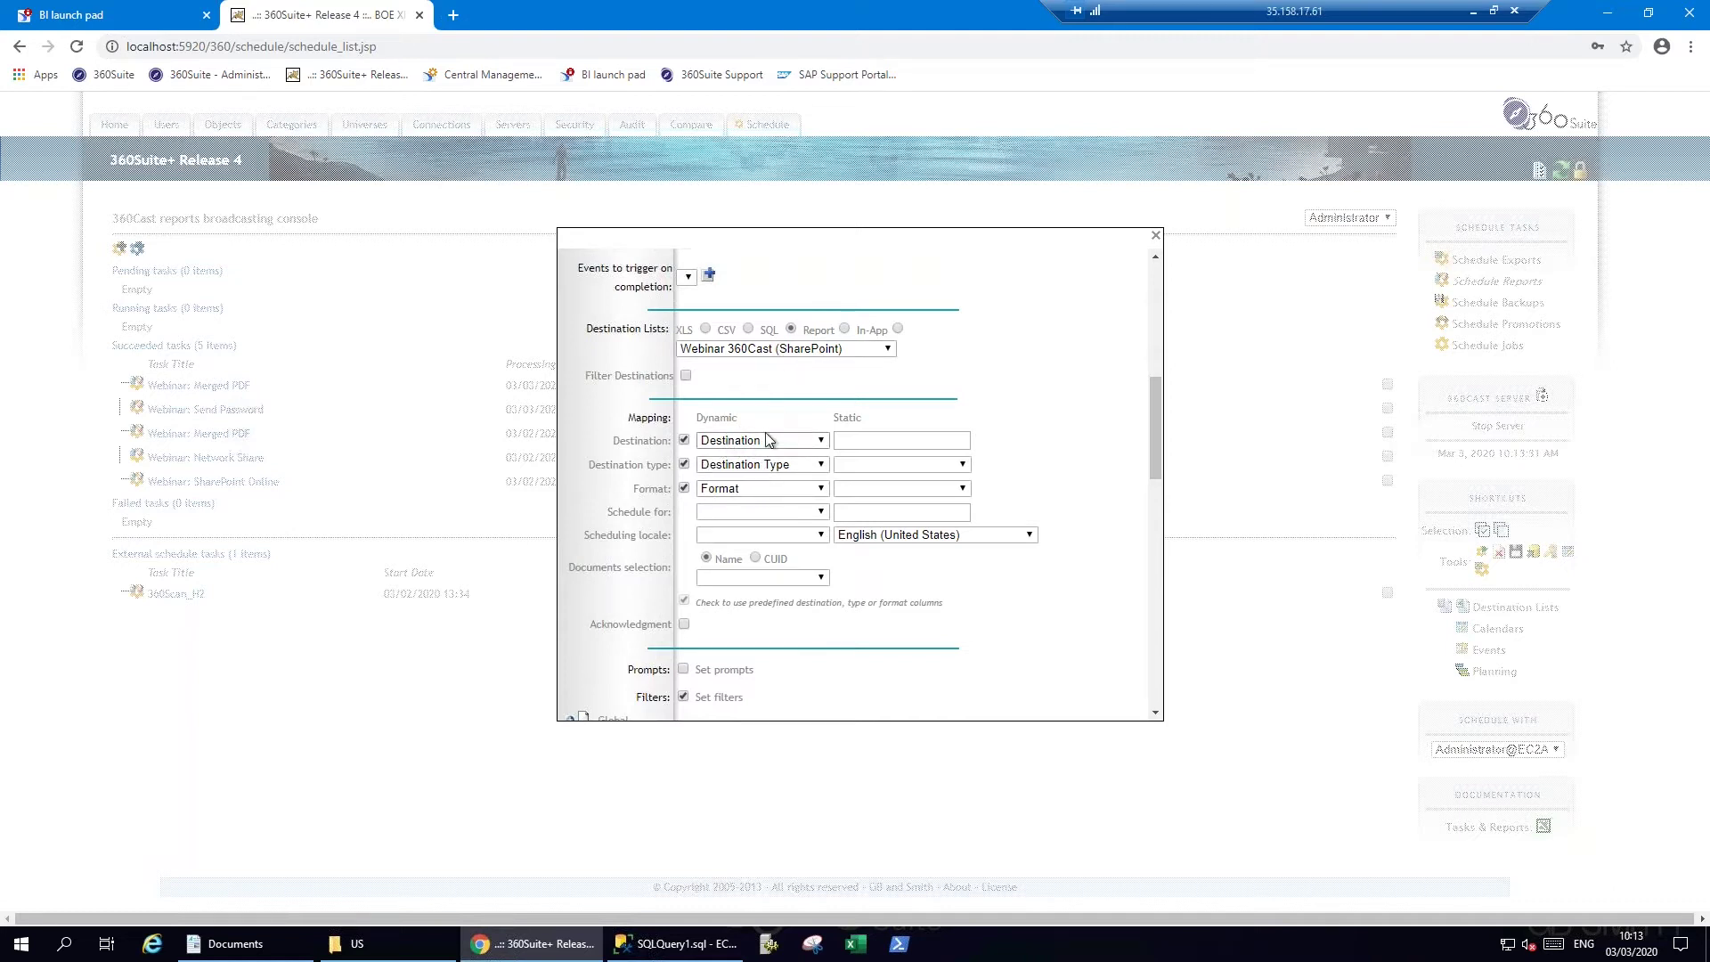
click(853, 489)
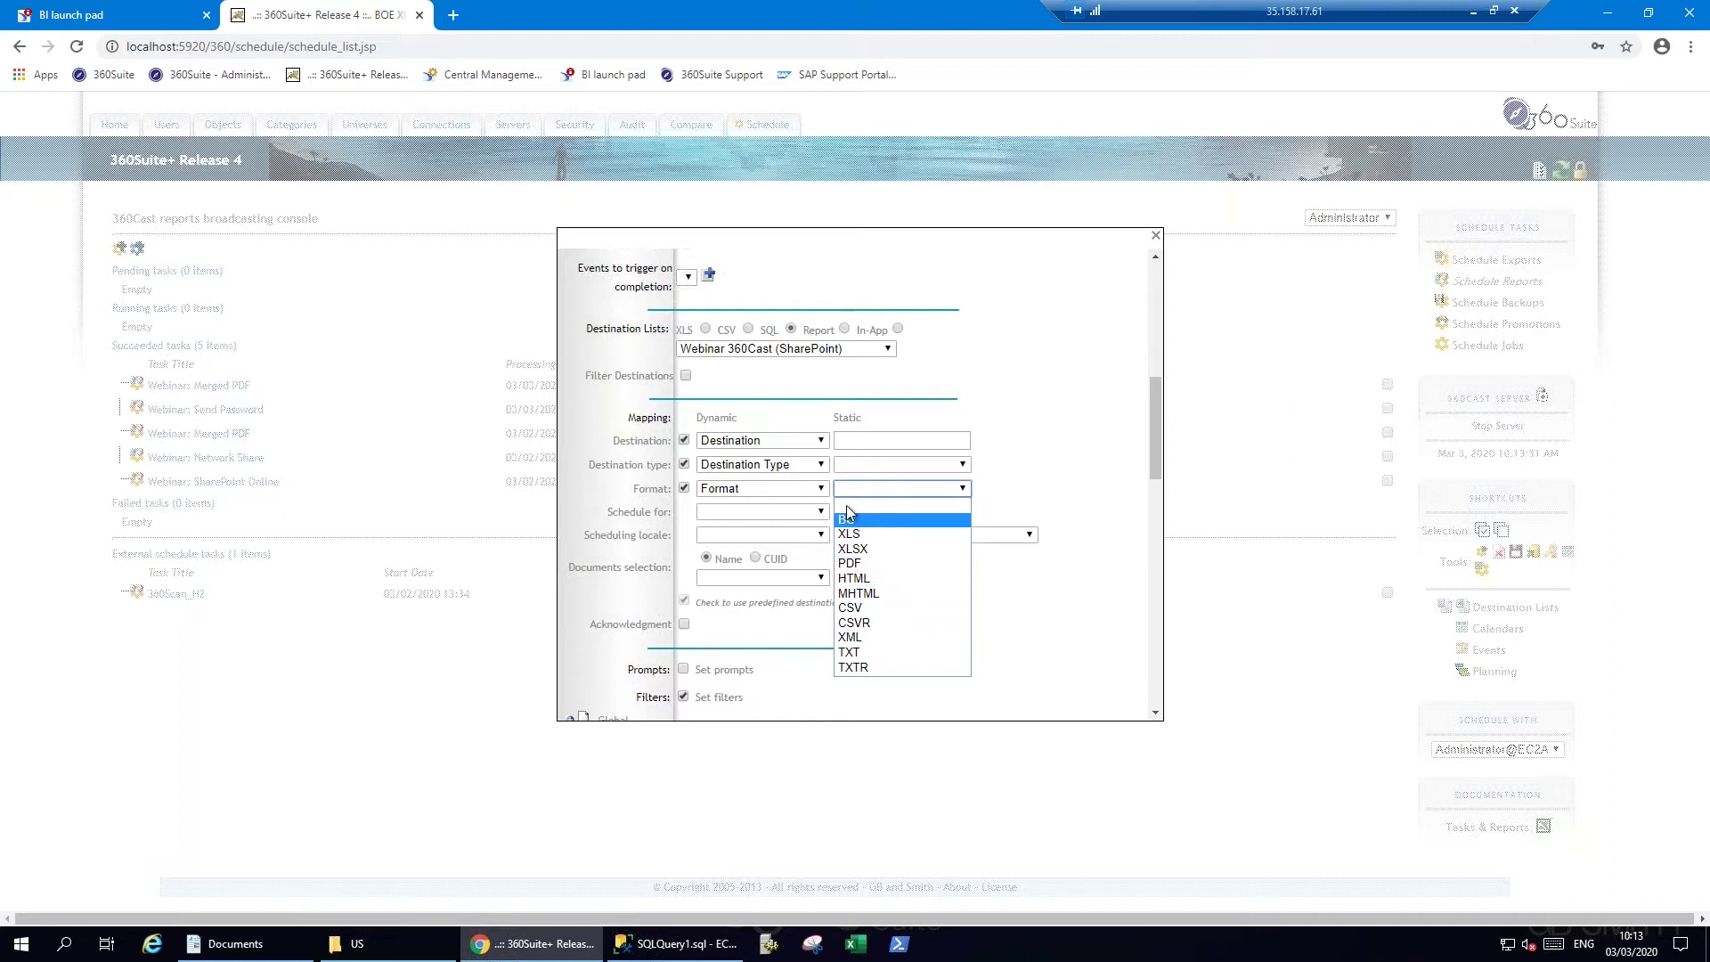
click(822, 495)
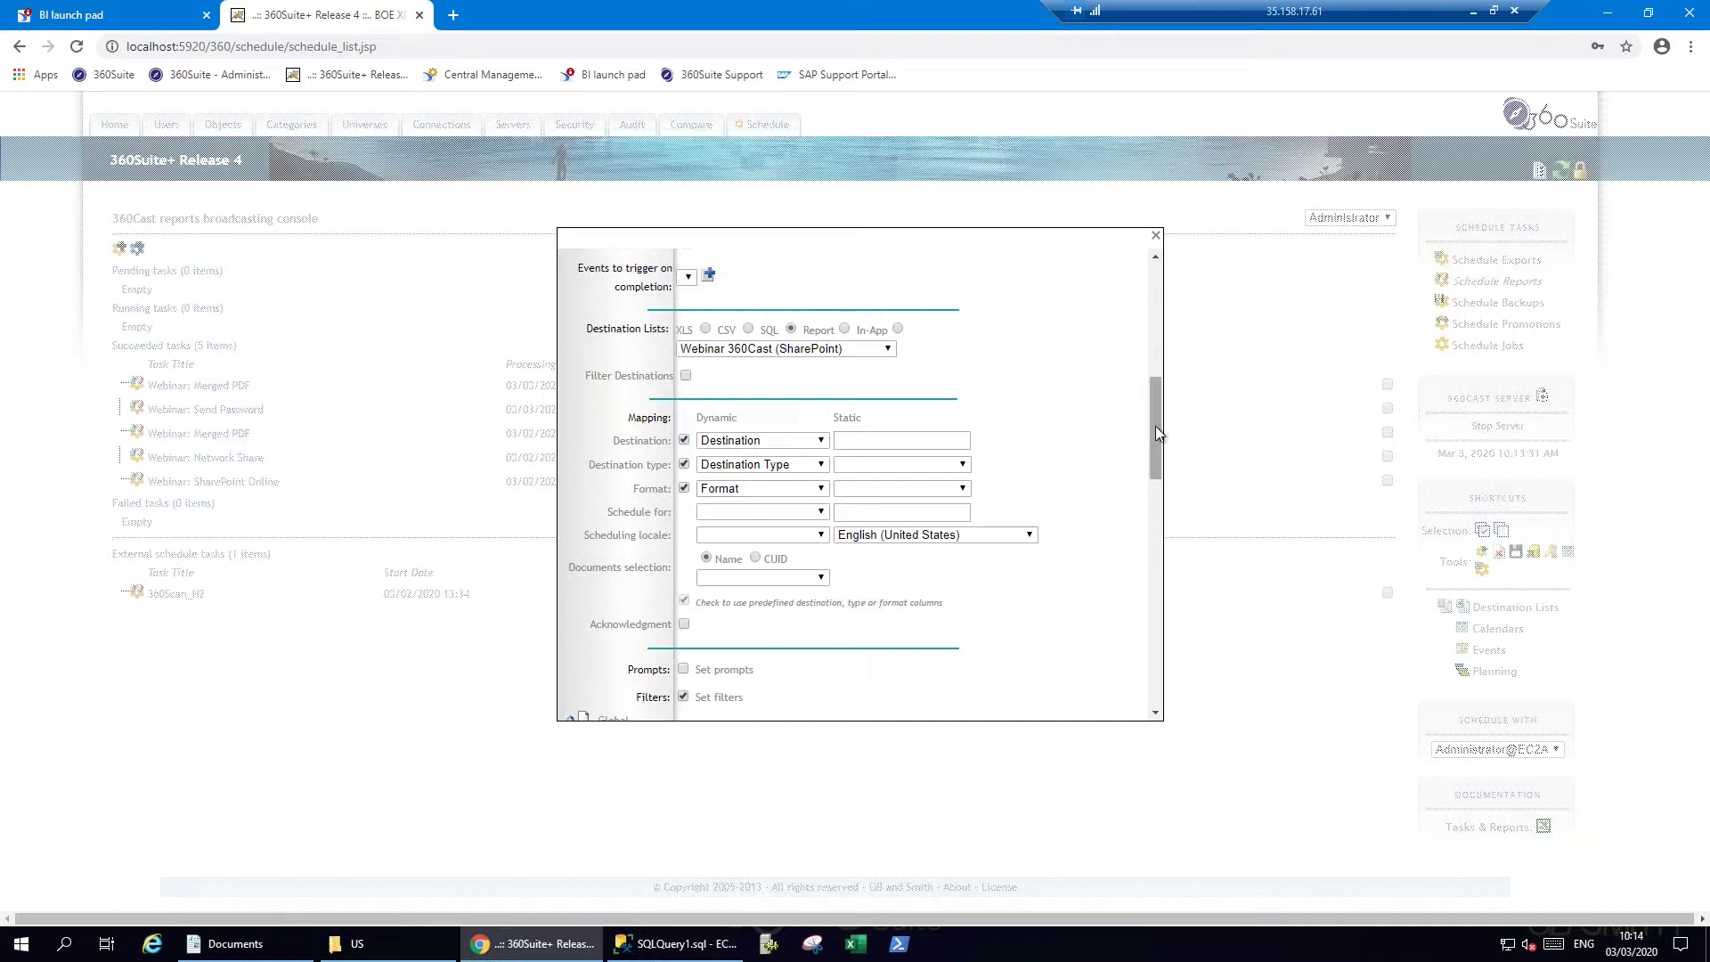
Review the task's global Country filter mapped to the Country column and submit the "Webinar: SharePoint Online" task to run immediately.
drag(1154, 447, 1152, 509)
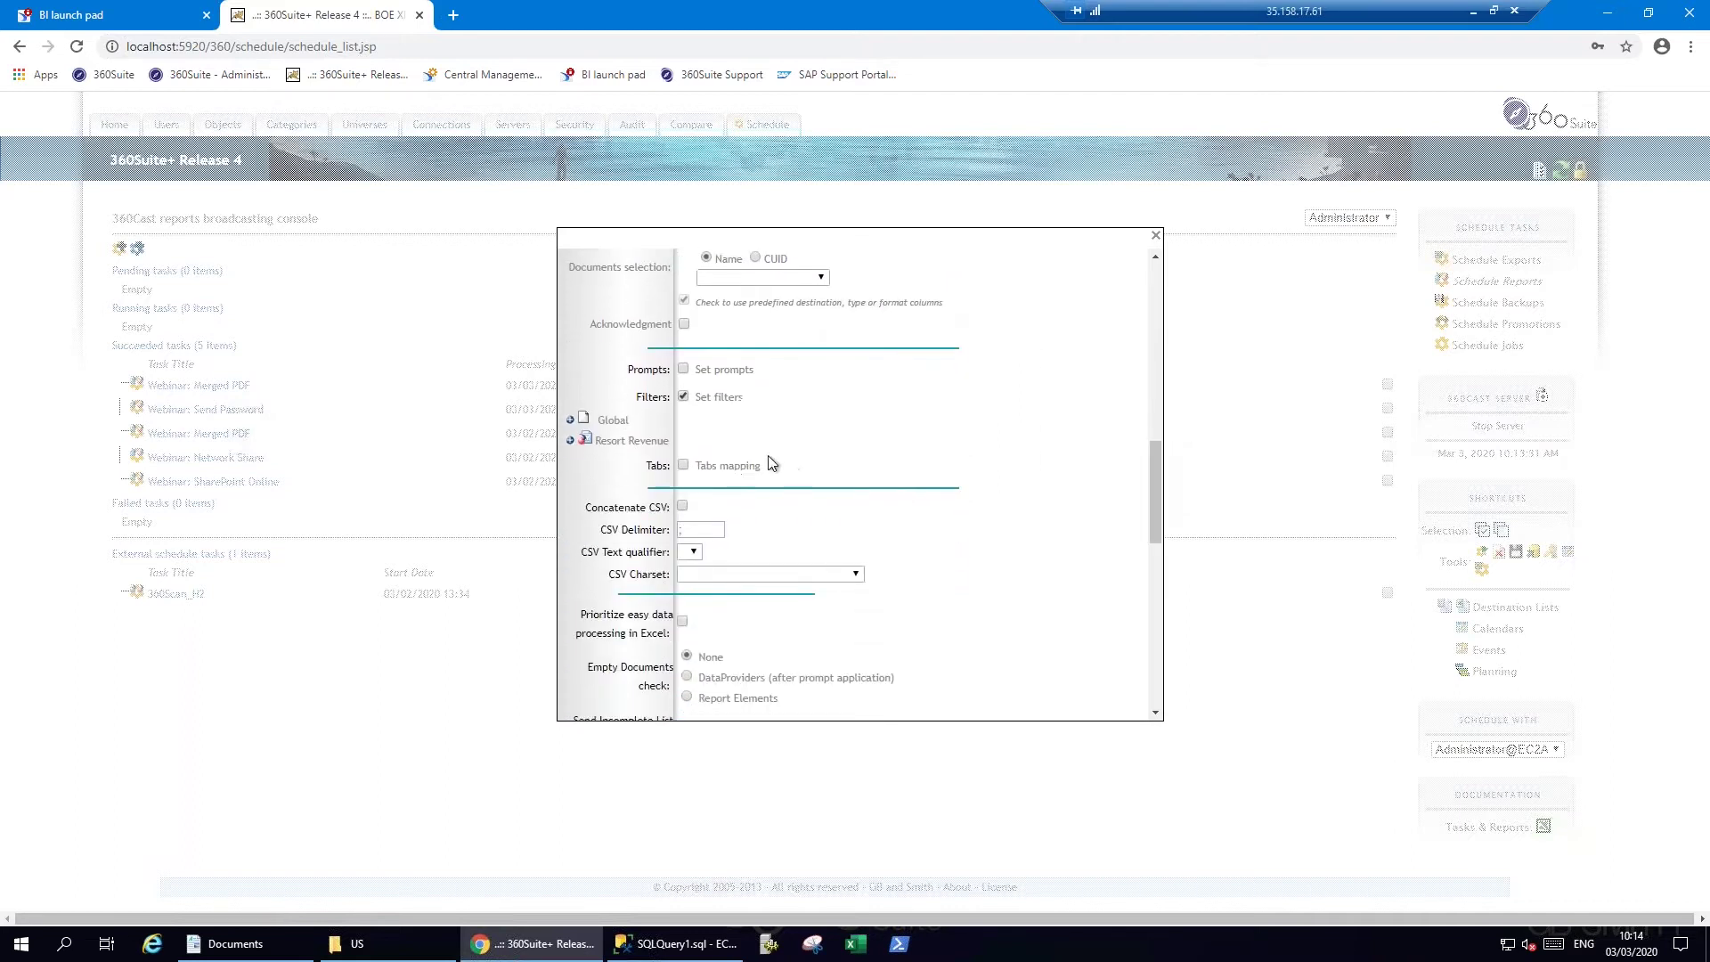
click(570, 421)
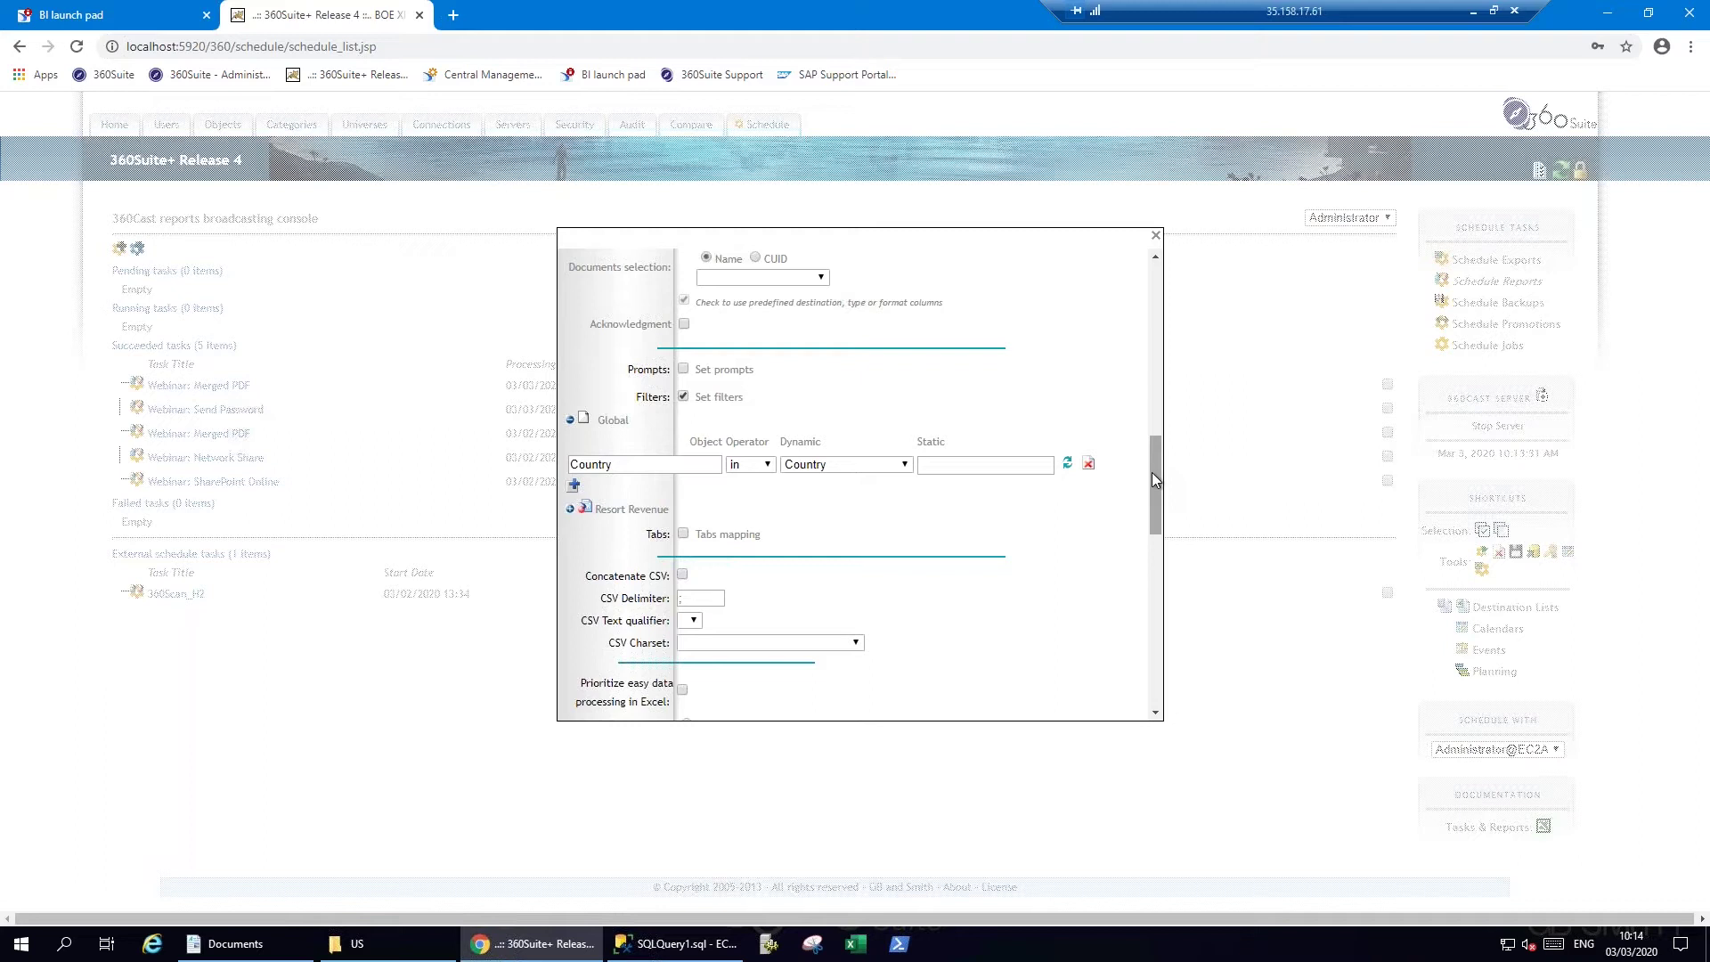
drag(1151, 472, 1160, 649)
click(1020, 702)
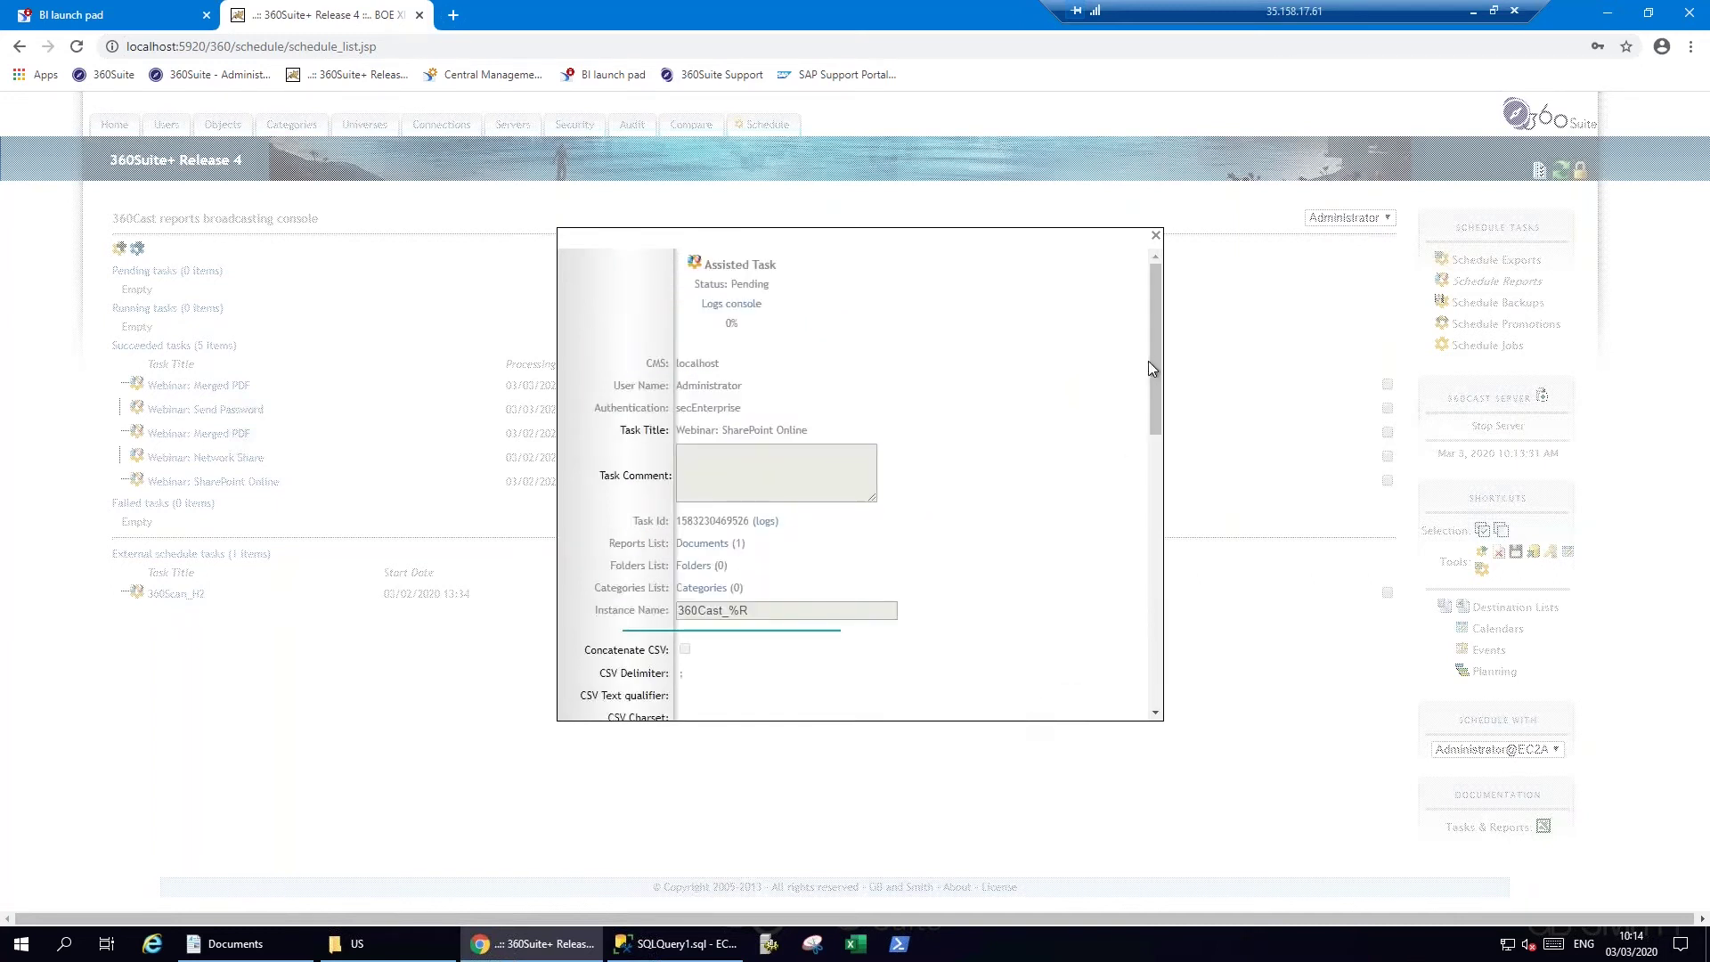
Open the running task's logs console, follow the scheduling and delivery of the Manager, US and FR destinations, and return to the scheduled reports console.
drag(1154, 395, 1146, 327)
click(740, 306)
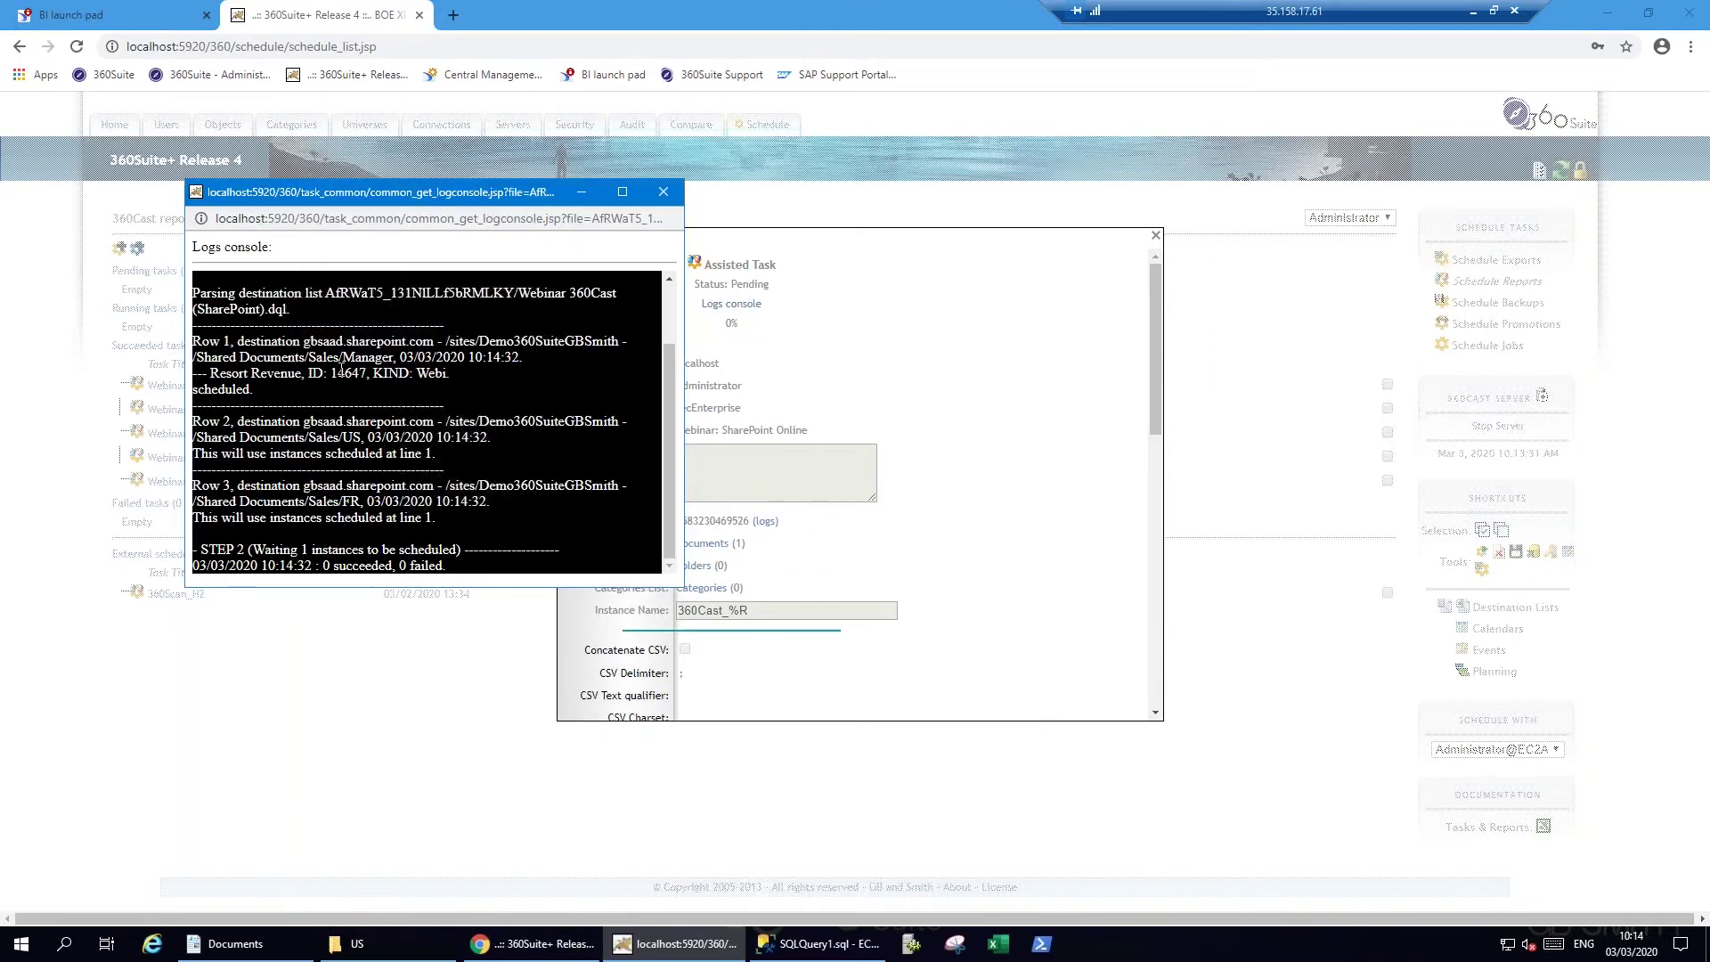
drag(348, 369, 361, 436)
click(341, 435)
drag(341, 504, 371, 506)
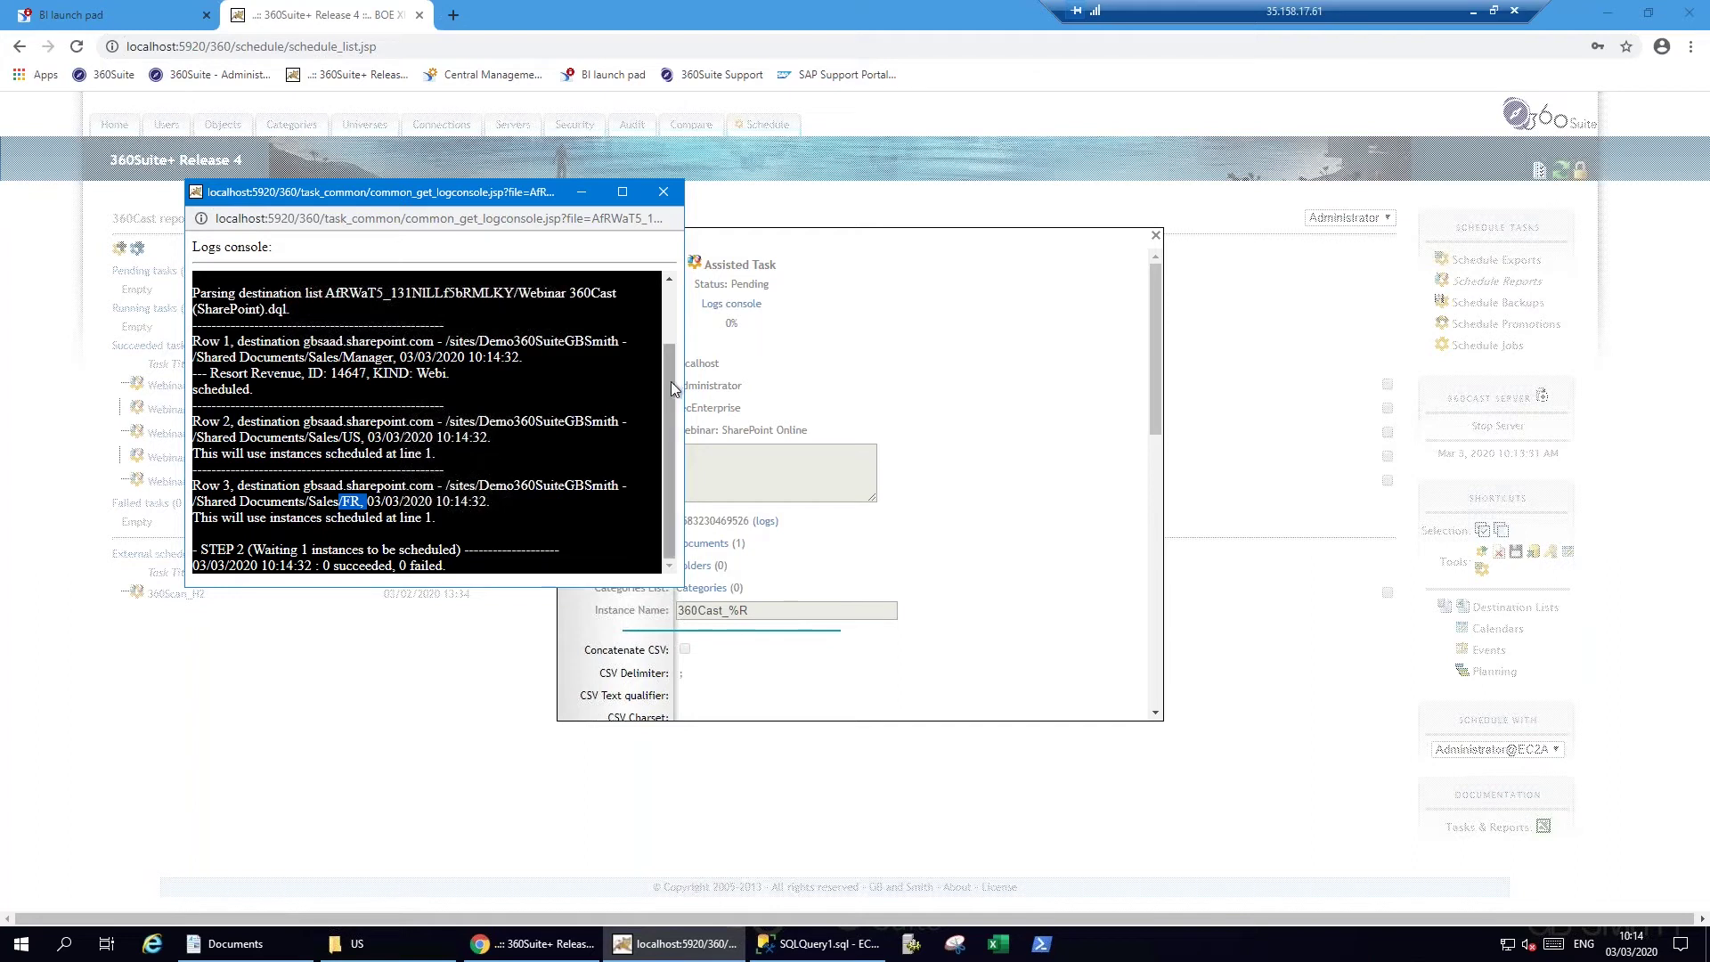
drag(253, 502, 434, 504)
drag(338, 437, 434, 439)
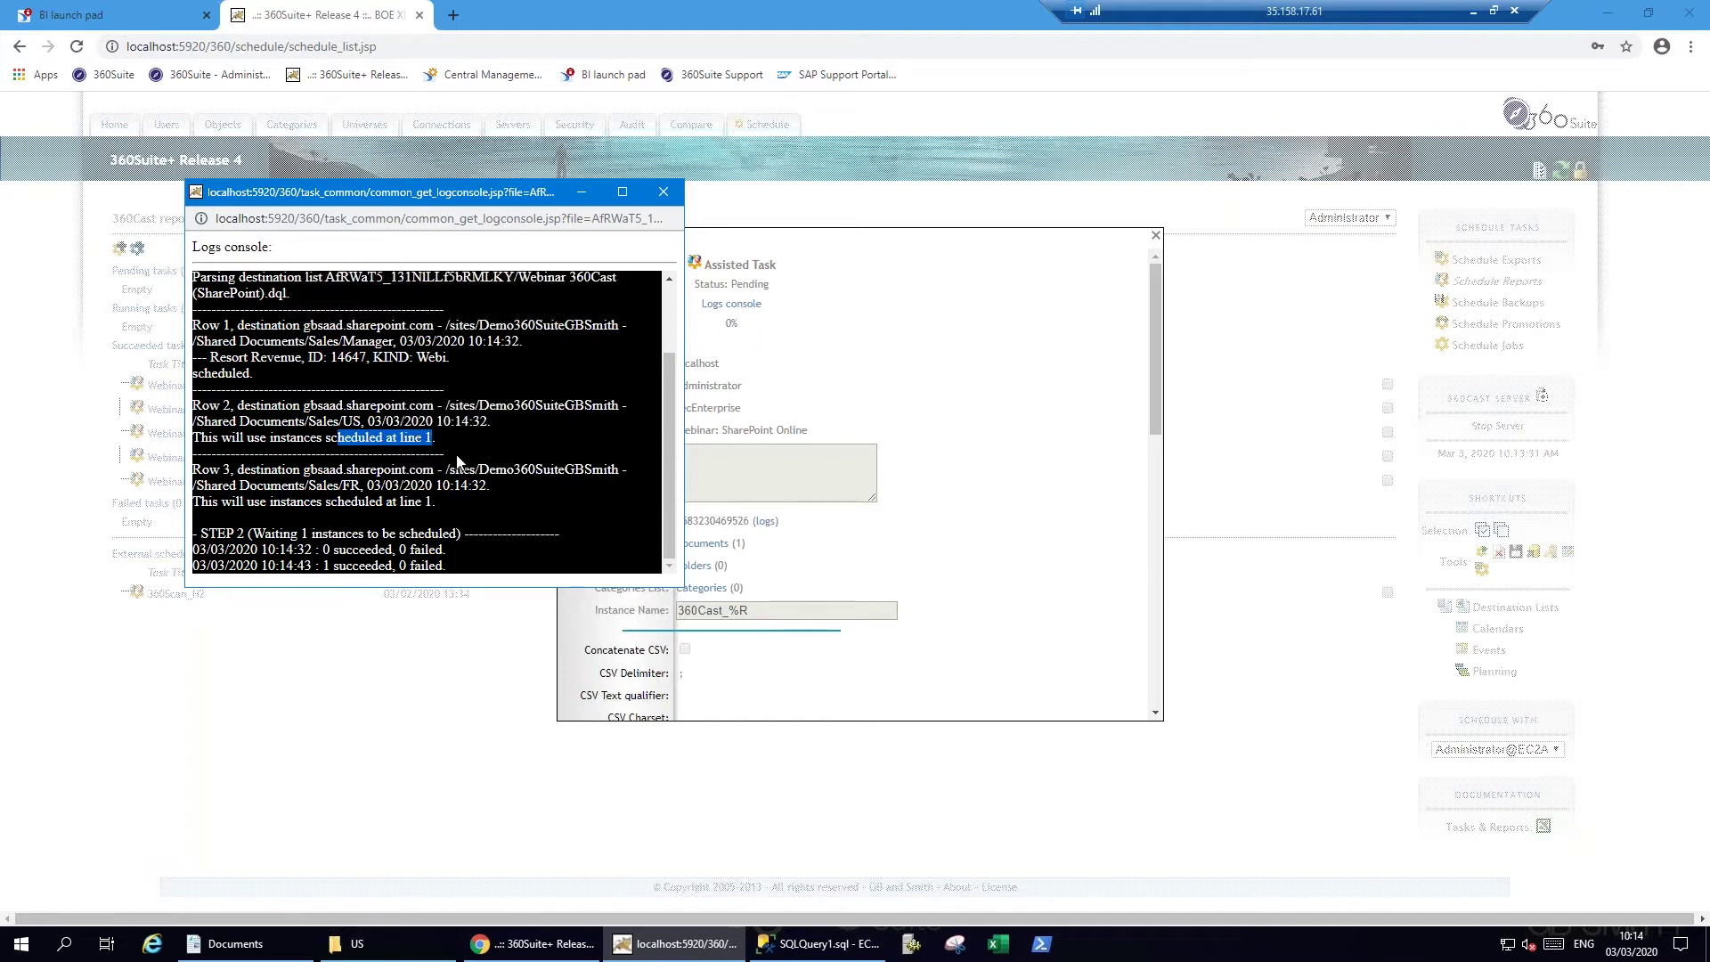
drag(318, 381, 374, 384)
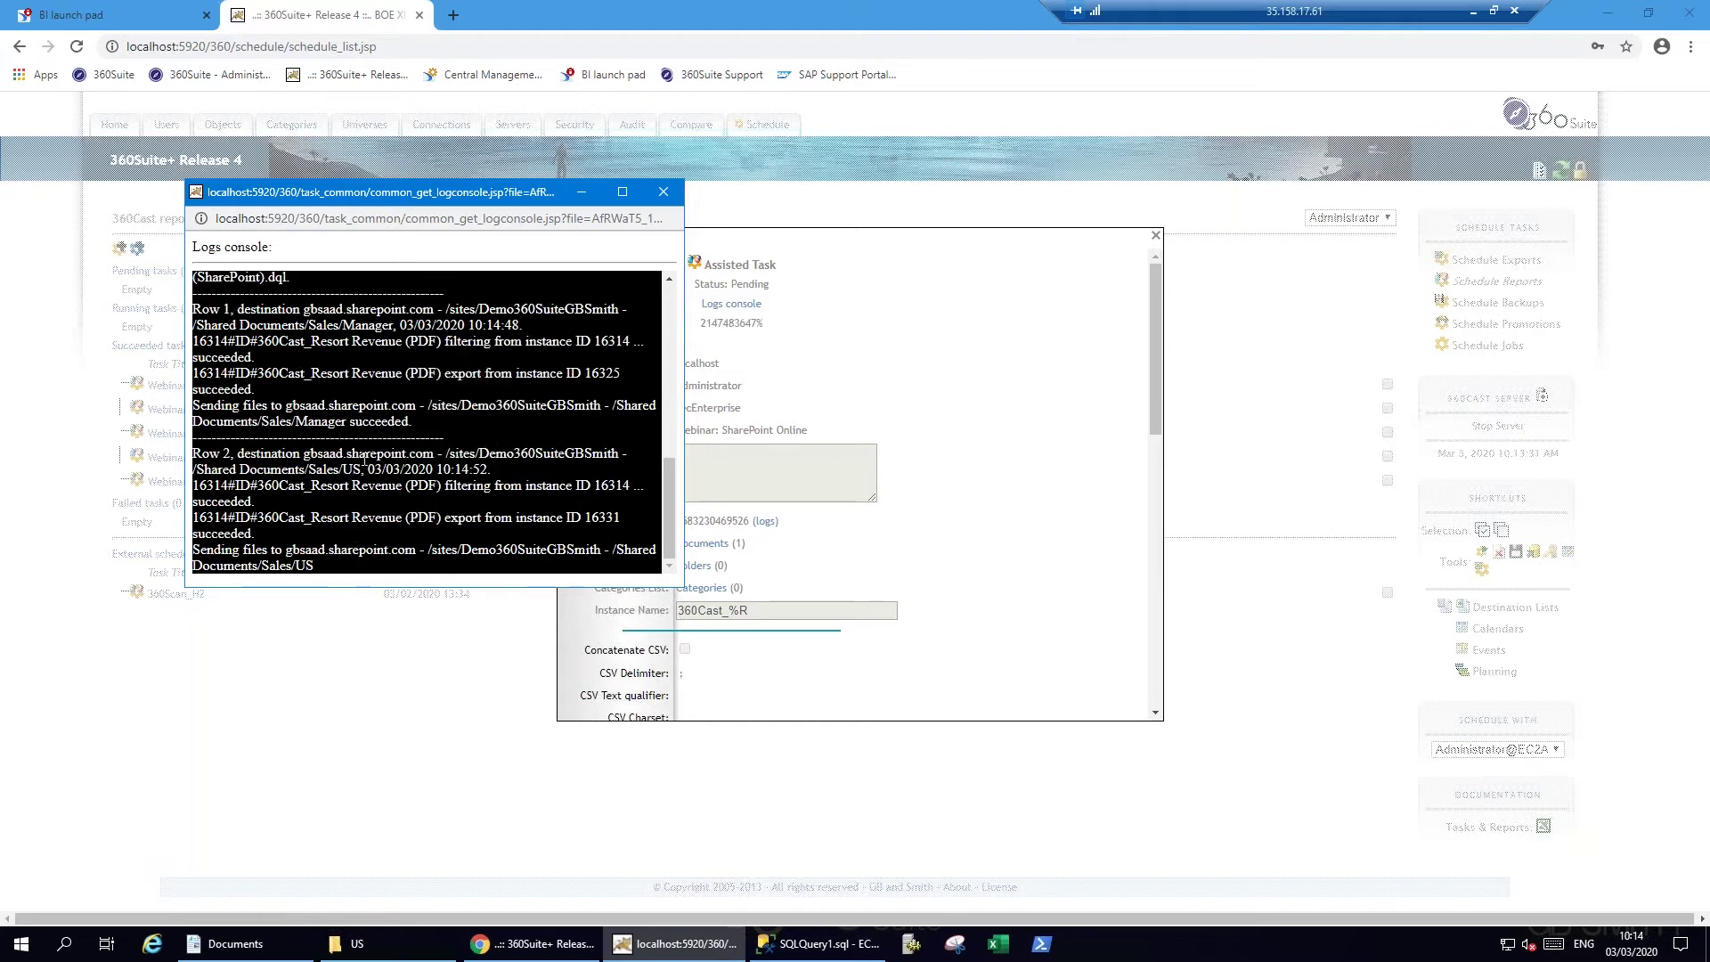
drag(221, 310, 351, 421)
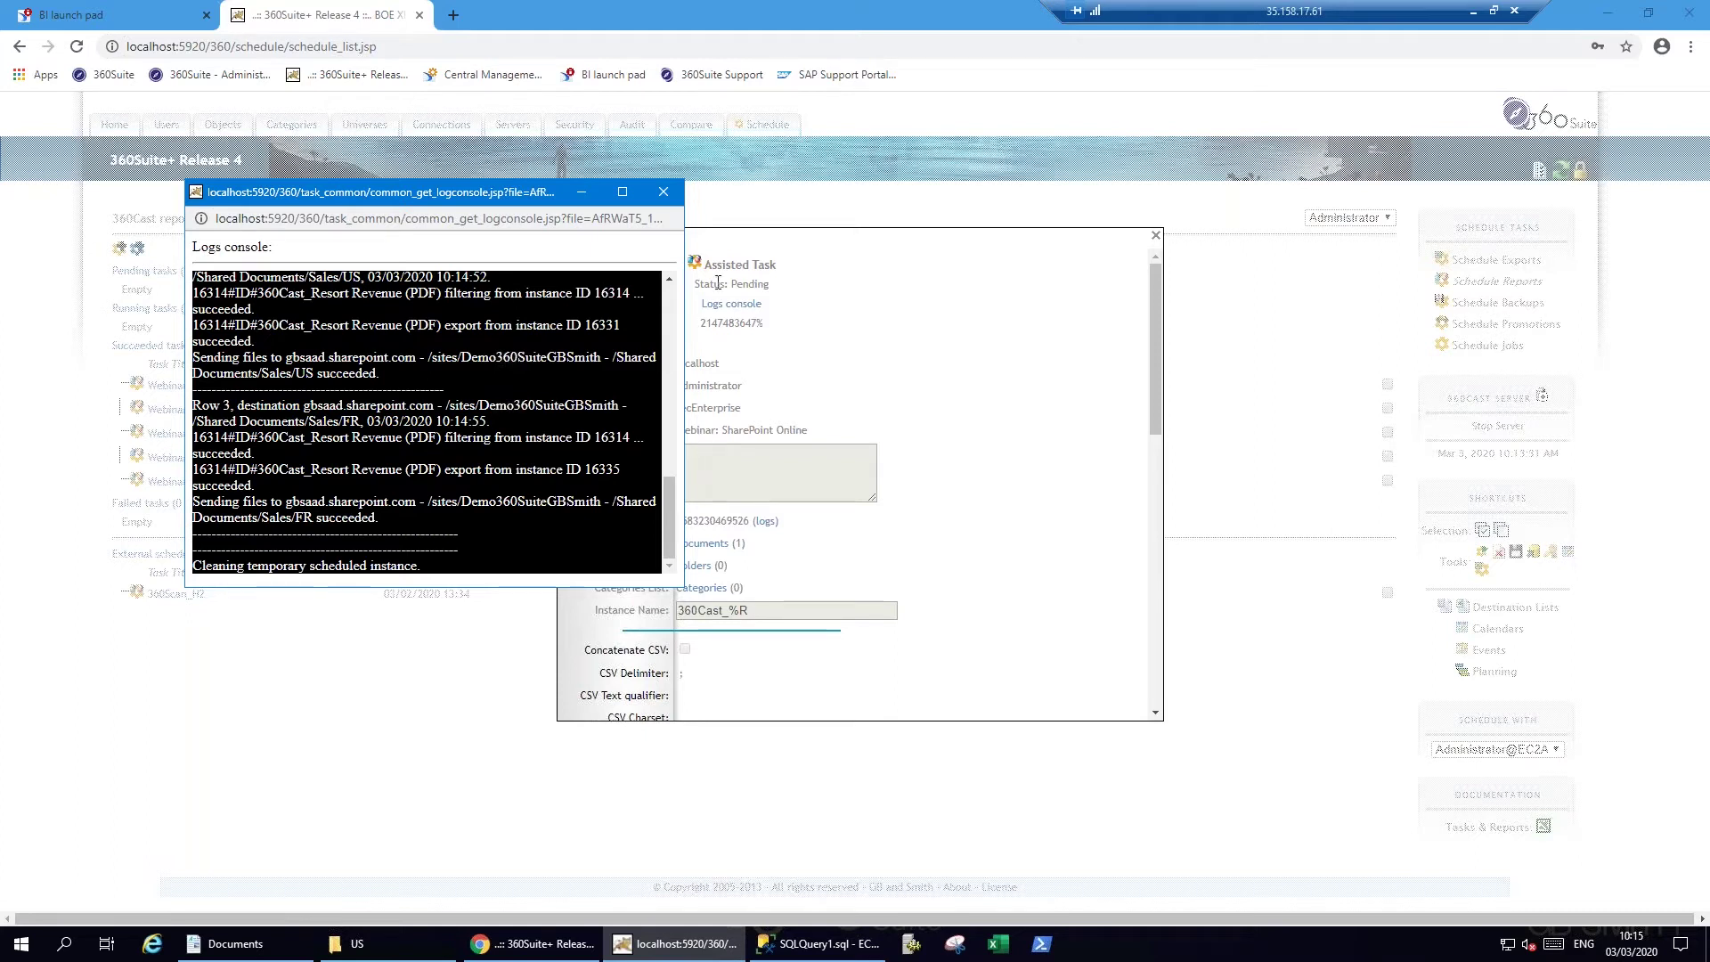
click(664, 191)
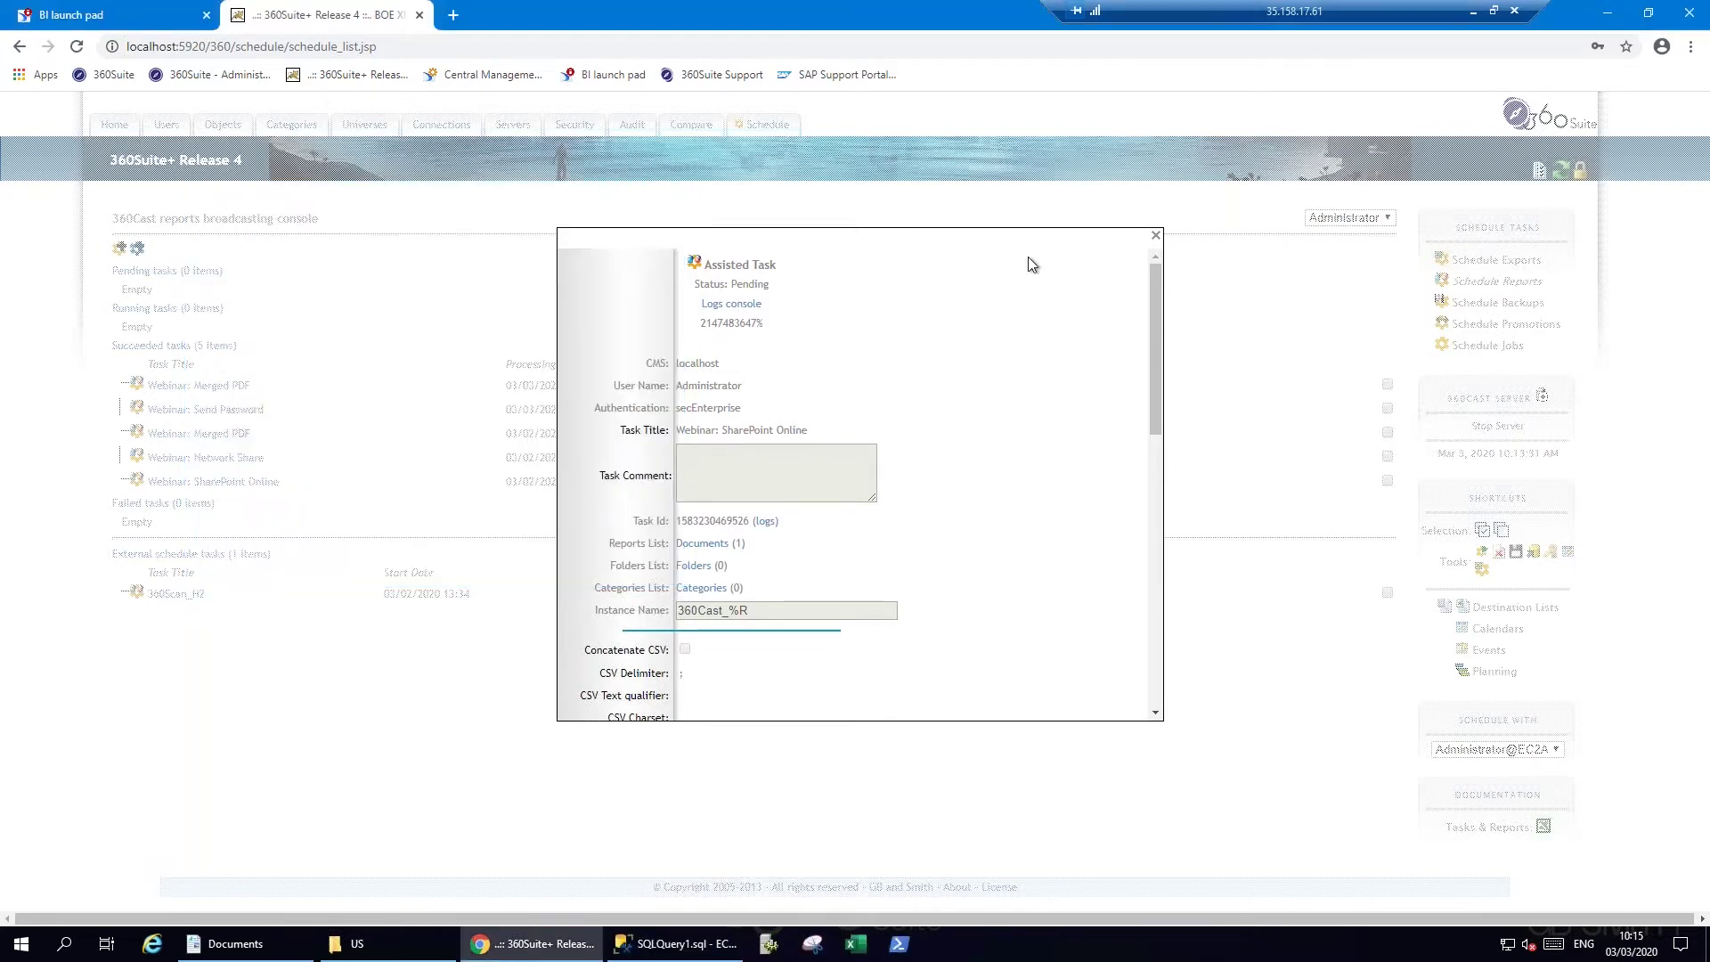
click(1155, 238)
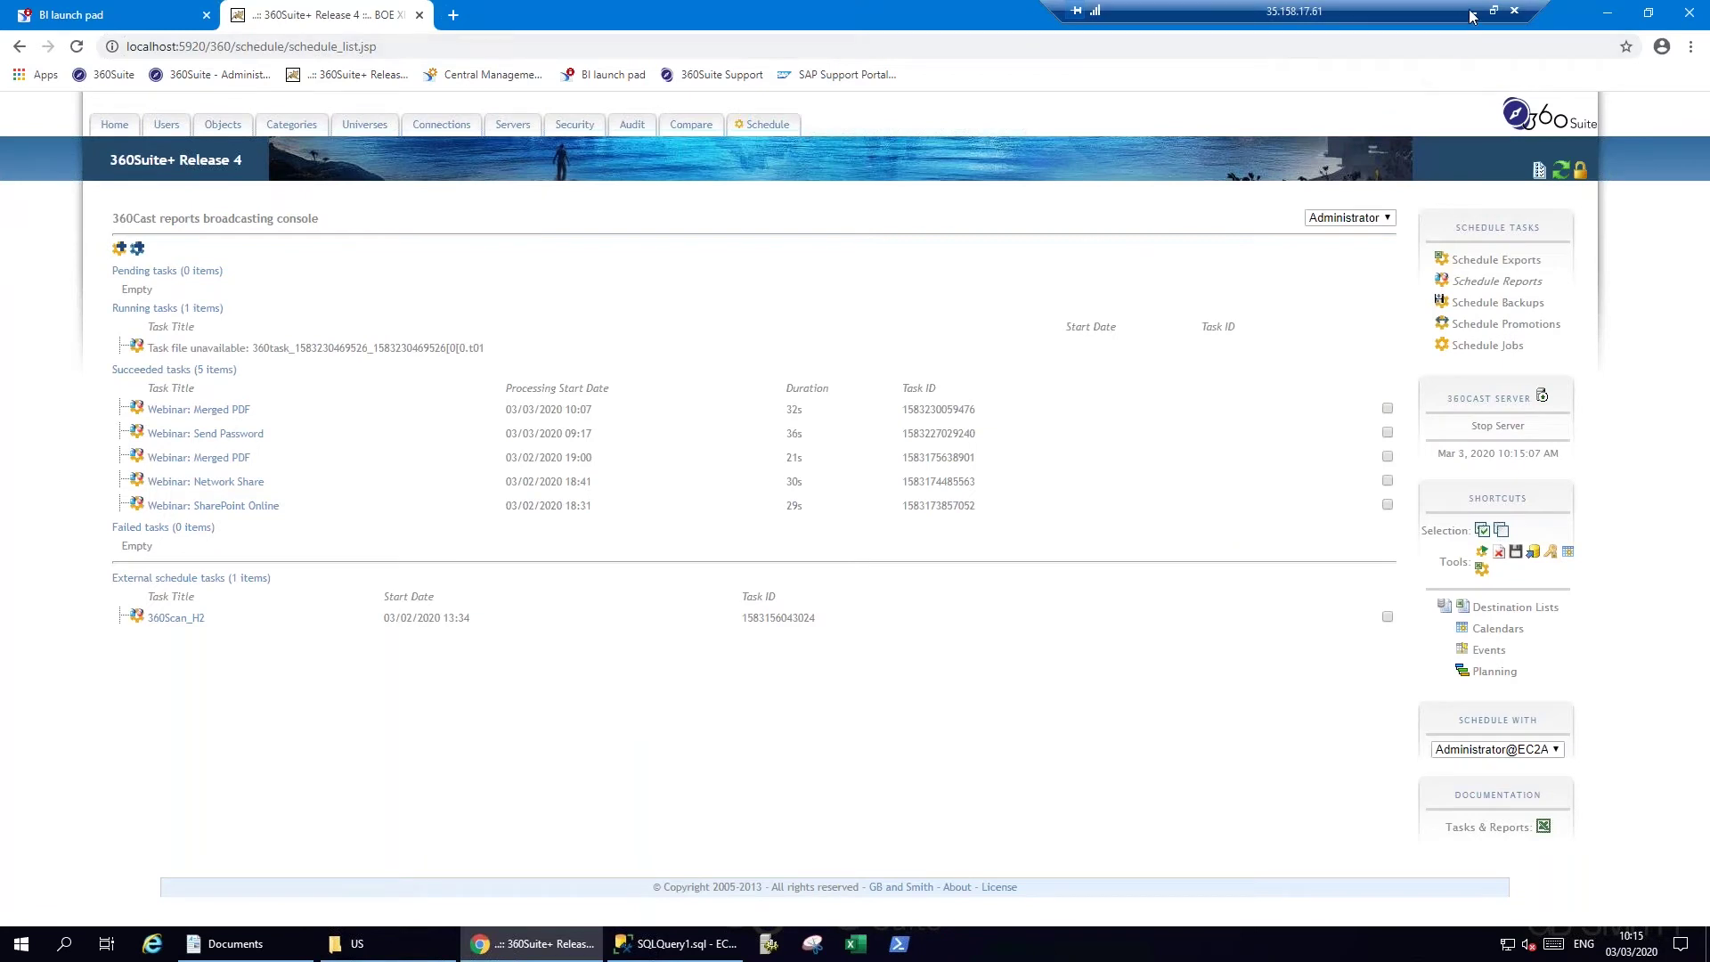
Switch from the remote session to SharePoint in the local Chrome and examine 360Cast_Resort Revenue.pdf in the Sales FR folder.
click(1473, 11)
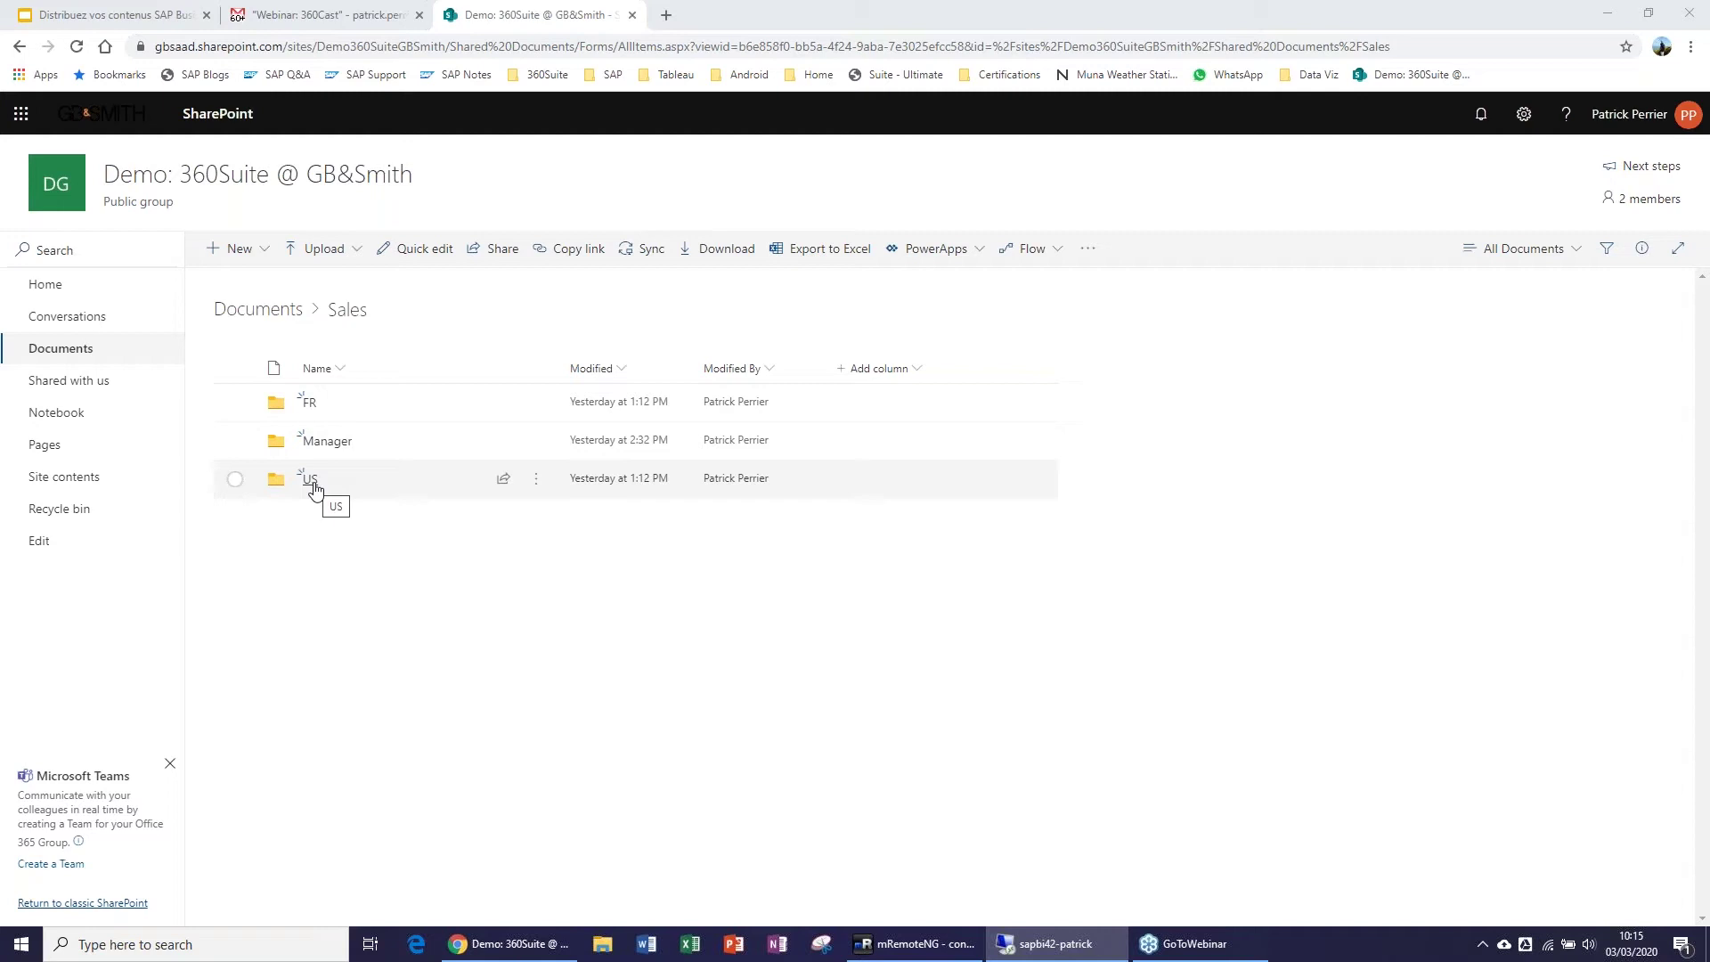
click(307, 402)
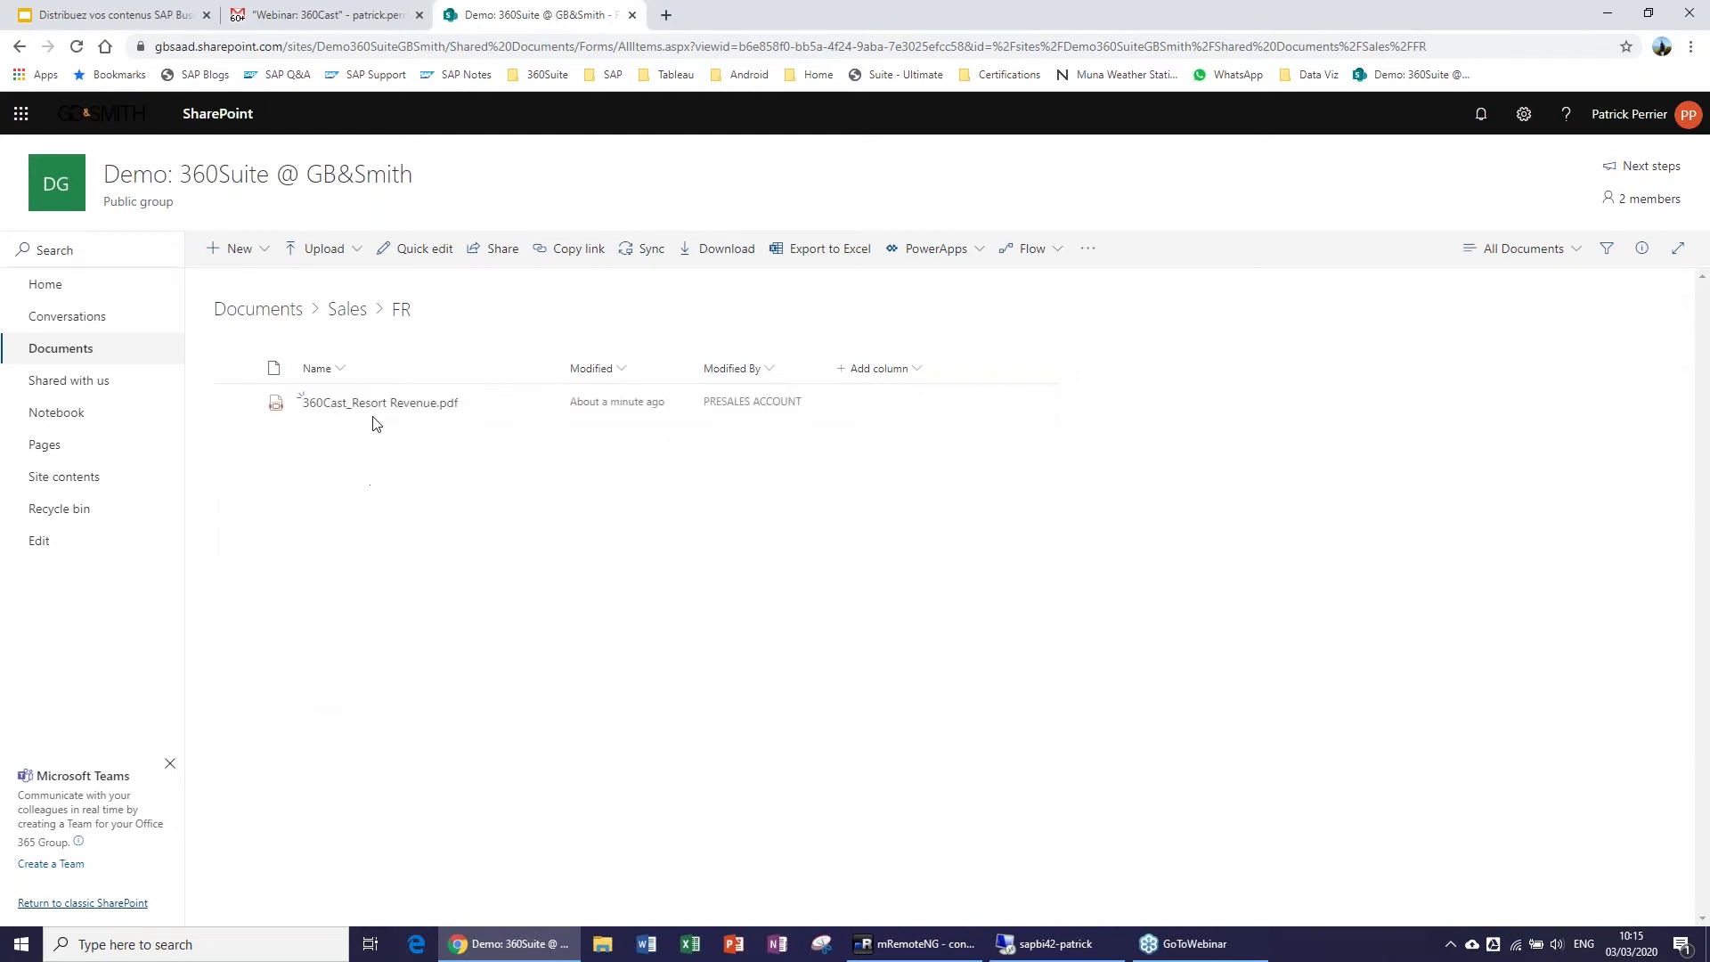
click(400, 408)
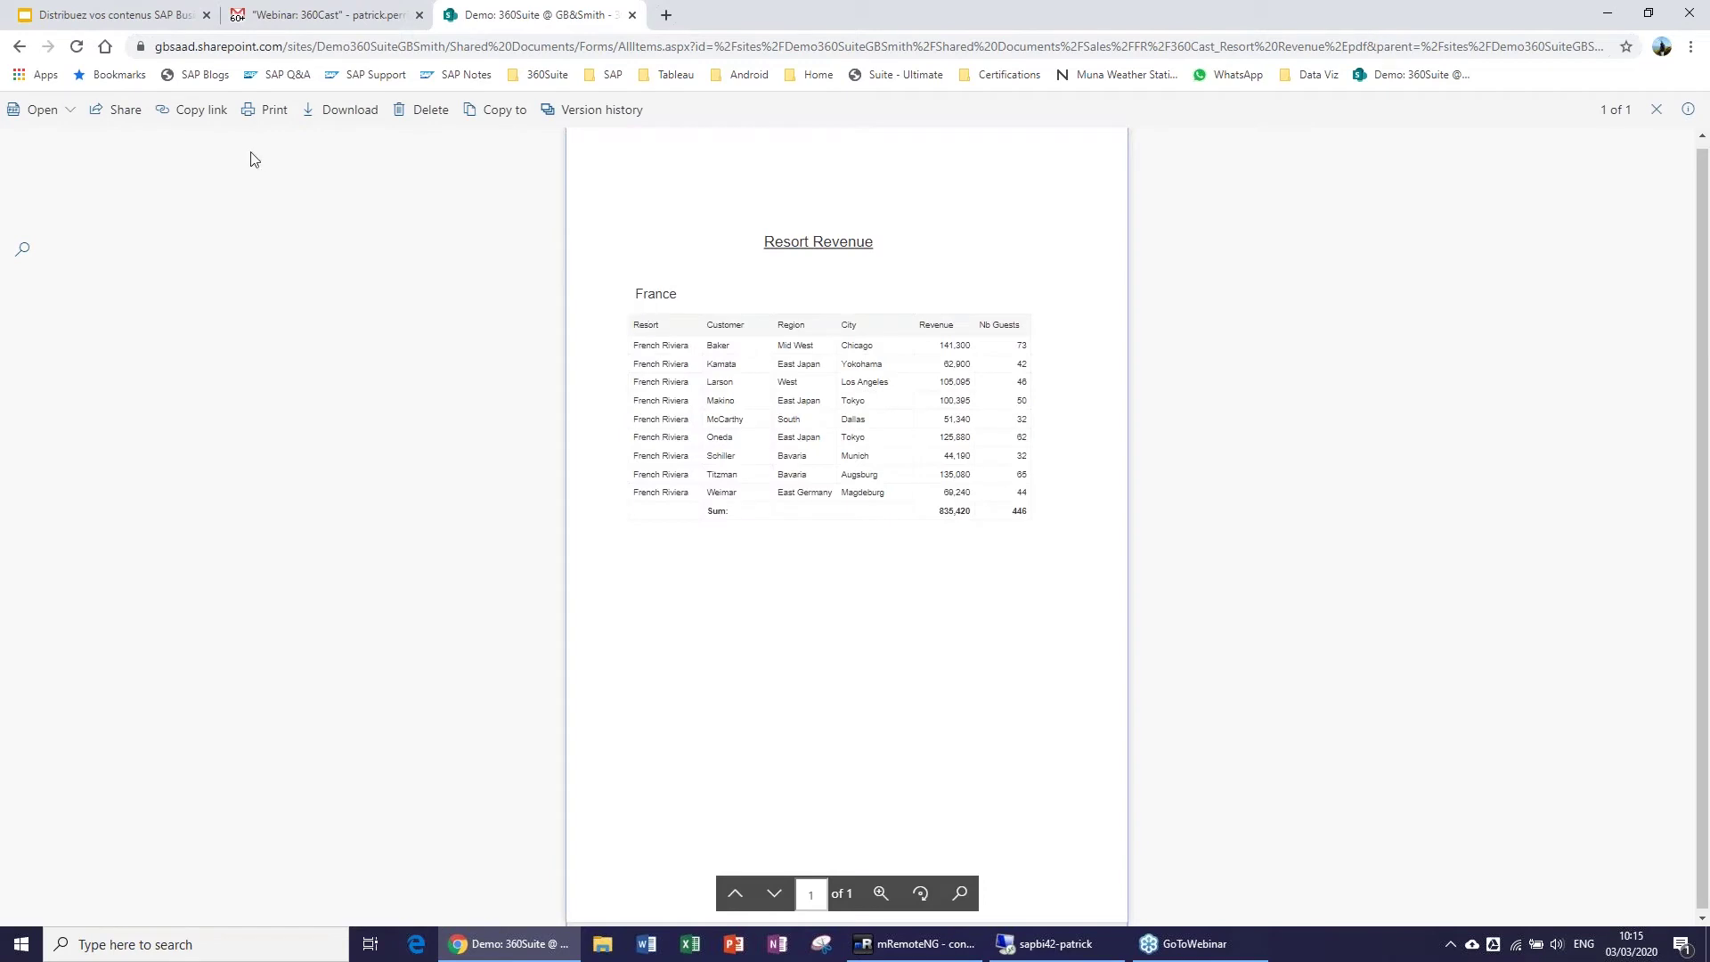
click(19, 47)
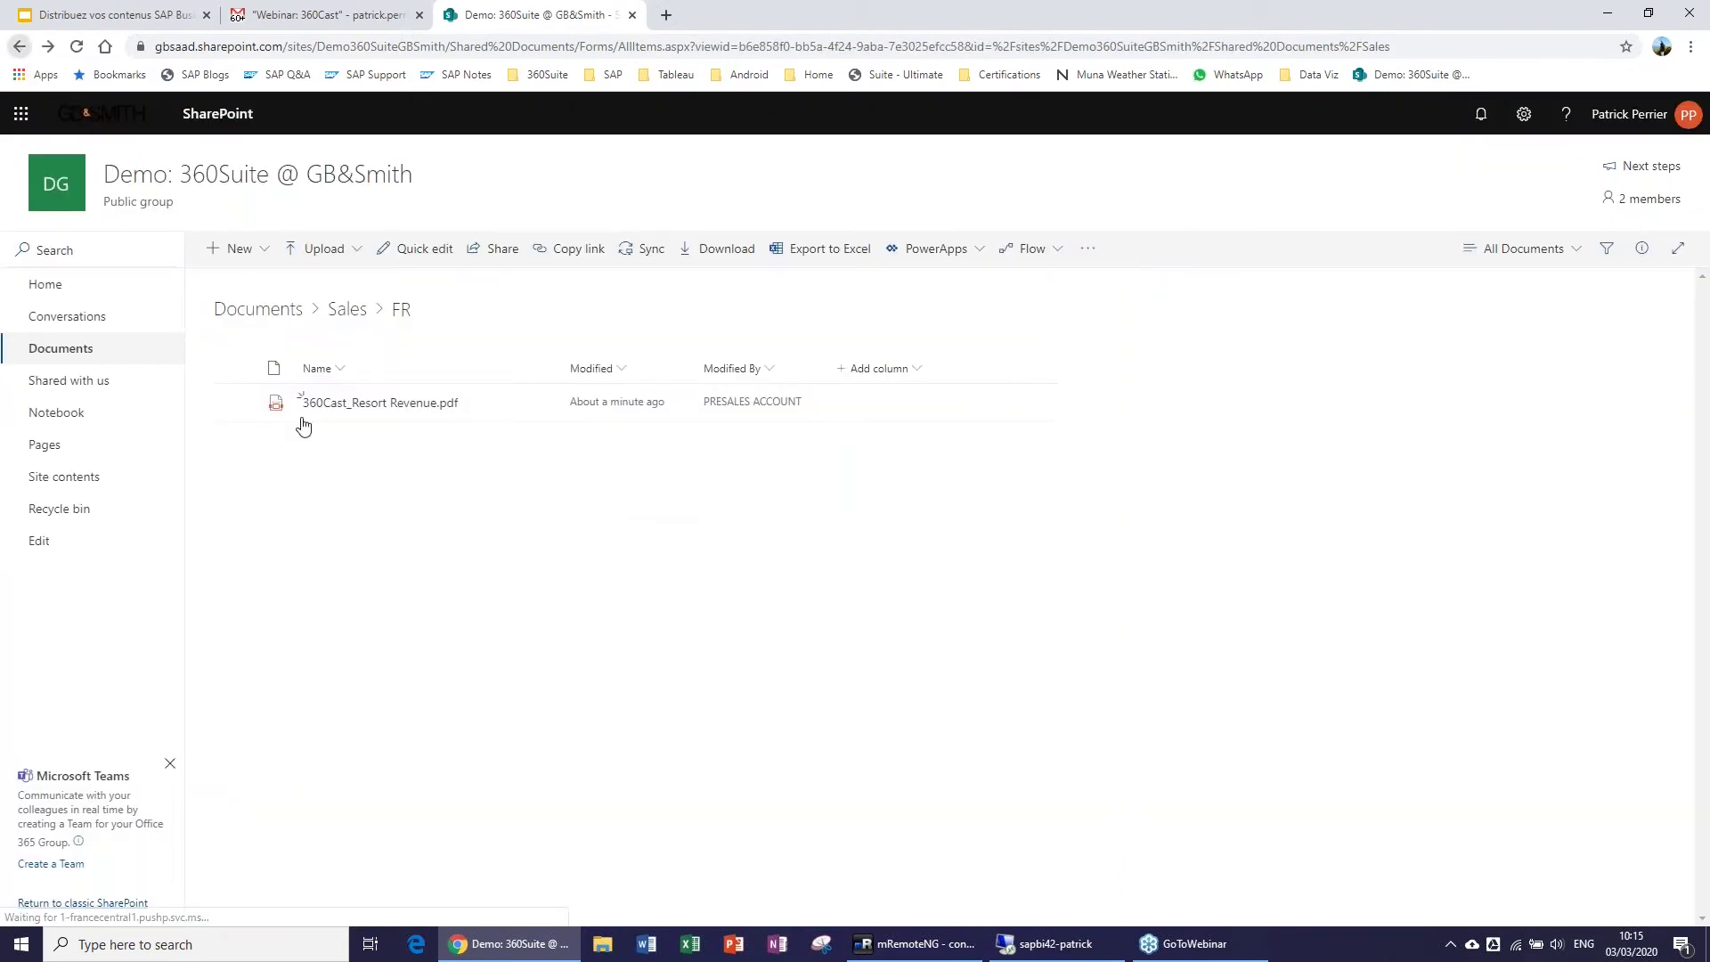
Examine 360Cast_Resort Revenue.pdf in the Sales US folder and return to the Sales folder.
click(310, 479)
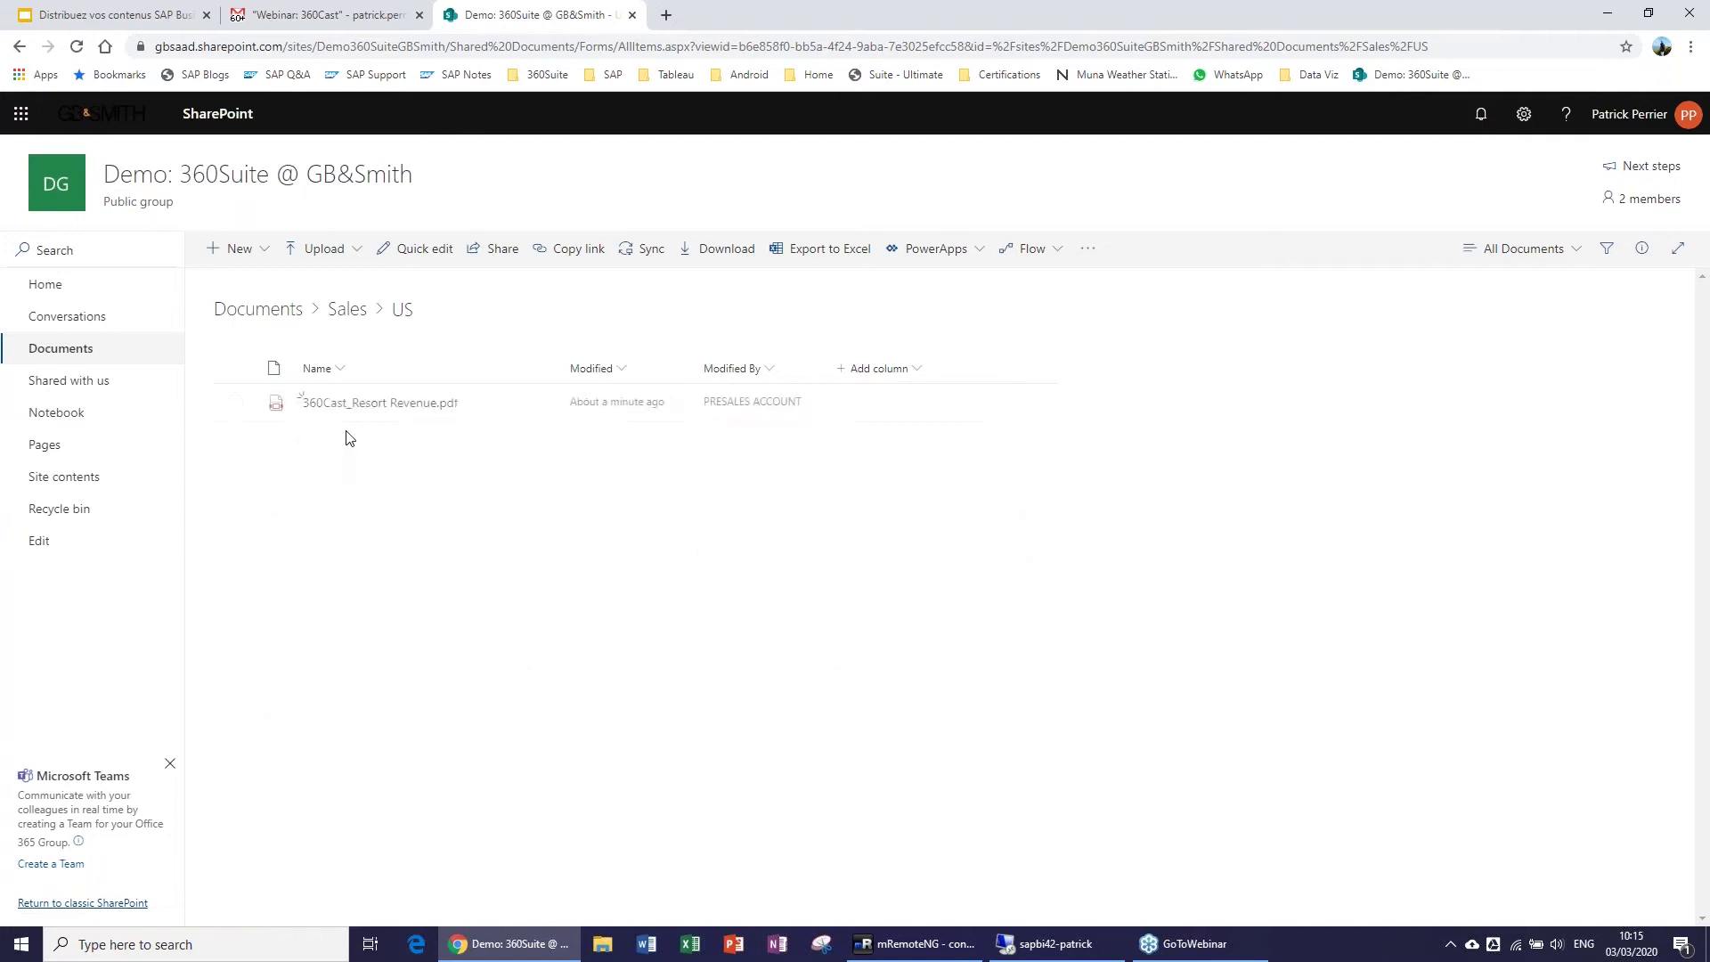
click(342, 406)
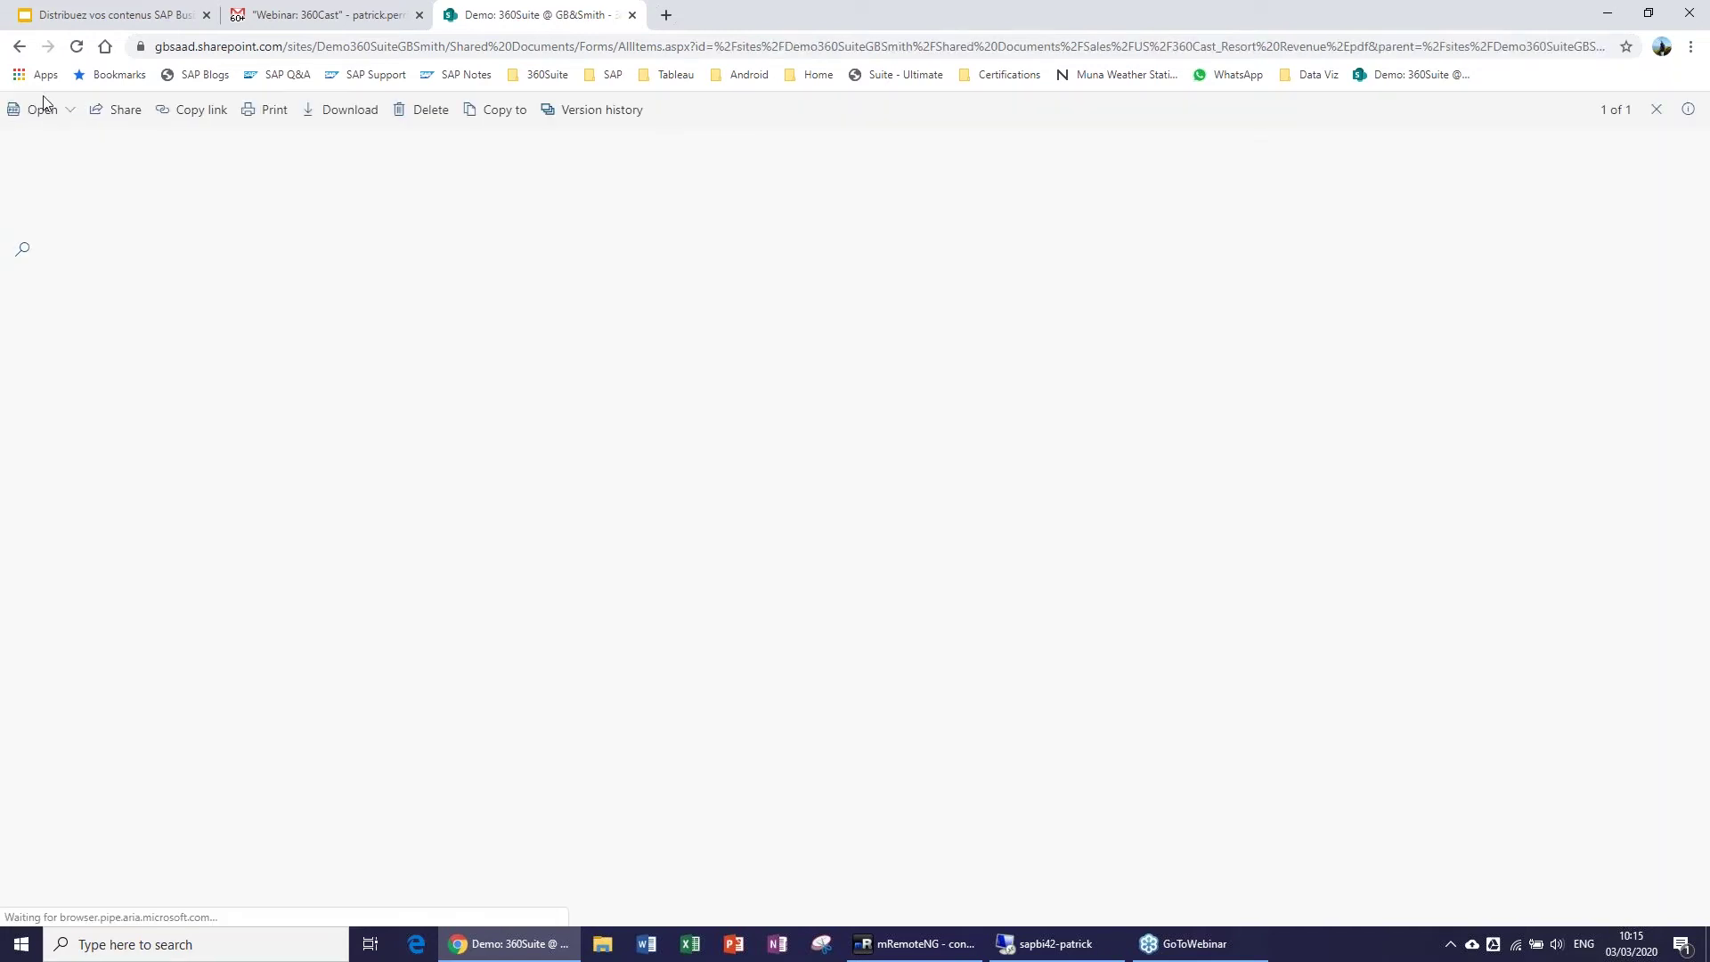
click(19, 47)
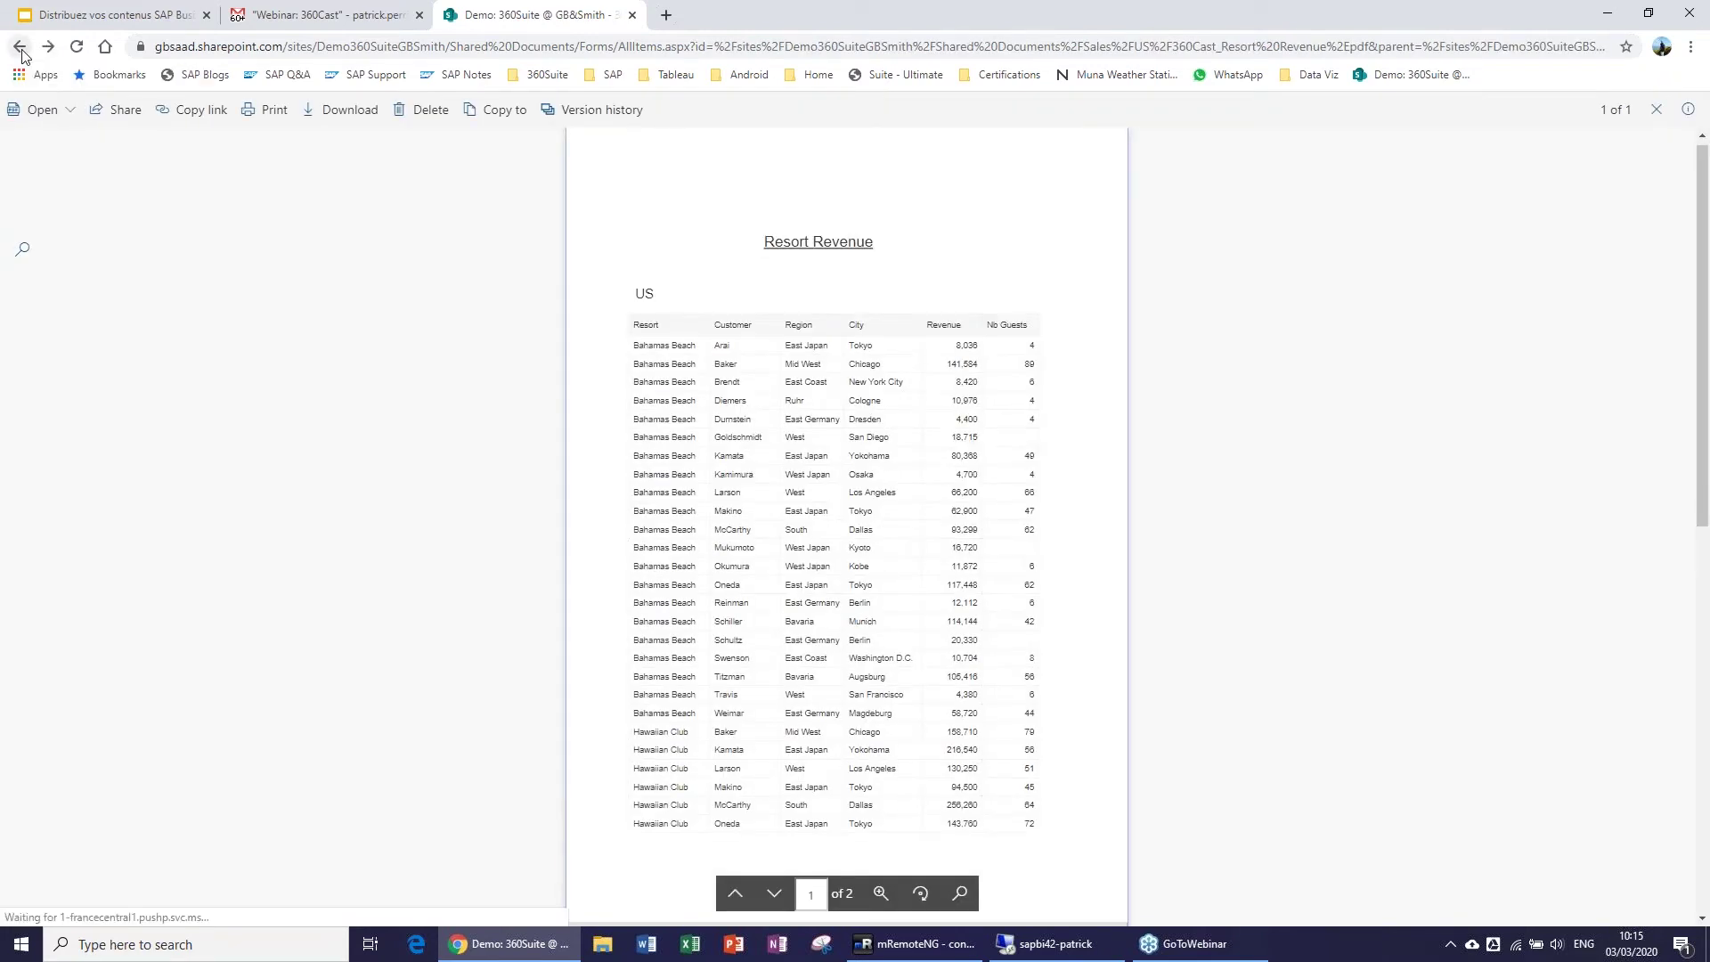
click(20, 47)
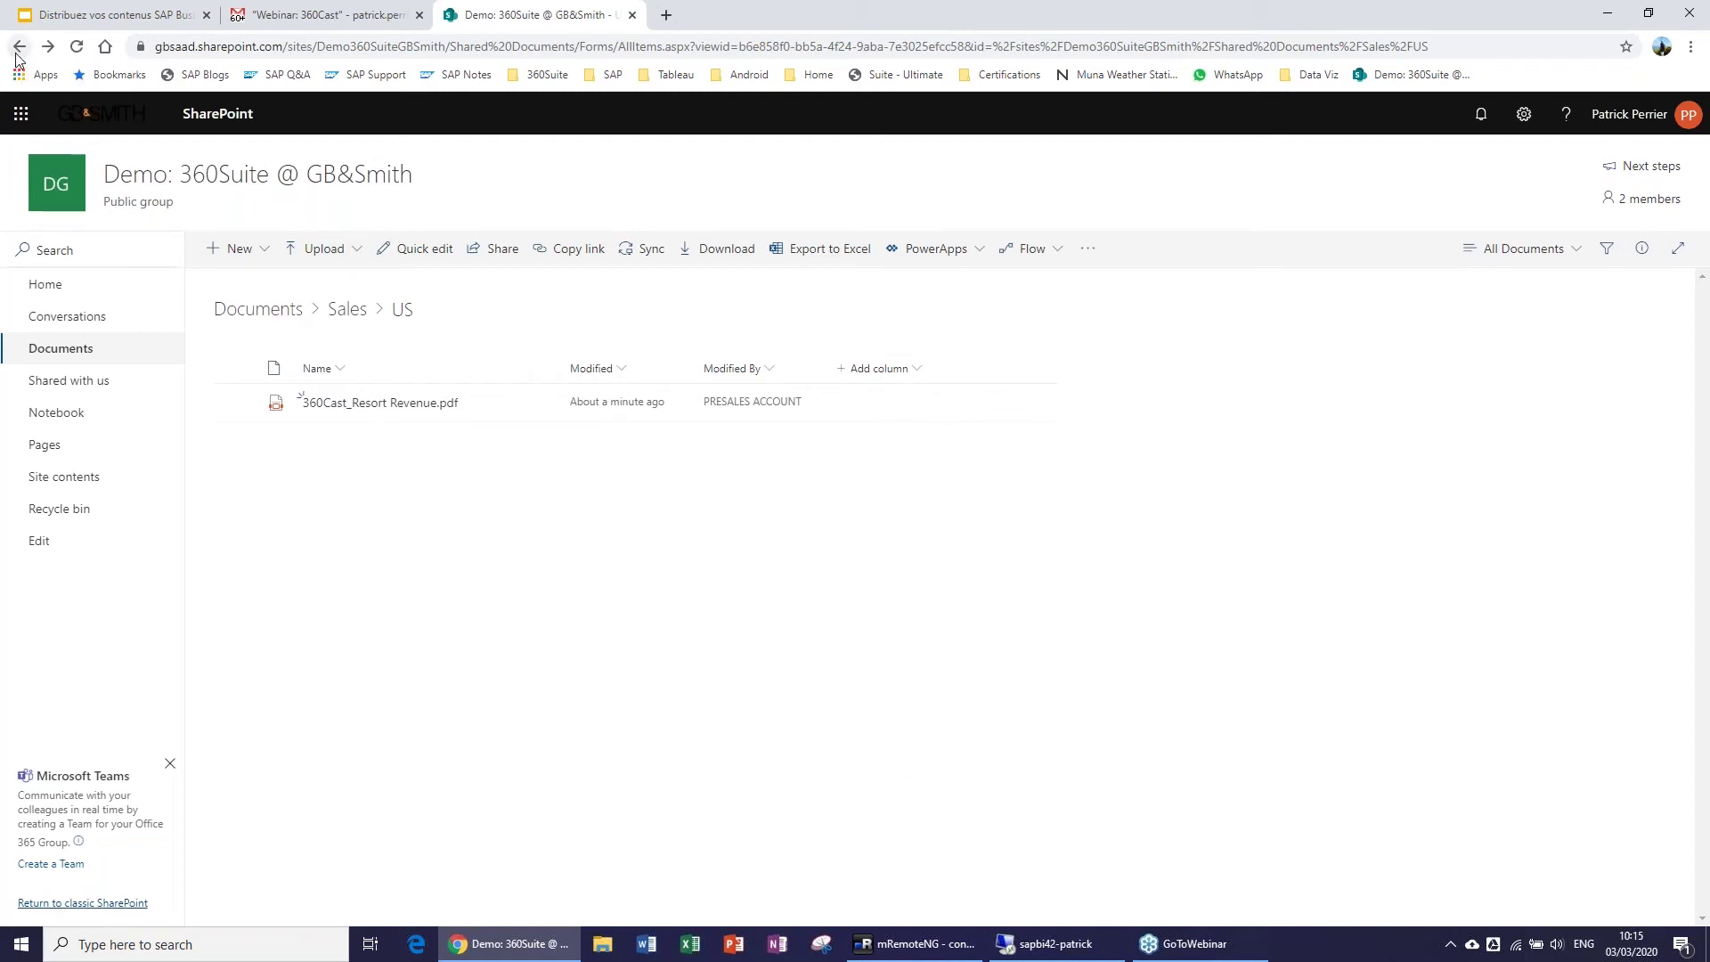
Examine 360Cast_Resort Revenue.pdf in the Sales Manager folder and return to the Sales folder.
click(330, 442)
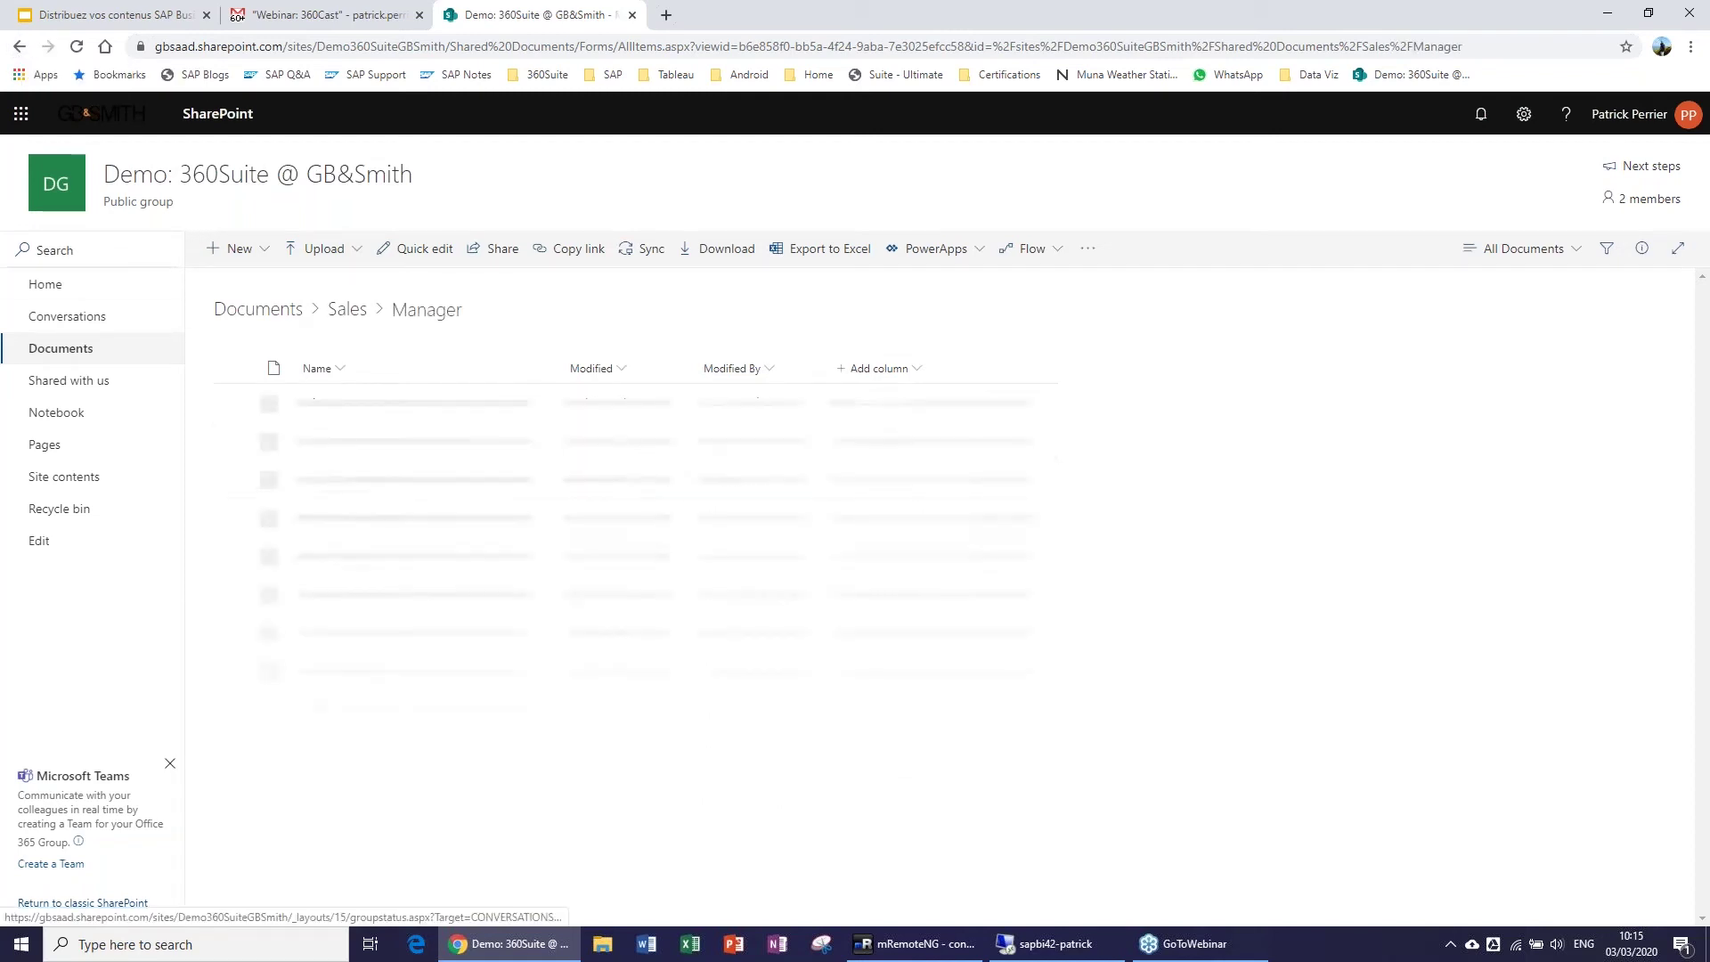
click(337, 405)
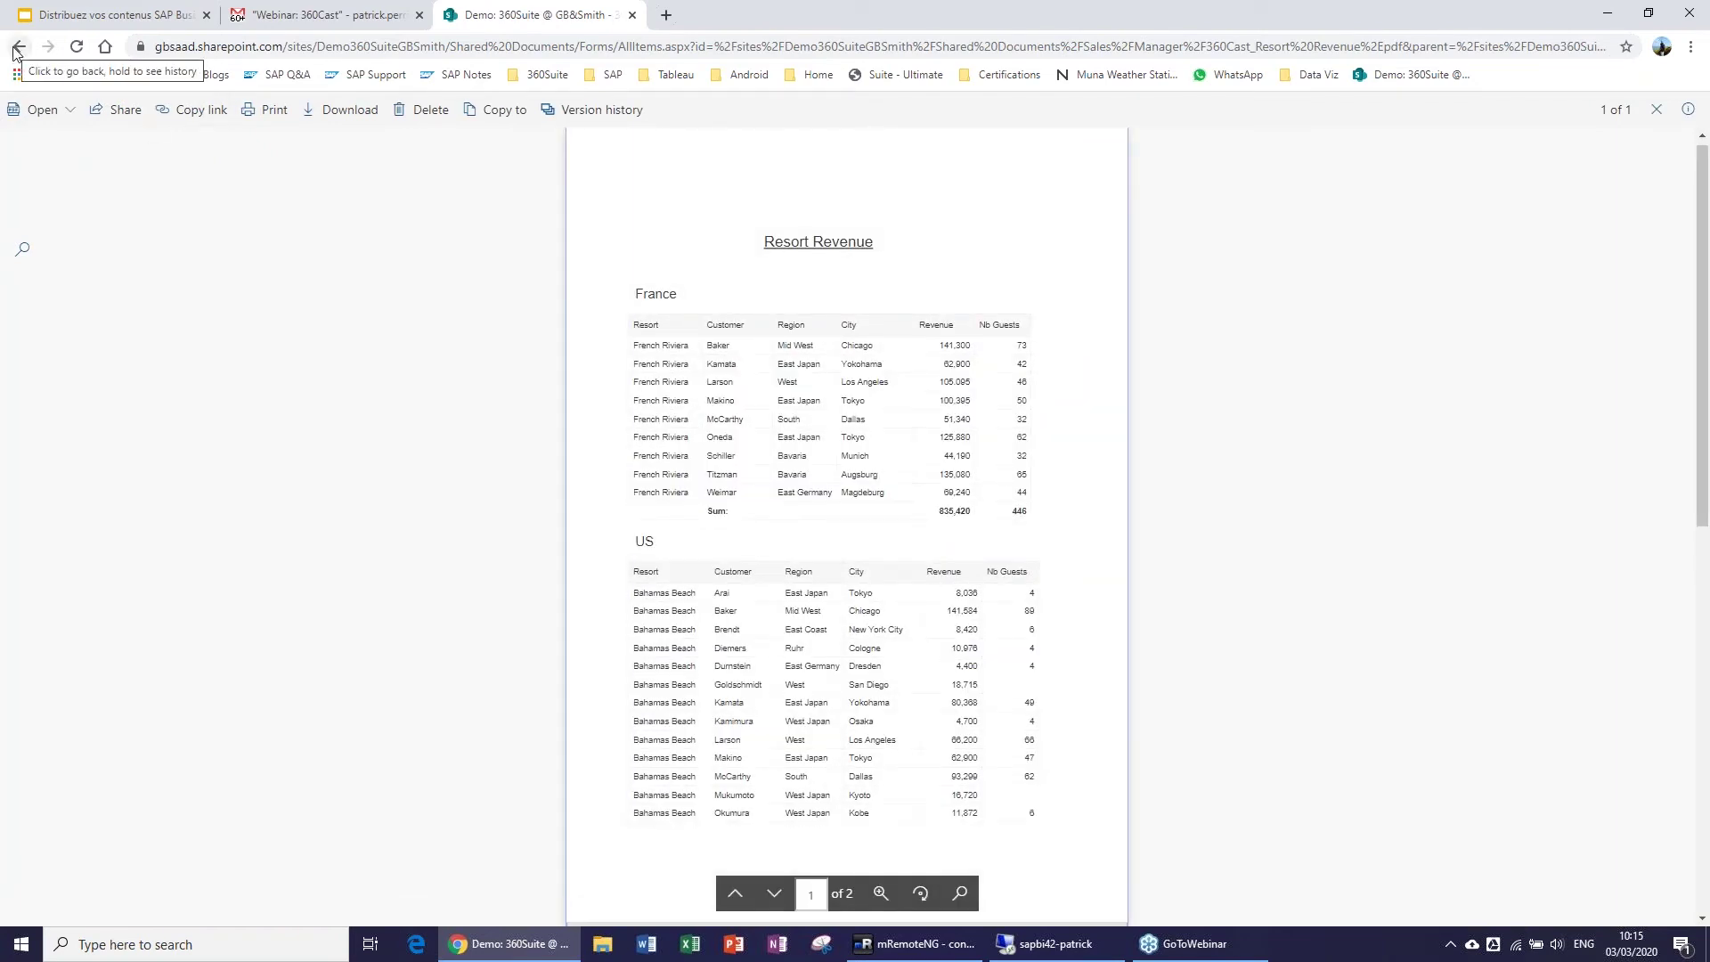
click(17, 47)
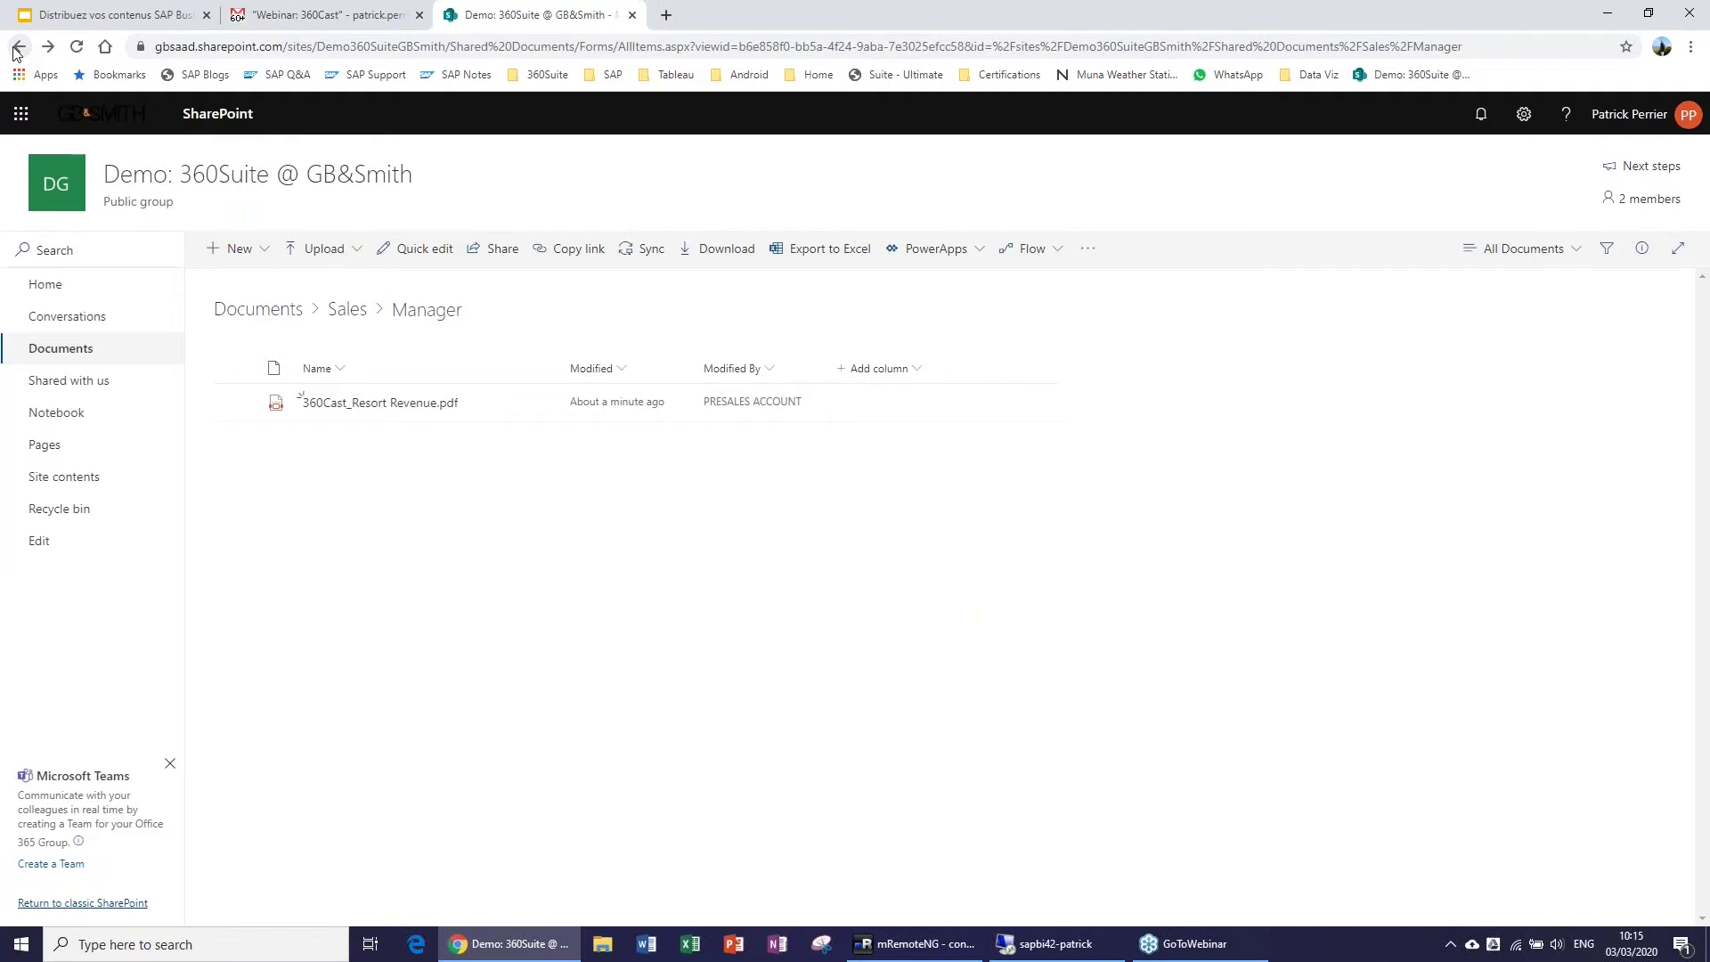
click(18, 47)
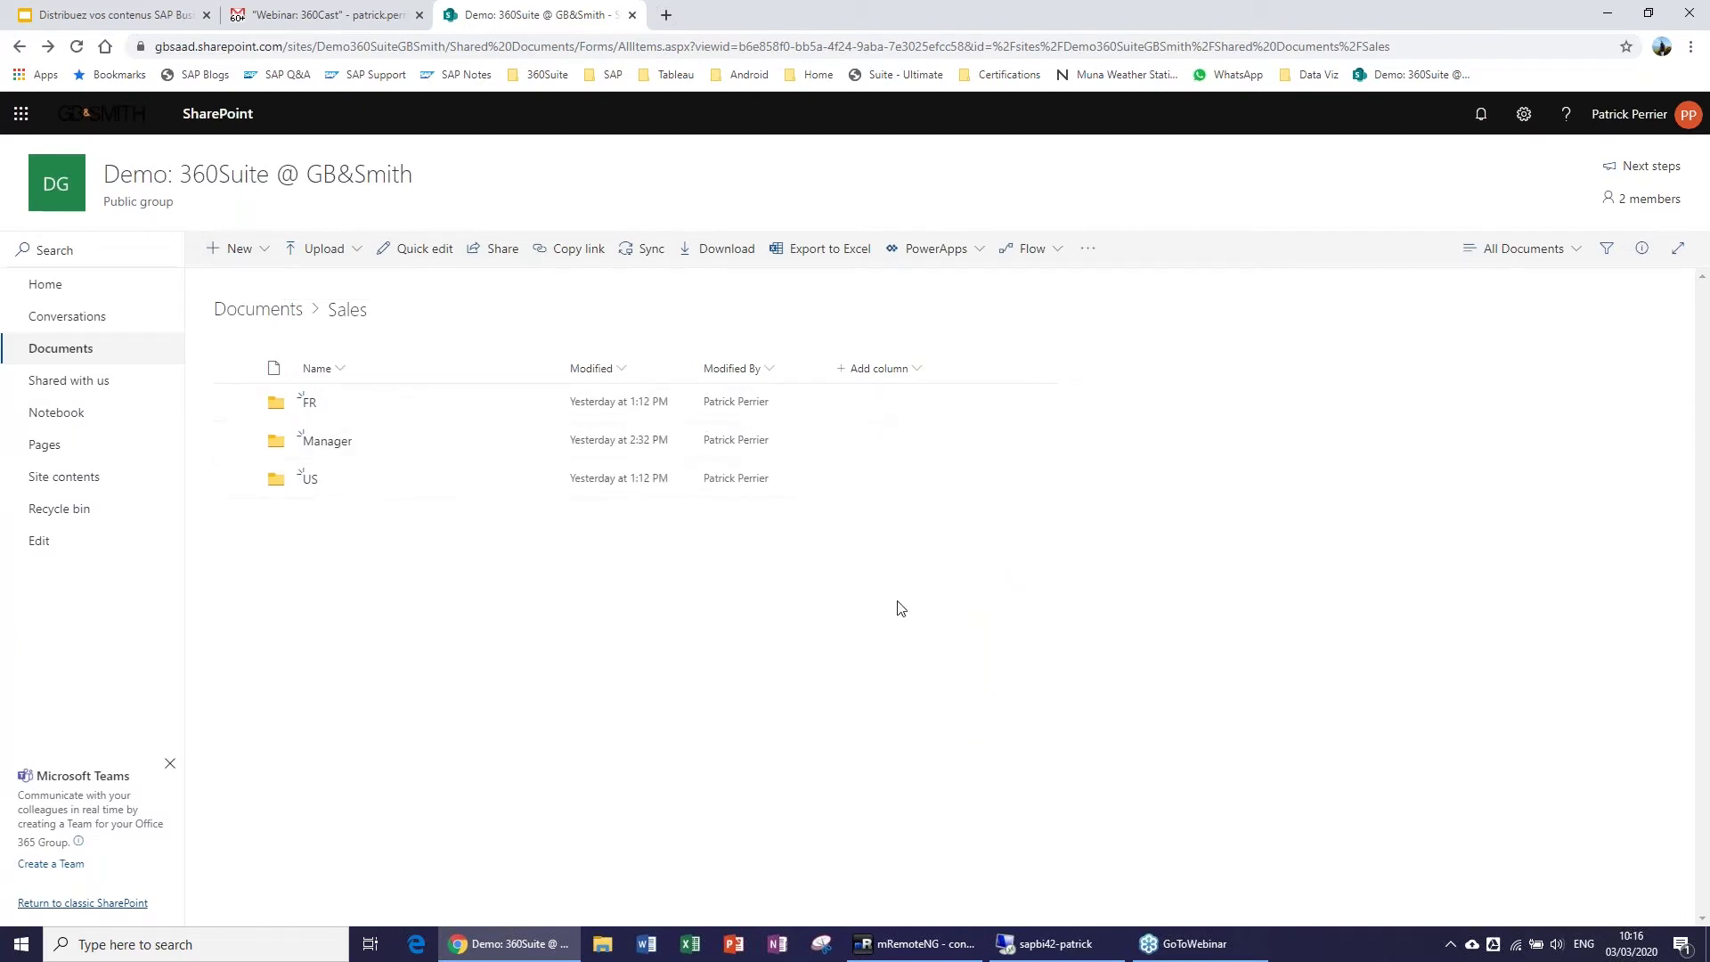
Switch to the Google Slides deck, present it from the Microsoft SharePoint destination slide and advance to the following slide.
click(146, 11)
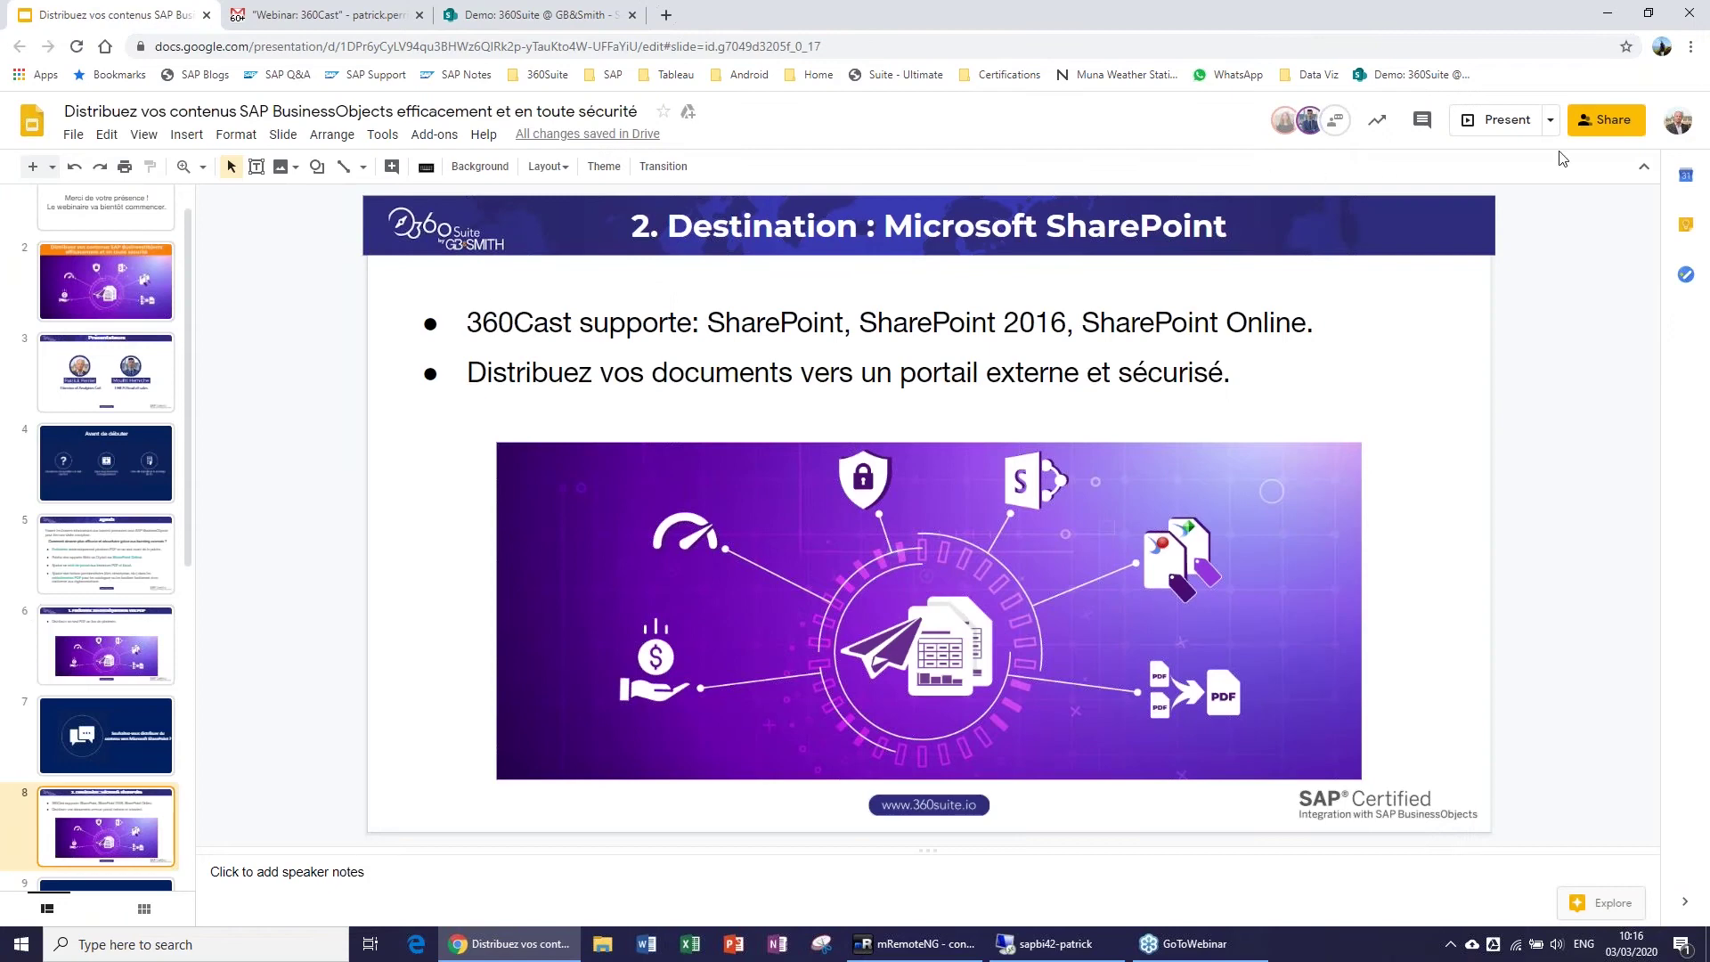
click(1514, 121)
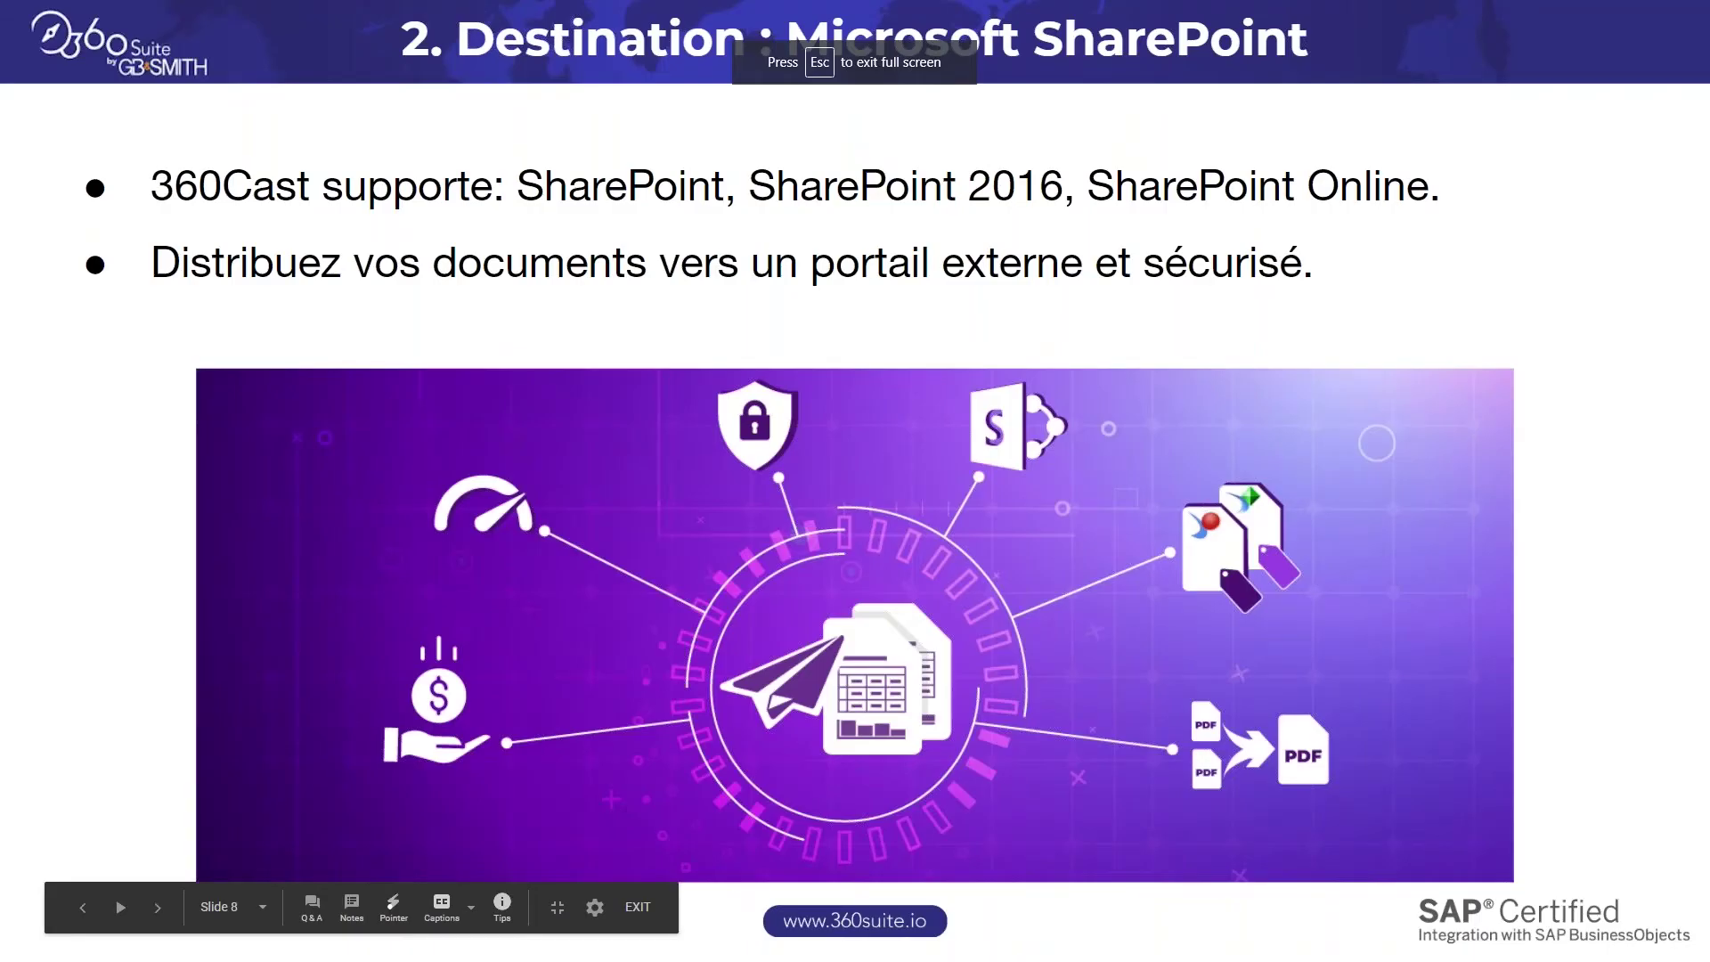
key(Right)
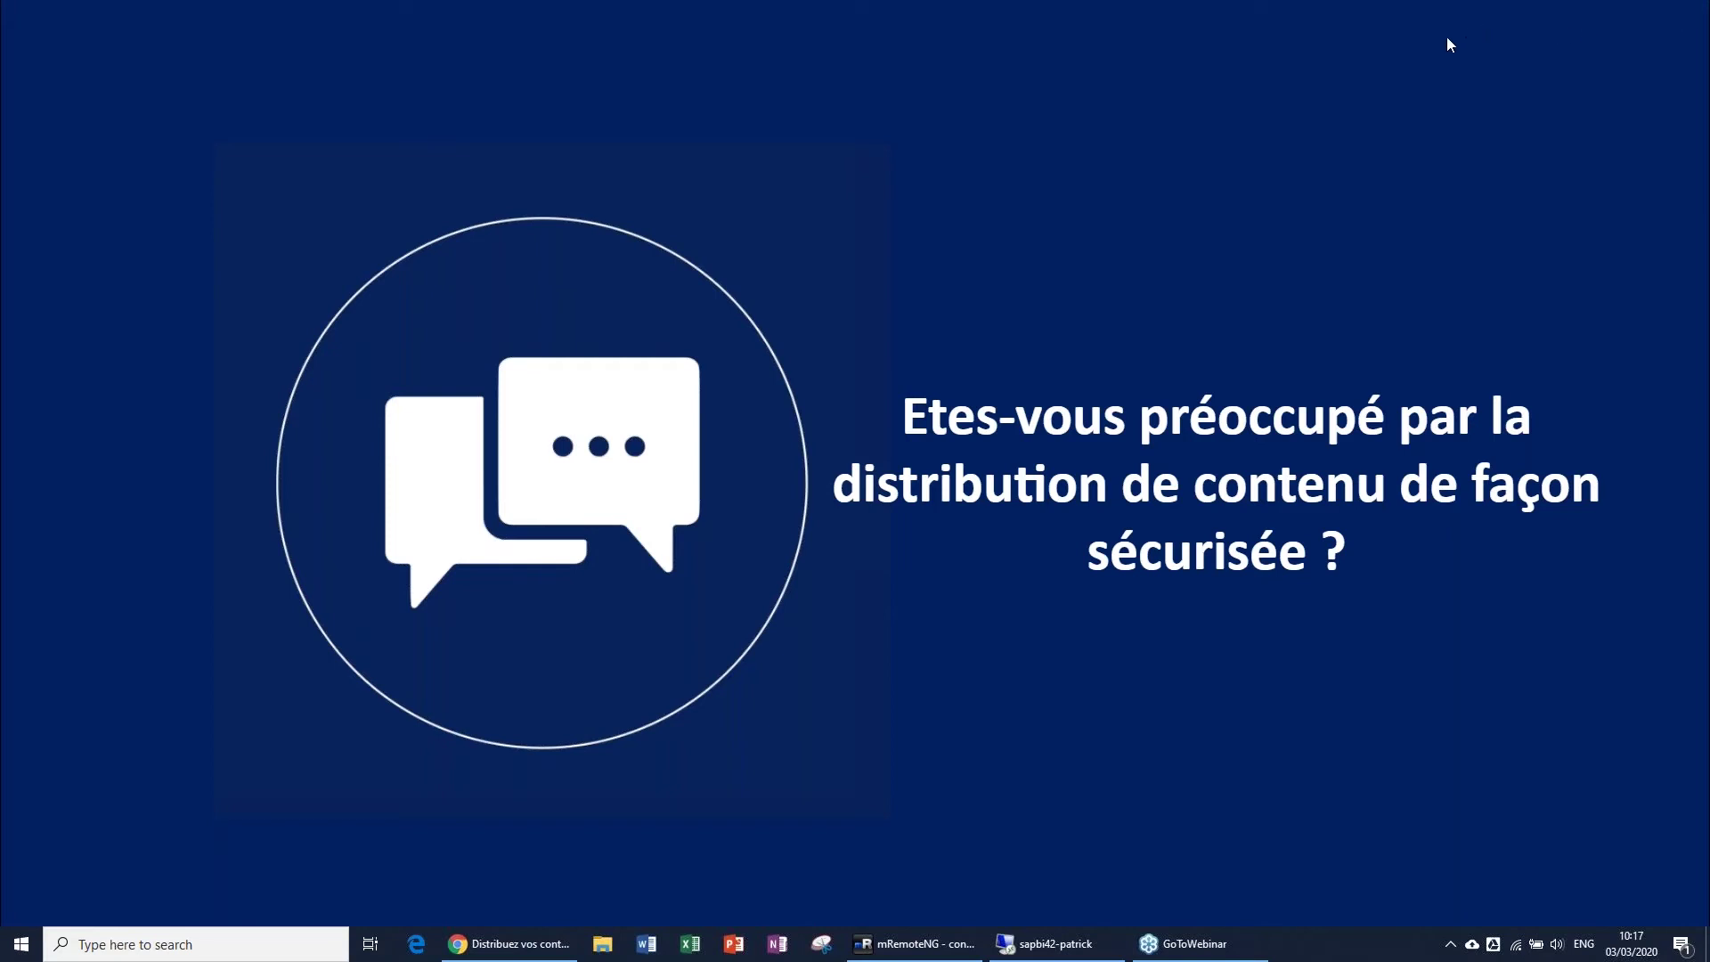
Switch back to 360Suite+ in the remote session, open the "Webinar: Network Share" task for editing and examine its Excel and PDF password options.
click(523, 942)
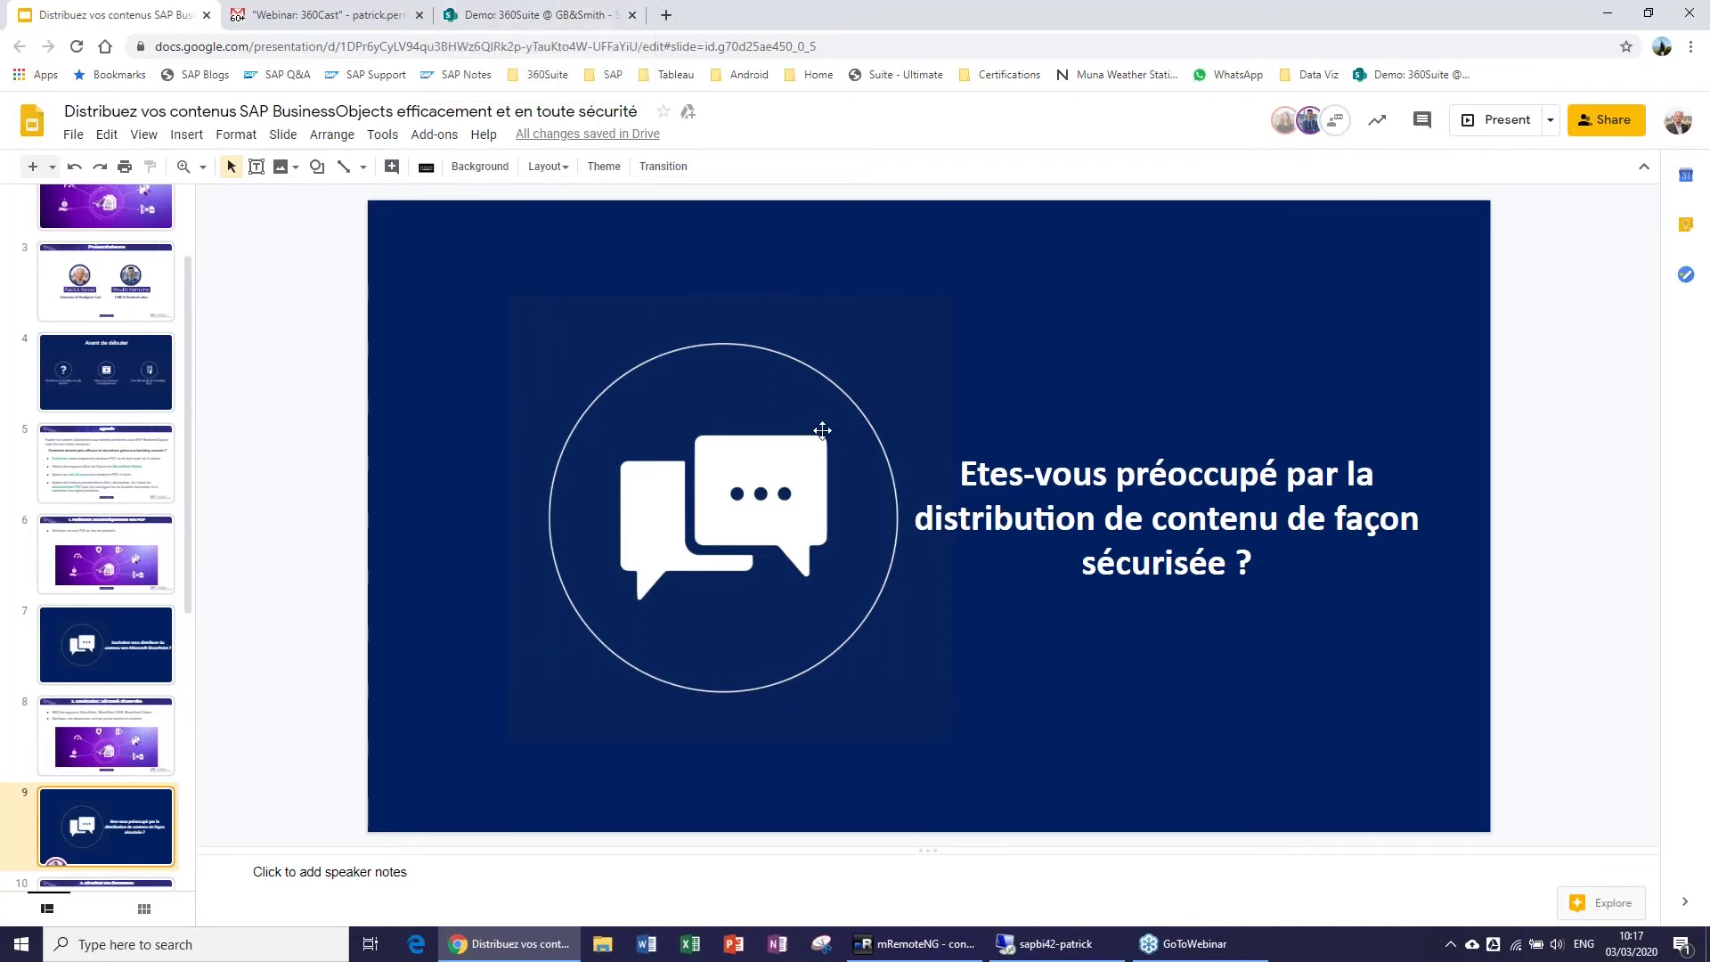
mouse_move(1103, 946)
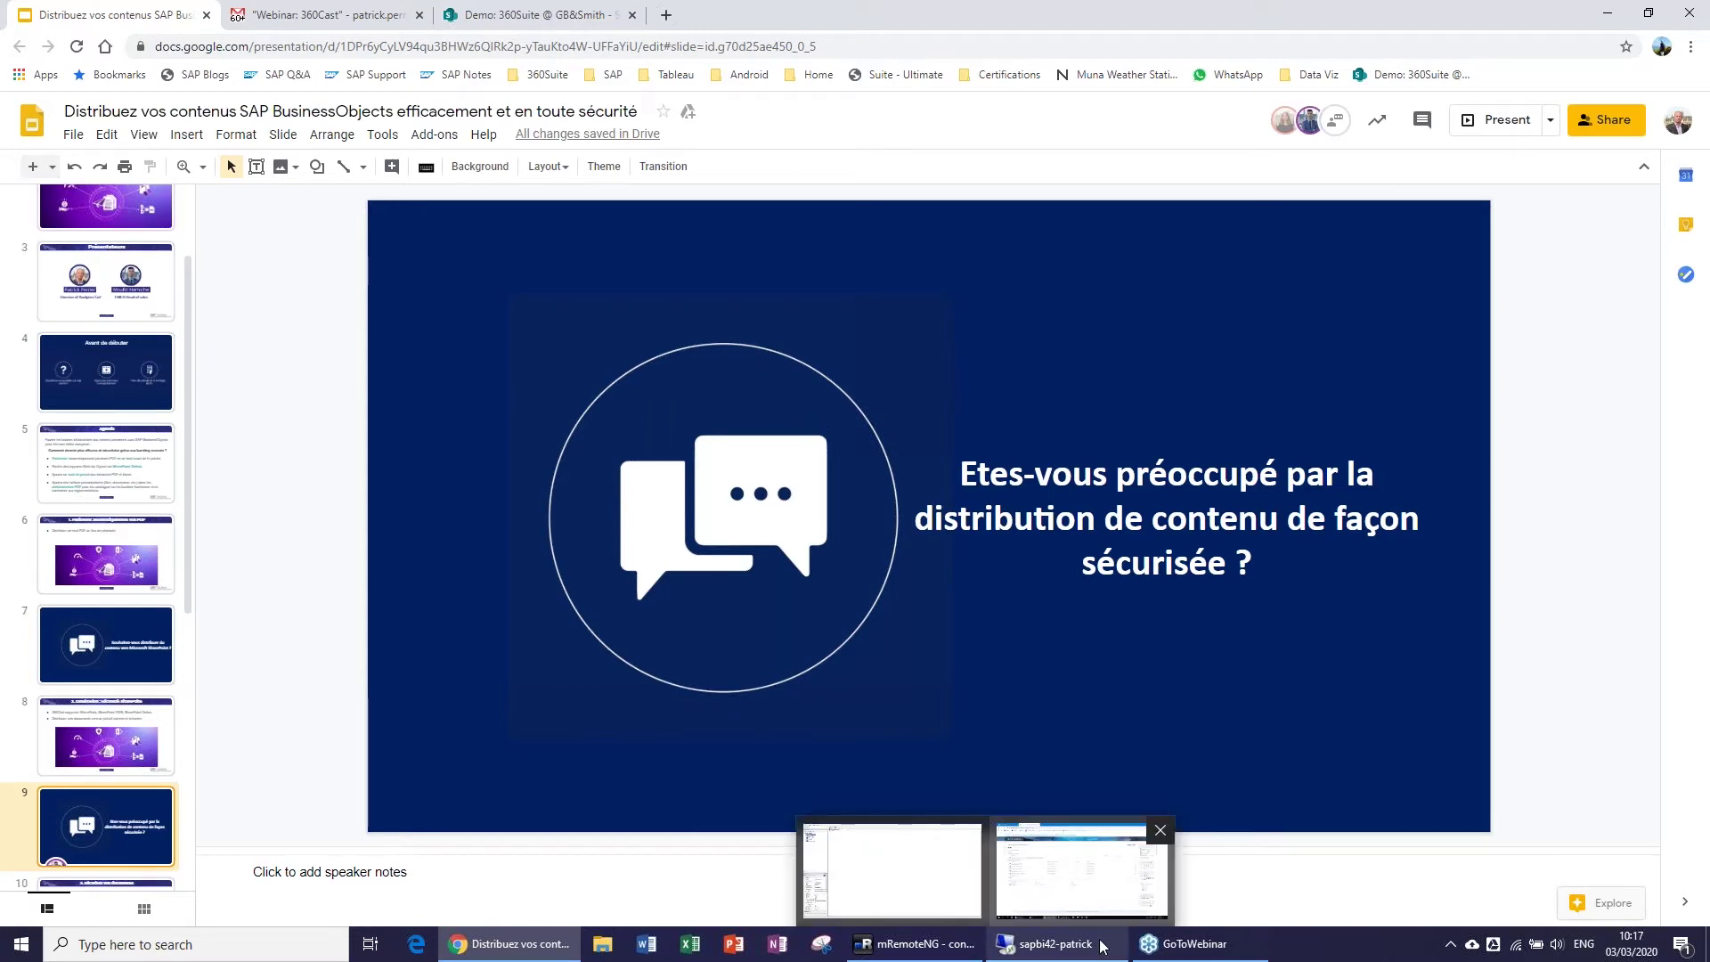
click(1081, 877)
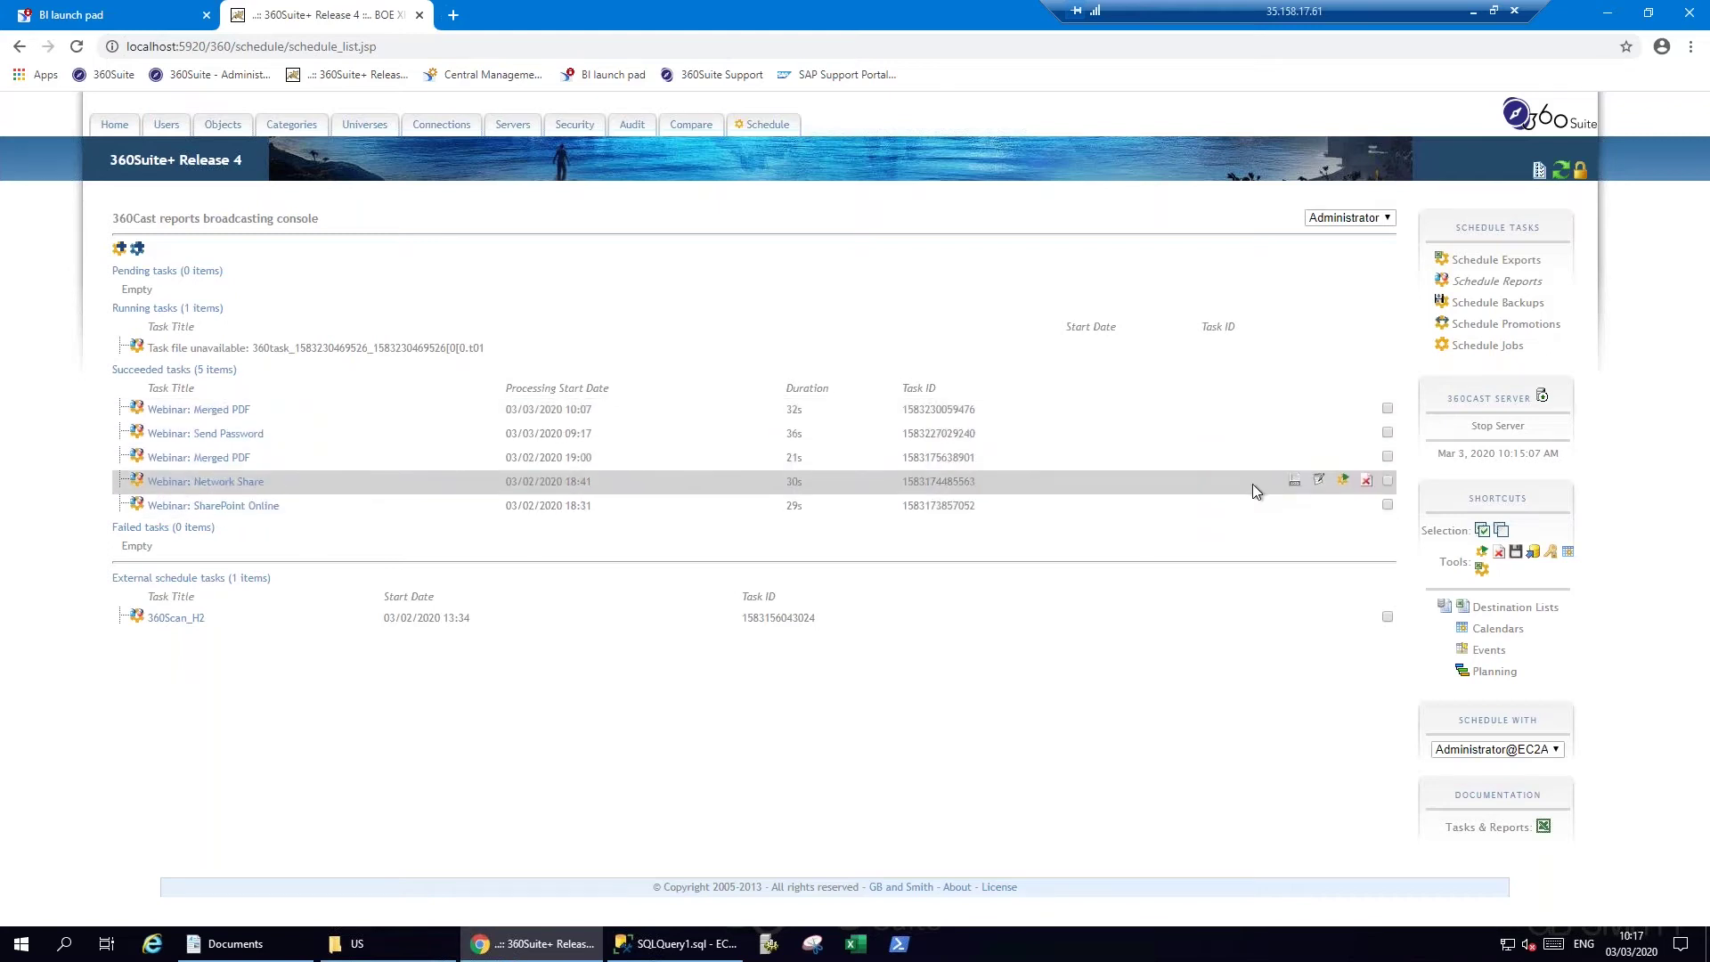
click(1319, 481)
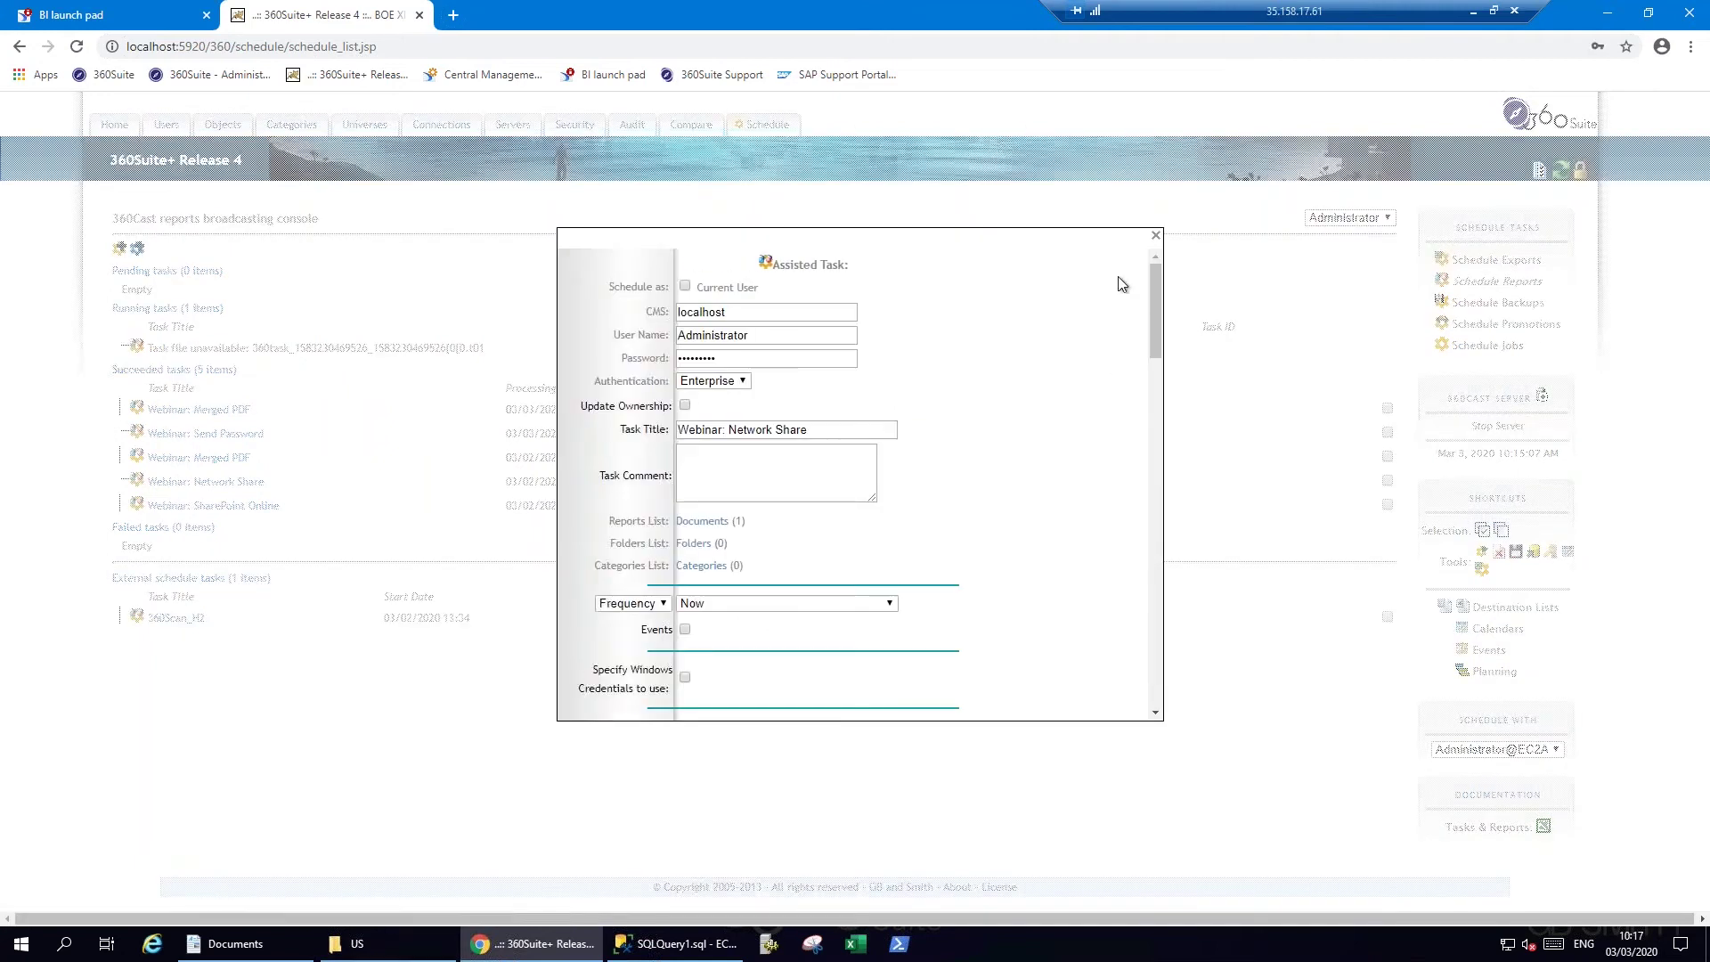
drag(1156, 276, 1149, 498)
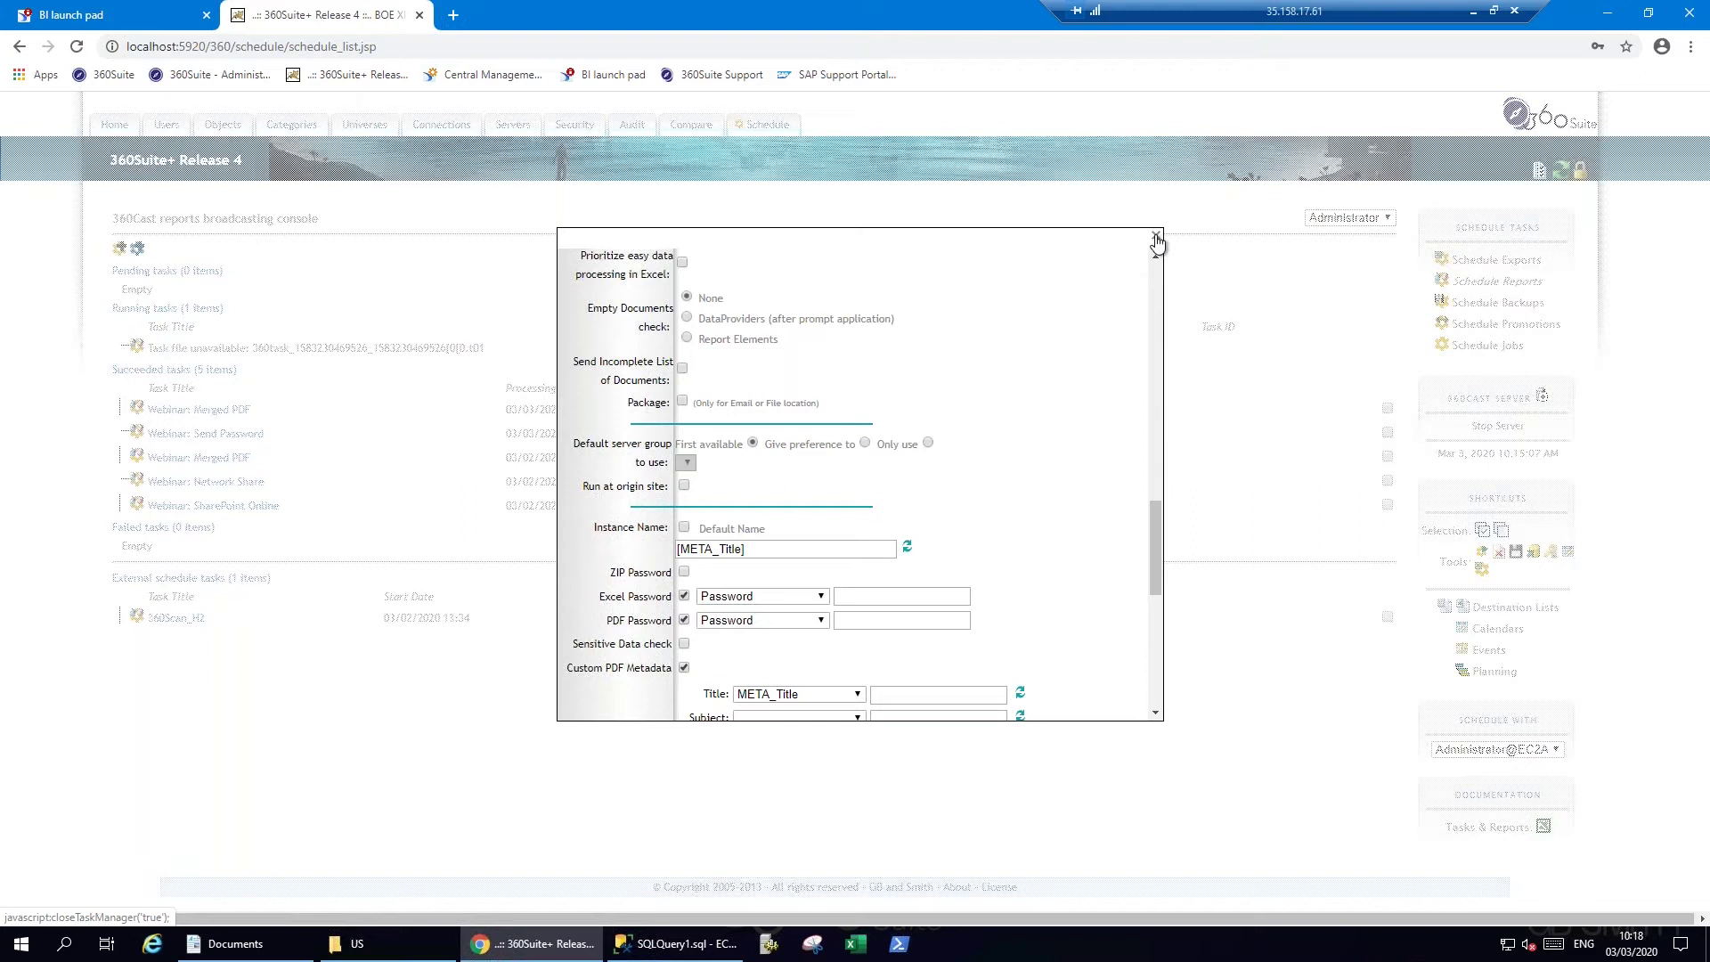
Try a static Excel password, clear it and map the Excel password back to the dynamic Password column.
click(876, 594)
text(mot de passe)
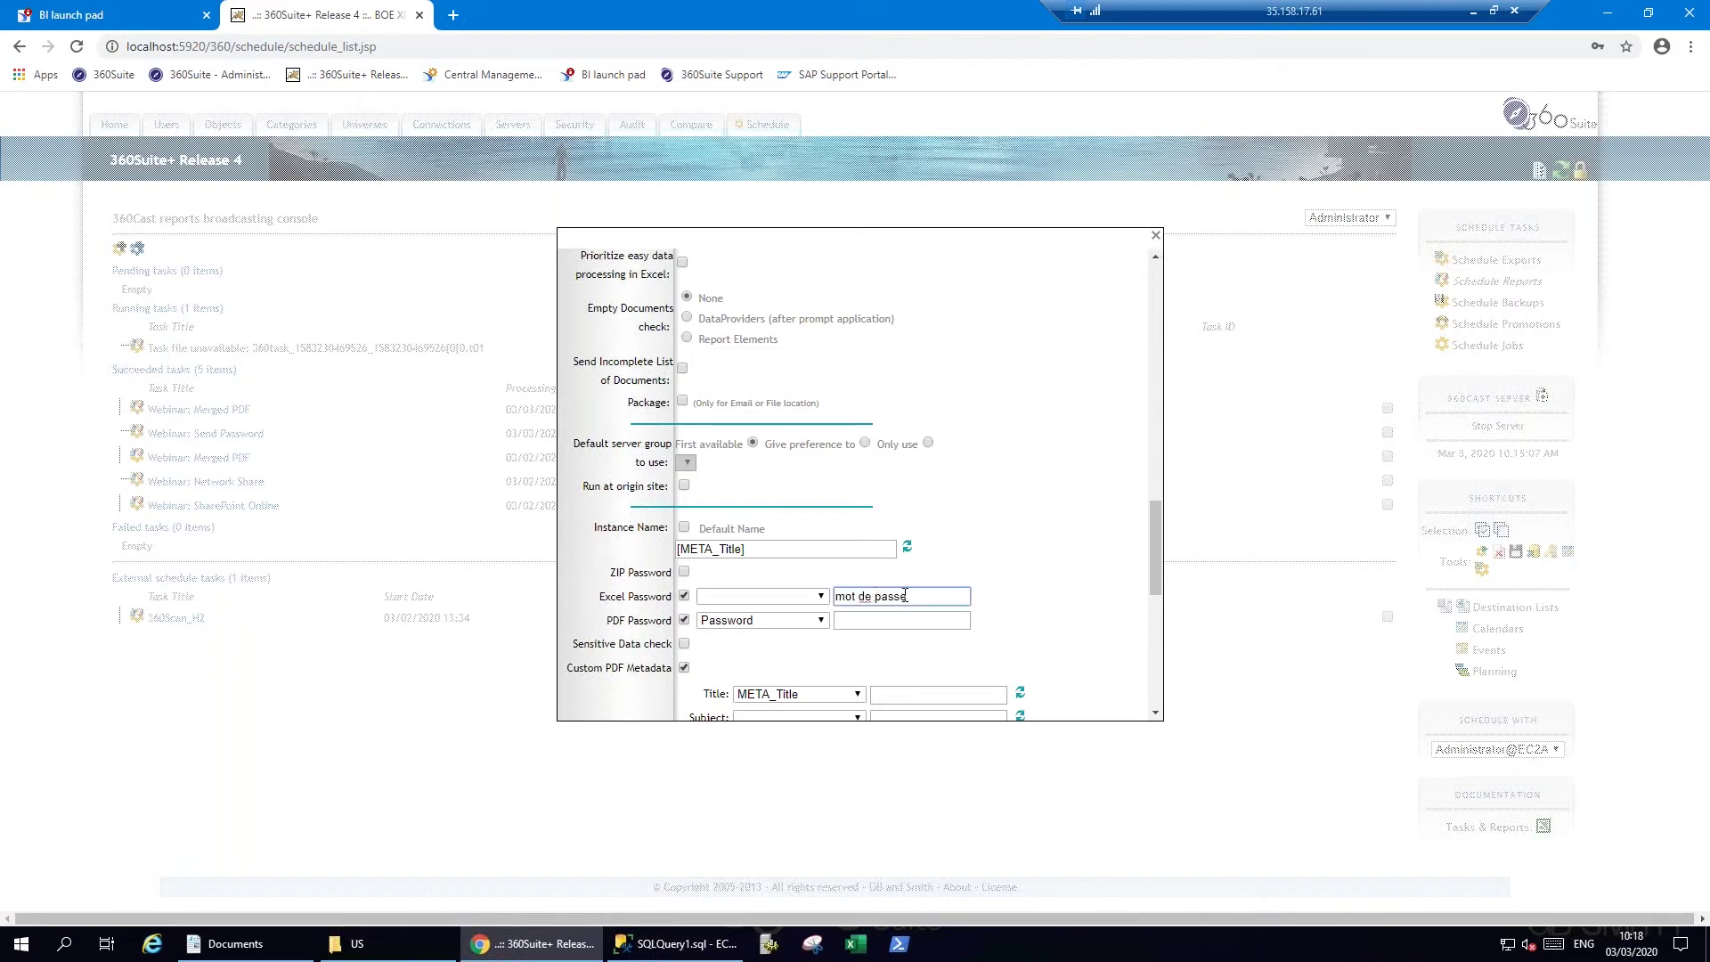
triple_click(839, 597)
key(BackSpace)
click(820, 596)
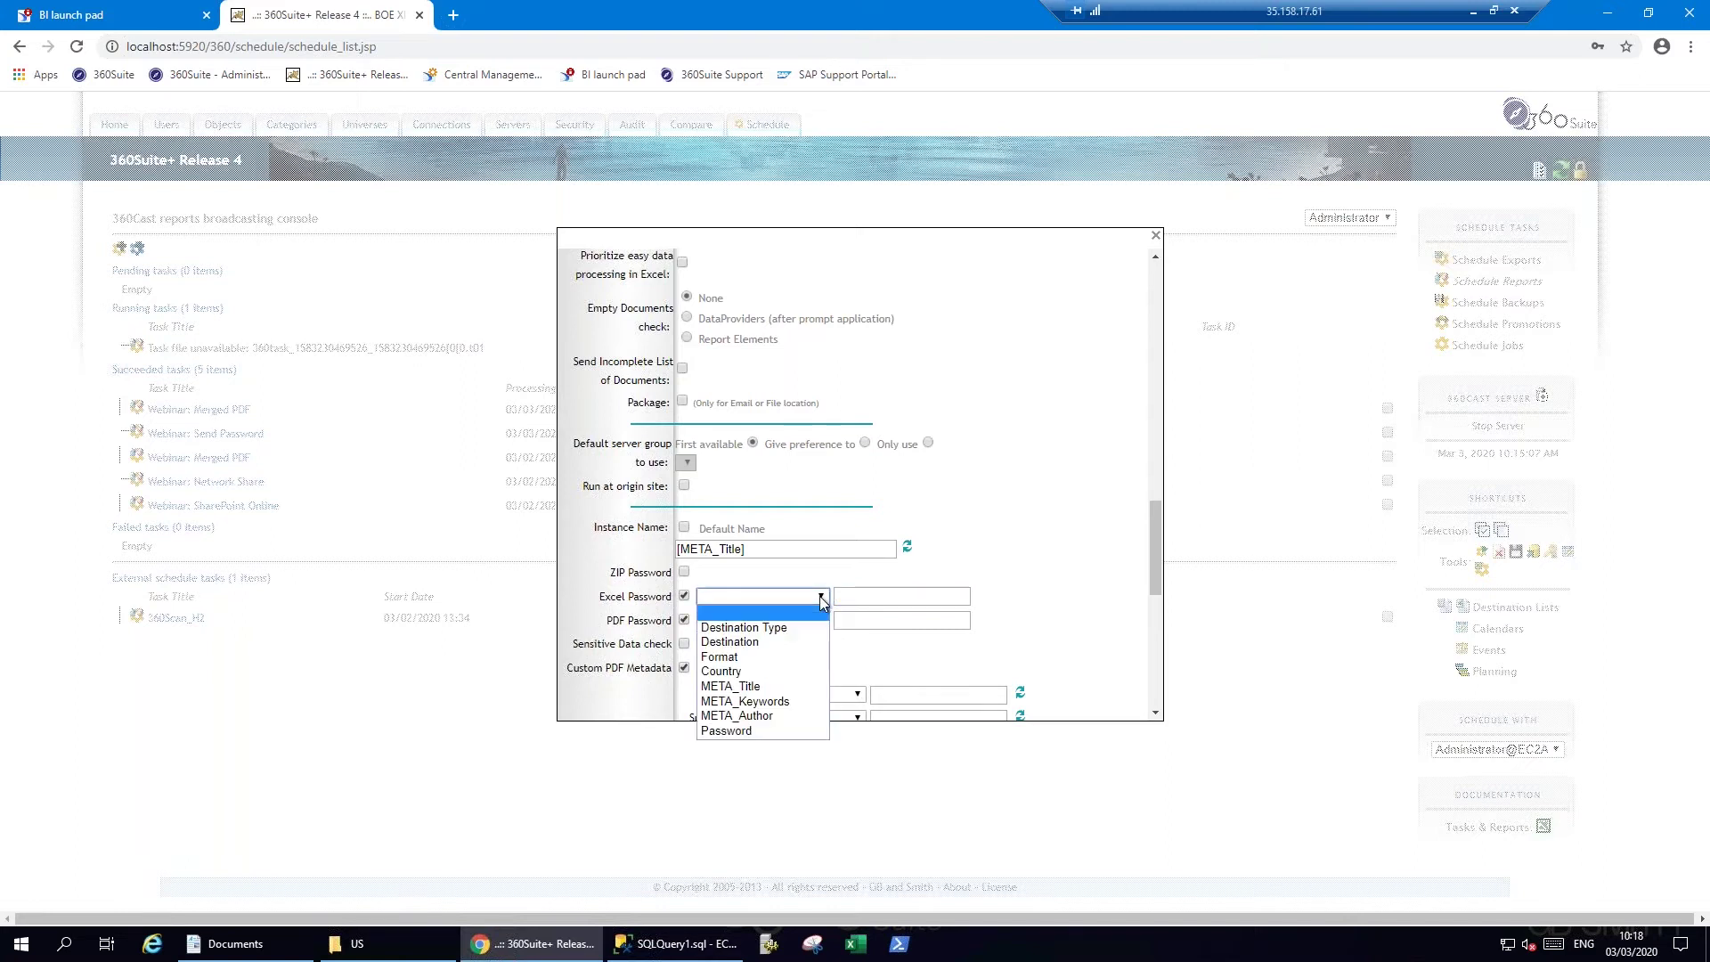
click(748, 731)
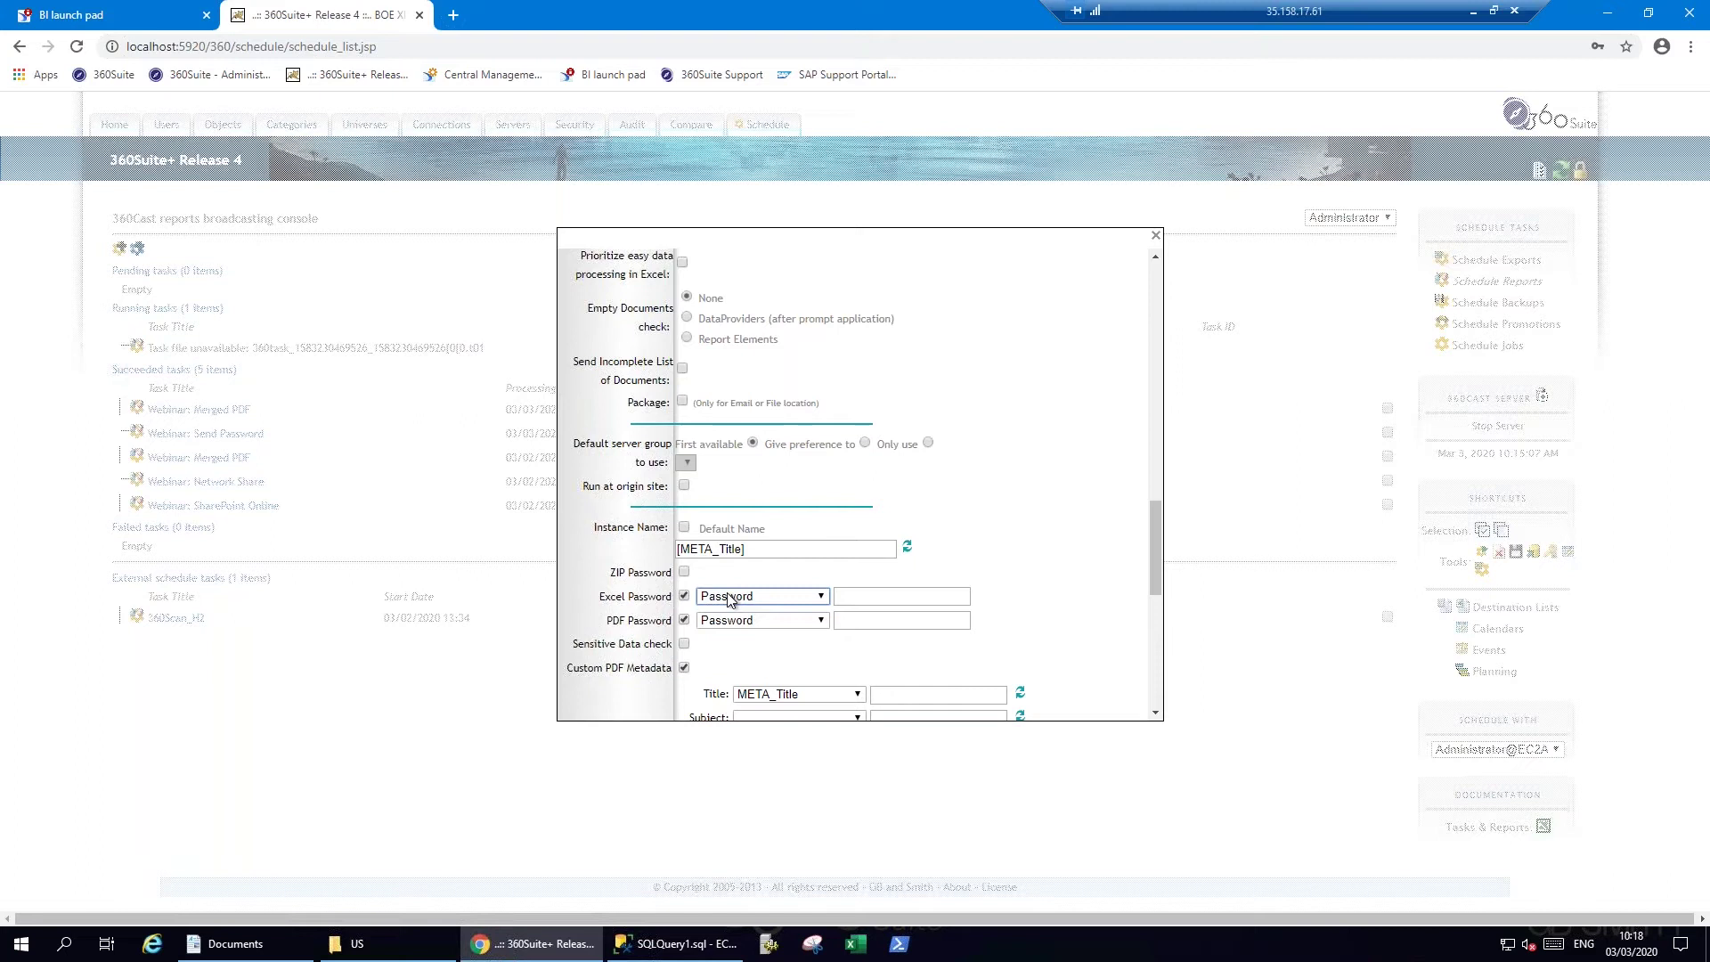
Close the Network Share task without submitting it and switch to SQL Server Management Studio.
click(1155, 237)
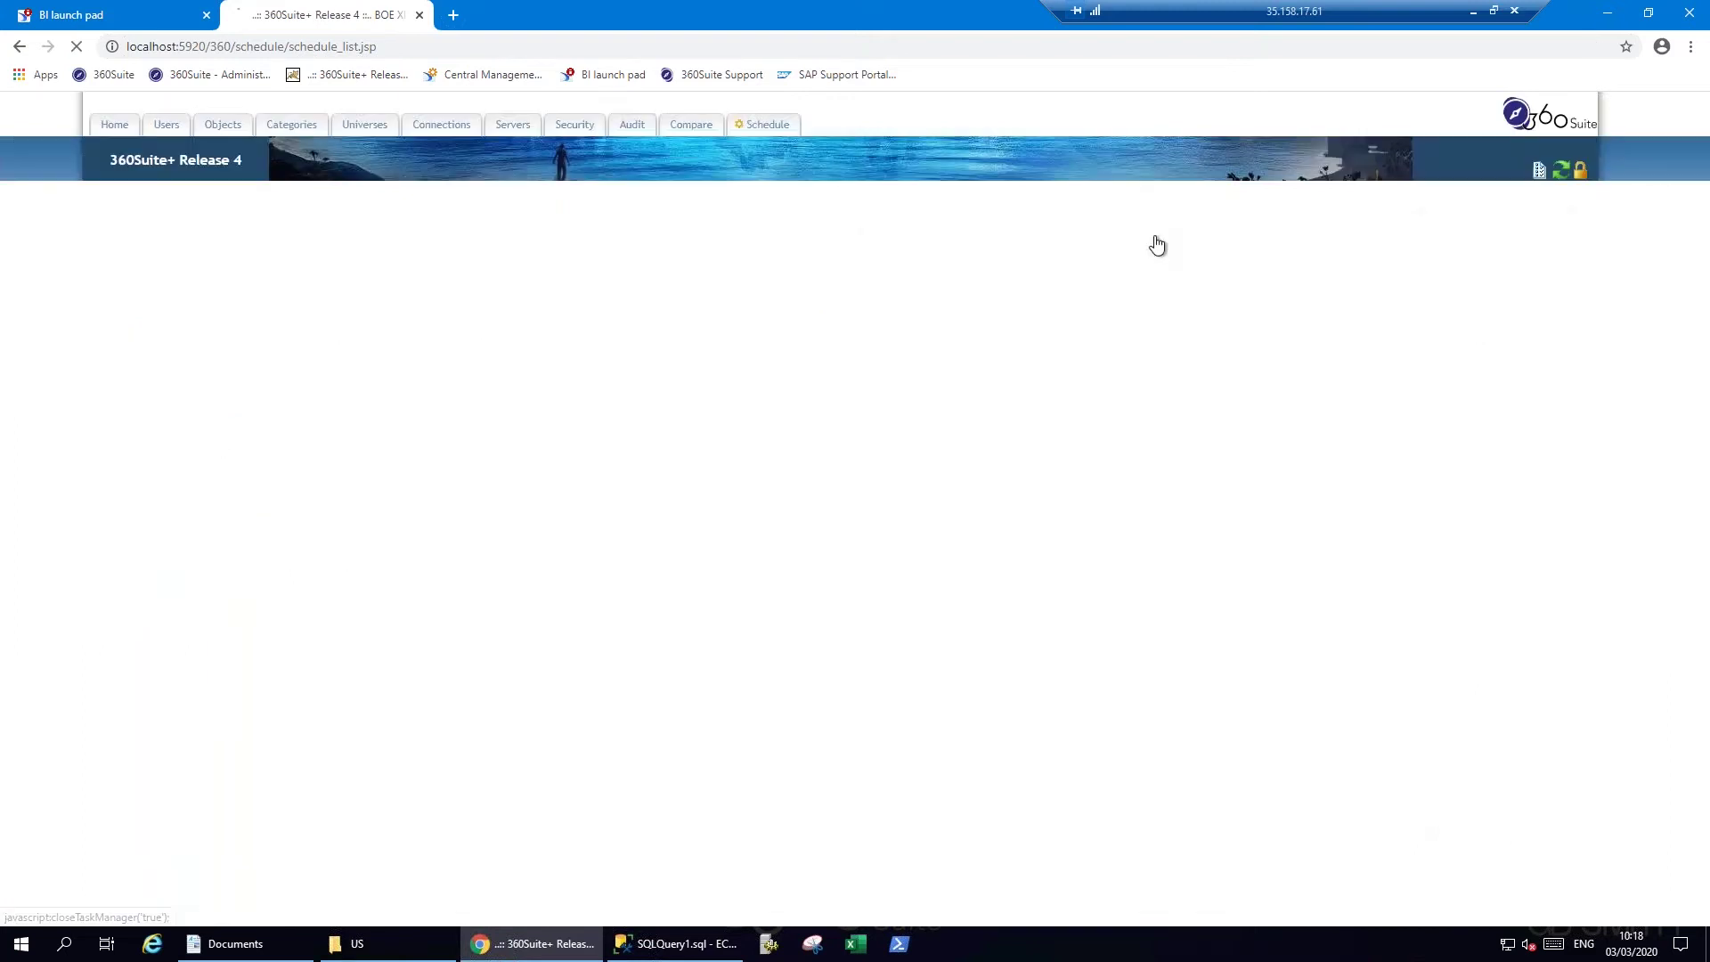
click(663, 956)
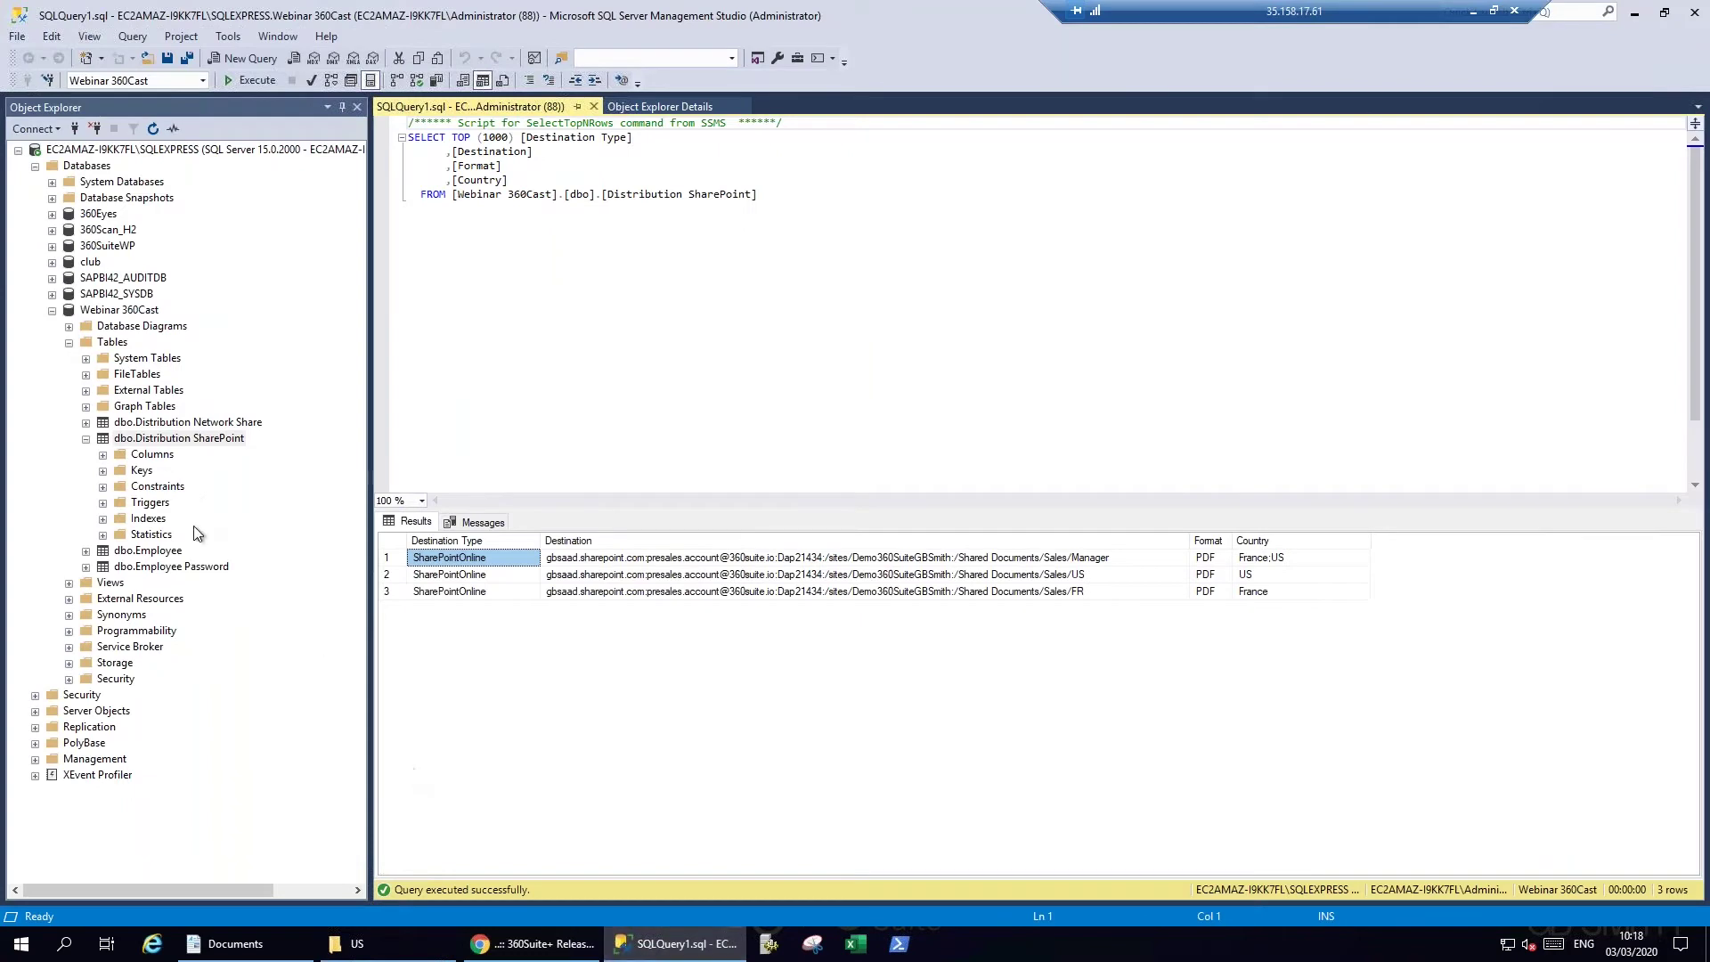
Query the top 1000 rows of dbo.Employee, examine the Country and SSN values, and widen the SSN column.
click(83, 440)
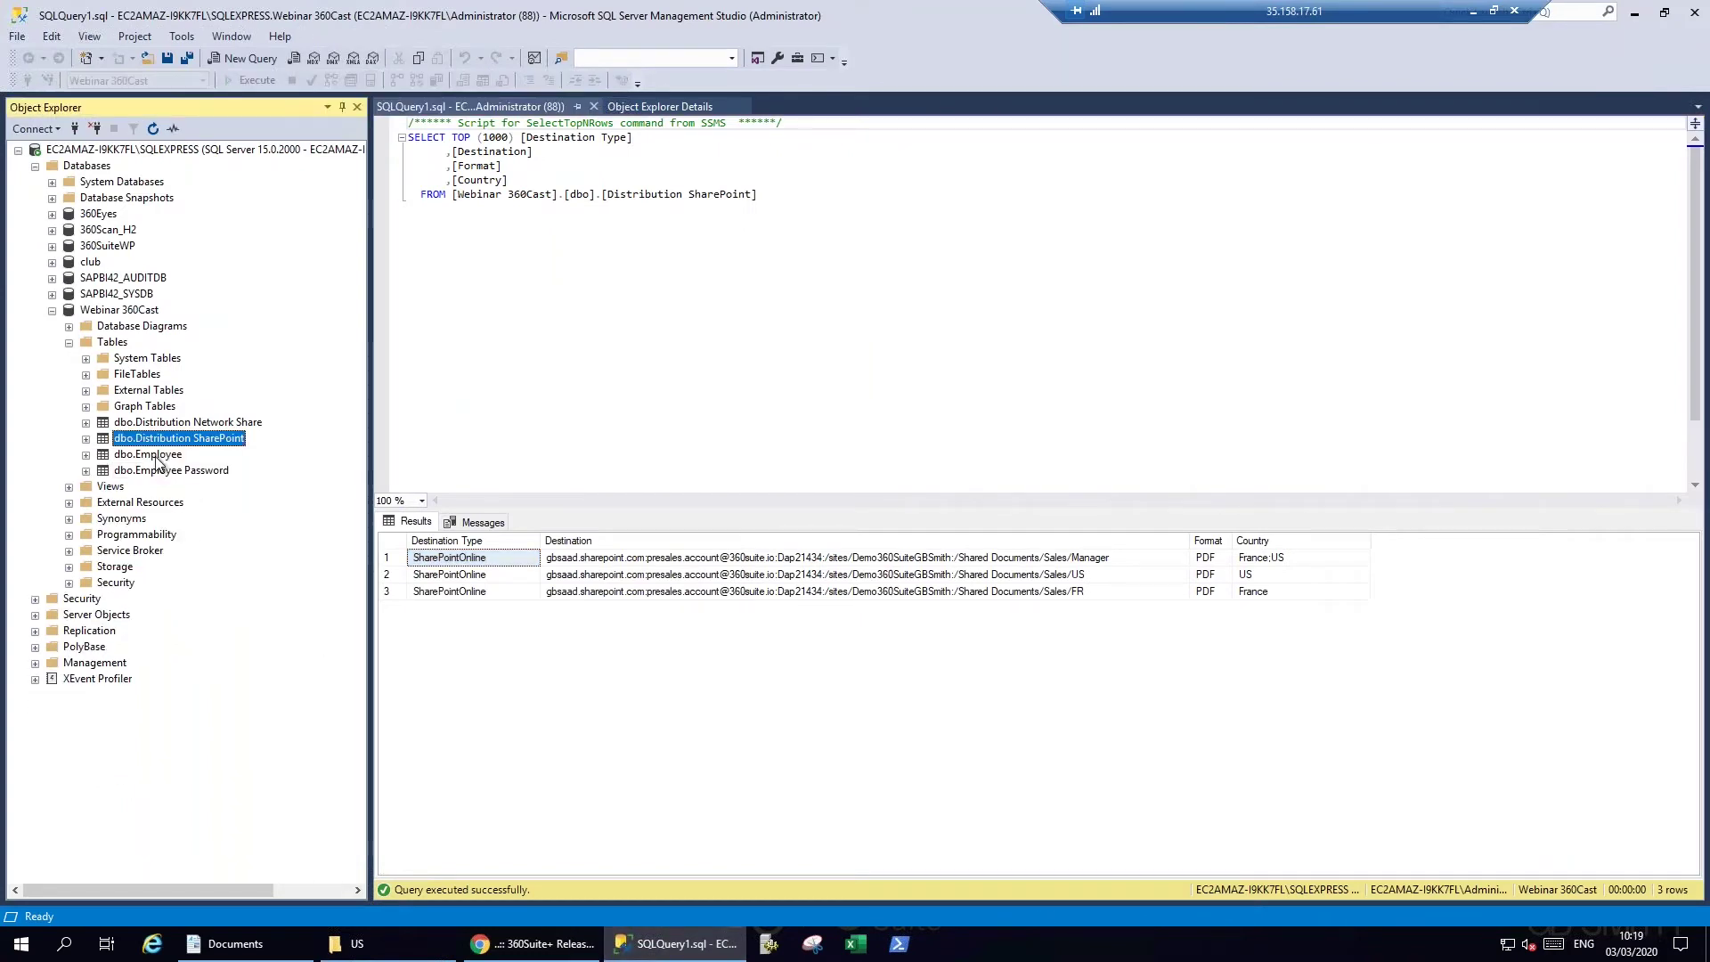
key(Down)
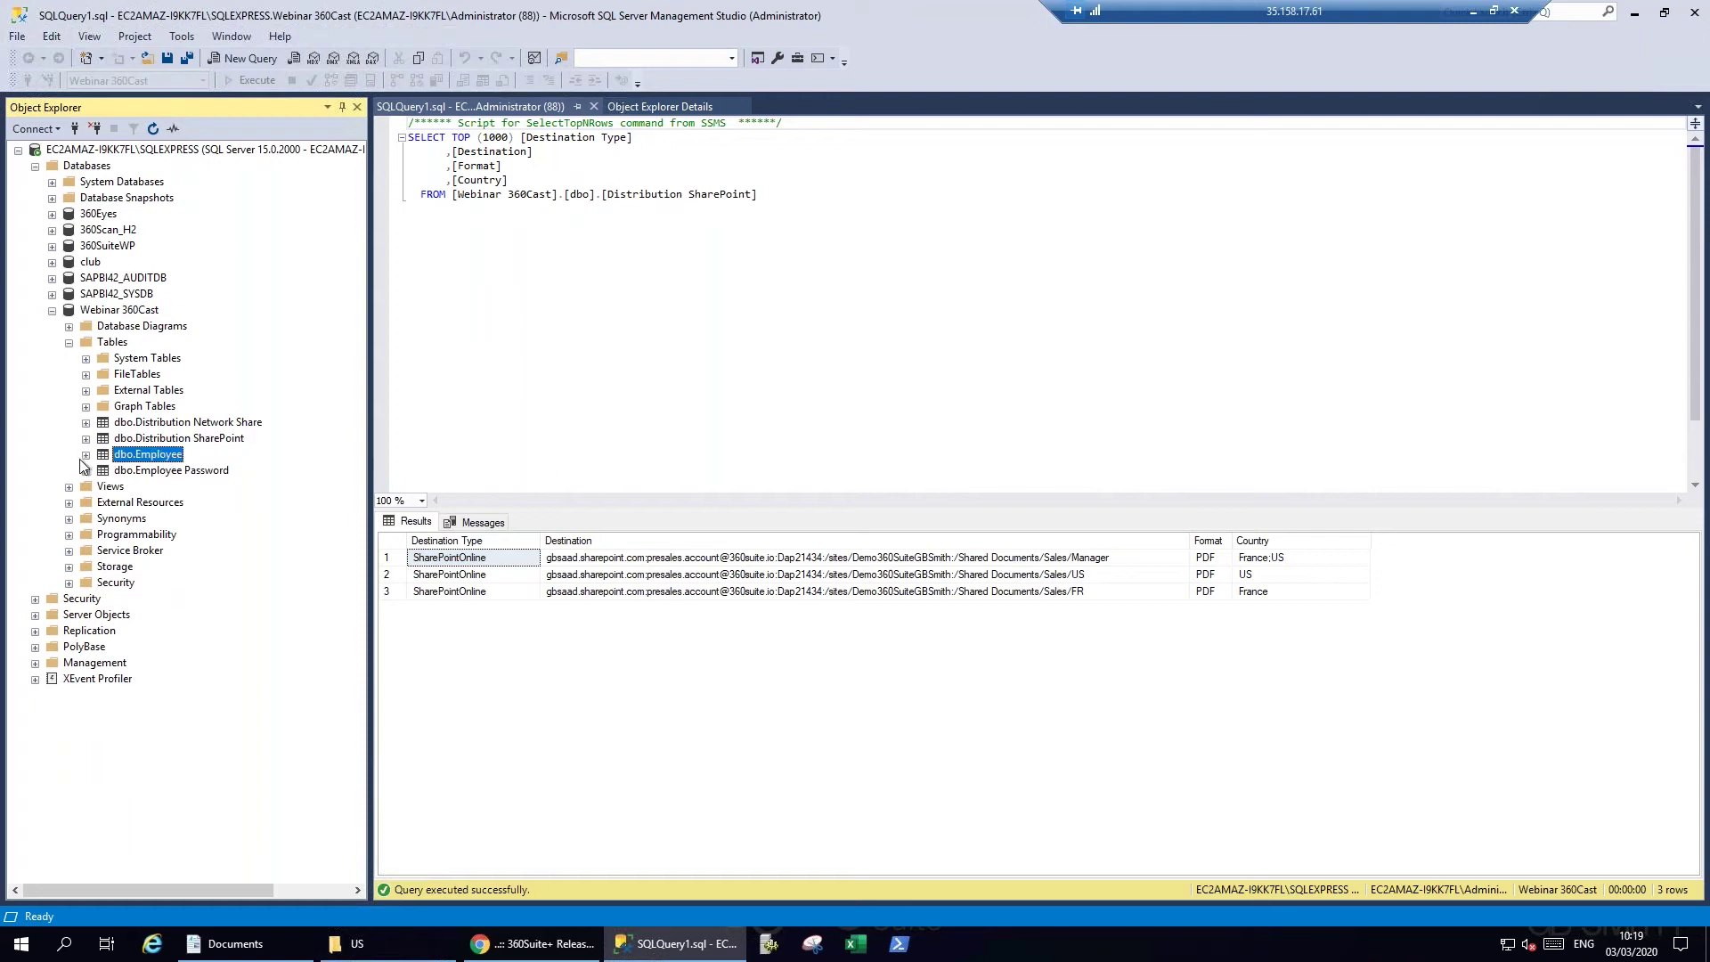
right_click(141, 457)
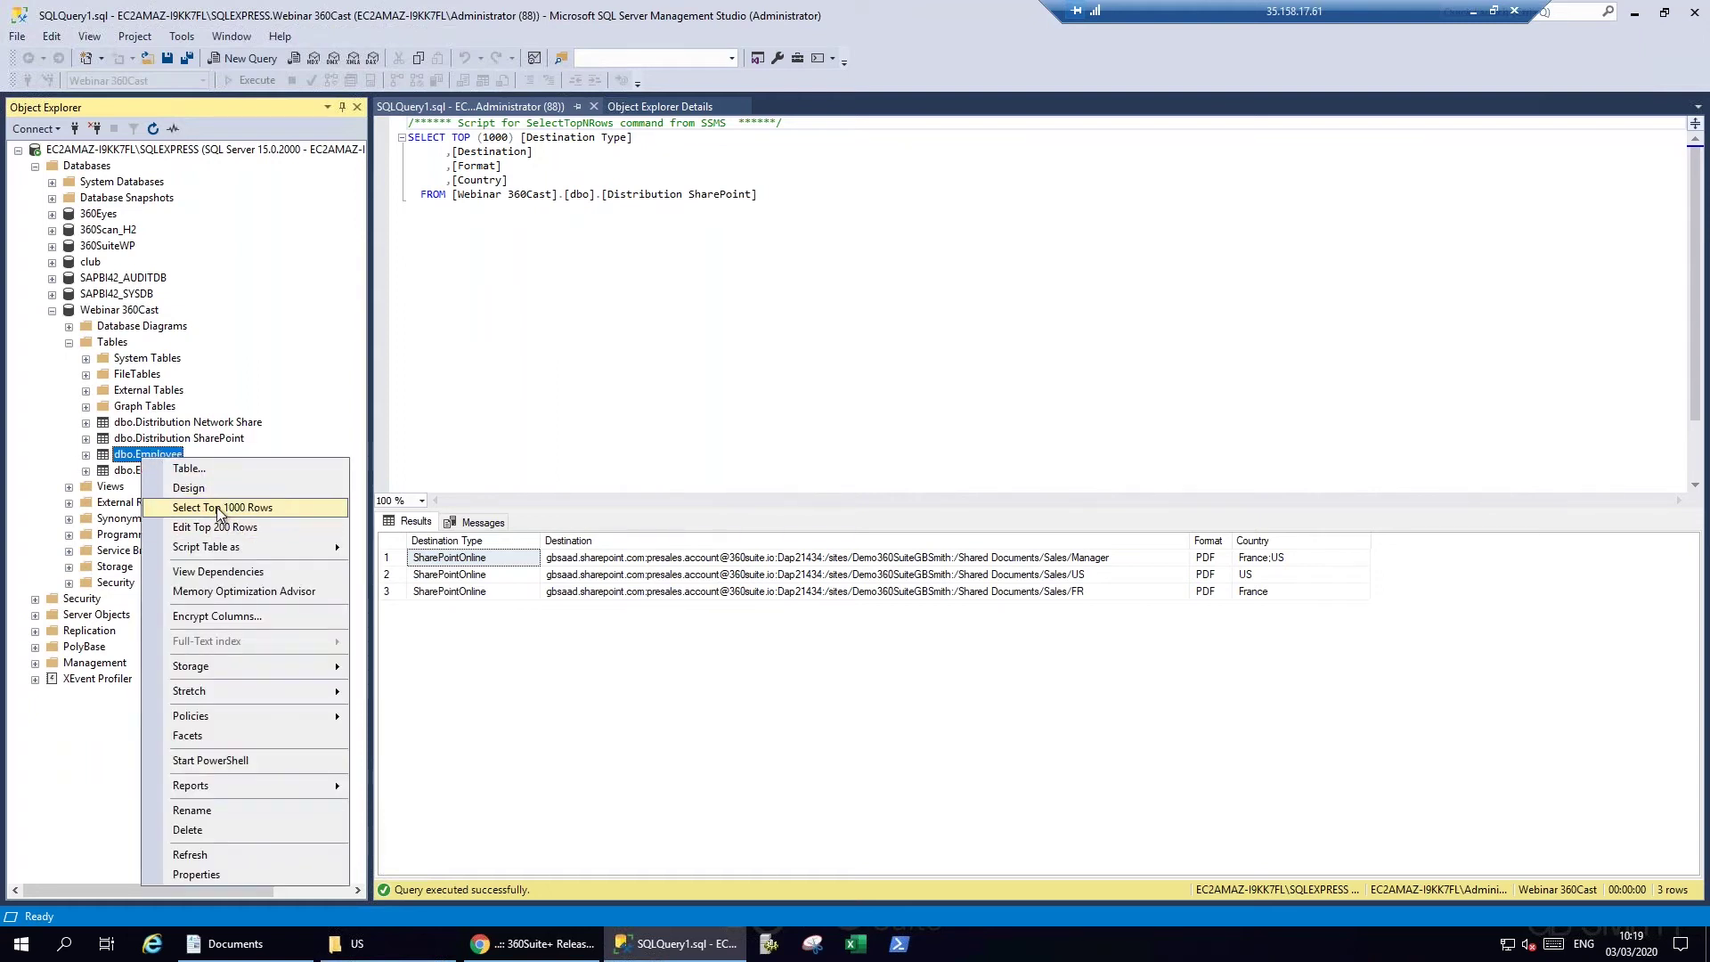
click(216, 505)
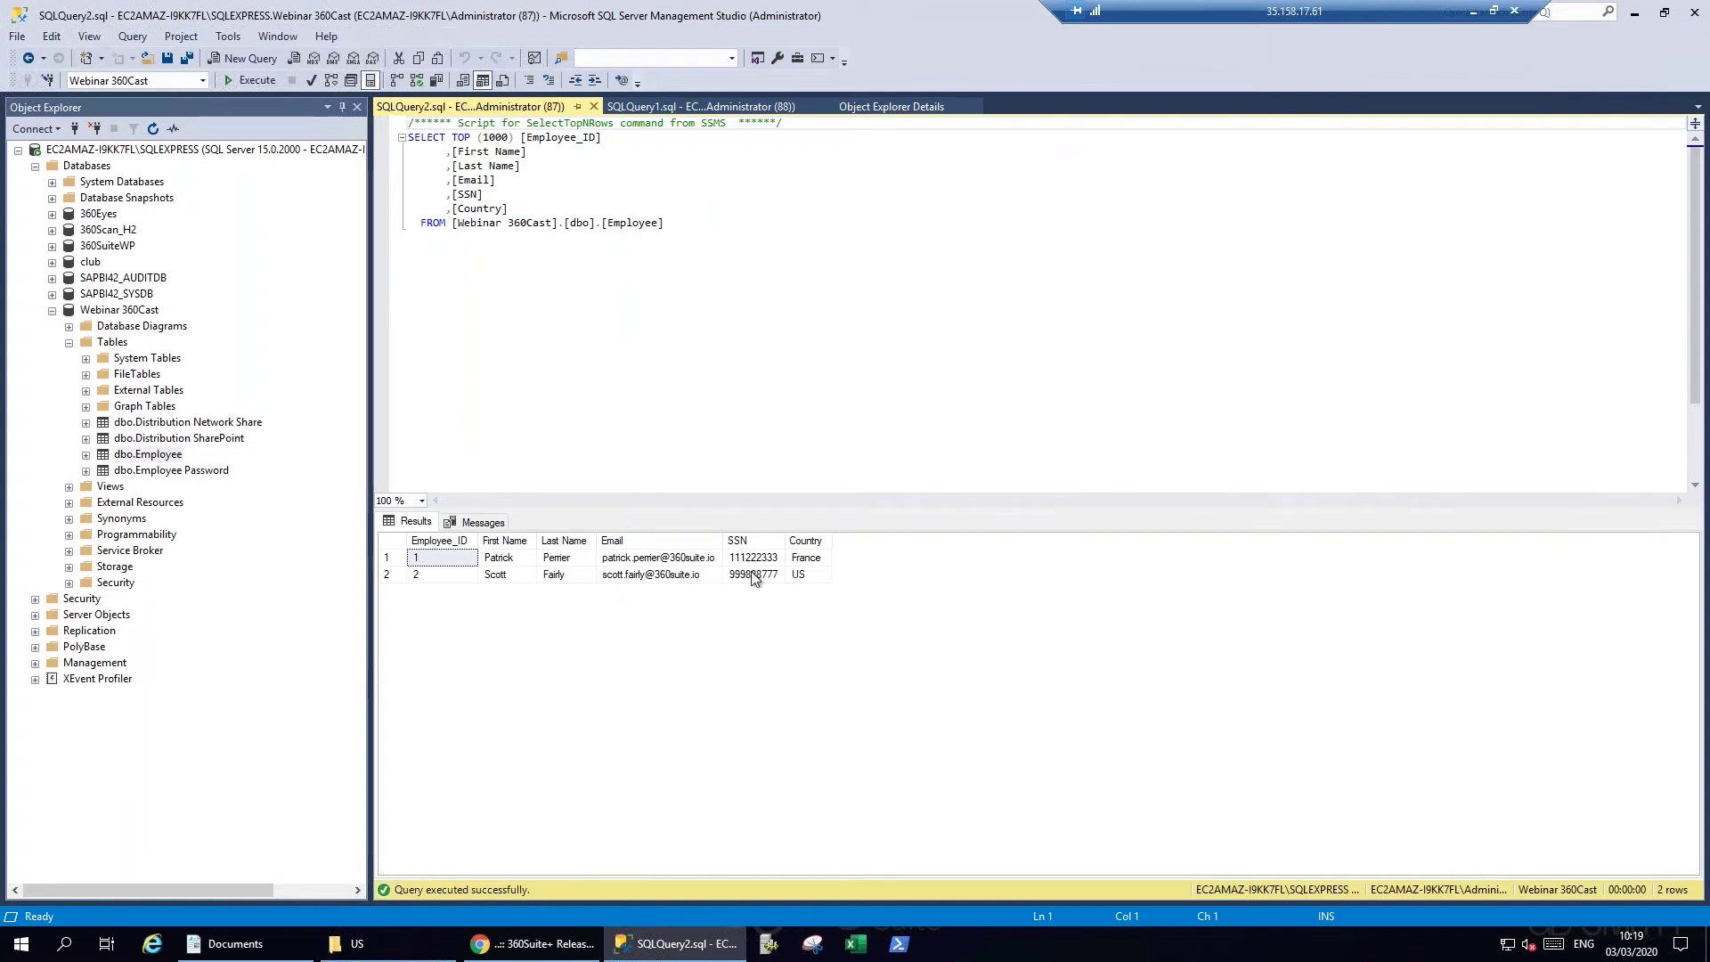
click(814, 565)
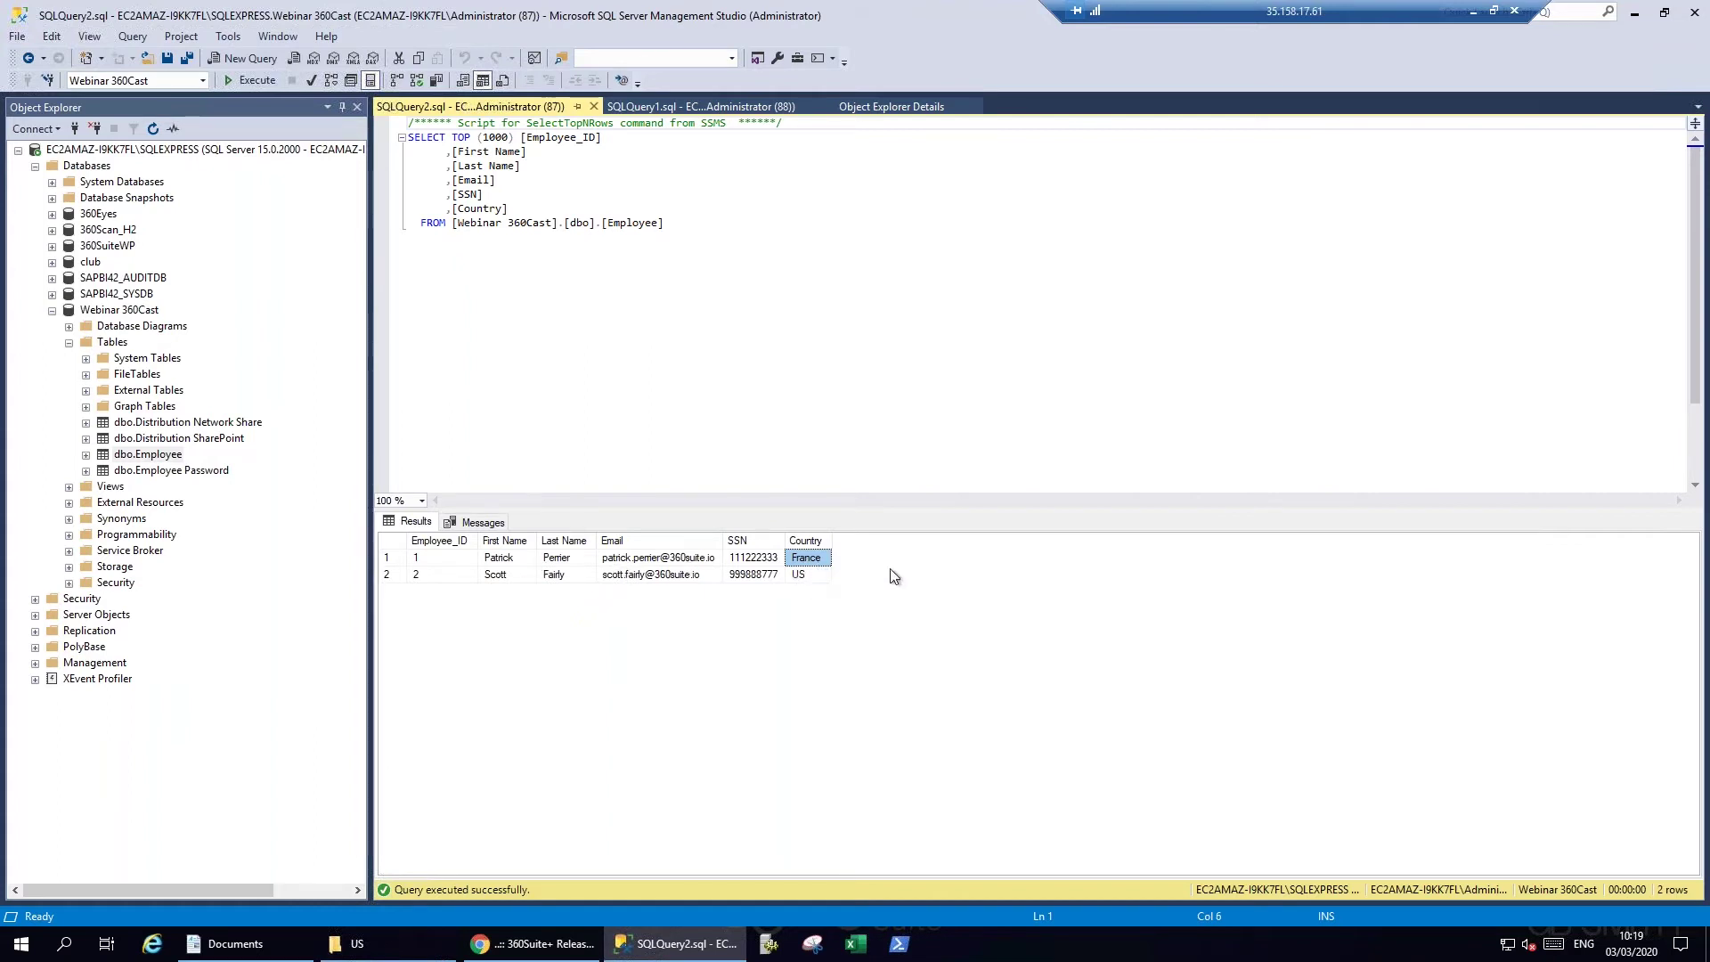
click(815, 583)
click(742, 578)
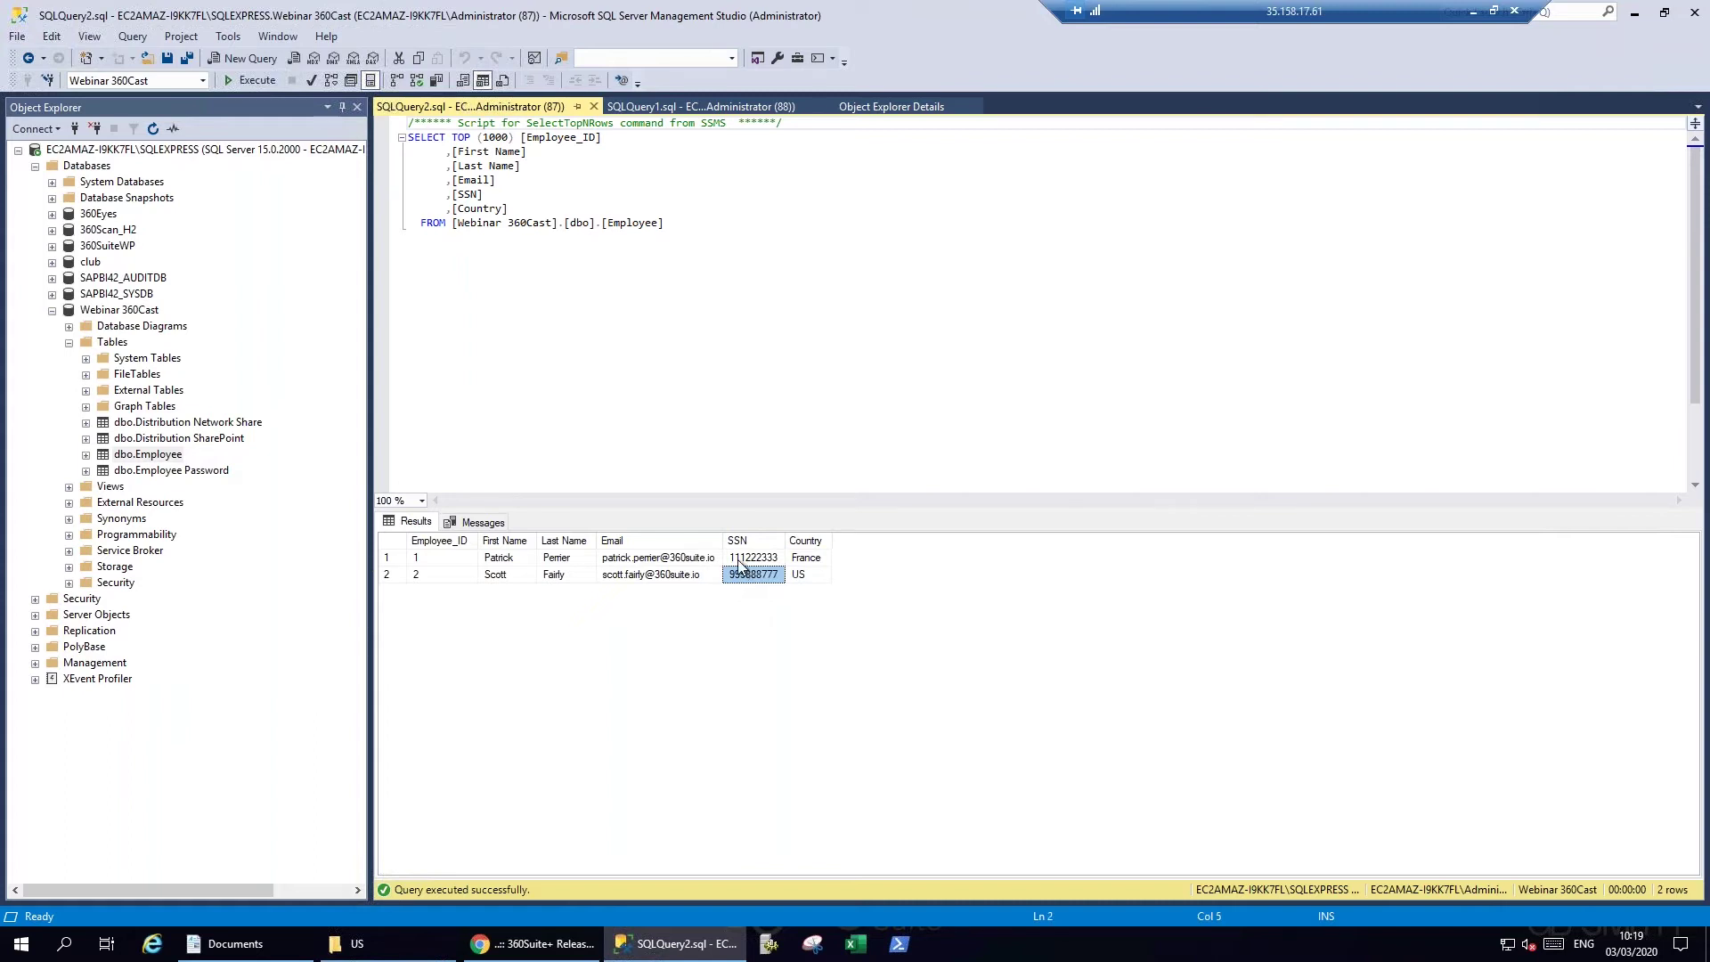
click(741, 561)
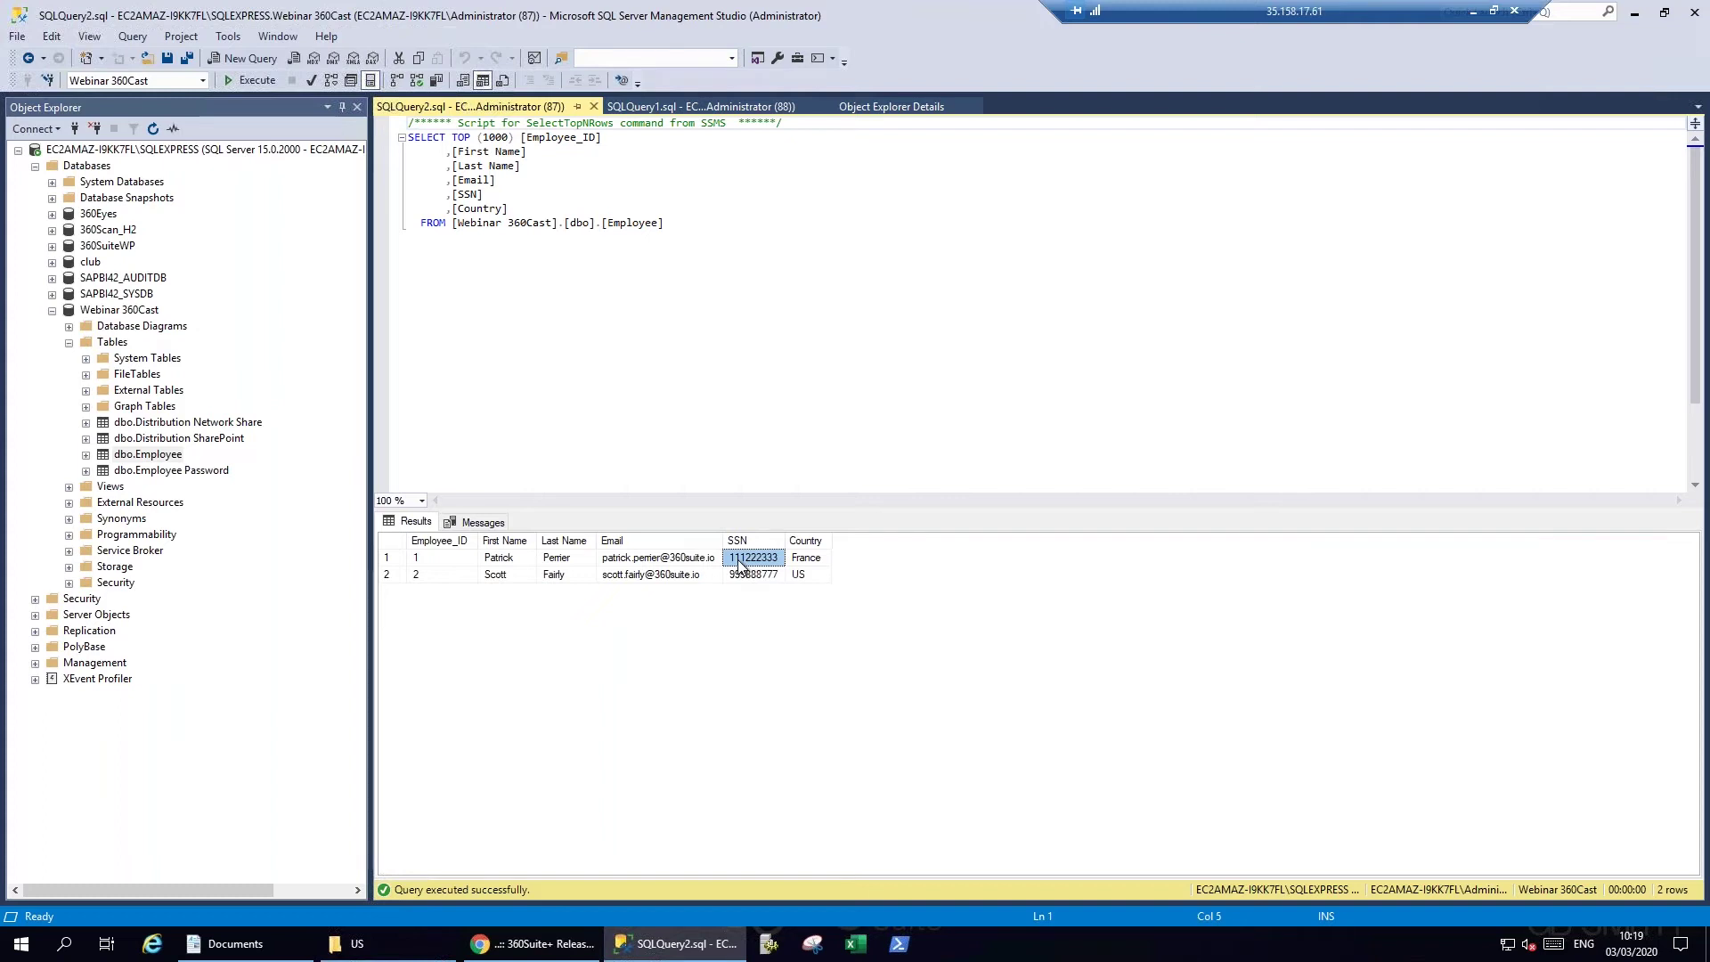
drag(785, 541, 837, 540)
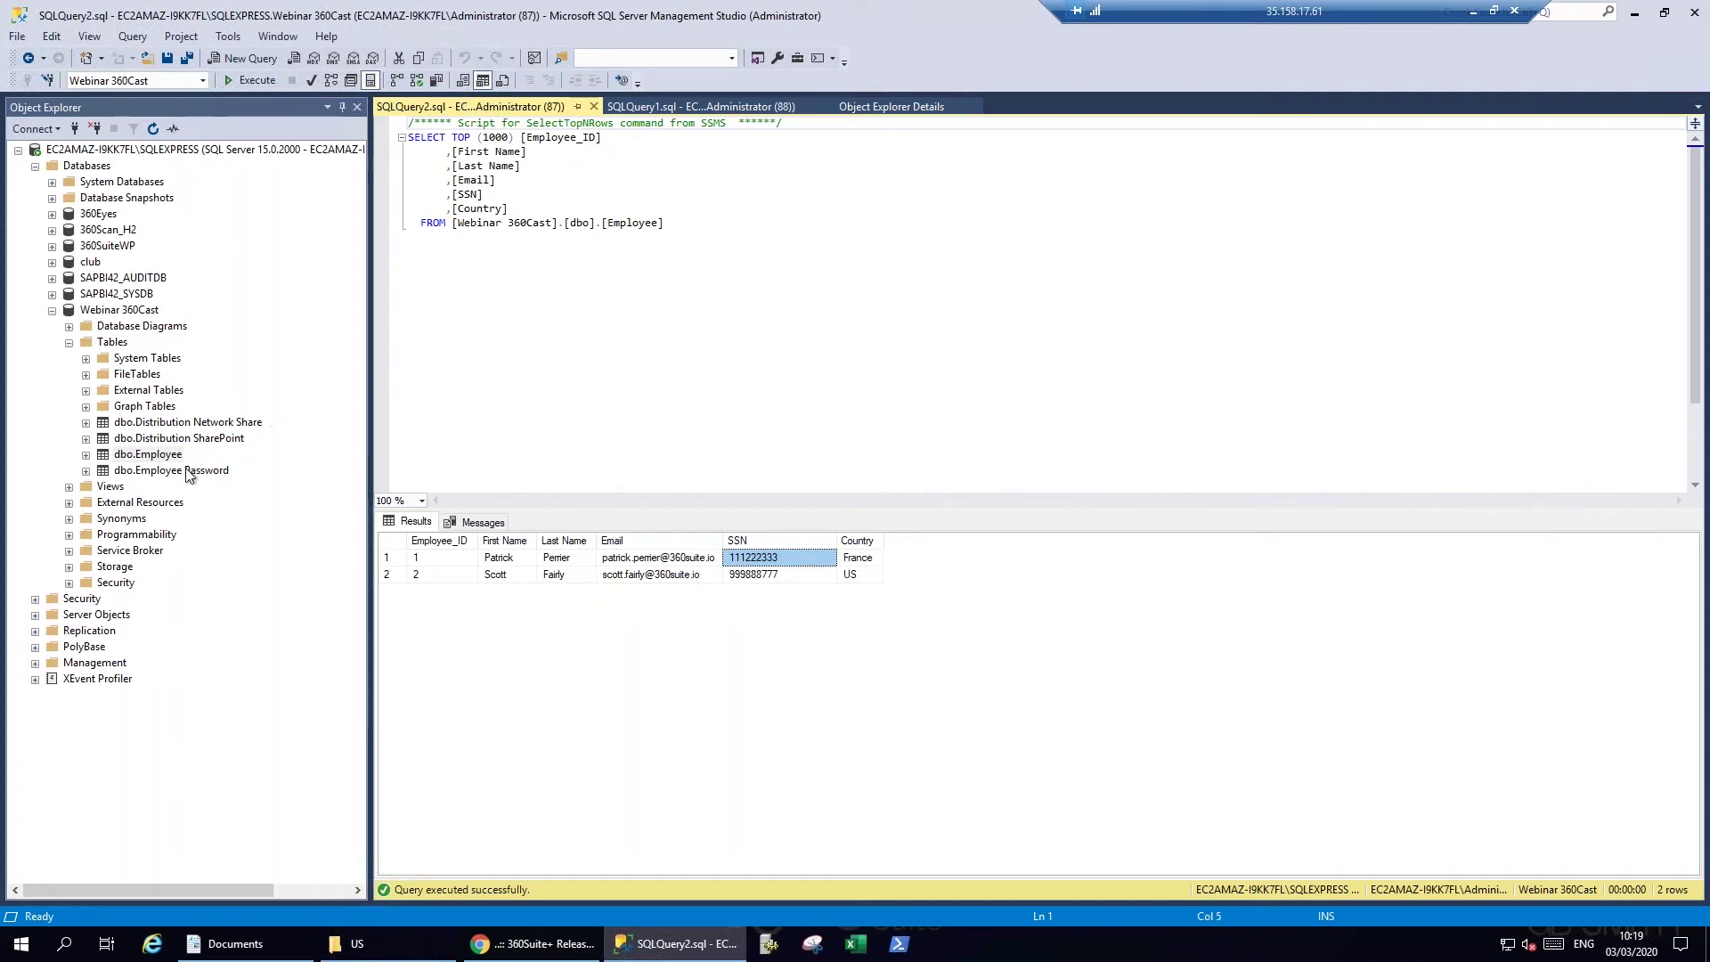
Query the top 1000 rows of dbo.Employee Password and examine the encoded password of each employee.
right_click(172, 473)
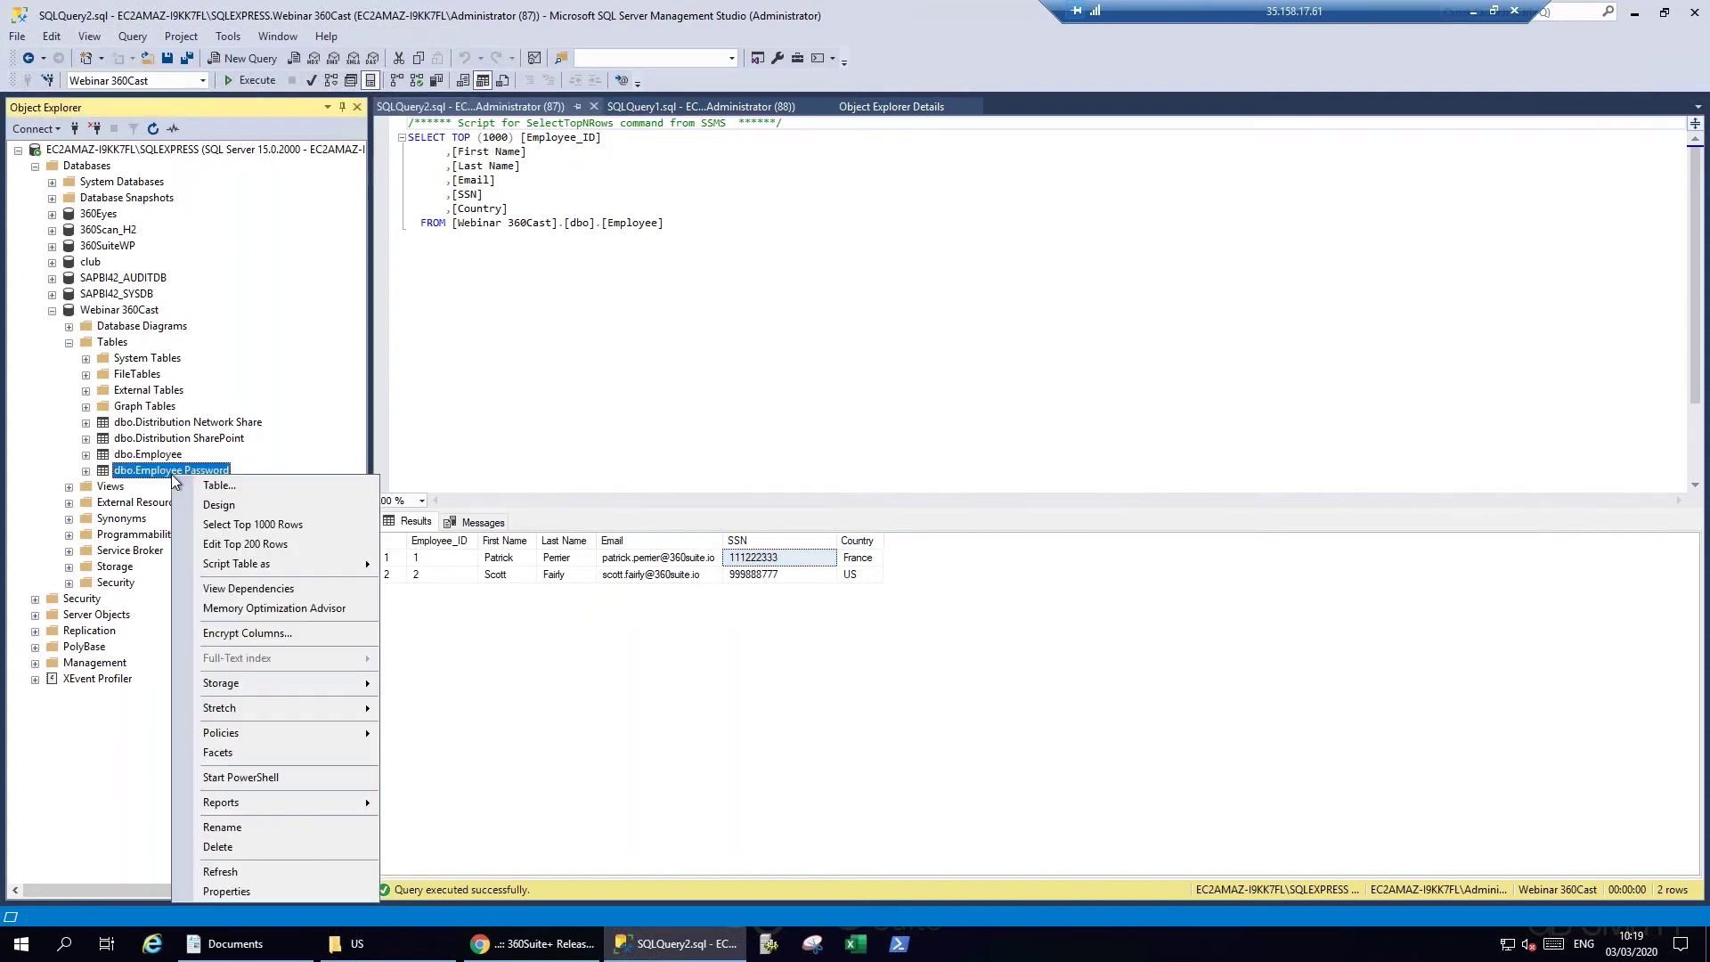
click(252, 525)
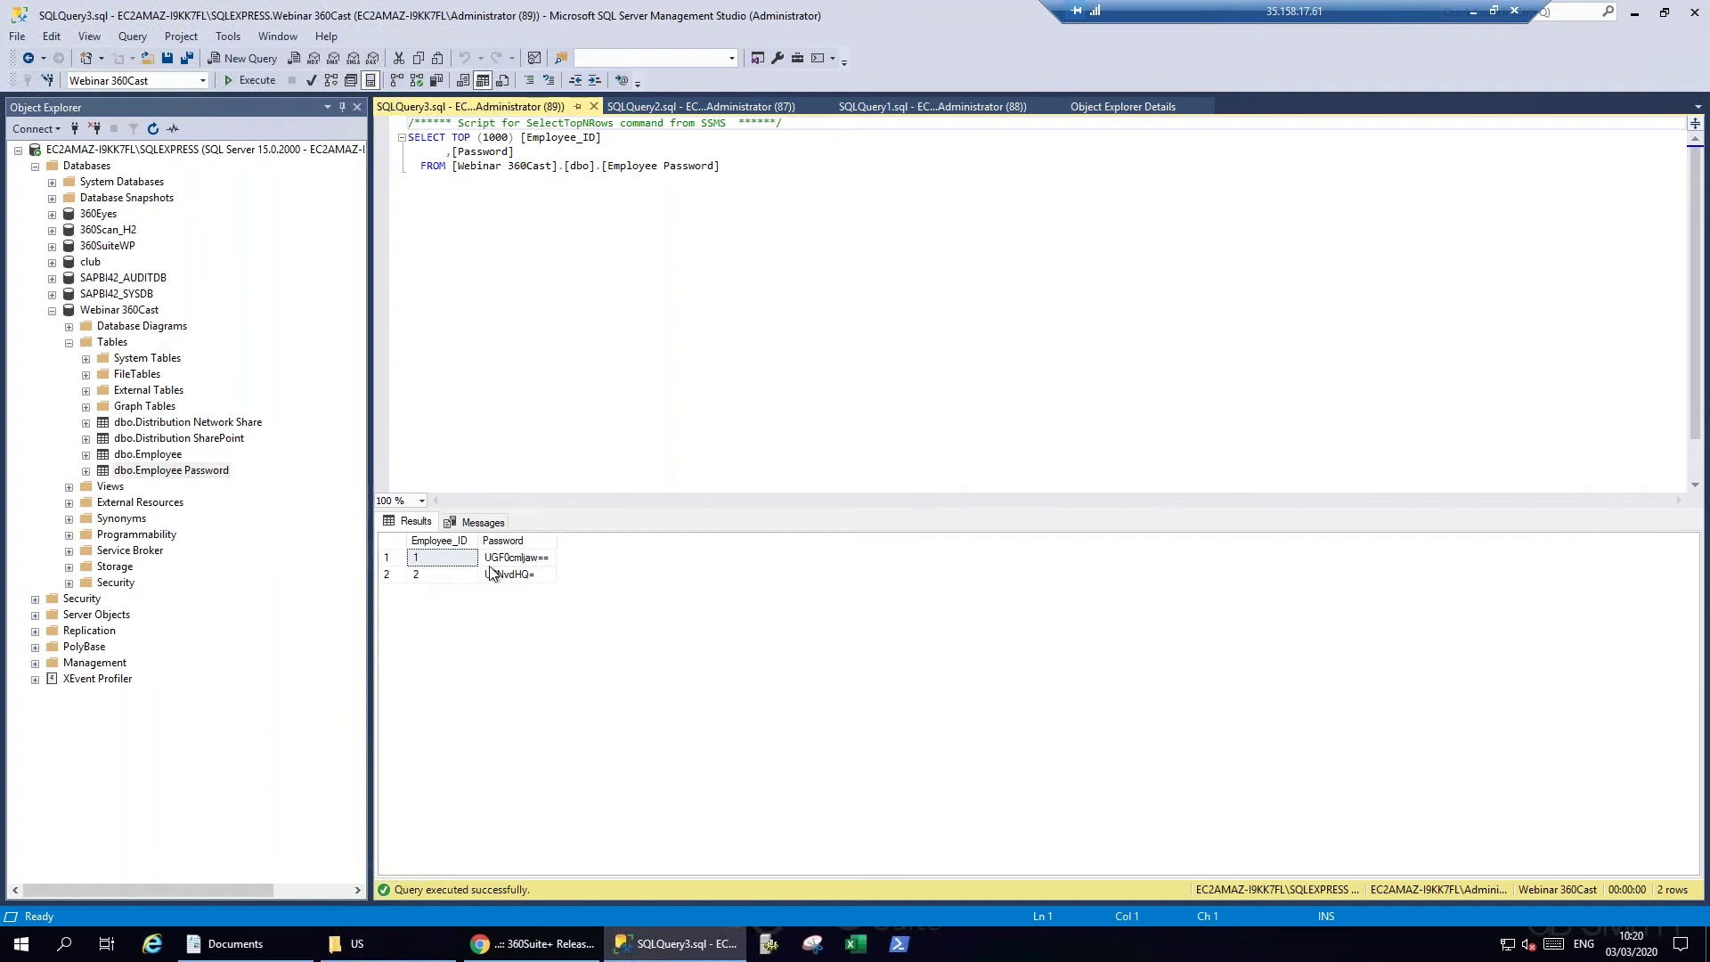
click(543, 561)
click(543, 576)
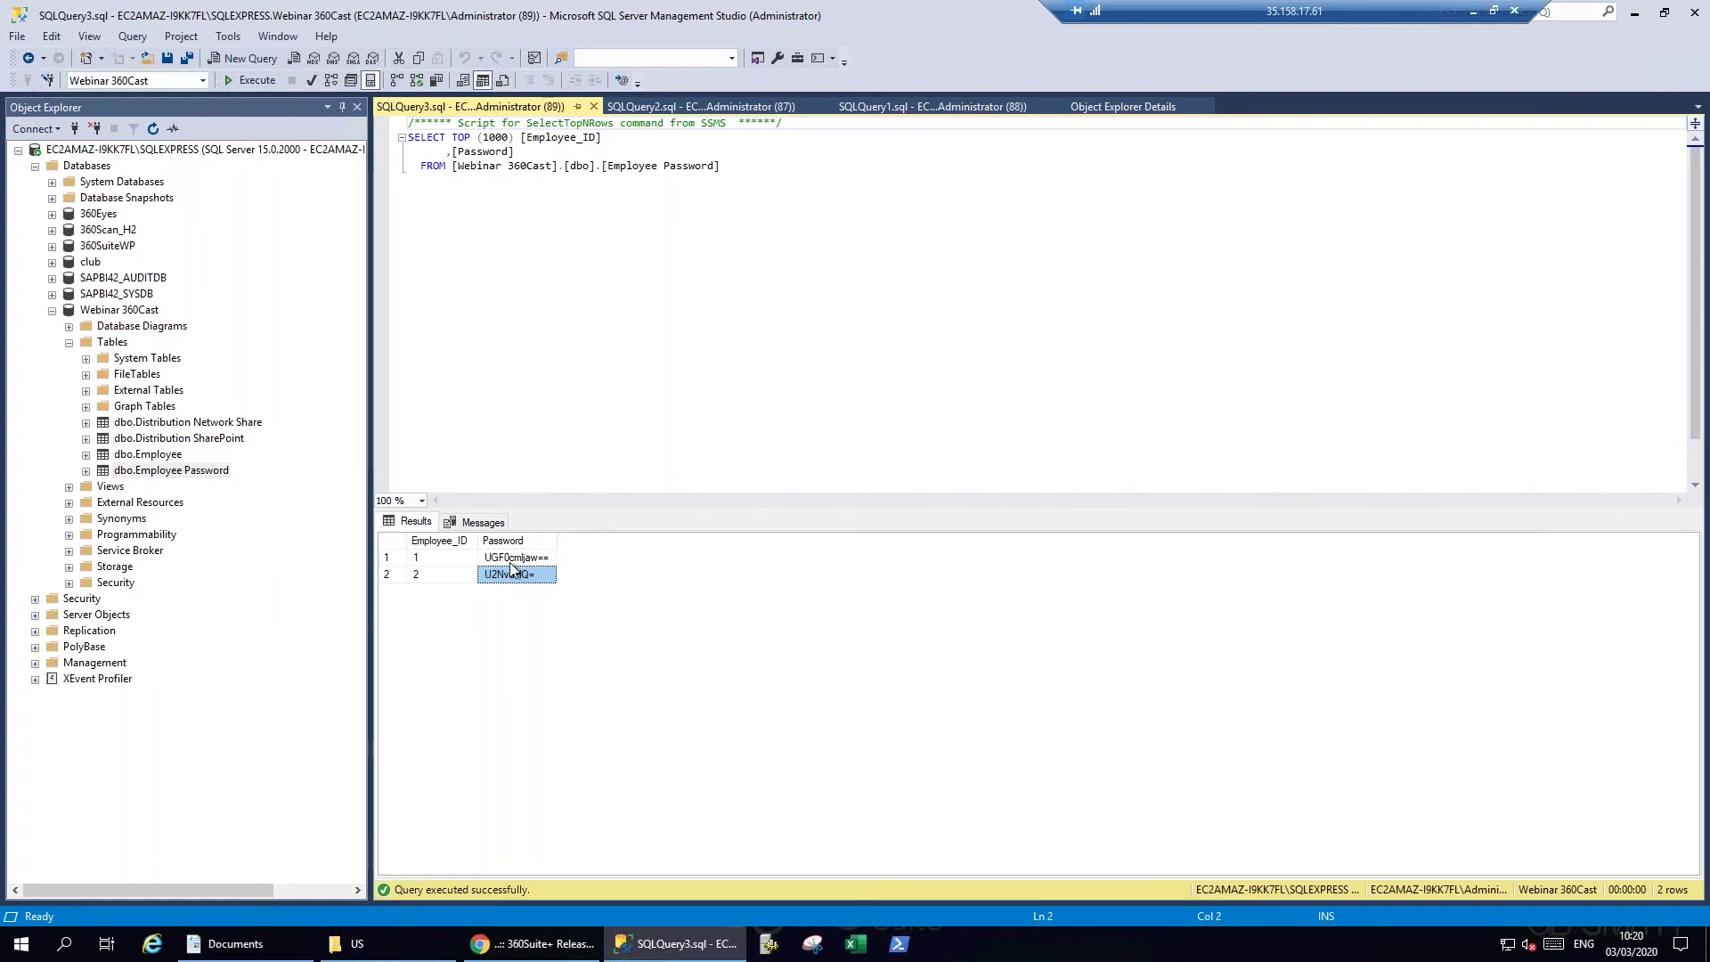
Query the top 1000 rows of dbo.Distribution Network Share and examine the France row's employee ID, destination, format and META_Title.
right_click(133, 428)
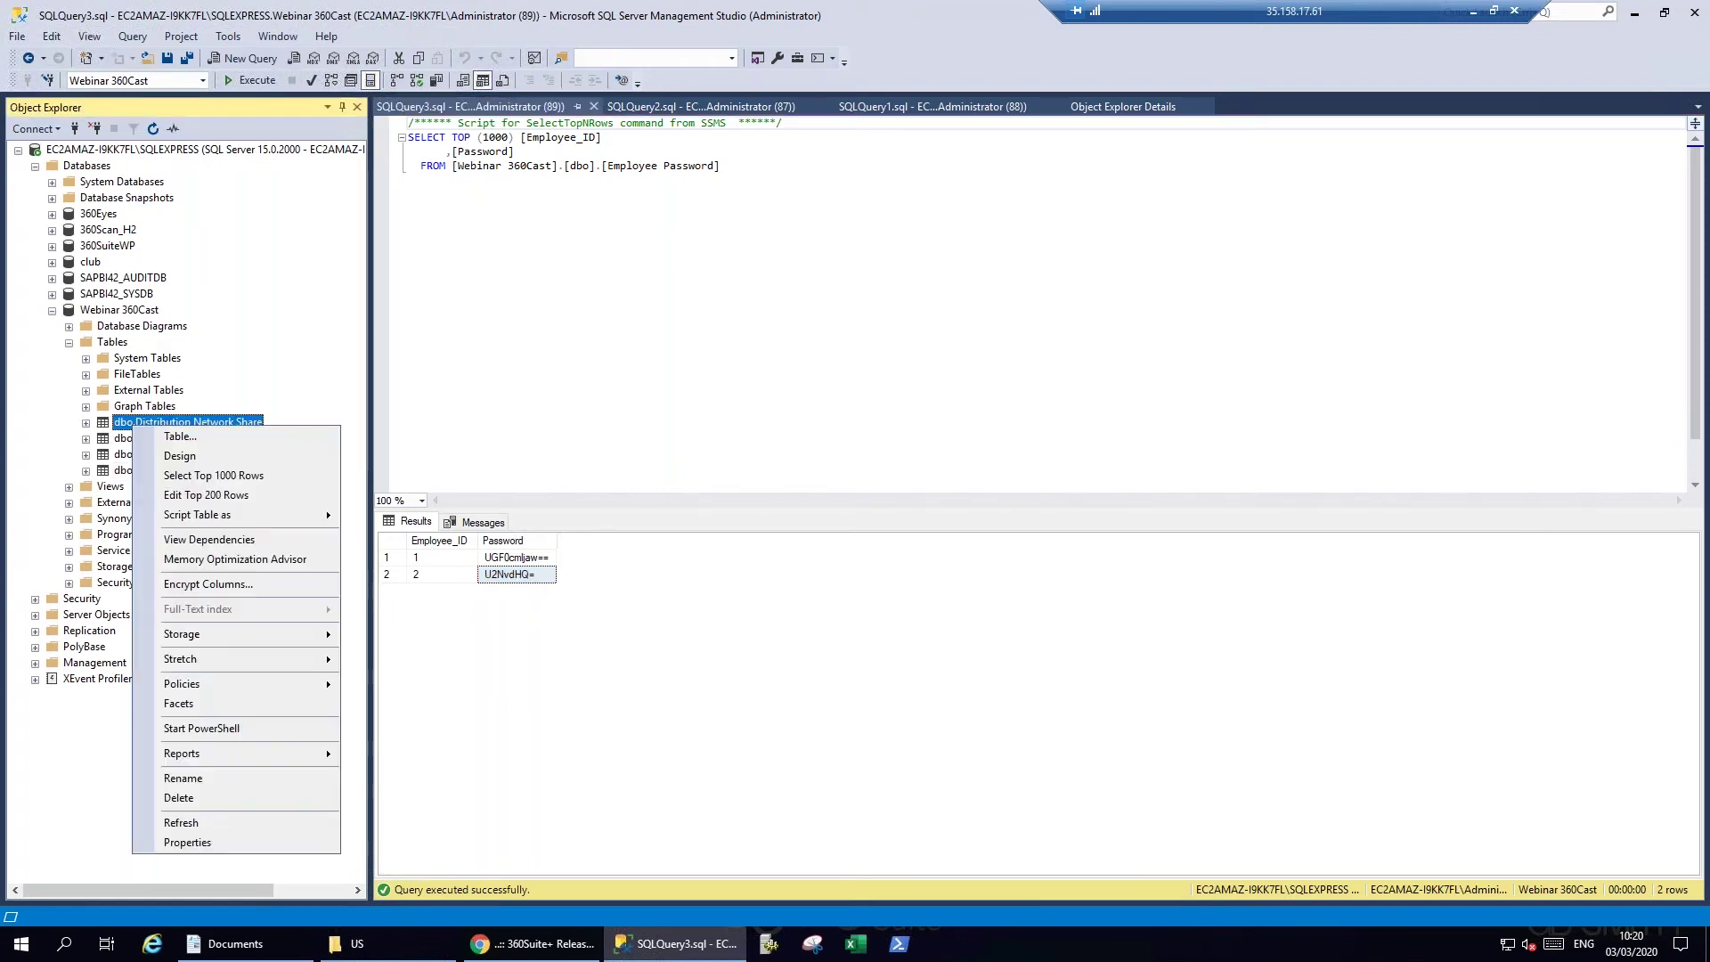
click(212, 481)
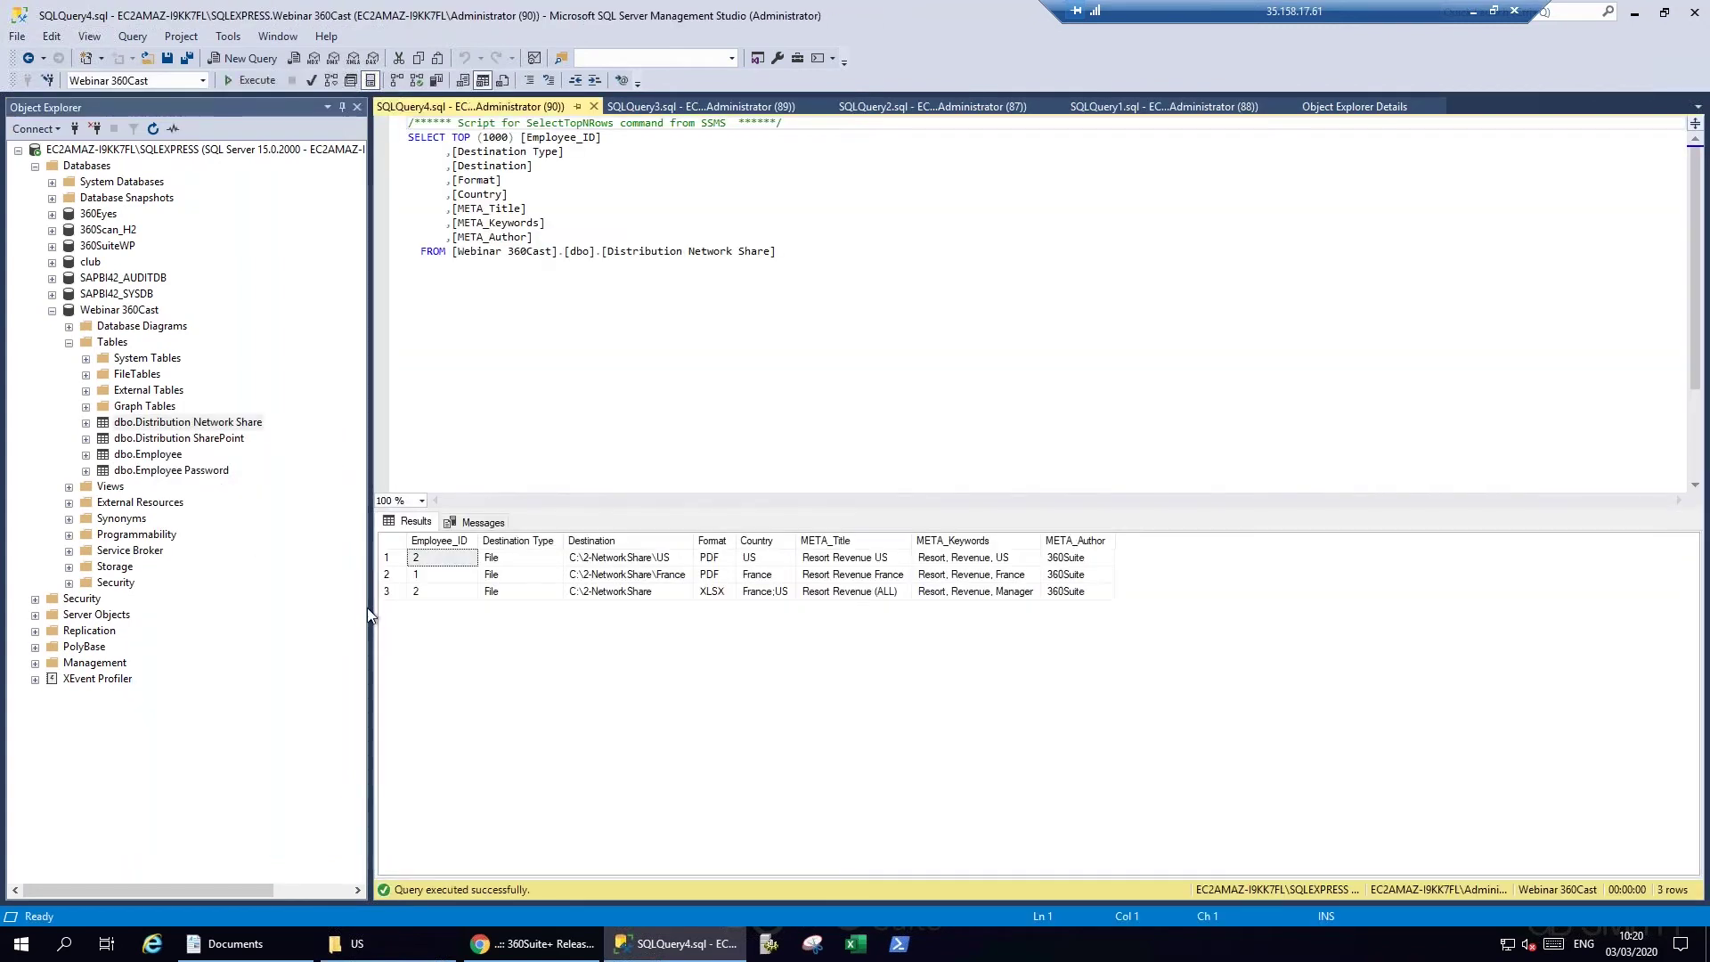
click(436, 577)
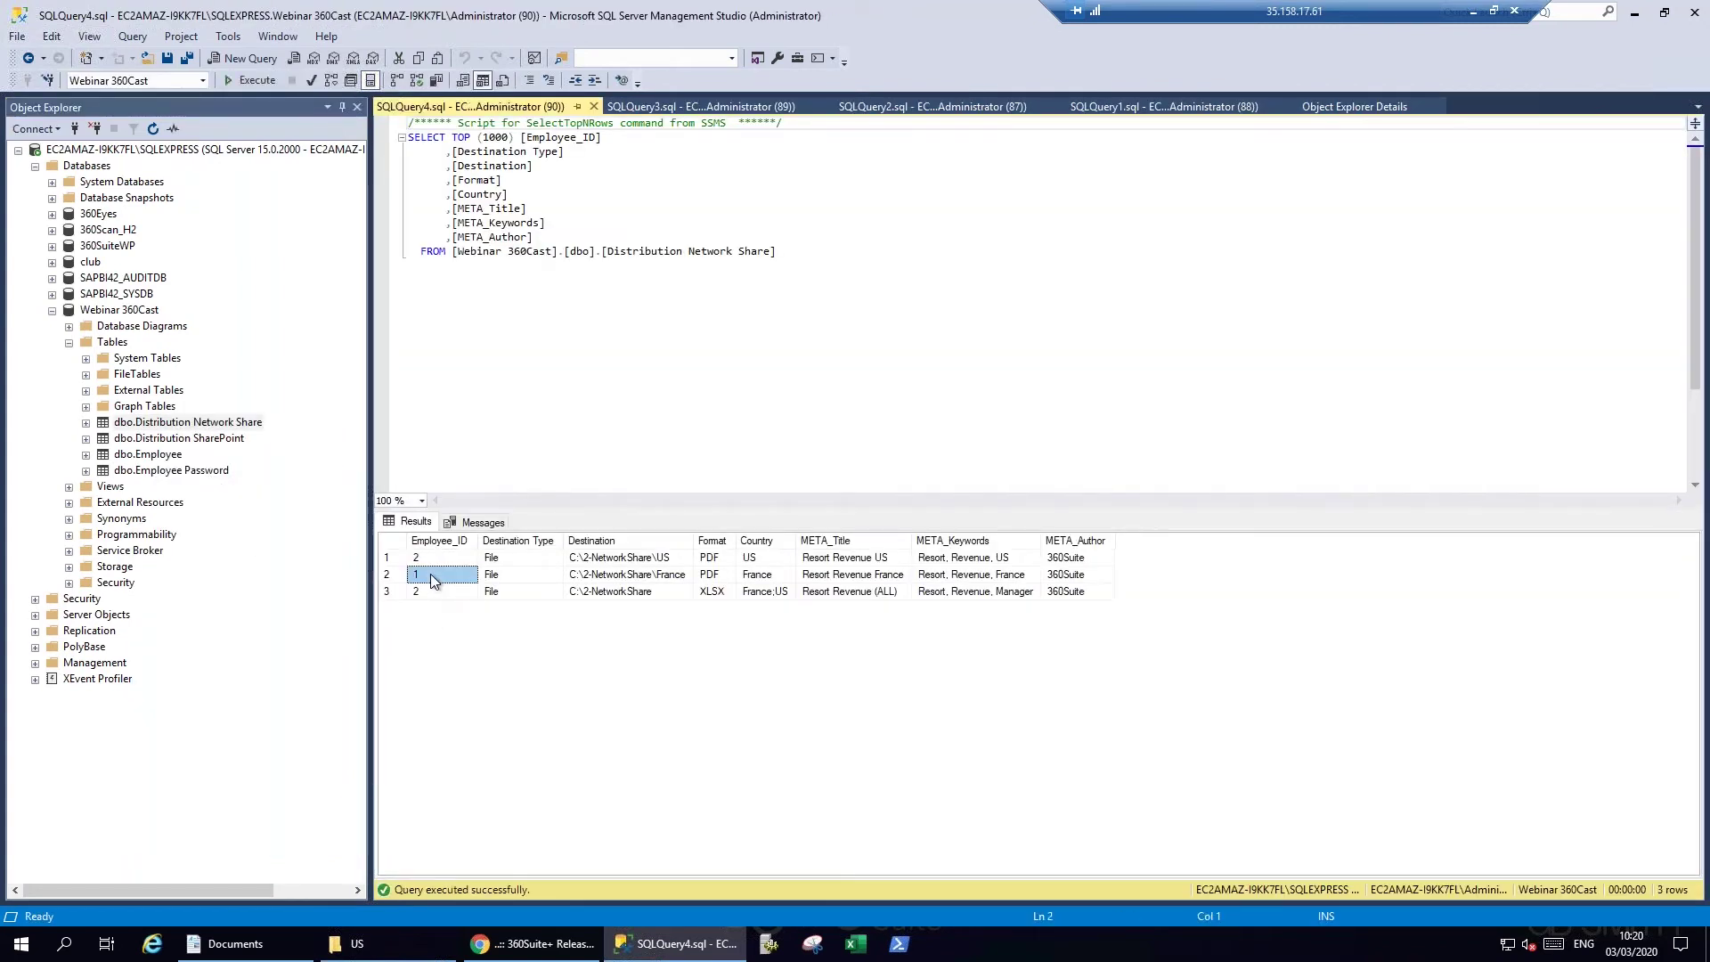
click(644, 579)
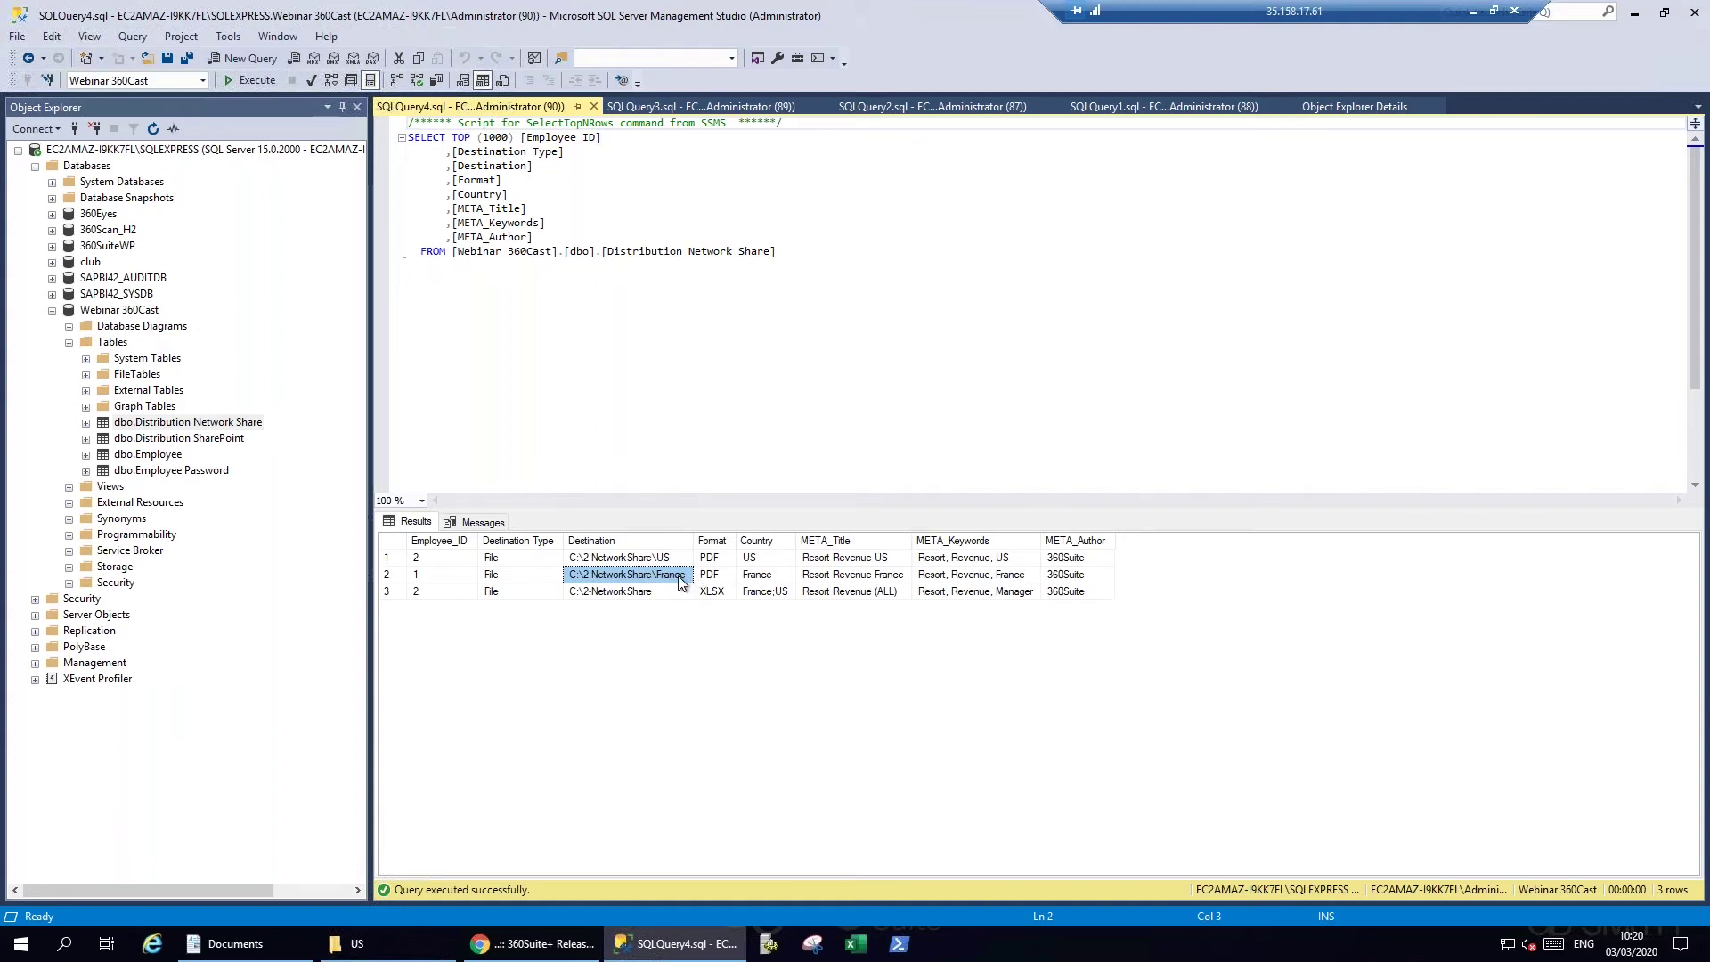
click(713, 578)
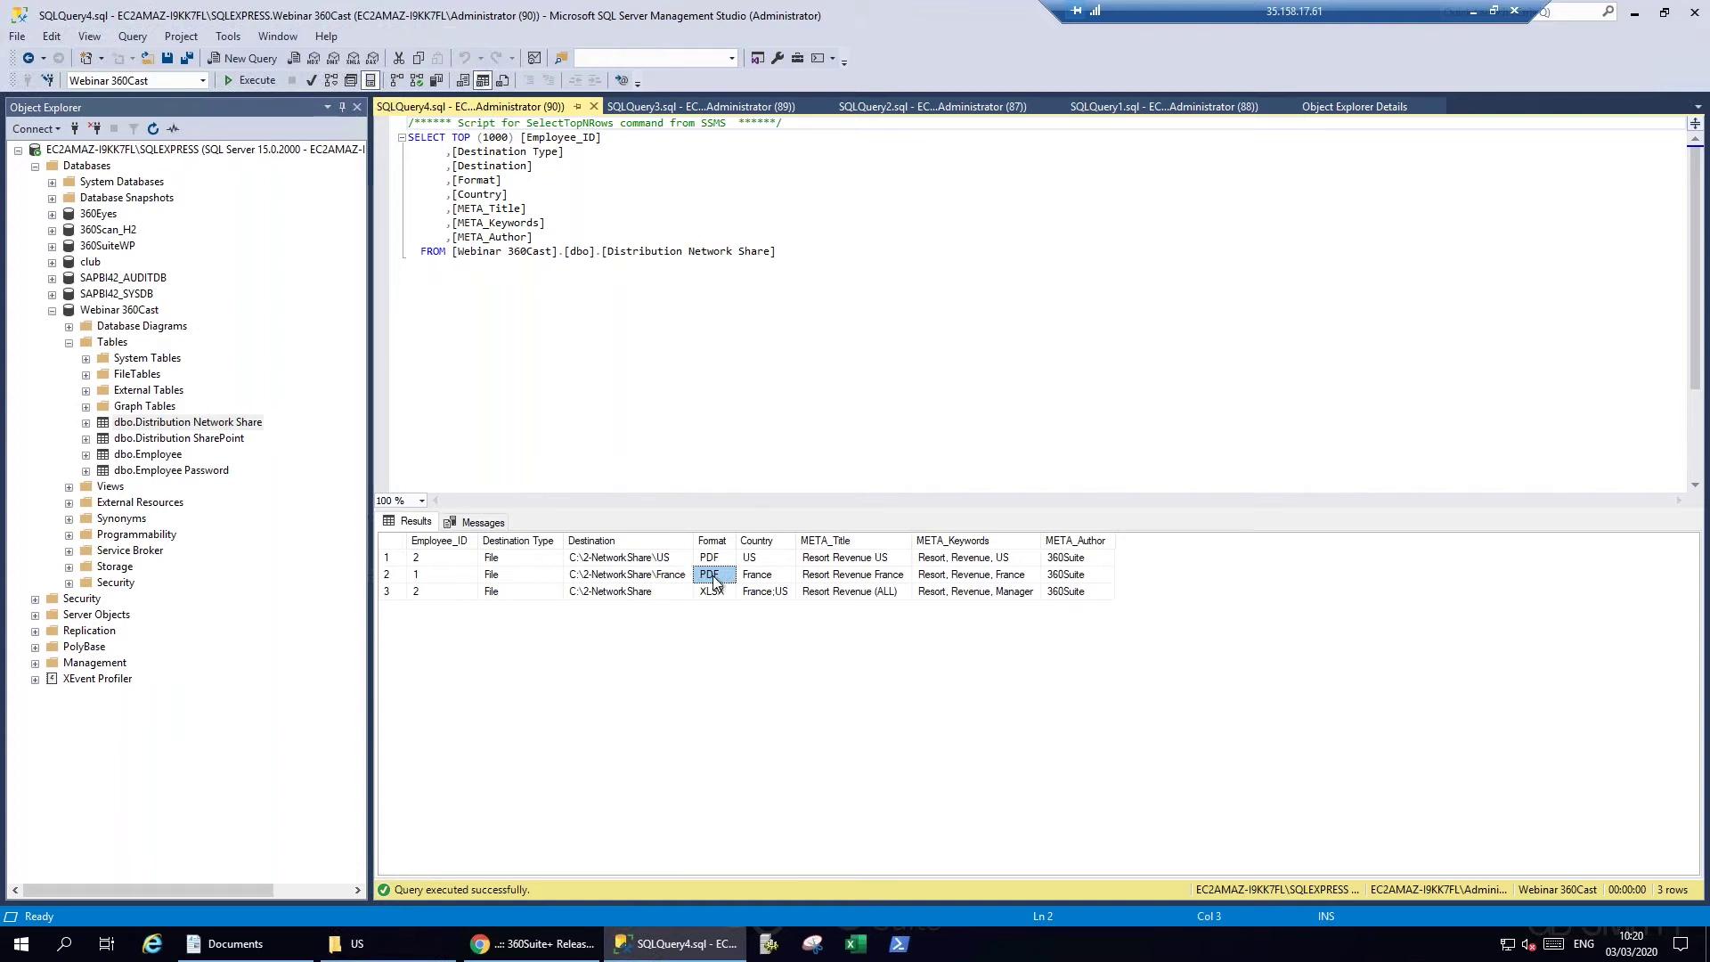
click(846, 579)
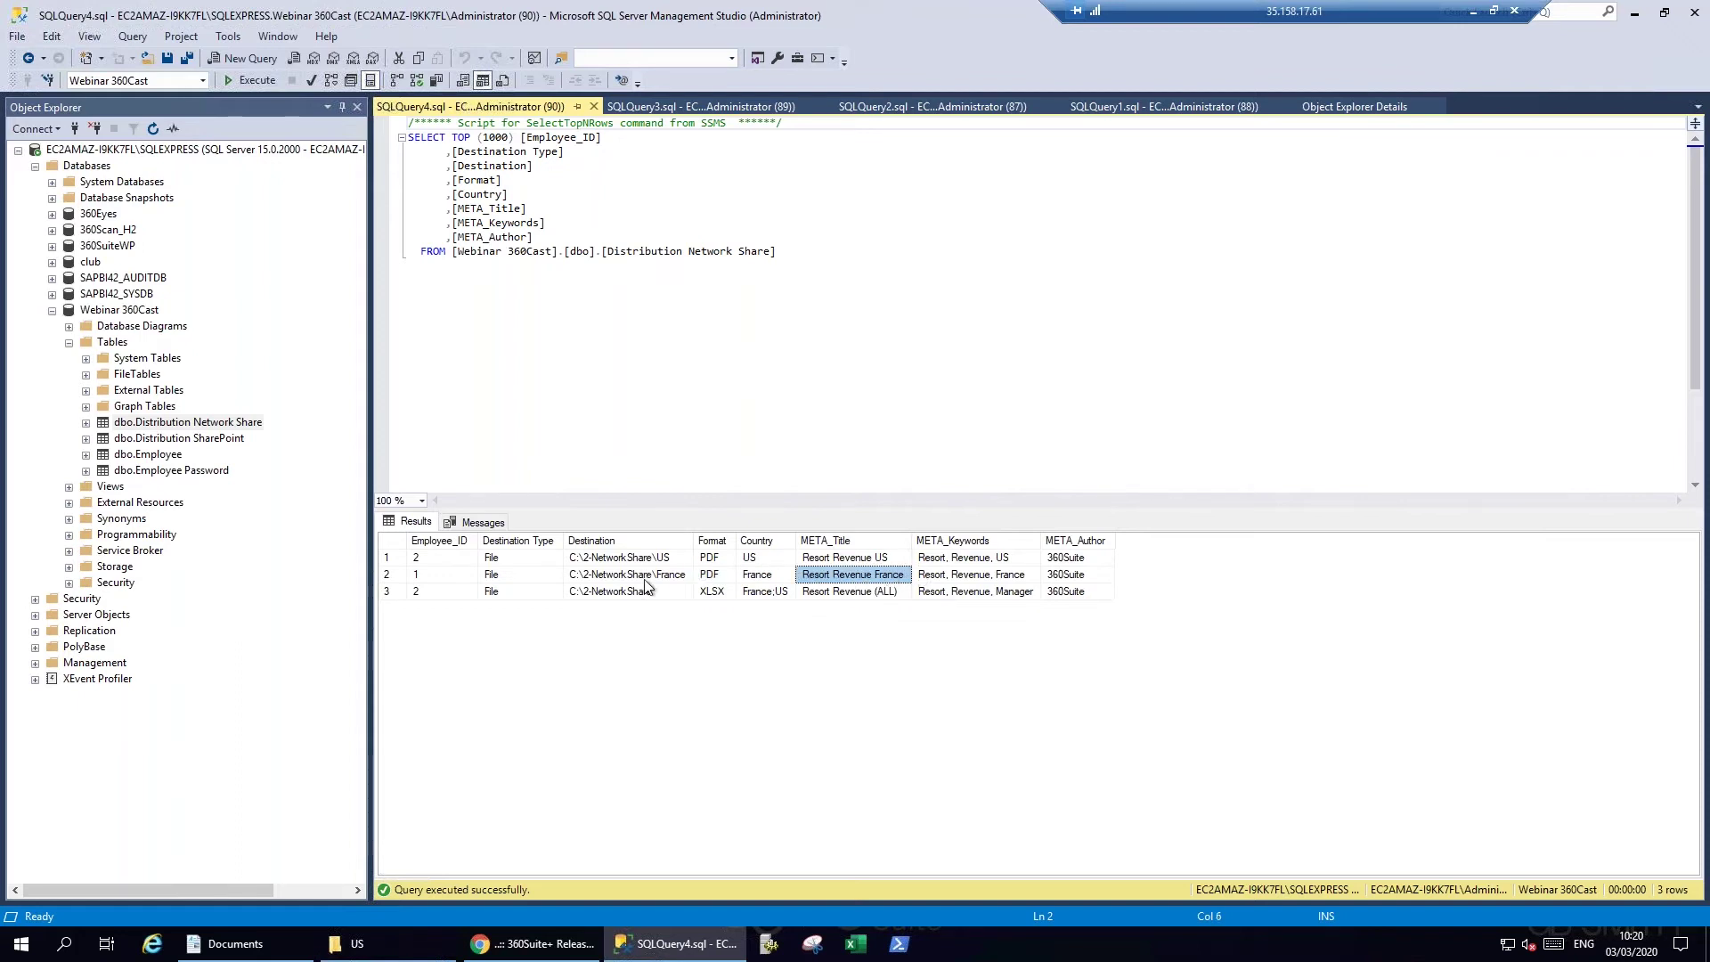
Examine the employee ID, format and country of the US and France;US rows, the latter's destination, and the Destination Type values.
click(441, 559)
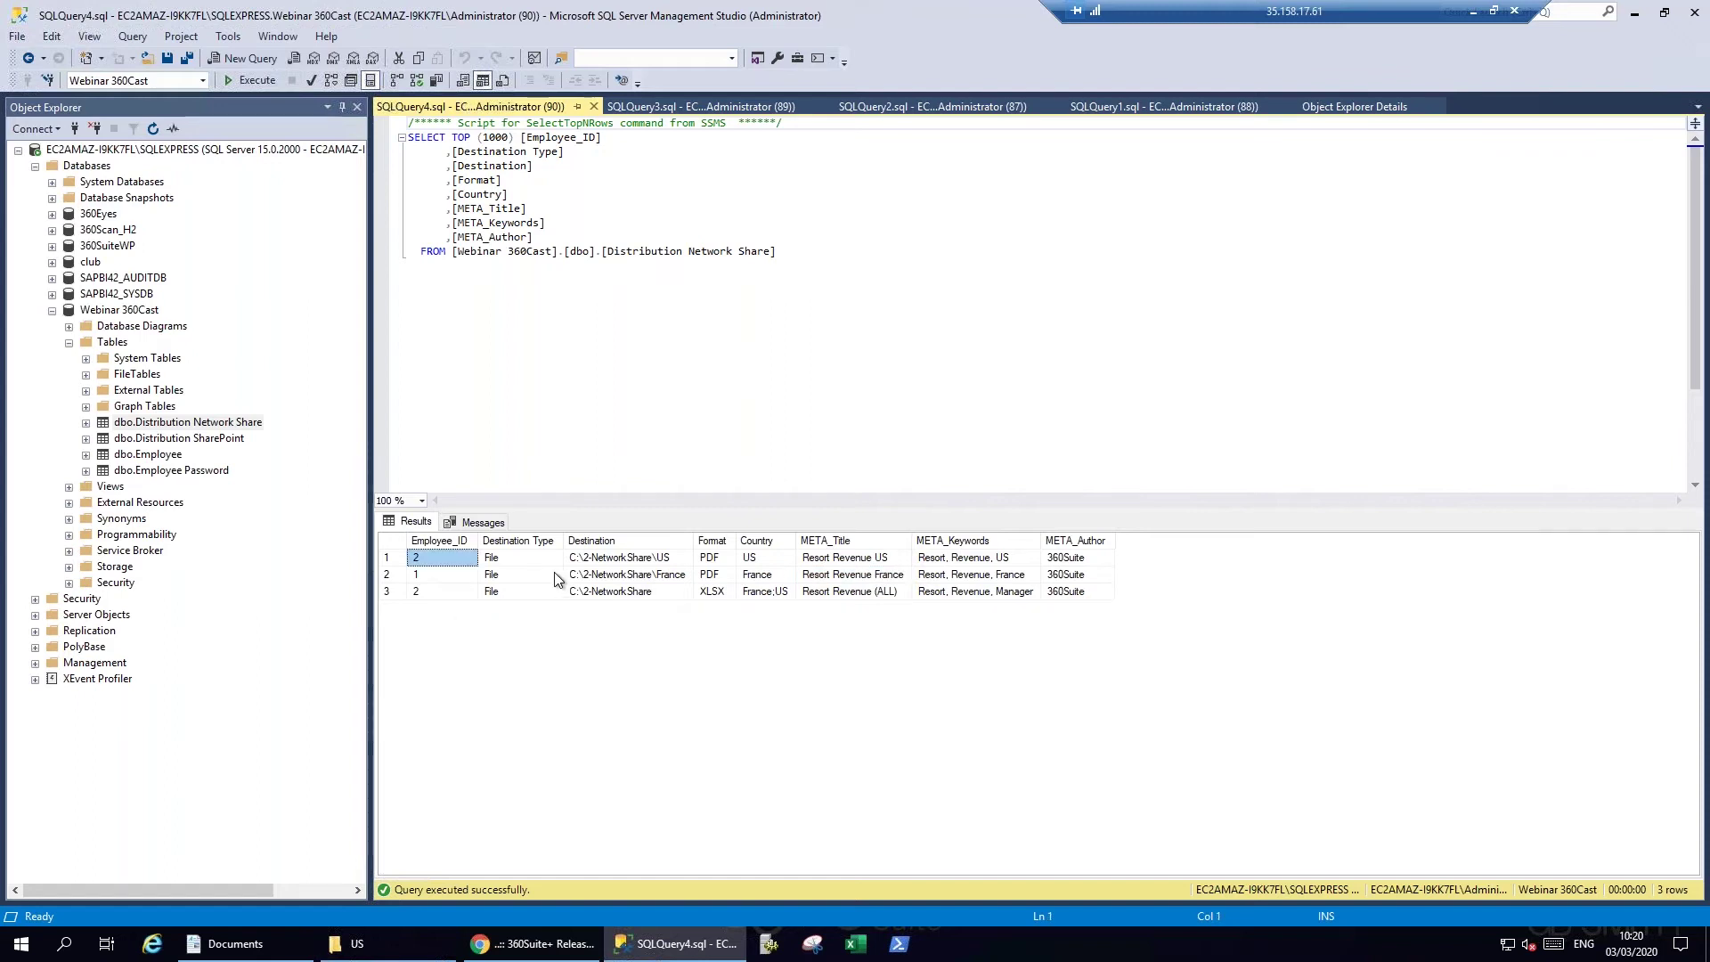
click(712, 561)
click(761, 561)
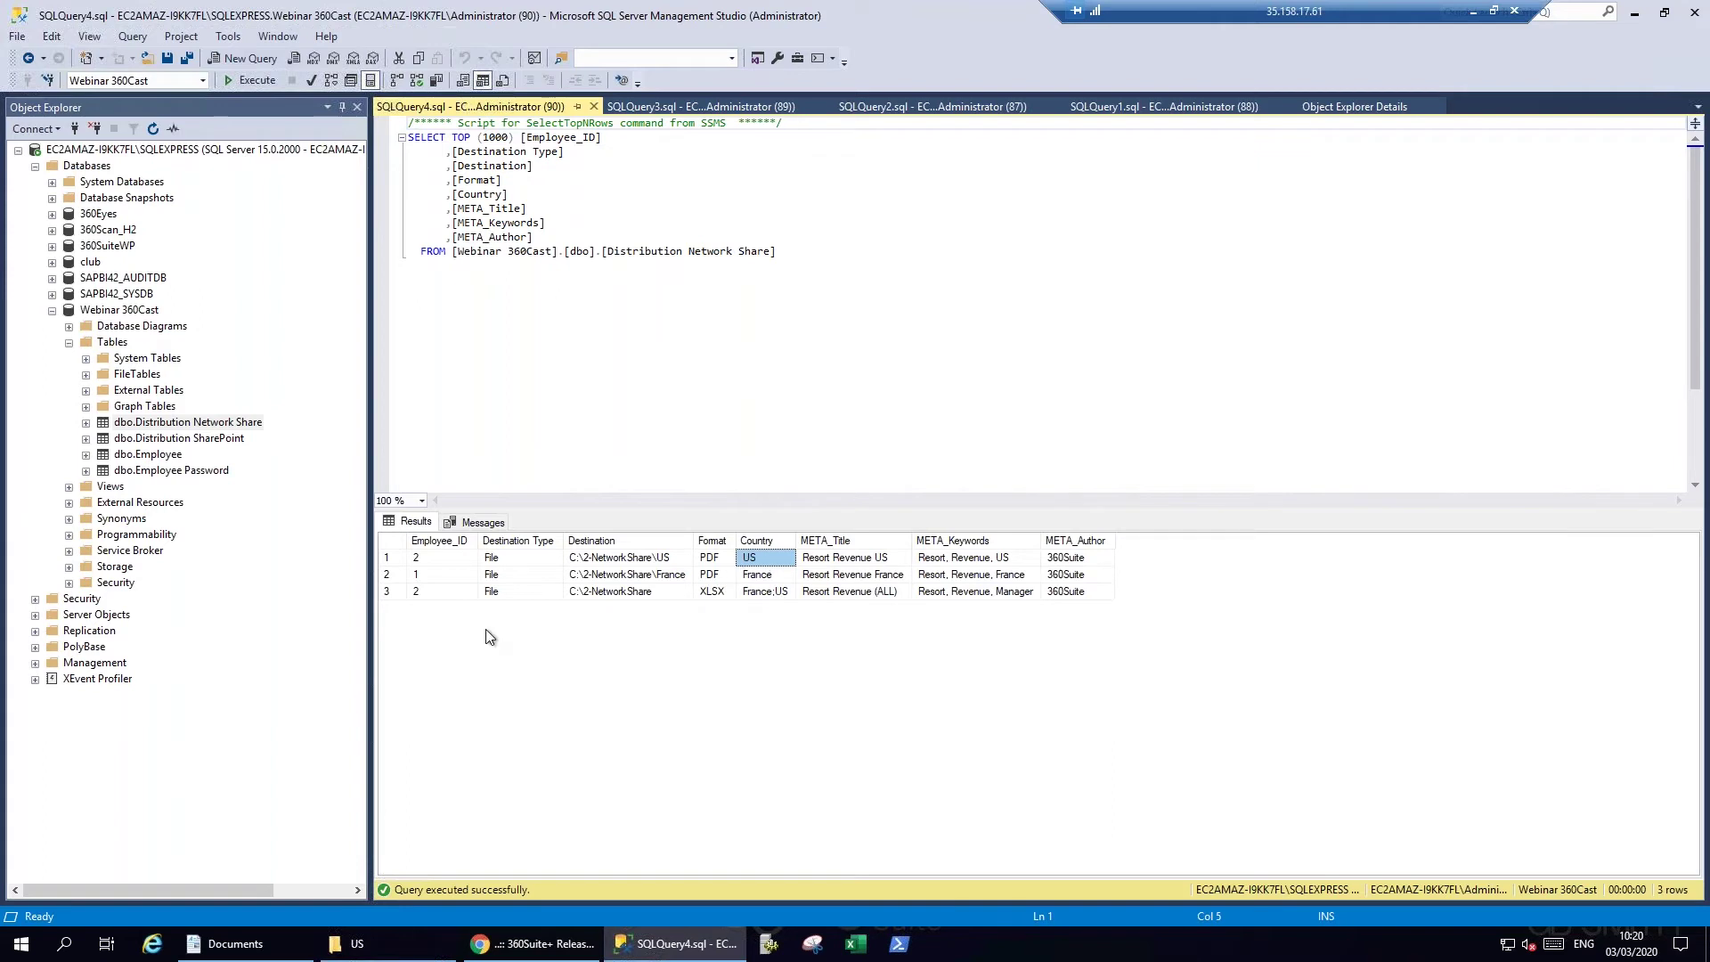
click(429, 592)
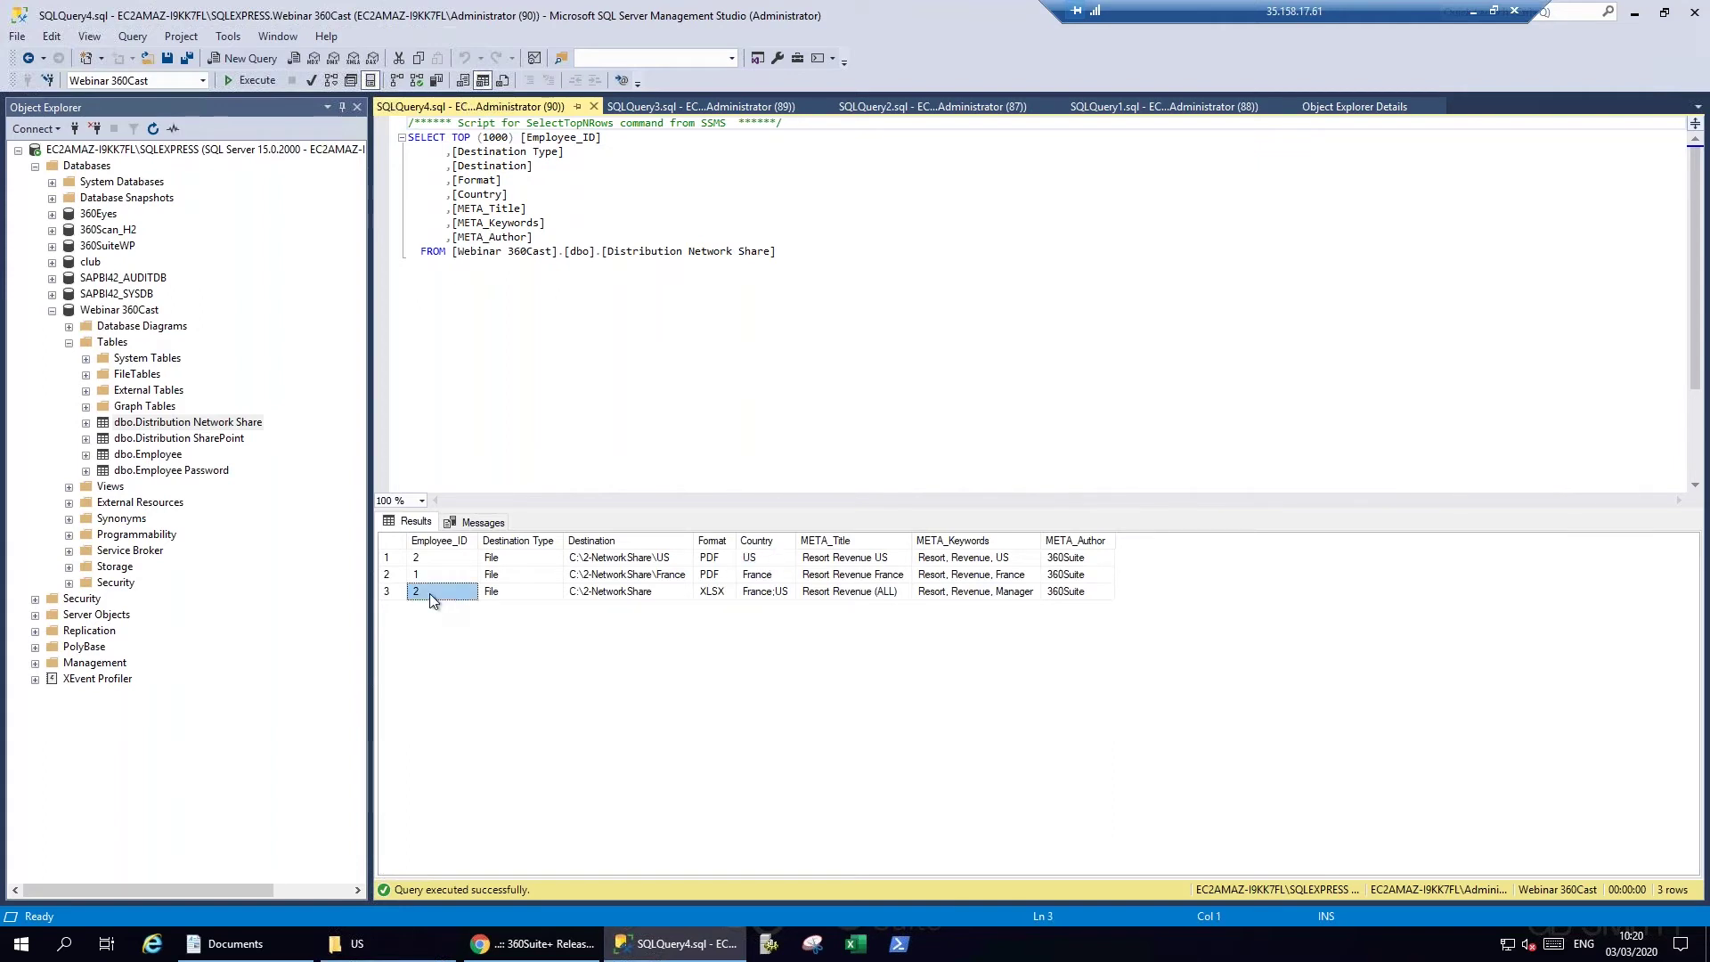
click(655, 592)
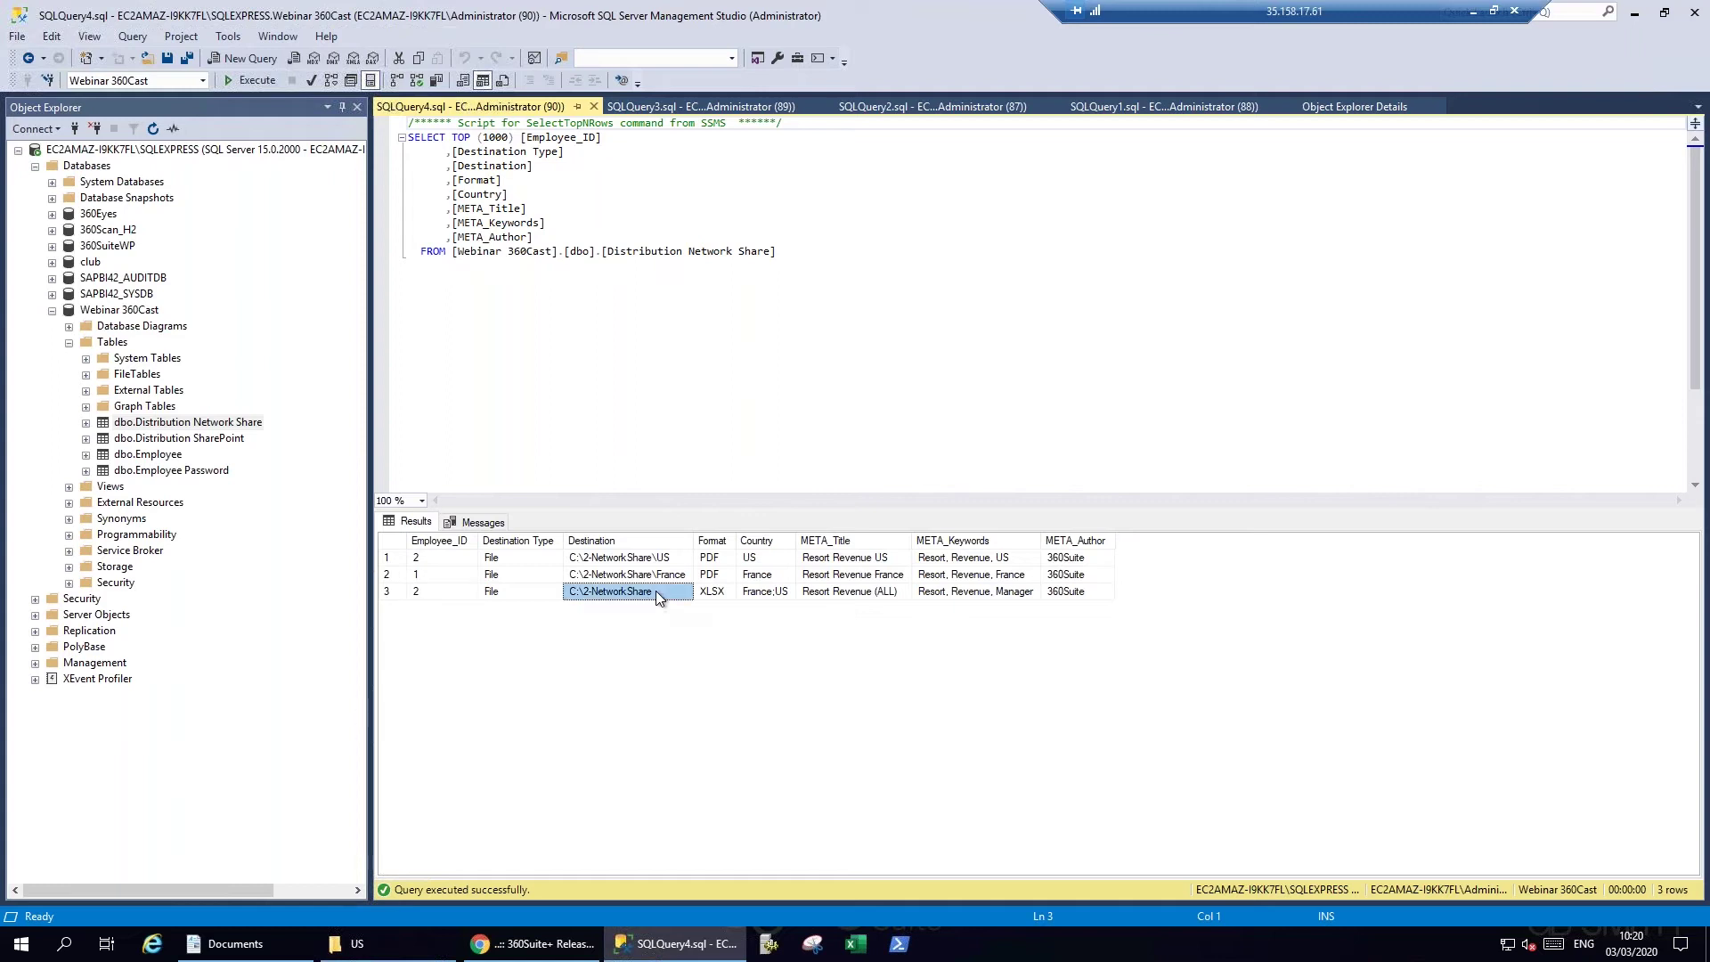
click(718, 592)
click(763, 593)
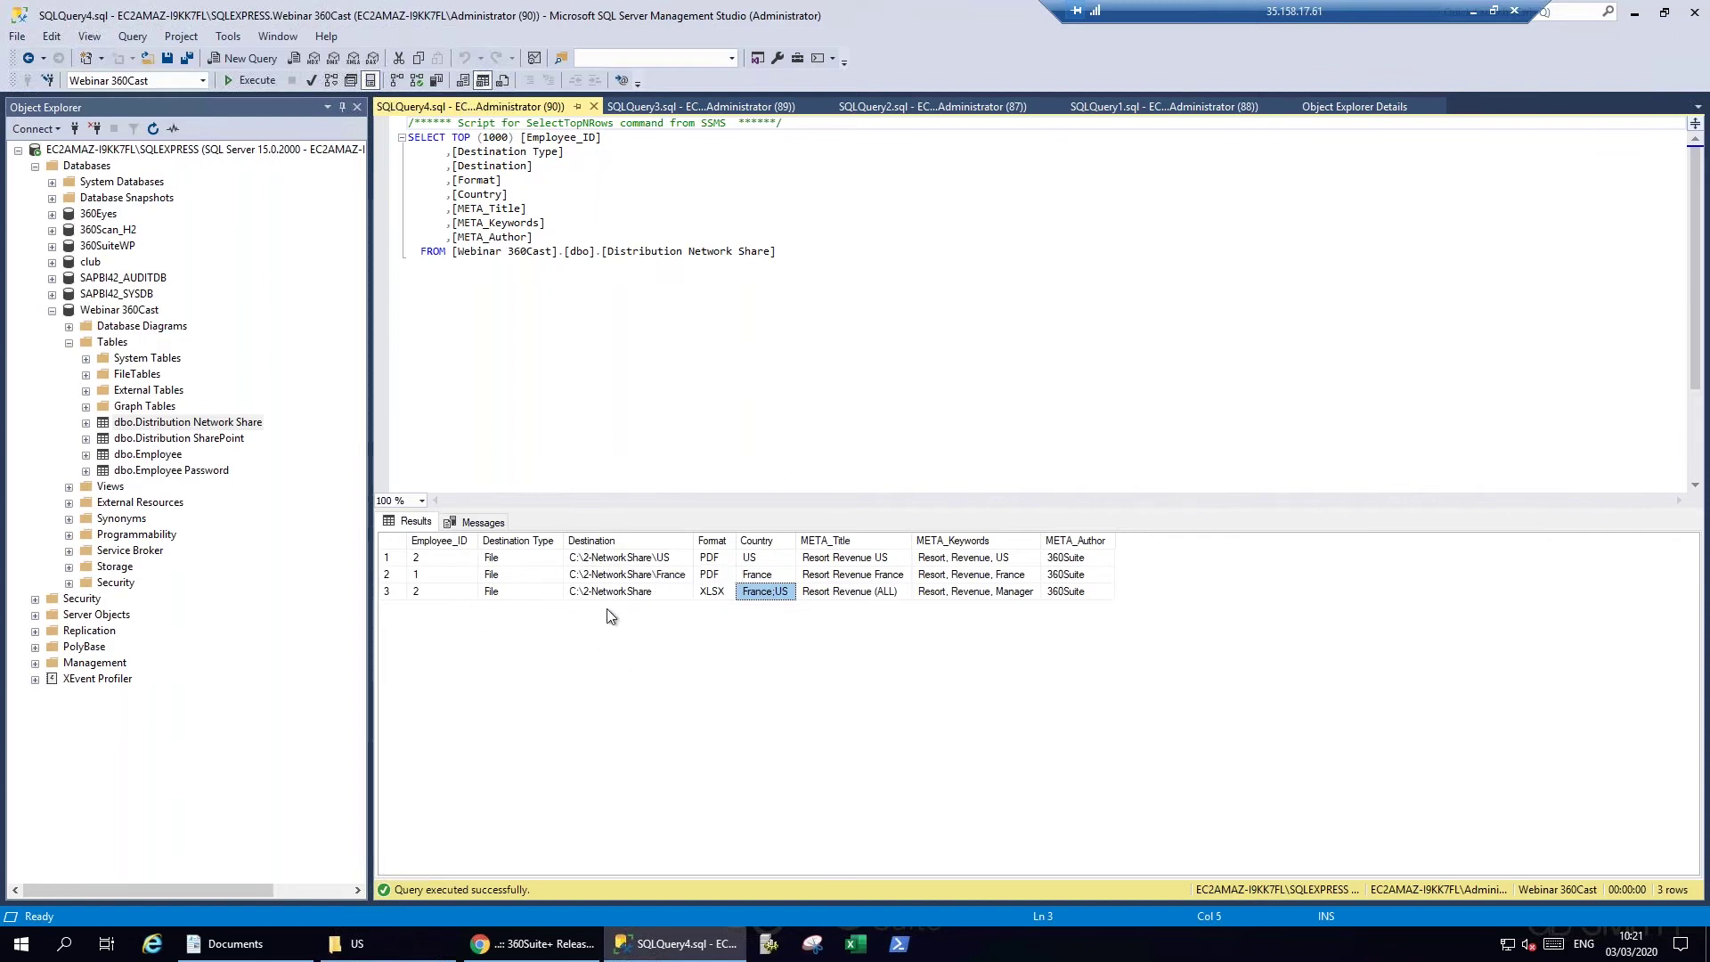
click(515, 559)
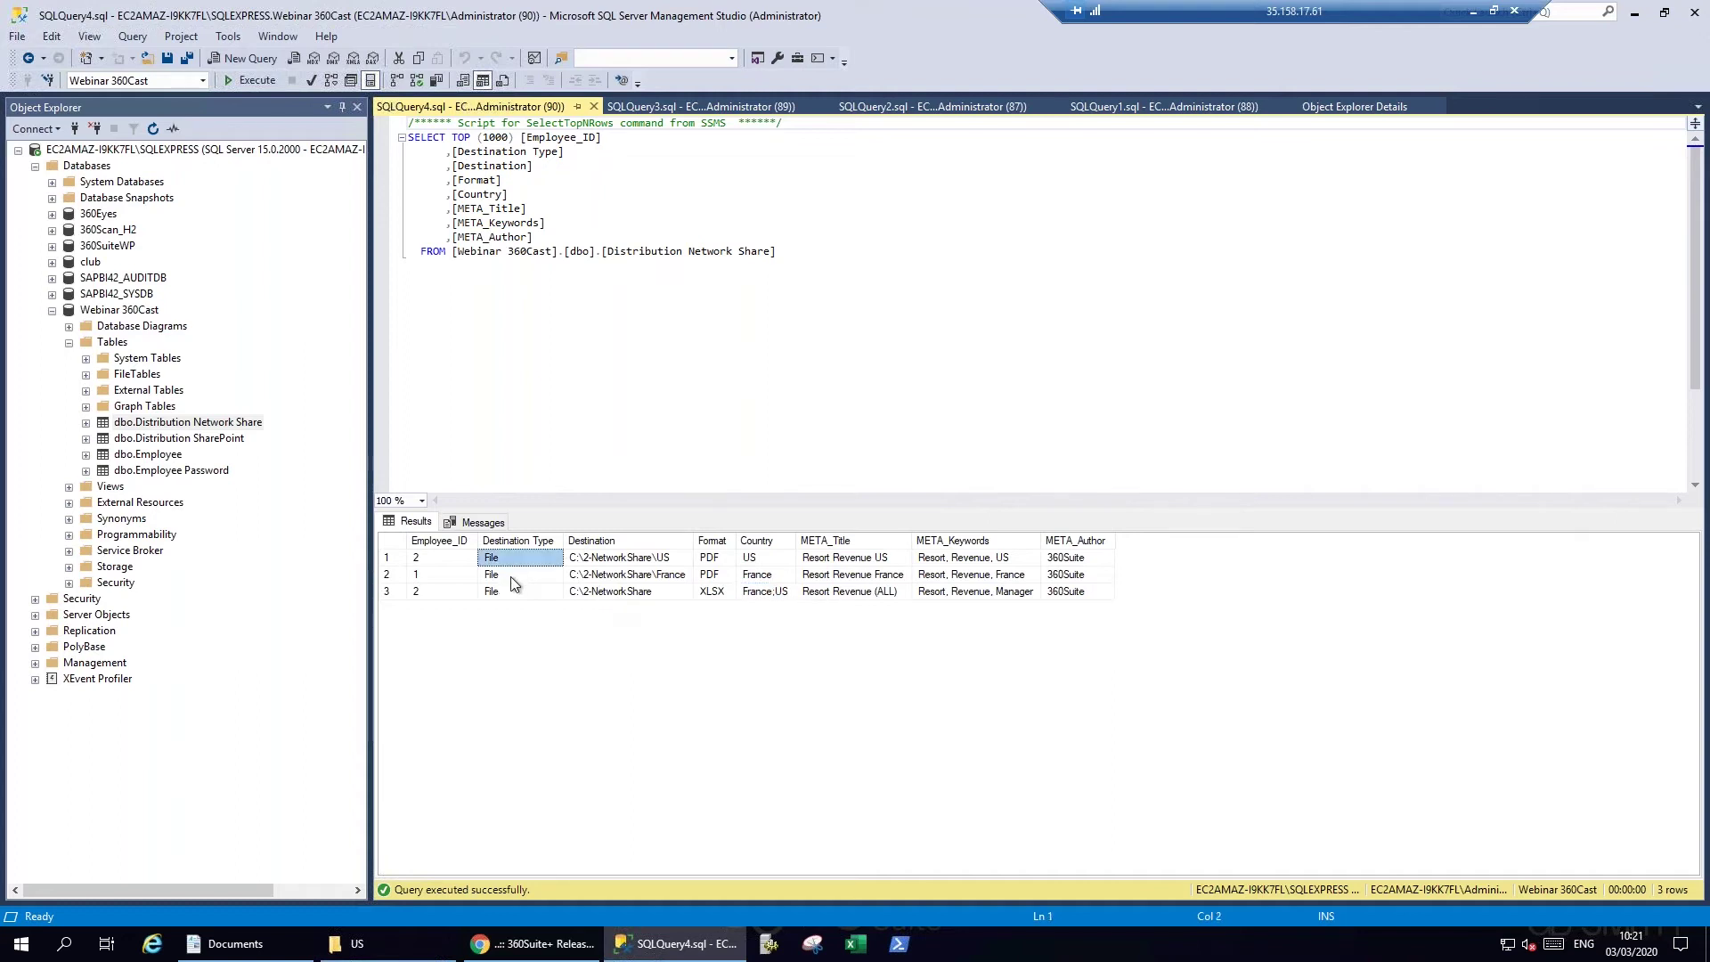
click(515, 574)
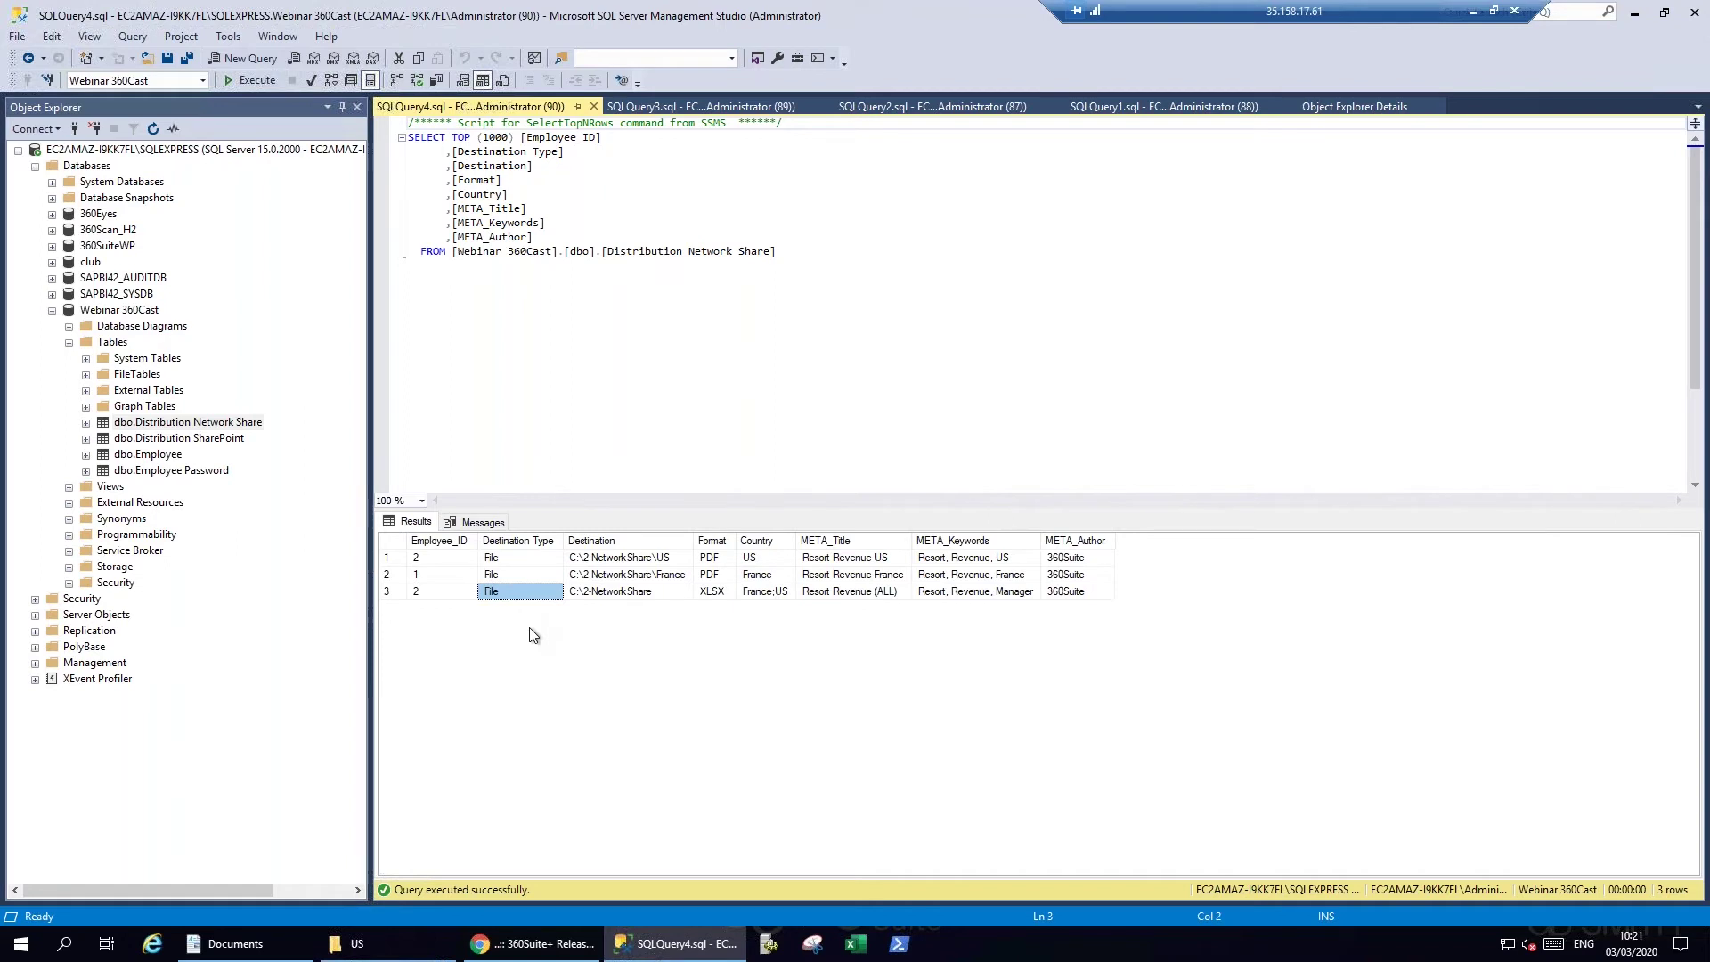
Switch to 360Suite+ and open the SQL destination list "Webinar 360Cast (Network Share)" for editing.
click(532, 943)
click(1505, 606)
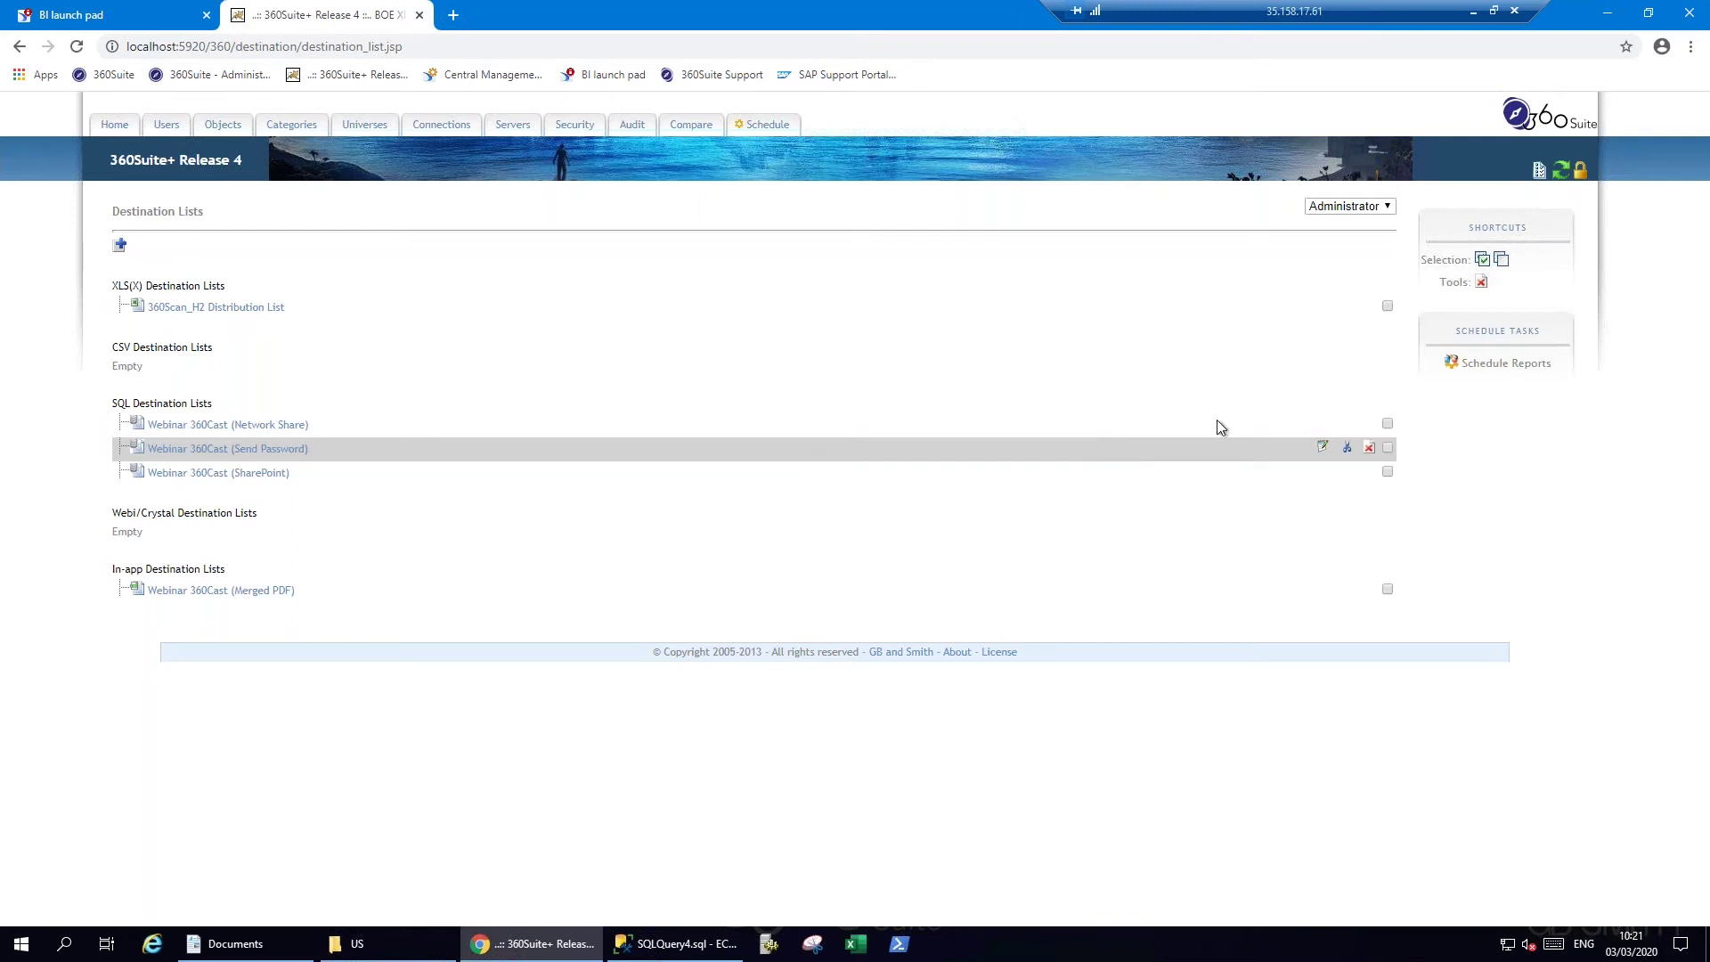
click(1322, 425)
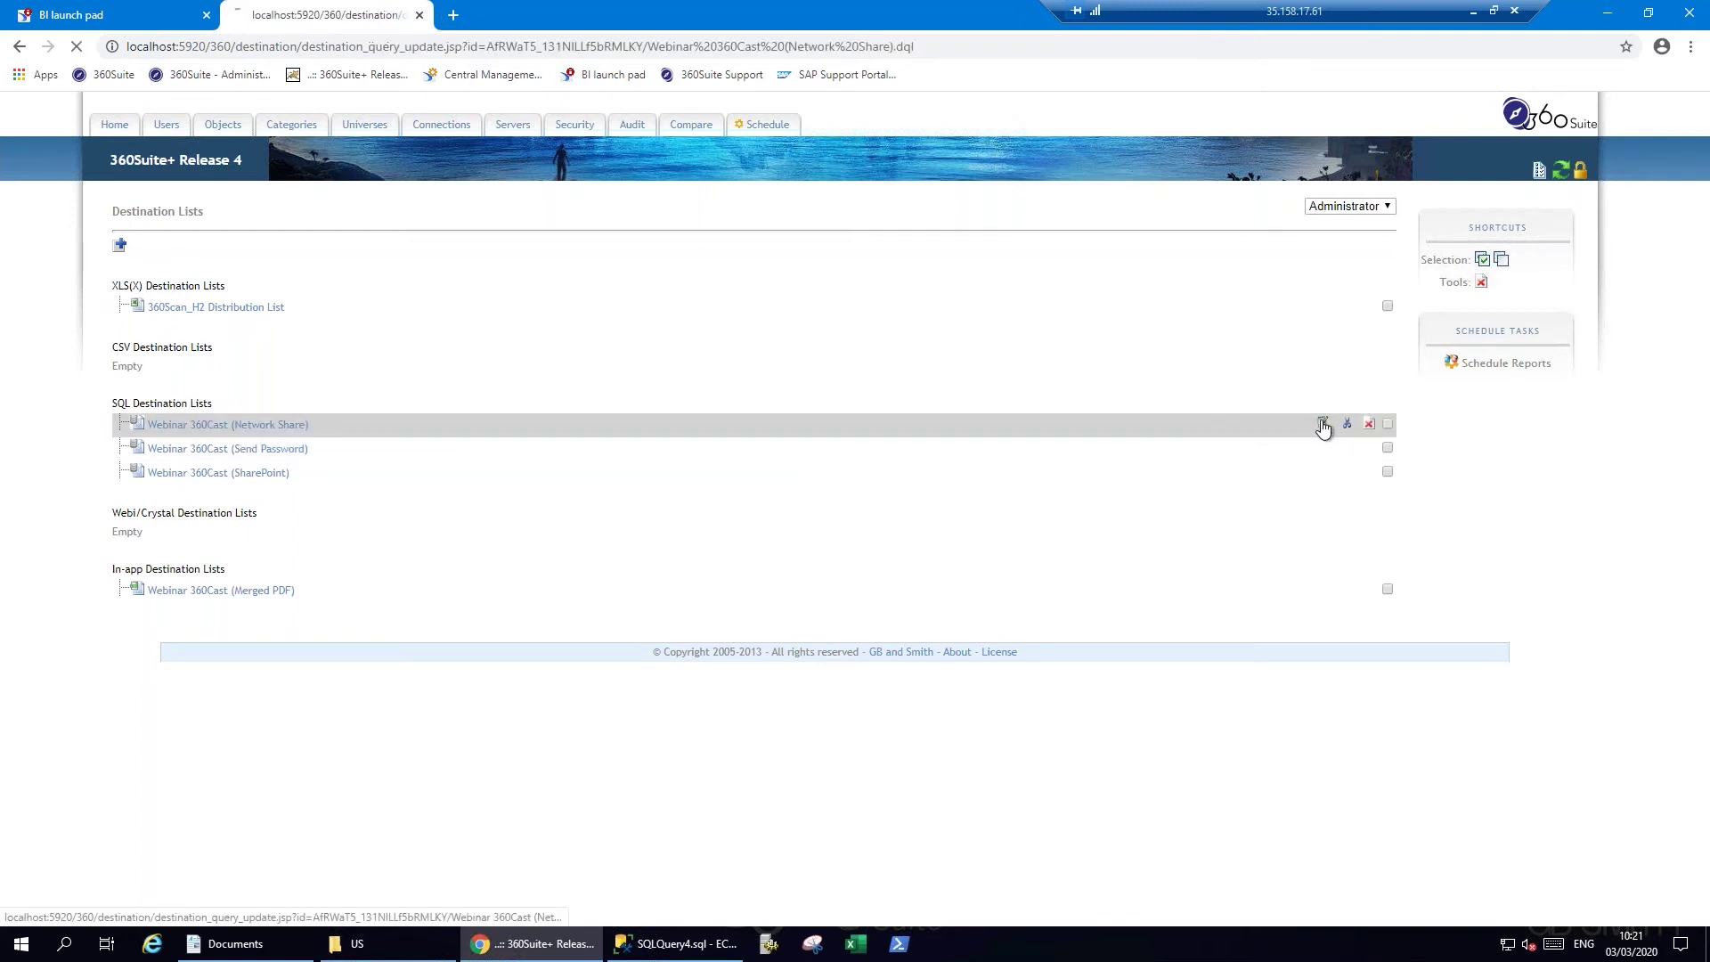
Enlarge the SQL query box and examine the selected Destination Type, Destination, Format, Country and META fields.
drag(572, 554, 1355, 649)
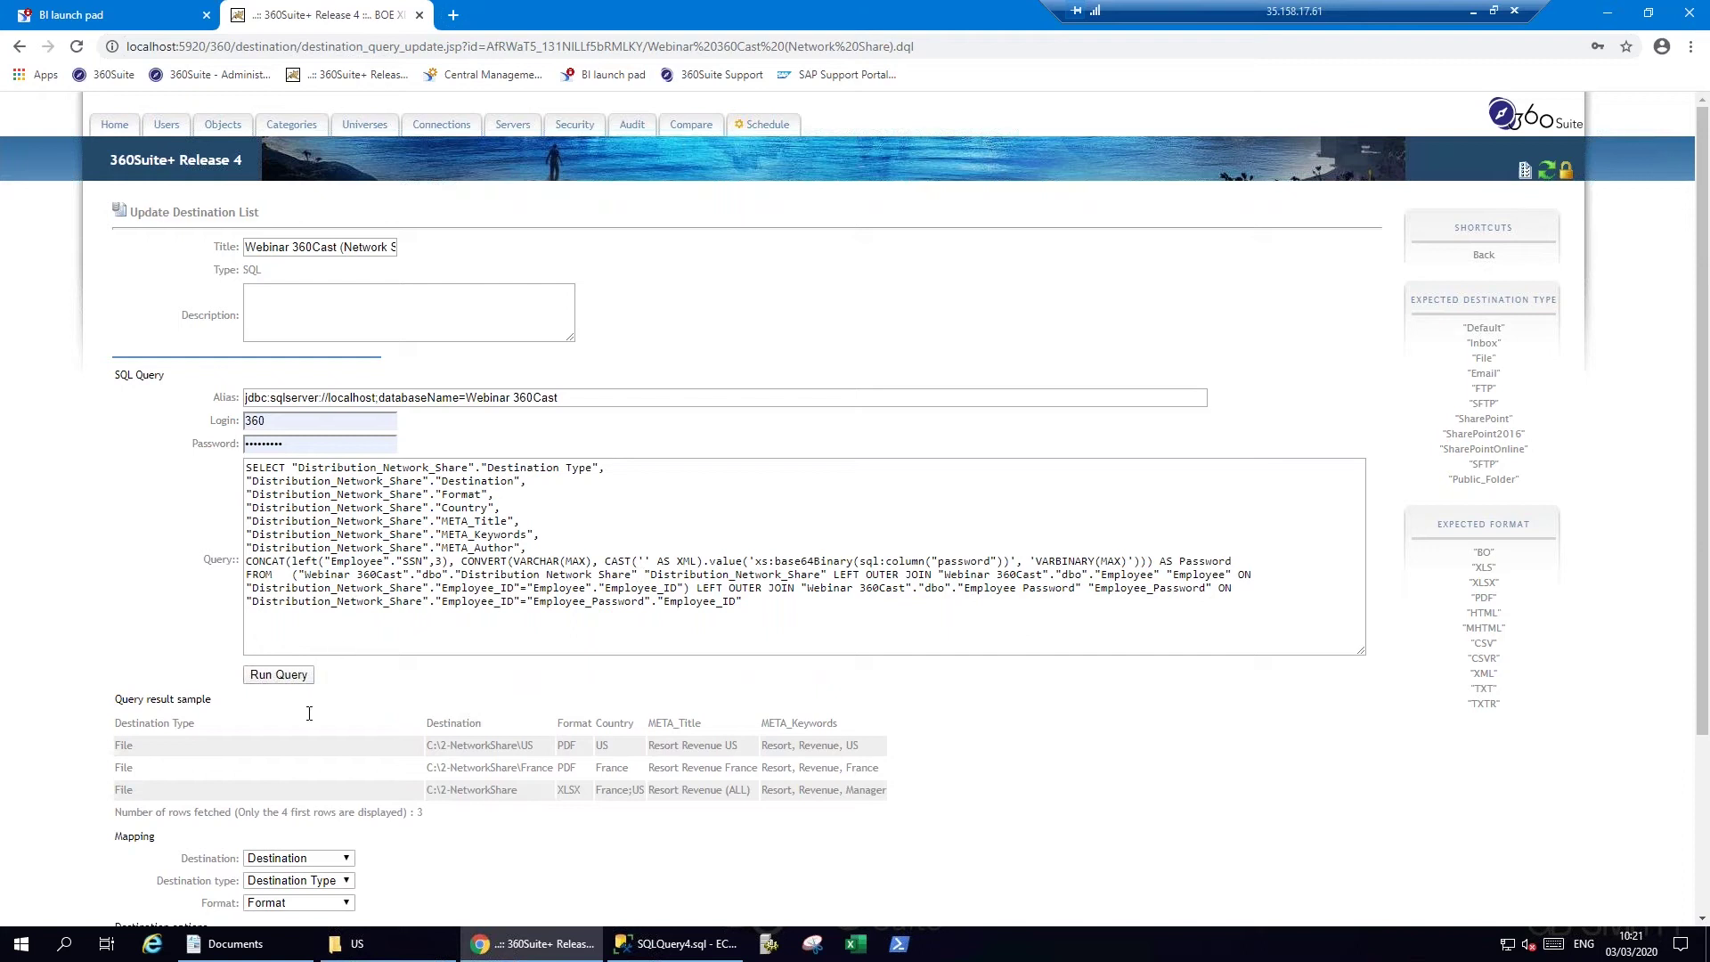
drag(485, 467, 606, 469)
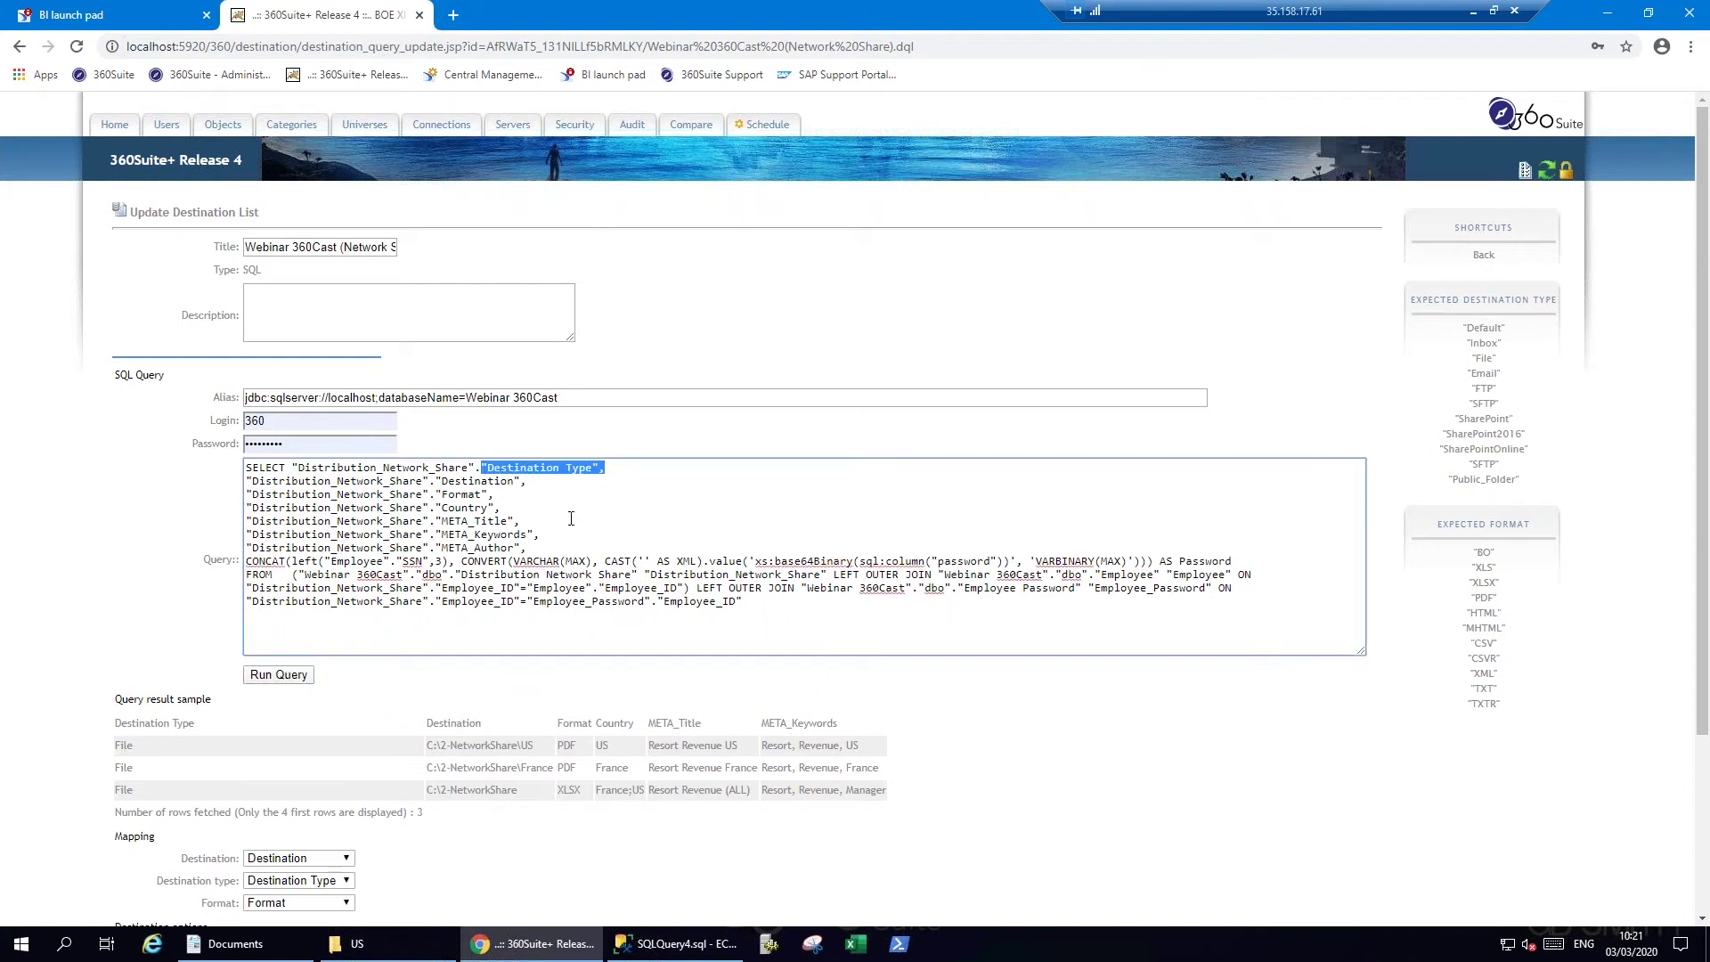
click(437, 481)
drag(437, 482, 533, 481)
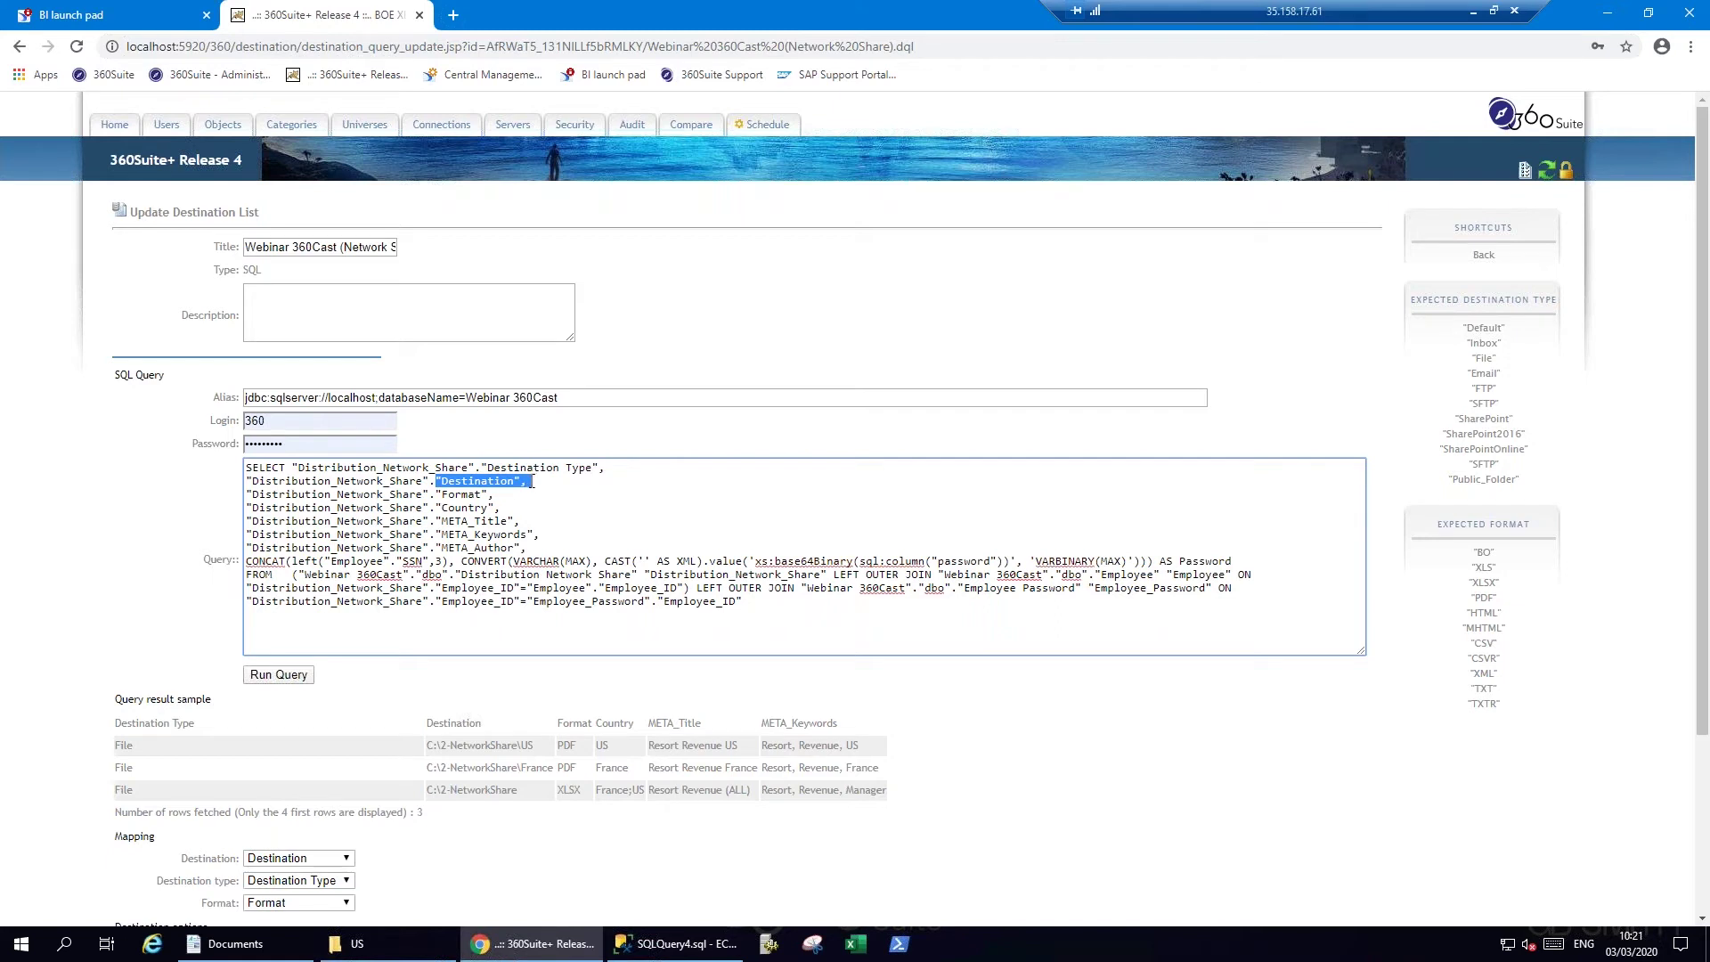
drag(431, 495, 523, 547)
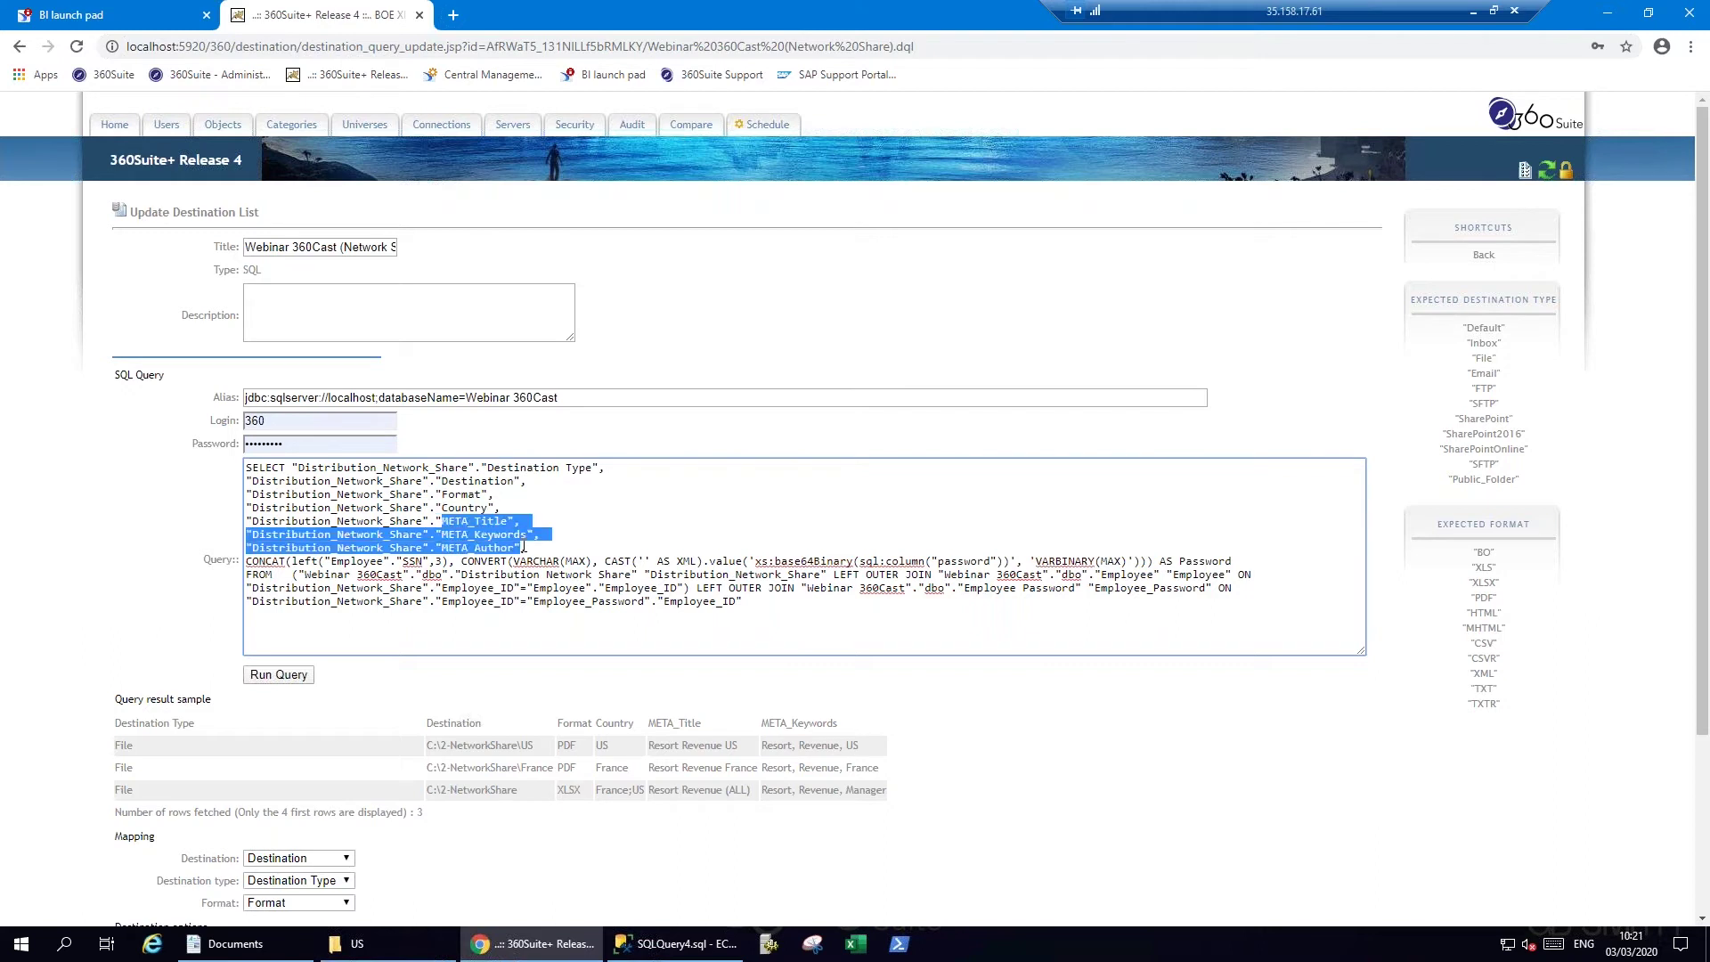
click(523, 545)
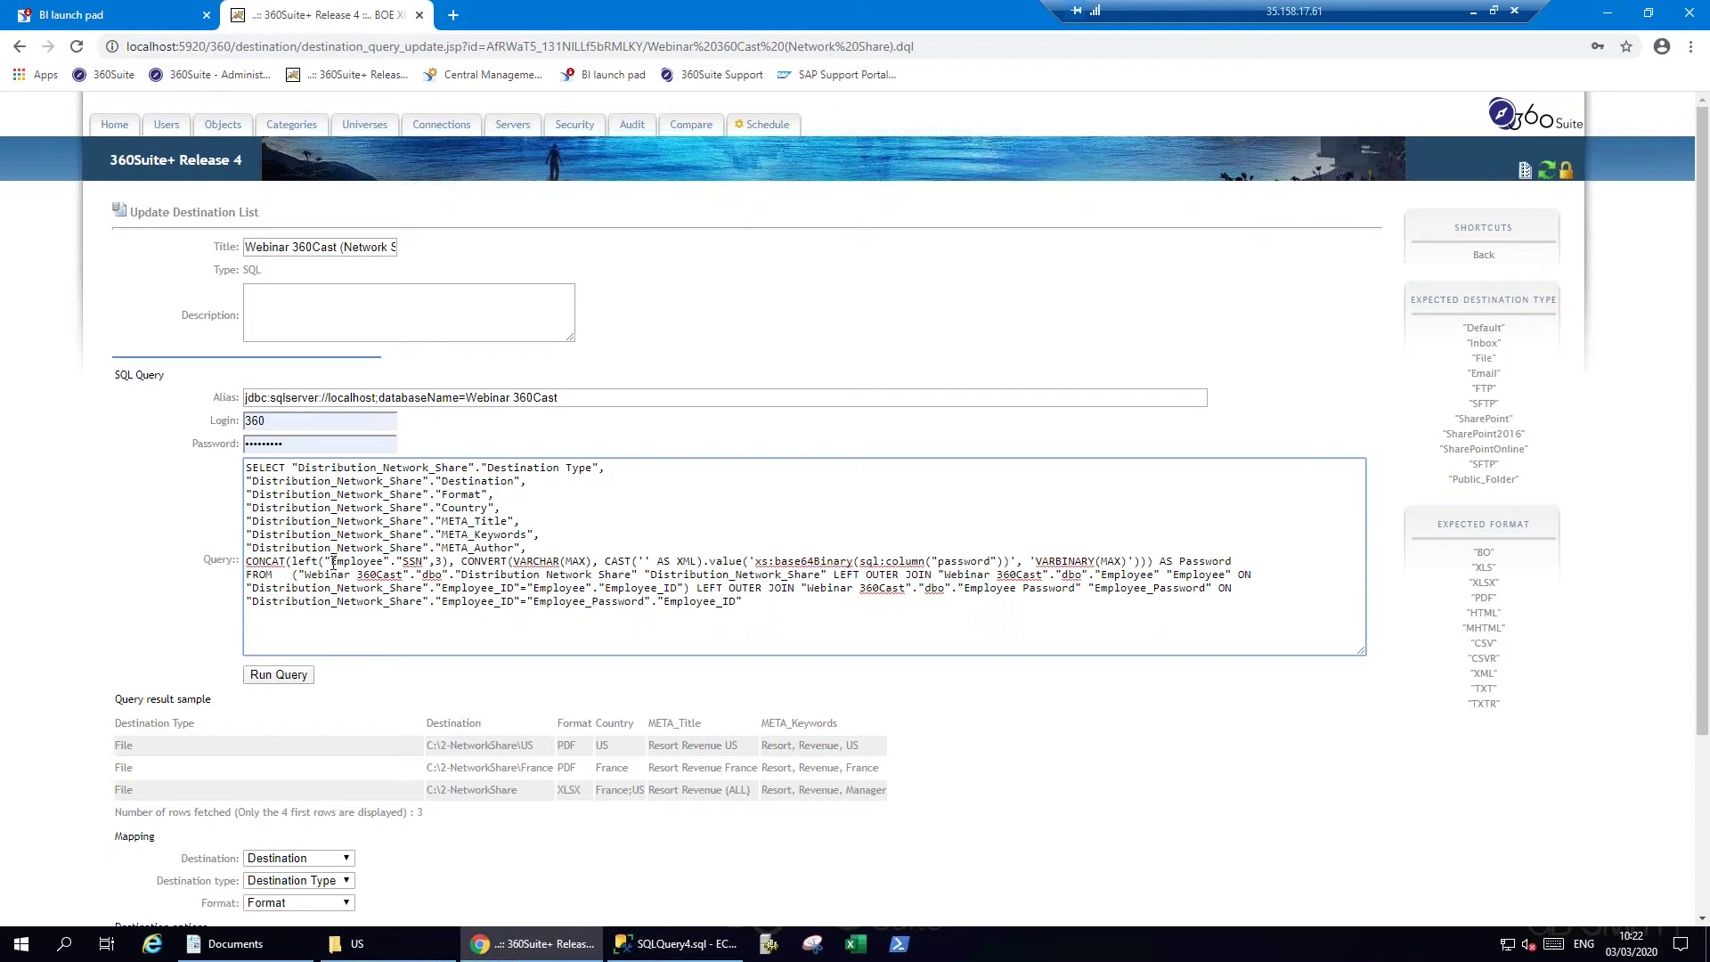
Examine the query's CONCAT expression that builds Password from part of the employee SSN and the Base64-decoded password.
drag(324, 479, 525, 548)
click(334, 561)
drag(331, 561, 443, 561)
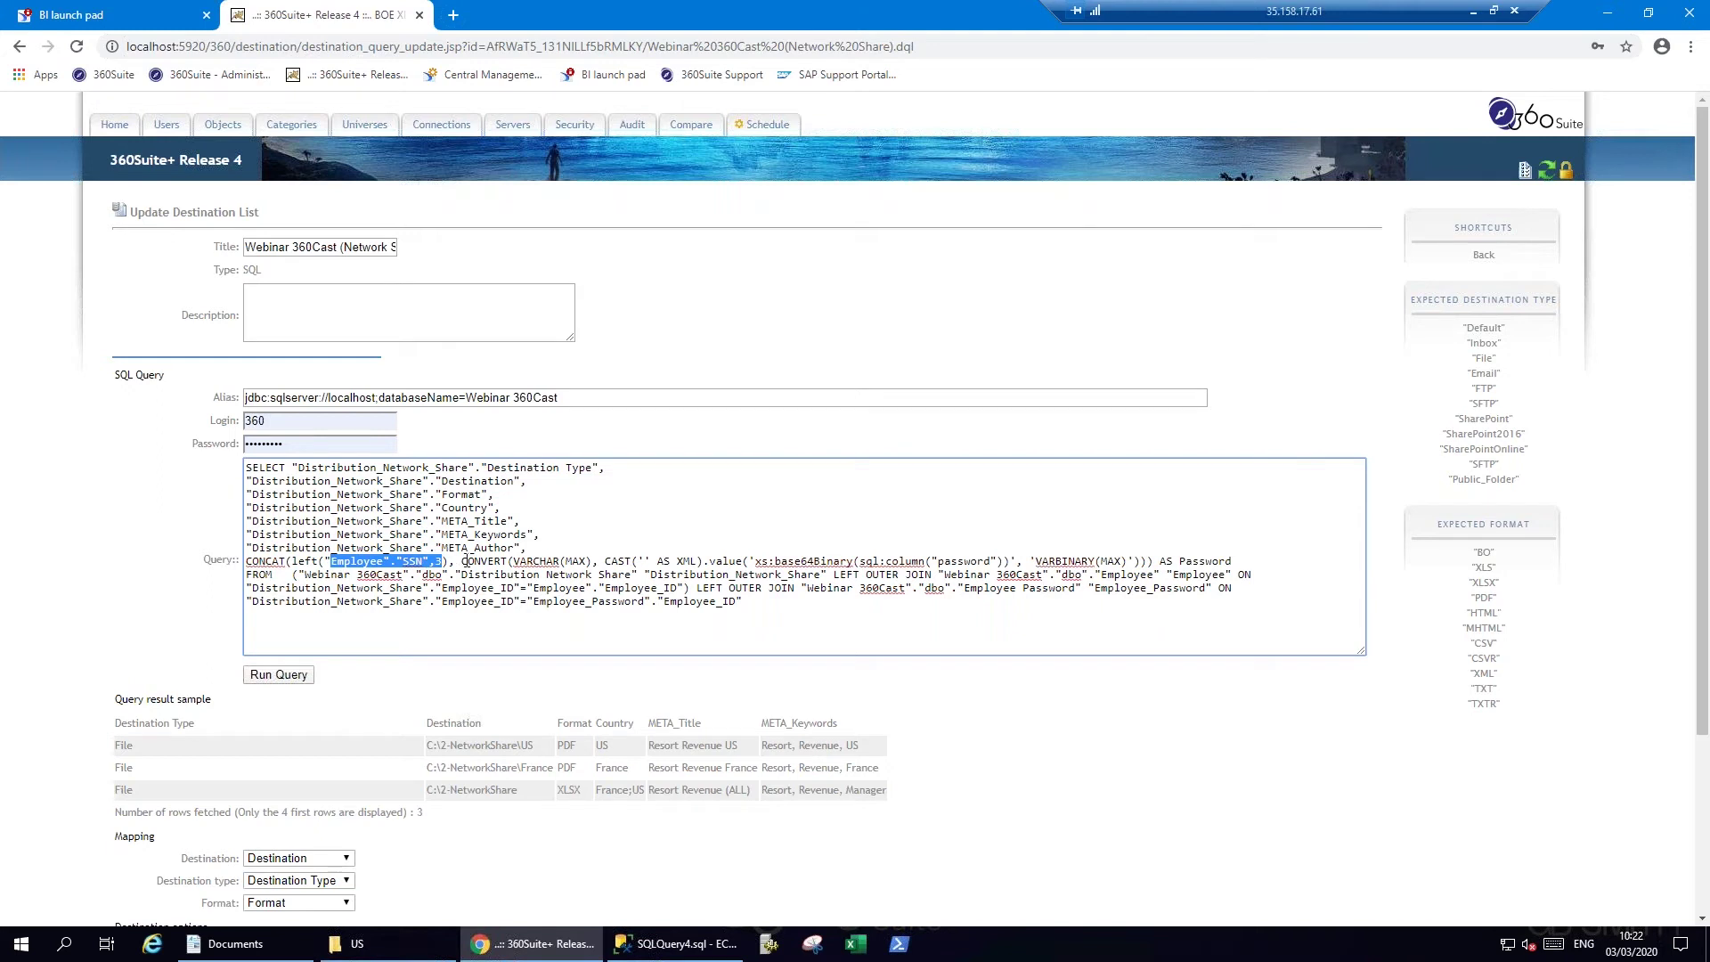
drag(461, 561, 1233, 559)
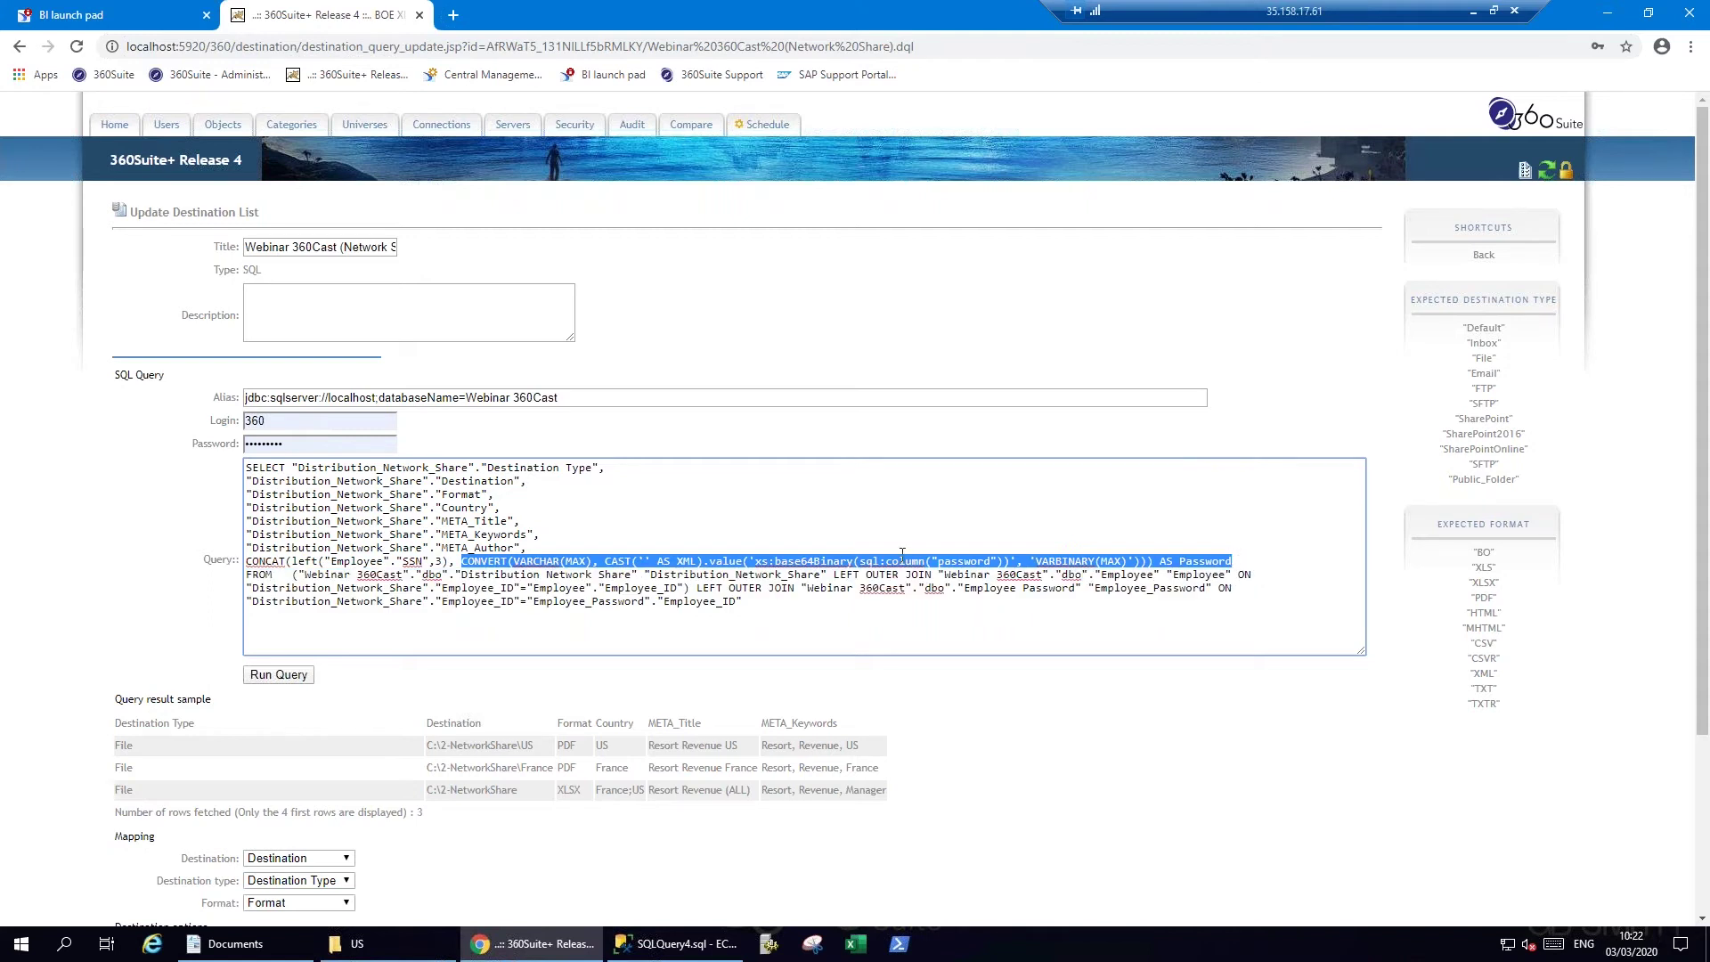
Switch to SQL Server Management Studio and bring up the Employee Password query results.
click(677, 943)
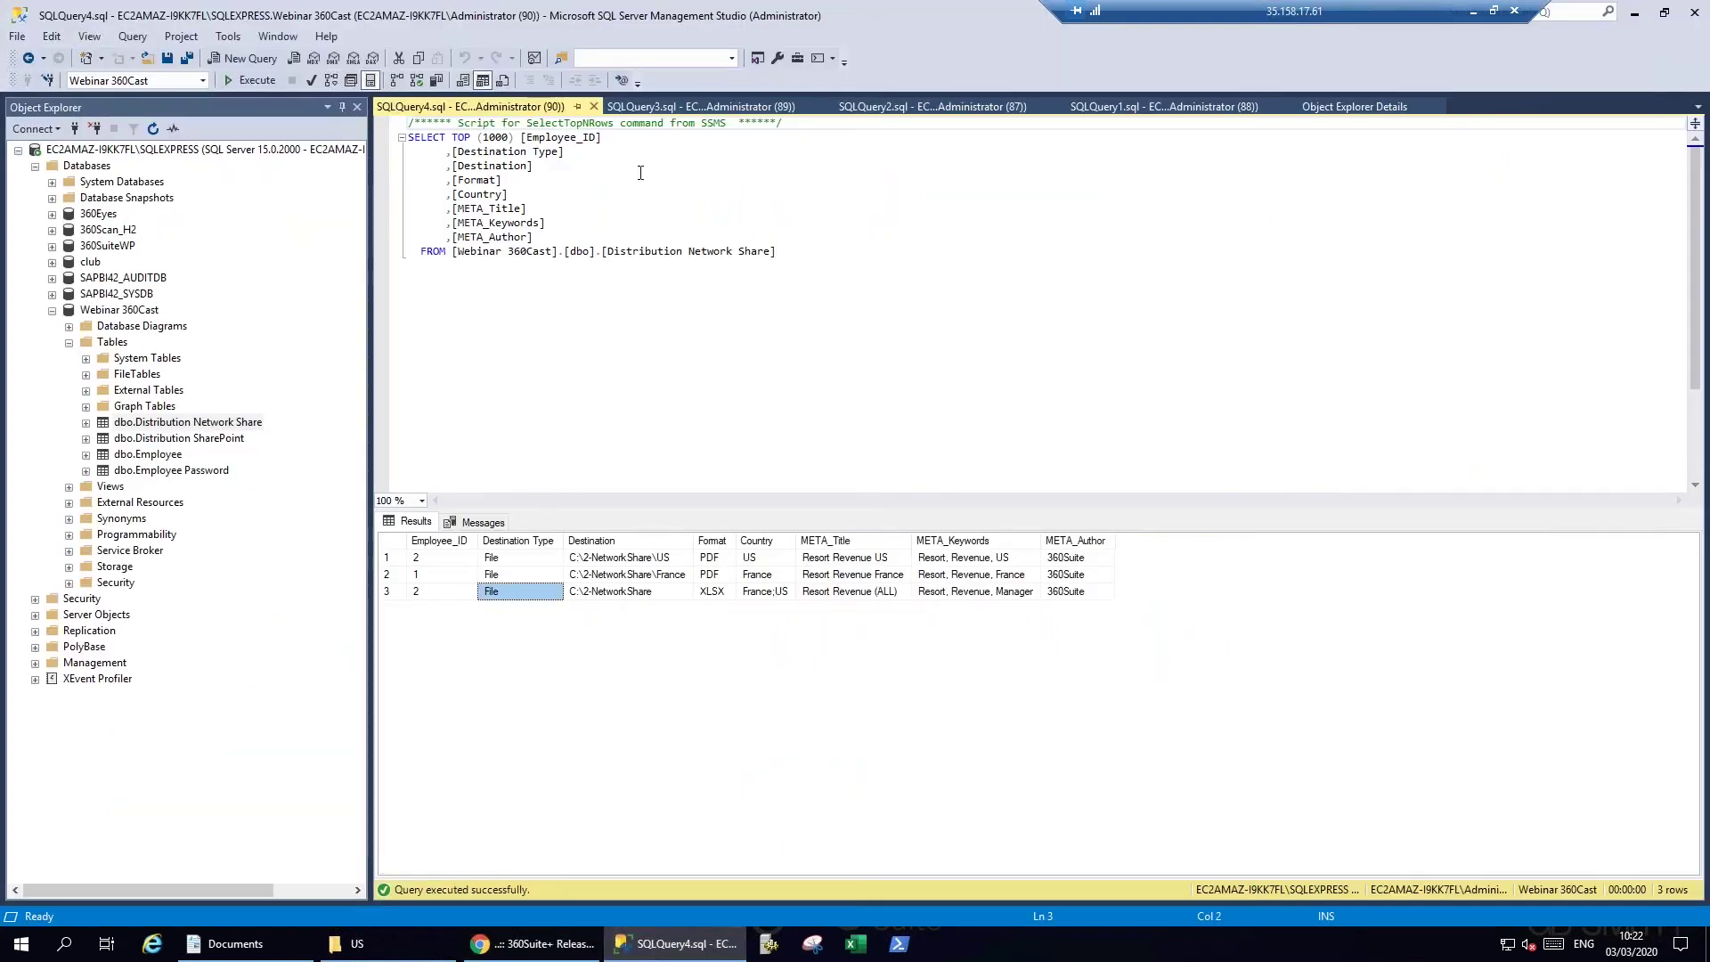
click(645, 108)
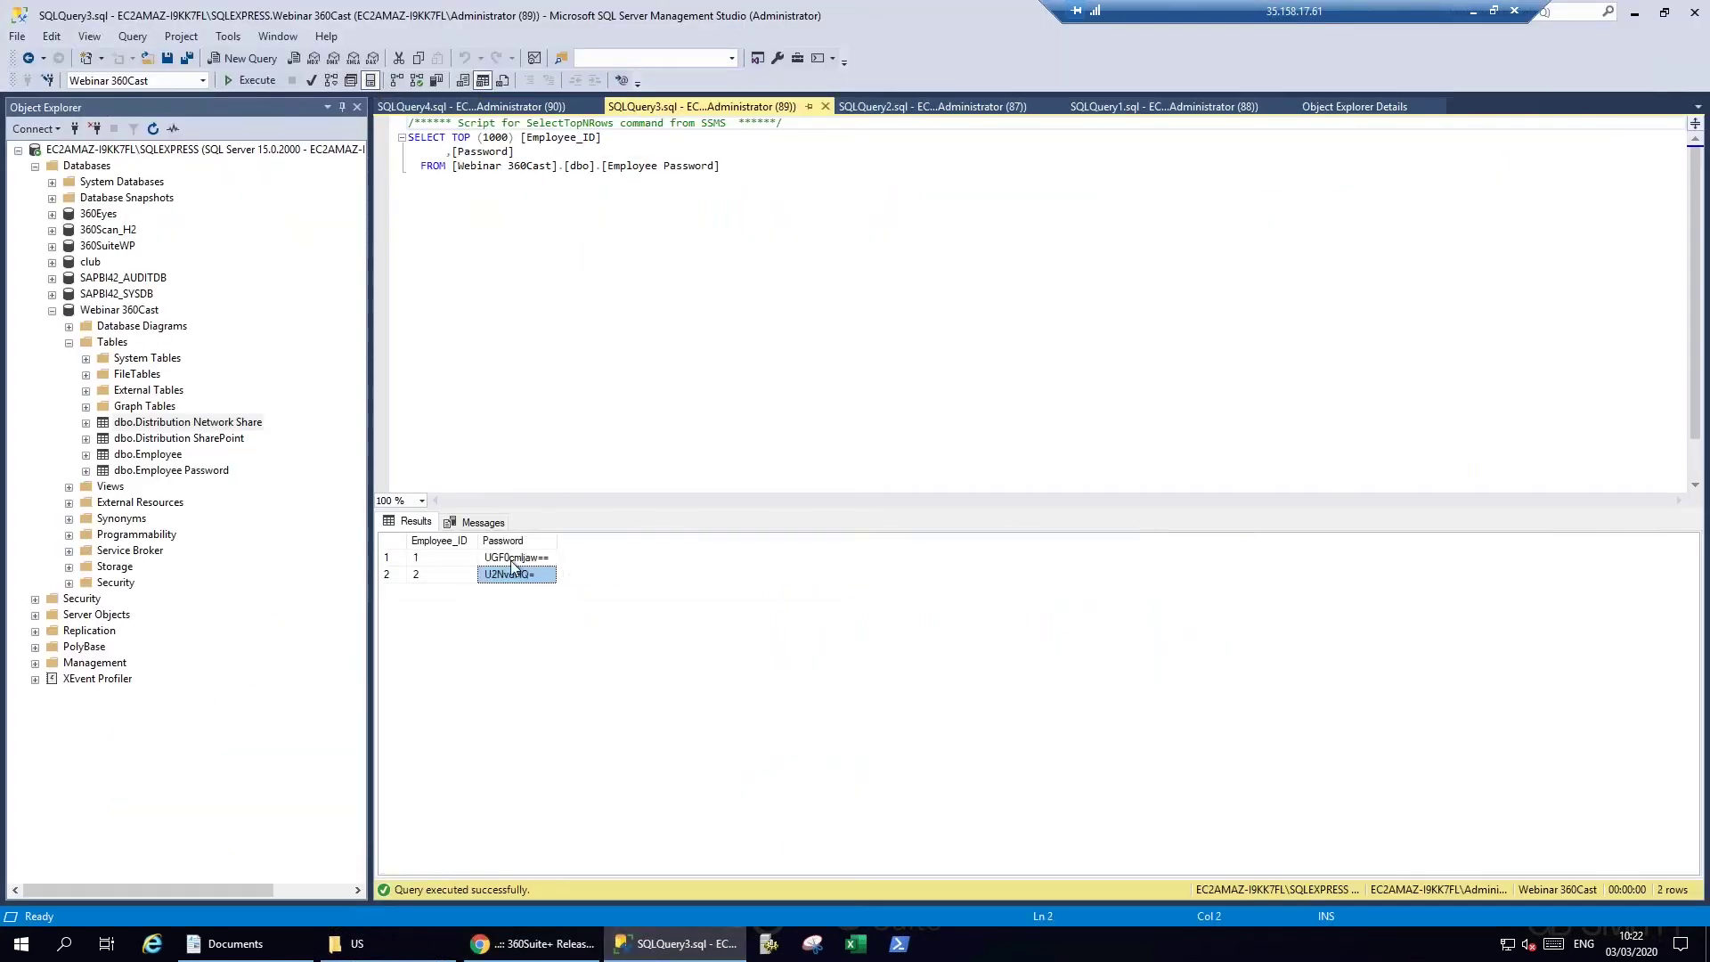
Switch to 360Suite+, leave the destination list and open the succeeded "Webinar: Network Share" report task for editing.
click(537, 951)
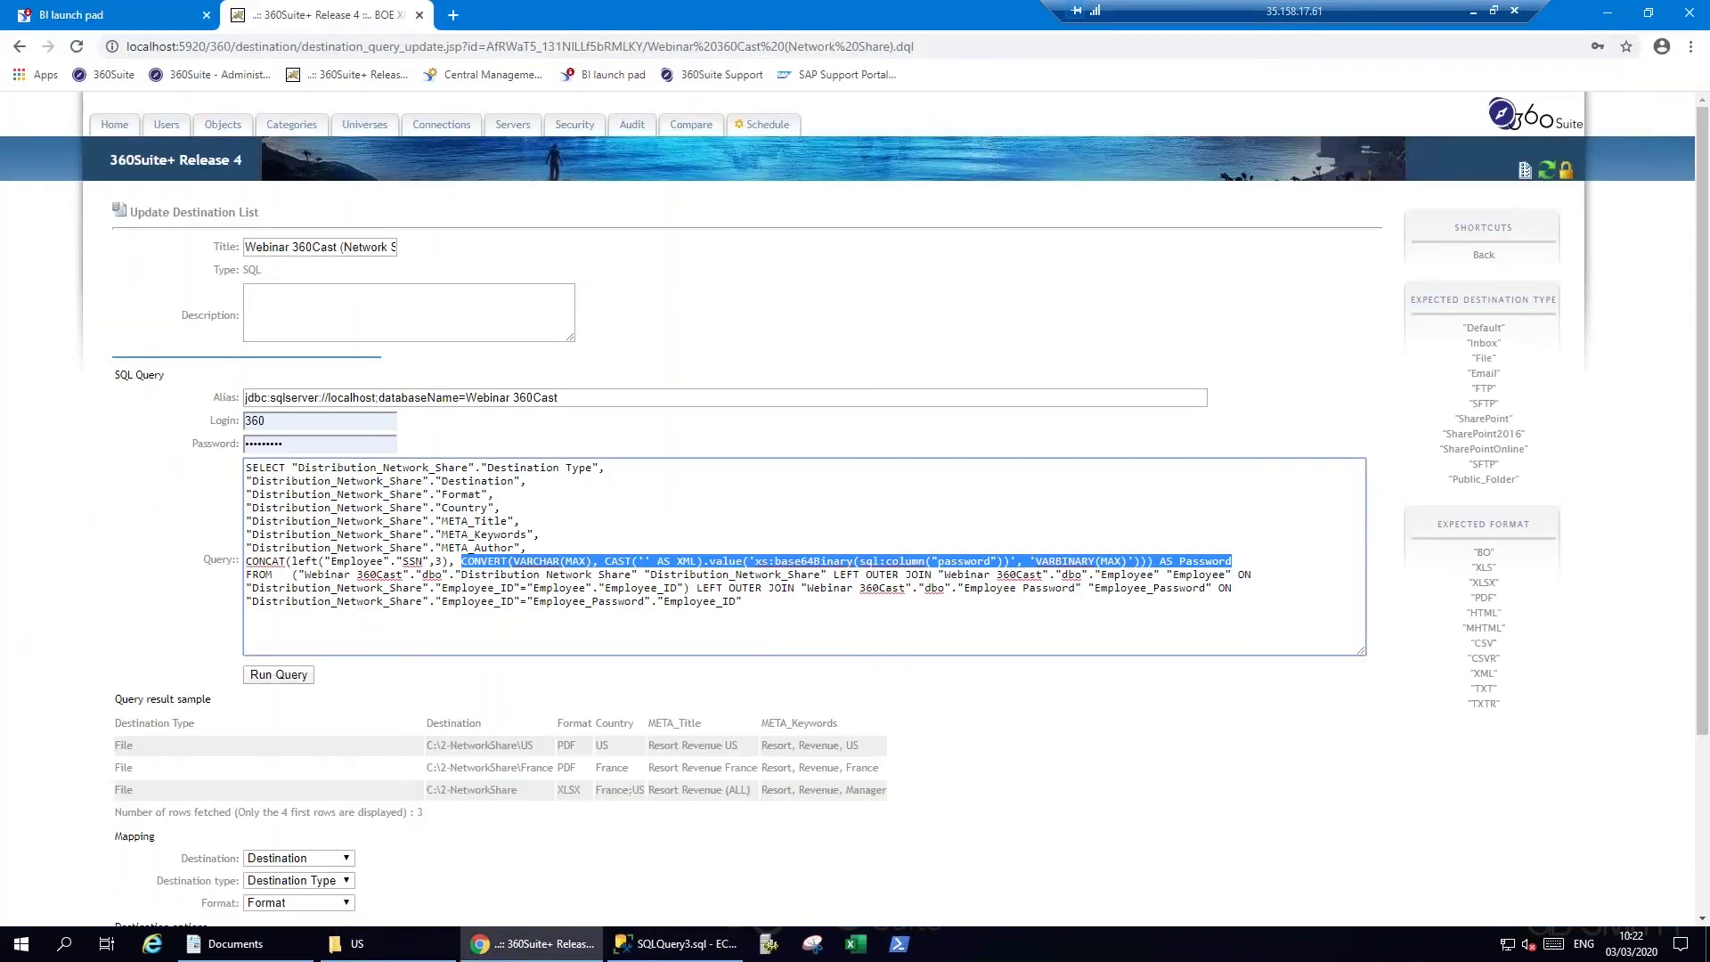
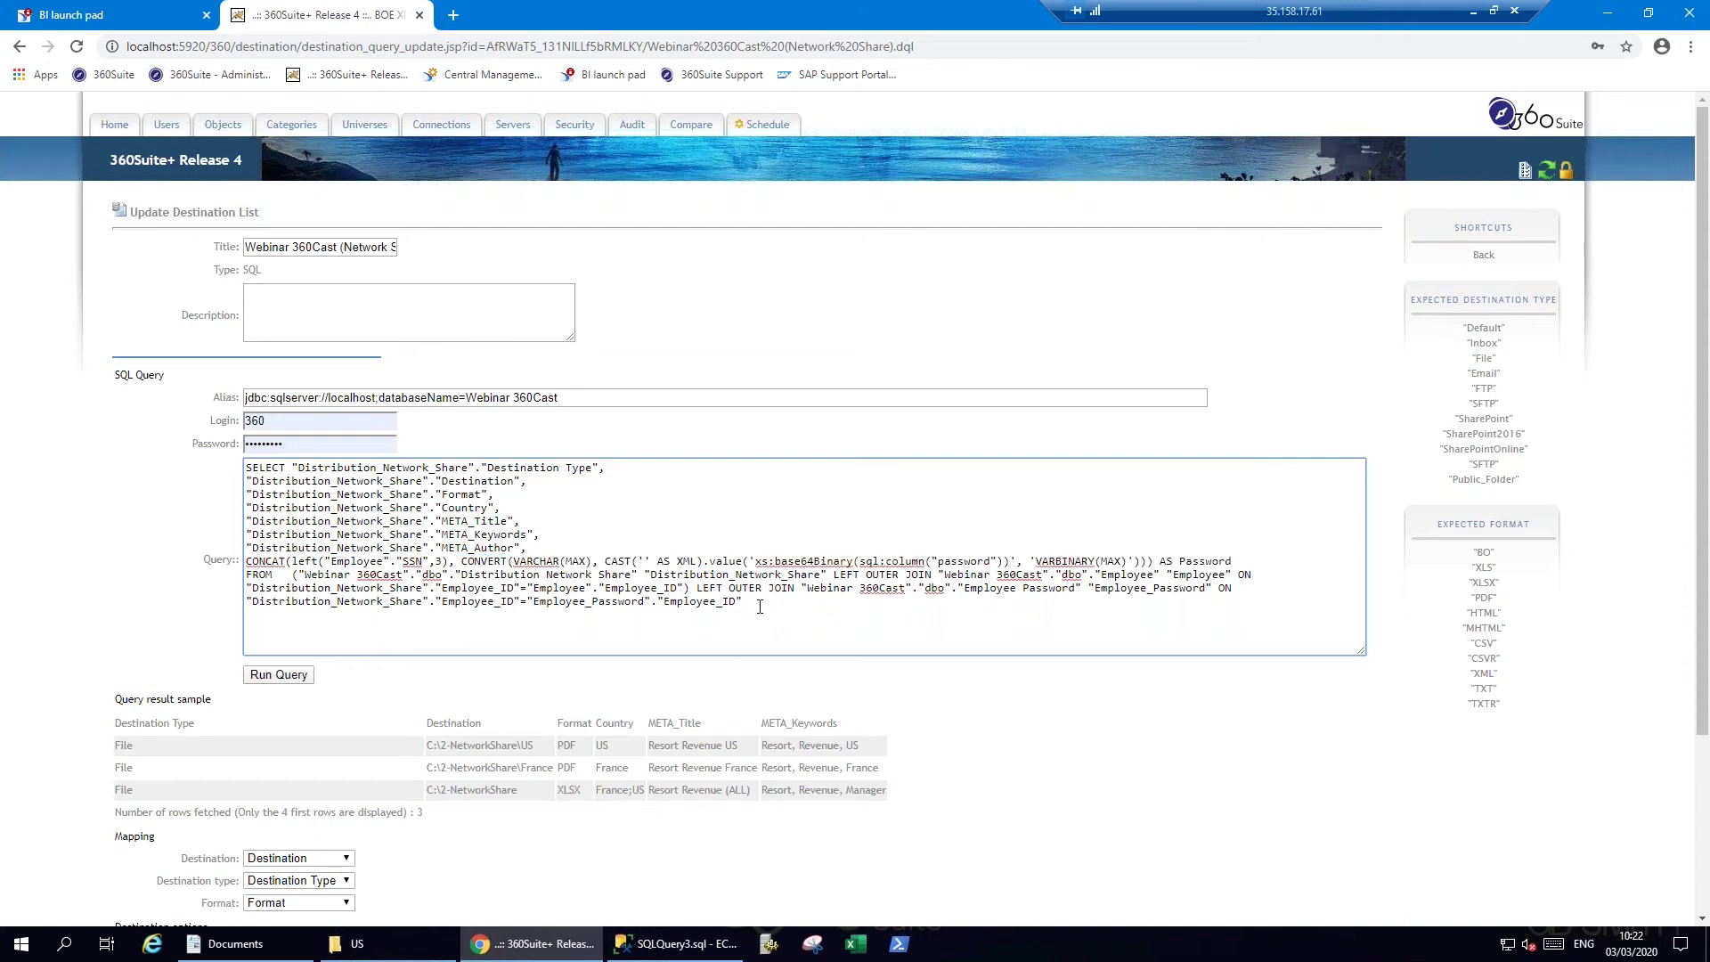
click(1482, 258)
click(1498, 365)
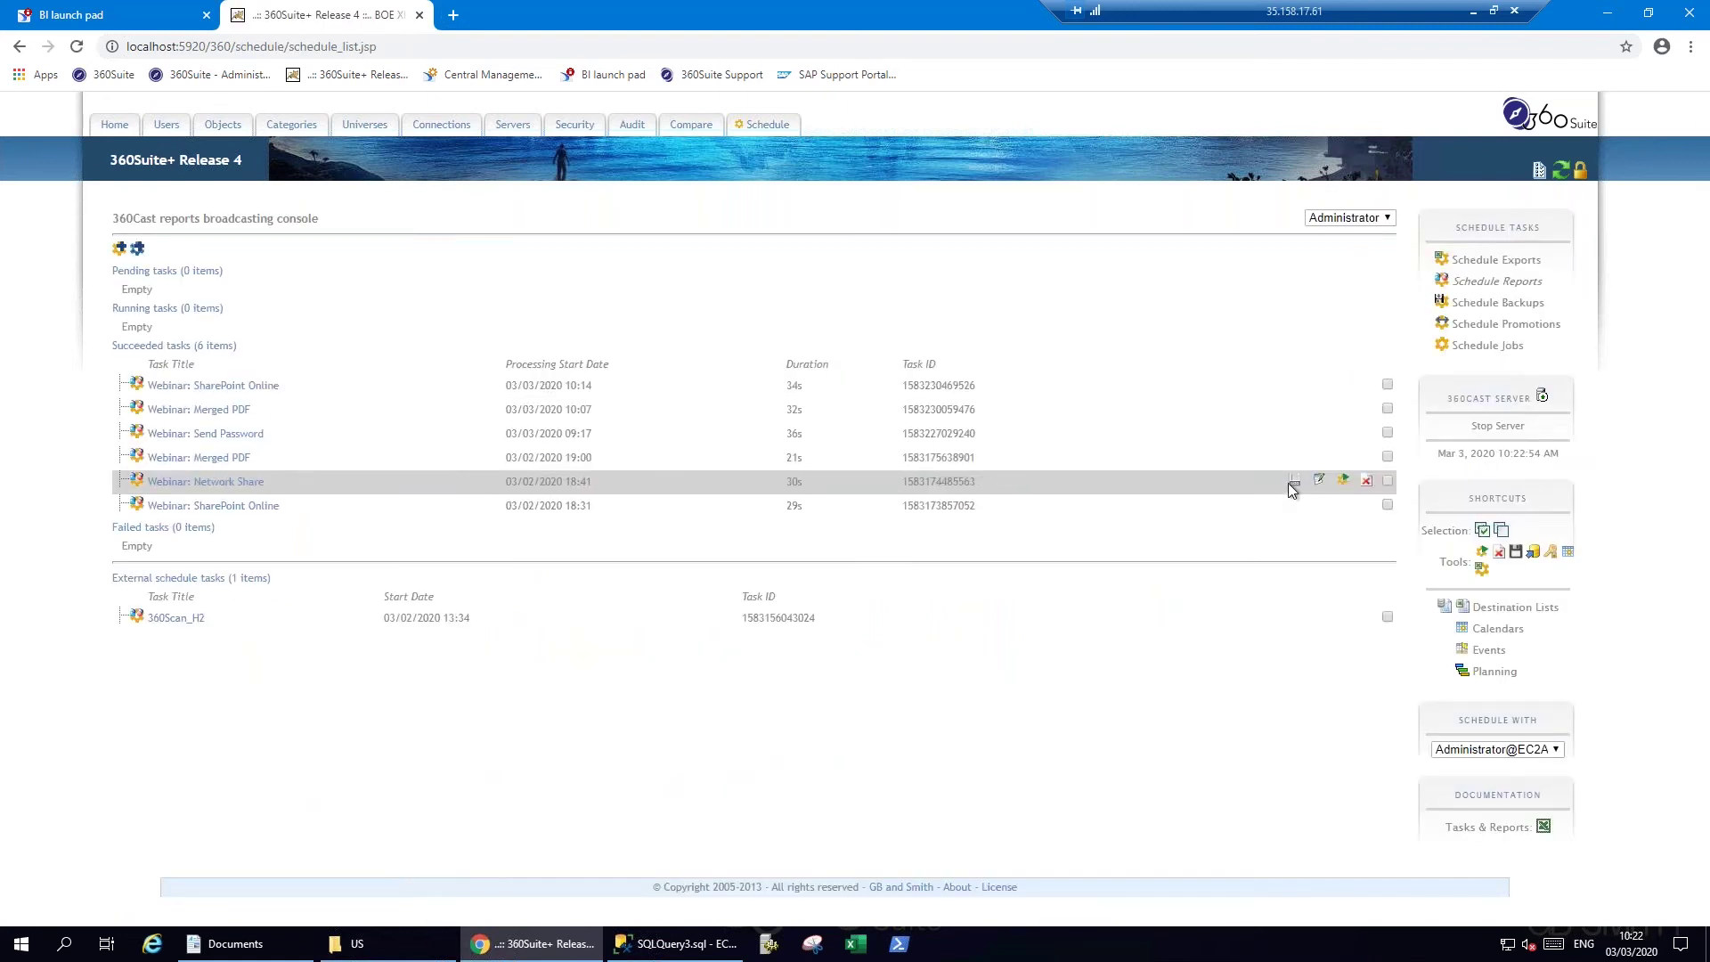
click(1319, 483)
Review the task's destination mapping, global Country filter and Excel and PDF password mappings, and submit the task.
drag(1155, 276, 1146, 427)
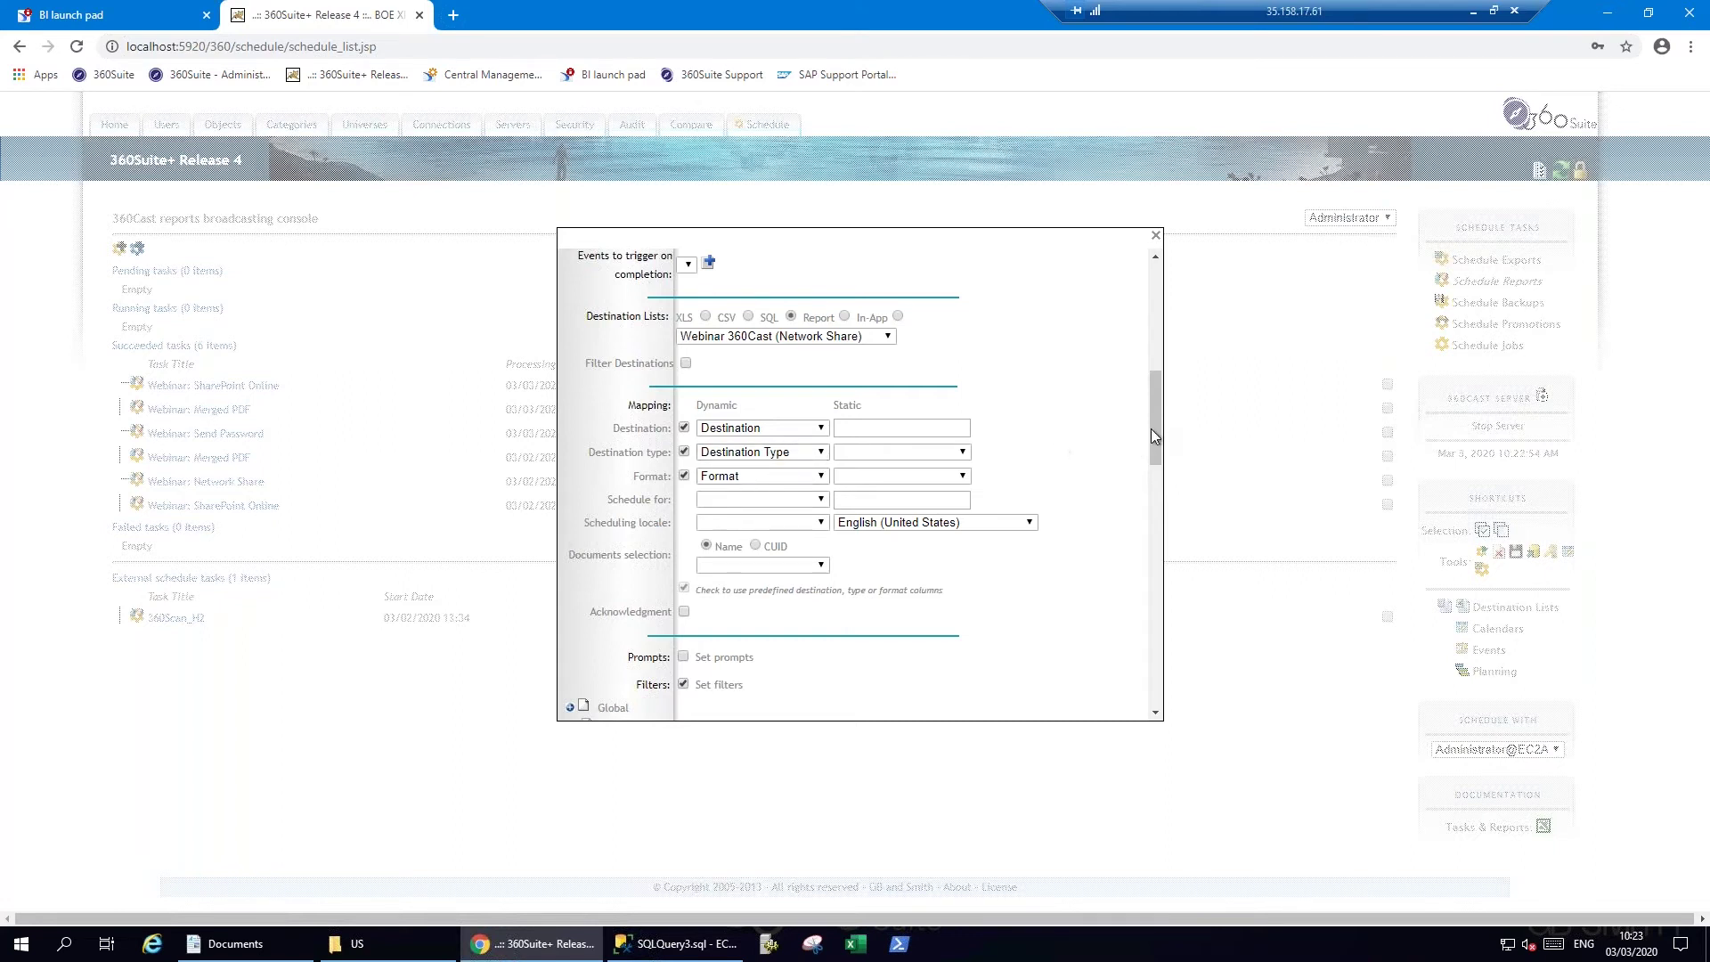
drag(1156, 446, 1152, 516)
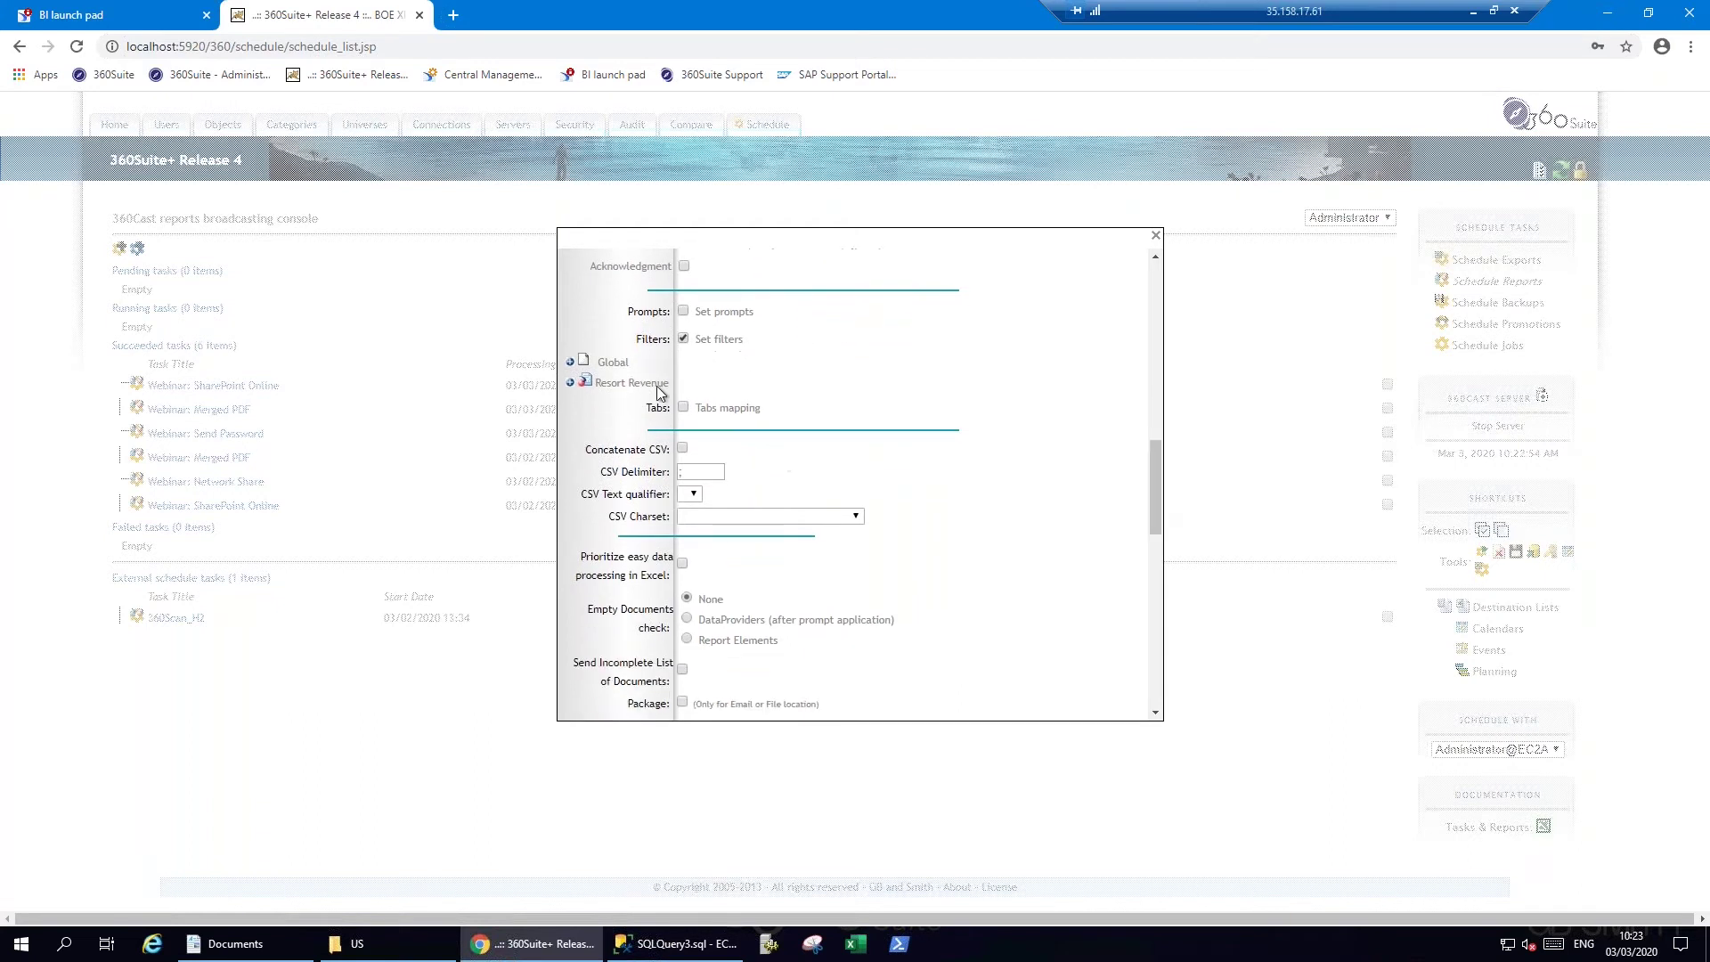
click(570, 364)
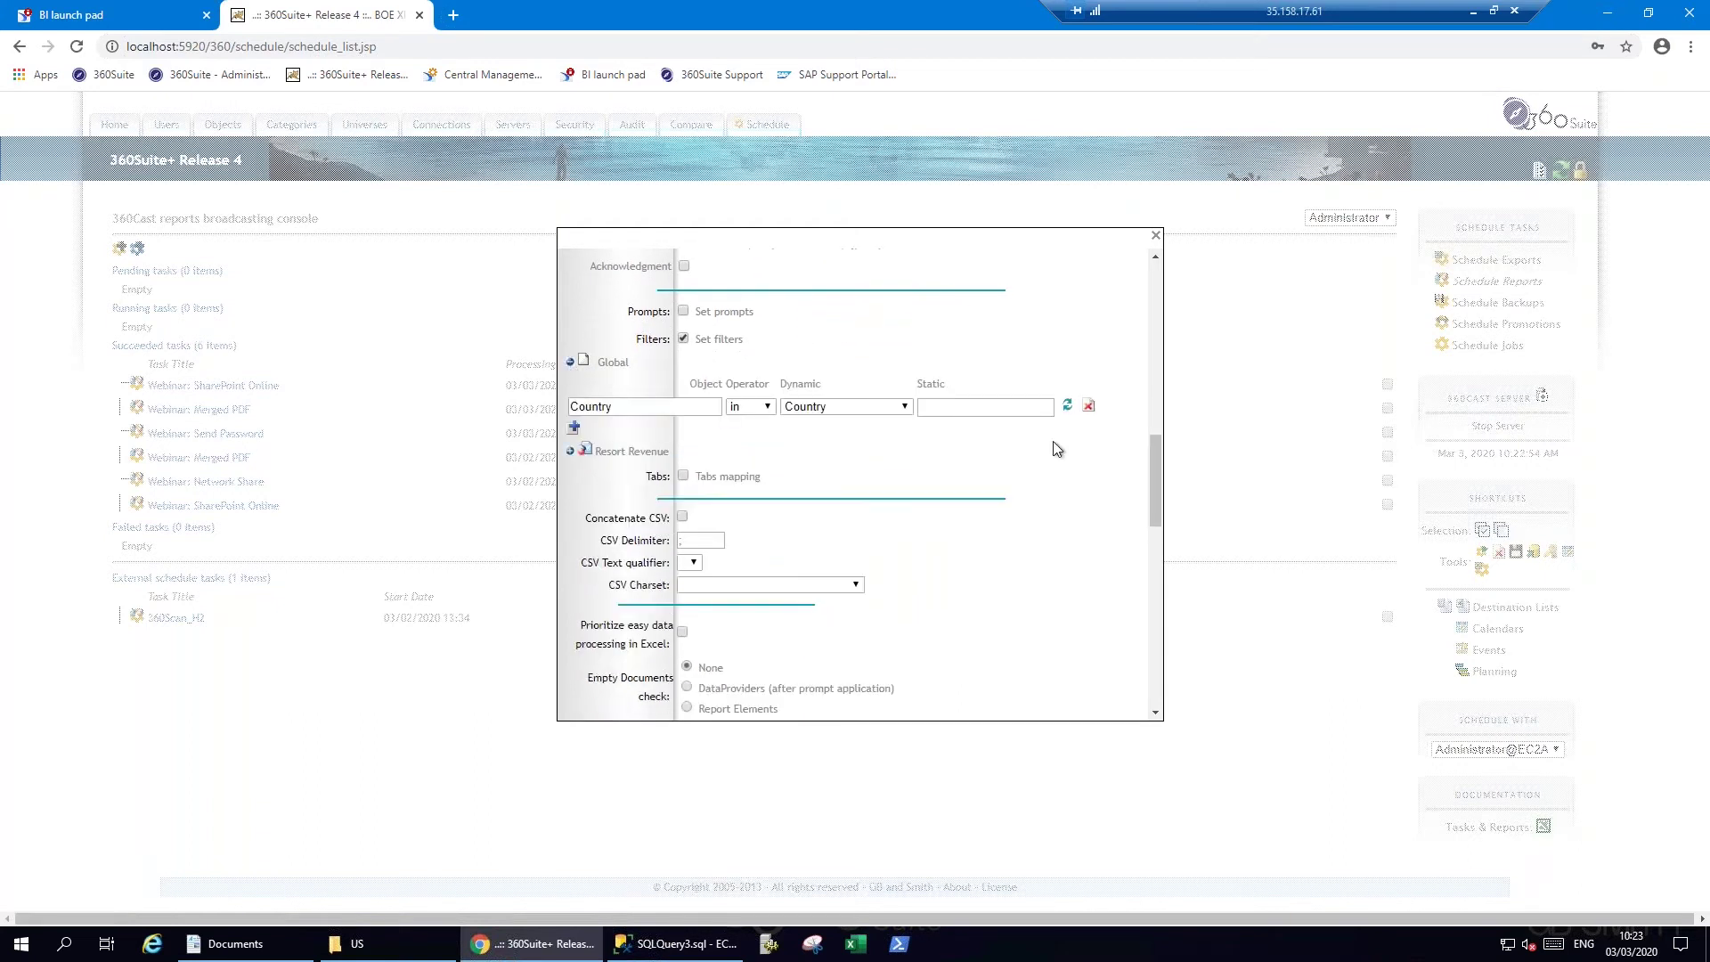
drag(1150, 472, 1148, 595)
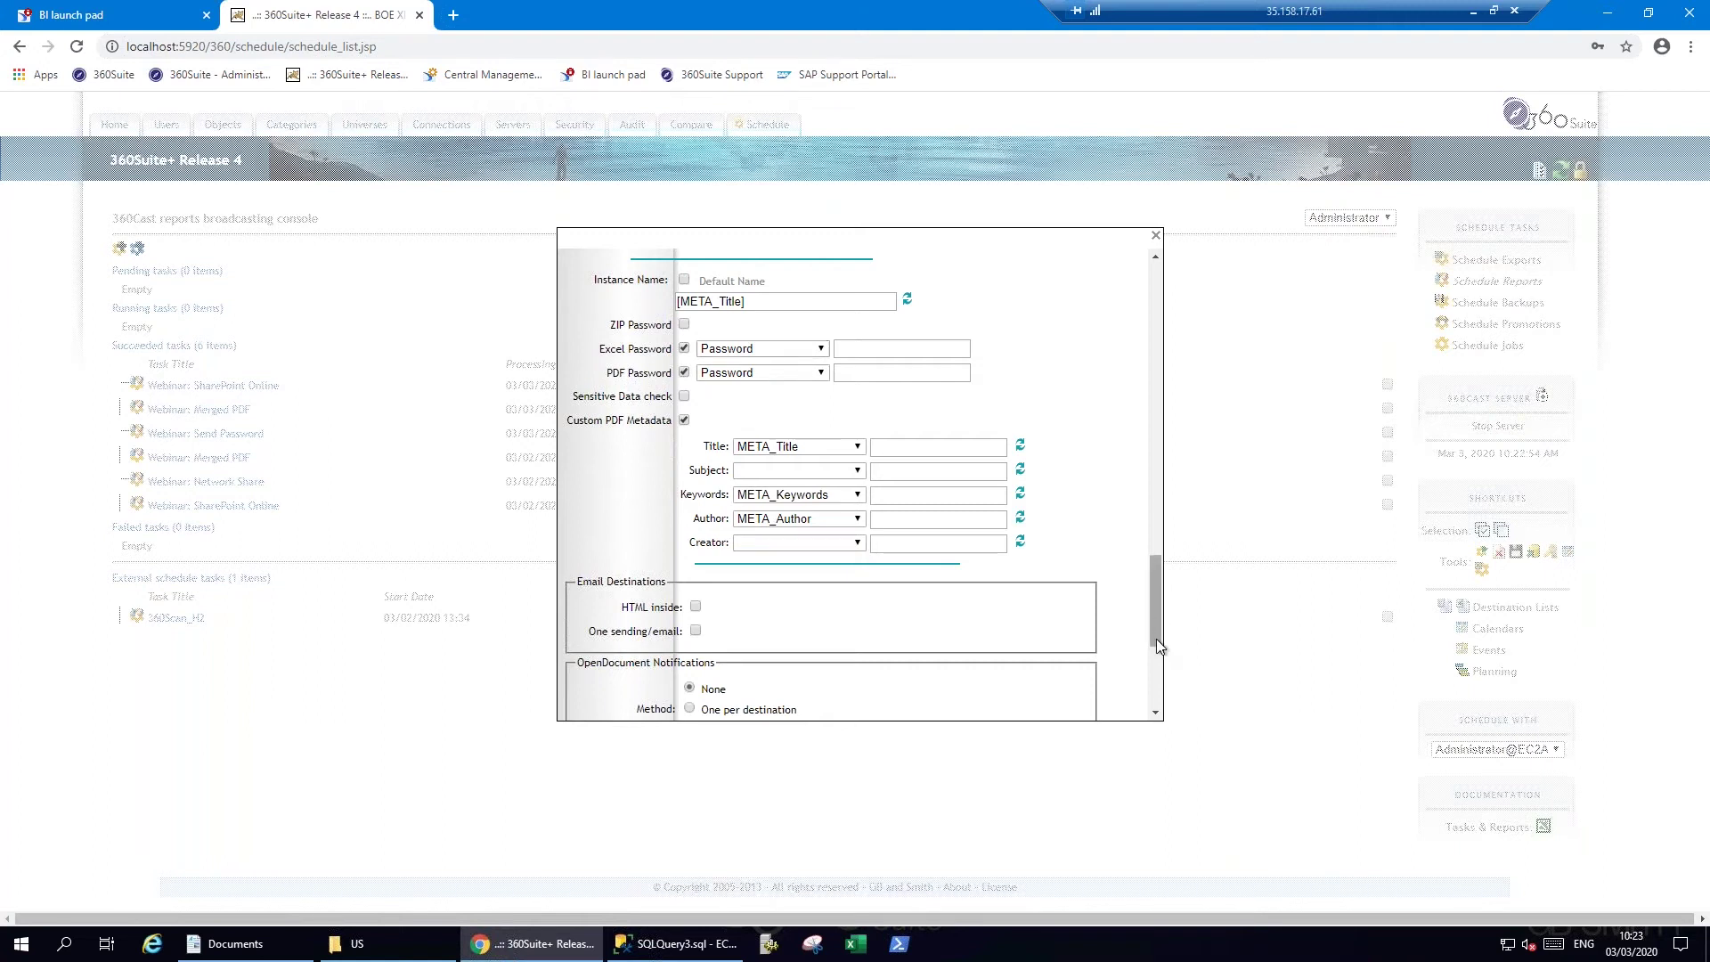
drag(1156, 638, 1151, 687)
click(1006, 703)
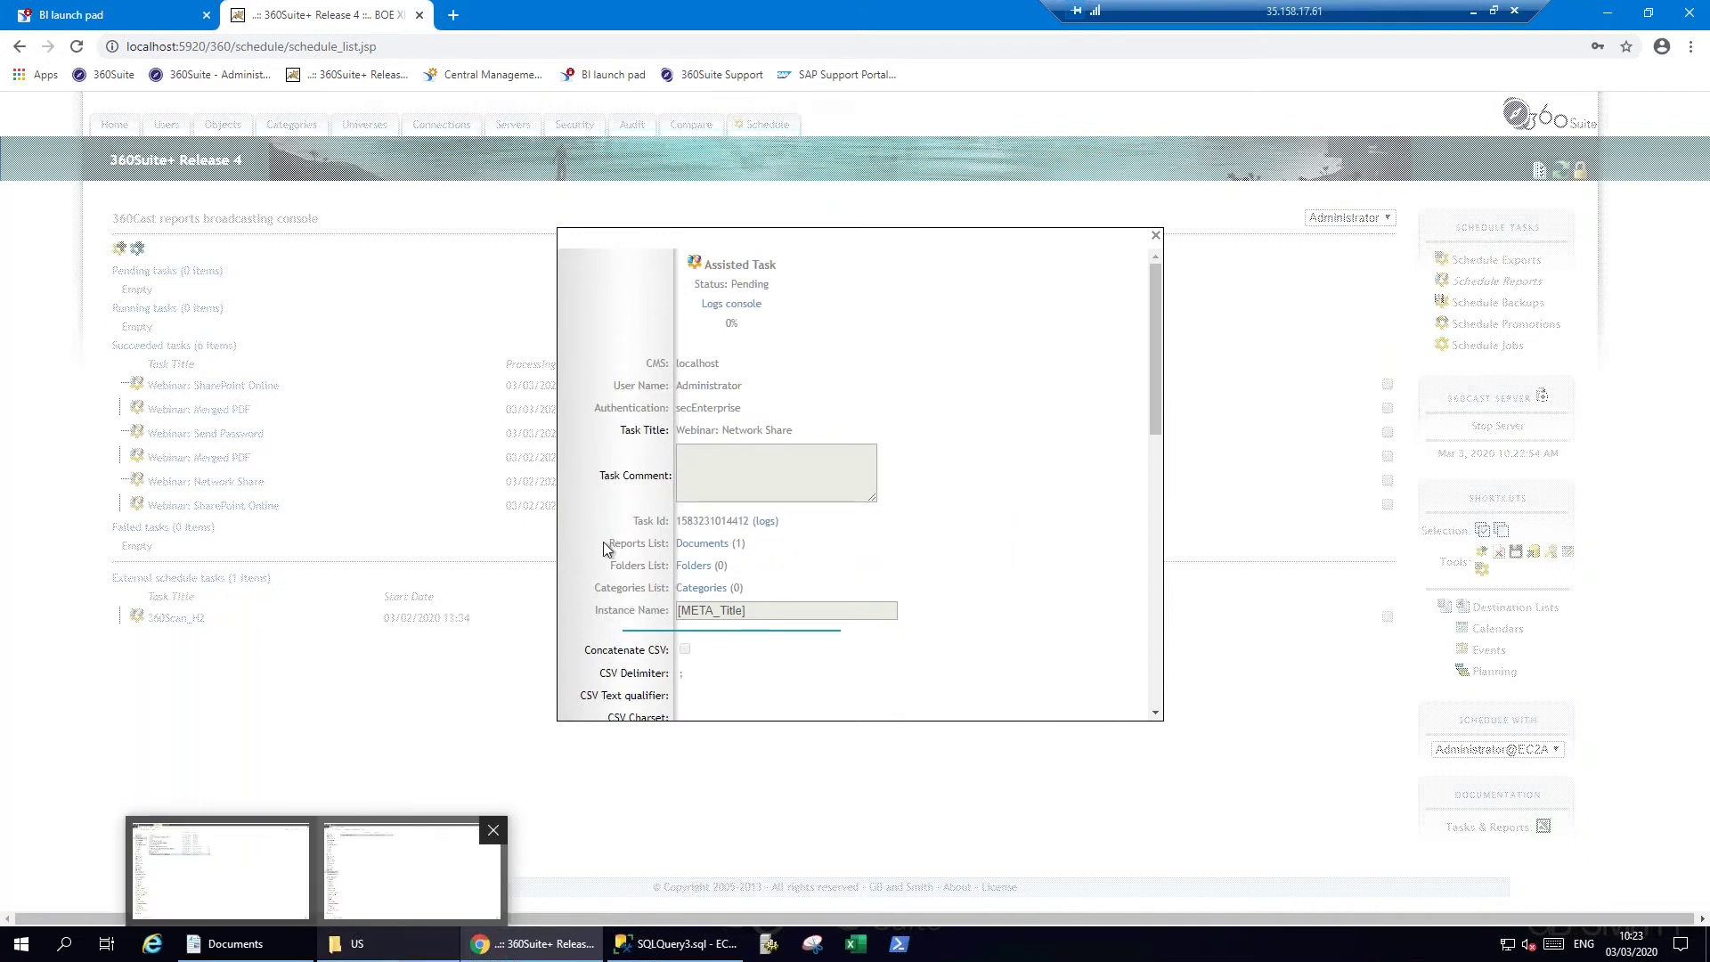
Open the task's logs console, enlarge it to follow the scheduling and export entries per destination row, and close it.
click(731, 305)
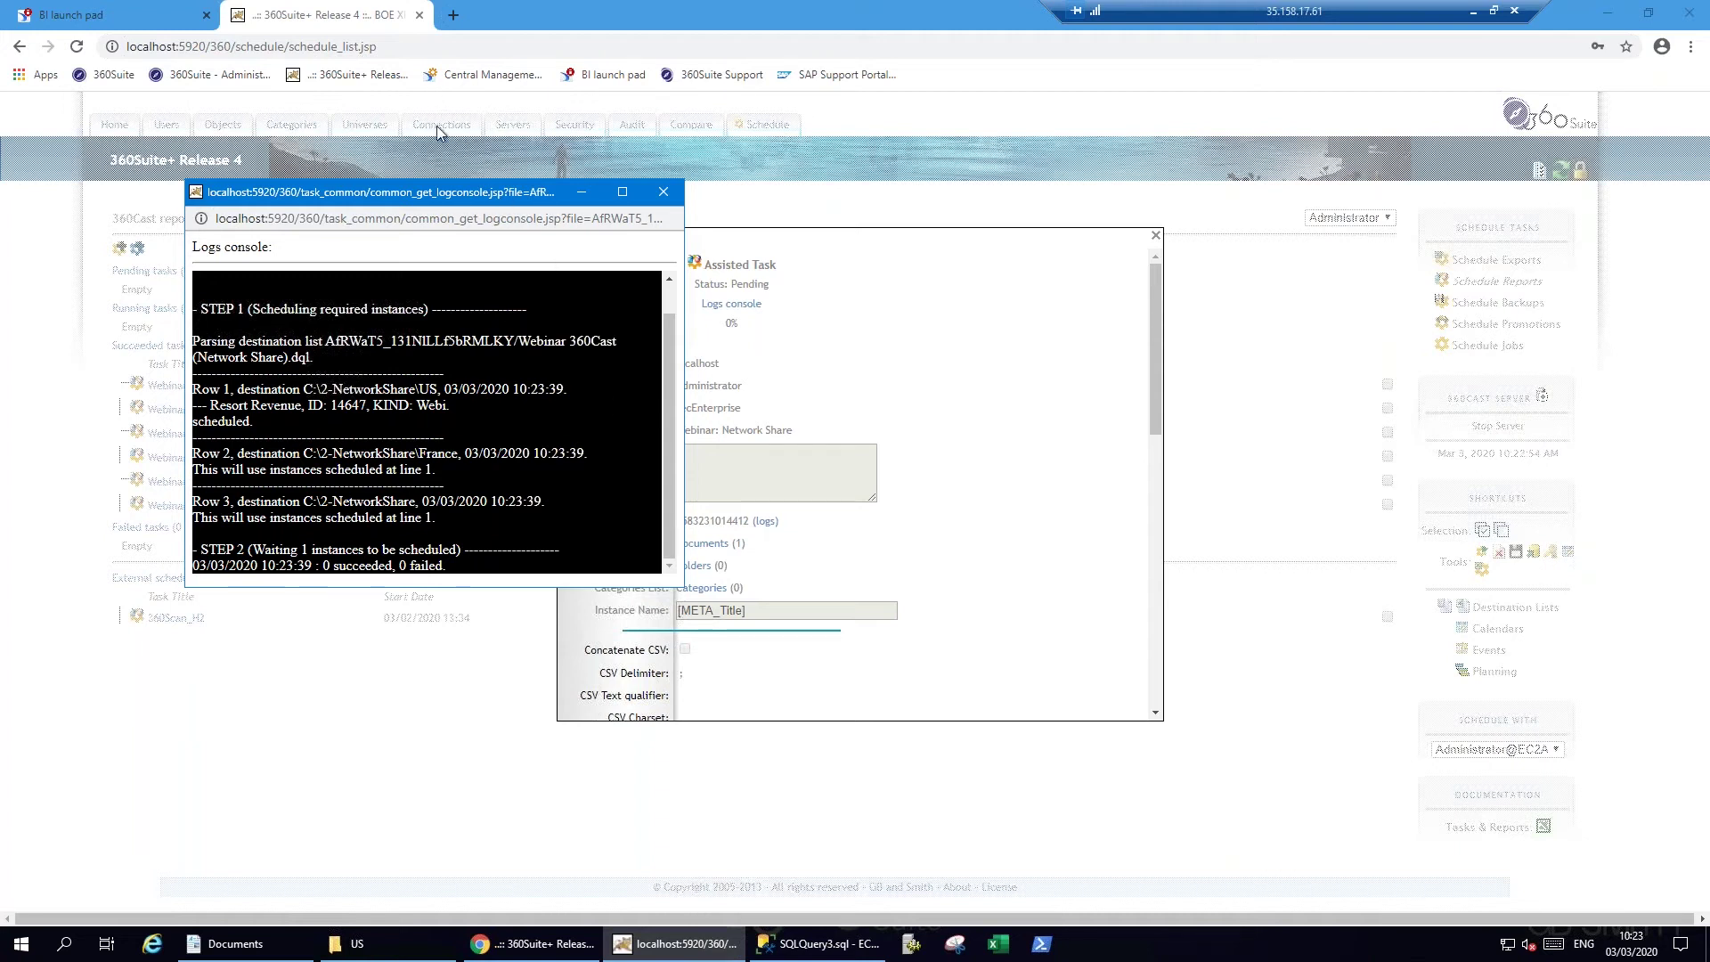
drag(431, 193, 379, 119)
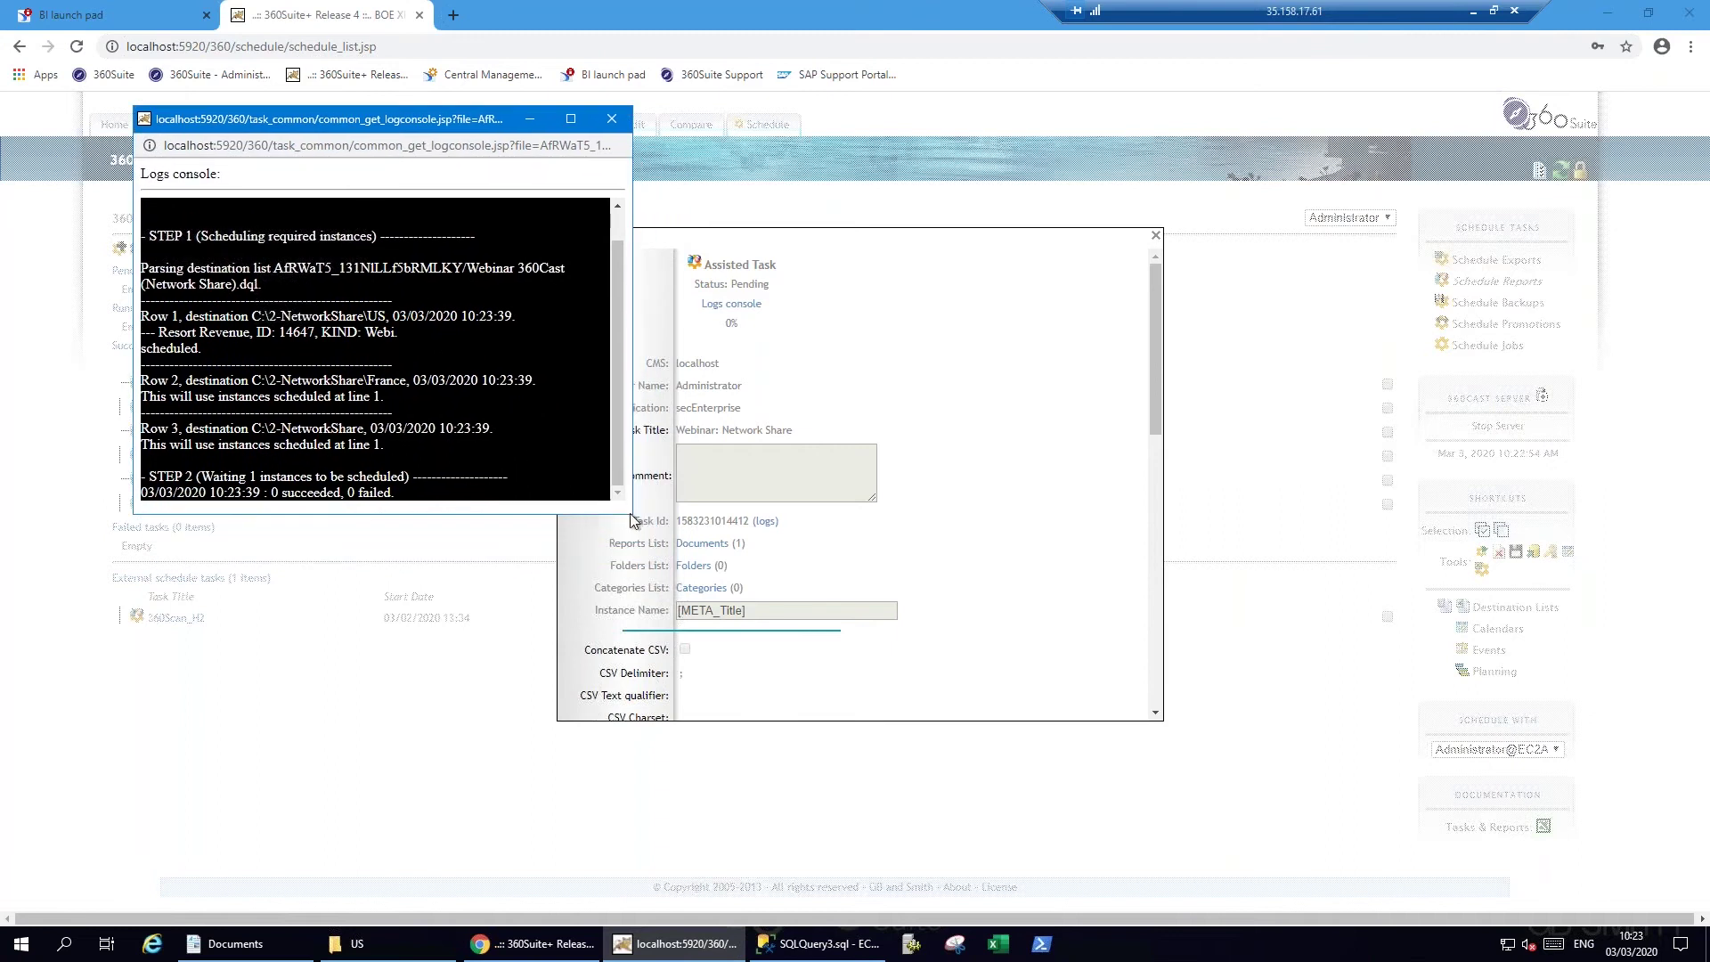
drag(635, 521, 971, 779)
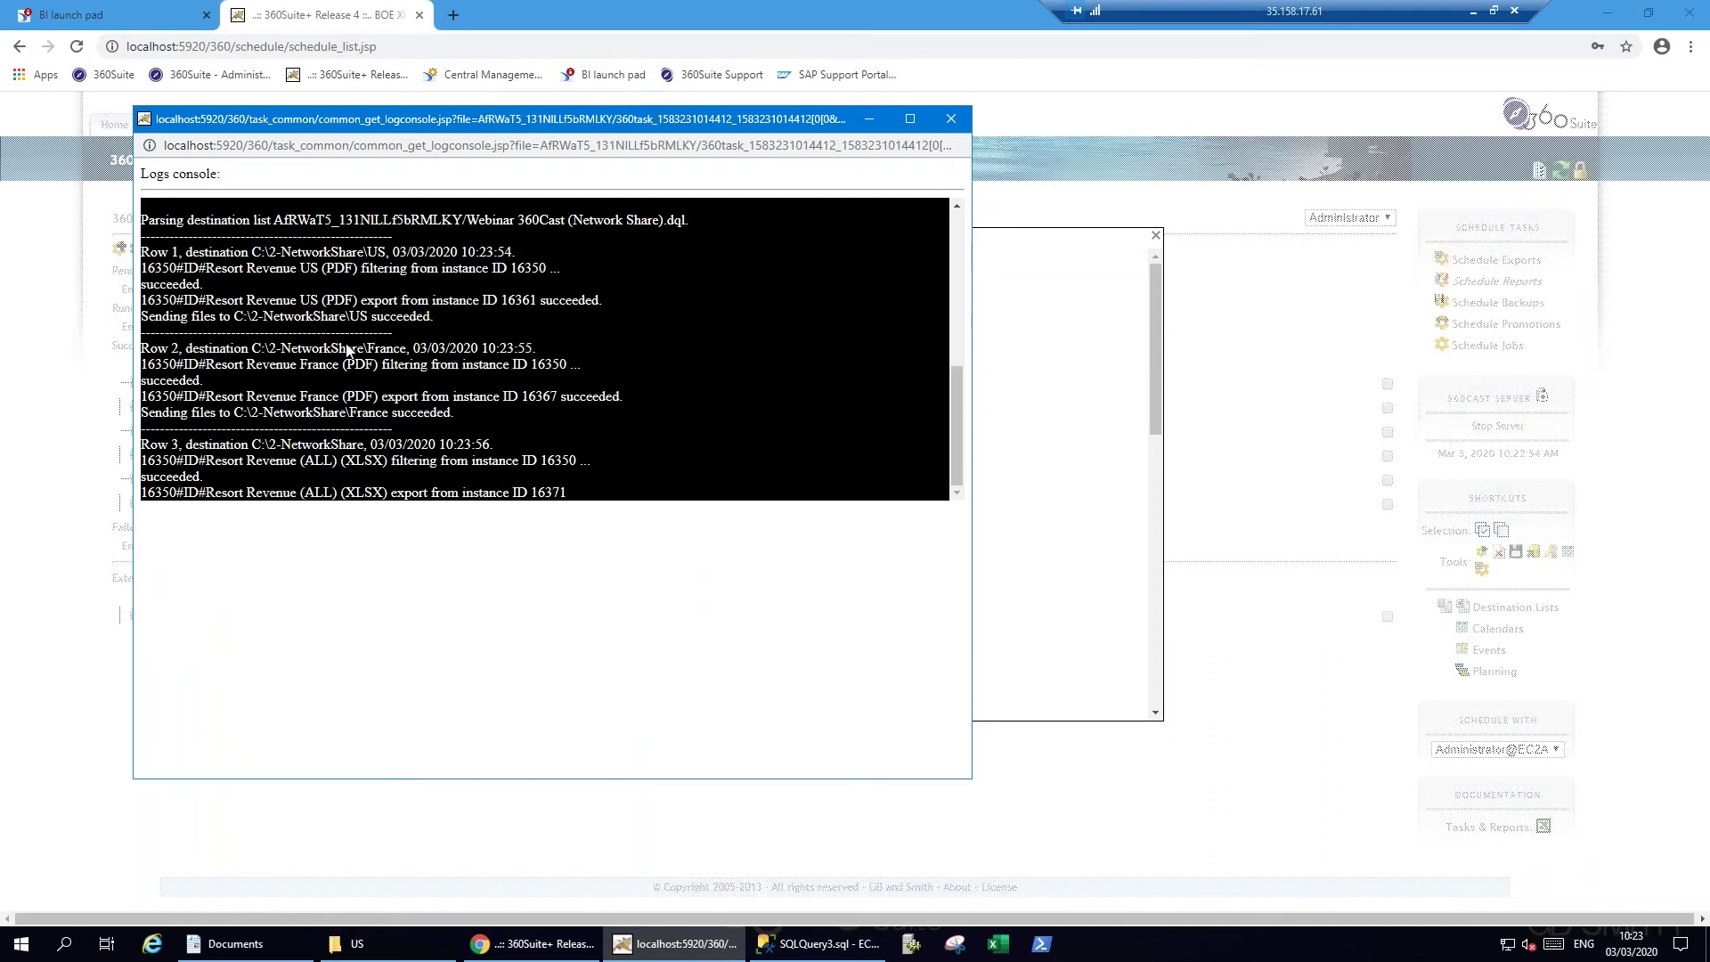
drag(322, 267, 397, 432)
click(361, 370)
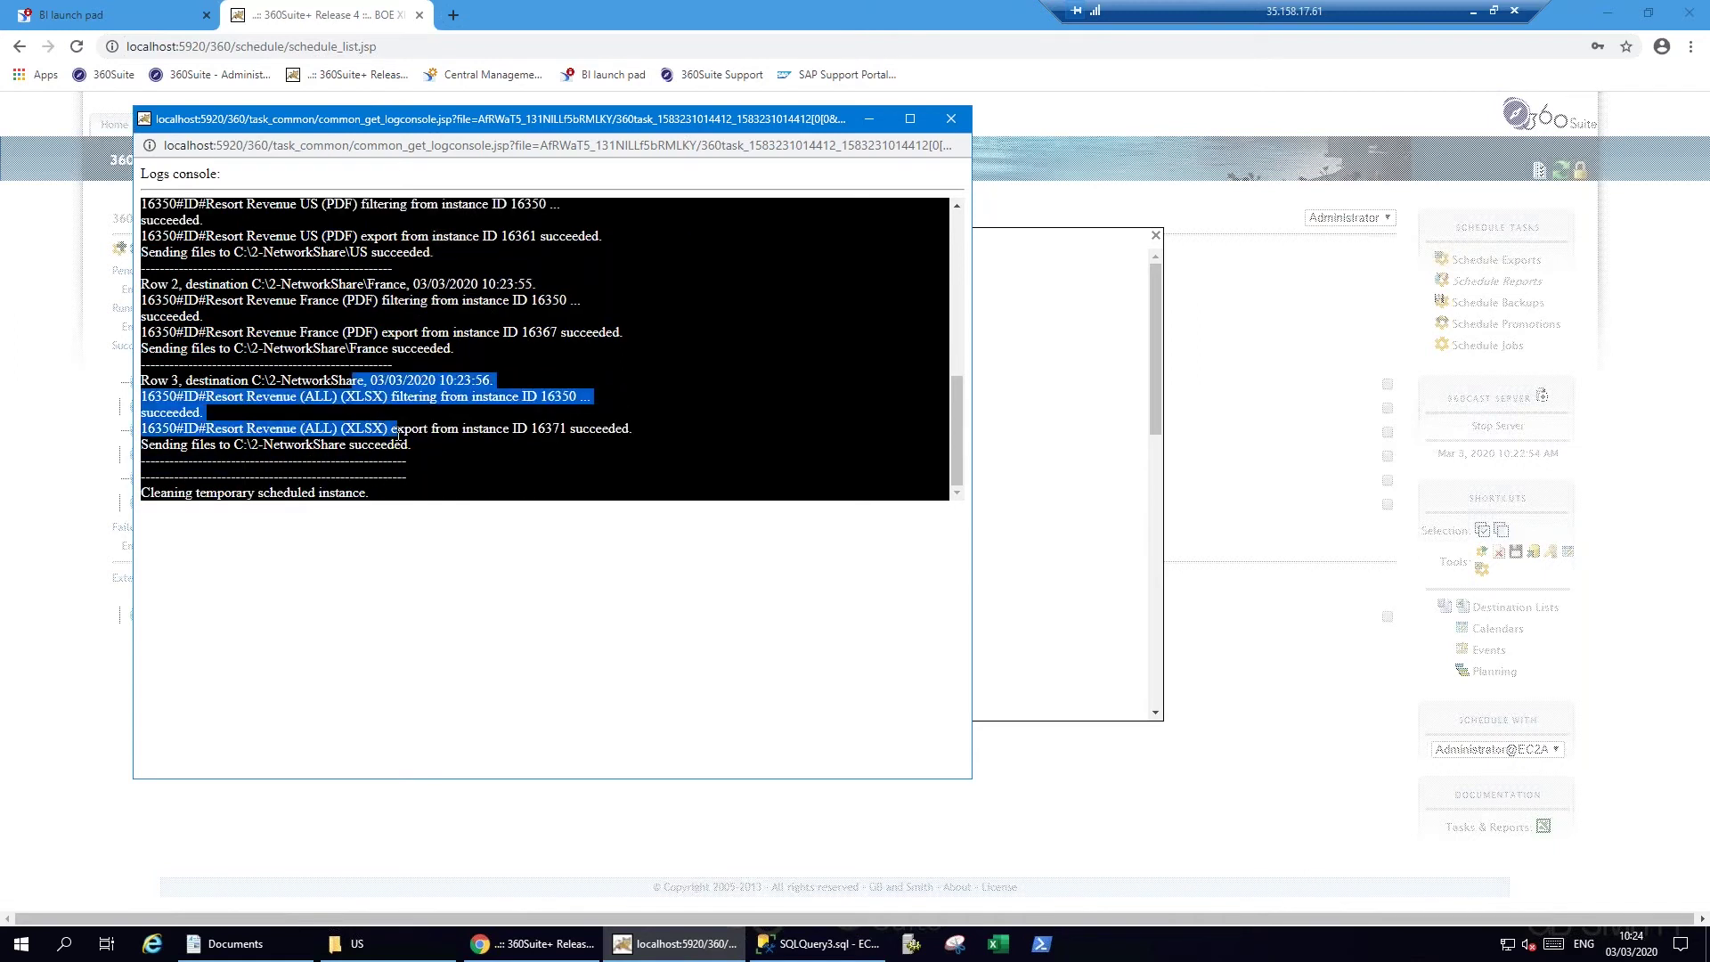
click(431, 430)
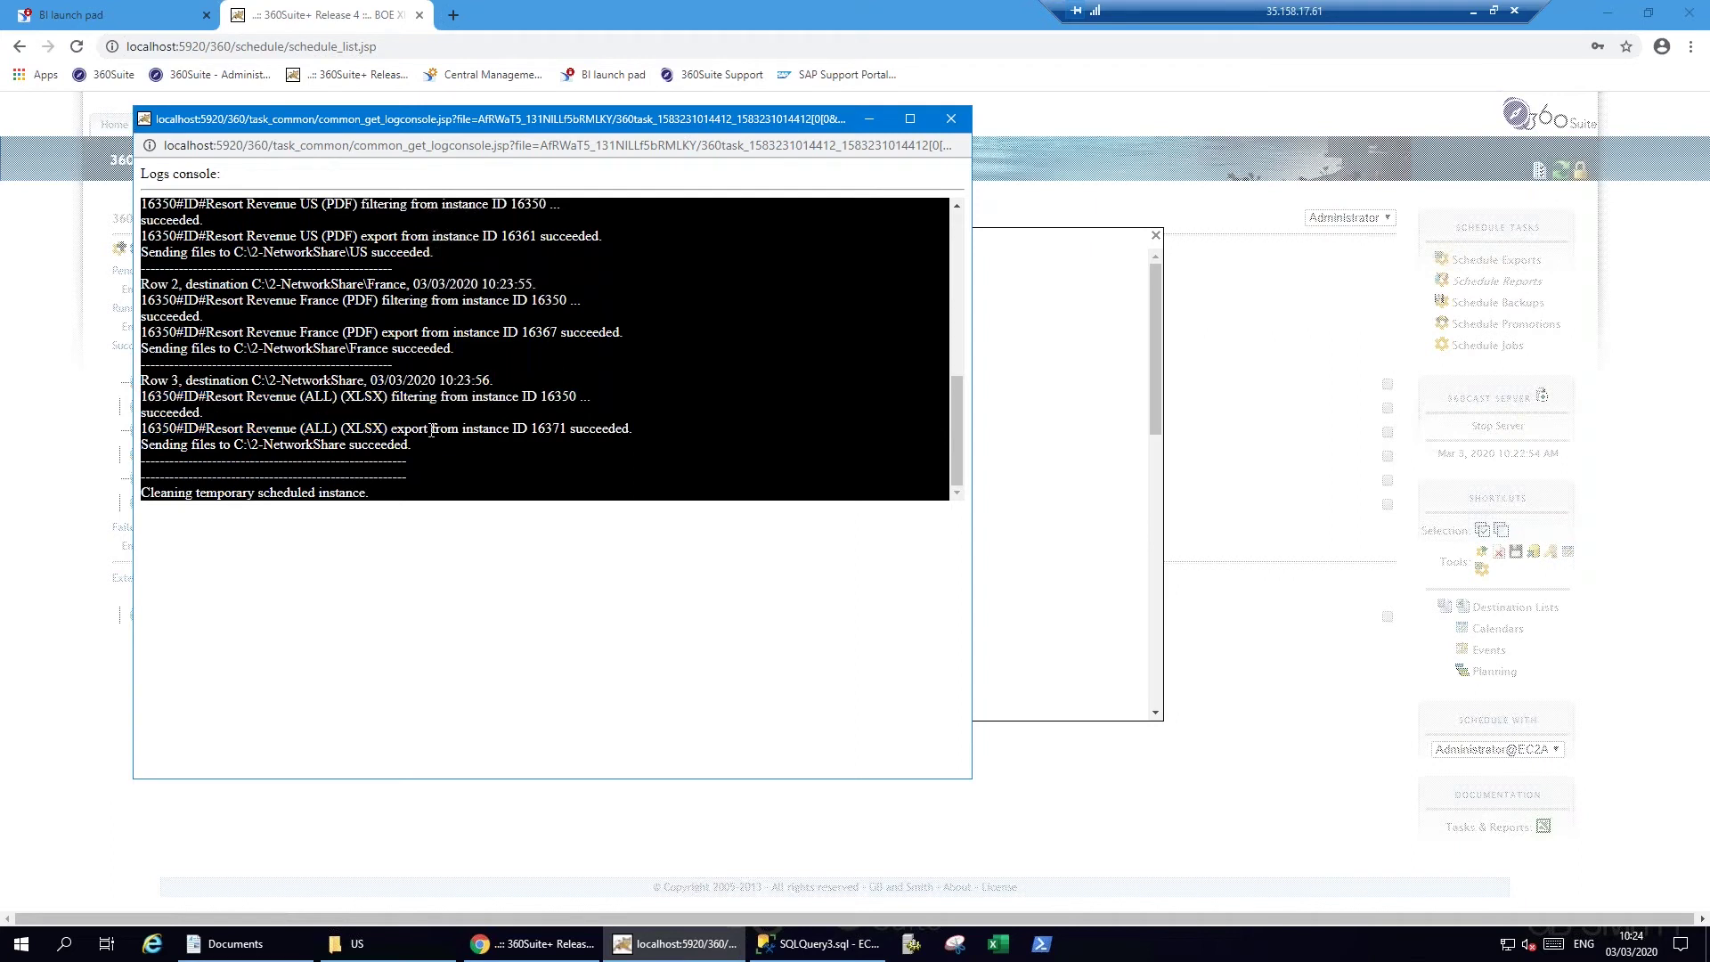
click(951, 118)
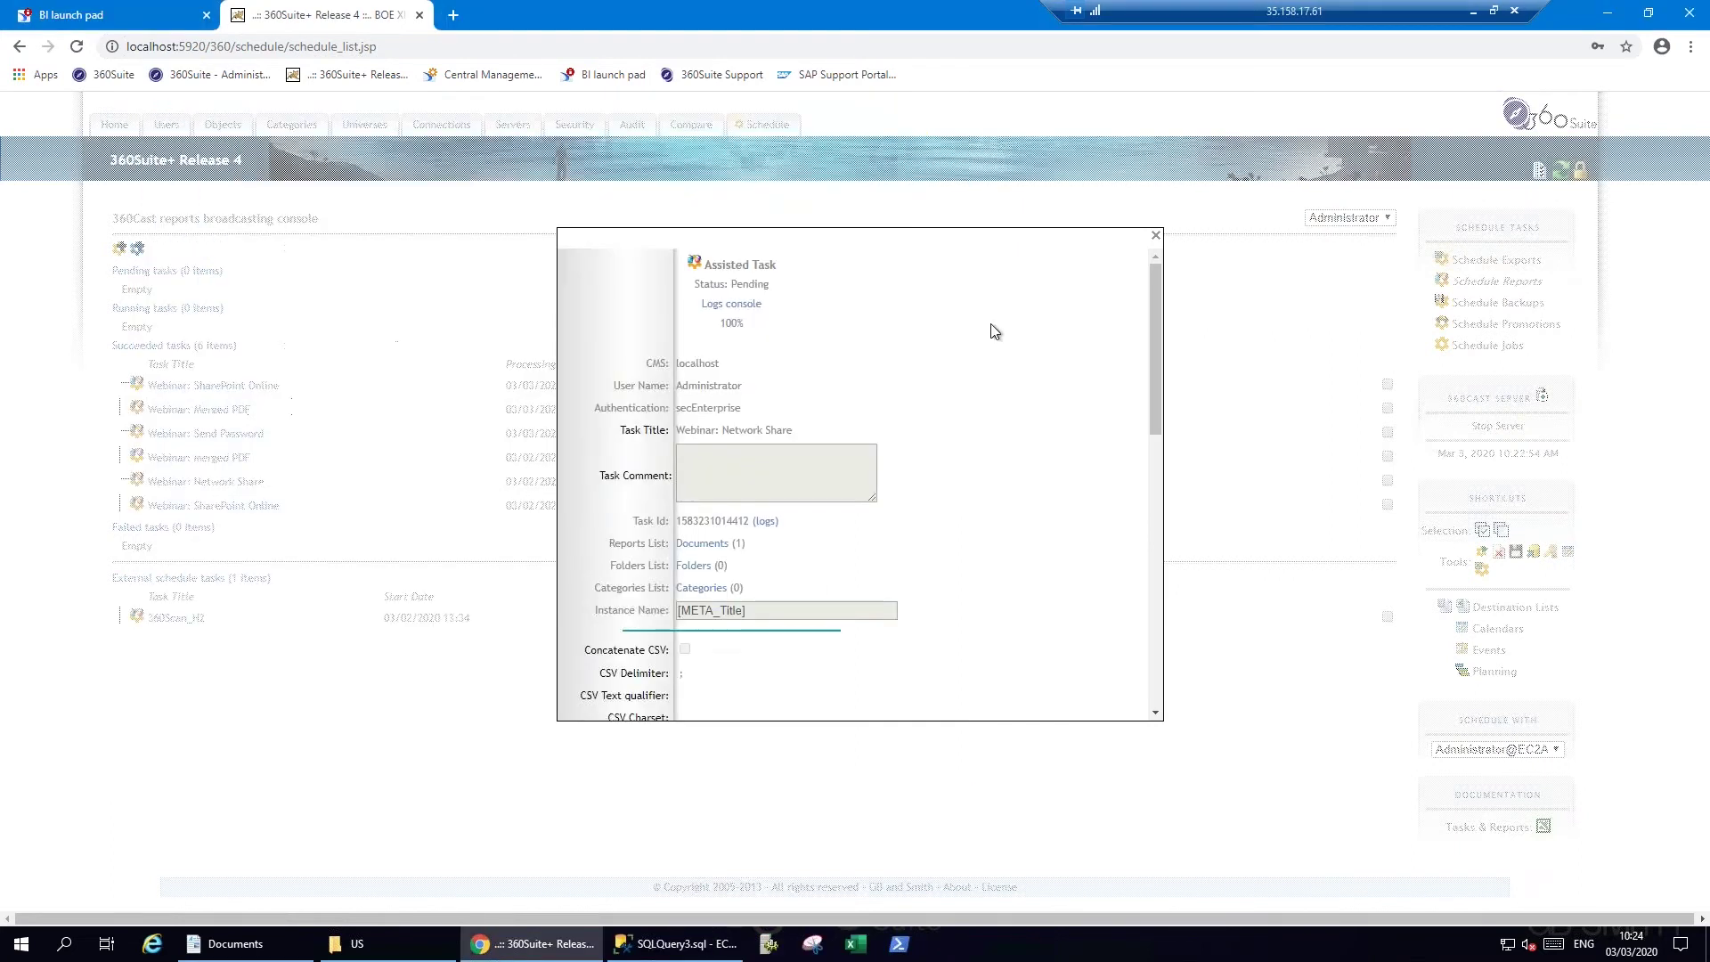
Switch to File Explorer and check the delivered files in the US, 2-NetworkShare and France folders.
click(392, 944)
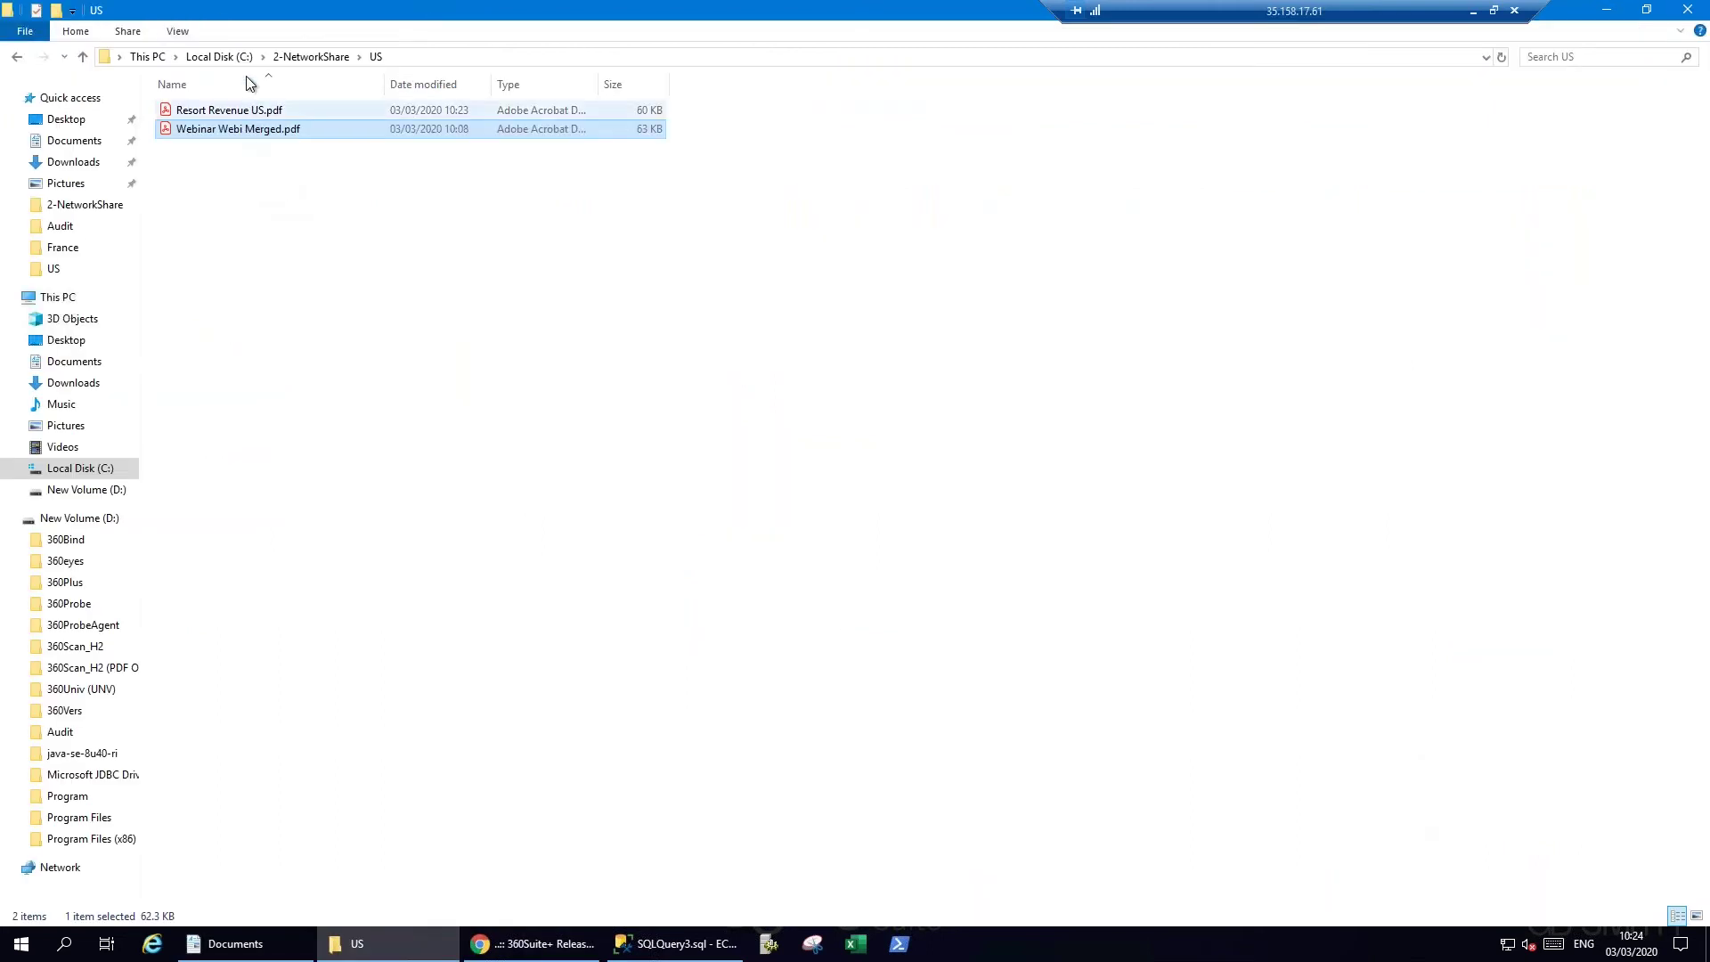
click(308, 57)
double_click(221, 111)
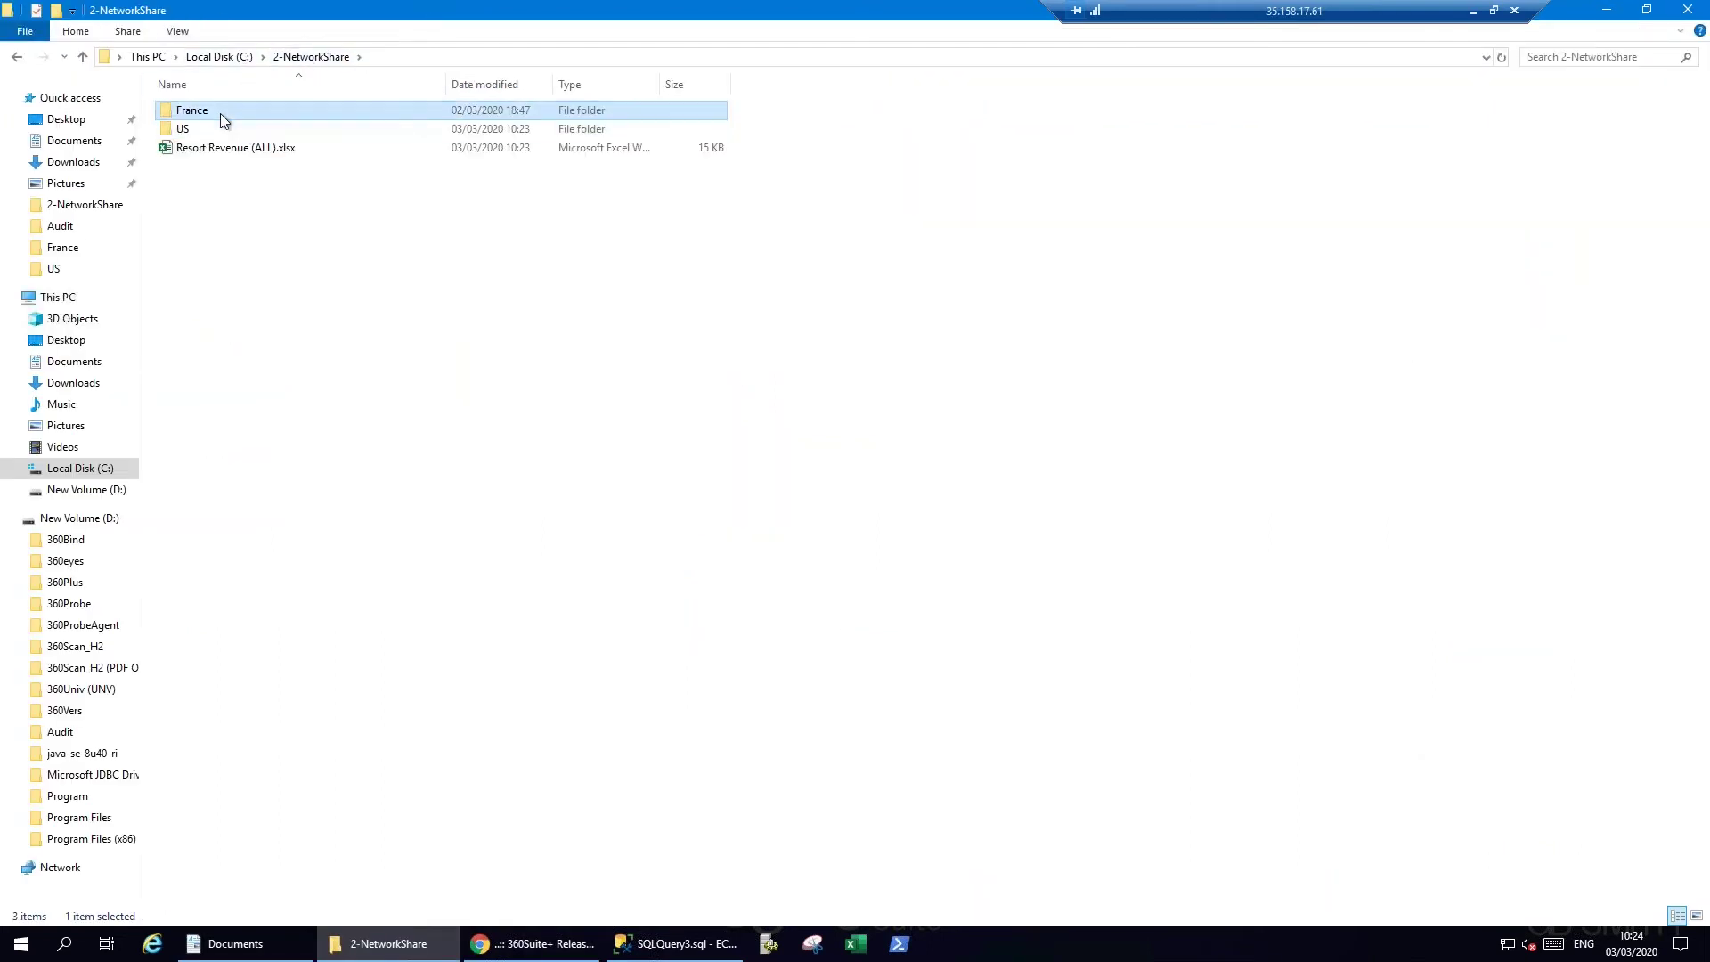
click(325, 57)
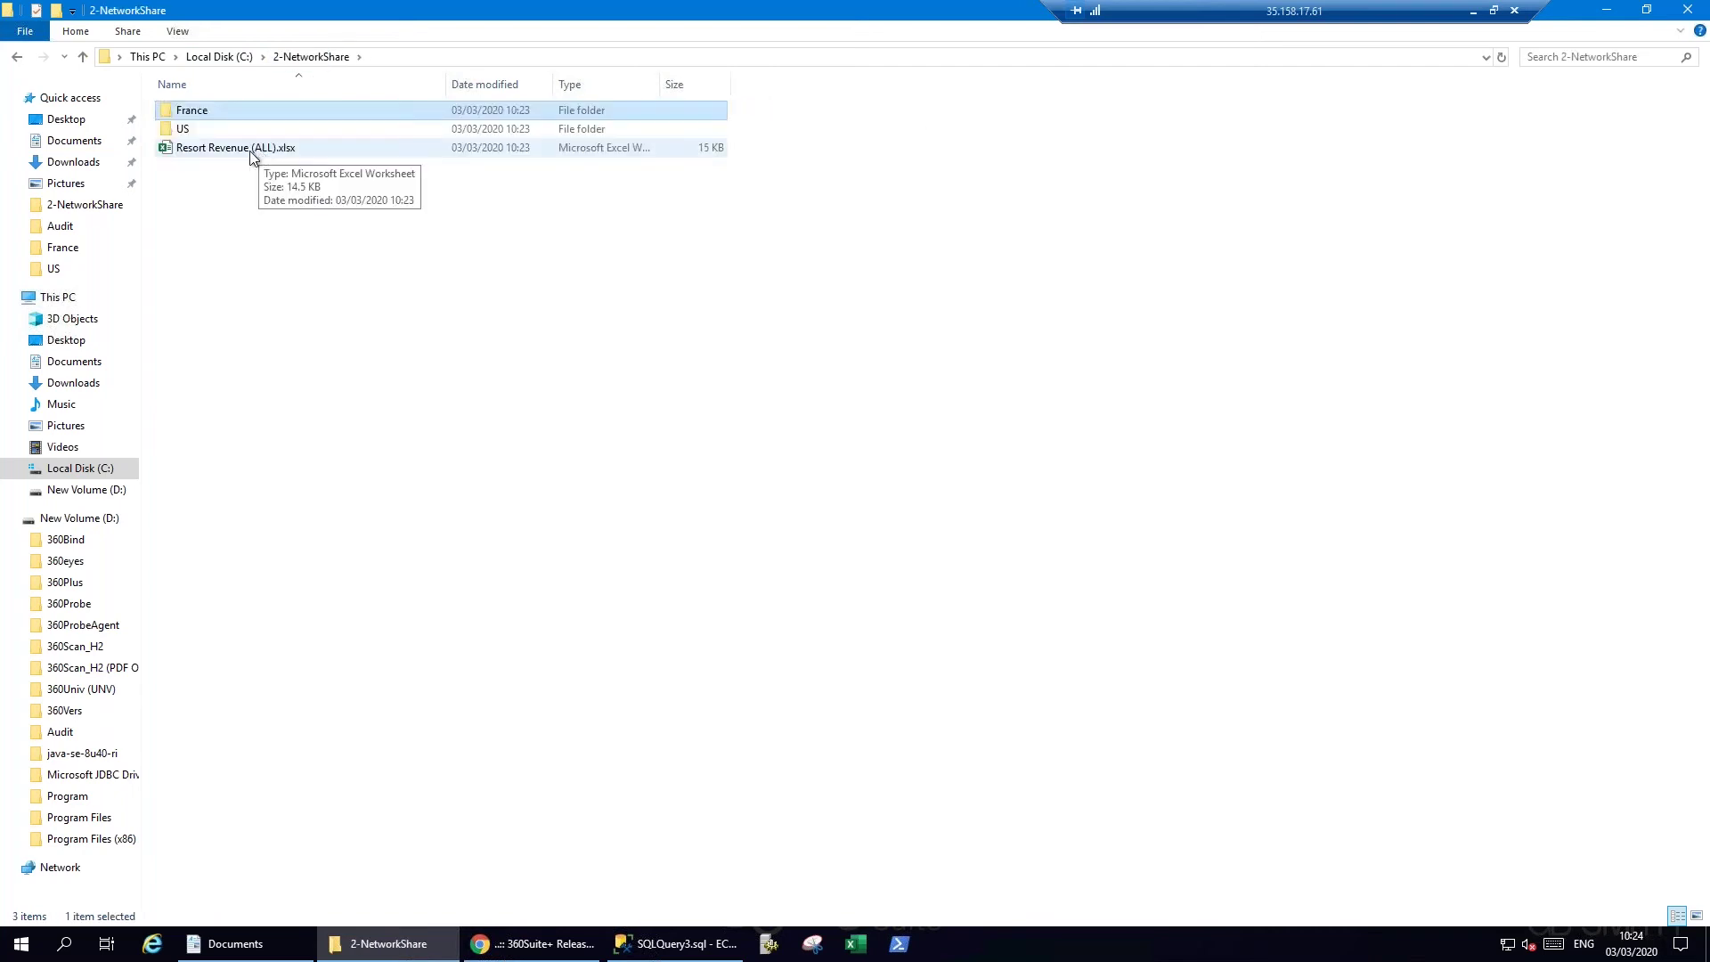
double_click(213, 114)
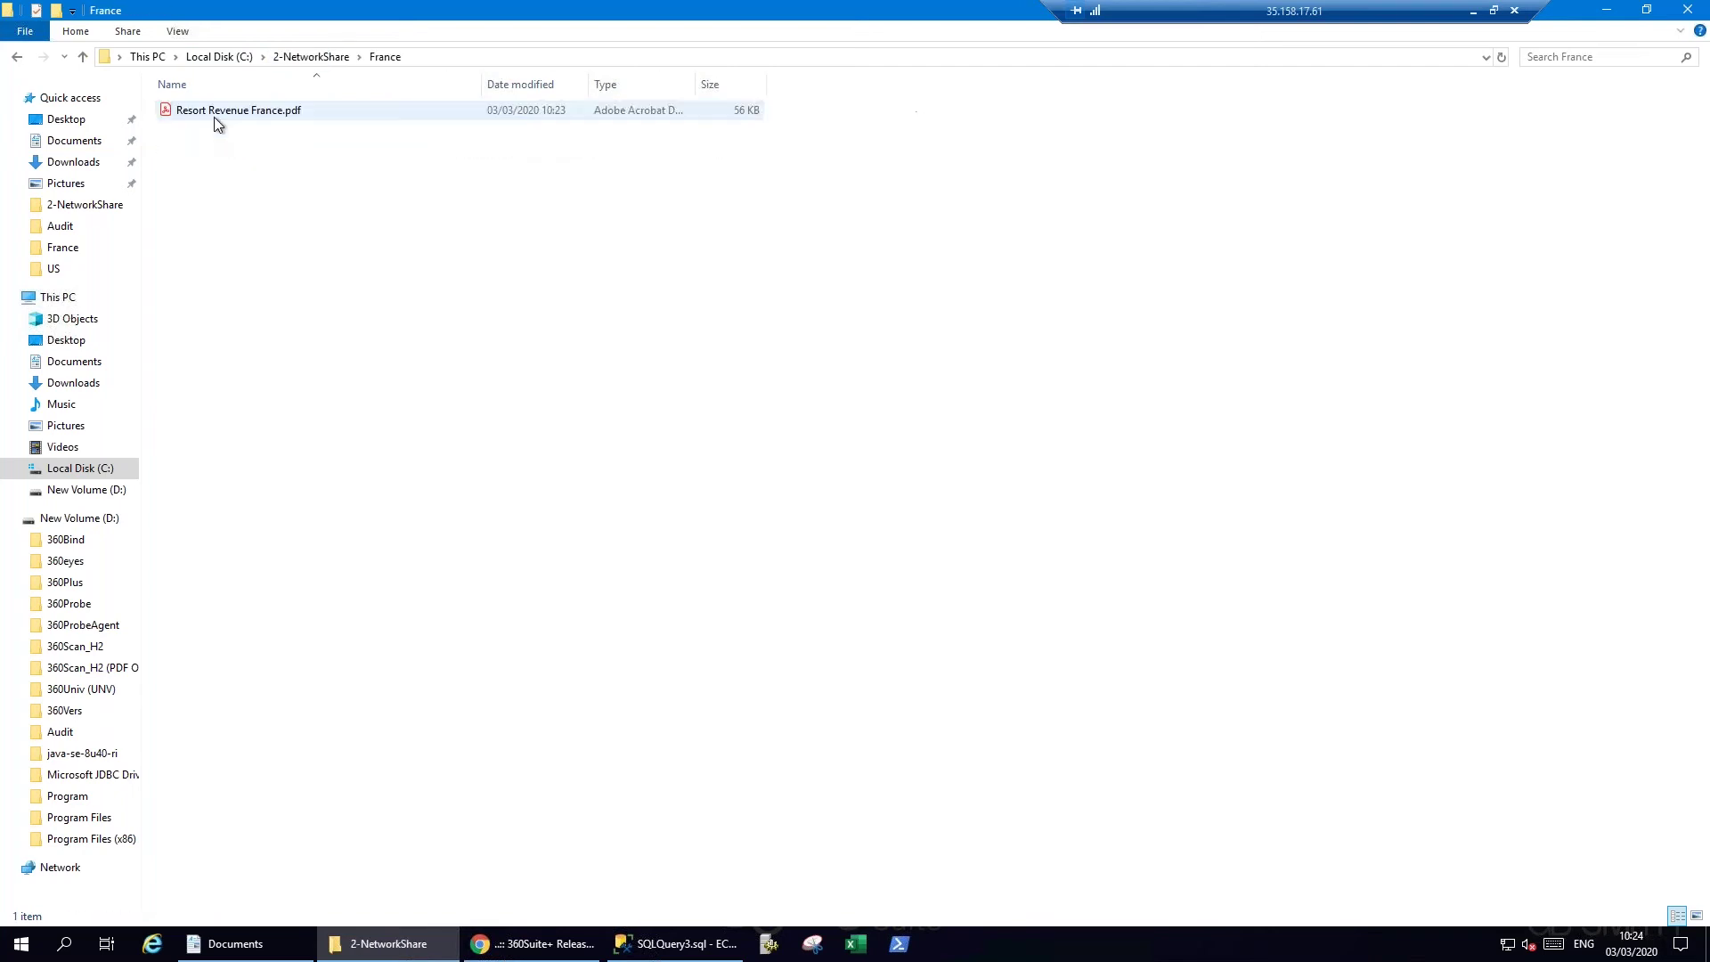
Open "Resort Revenue France.pdf" to check its password protection, cancel the password request and close Acrobat Reader.
double_click(255, 114)
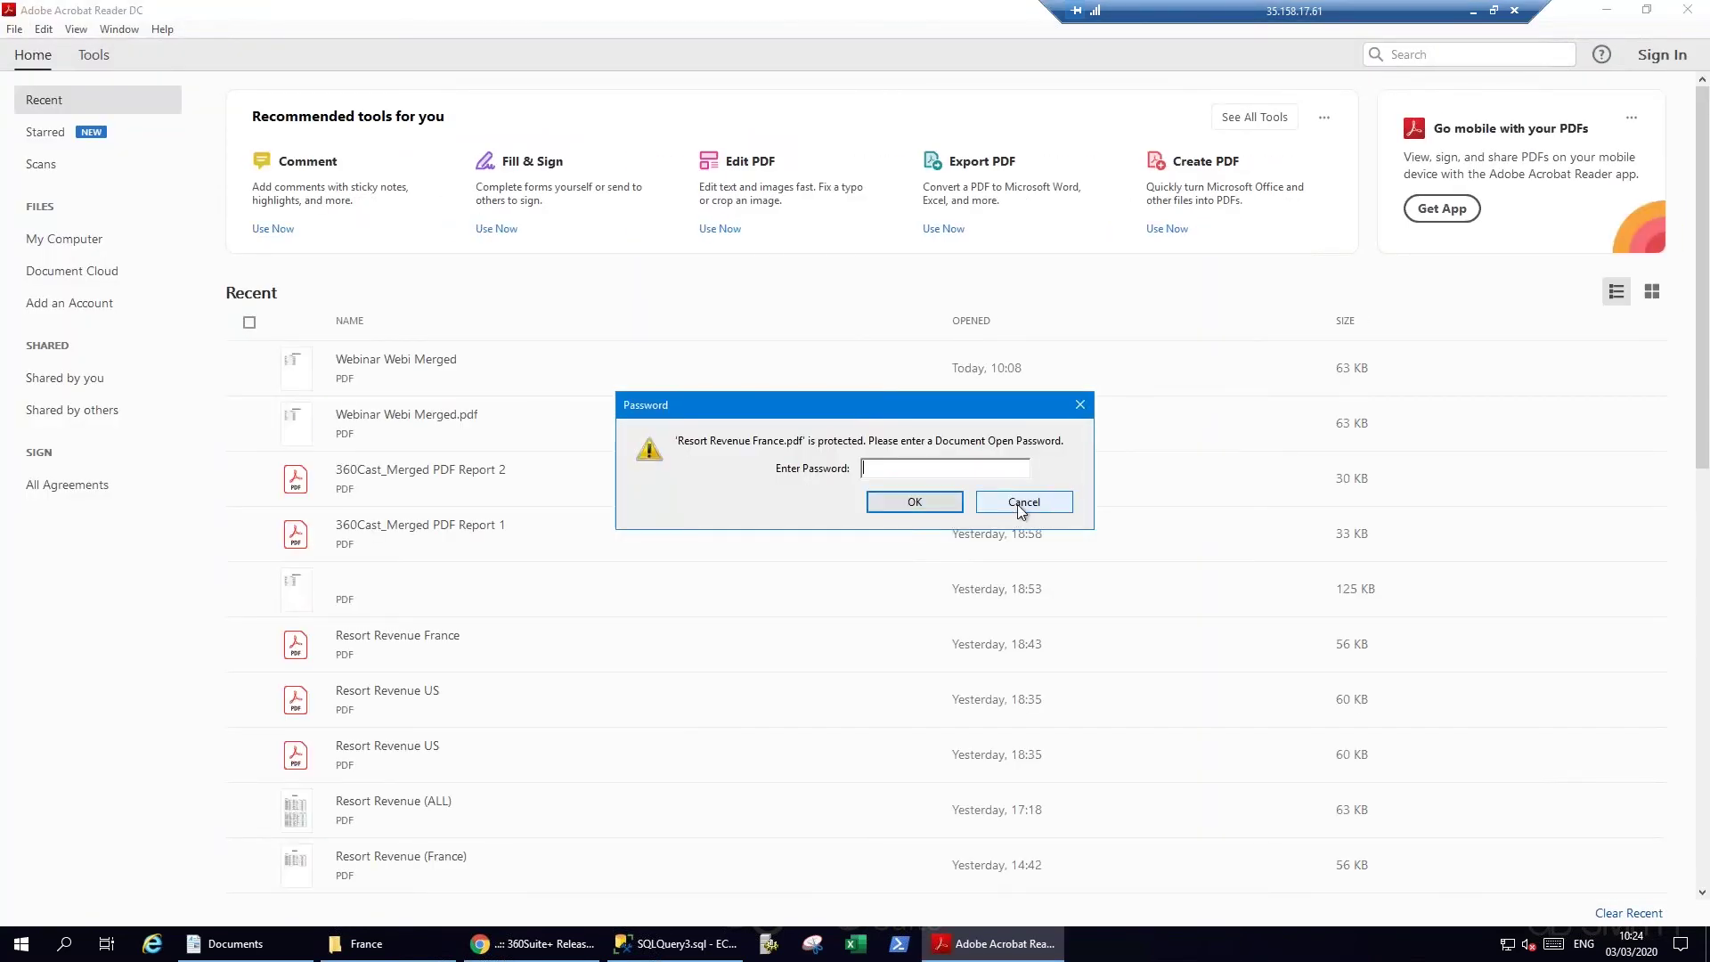
click(1022, 504)
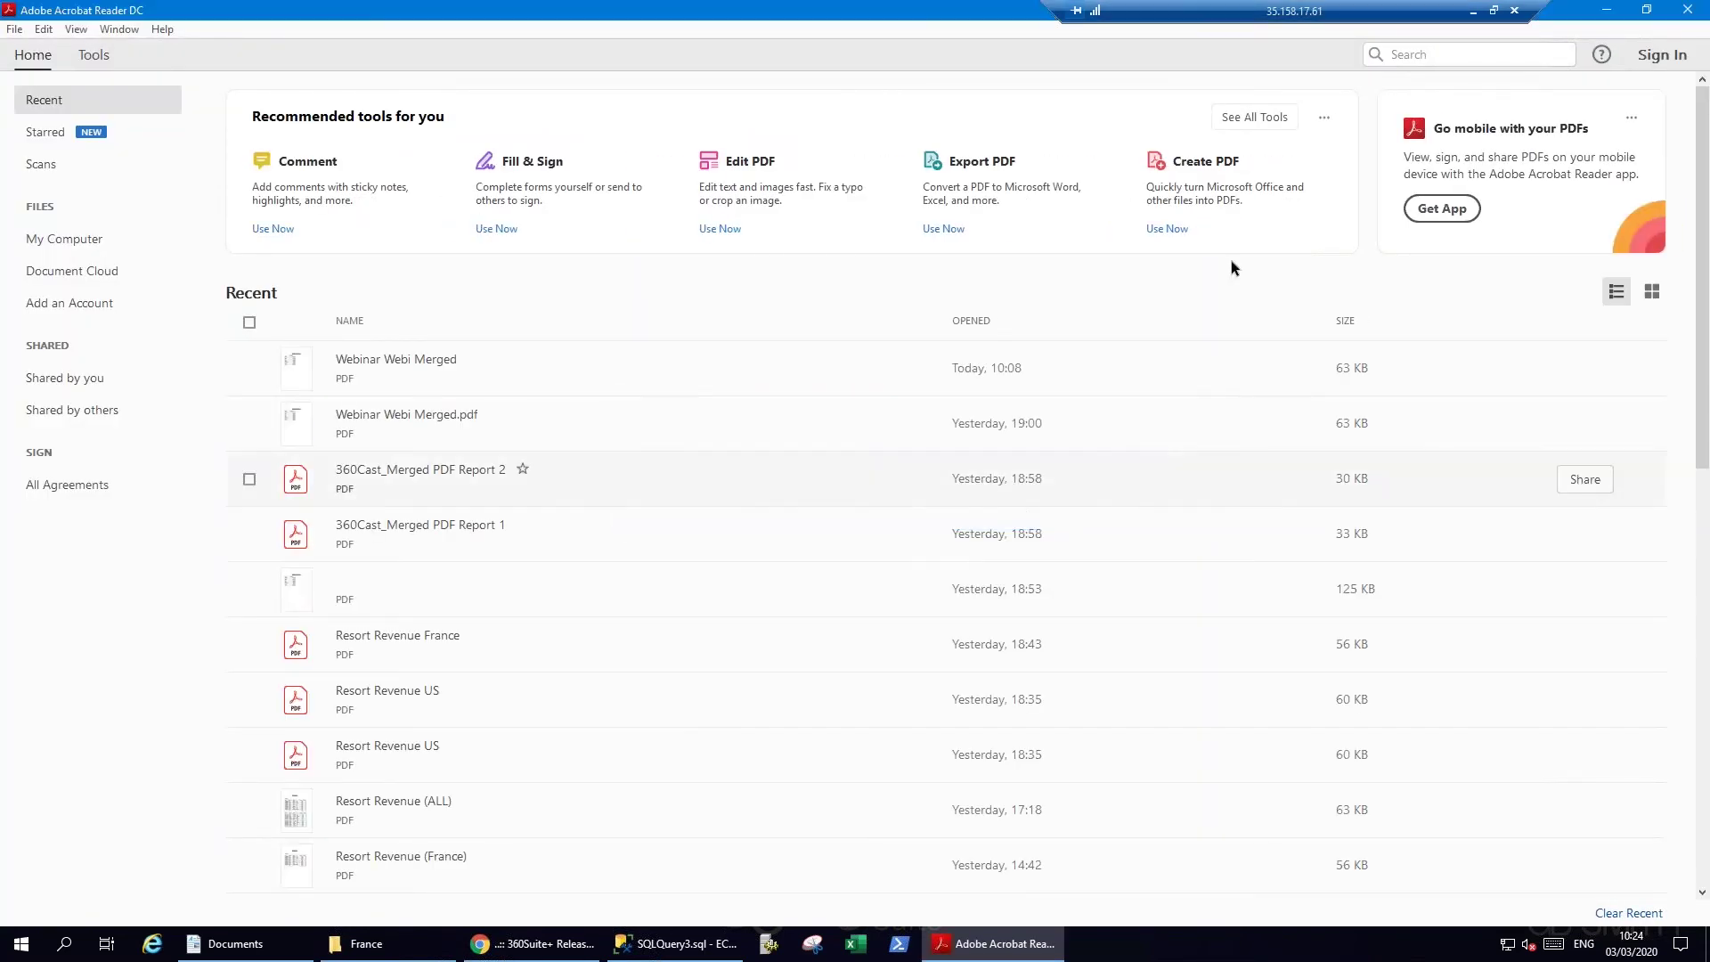
click(1688, 9)
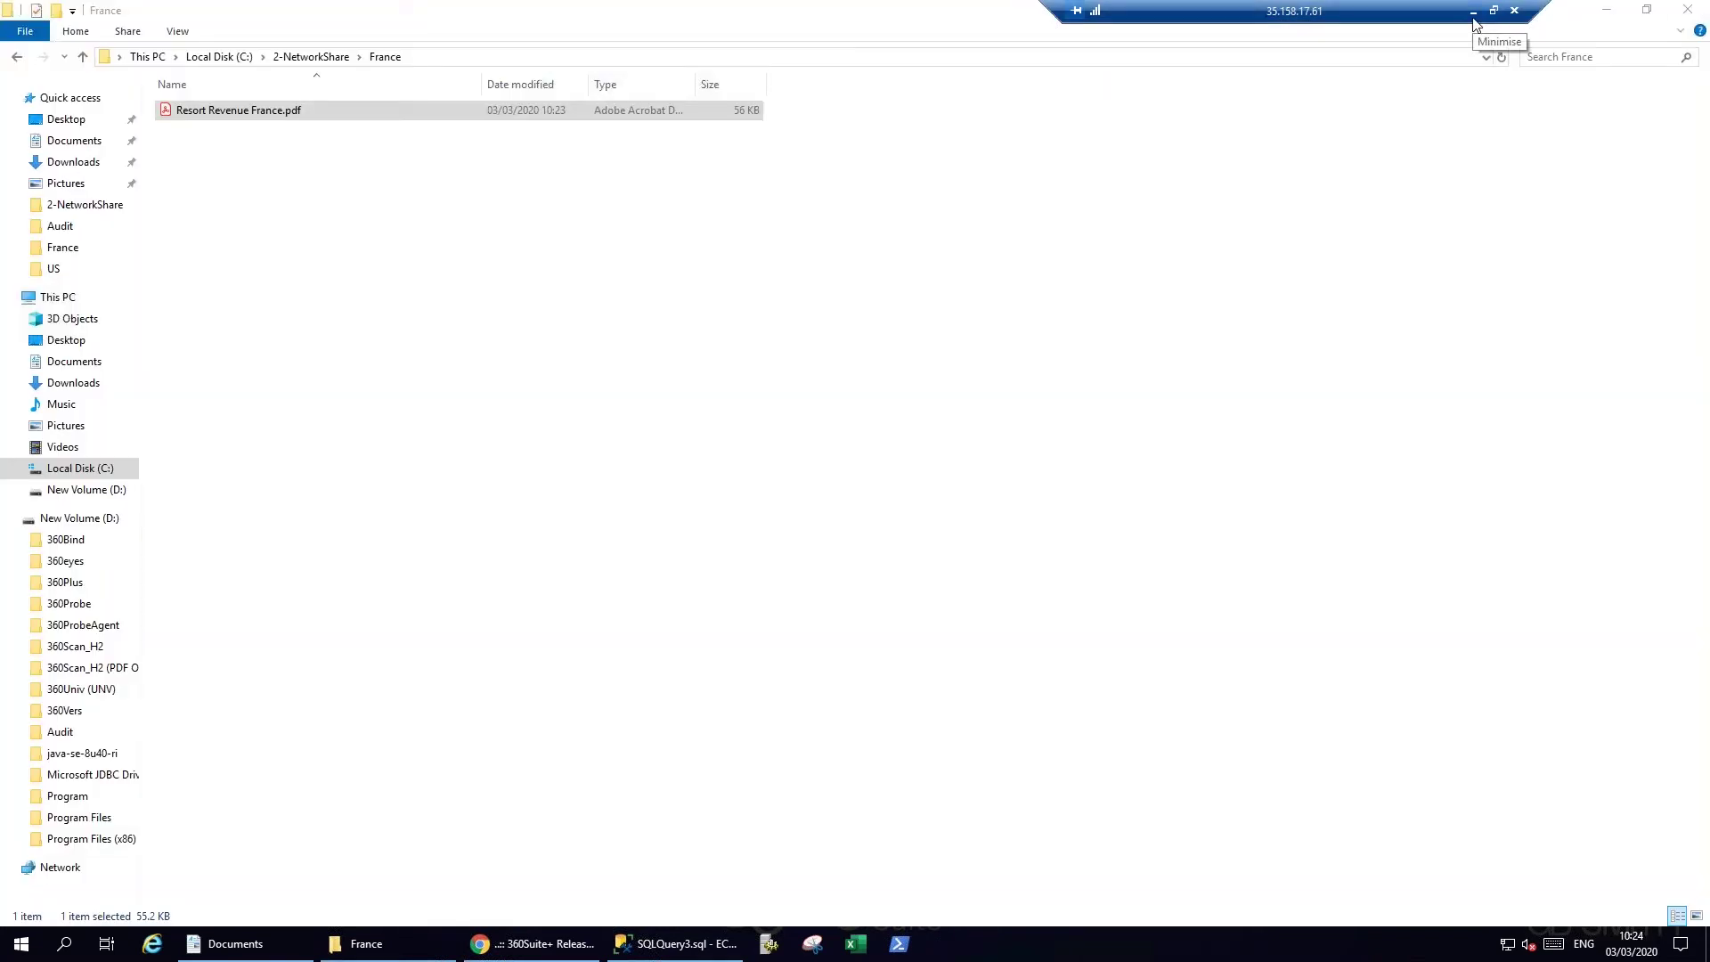
Return to 360Suite+, open the SQL destination list "Webinar 360Cast (Send Password)" and enlarge its query box to examine the query.
mouse_move(628, 941)
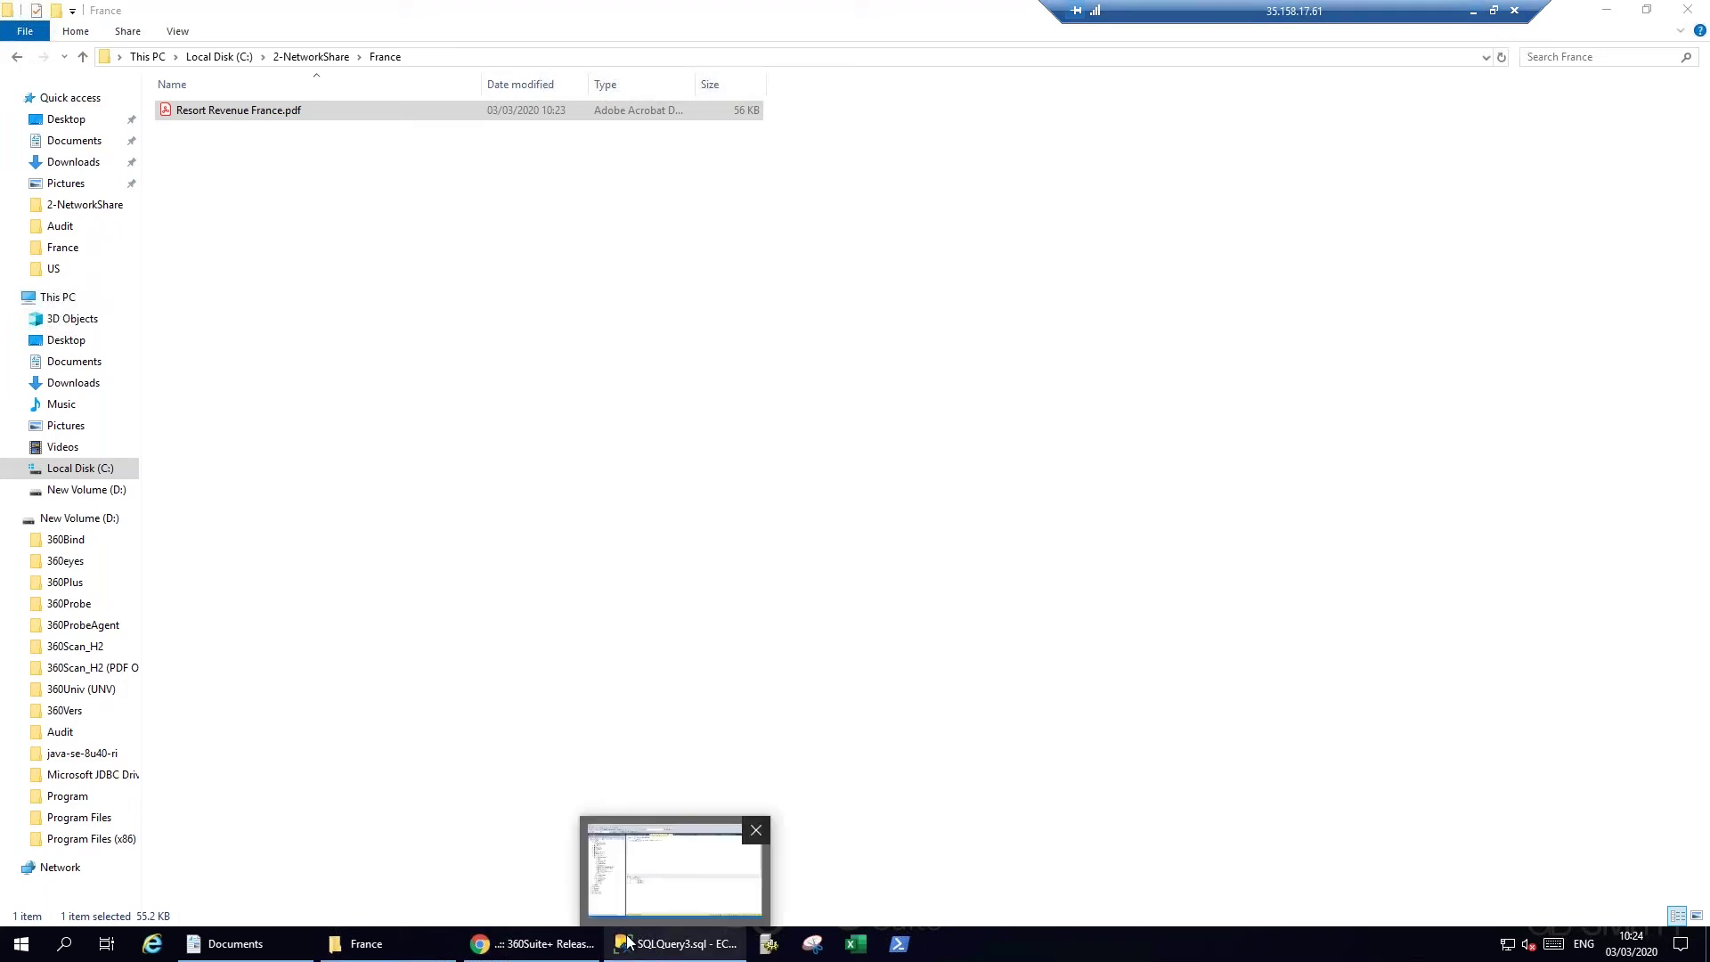
click(671, 949)
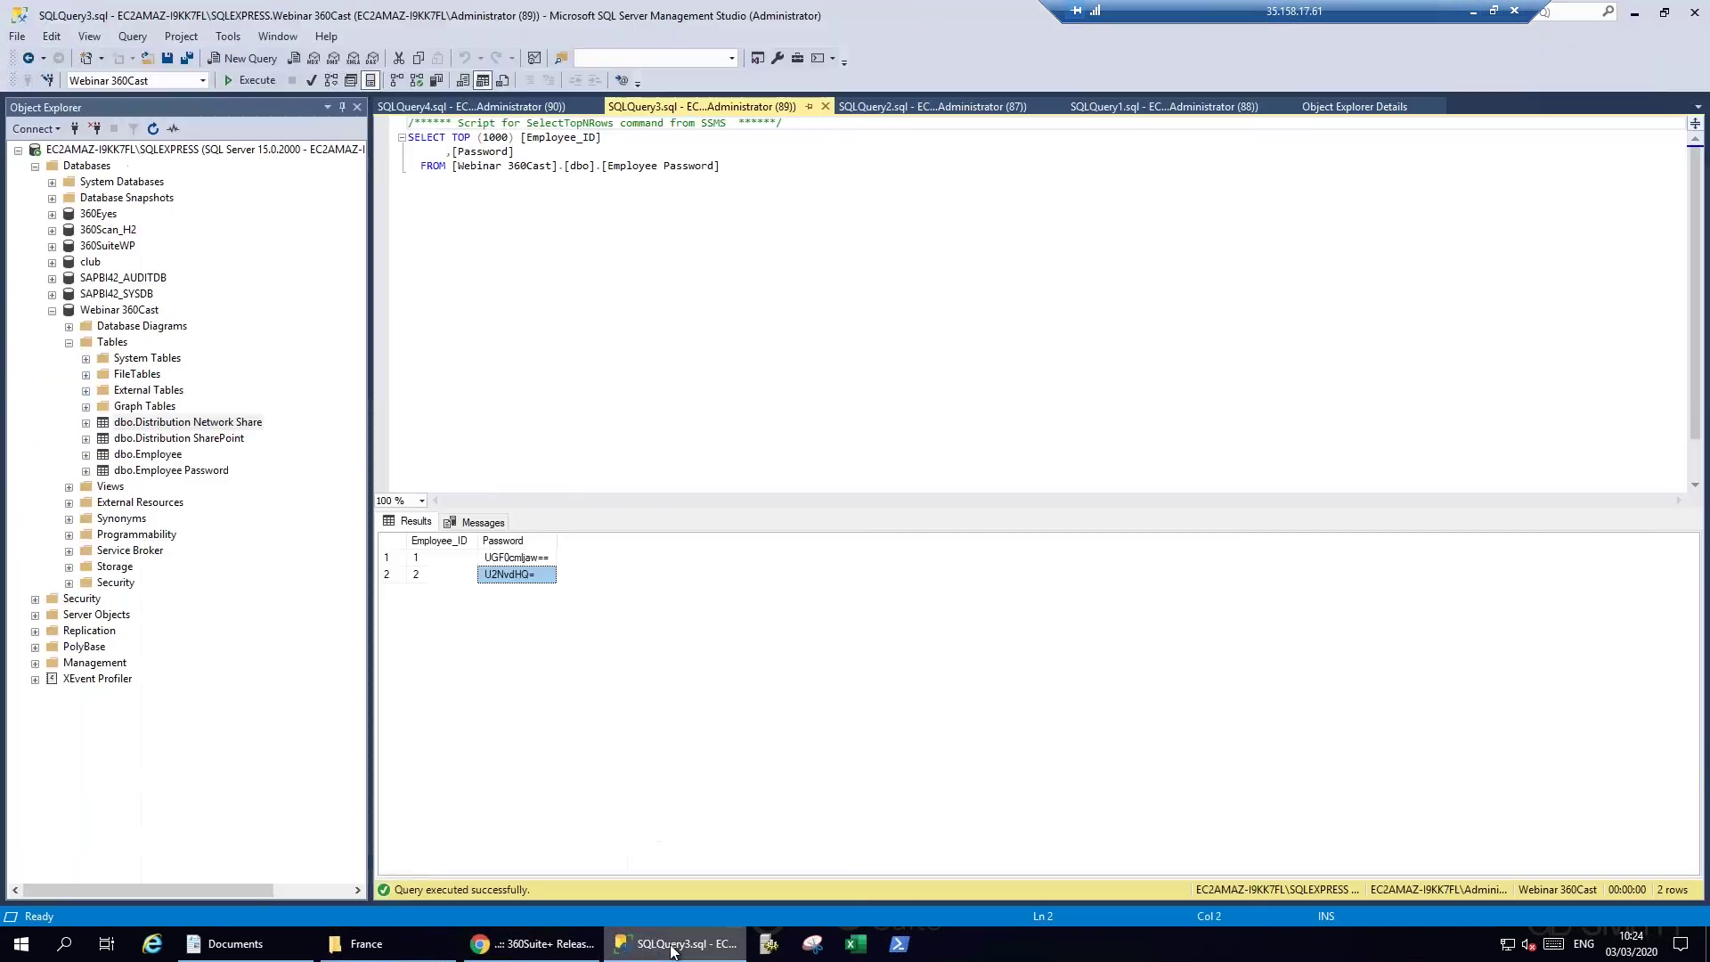
click(540, 948)
click(1495, 607)
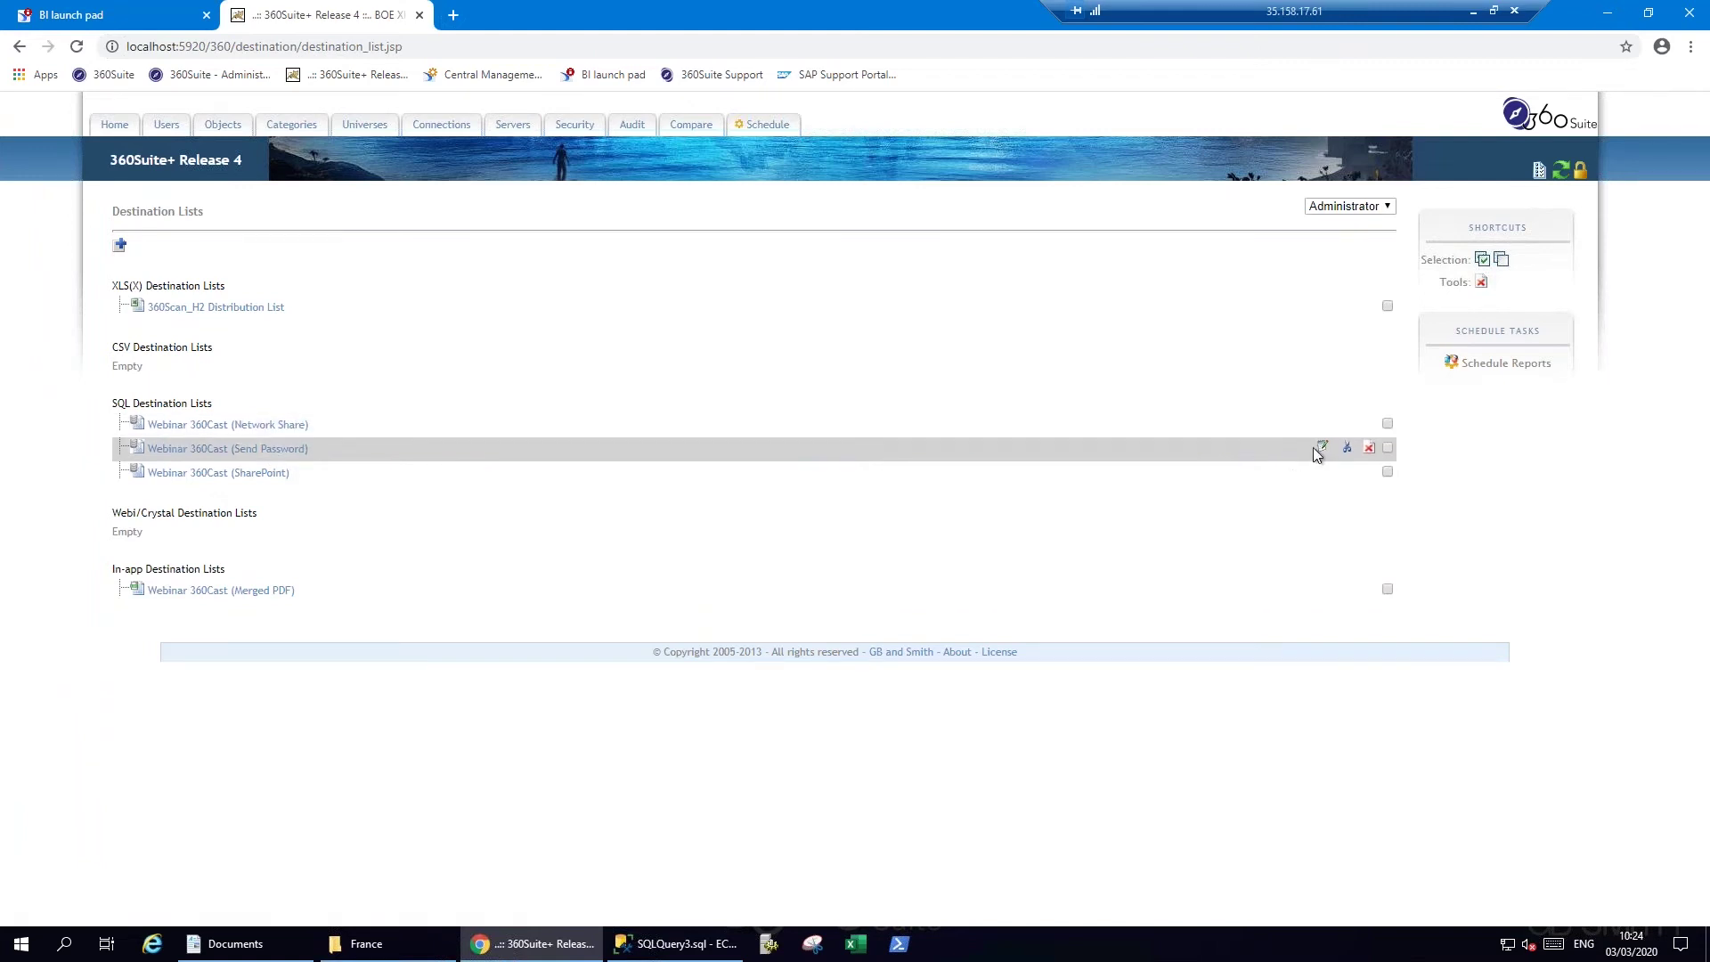
click(1319, 452)
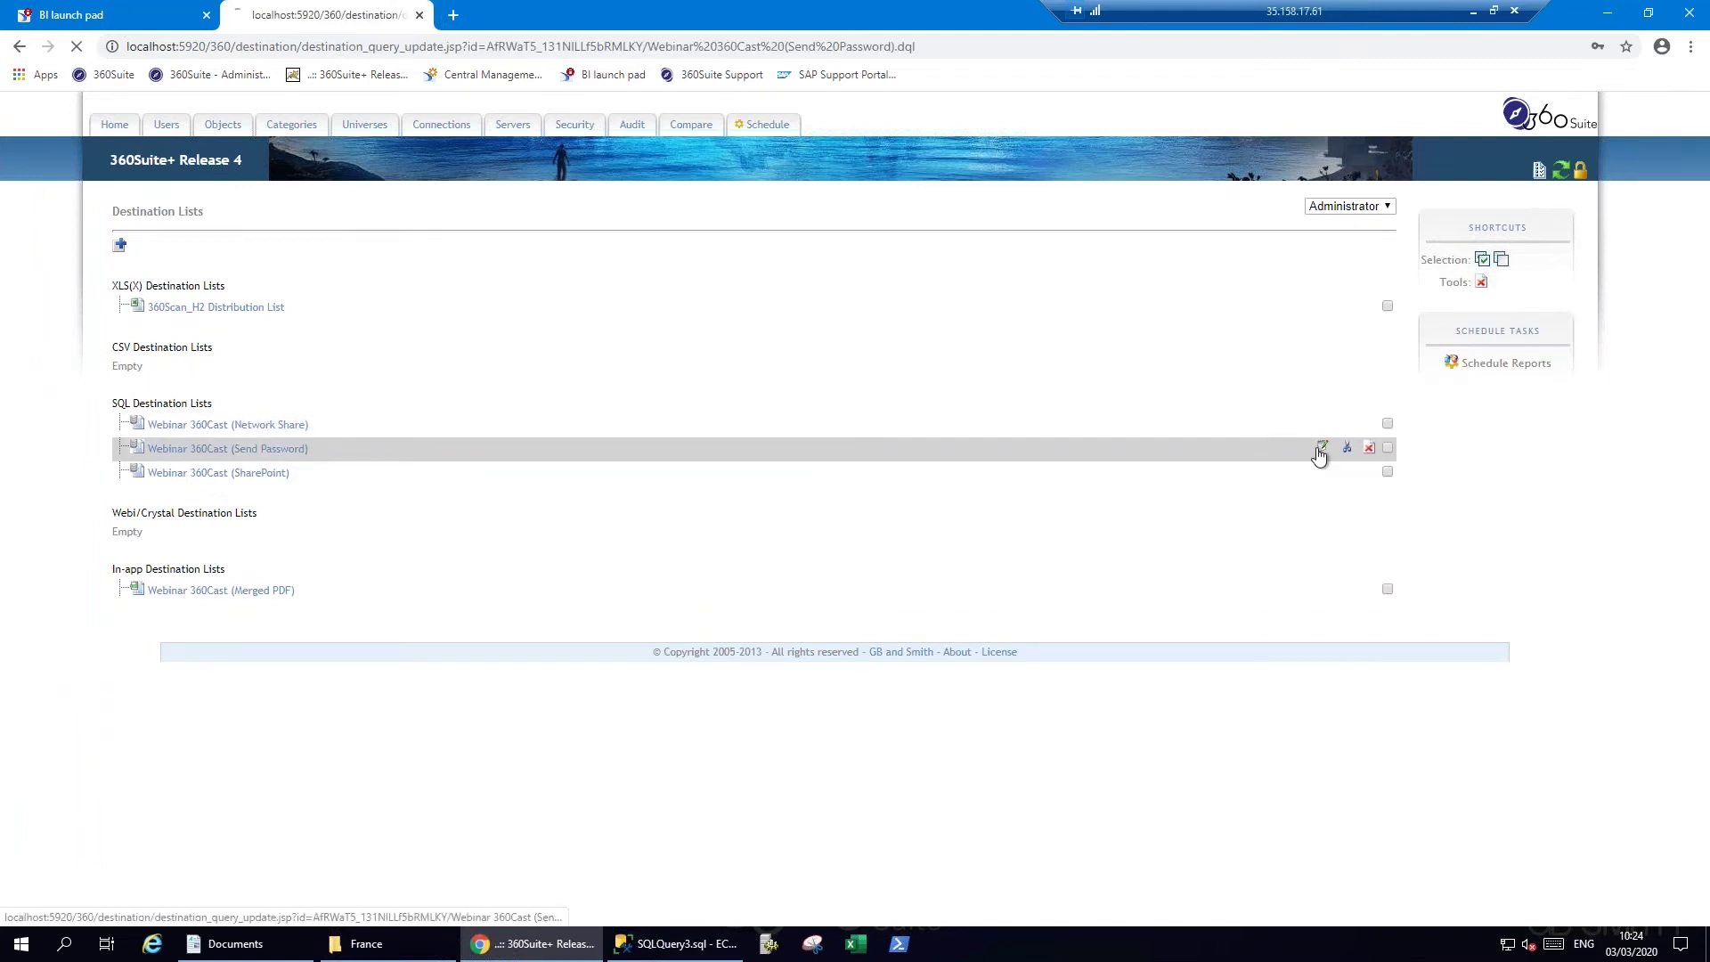
drag(574, 559, 1155, 615)
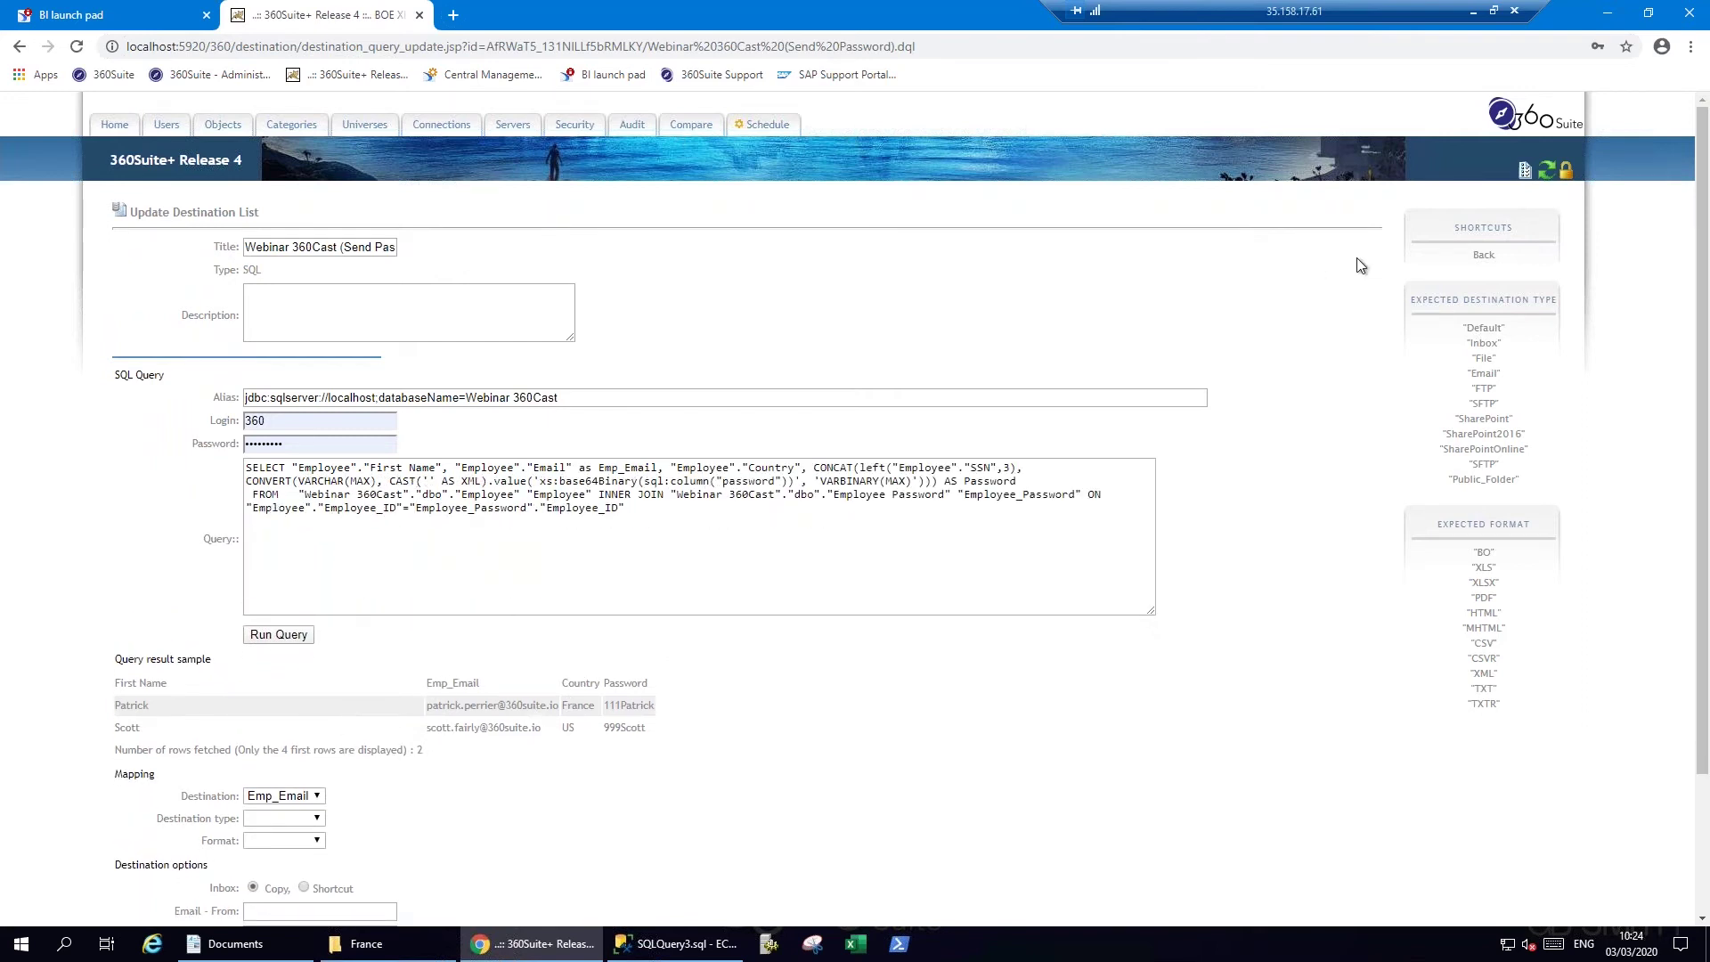
Leave the destination list, go to the scheduled reports and run the "Webinar: Send Password" task immediately.
click(1481, 257)
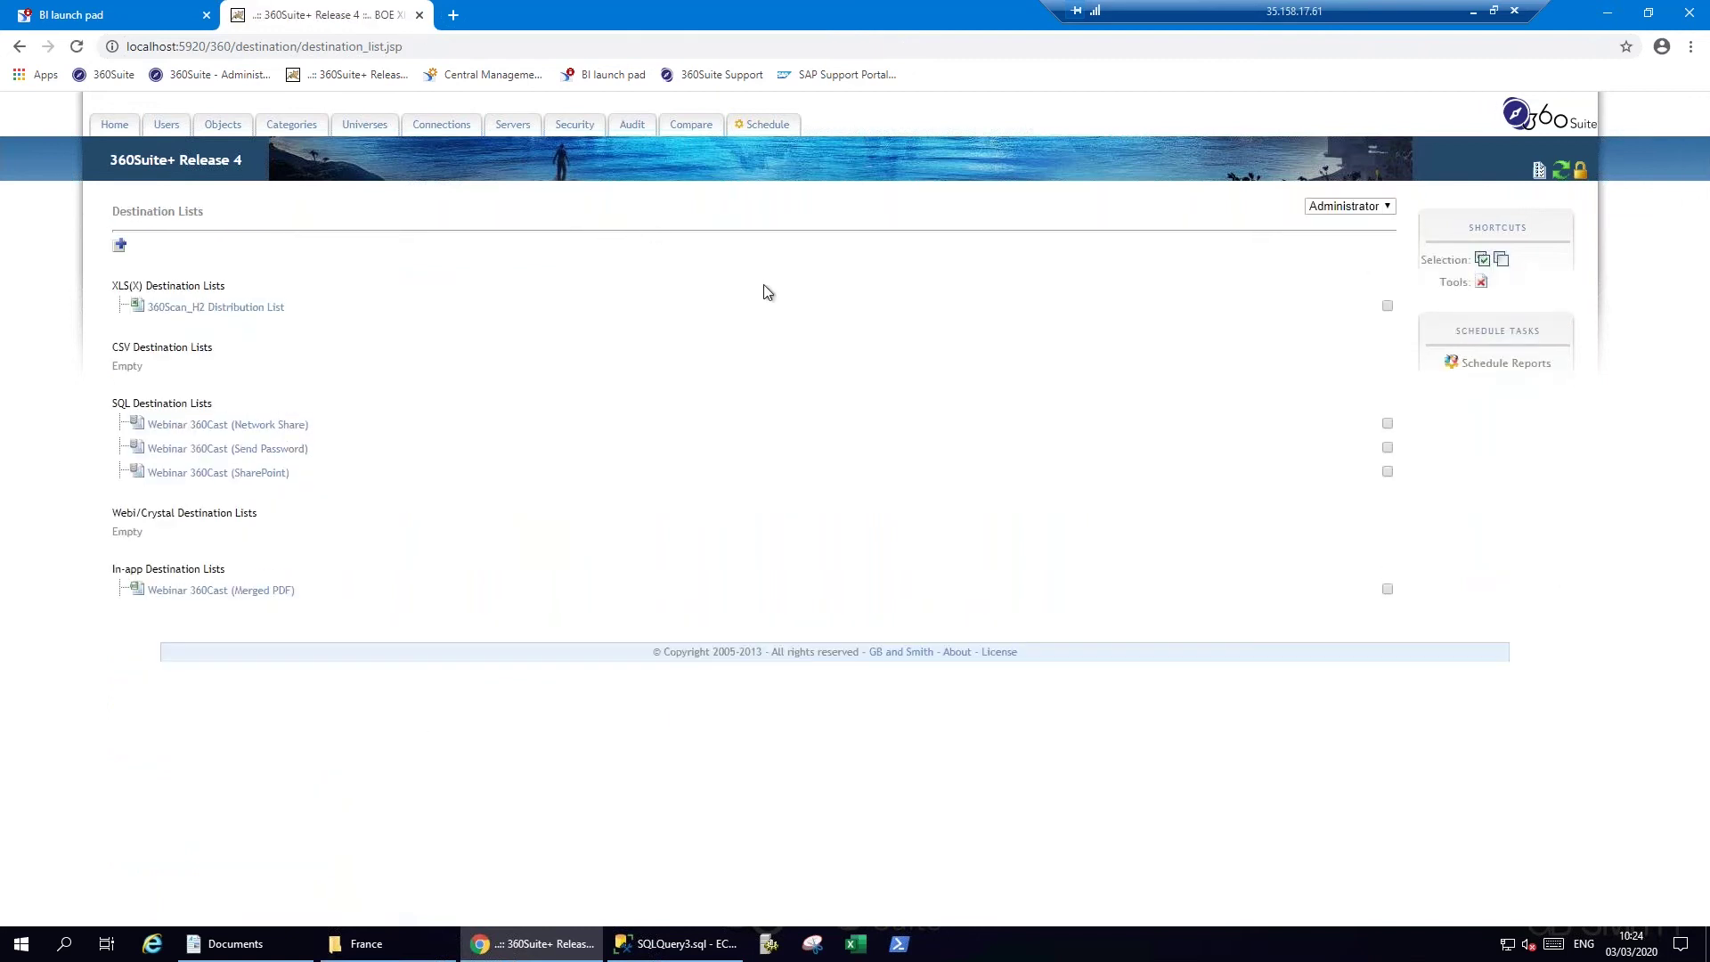
click(1489, 365)
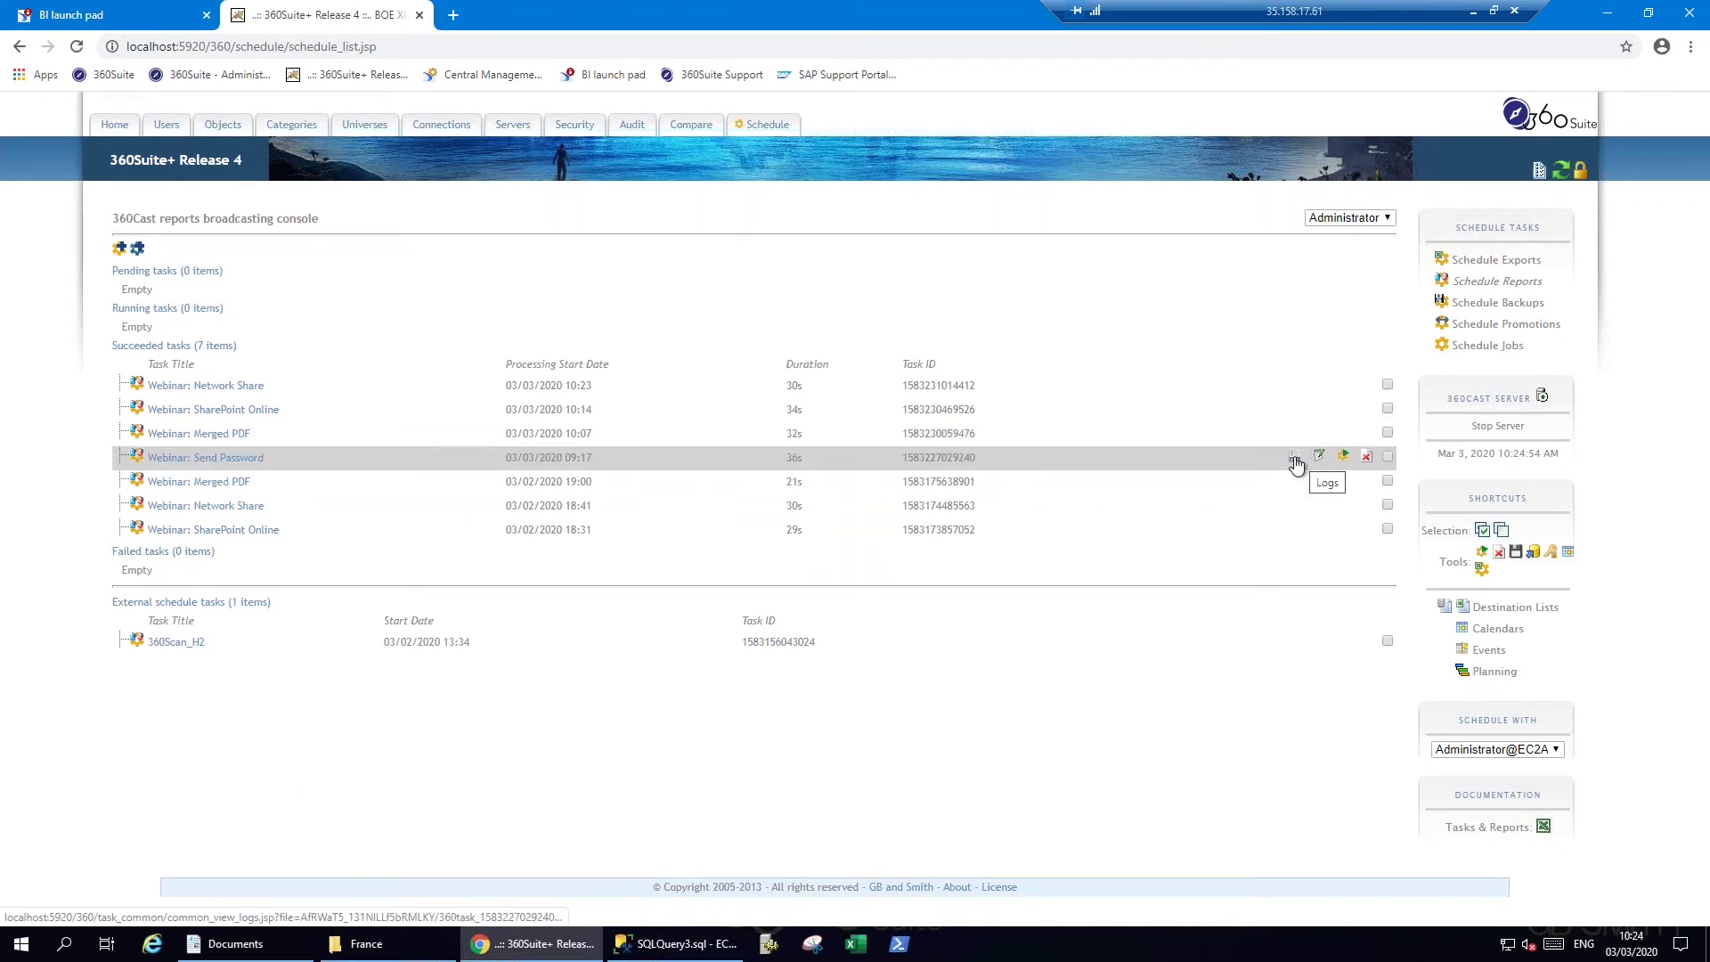
click(1343, 457)
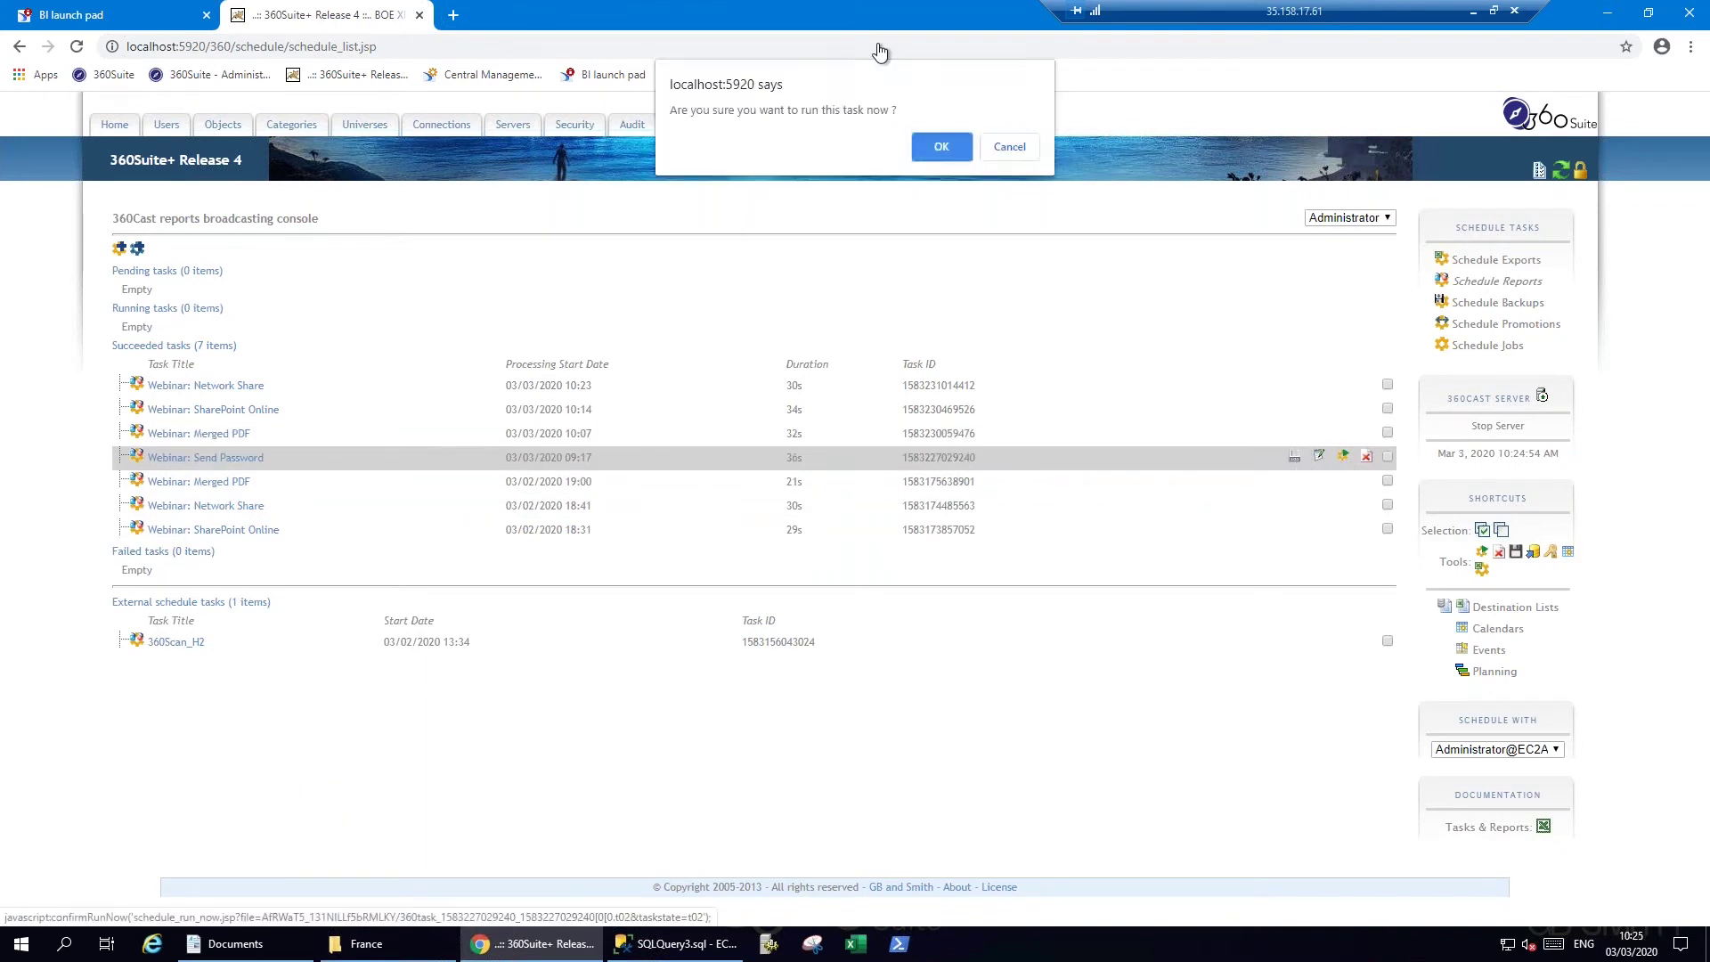
click(933, 153)
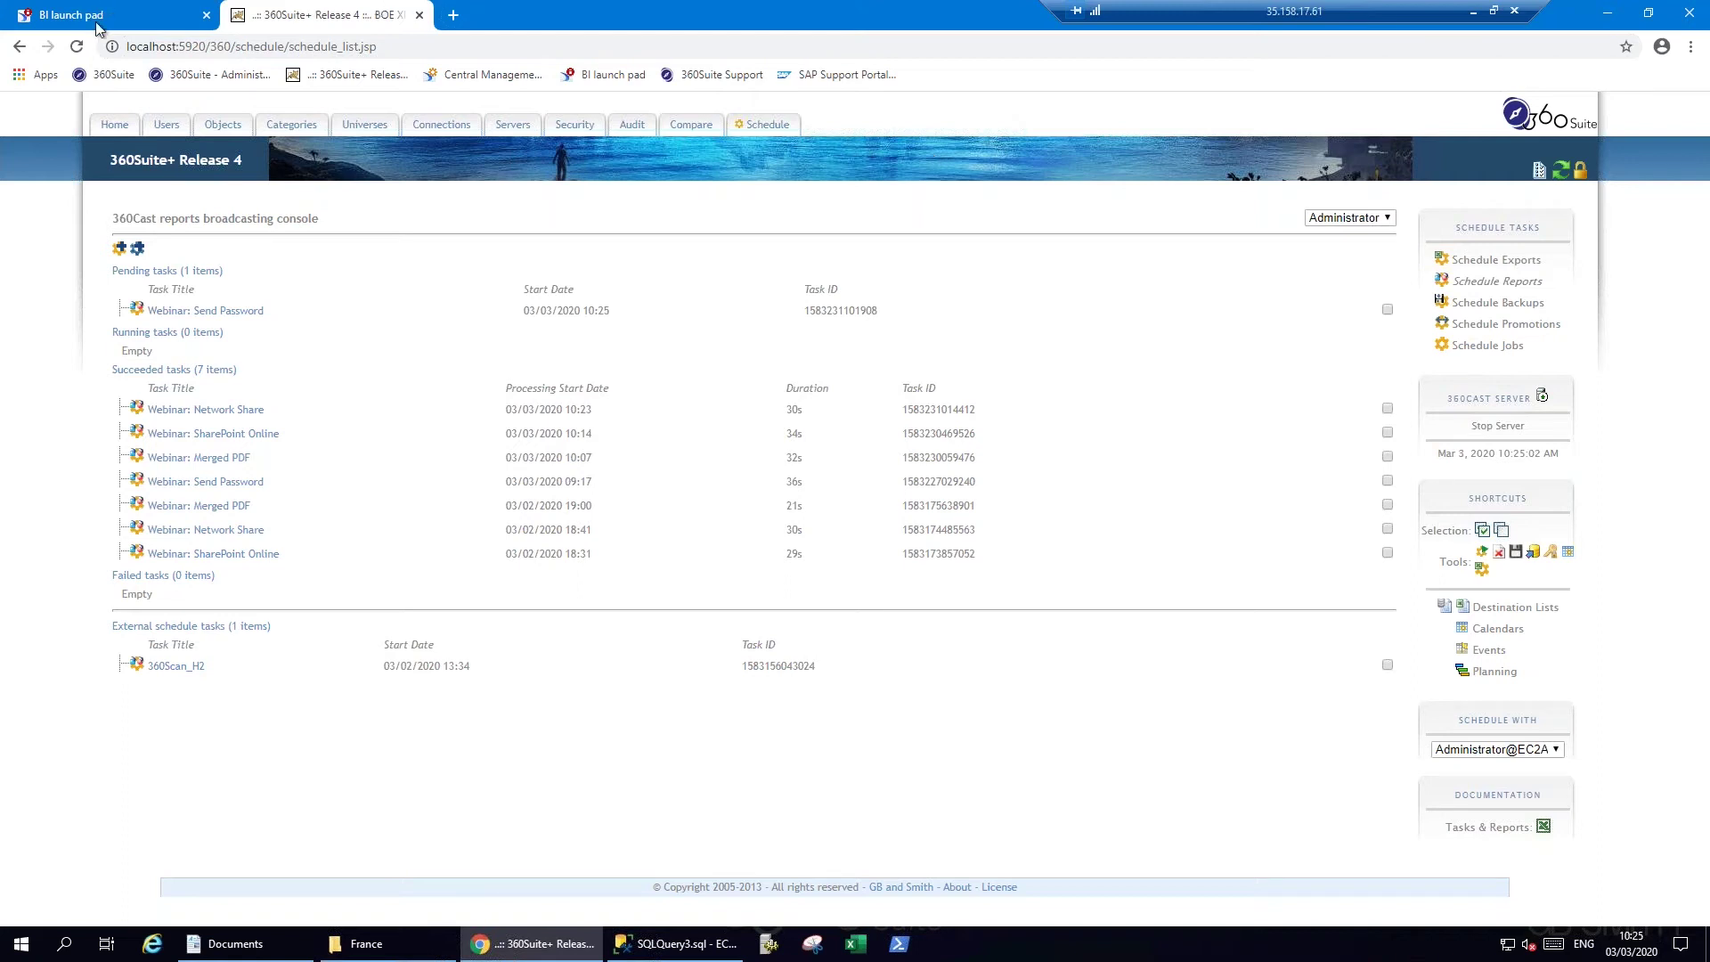
Minimise the remote session, switch to Gmail, open the "Webinar: Send Password" email and mark it as not suspicious.
click(1478, 11)
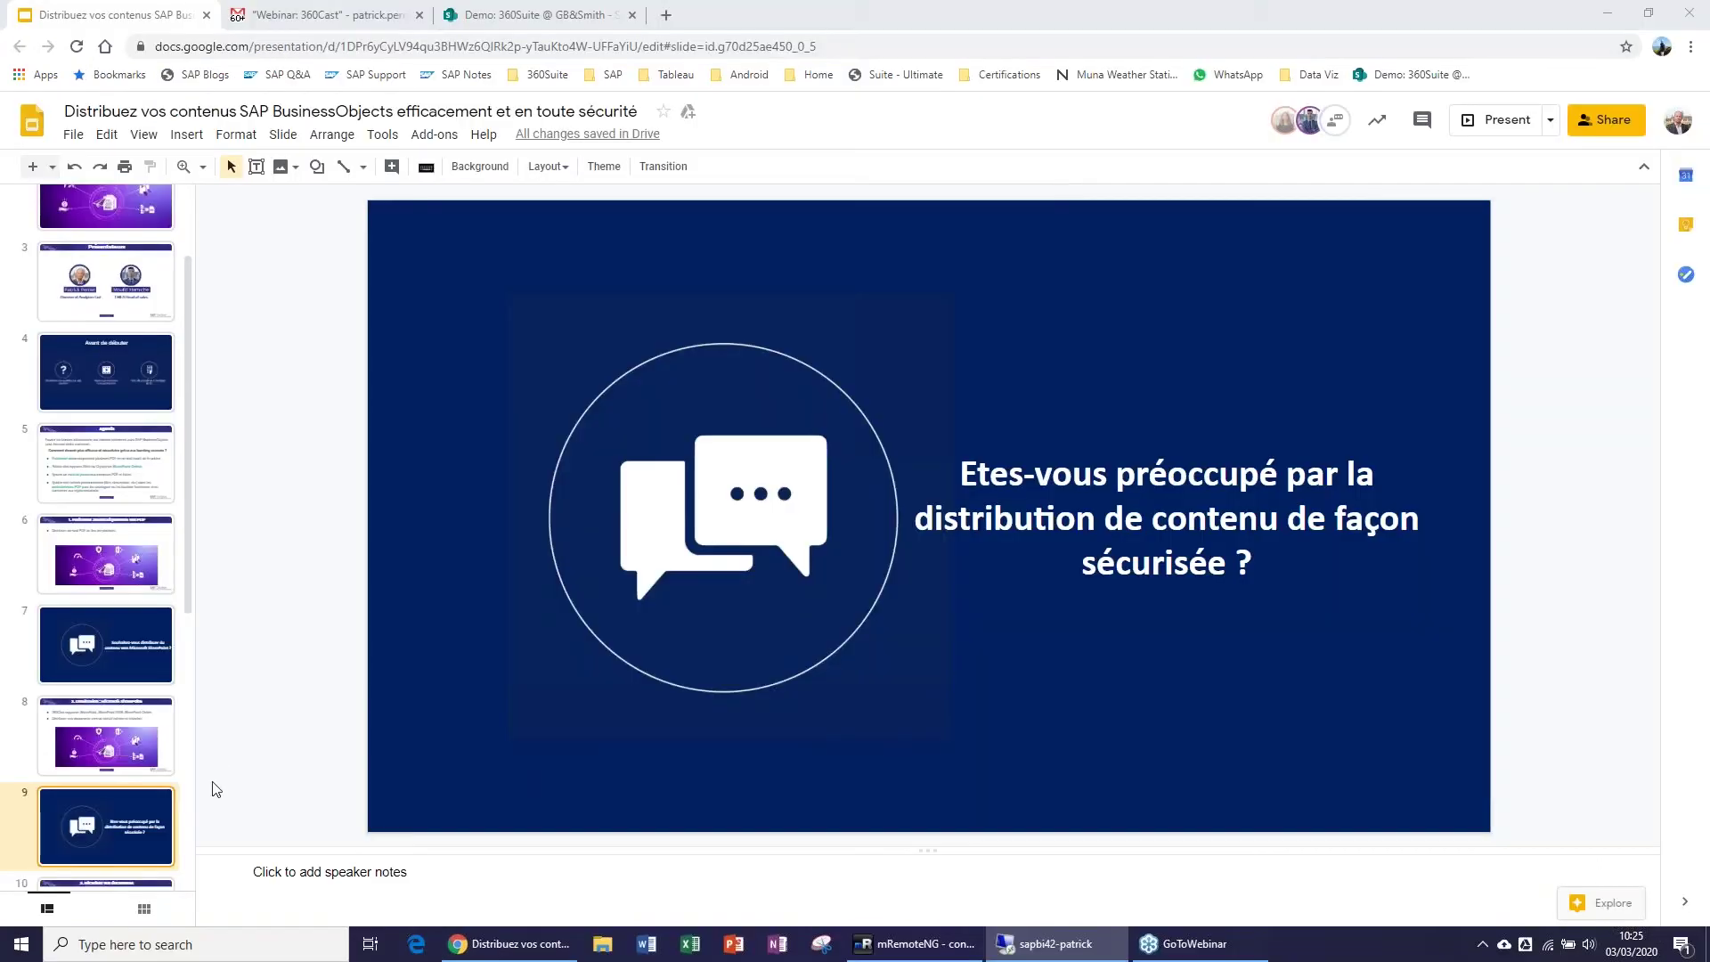
click(368, 7)
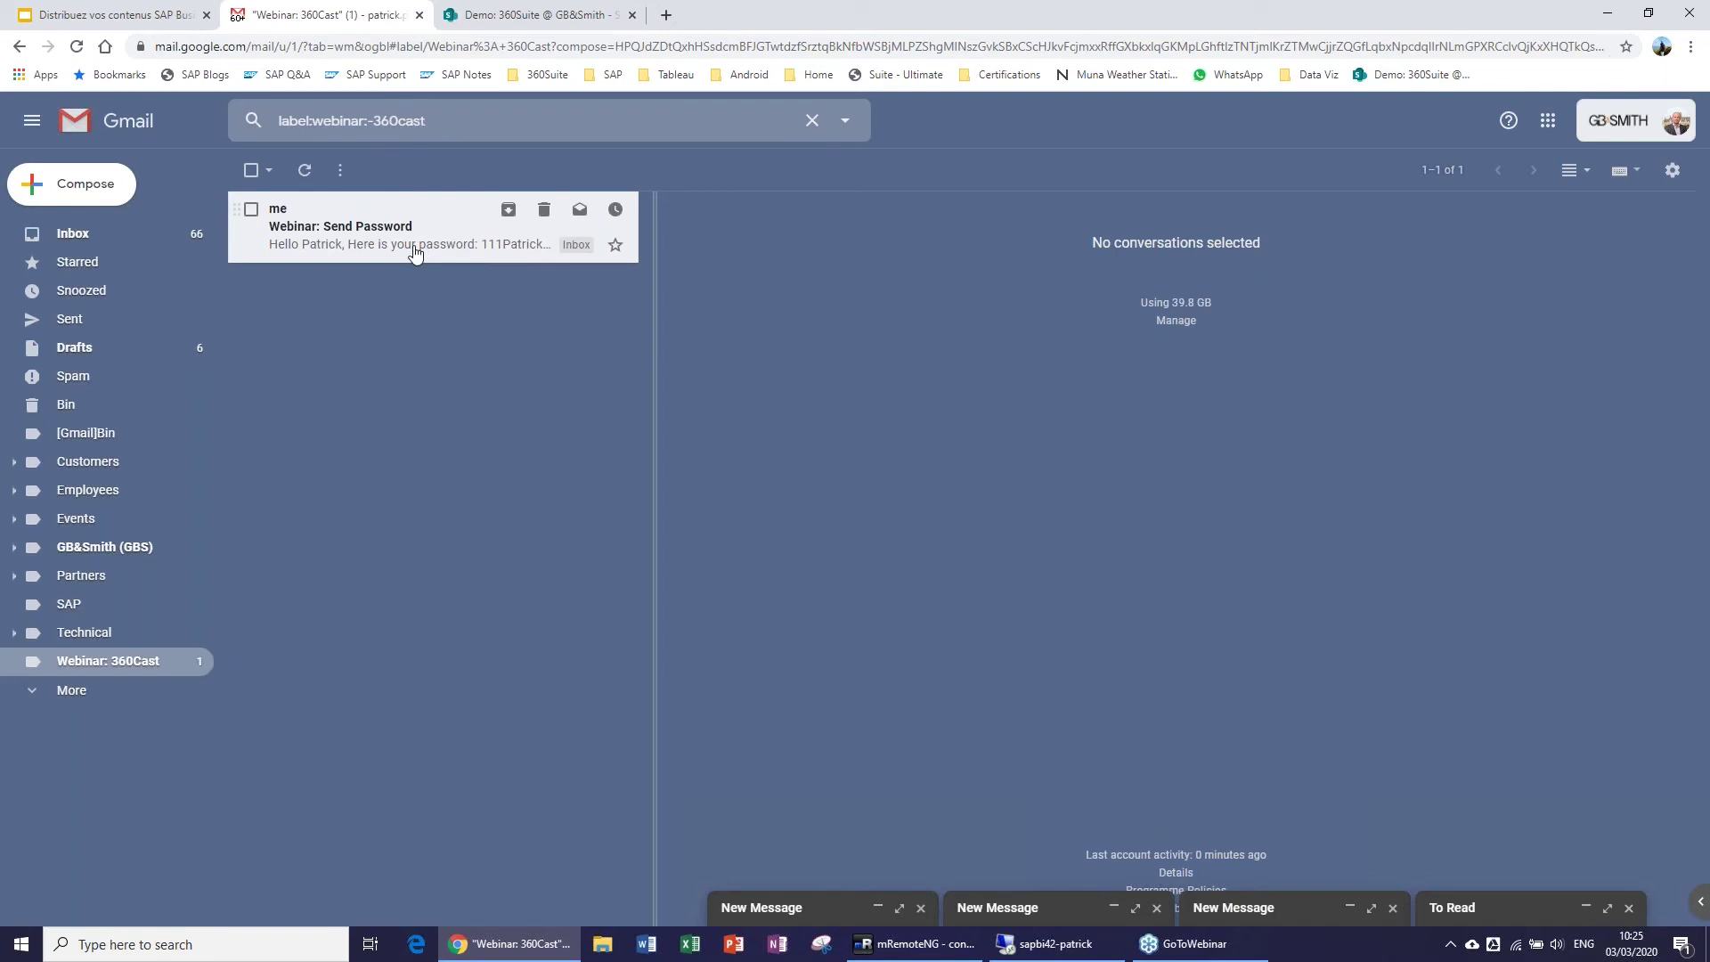
click(414, 252)
click(923, 428)
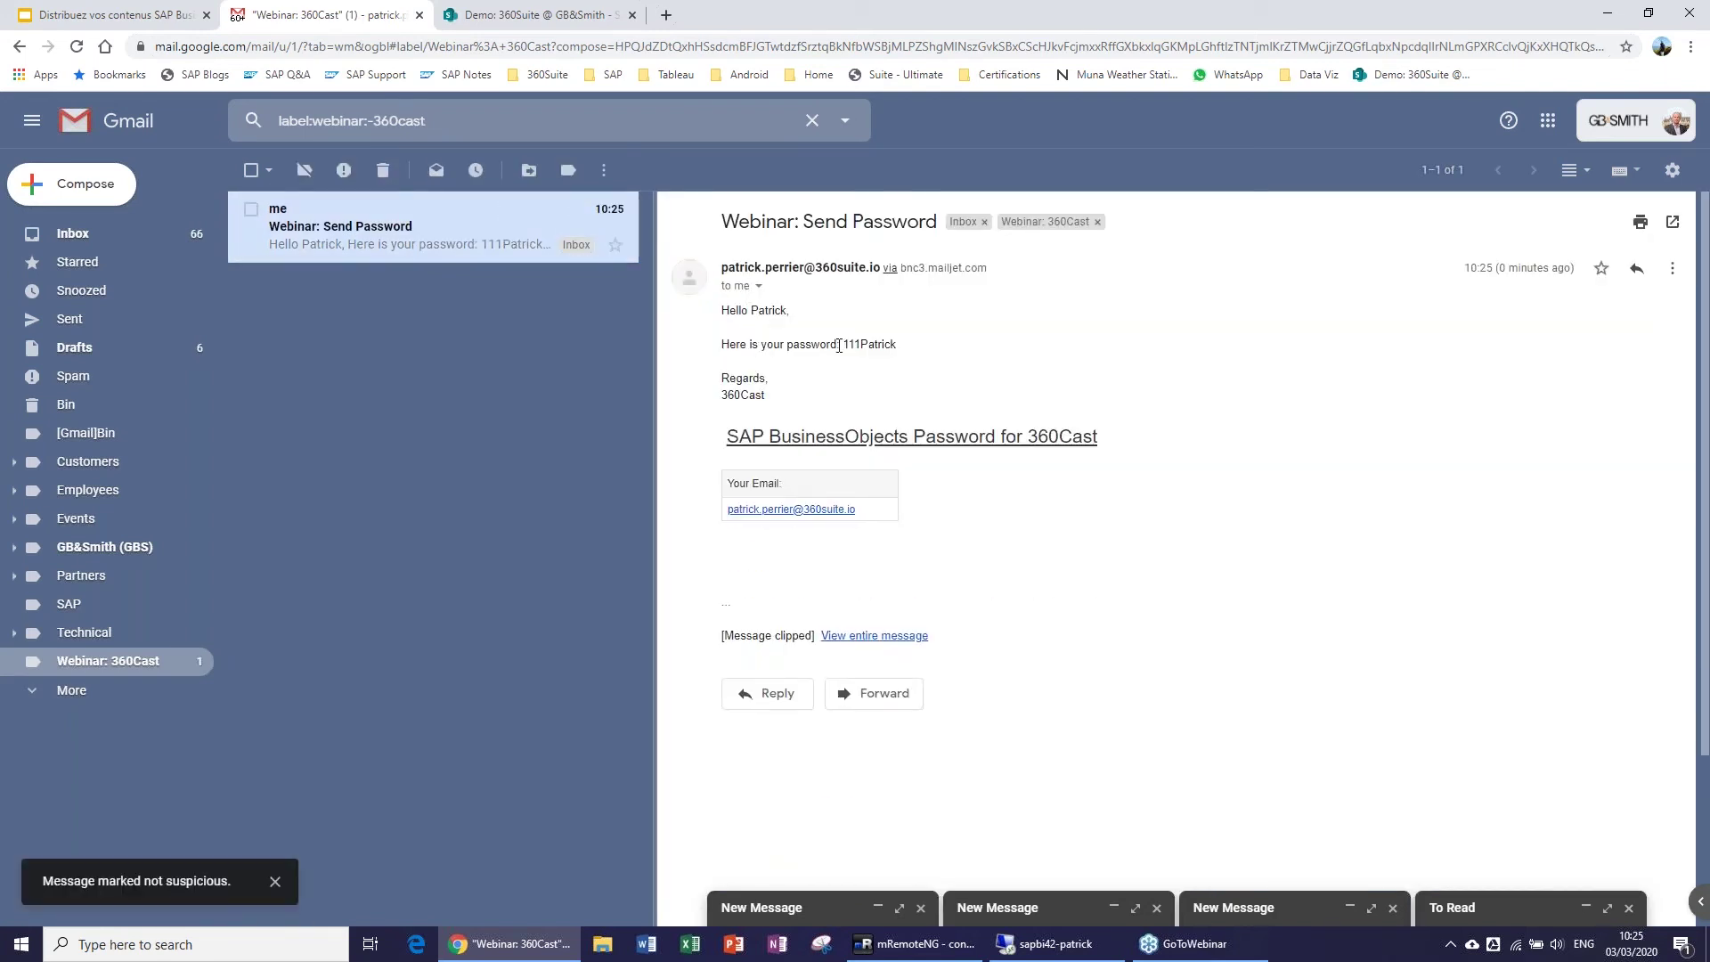
Select the password in the email body and switch back to the remote desktop session.
drag(848, 343, 897, 343)
click(871, 348)
drag(897, 344, 841, 345)
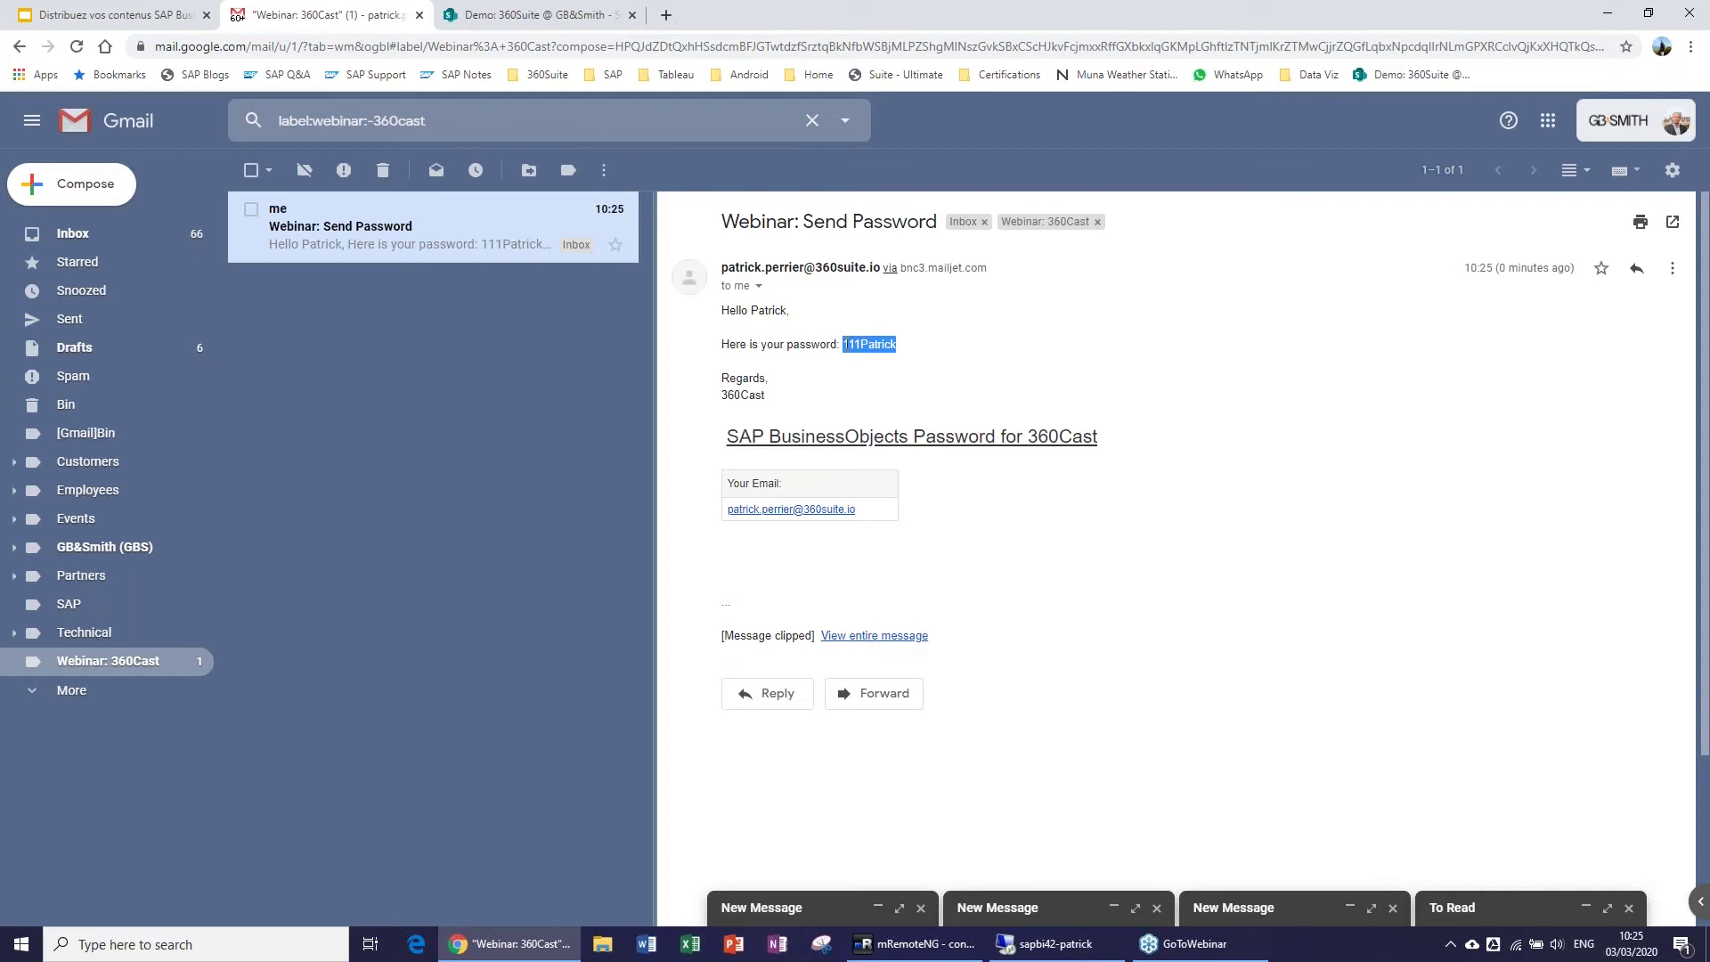
click(1046, 943)
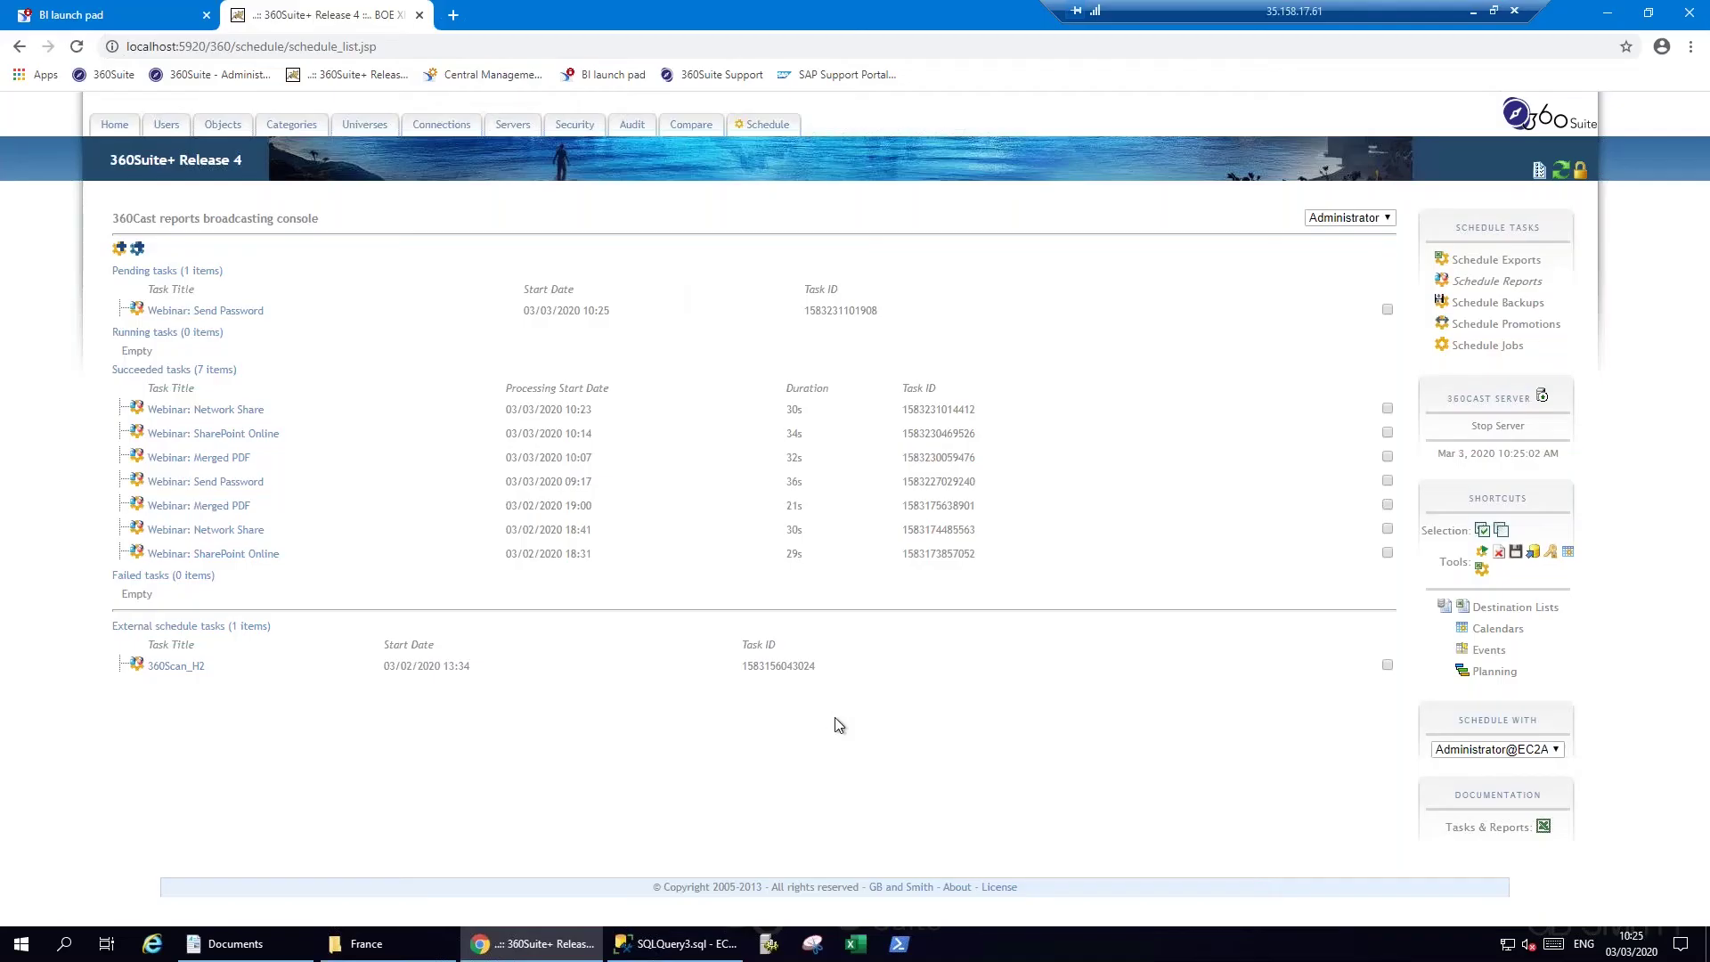
Open Resort Revenue France.pdf from the France folder with the emailed document password, view and close it, and return to the 2-NetworkShare folder.
click(366, 943)
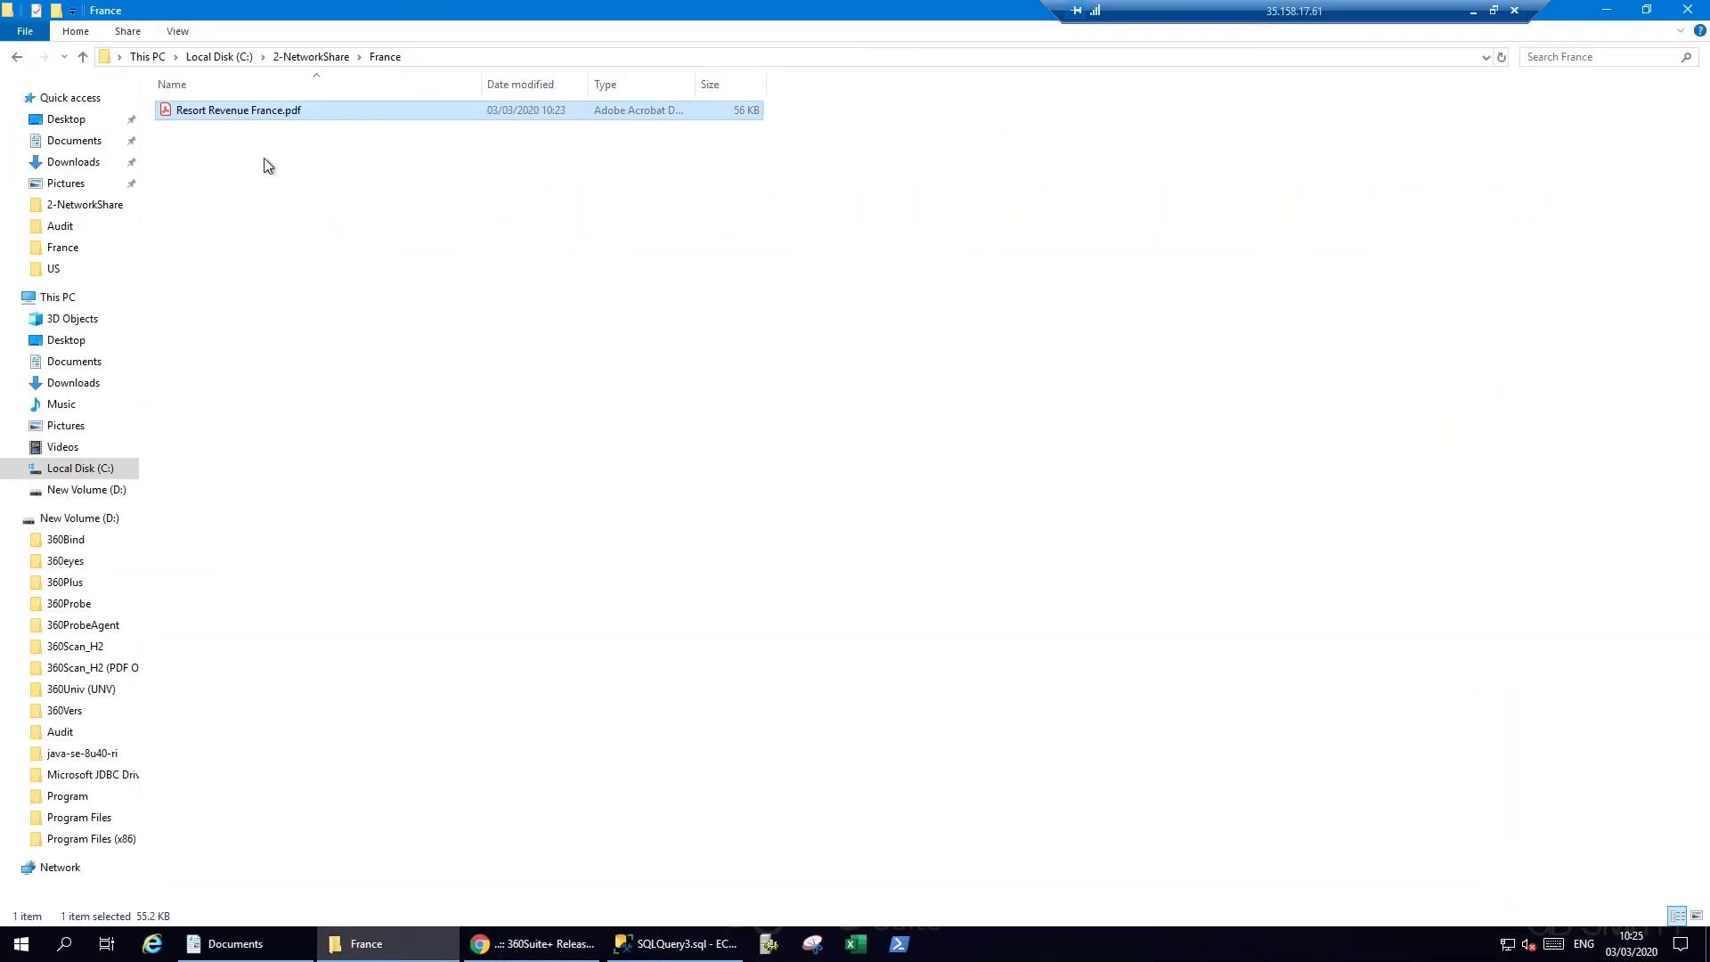
double_click(241, 110)
key(ctrl+v)
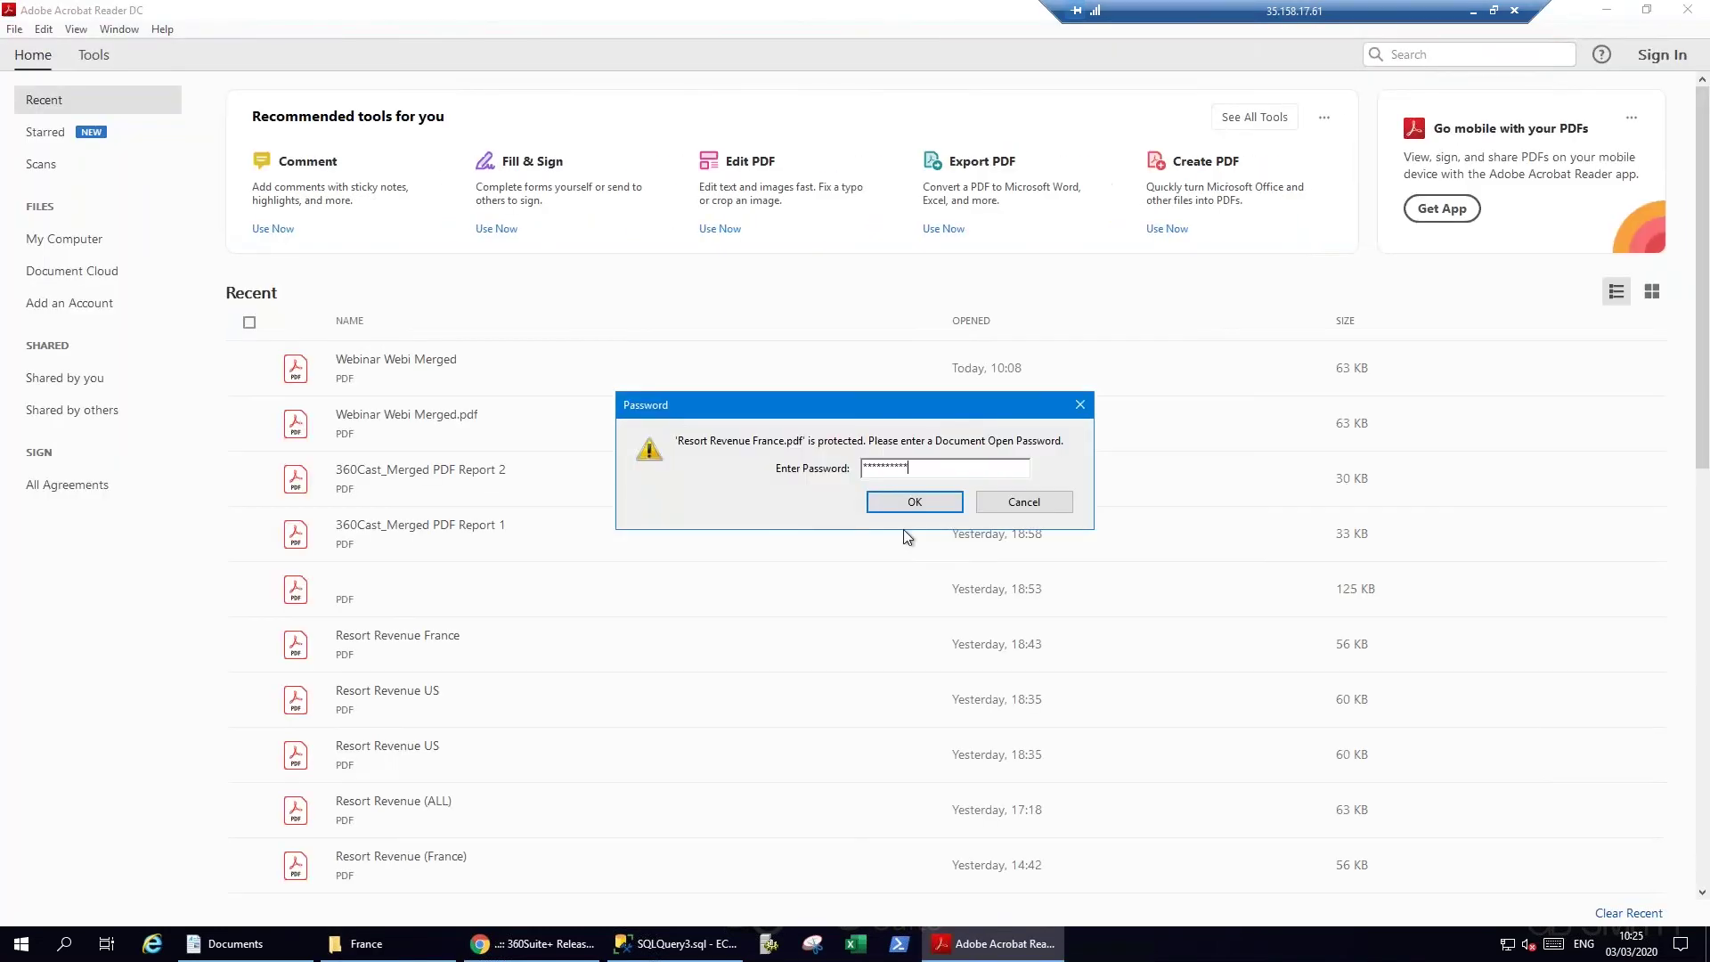
click(899, 504)
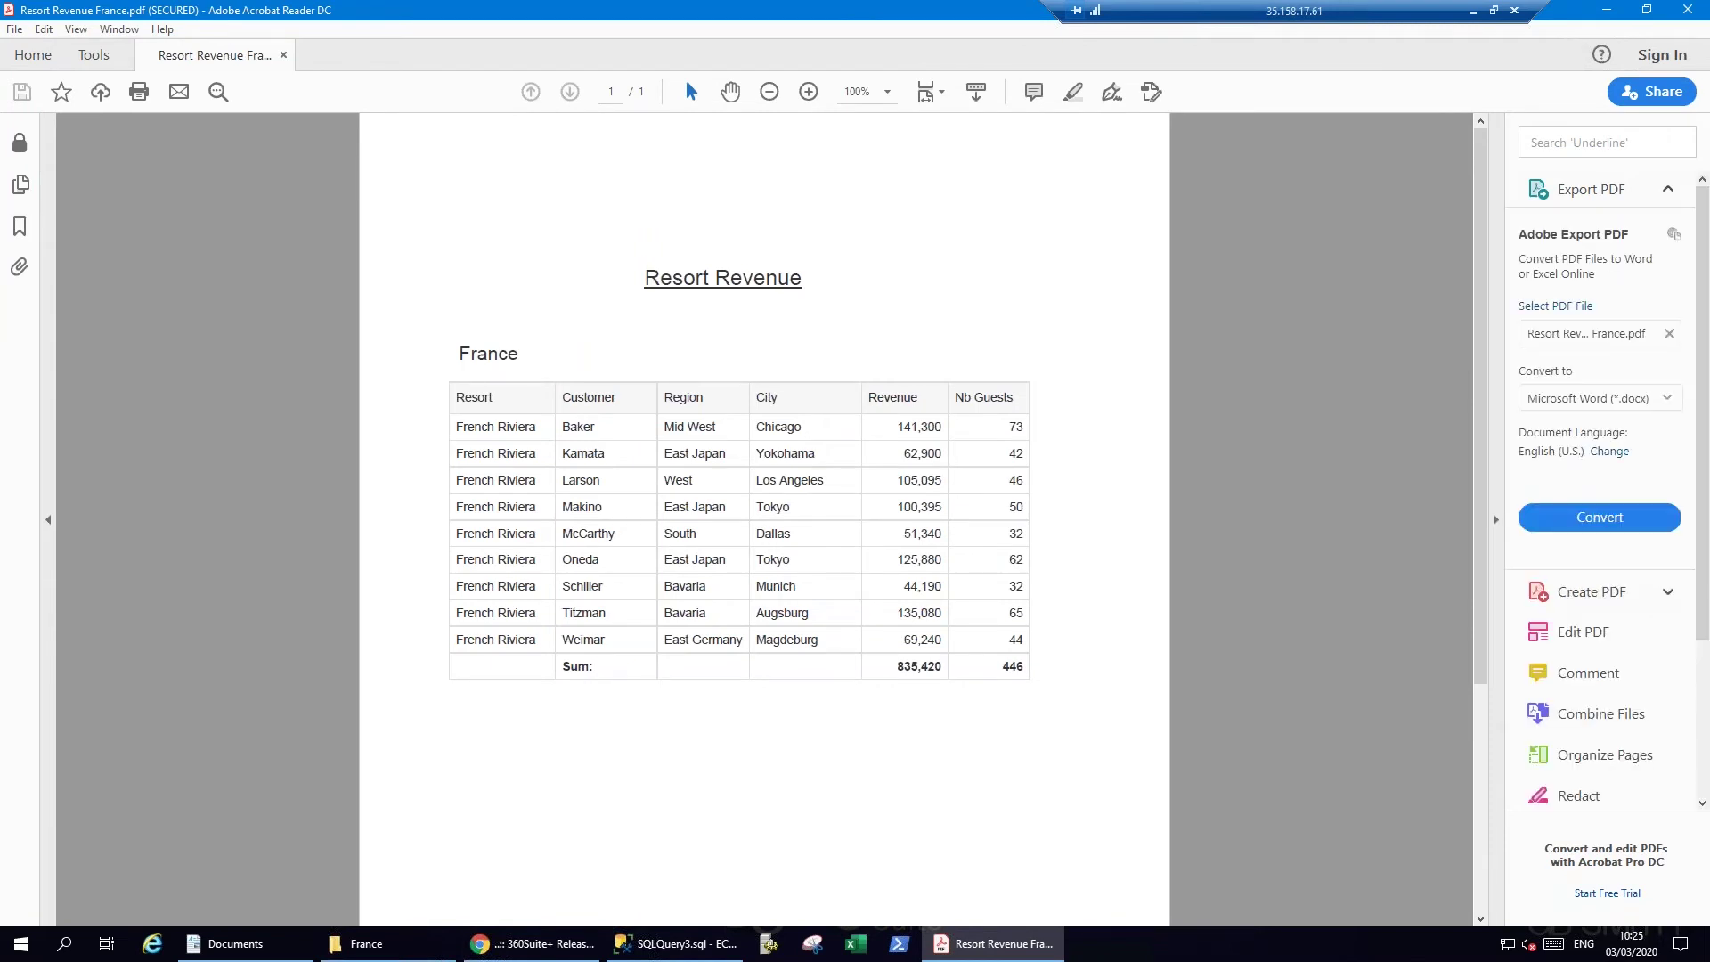
click(1687, 11)
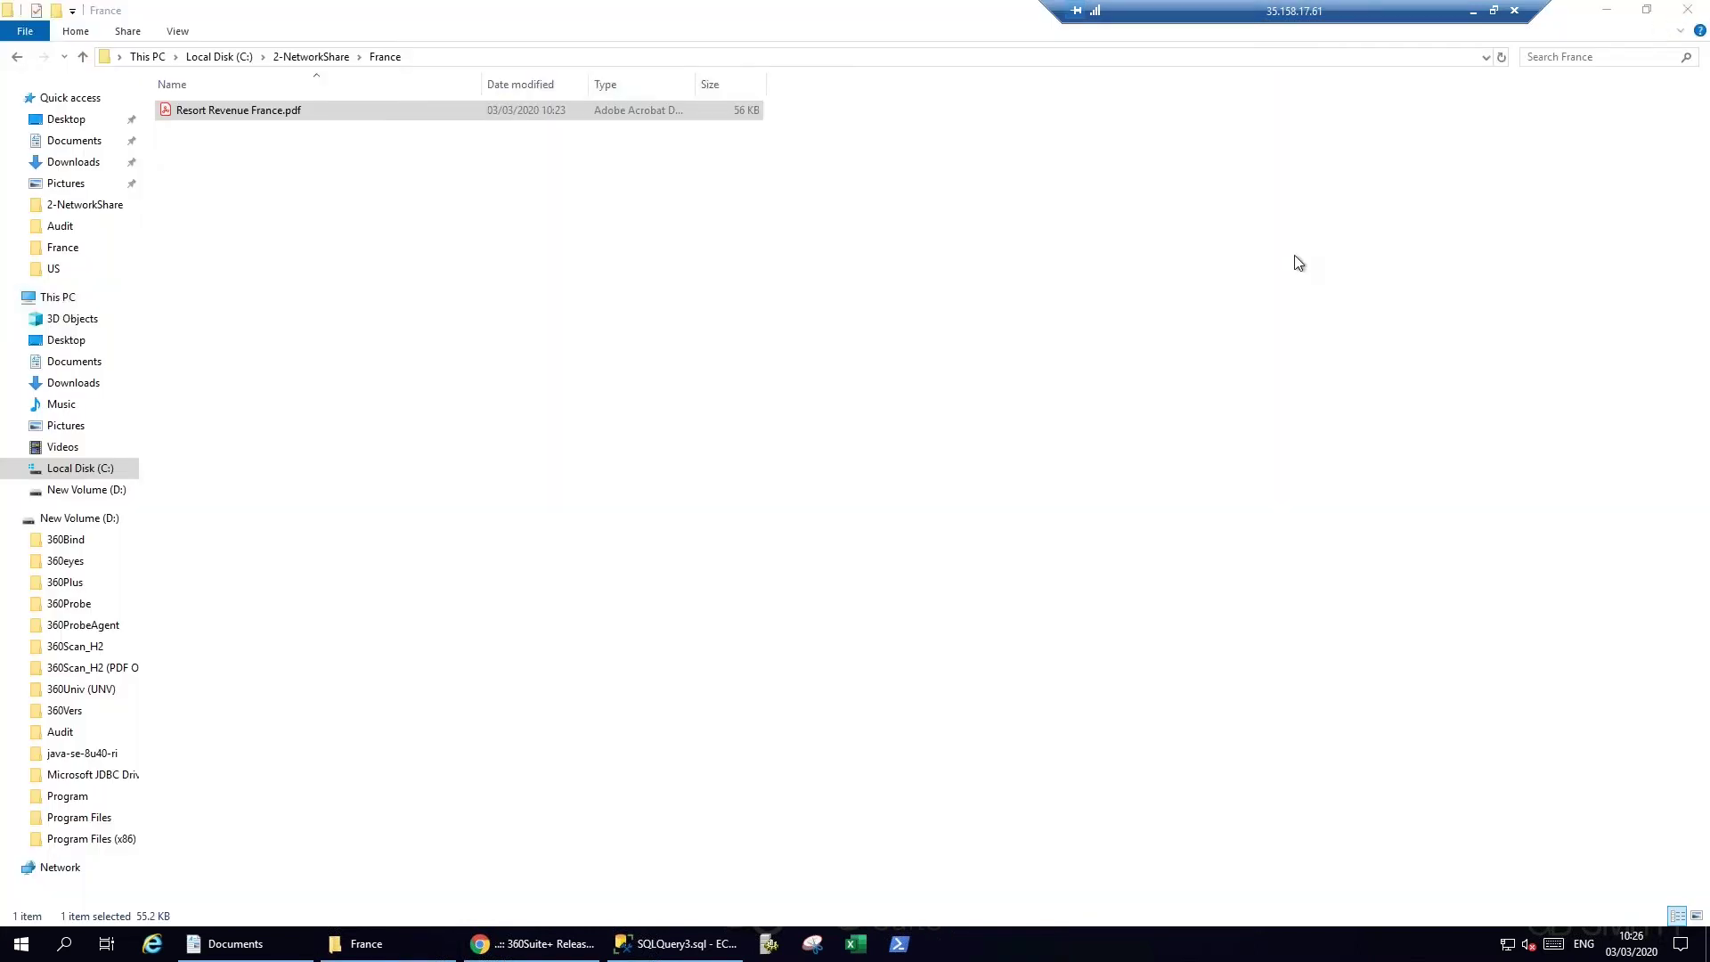
click(323, 57)
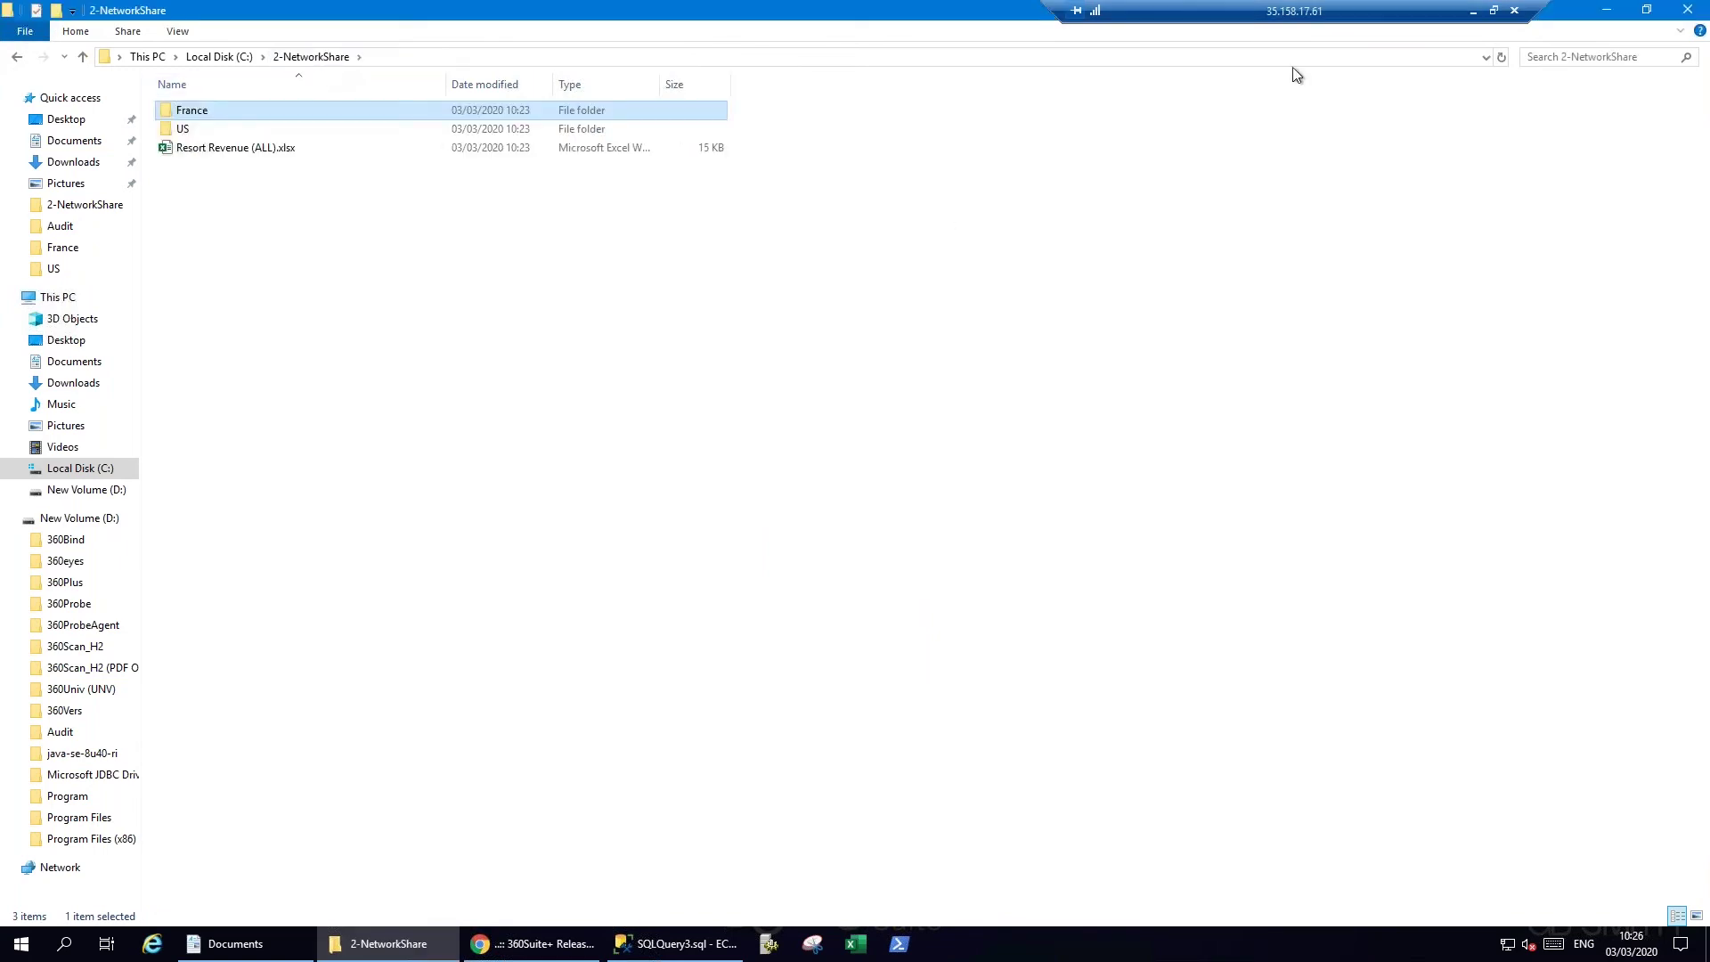
Minimise the remote session, switch to the Google Slides presentation, present it full screen from slide 9 and advance to slide 11.
click(1474, 11)
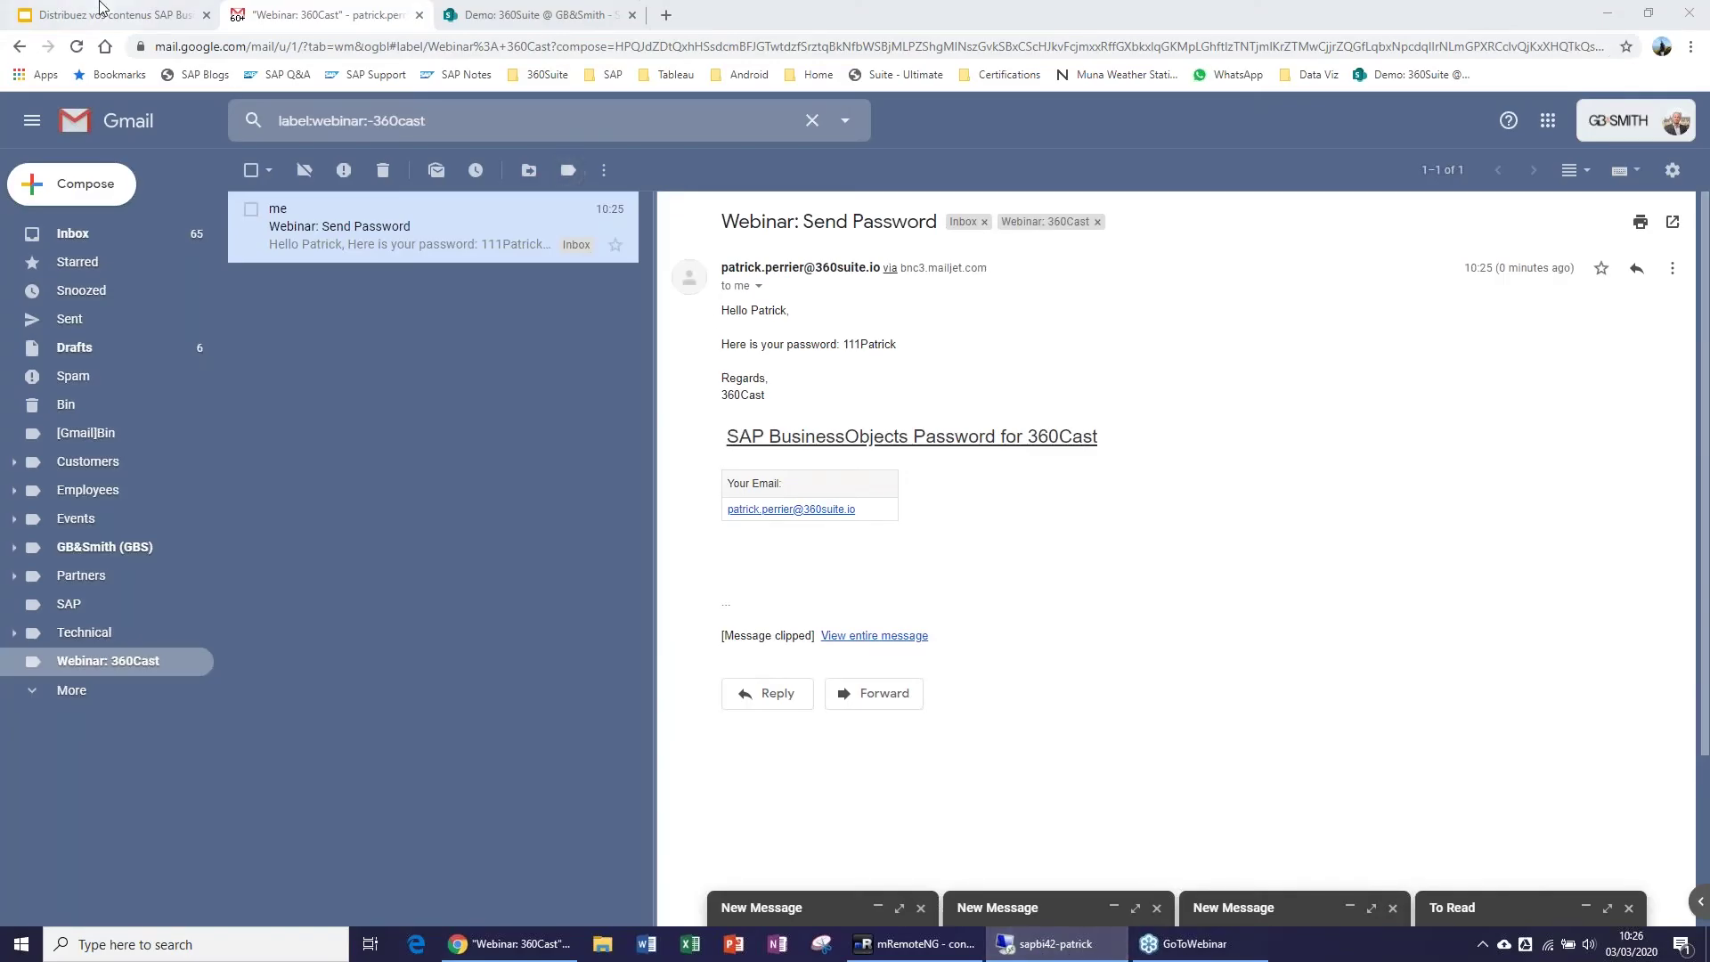
click(101, 8)
click(374, 13)
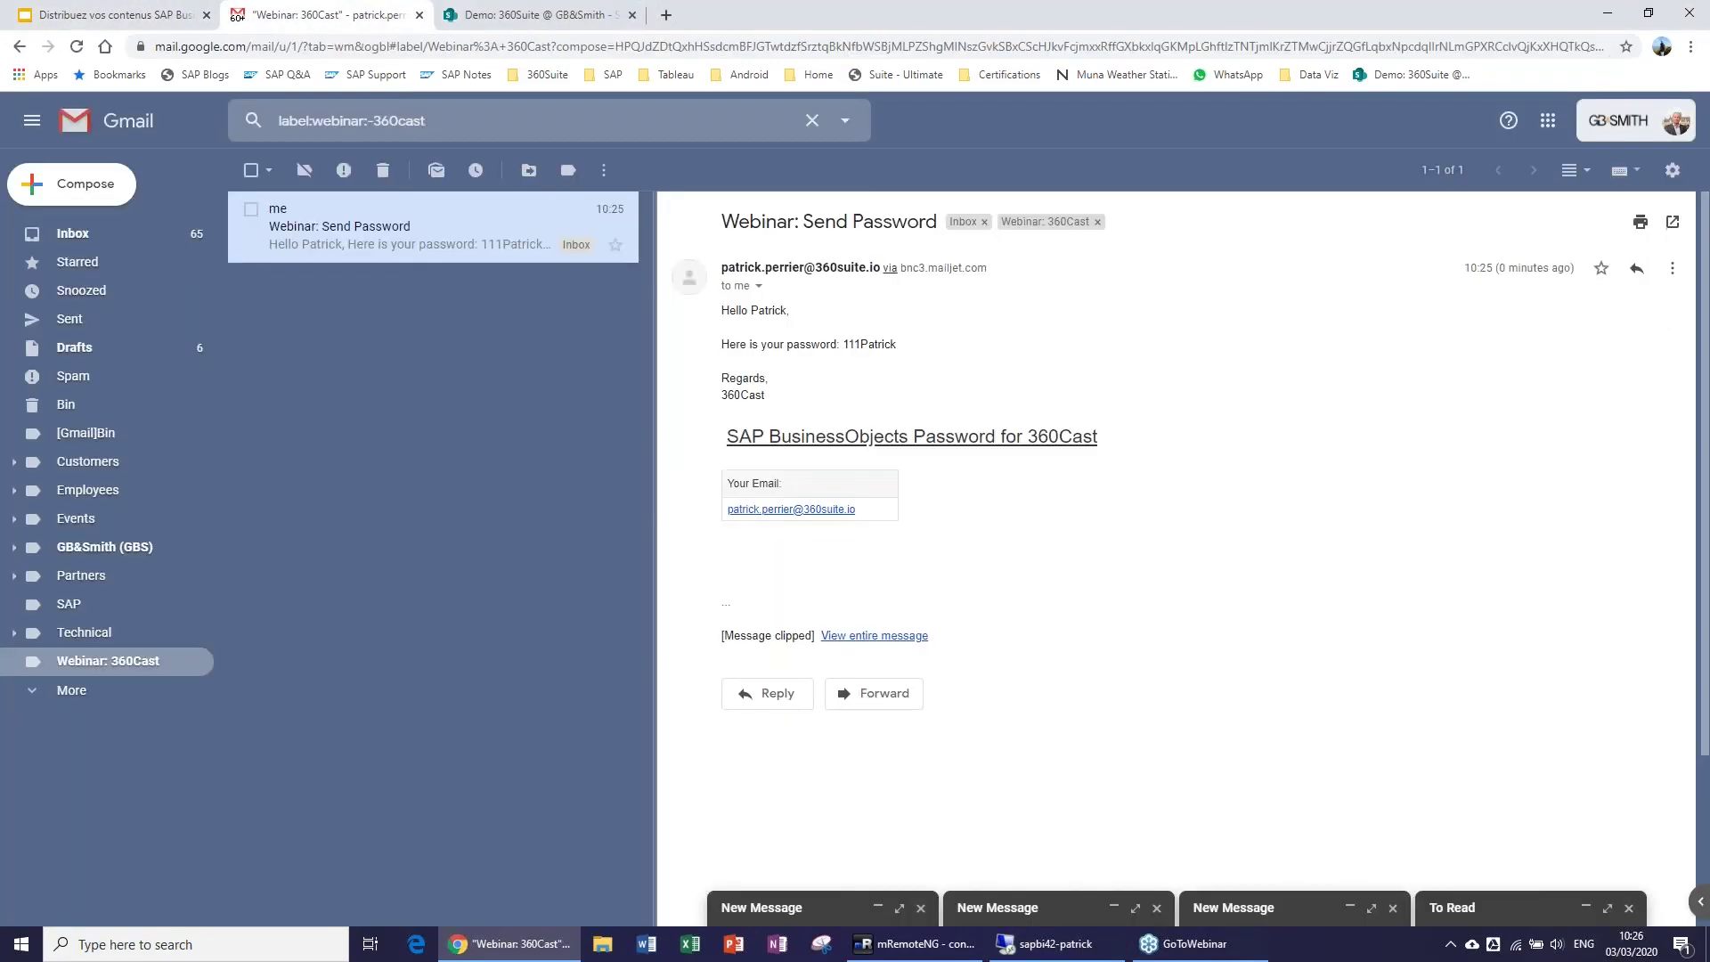
click(544, 212)
click(151, 15)
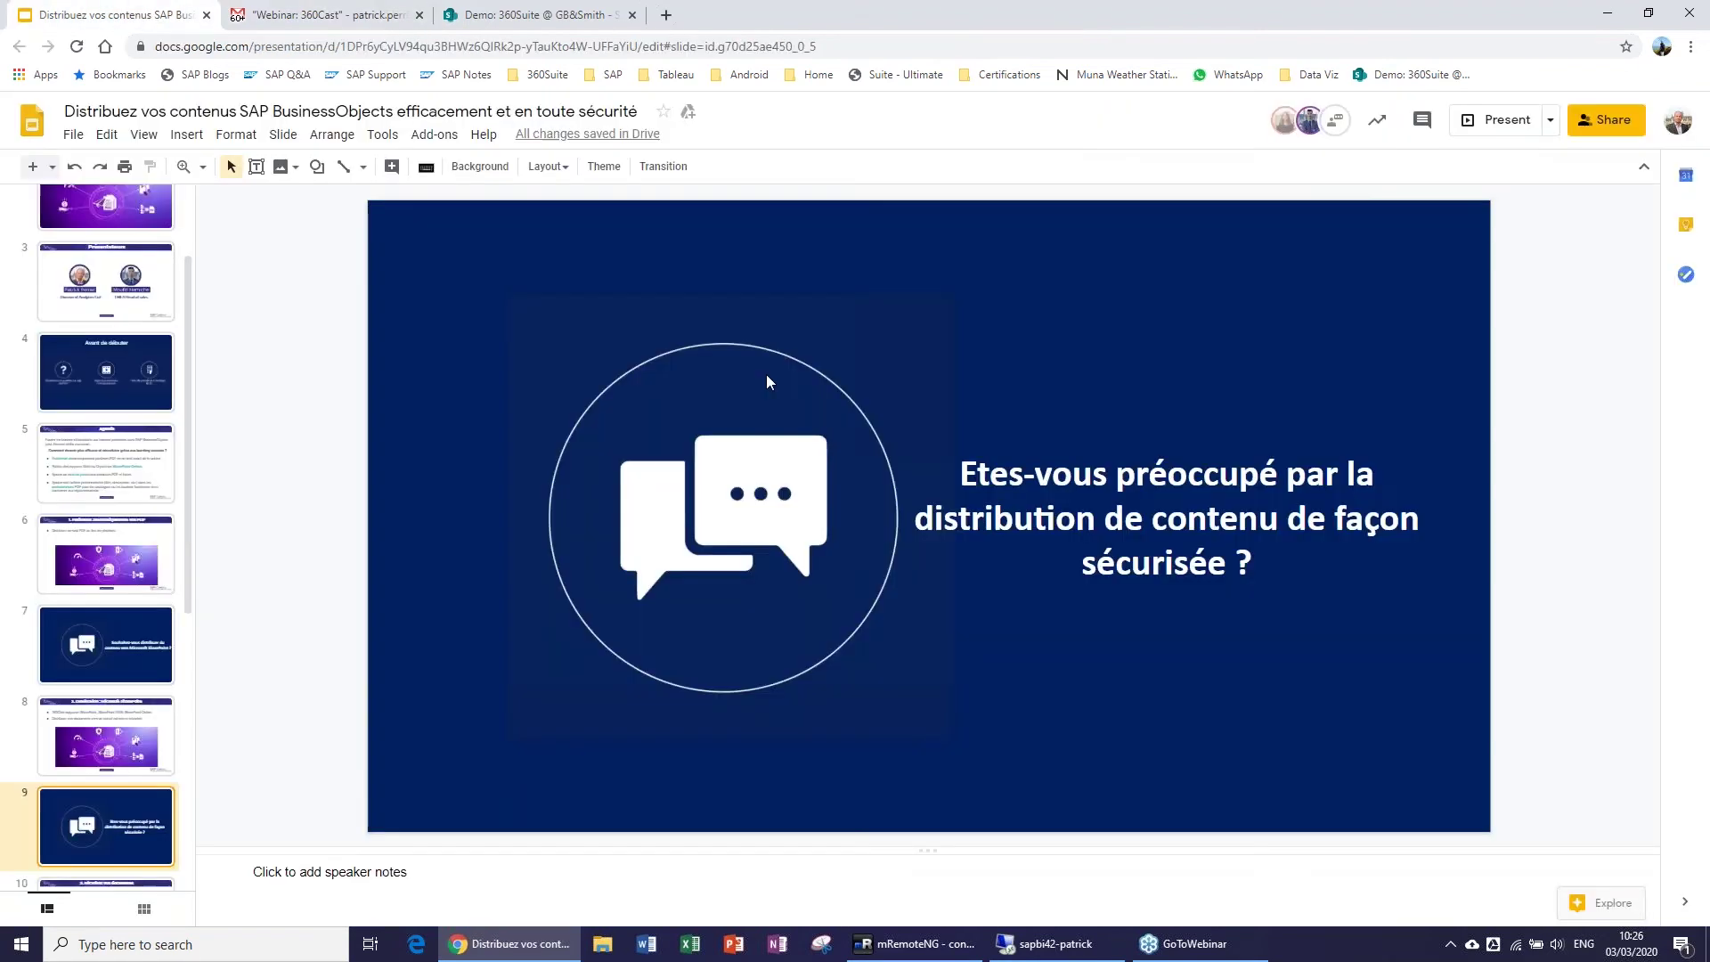
click(1503, 123)
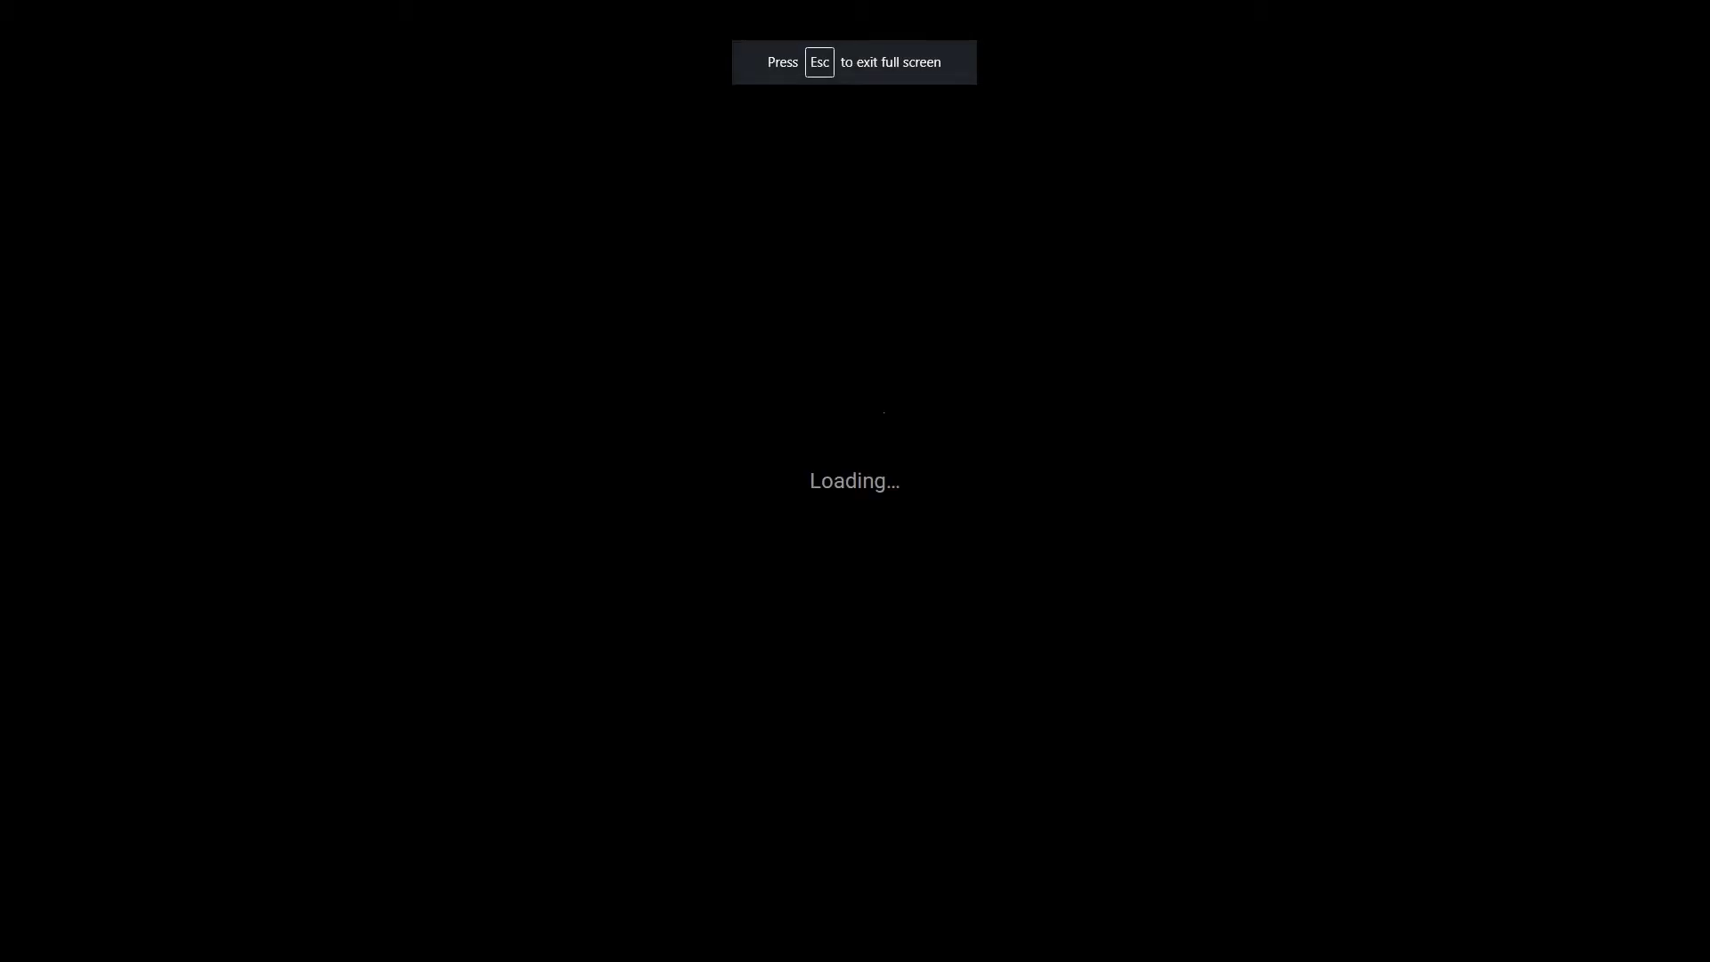
key(Right)
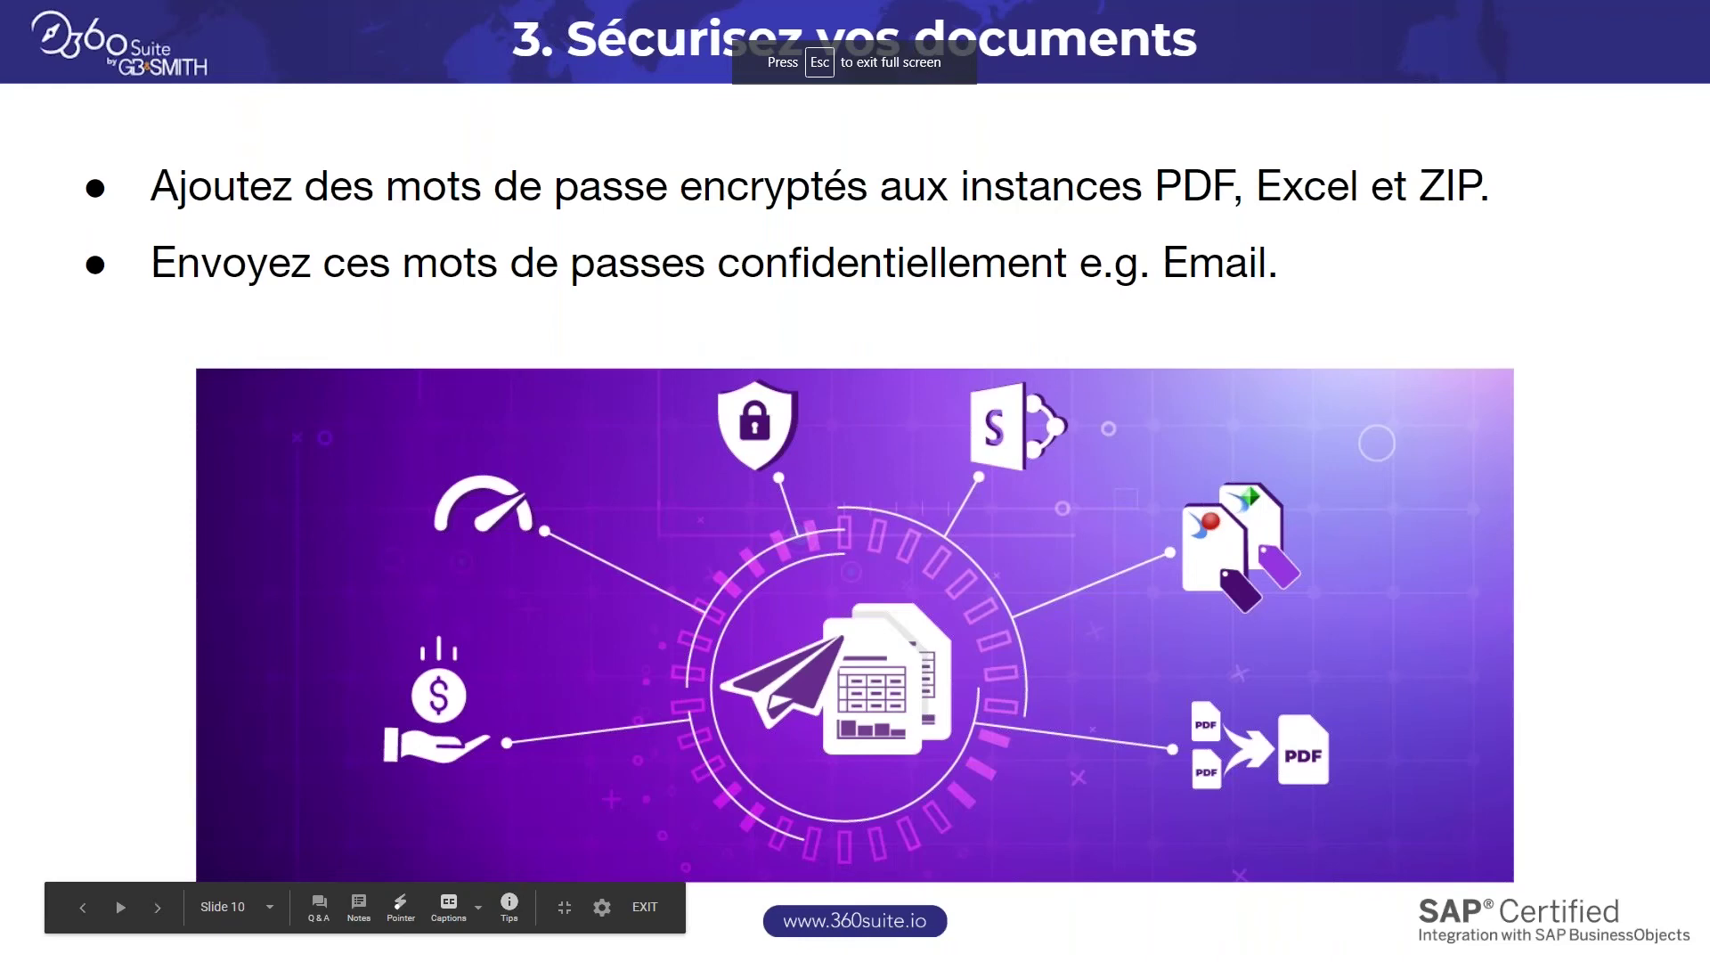
key(Right)
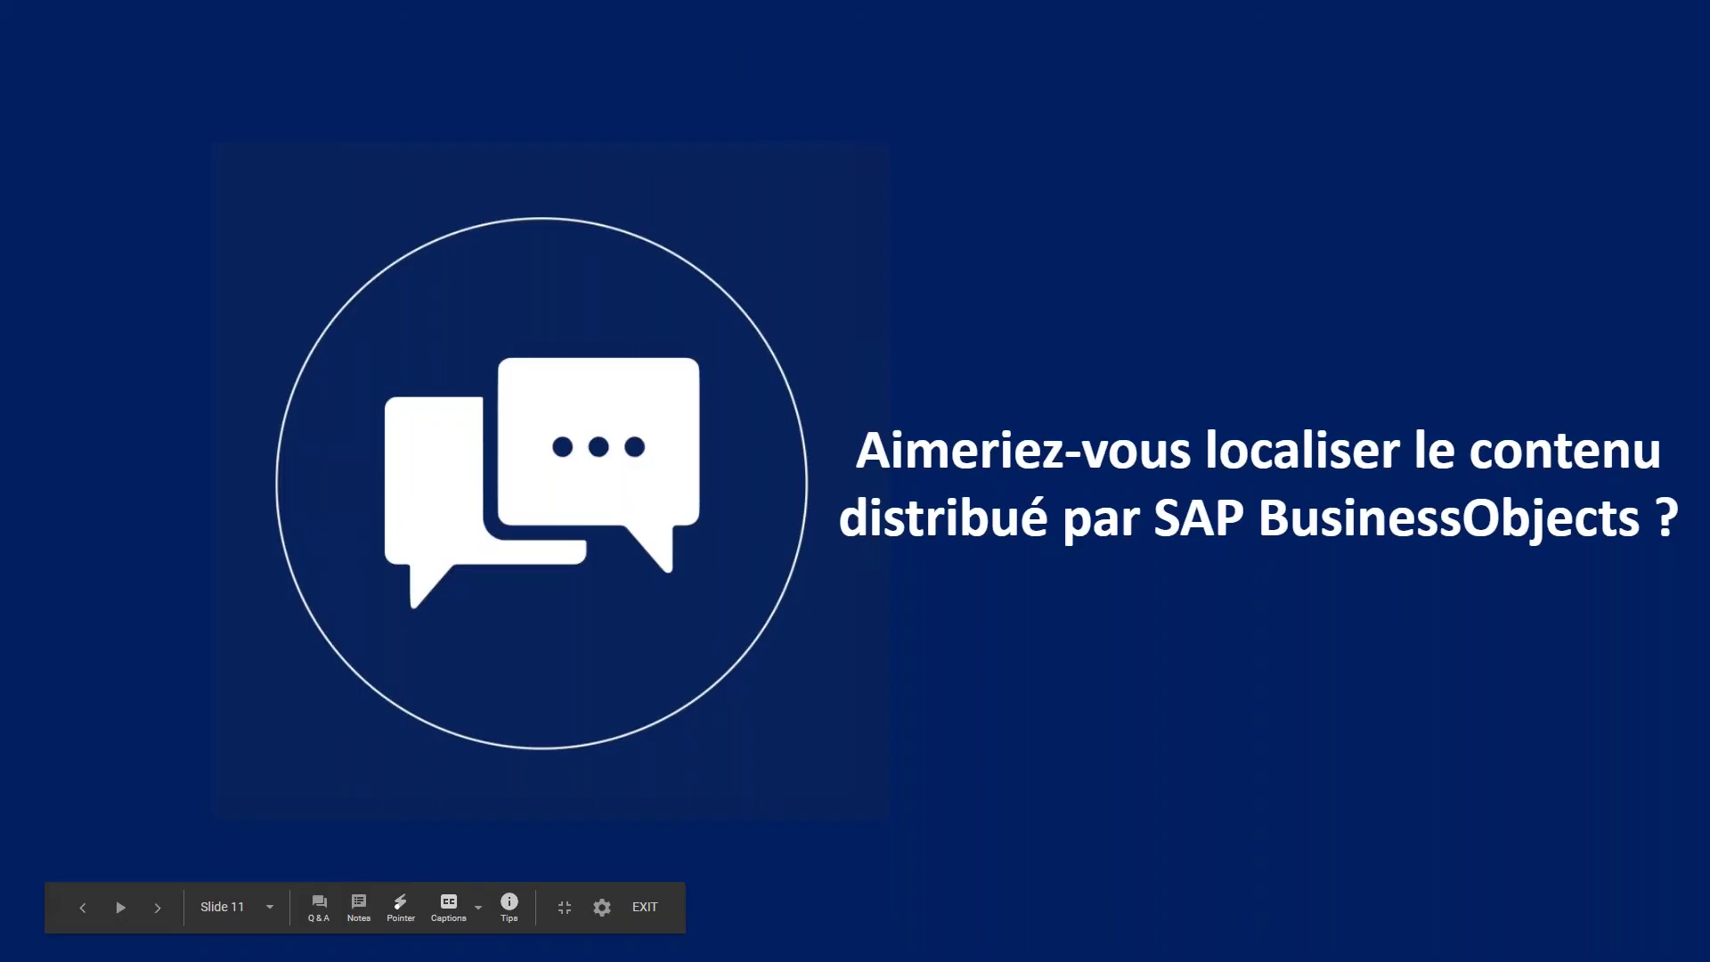
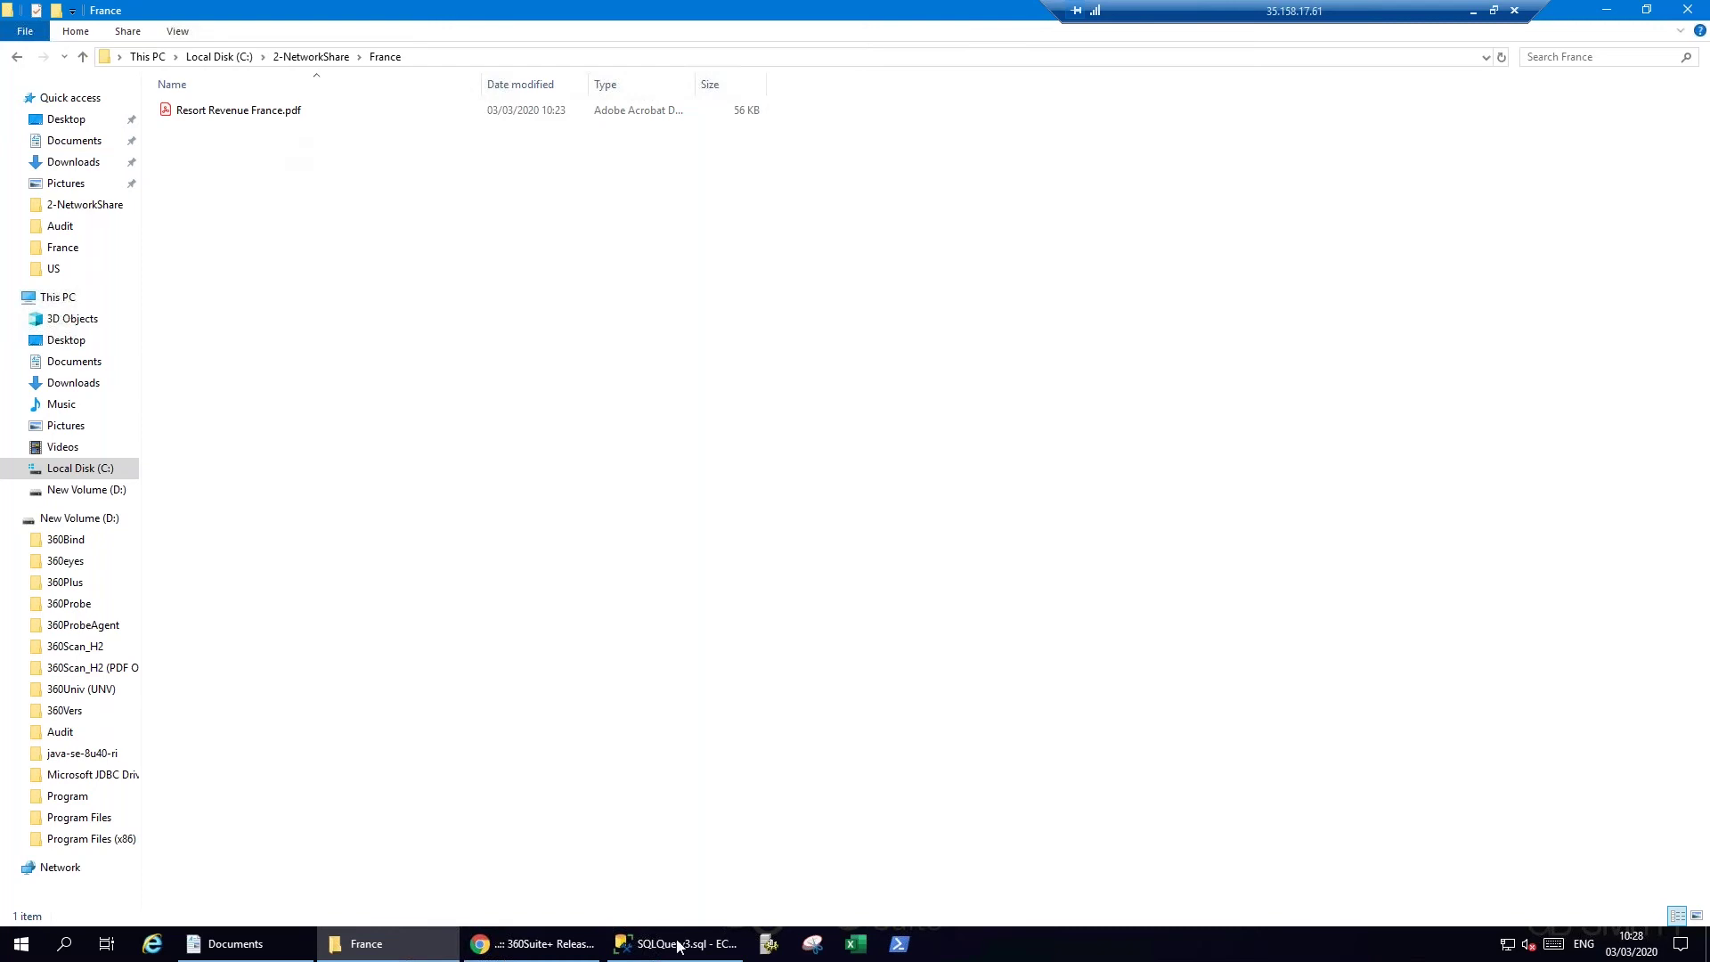
Switch to SQL Server Management Studio and examine the title, keywords and author metadata columns in the Distribution Network Share query results.
click(673, 944)
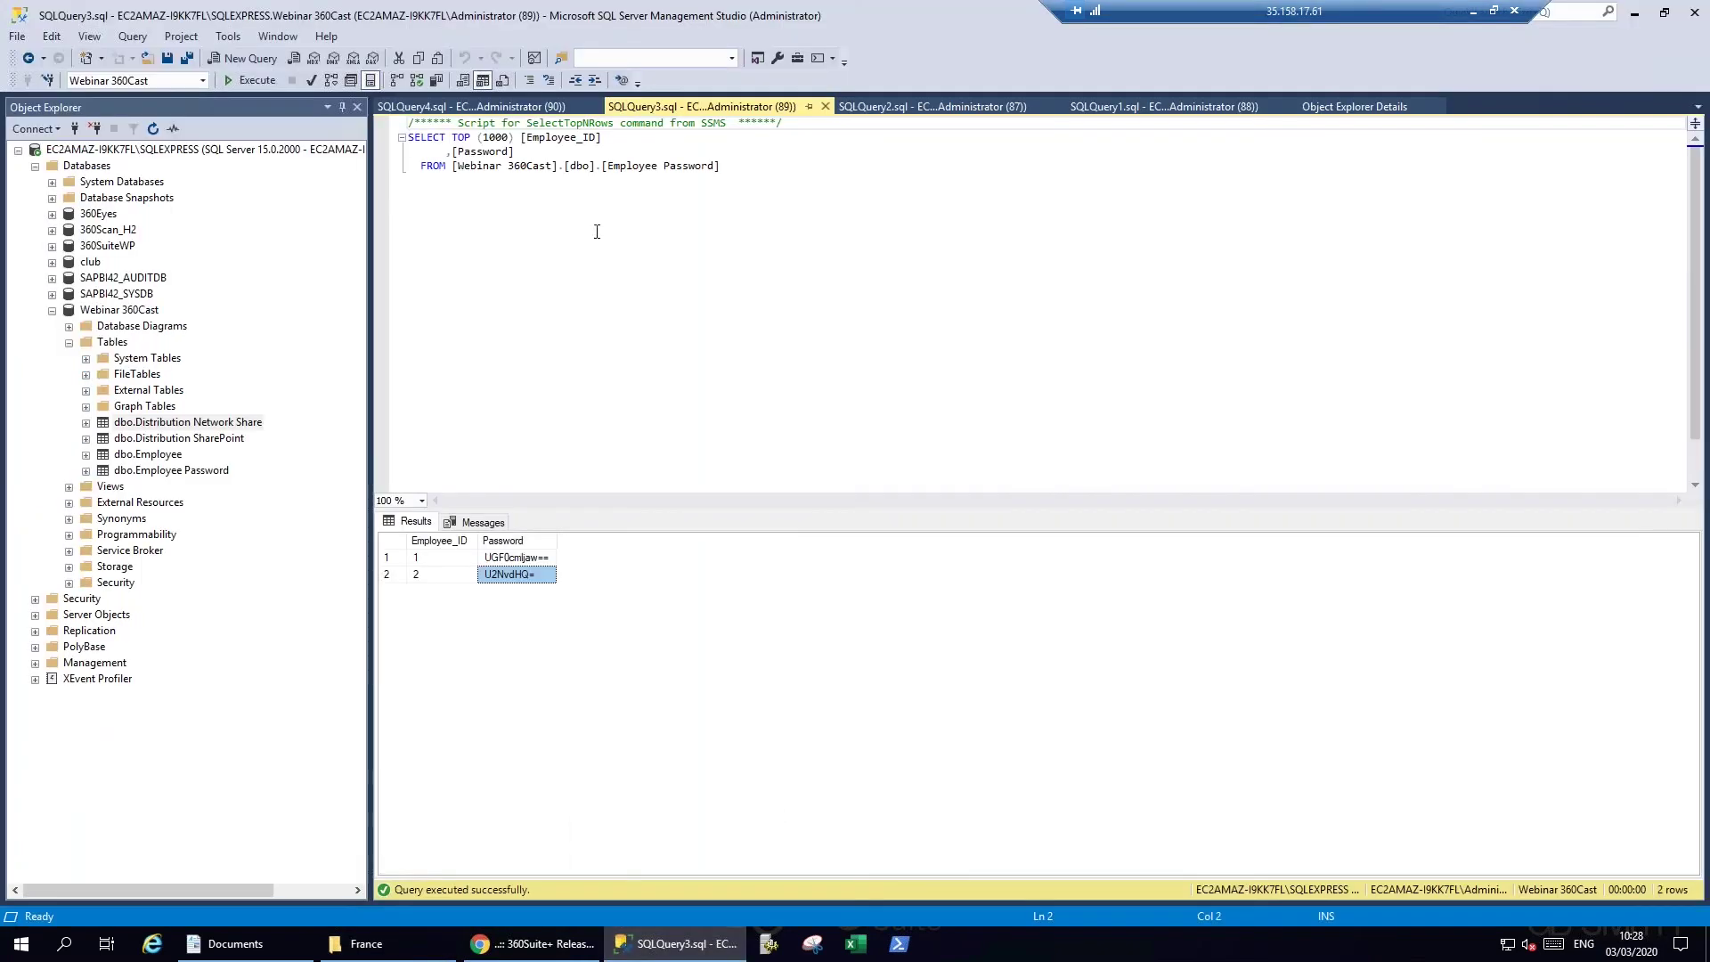
click(524, 107)
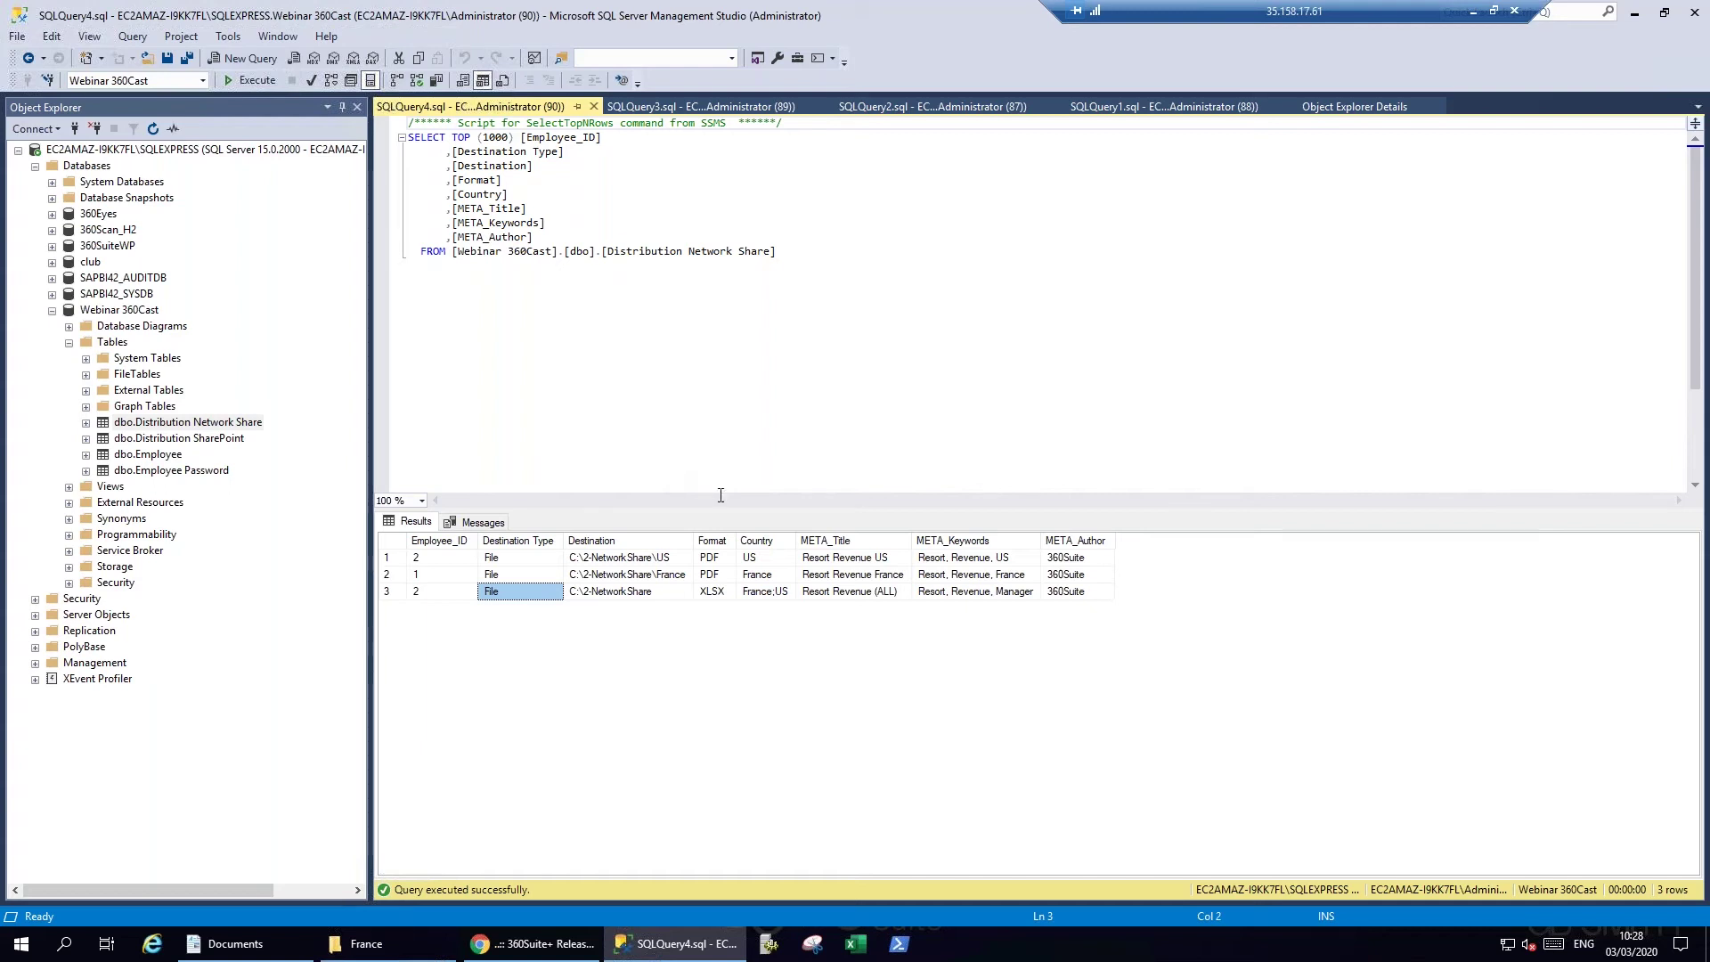
click(857, 561)
click(961, 563)
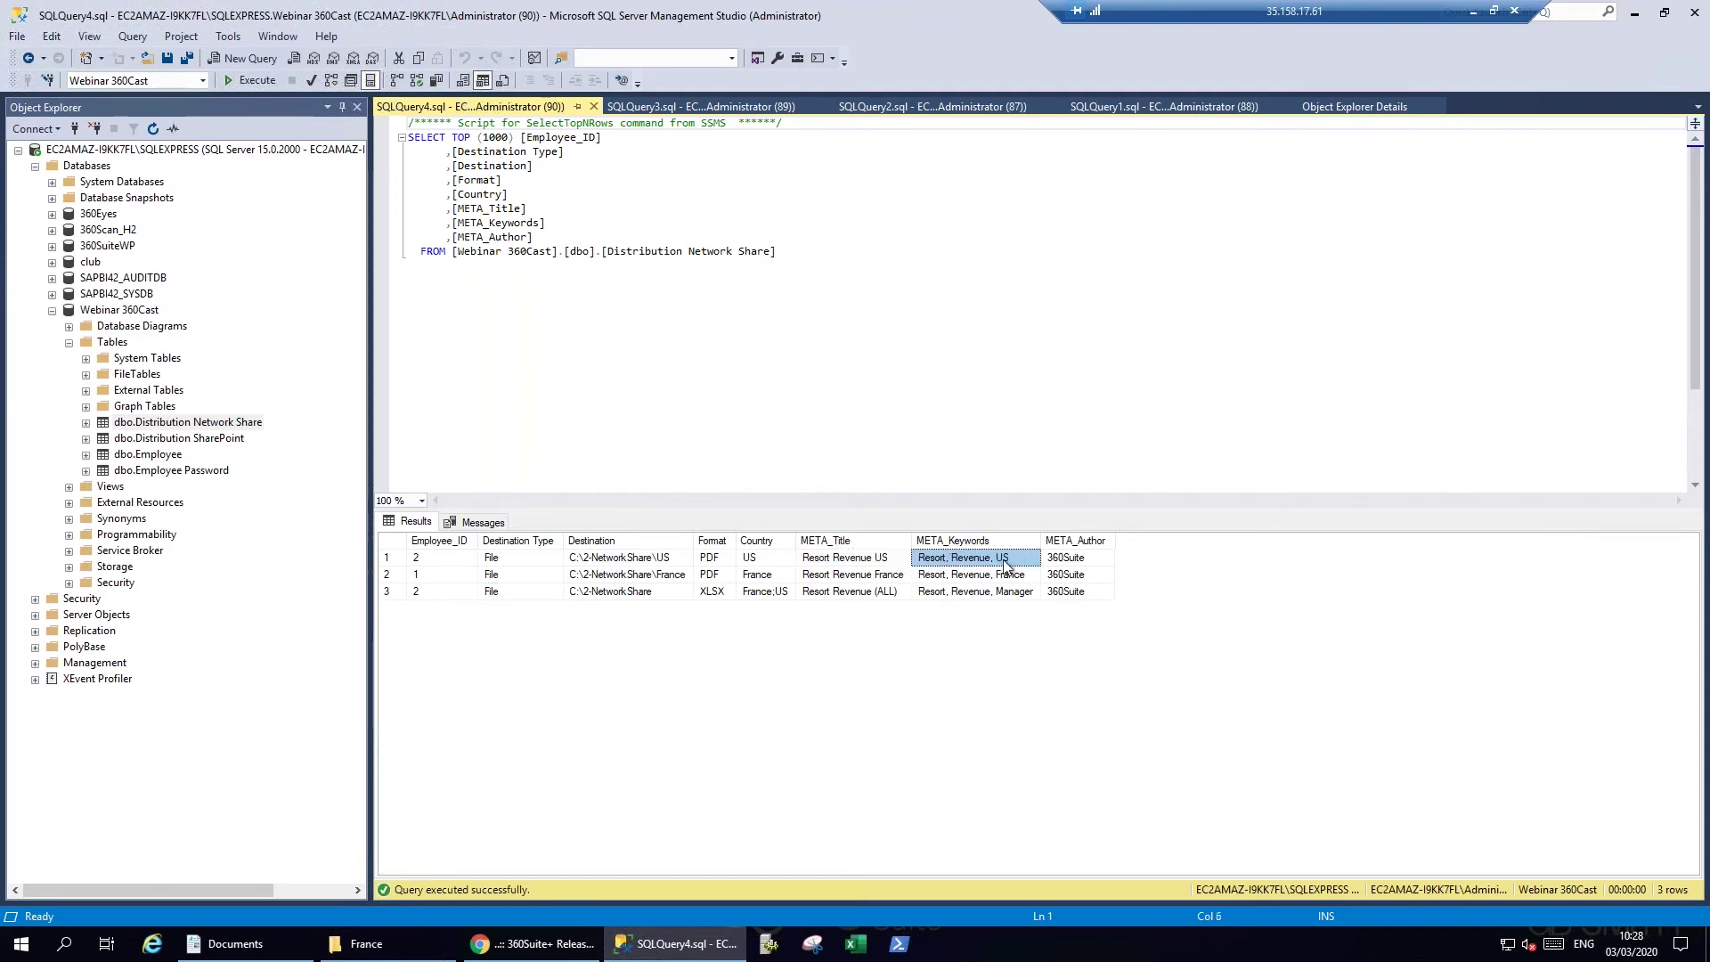
click(1069, 565)
click(878, 564)
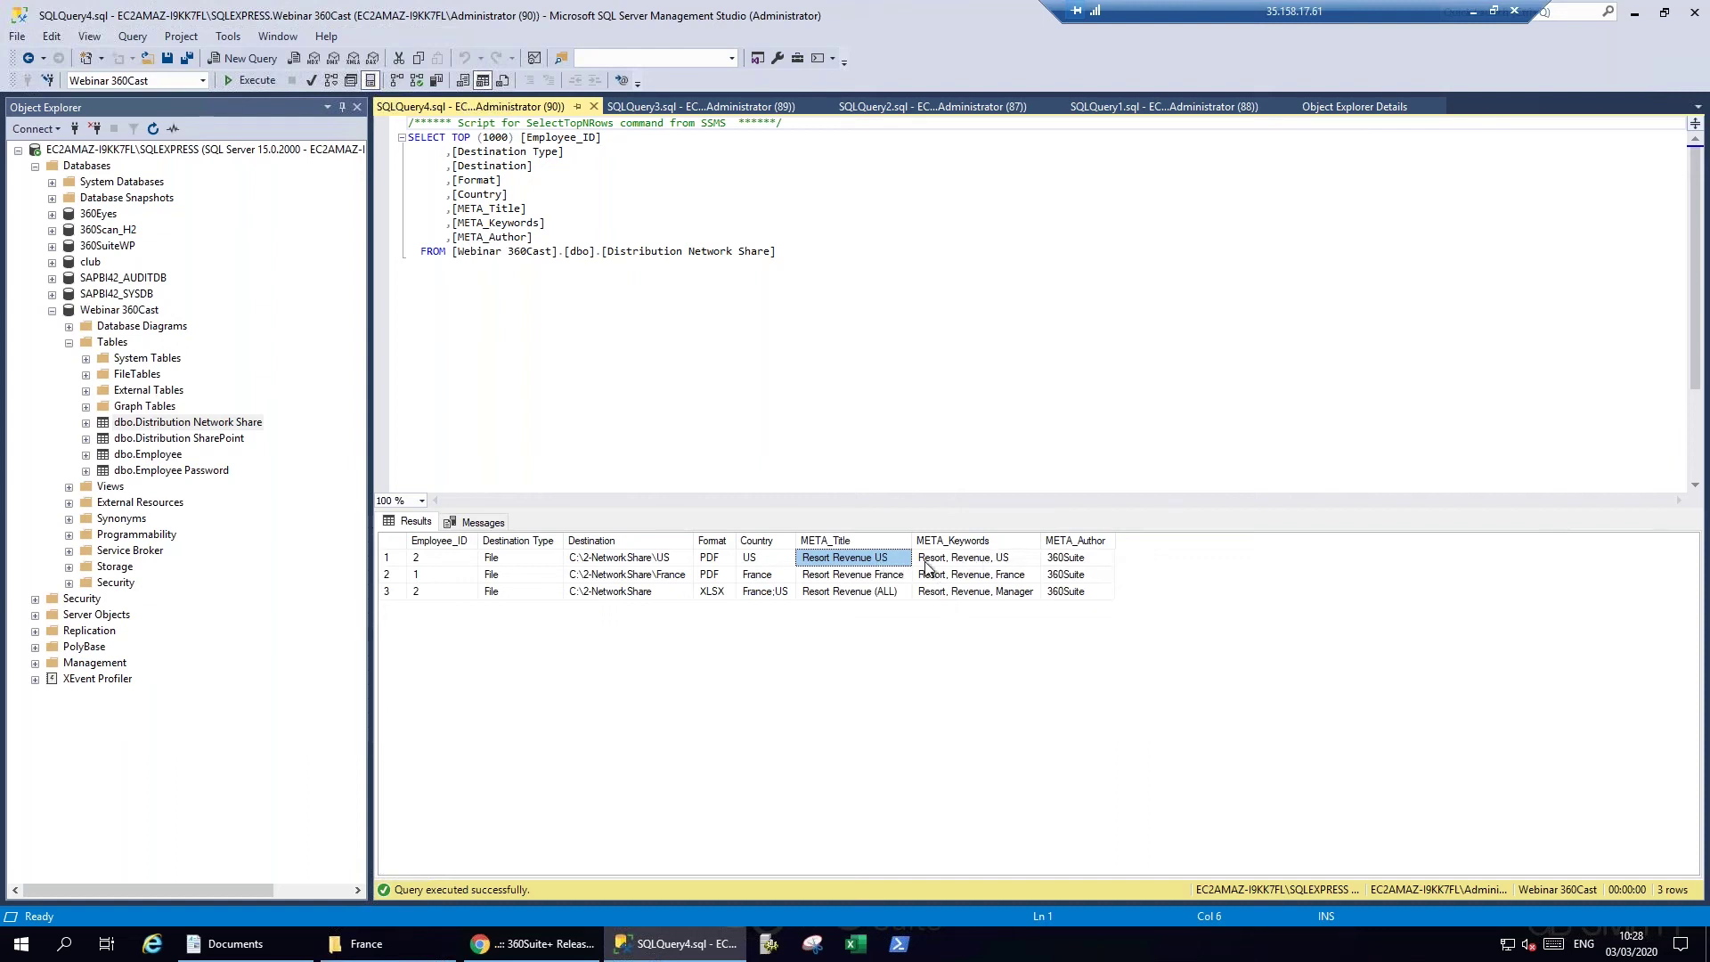
Return to the France folder, open Resort Revenue France.pdf with its document password and display the report.
click(419, 945)
double_click(241, 112)
key(ctrl+v)
key(Return)
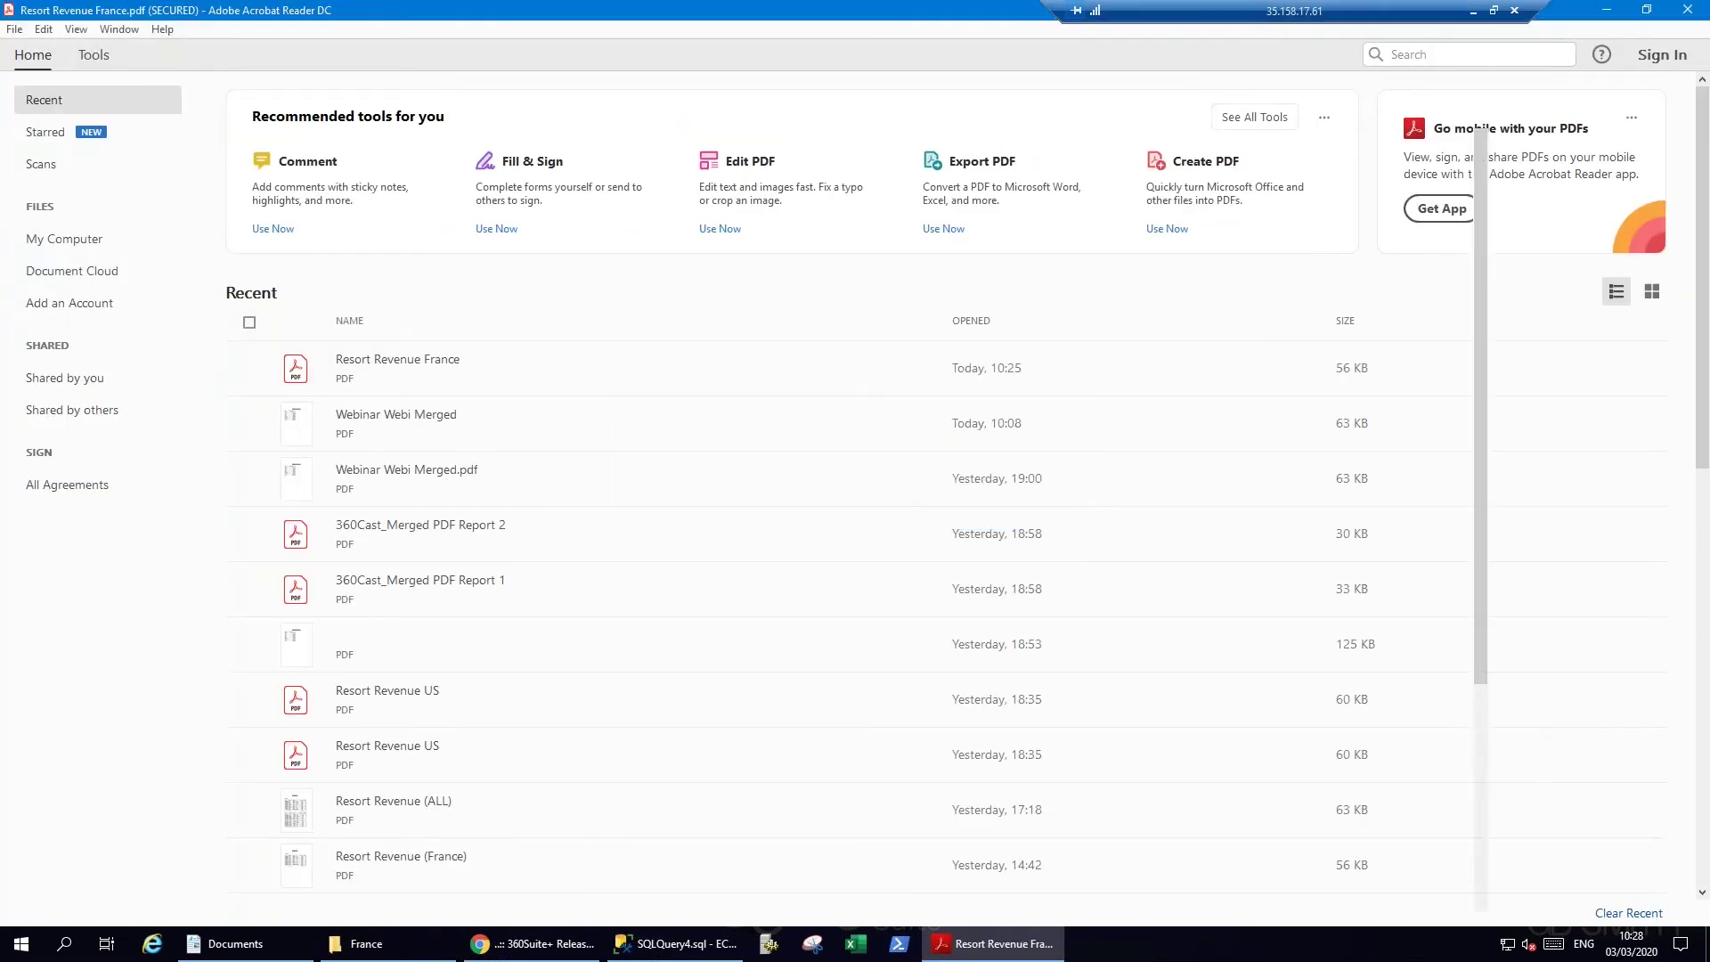
click(39, 61)
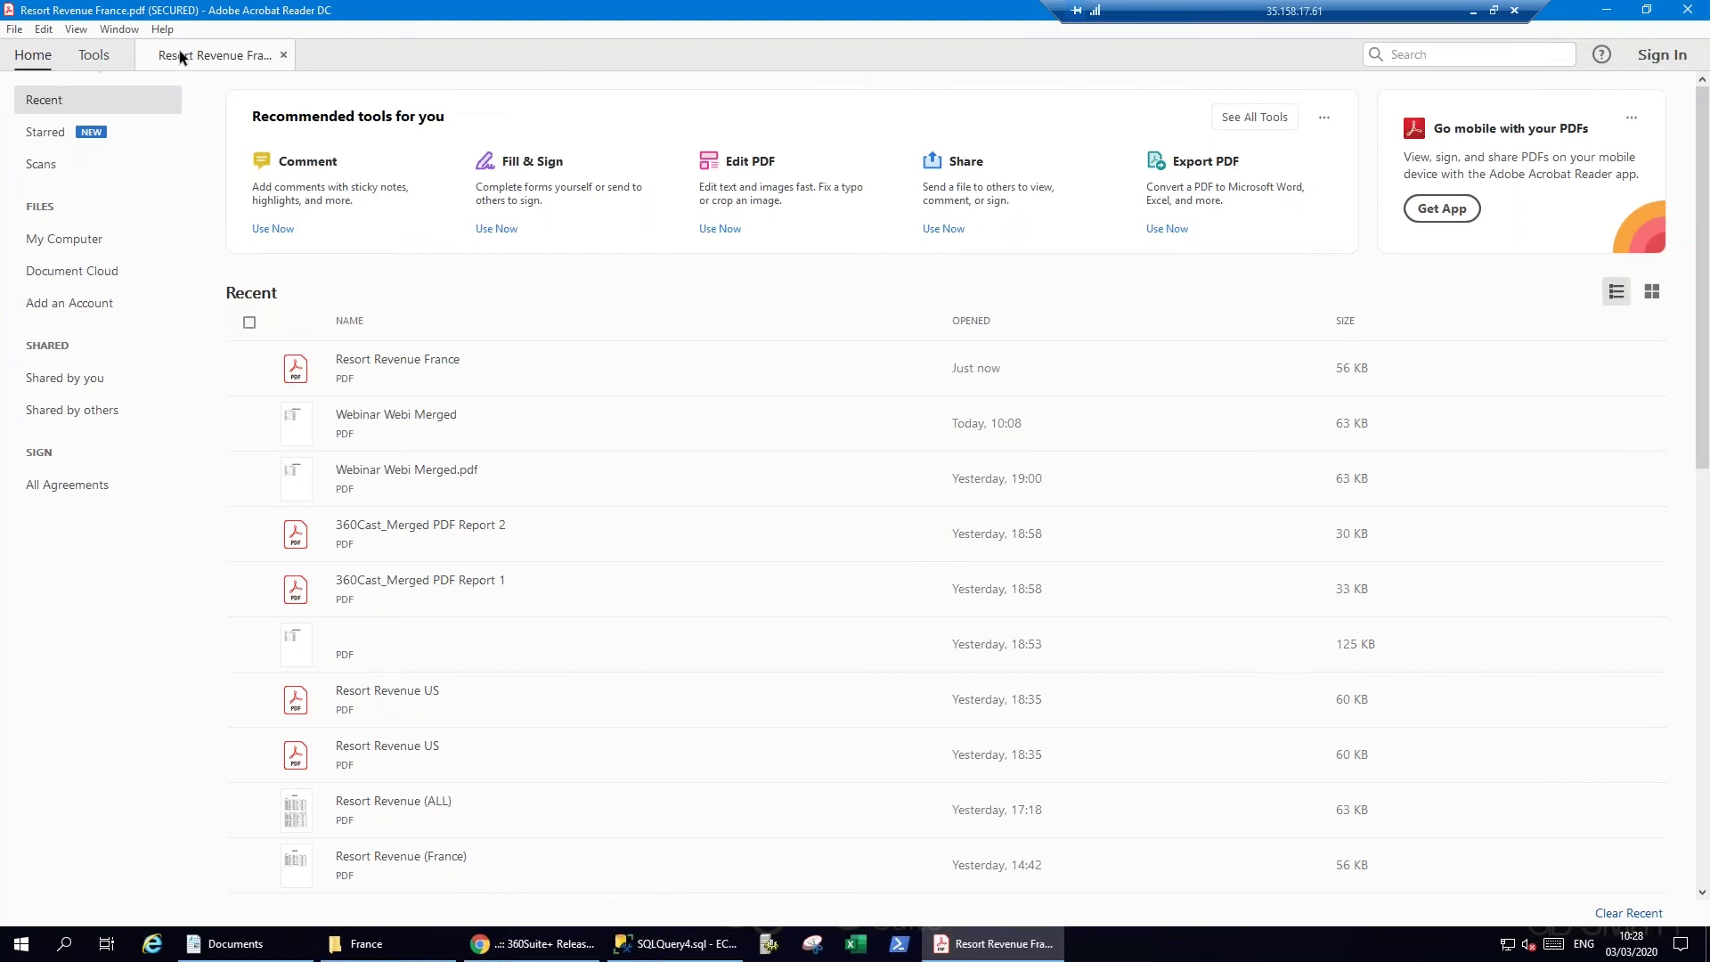
click(179, 56)
Examine the title, author and keywords in the France PDF's document properties, then close the properties.
click(14, 28)
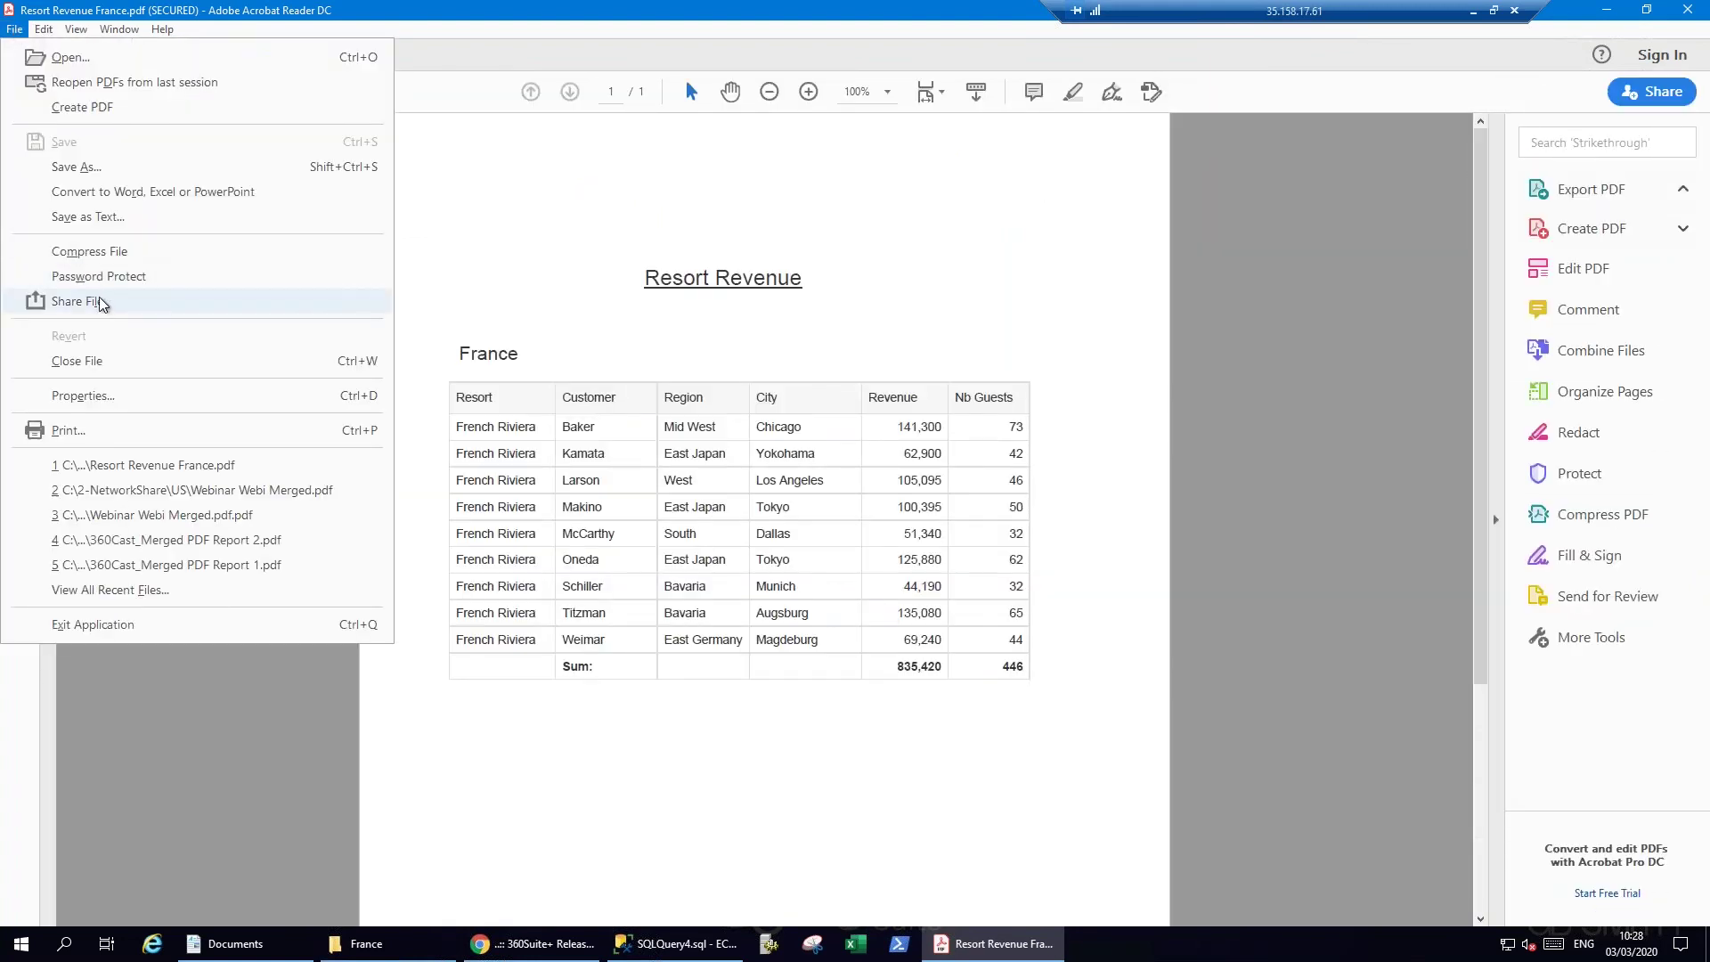
click(98, 398)
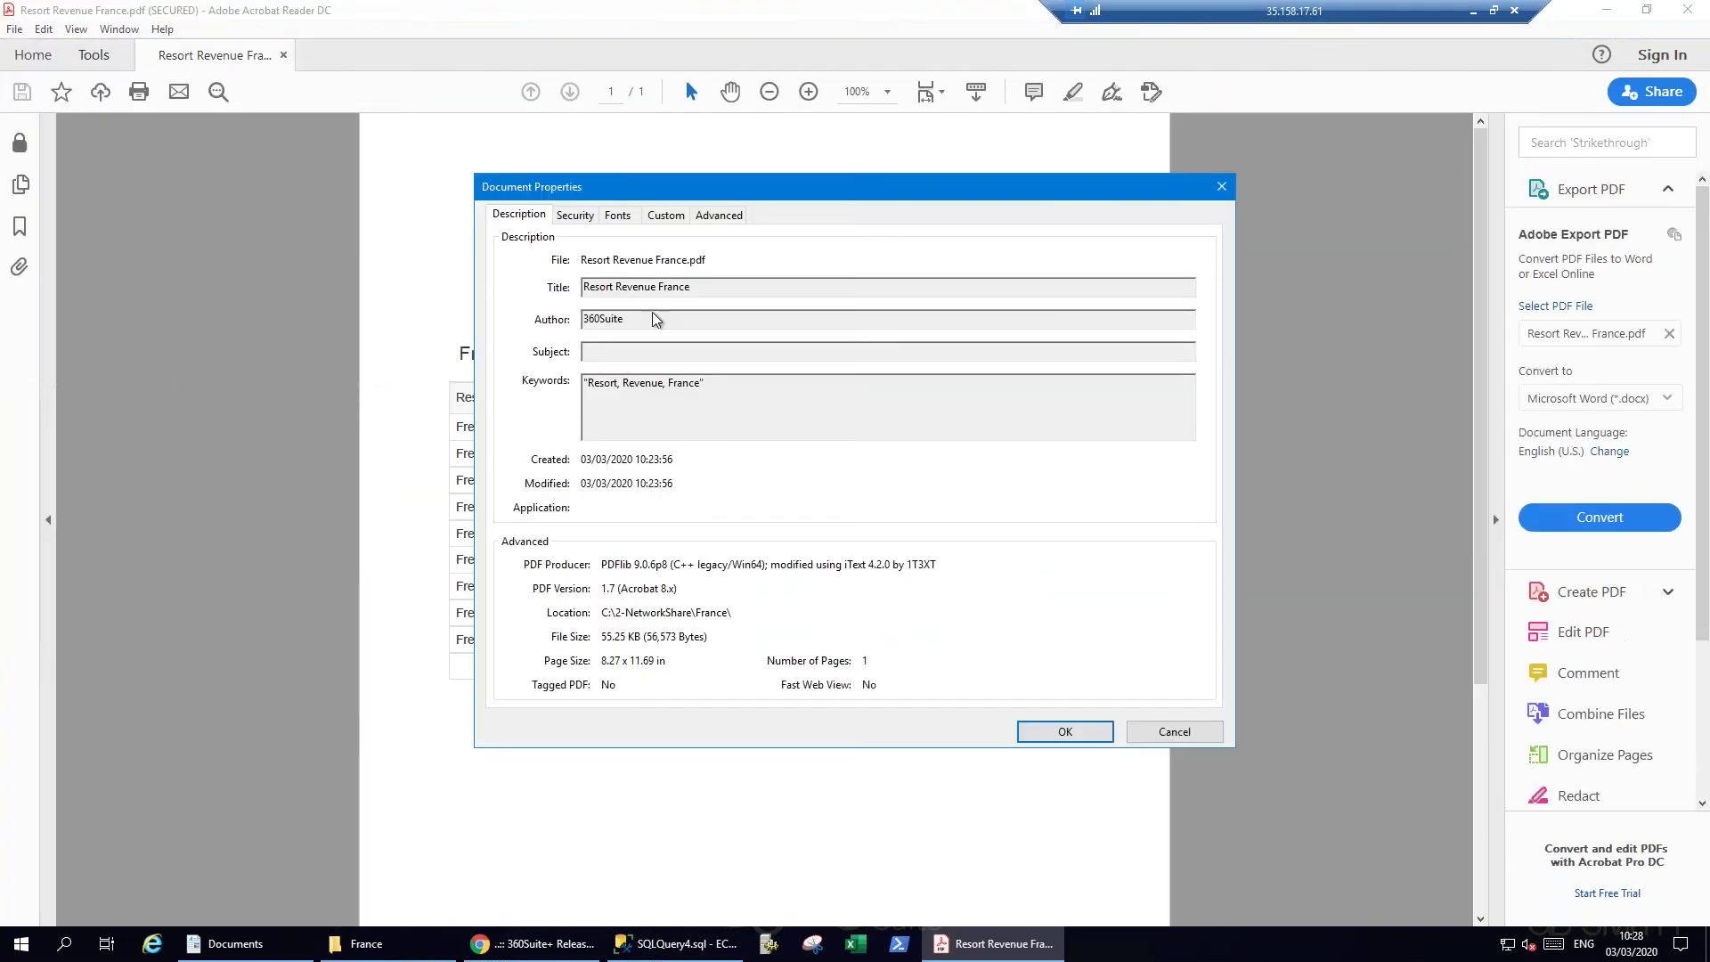
drag(586, 287, 691, 287)
click(717, 289)
click(1165, 731)
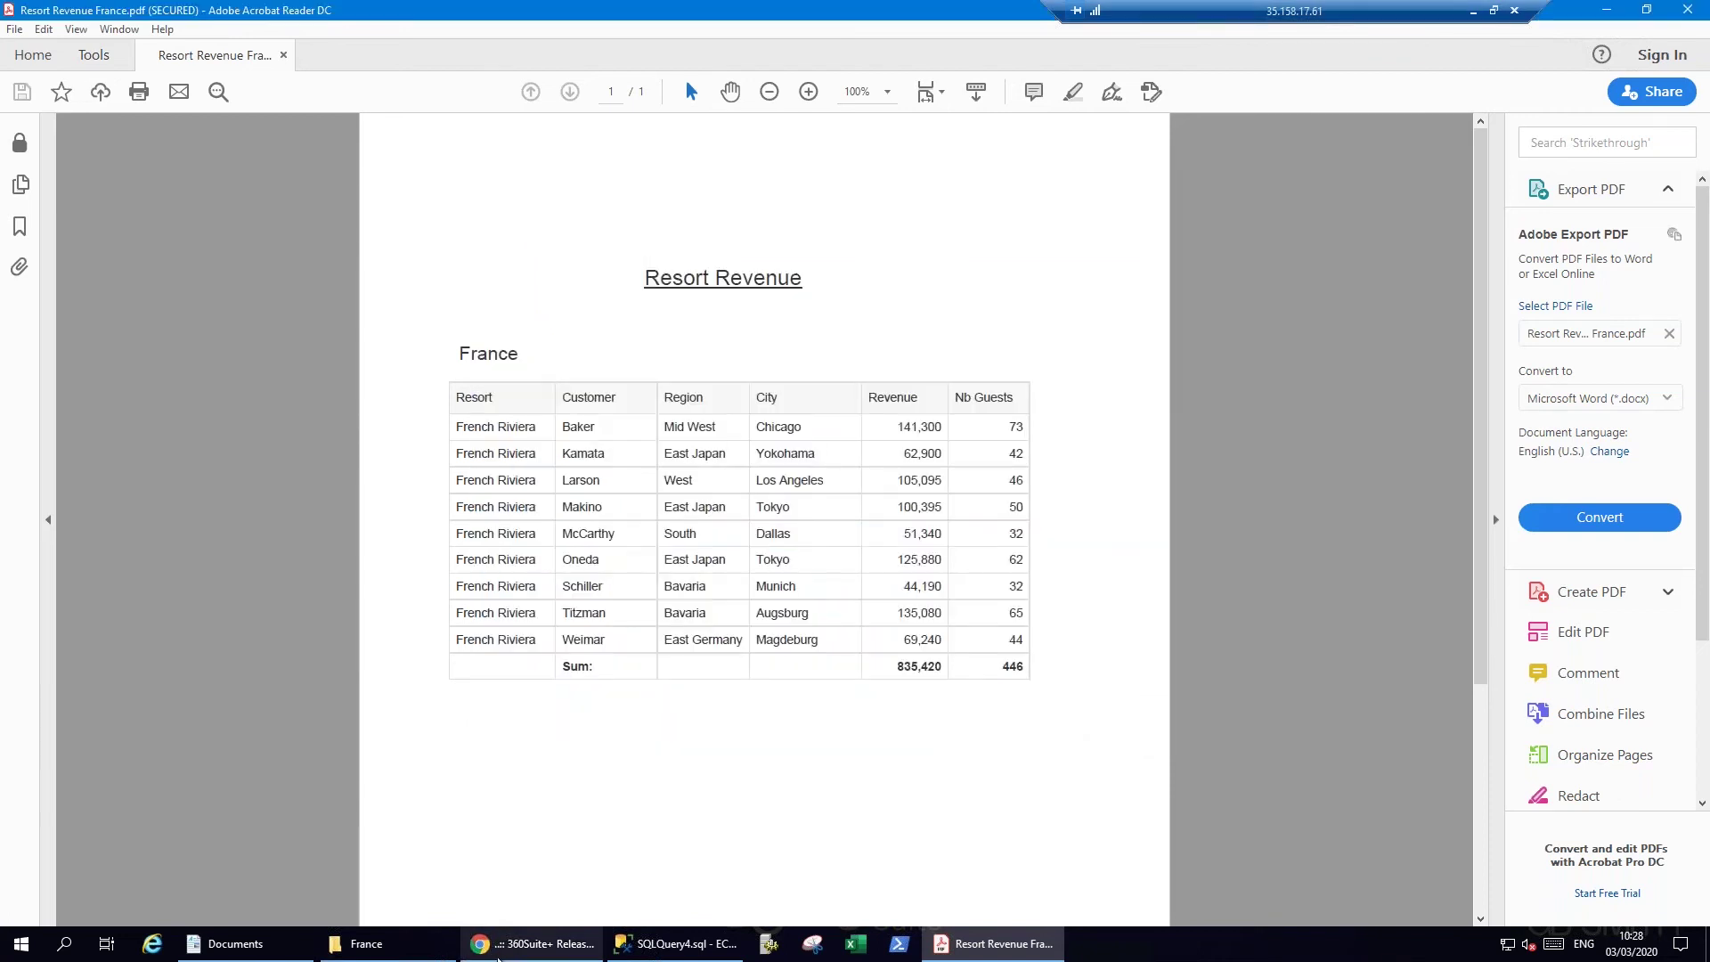
Switch to 360Suite+, open the latest "Webinar: Network Share" task's settings and examine its Custom PDF Metadata fields.
click(495, 946)
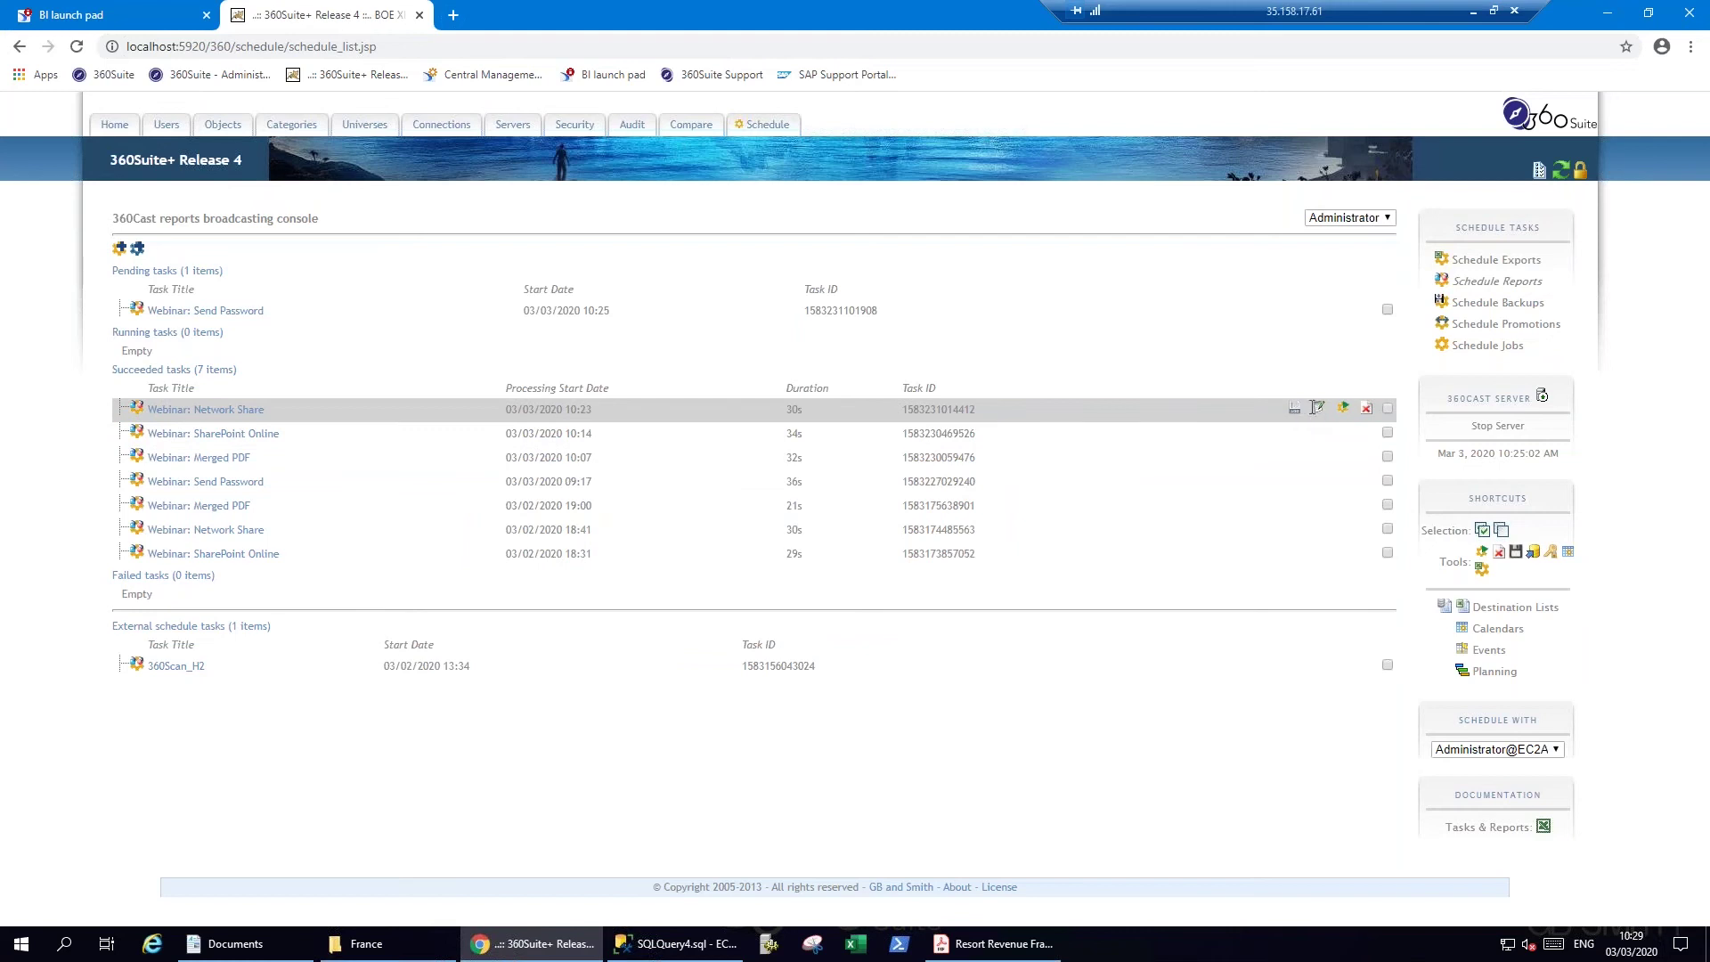
click(1318, 410)
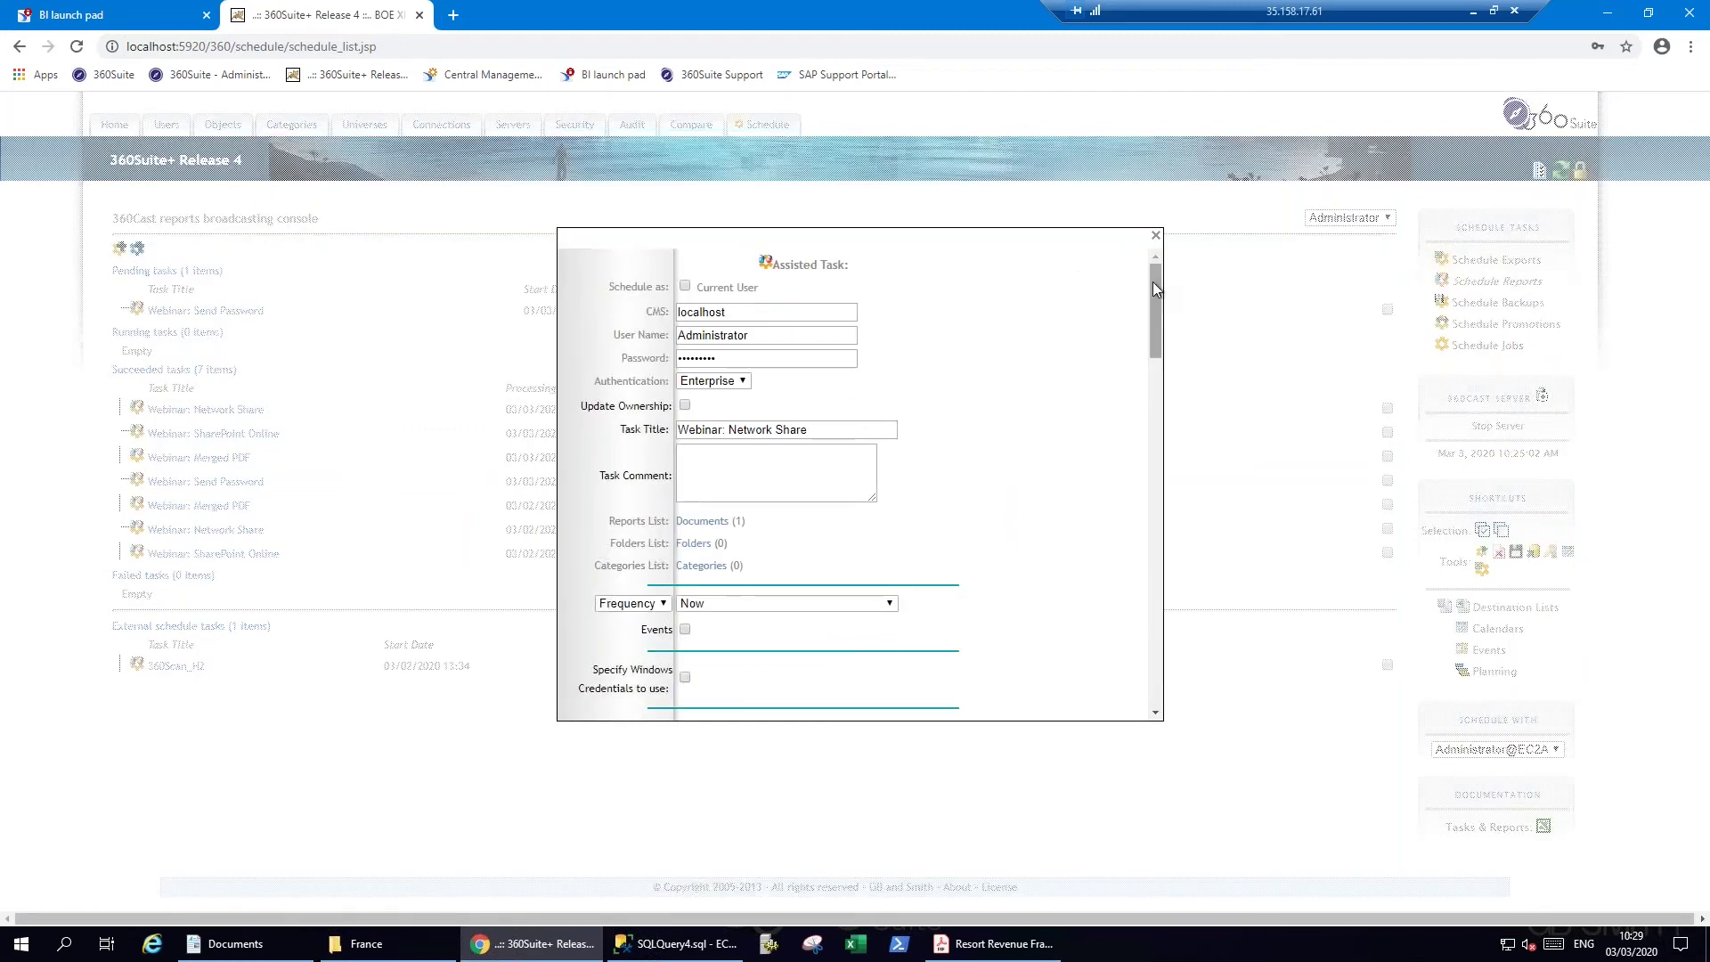
drag(1152, 283, 1111, 531)
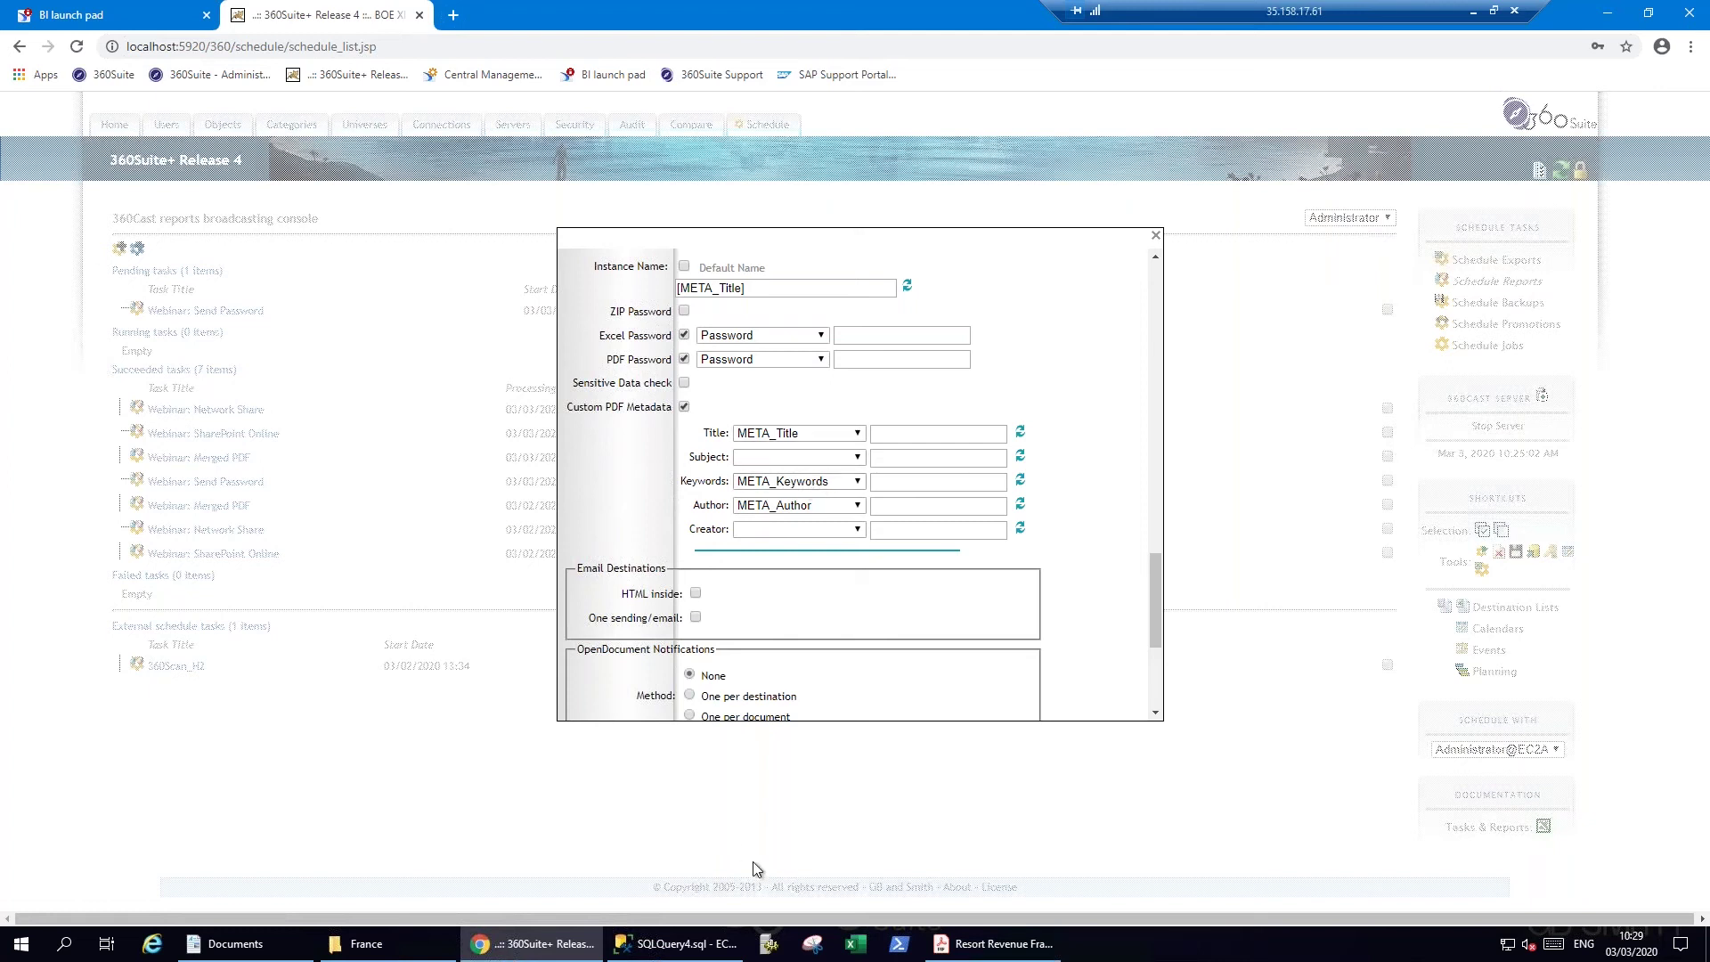
Recheck the title and author in the France PDF's document properties, then close the PDF and the task settings without changes.
click(975, 946)
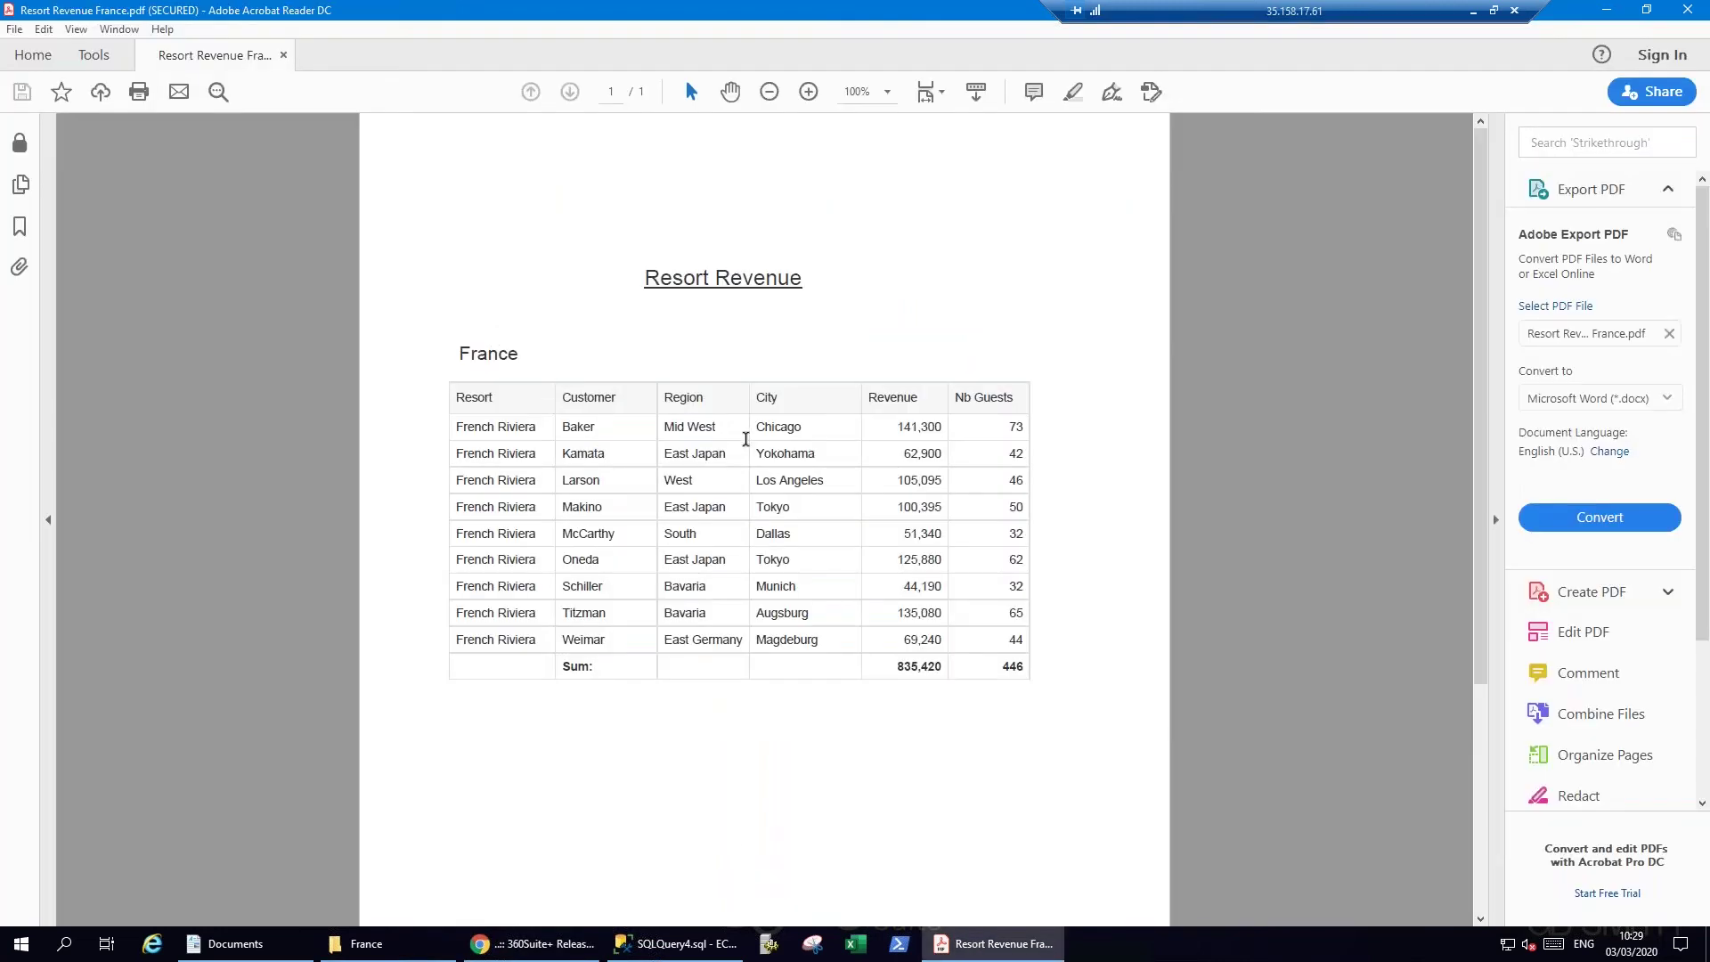
click(14, 30)
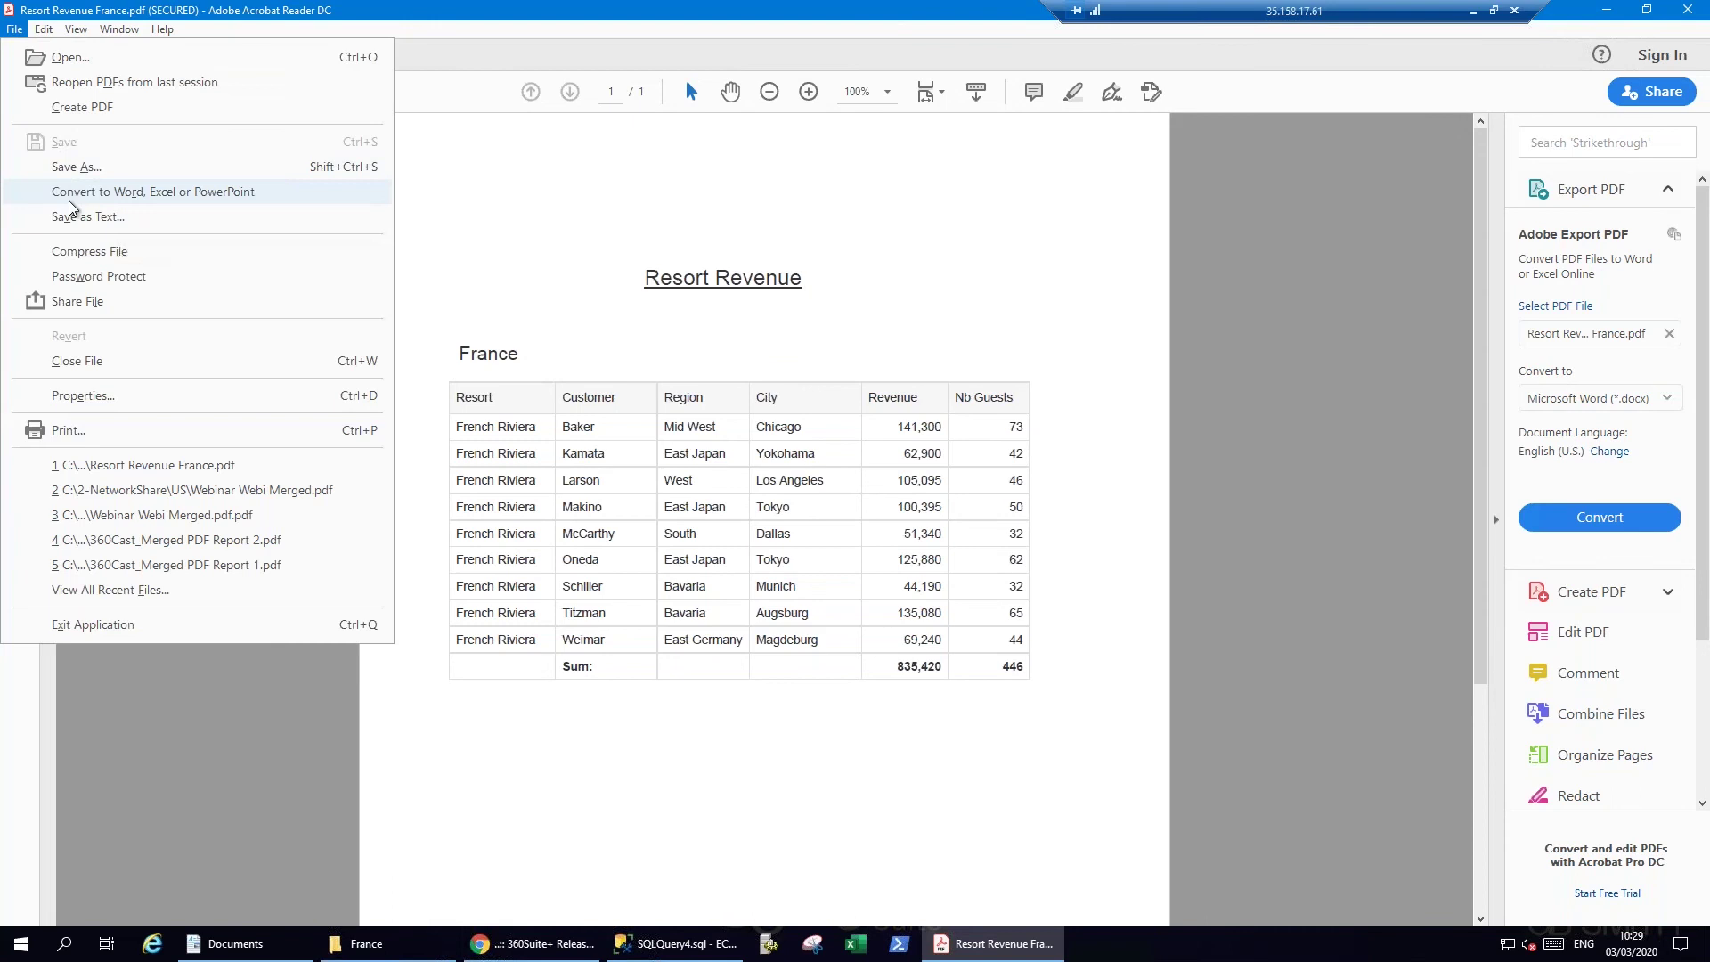
click(107, 393)
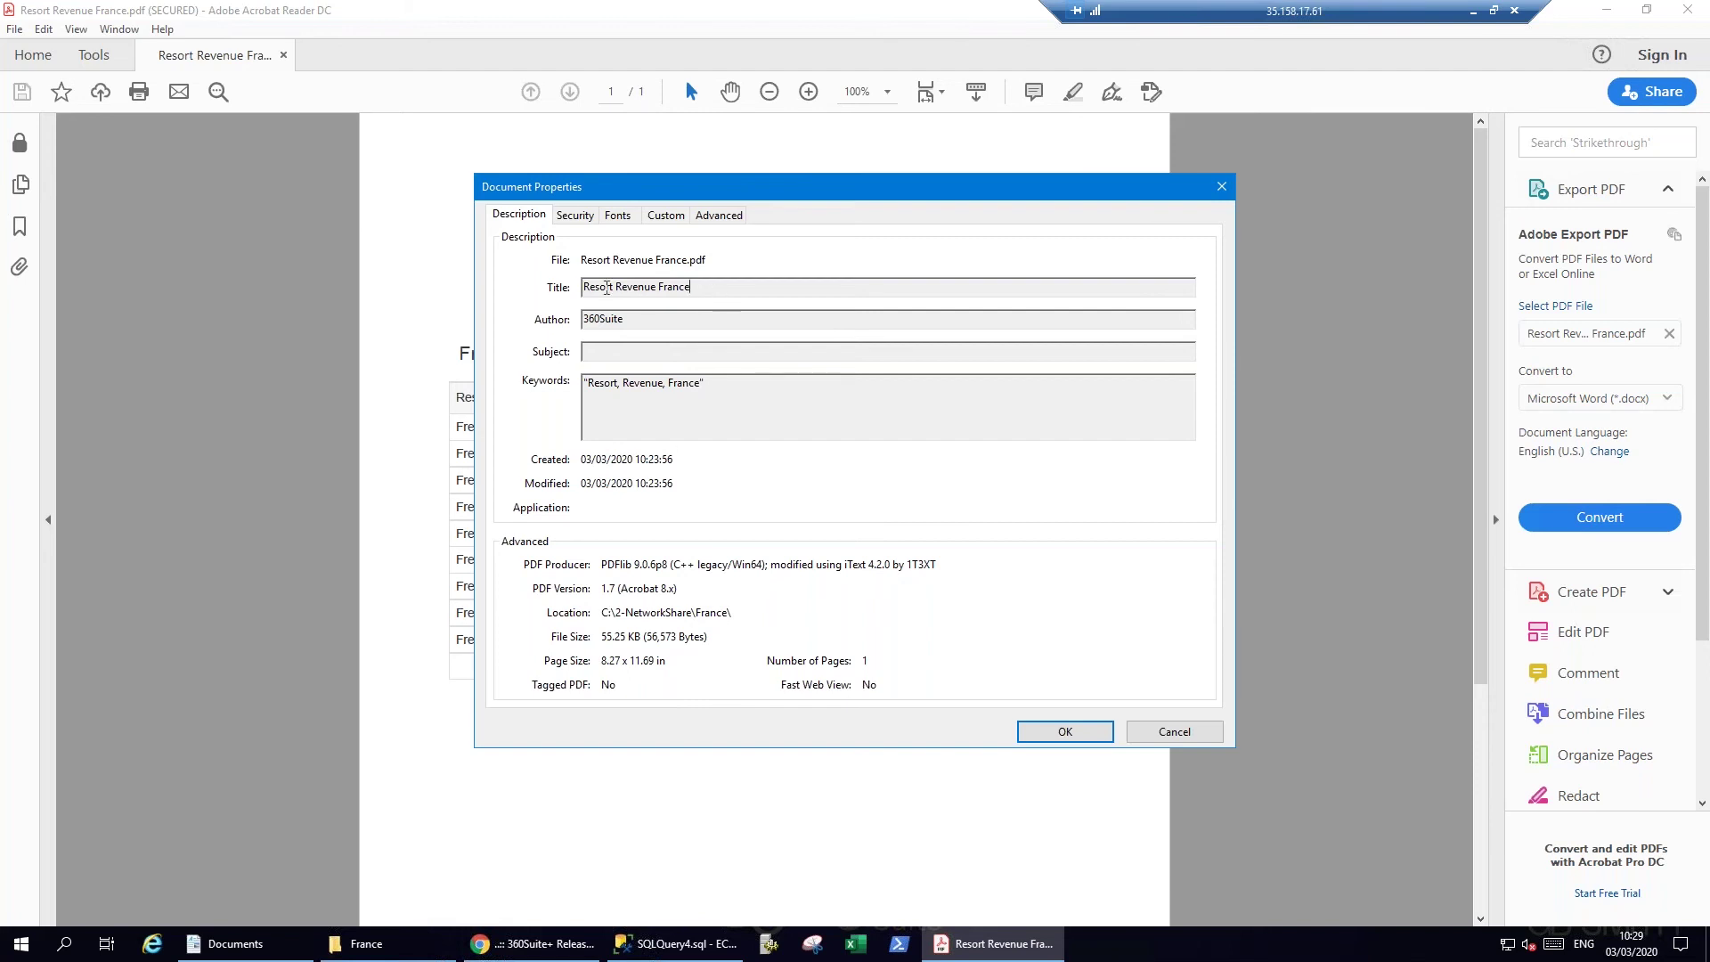
drag(710, 294, 591, 292)
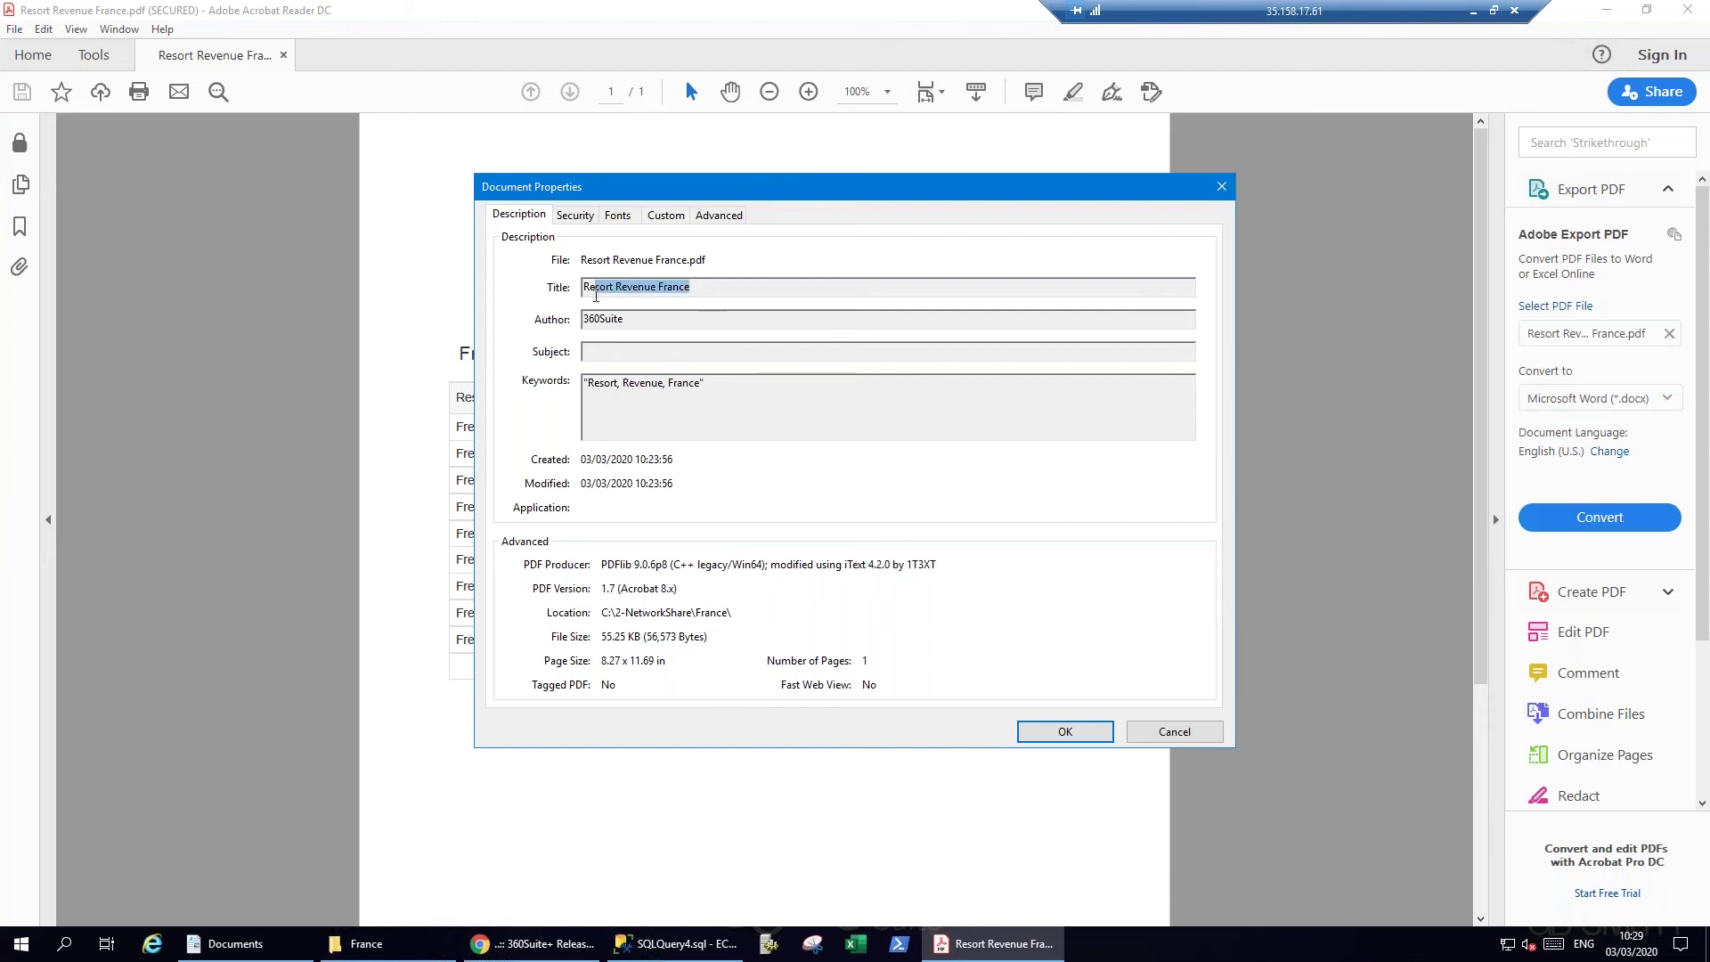
click(639, 319)
key(Return)
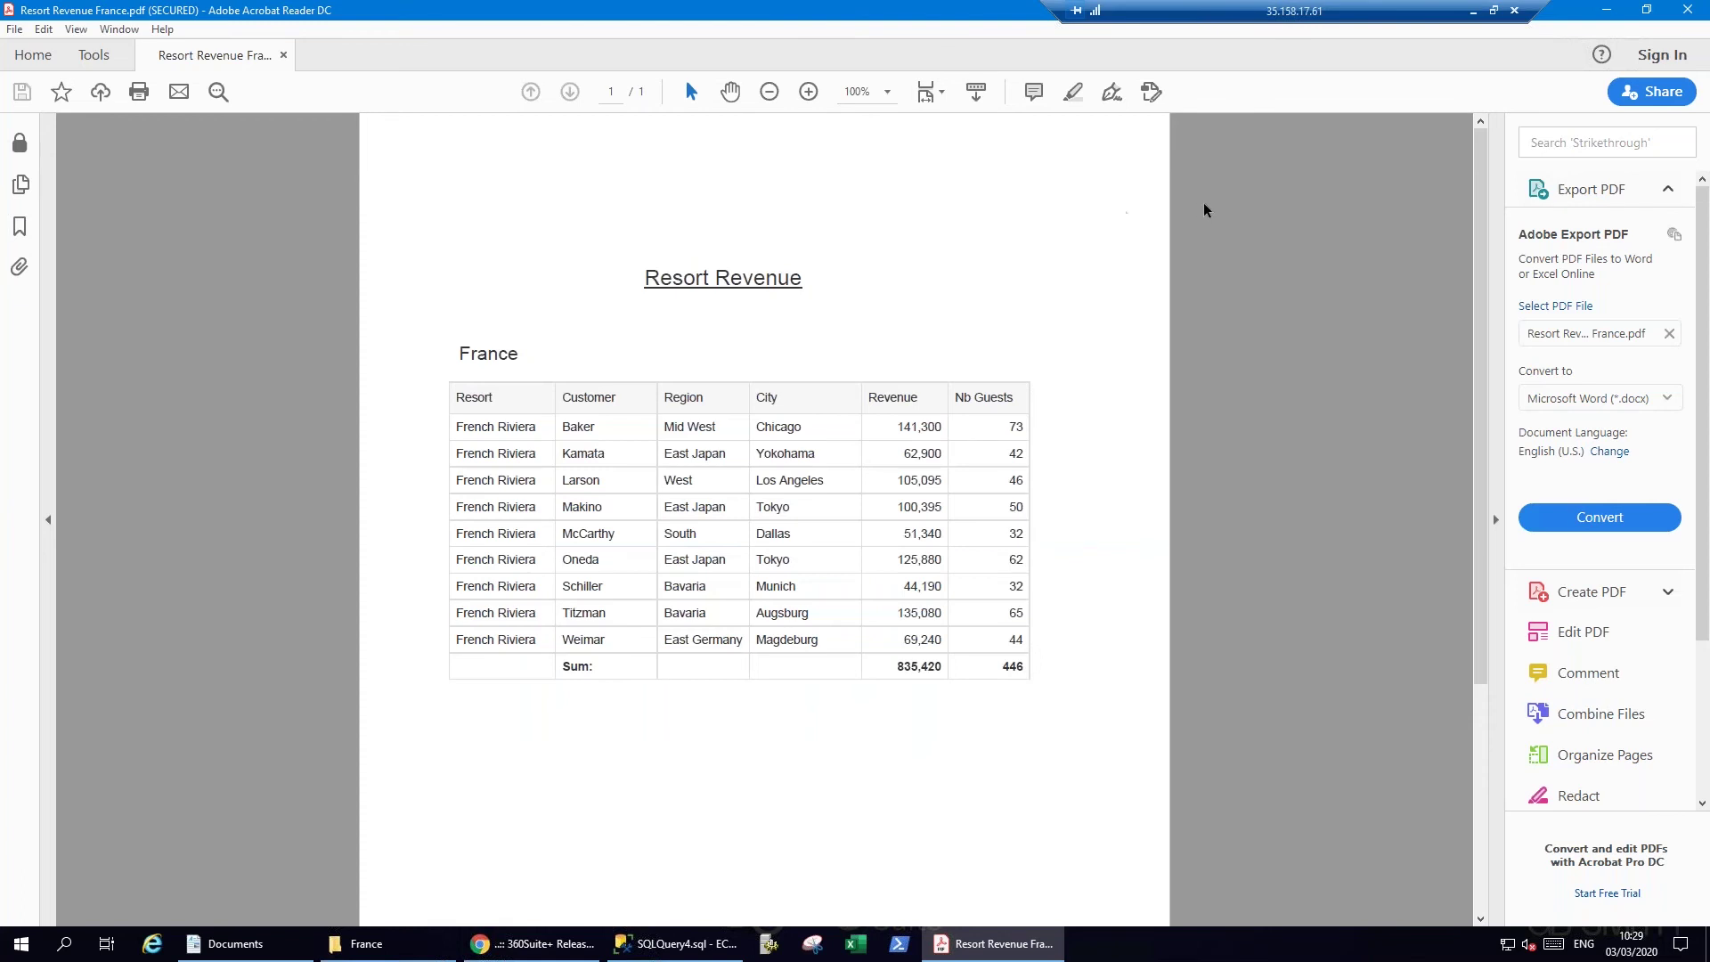
click(1686, 8)
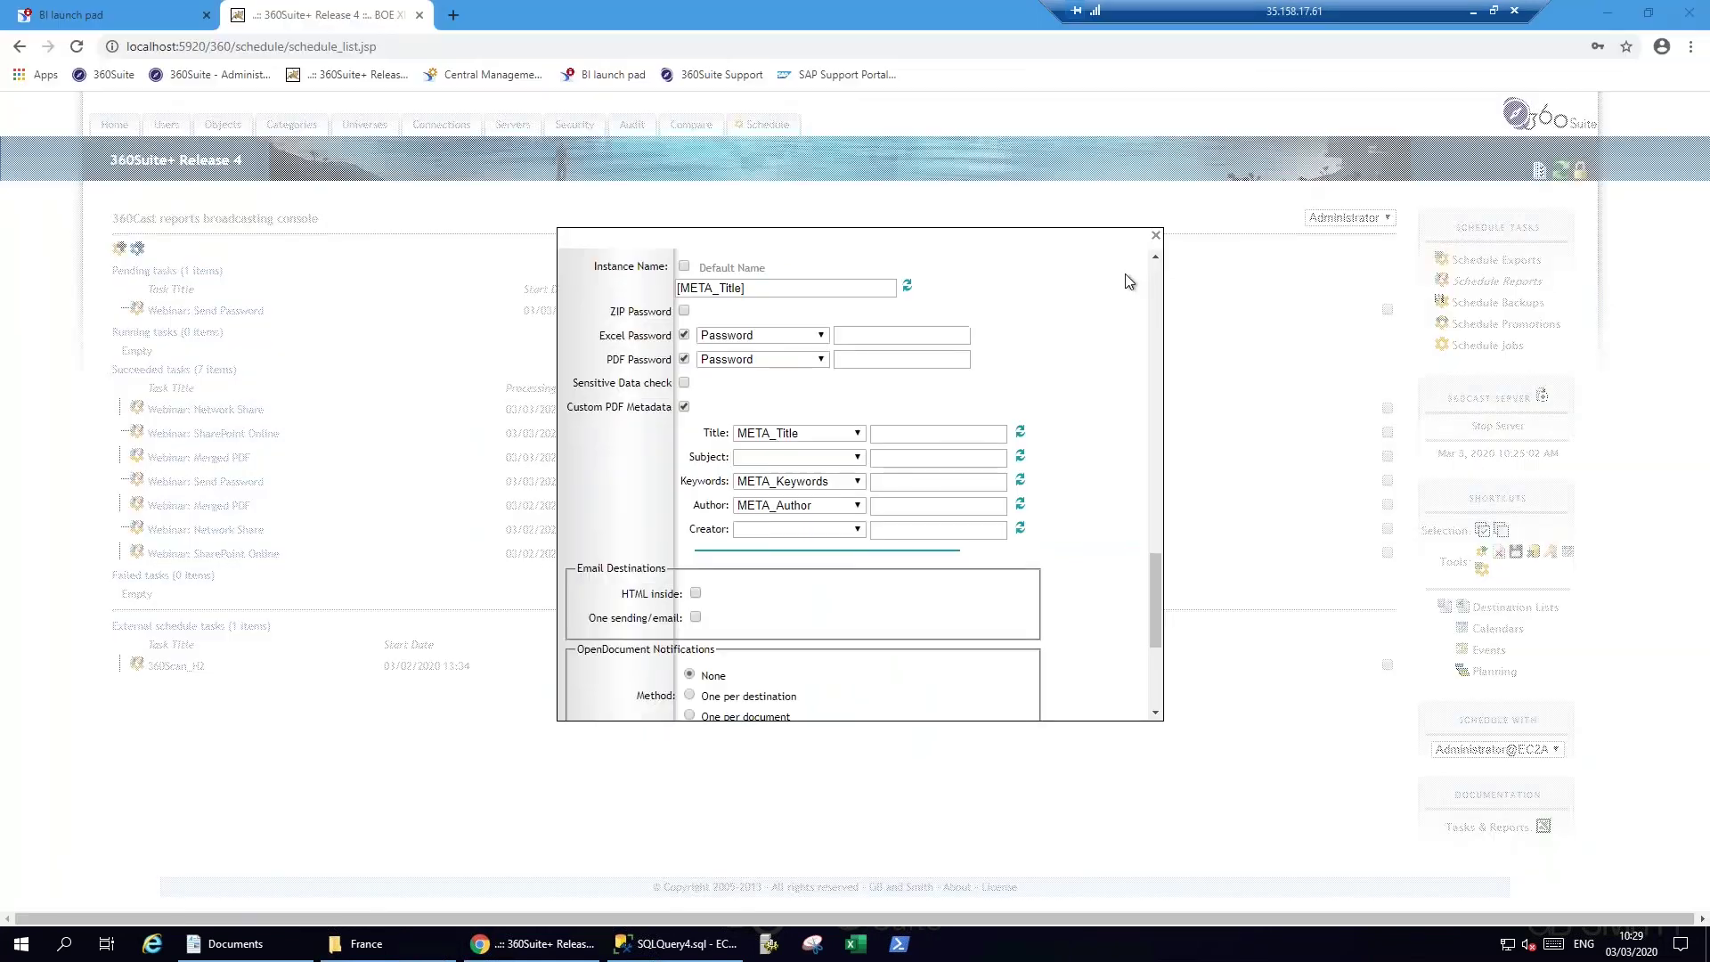
click(1156, 238)
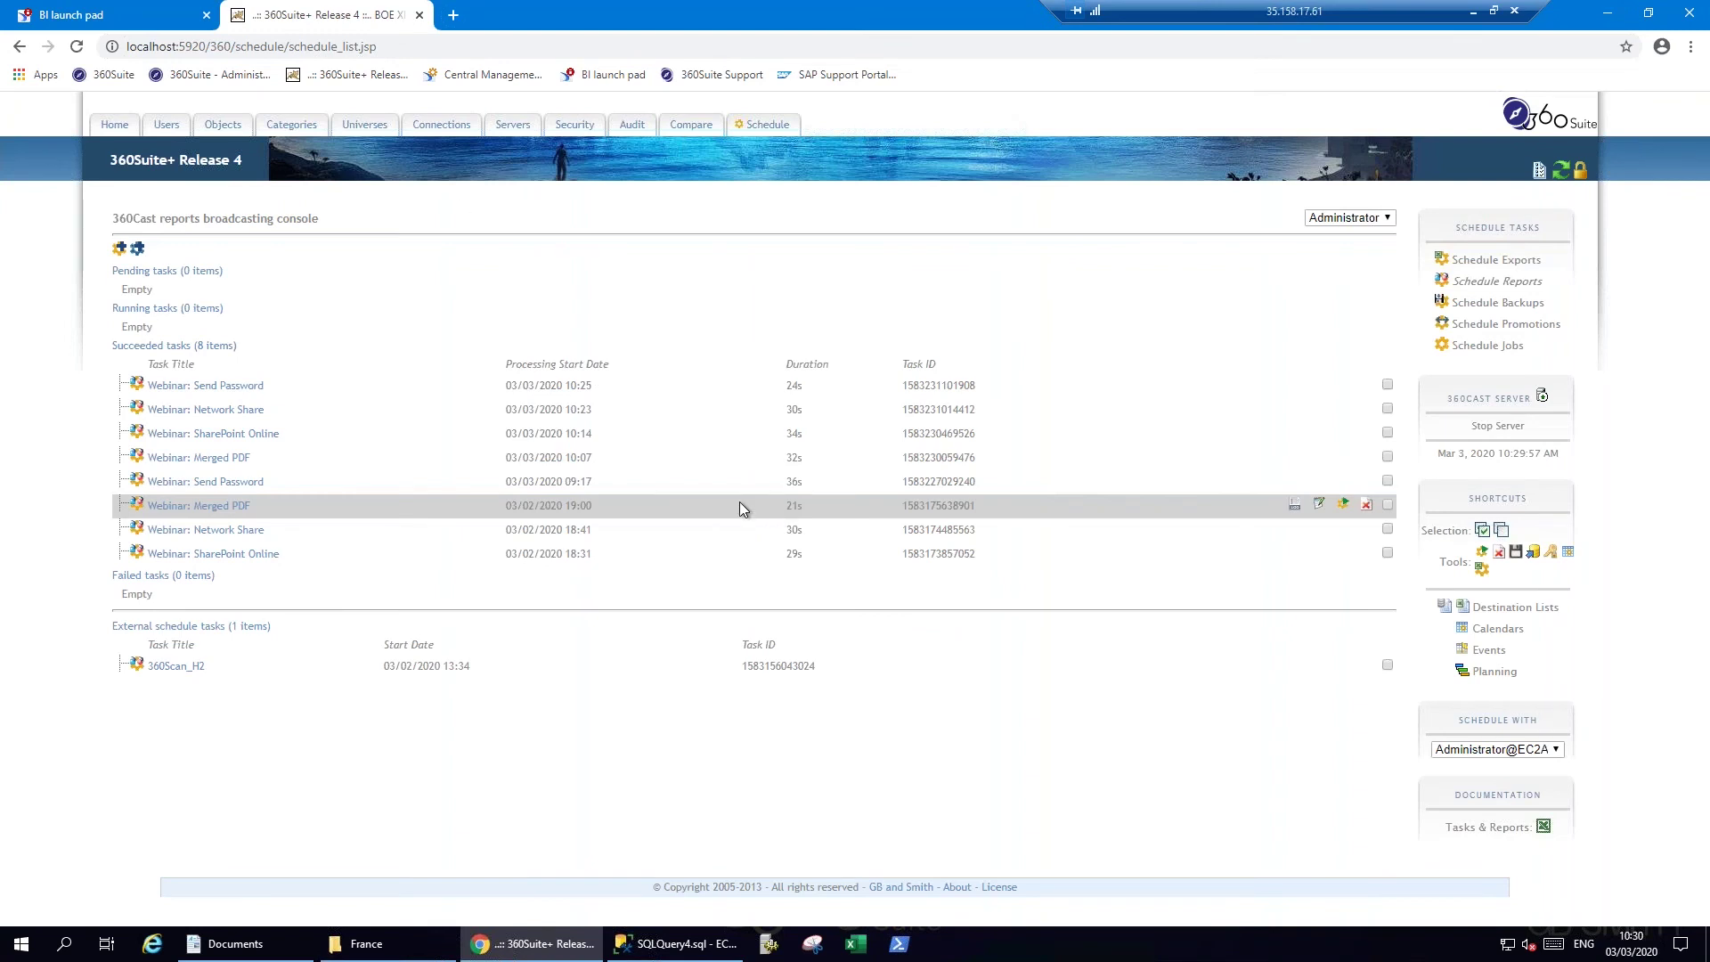
Return to File Explorer, open the US folder inside 2-NetworkShare and select Resort Revenue US.pdf.
click(396, 953)
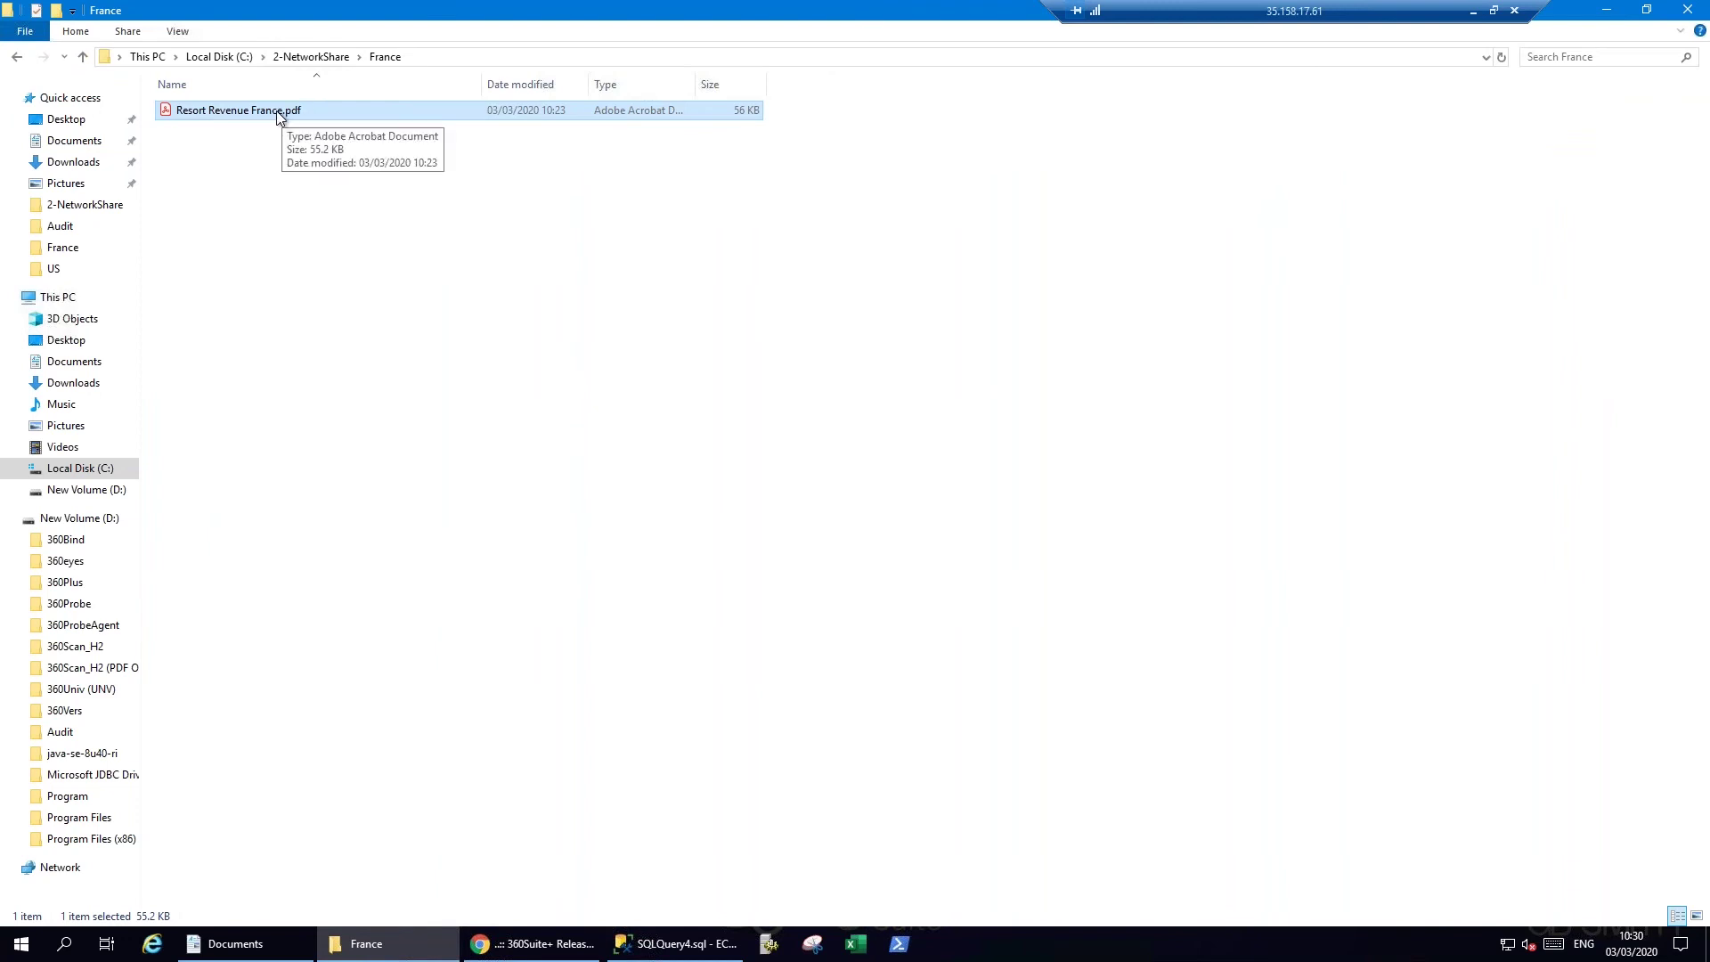
click(296, 56)
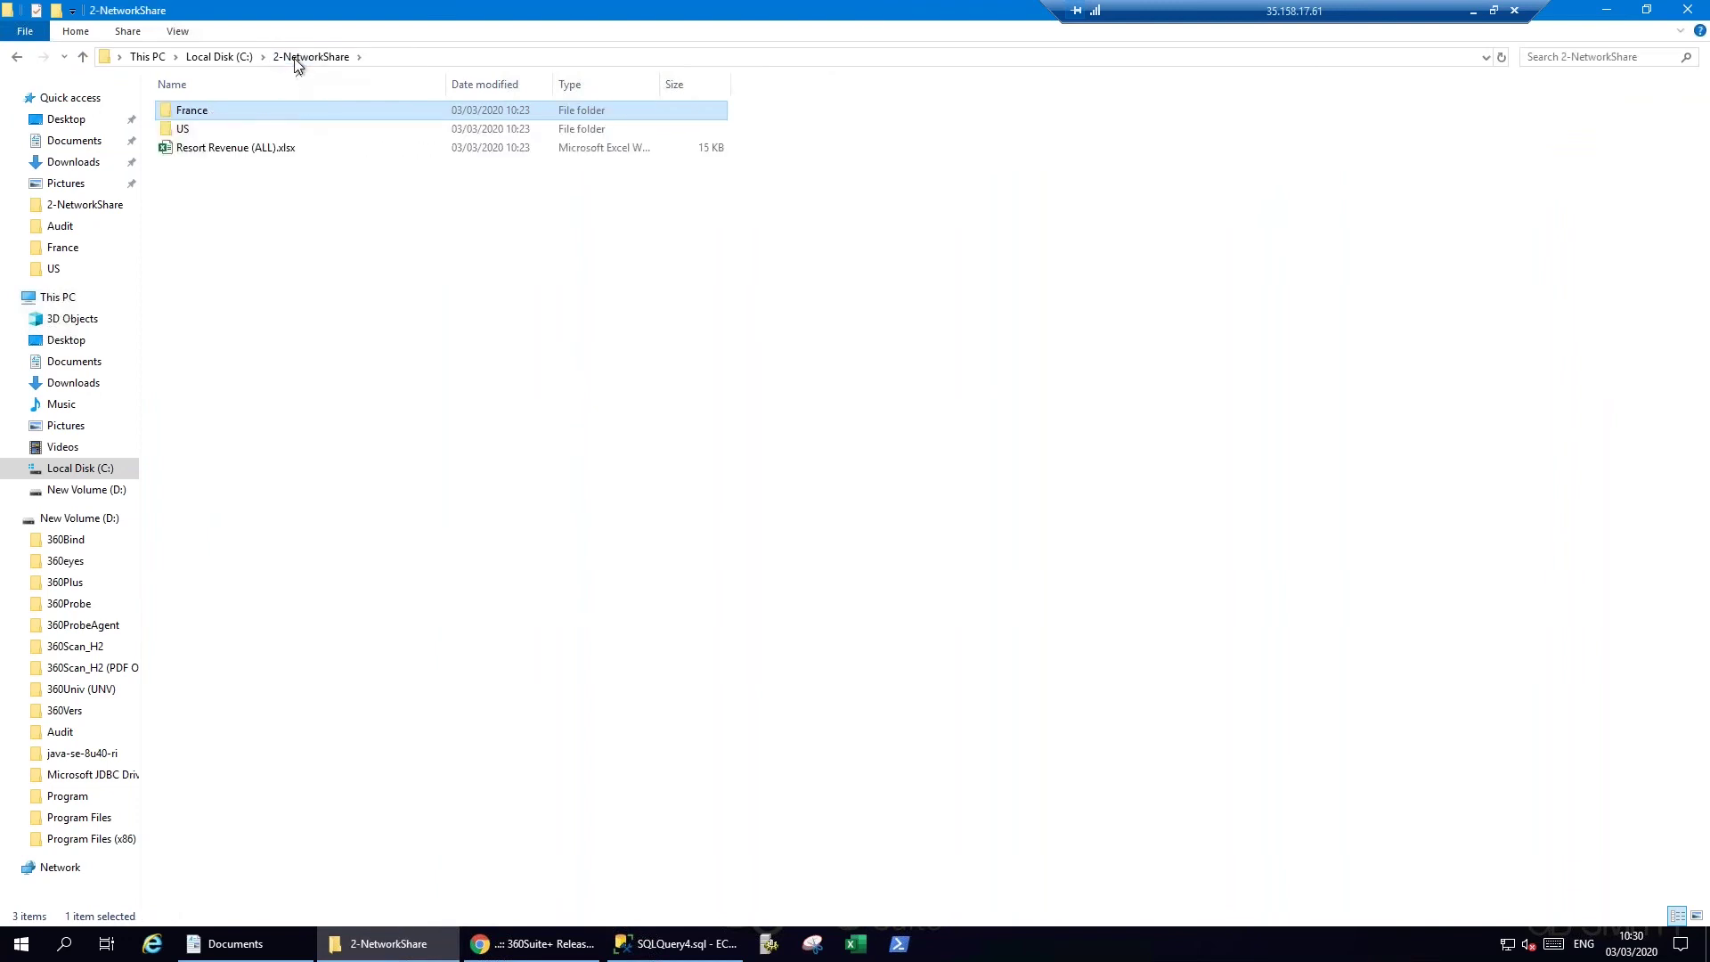
double_click(200, 130)
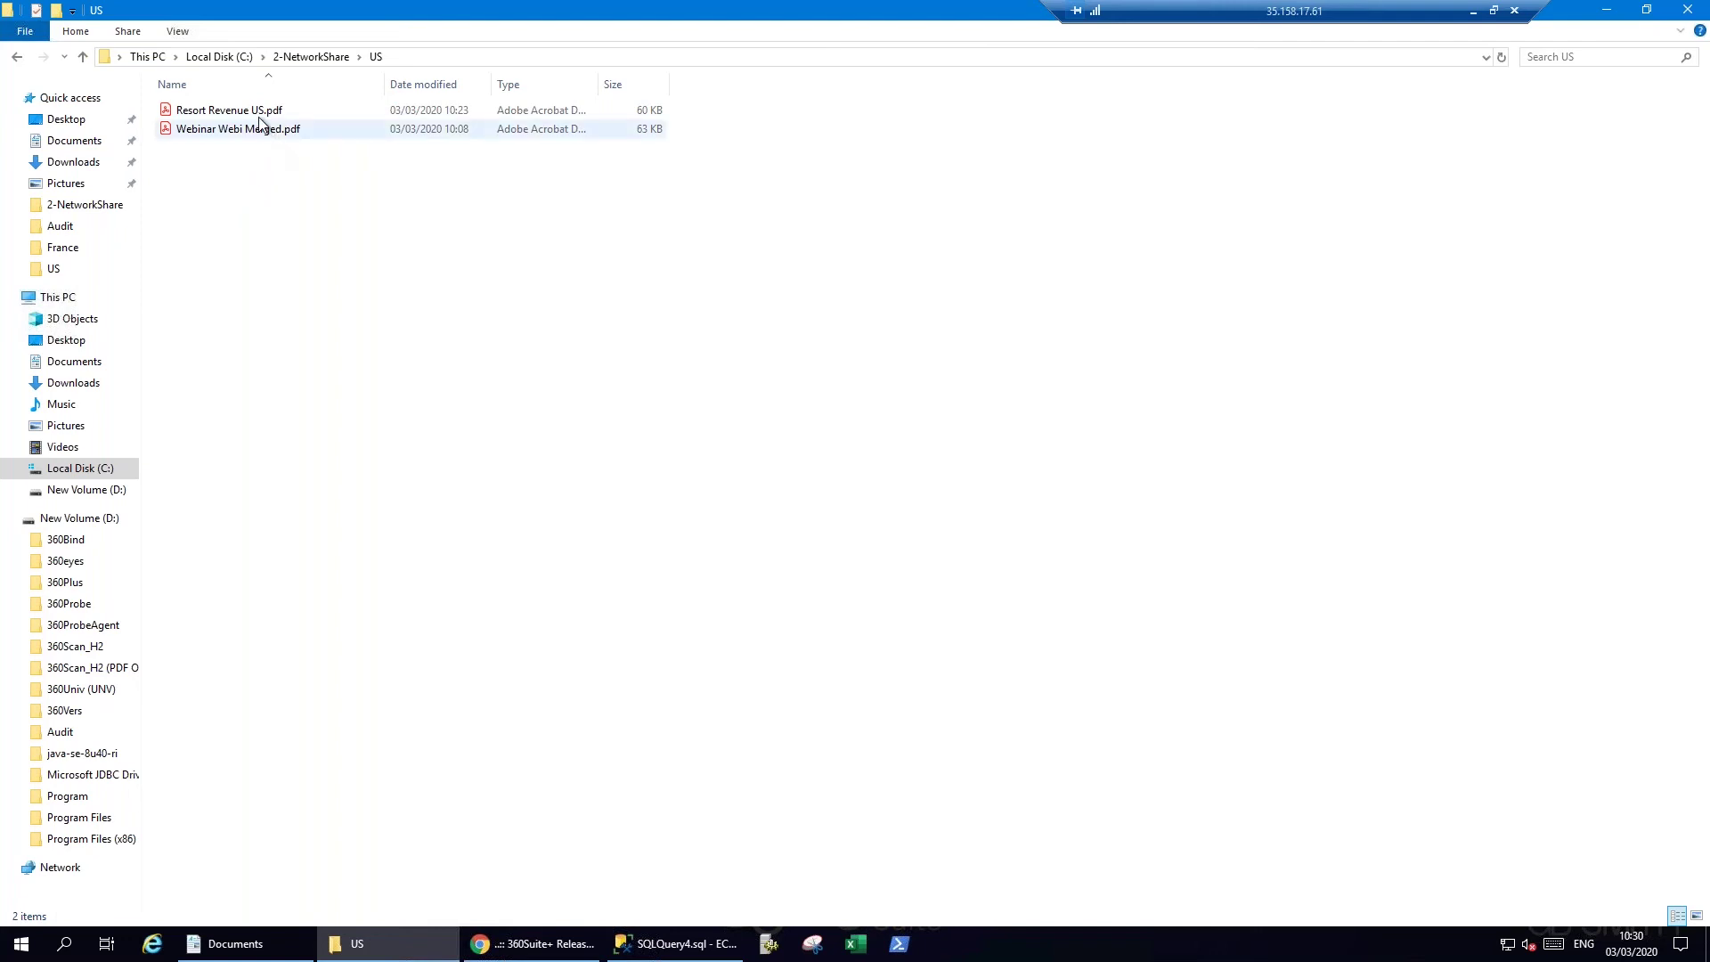
click(254, 110)
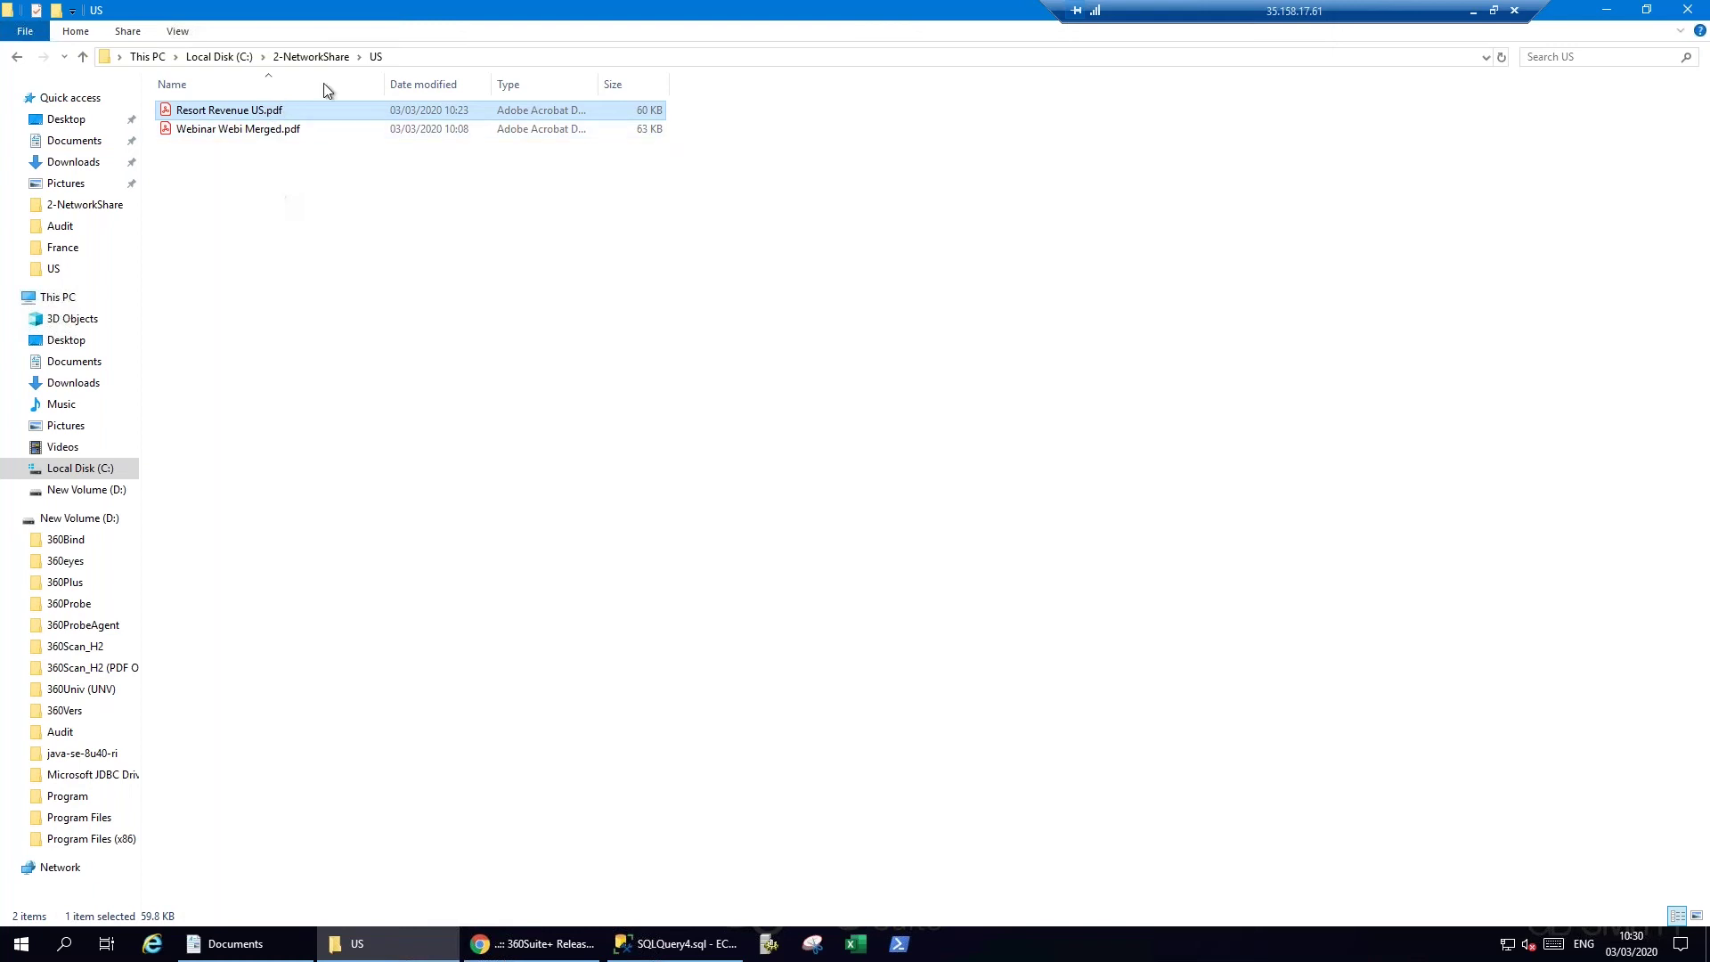
Paste a copy of Resort Revenue US.pdf into the France folder of 2-NetworkShare.
click(312, 59)
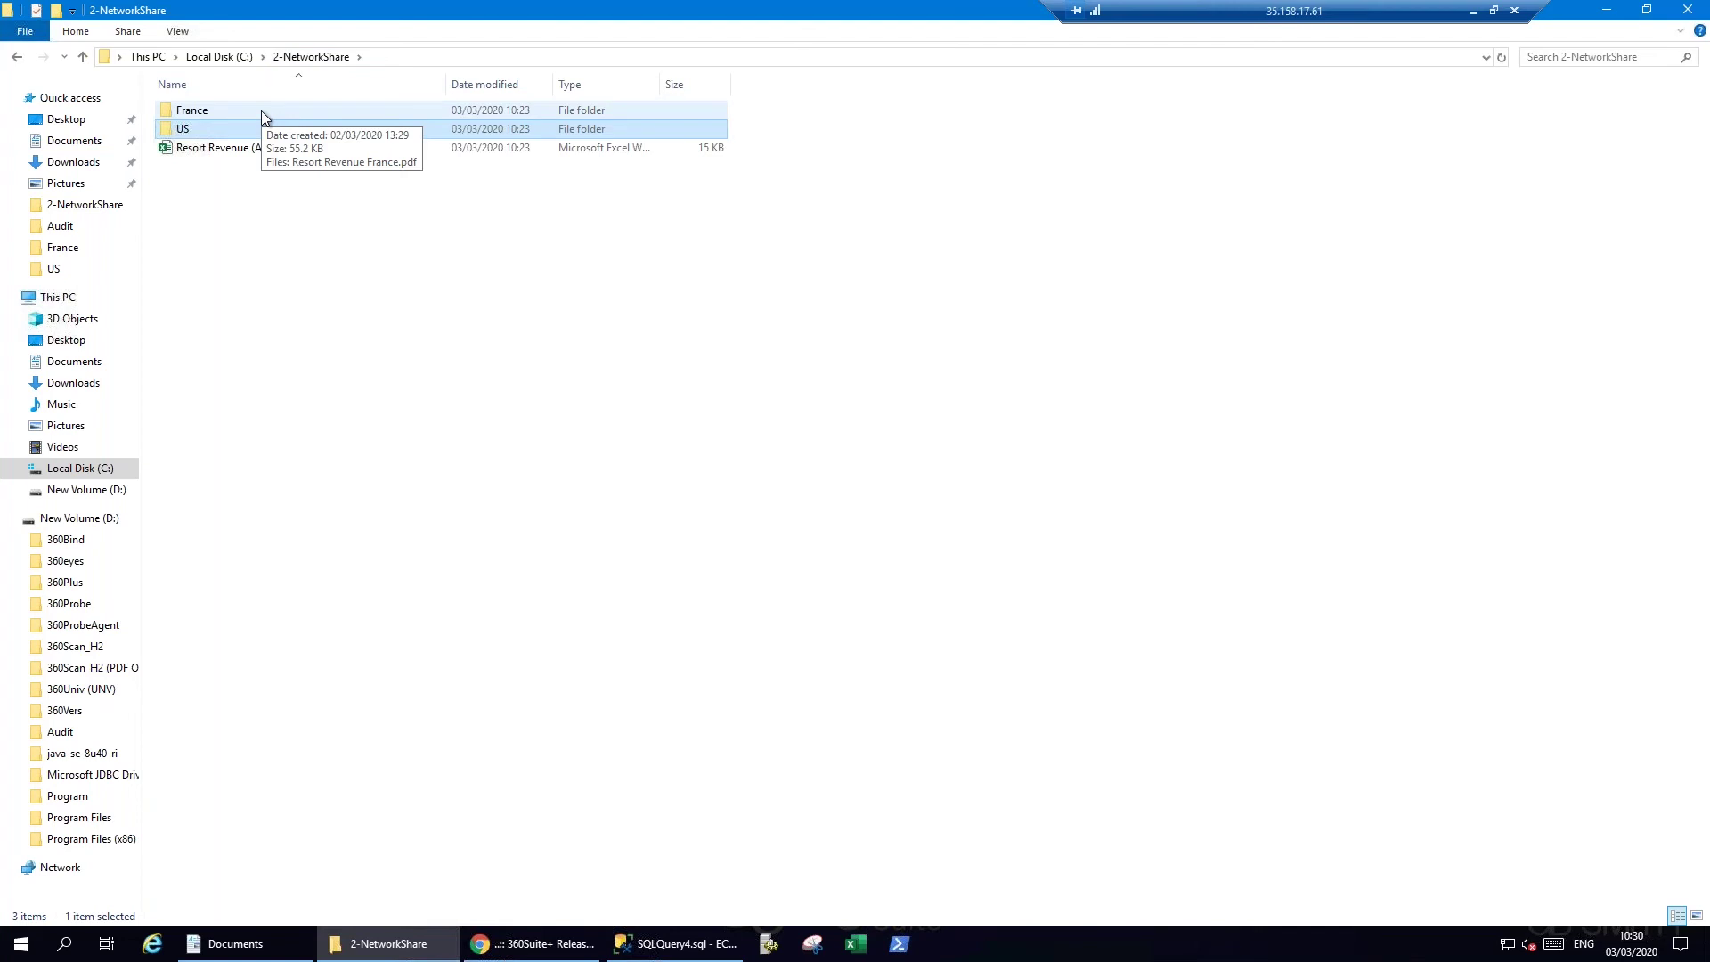
double_click(261, 111)
key(ctrl+v)
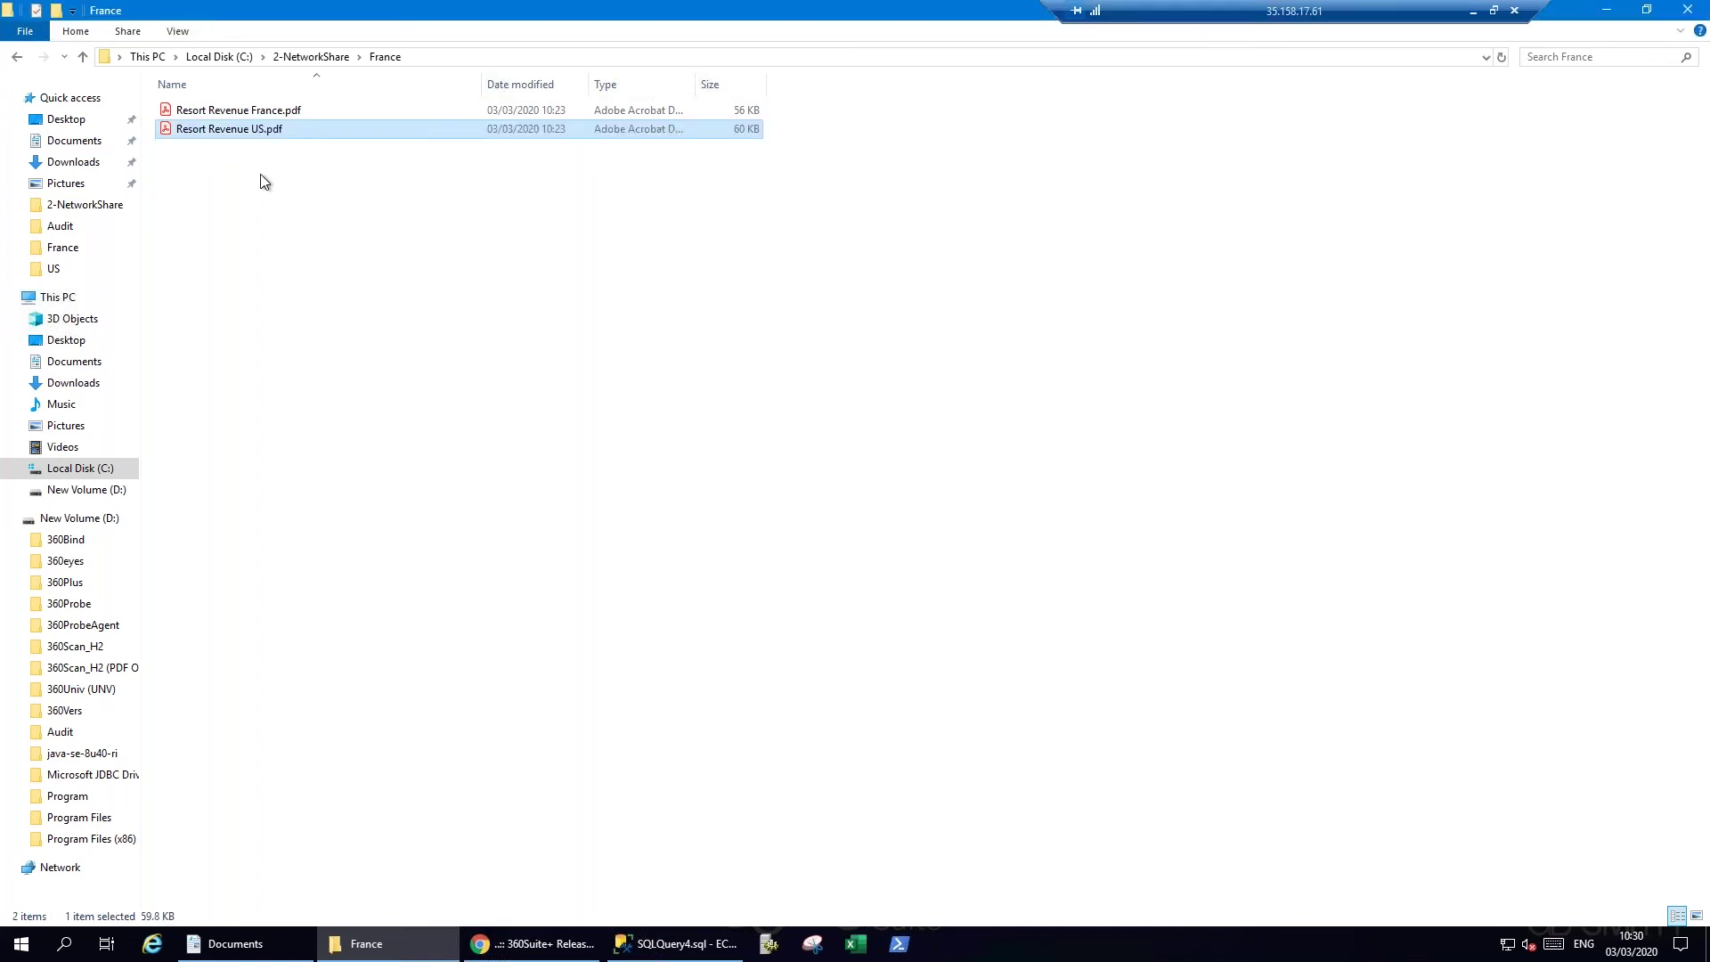
Open the copied Resort Revenue US.pdf with its document open password, view the report and close it.
double_click(256, 129)
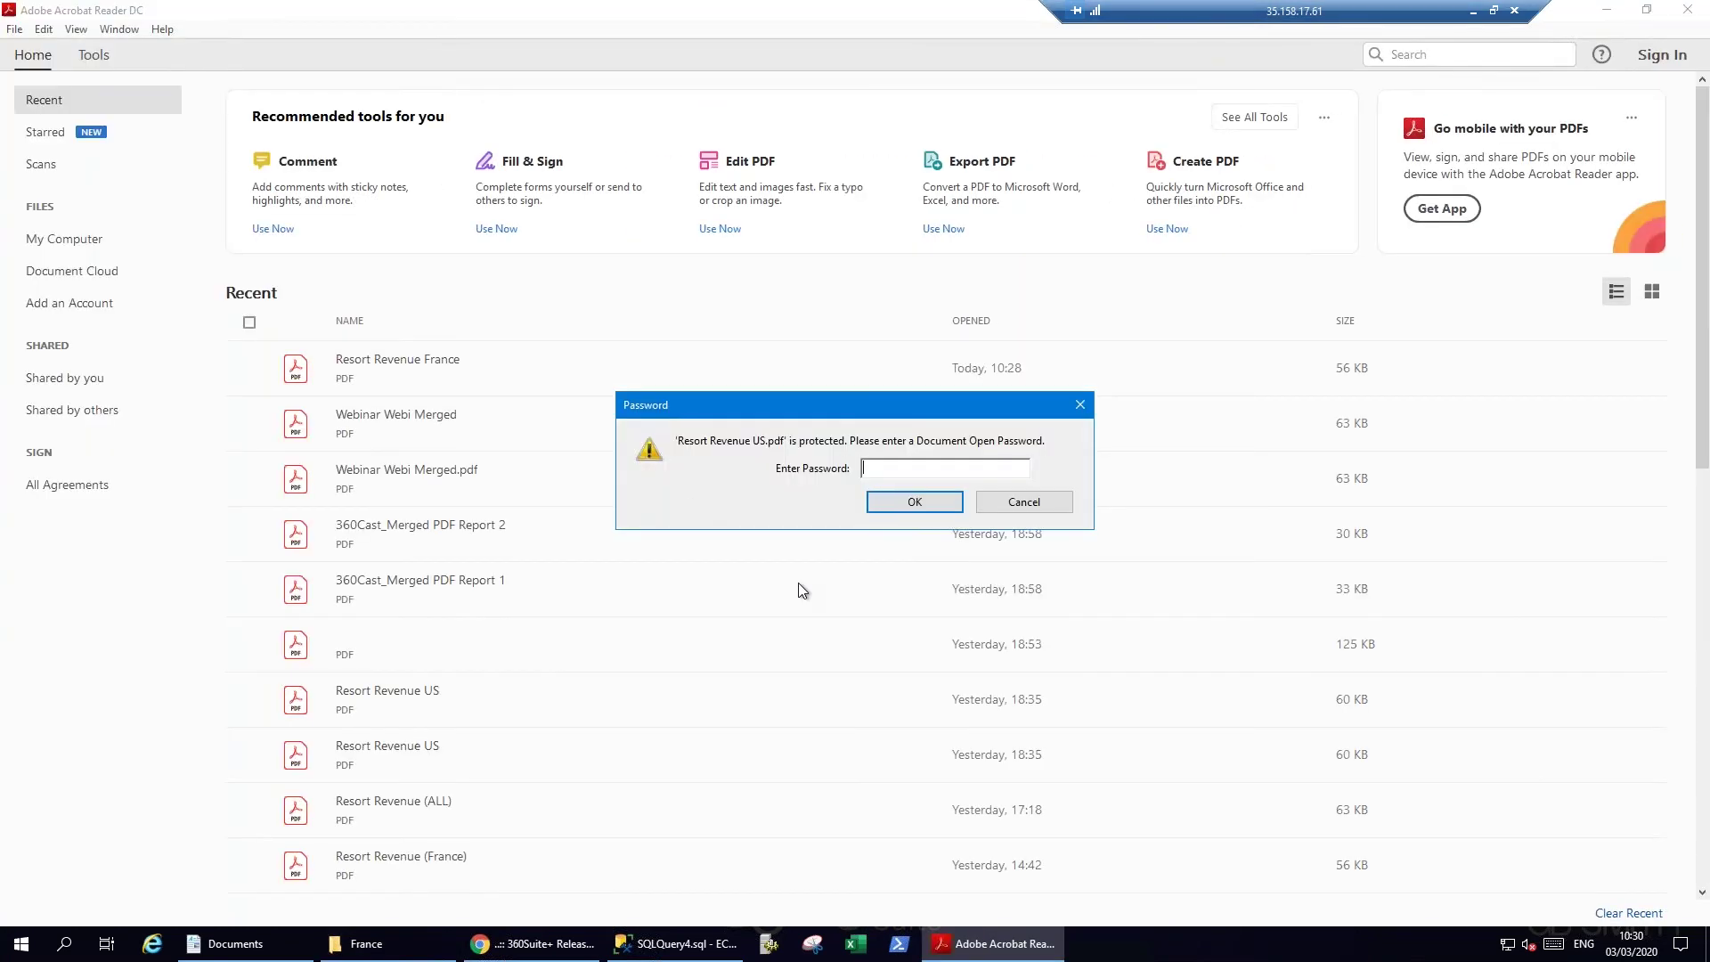
text(*********)
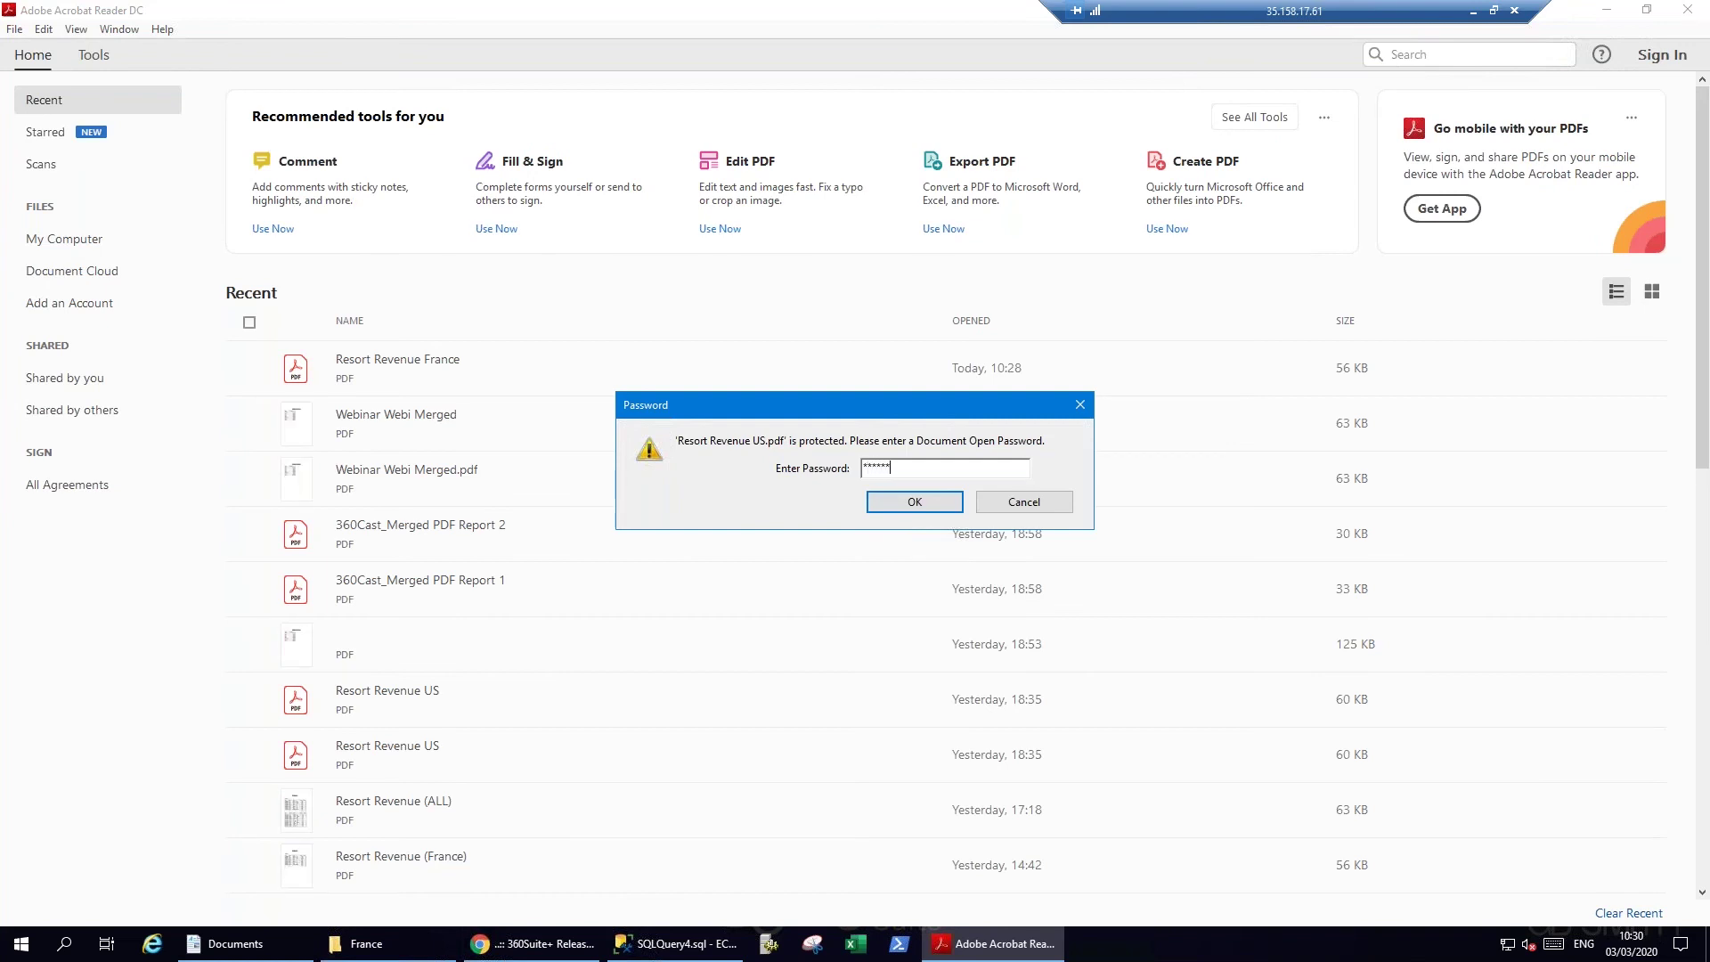
key(Return)
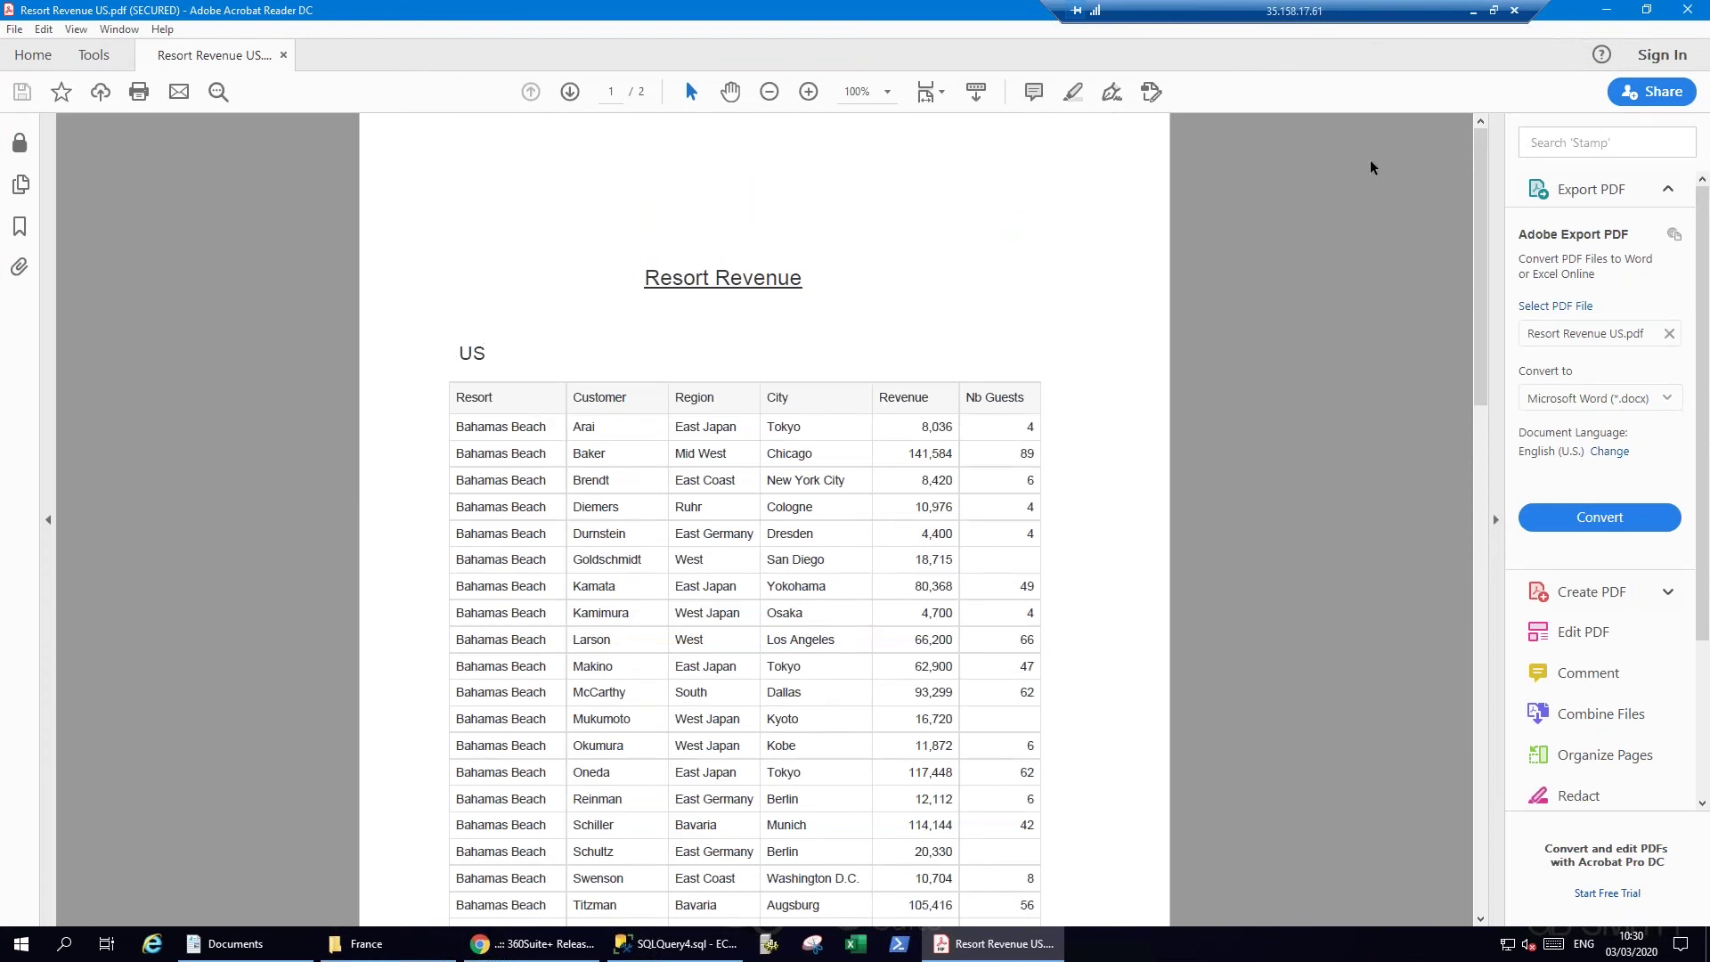
click(1685, 11)
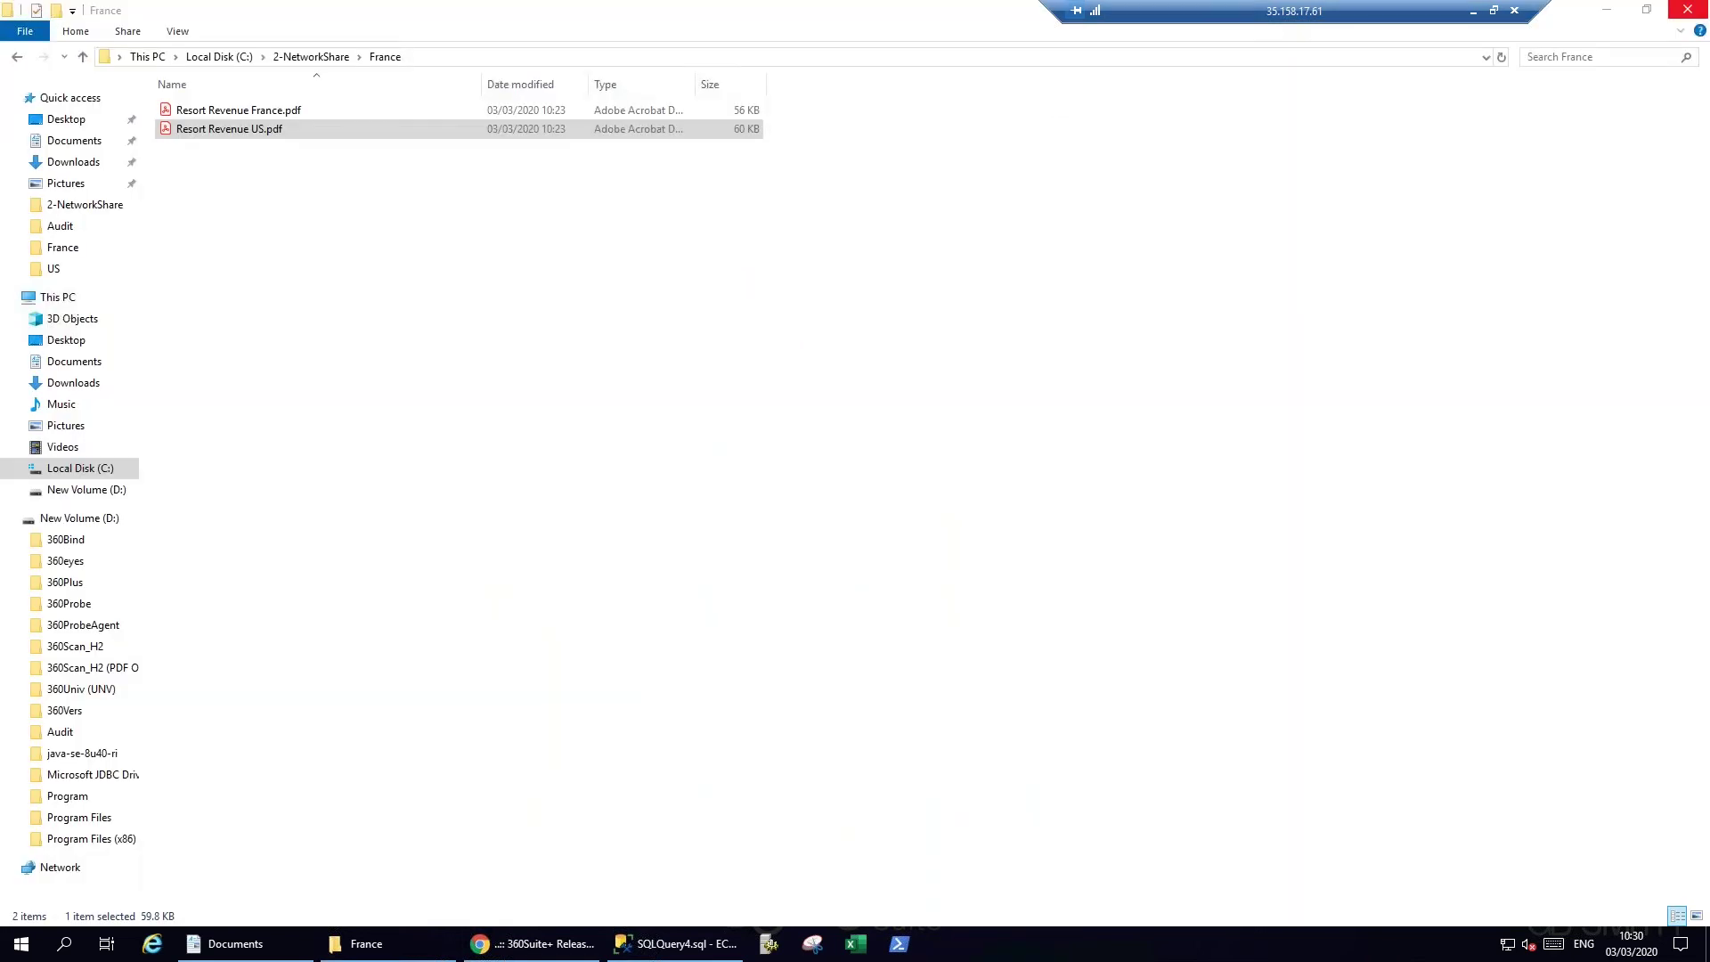
click(577, 126)
Start Windows PowerShell as administrator and change the working directory to C:\1-Webinar.
click(22, 943)
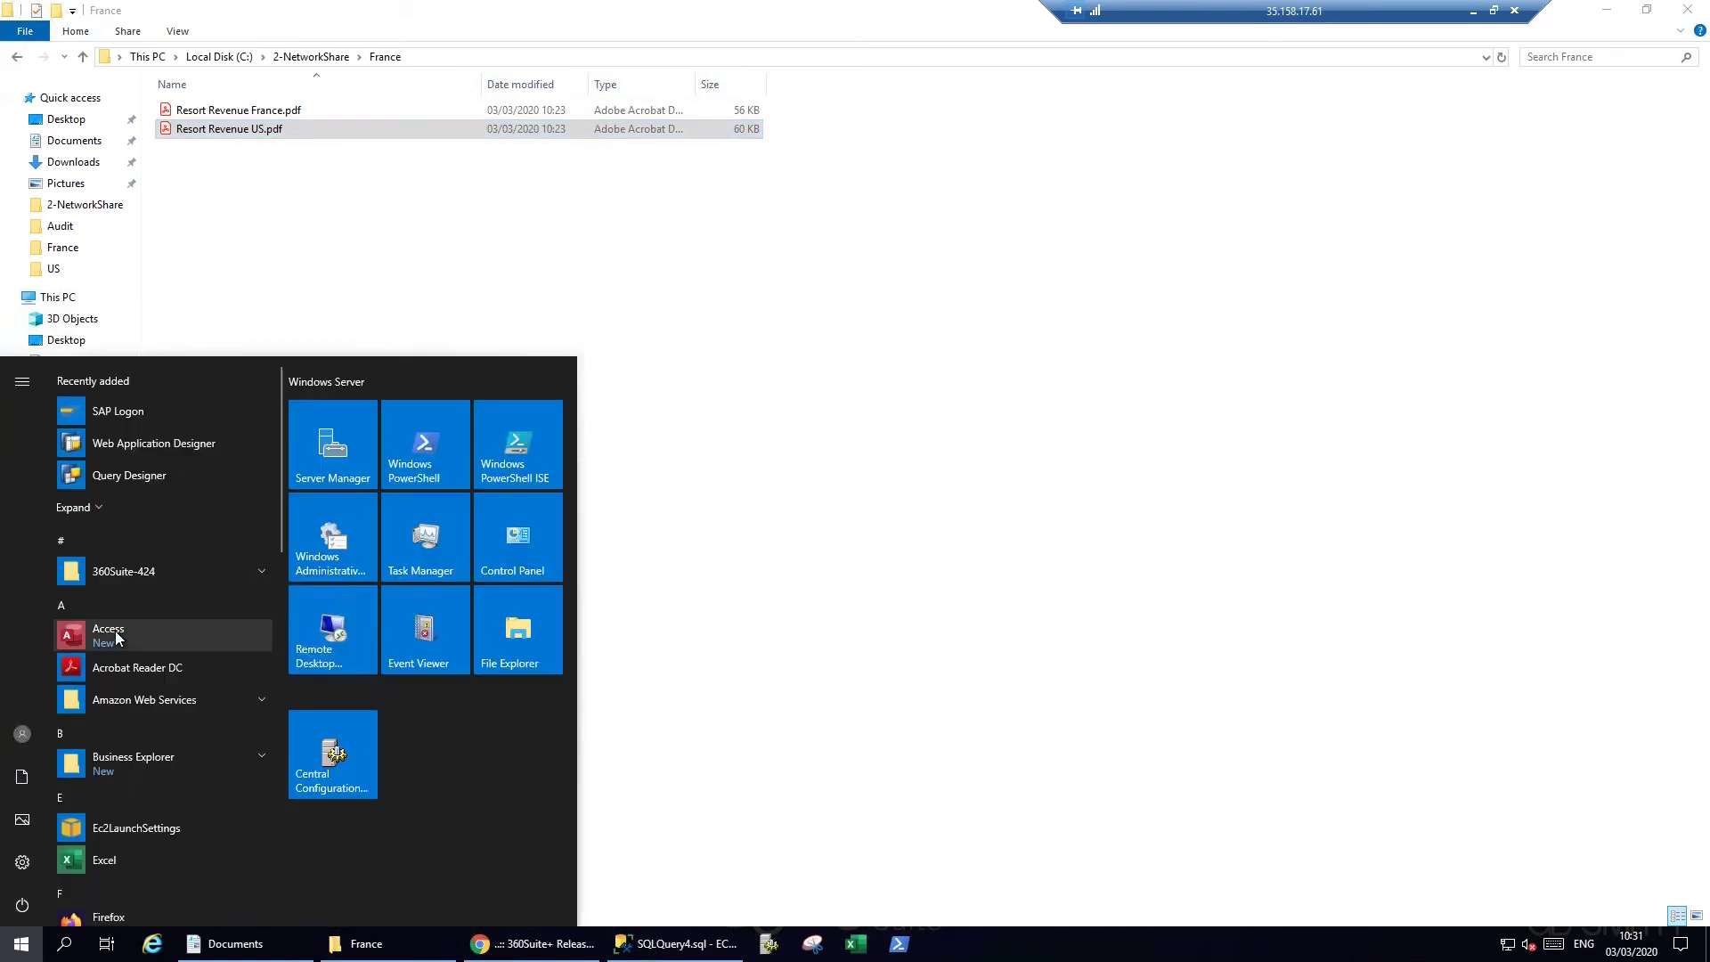
text(powe)
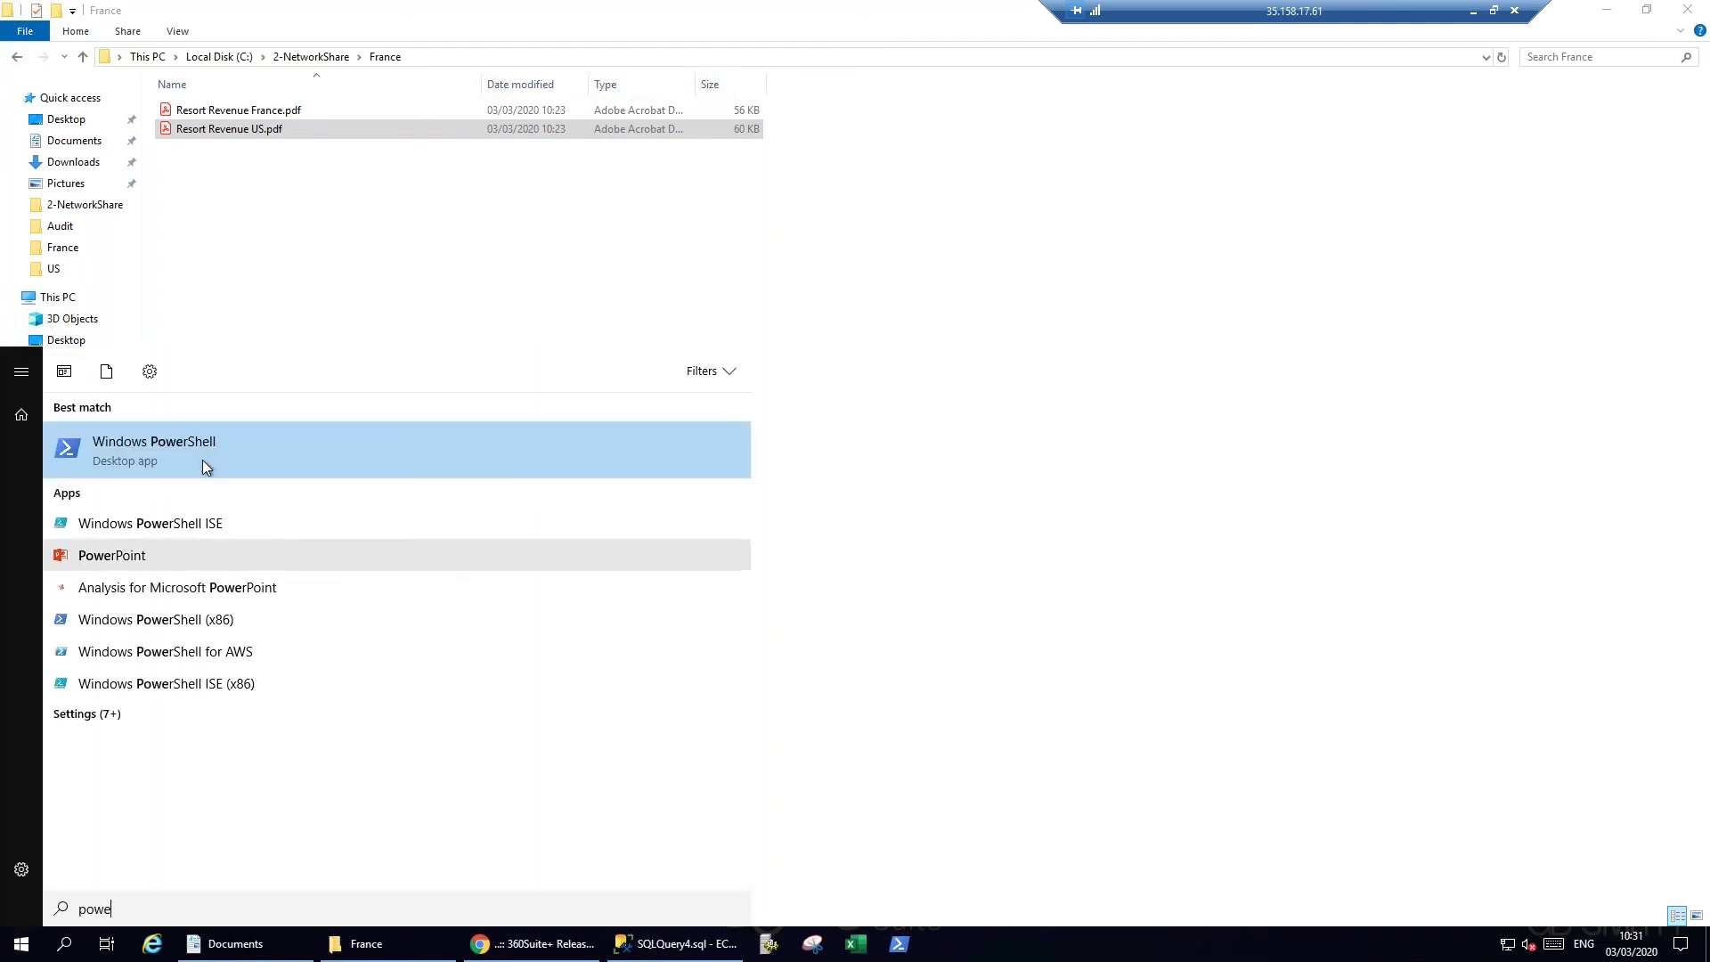
right_click(183, 445)
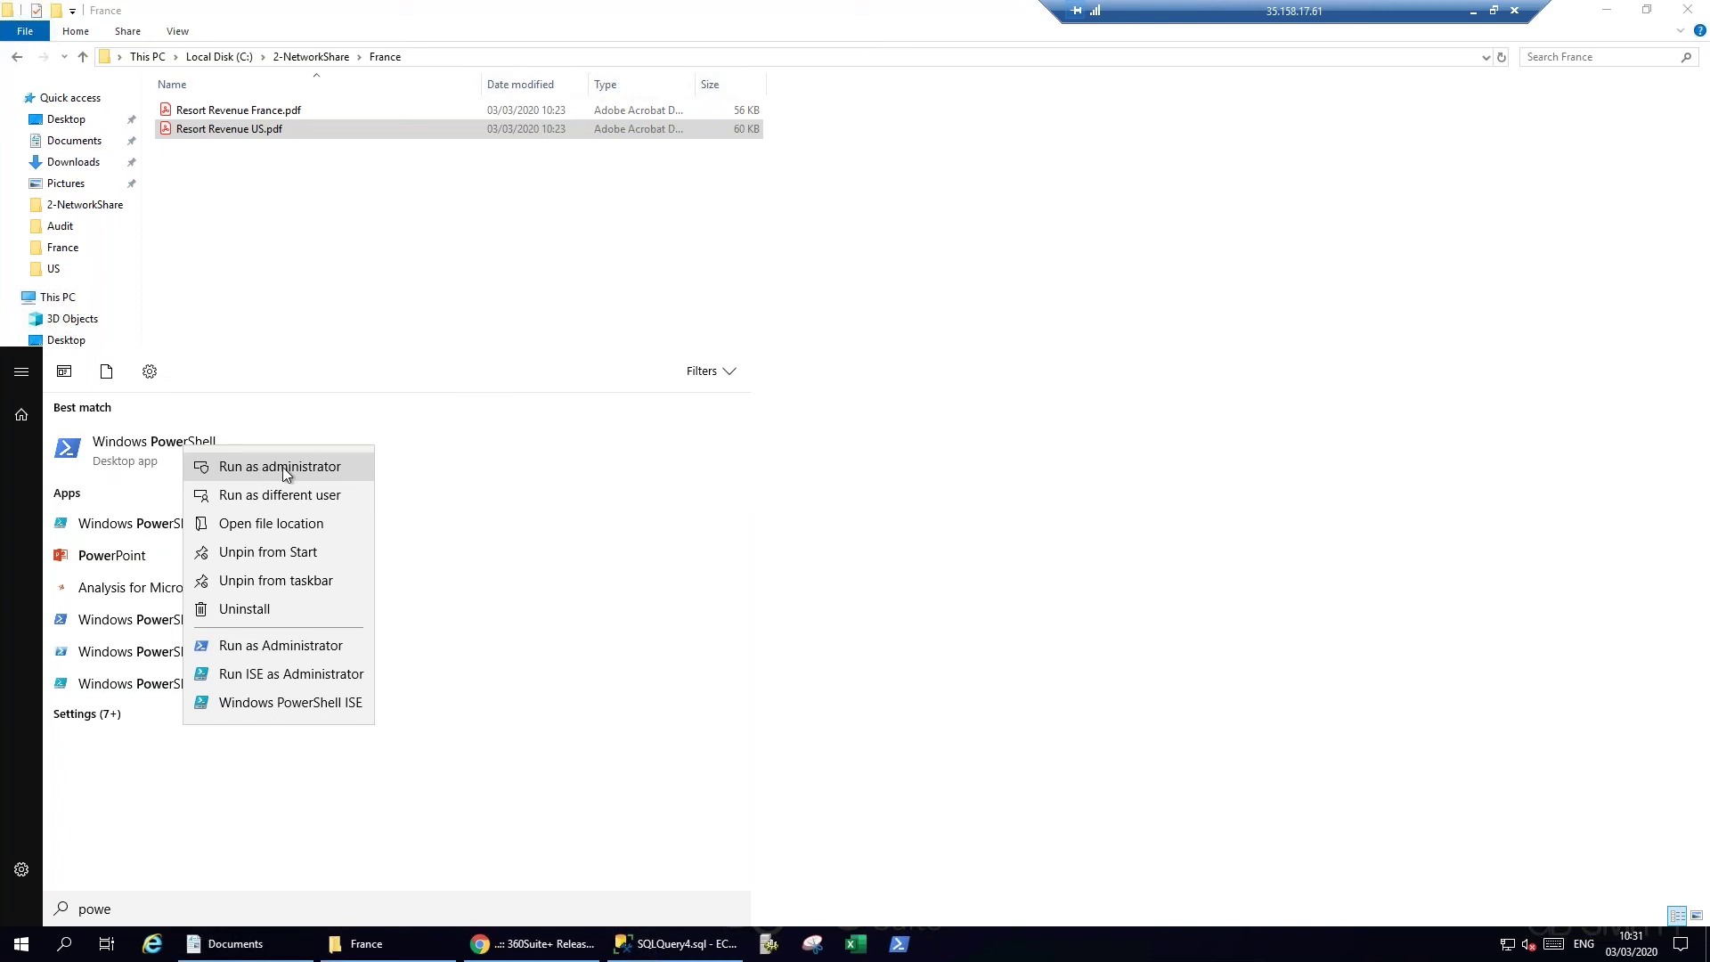
click(282, 467)
text(cd\)
key(Return)
text(cd 1)
key(Tab)
key(Return)
drag(499, 112, 893, 149)
Examine the auditing entries in the advanced security settings of C:\2-NetworkShare, then close the properties without changes.
click(297, 57)
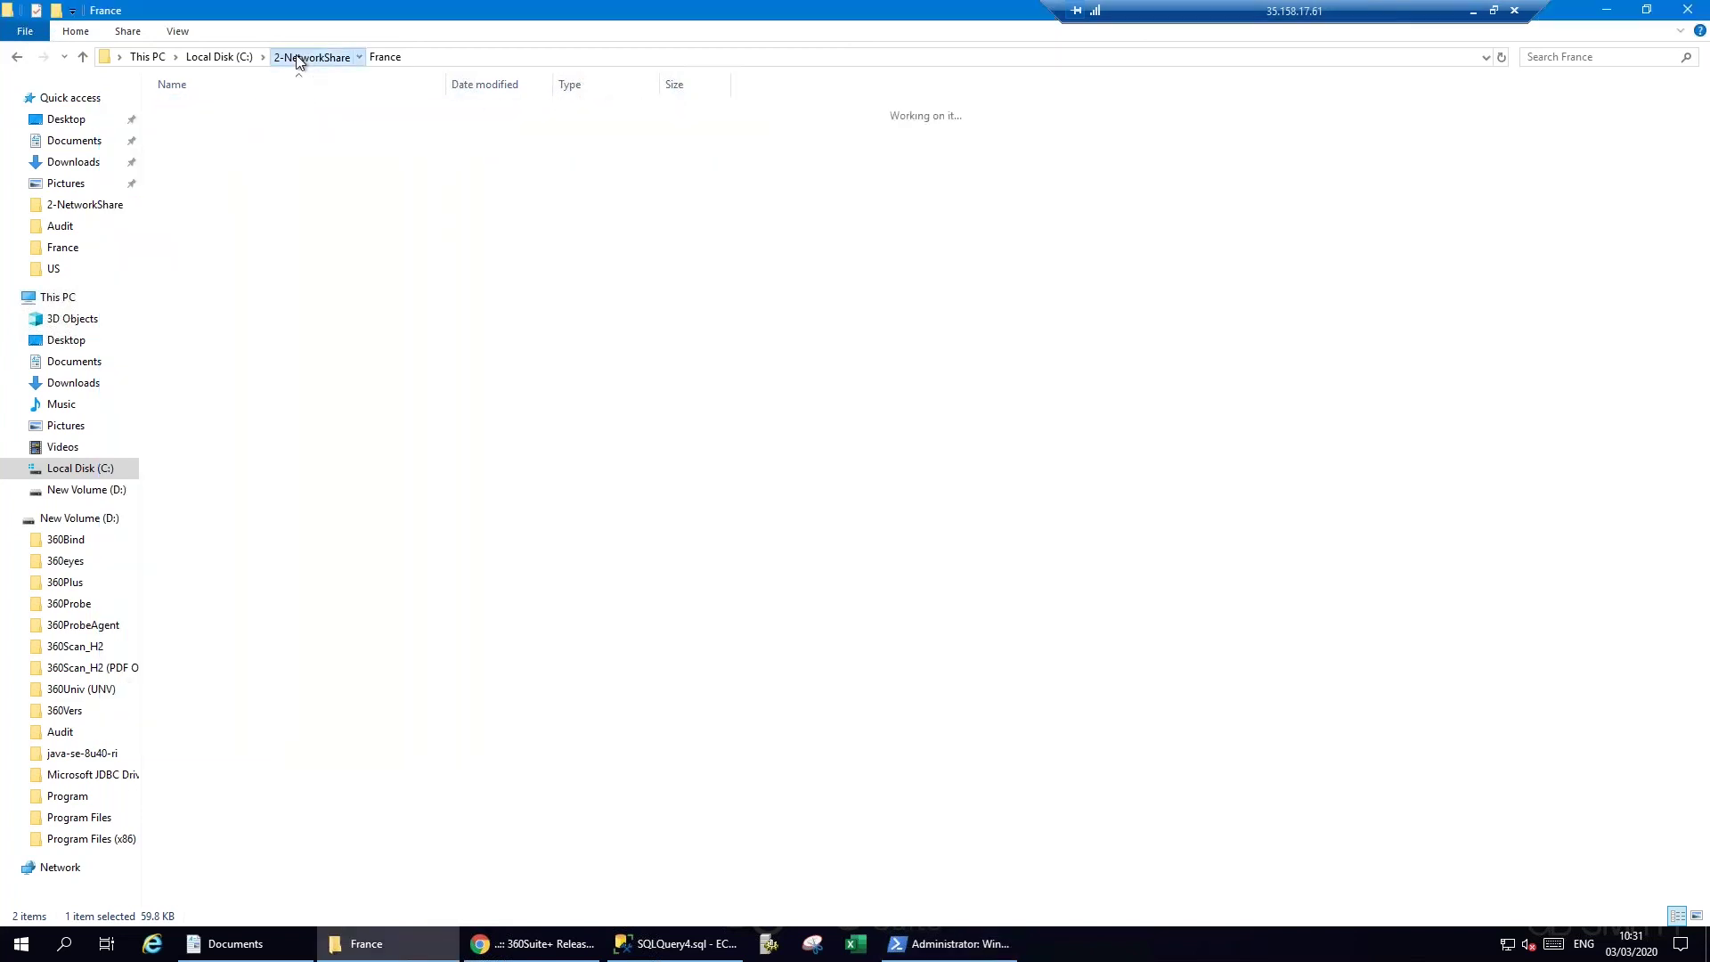
click(219, 57)
right_click(206, 129)
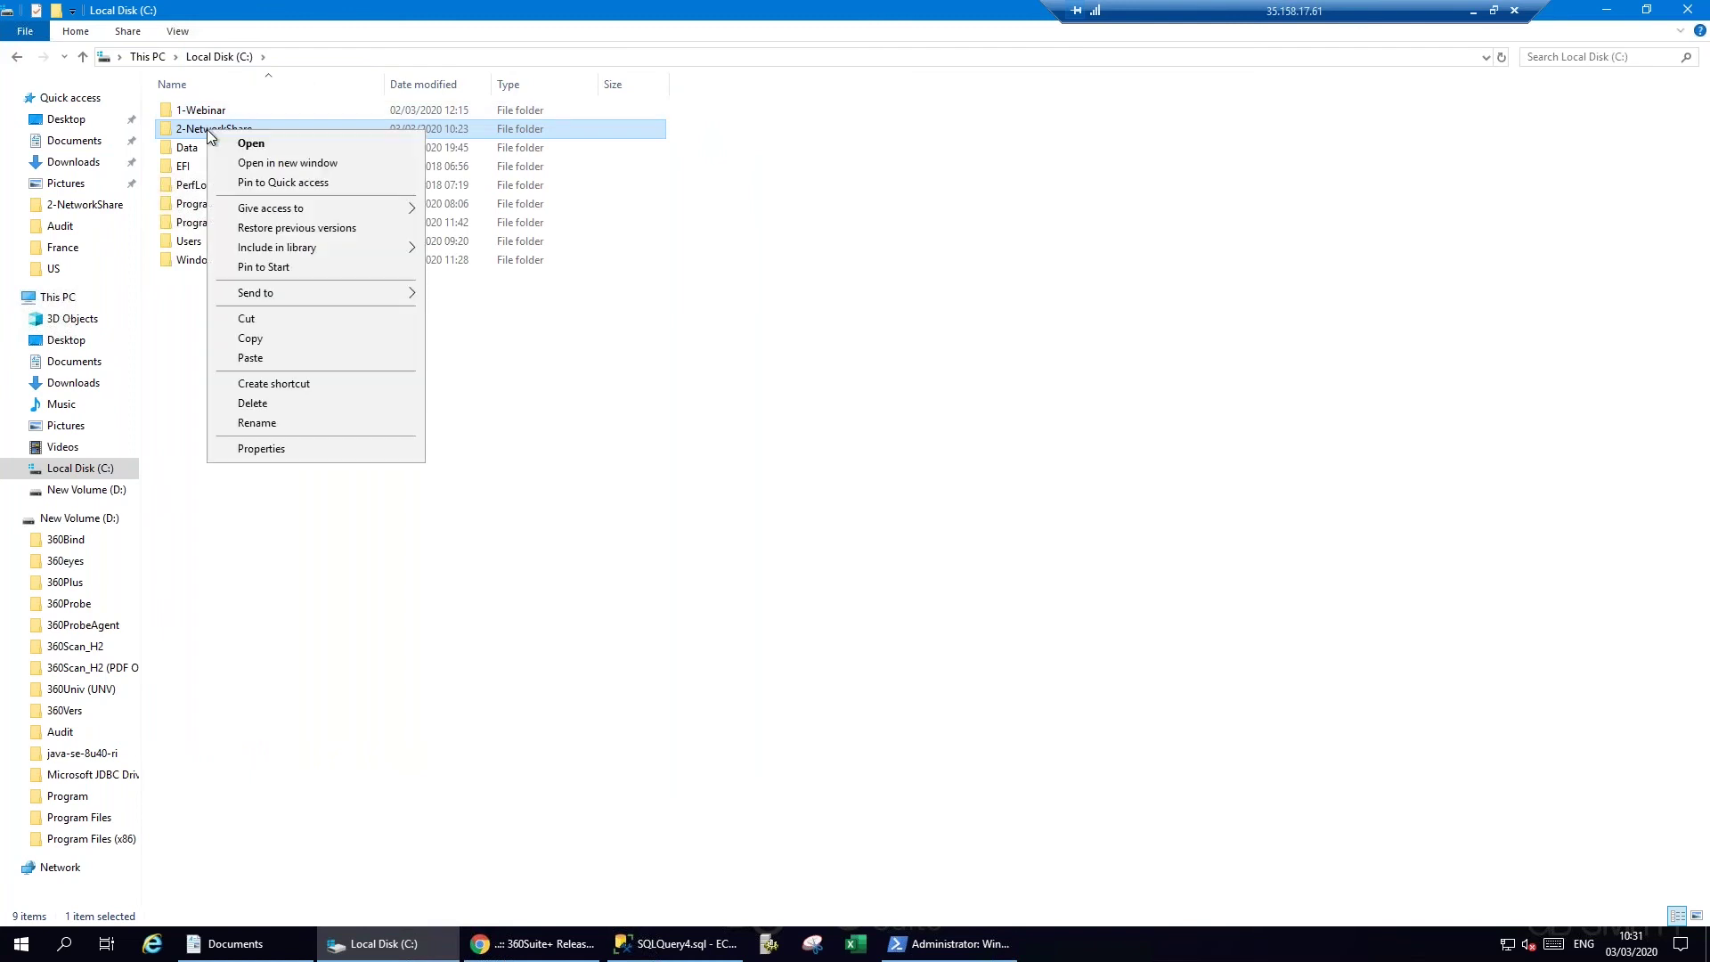
click(311, 452)
click(329, 174)
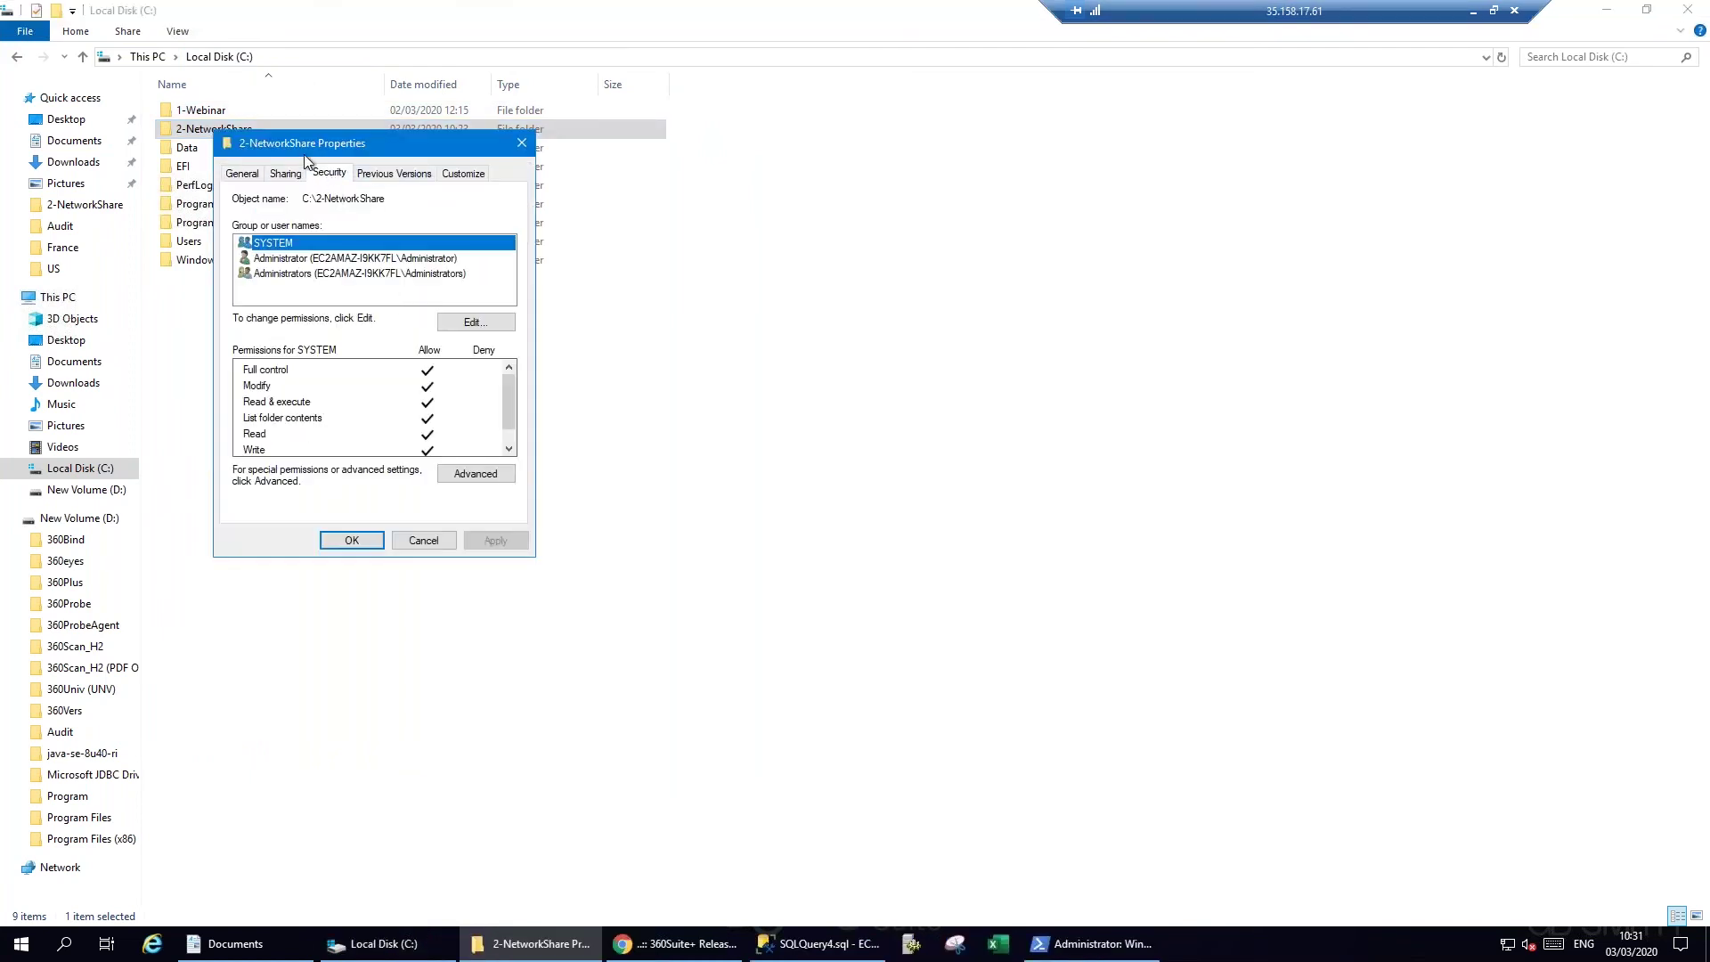
click(479, 474)
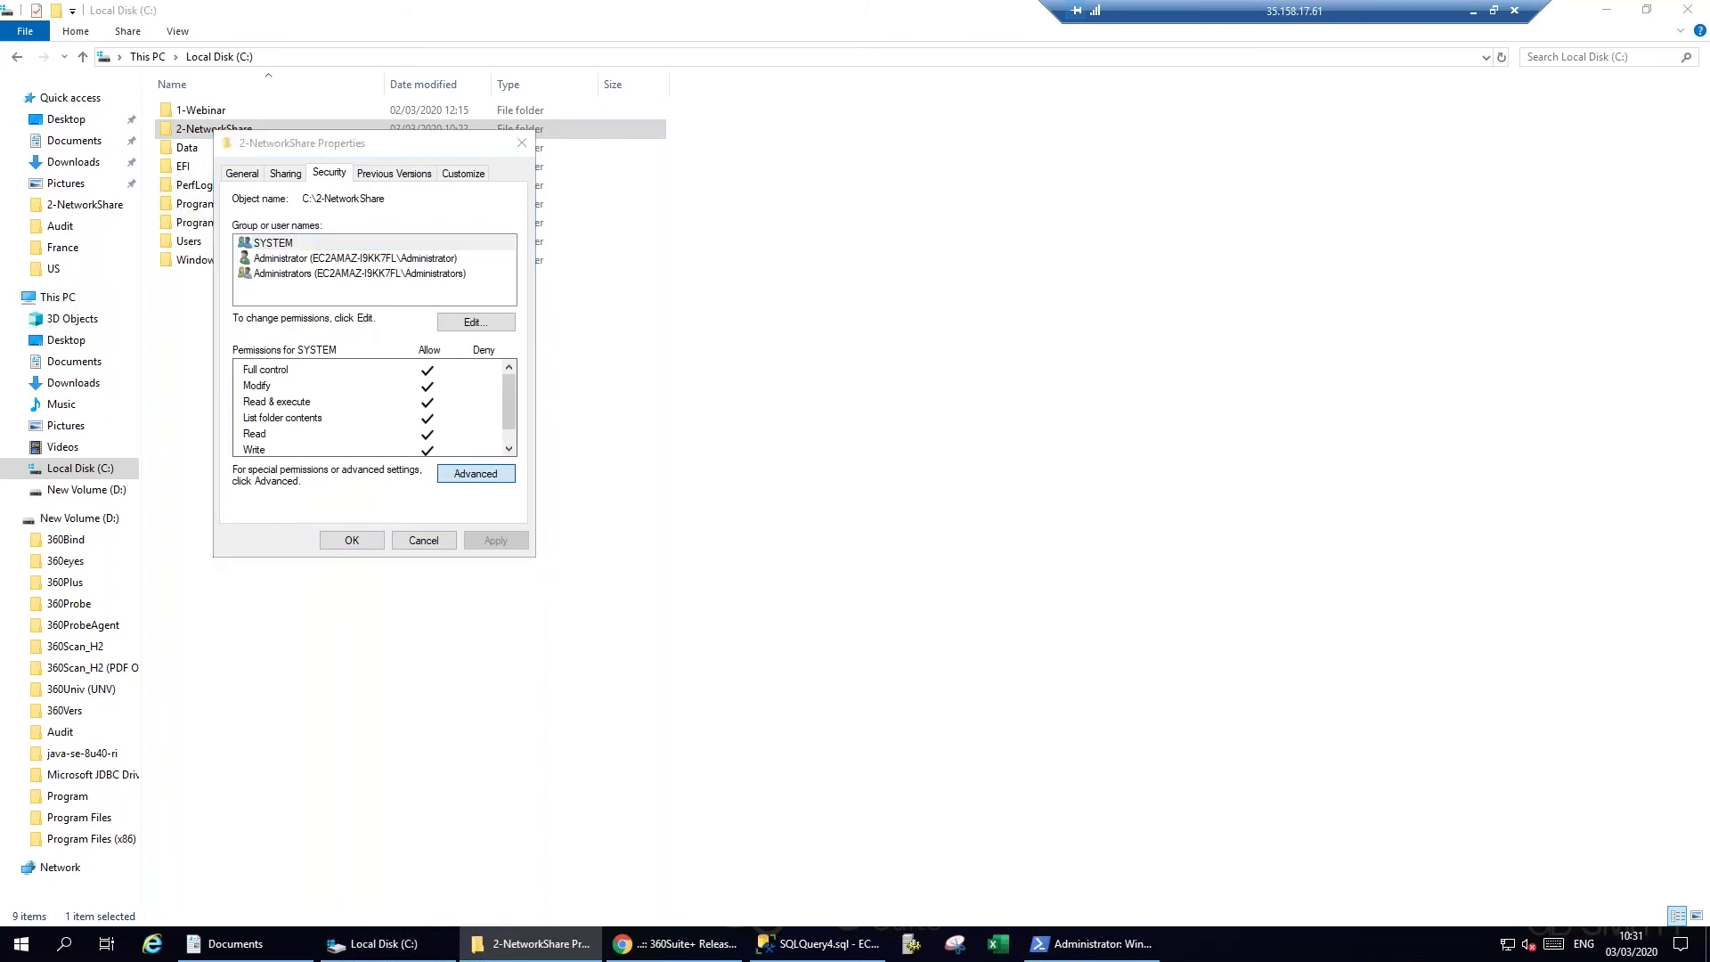
click(645, 344)
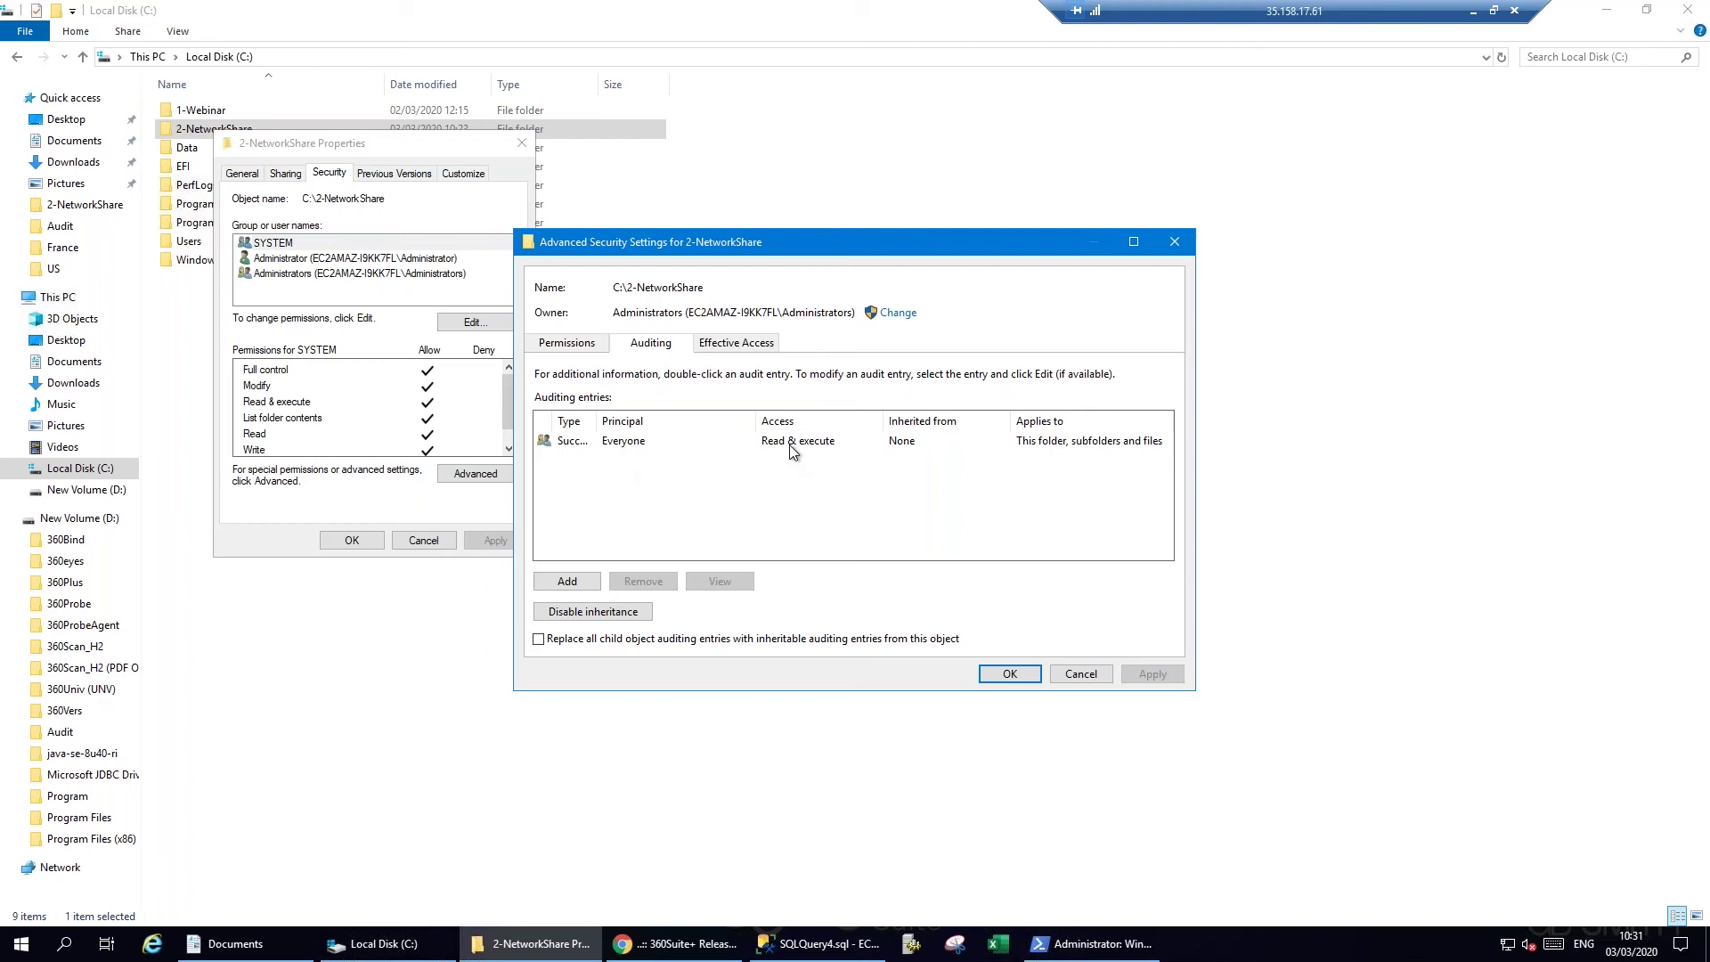
click(1077, 674)
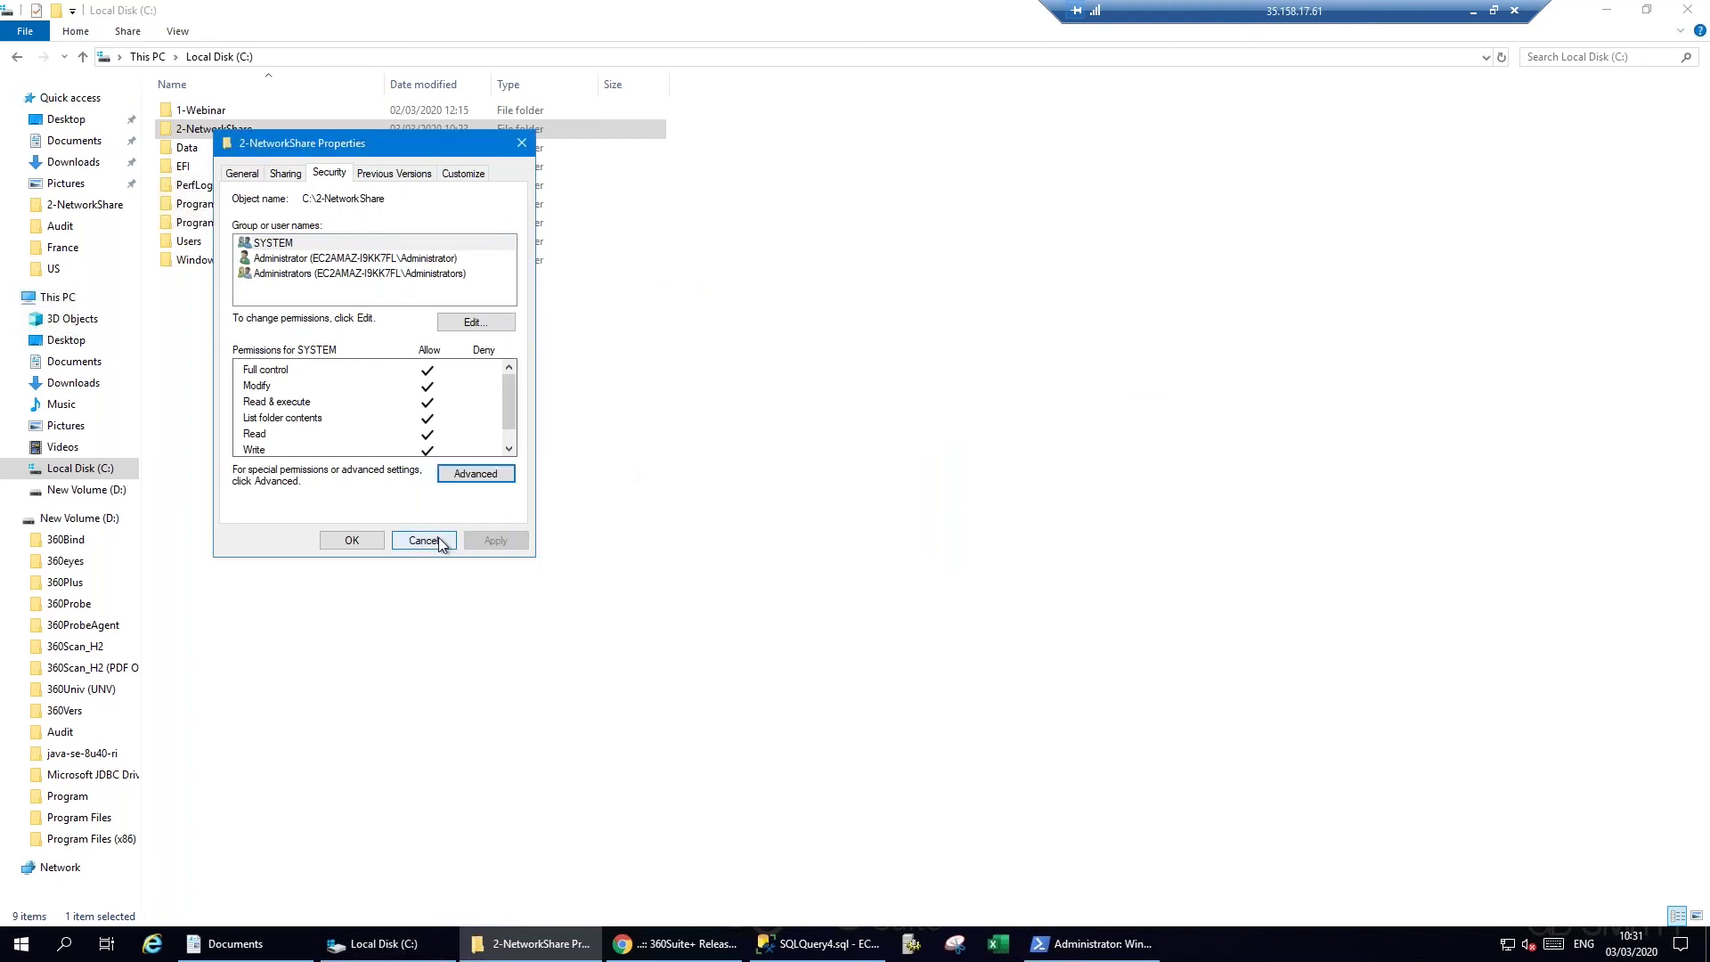
click(424, 541)
Run the AuditReport.ps1 script in PowerShell, then select exiftool.exe in the 1-Webinar folder in File Explorer.
click(949, 943)
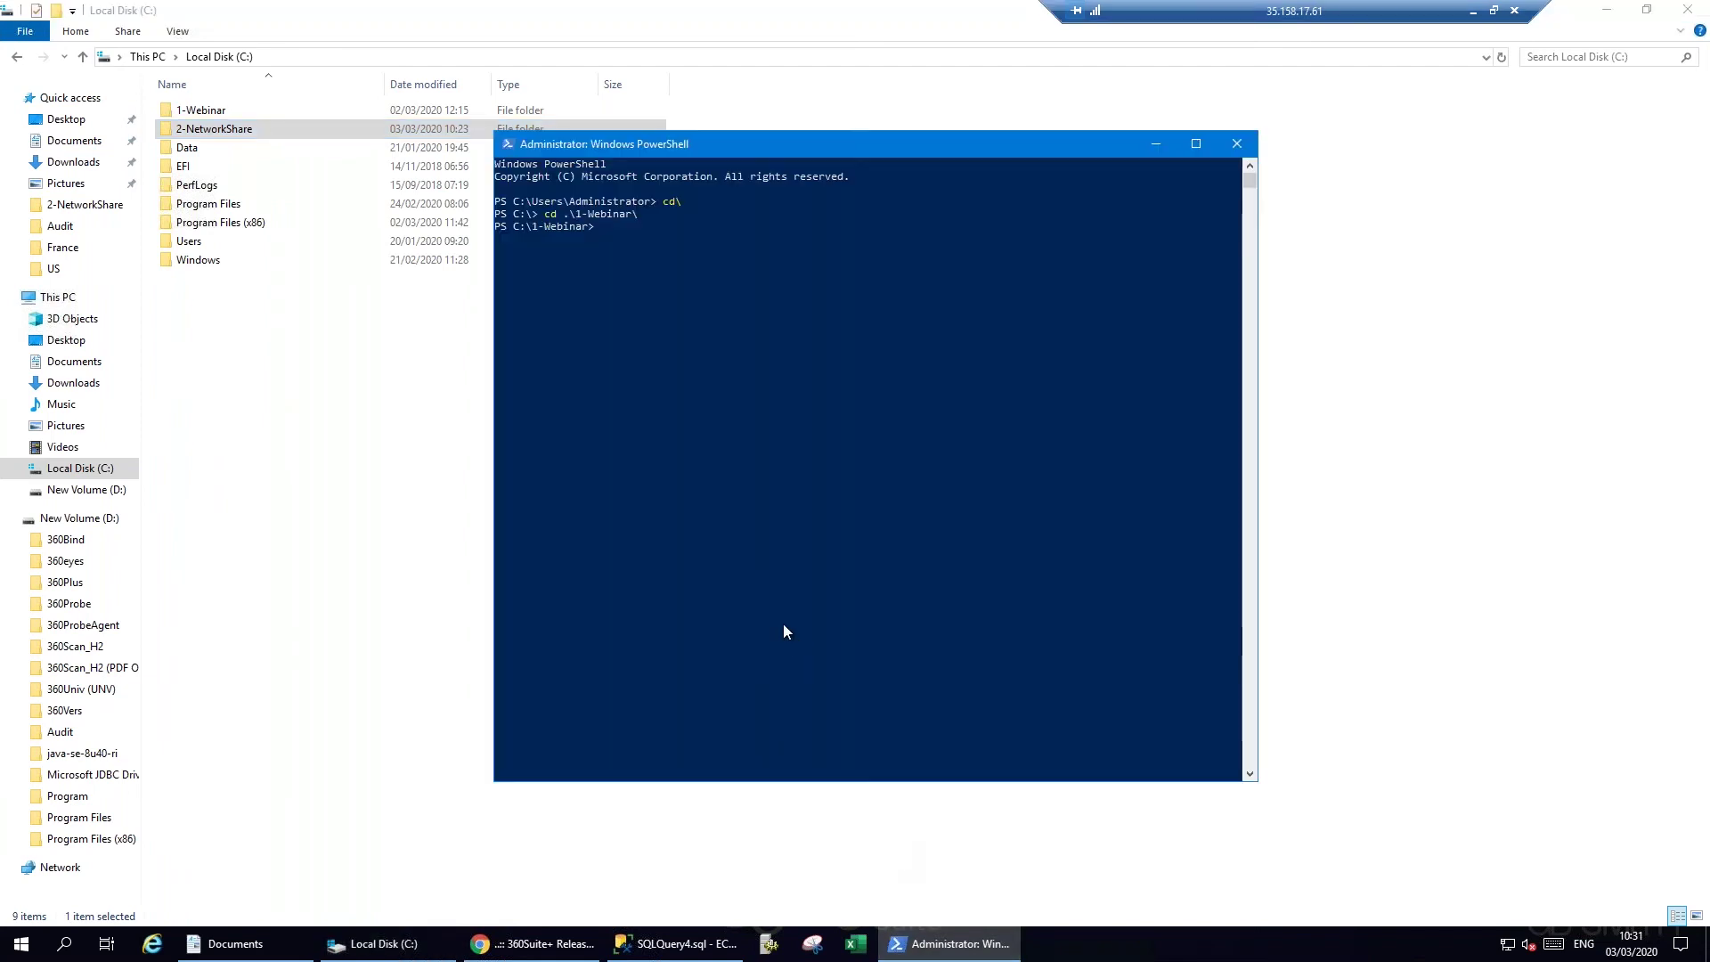
text(.\AuditReport.ps1)
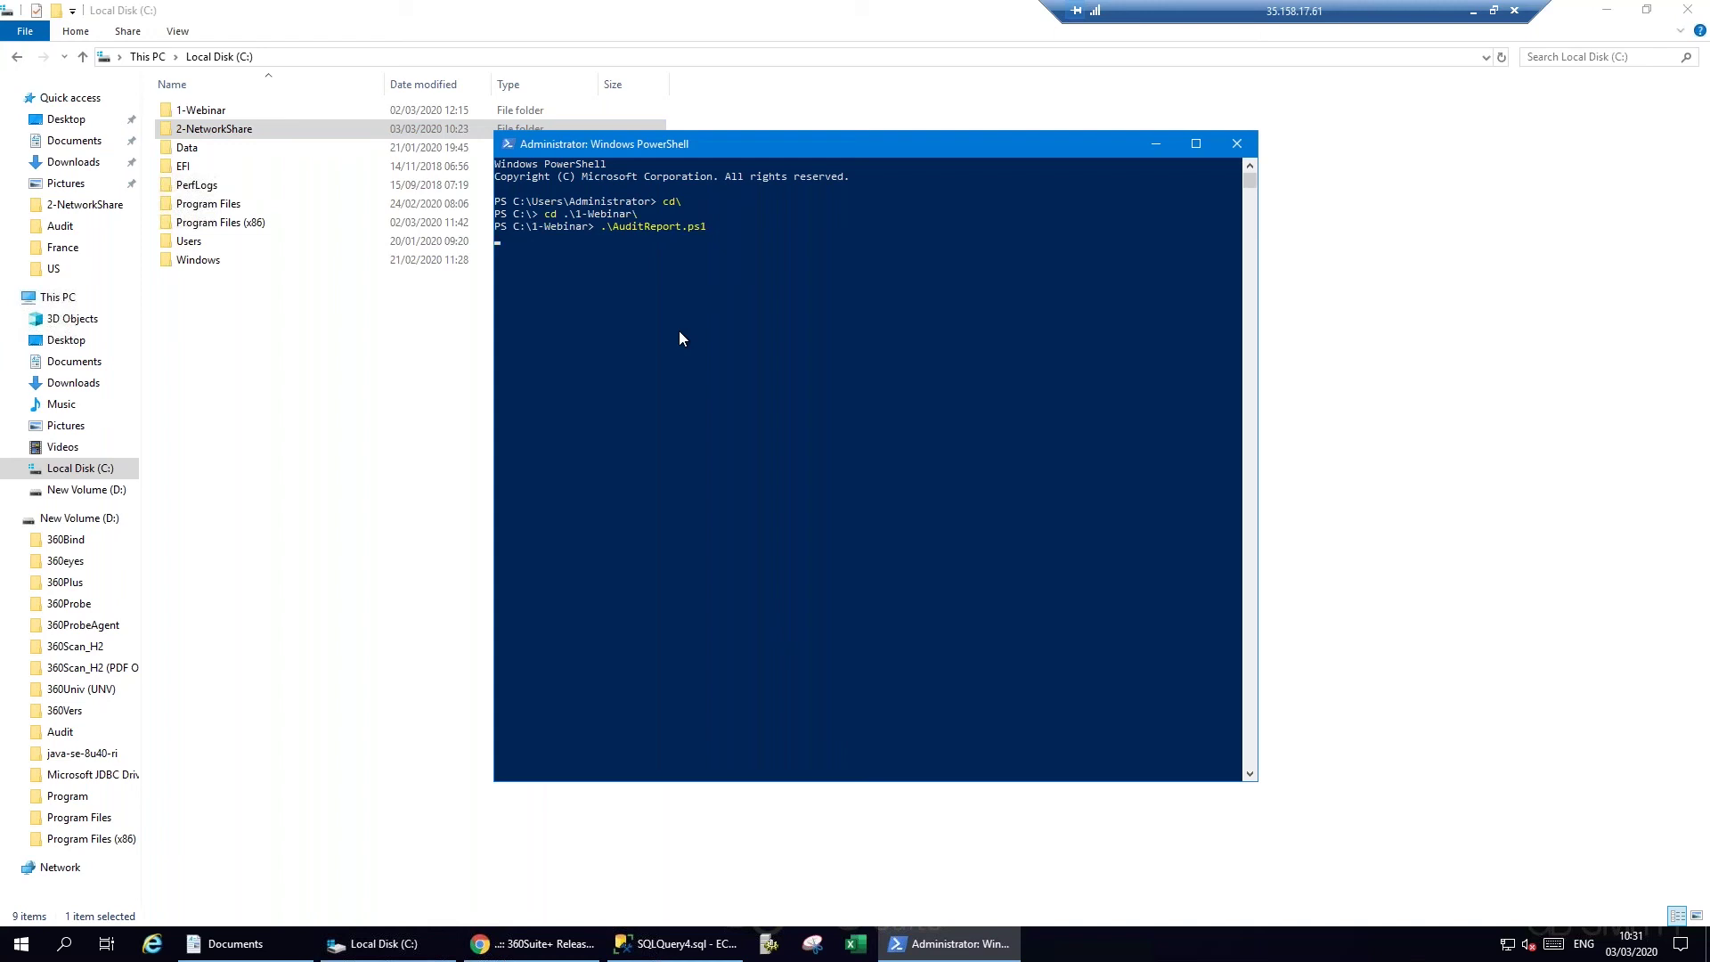
double_click(216, 114)
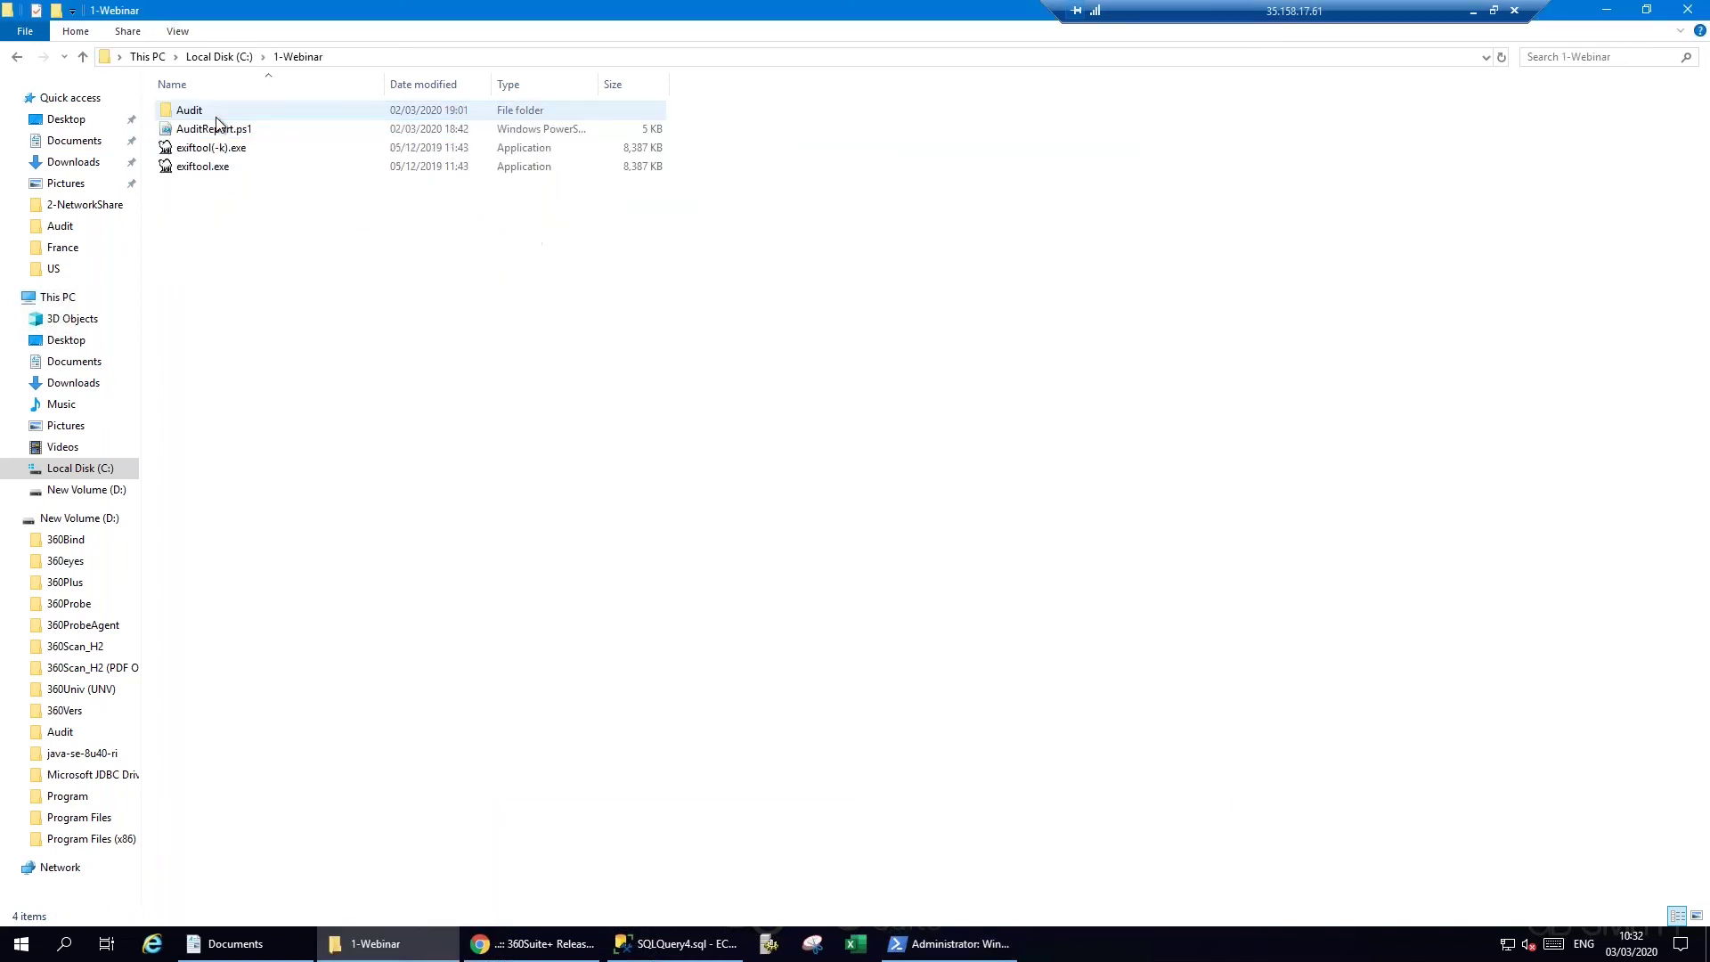
click(203, 169)
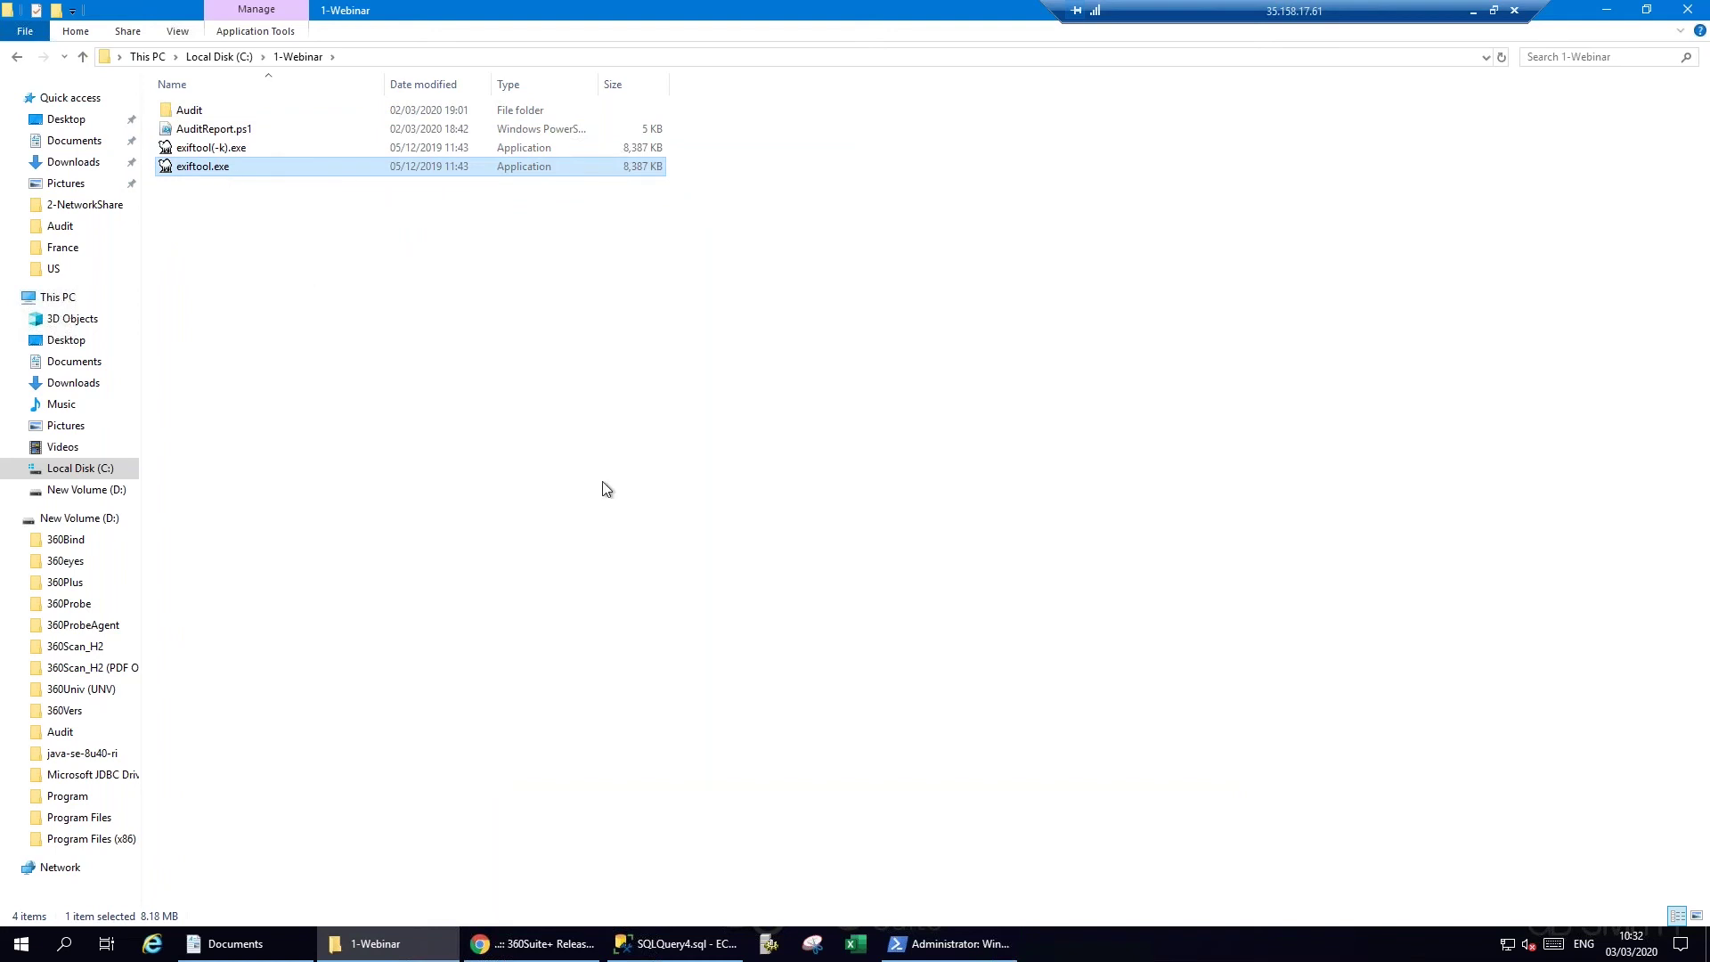
Once the script finishes, open MetadataExport_03-03-2020-1032.csv from the Audit folder in Excel and widen its Path to Account columns.
click(932, 950)
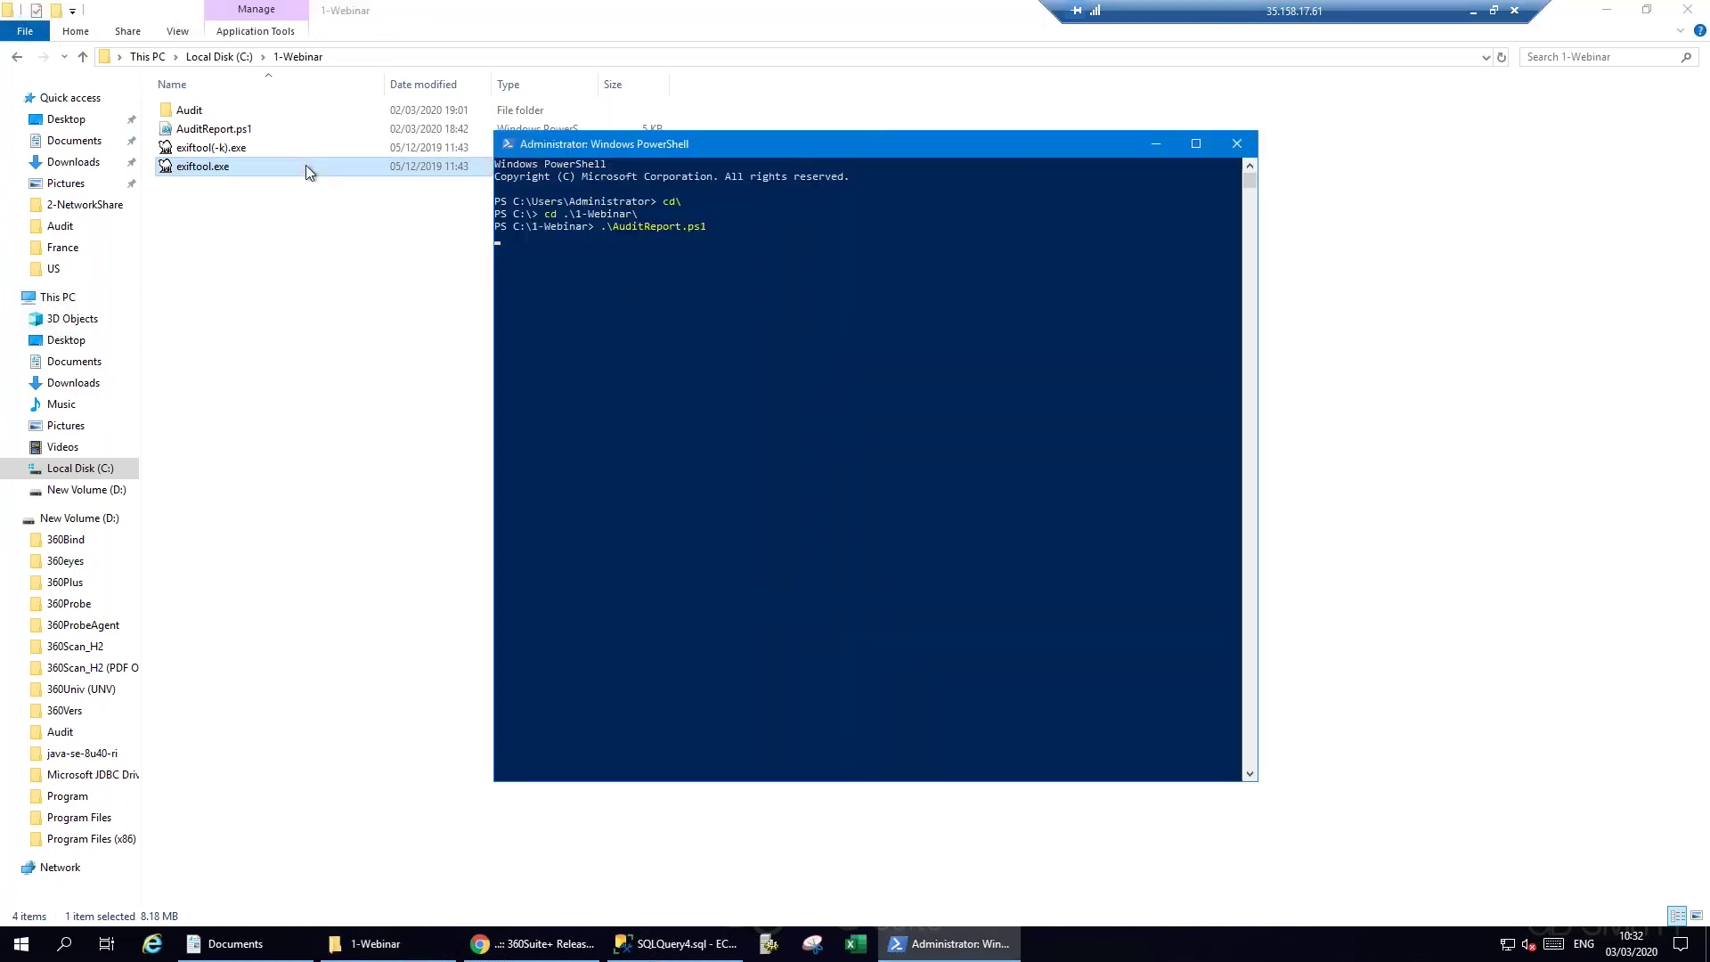
double_click(218, 117)
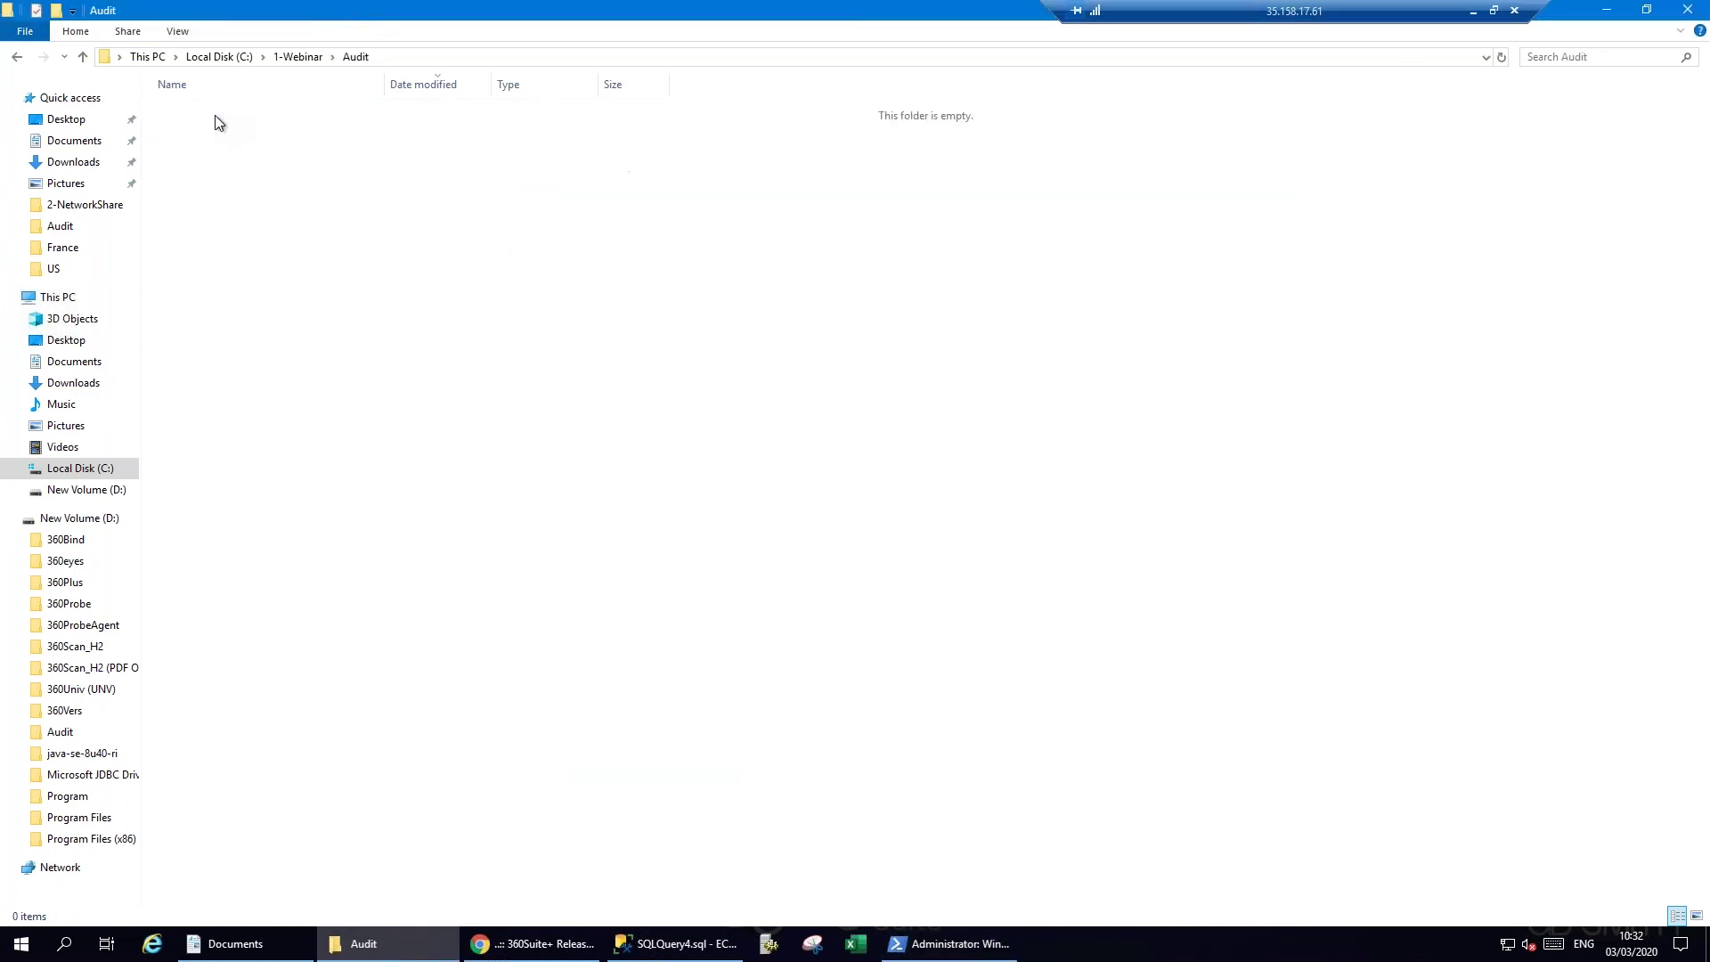
click(926, 946)
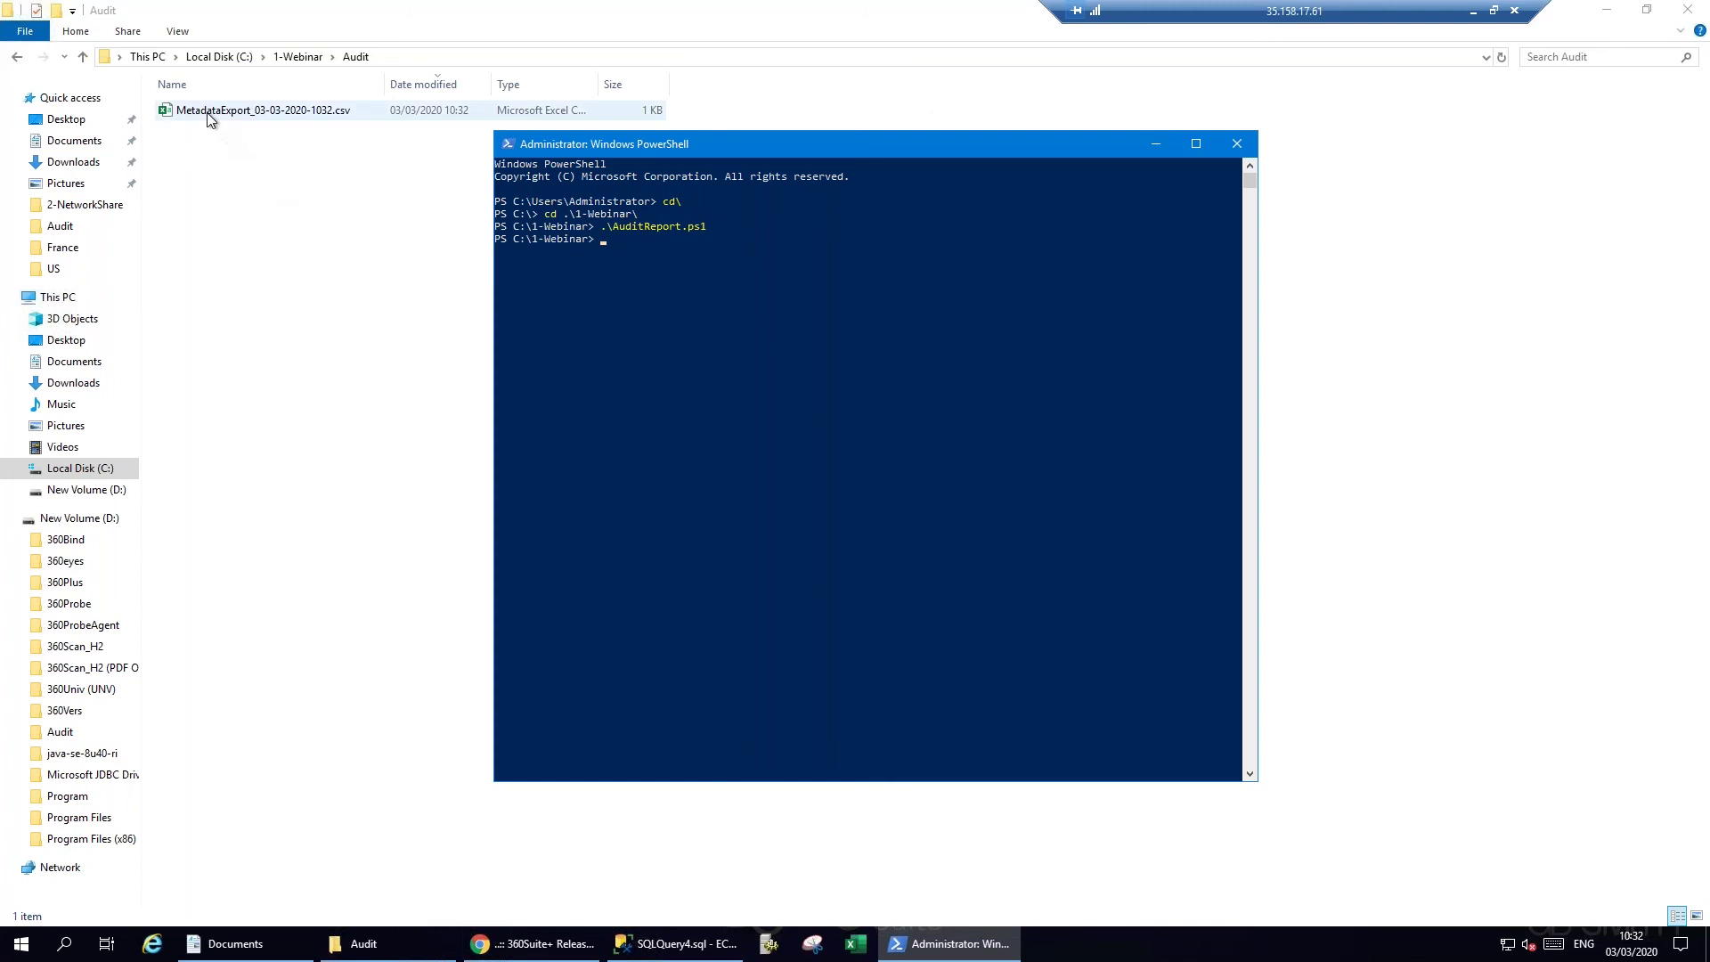
double_click(209, 113)
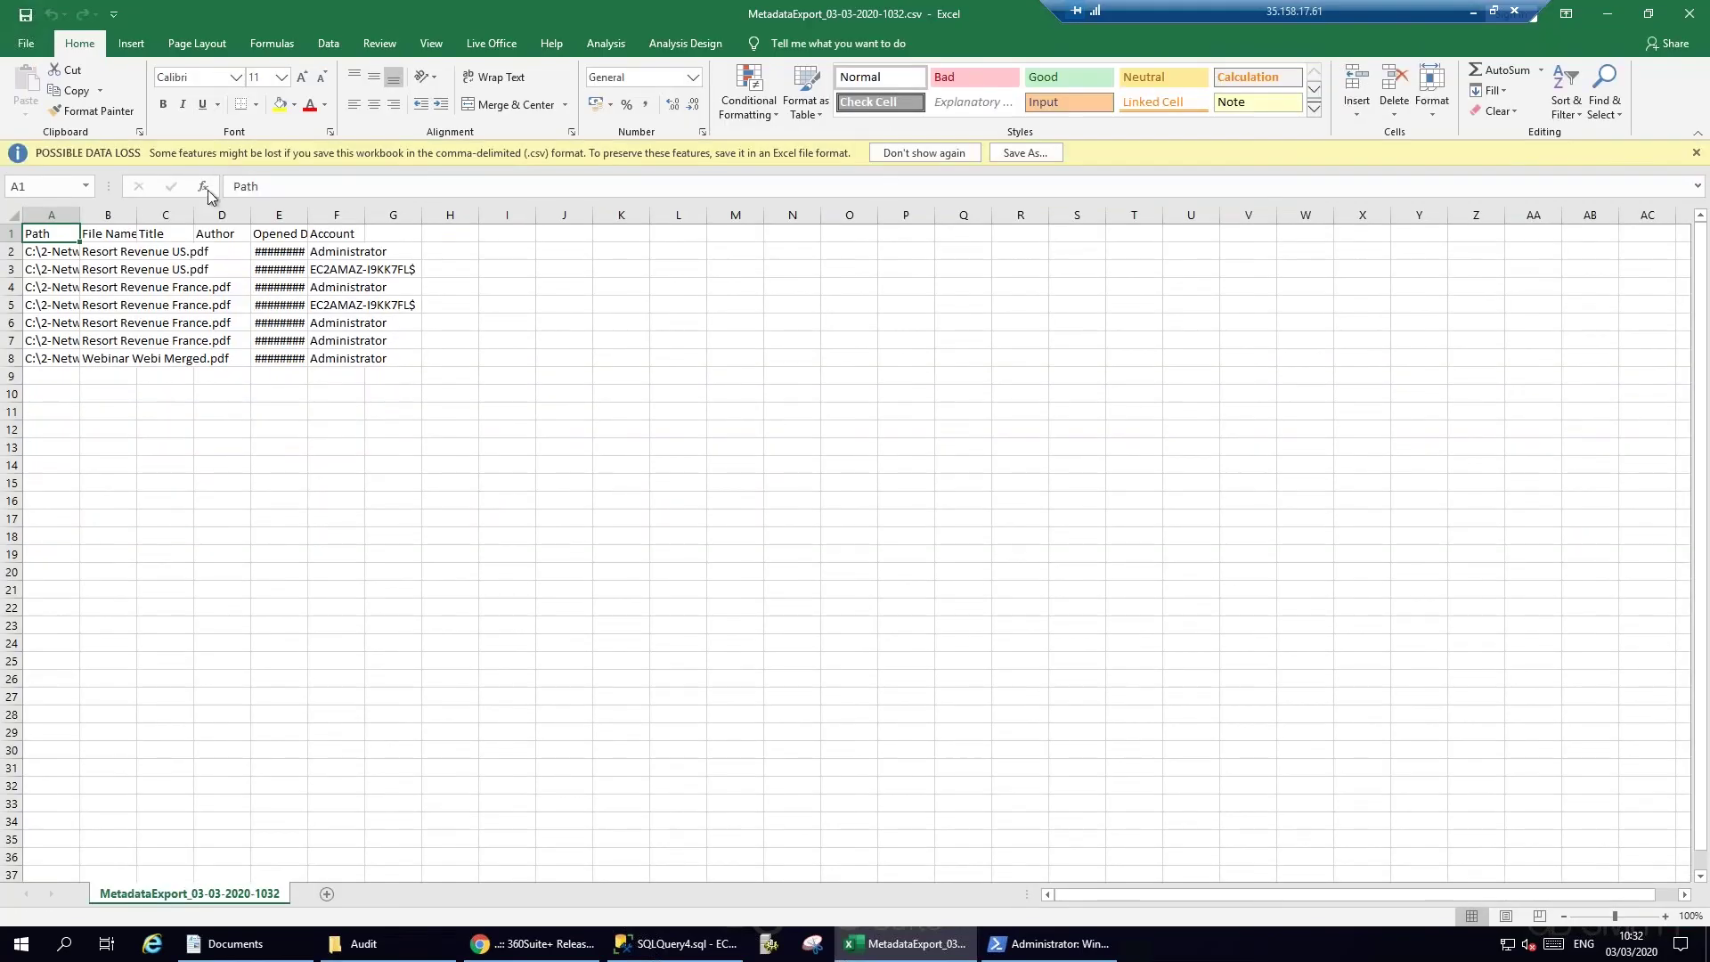
drag(56, 211, 513, 221)
Examine the File Name entries for Webinar Webi Merged.pdf and Resort Revenue France.pdf in the metadata export.
click(395, 339)
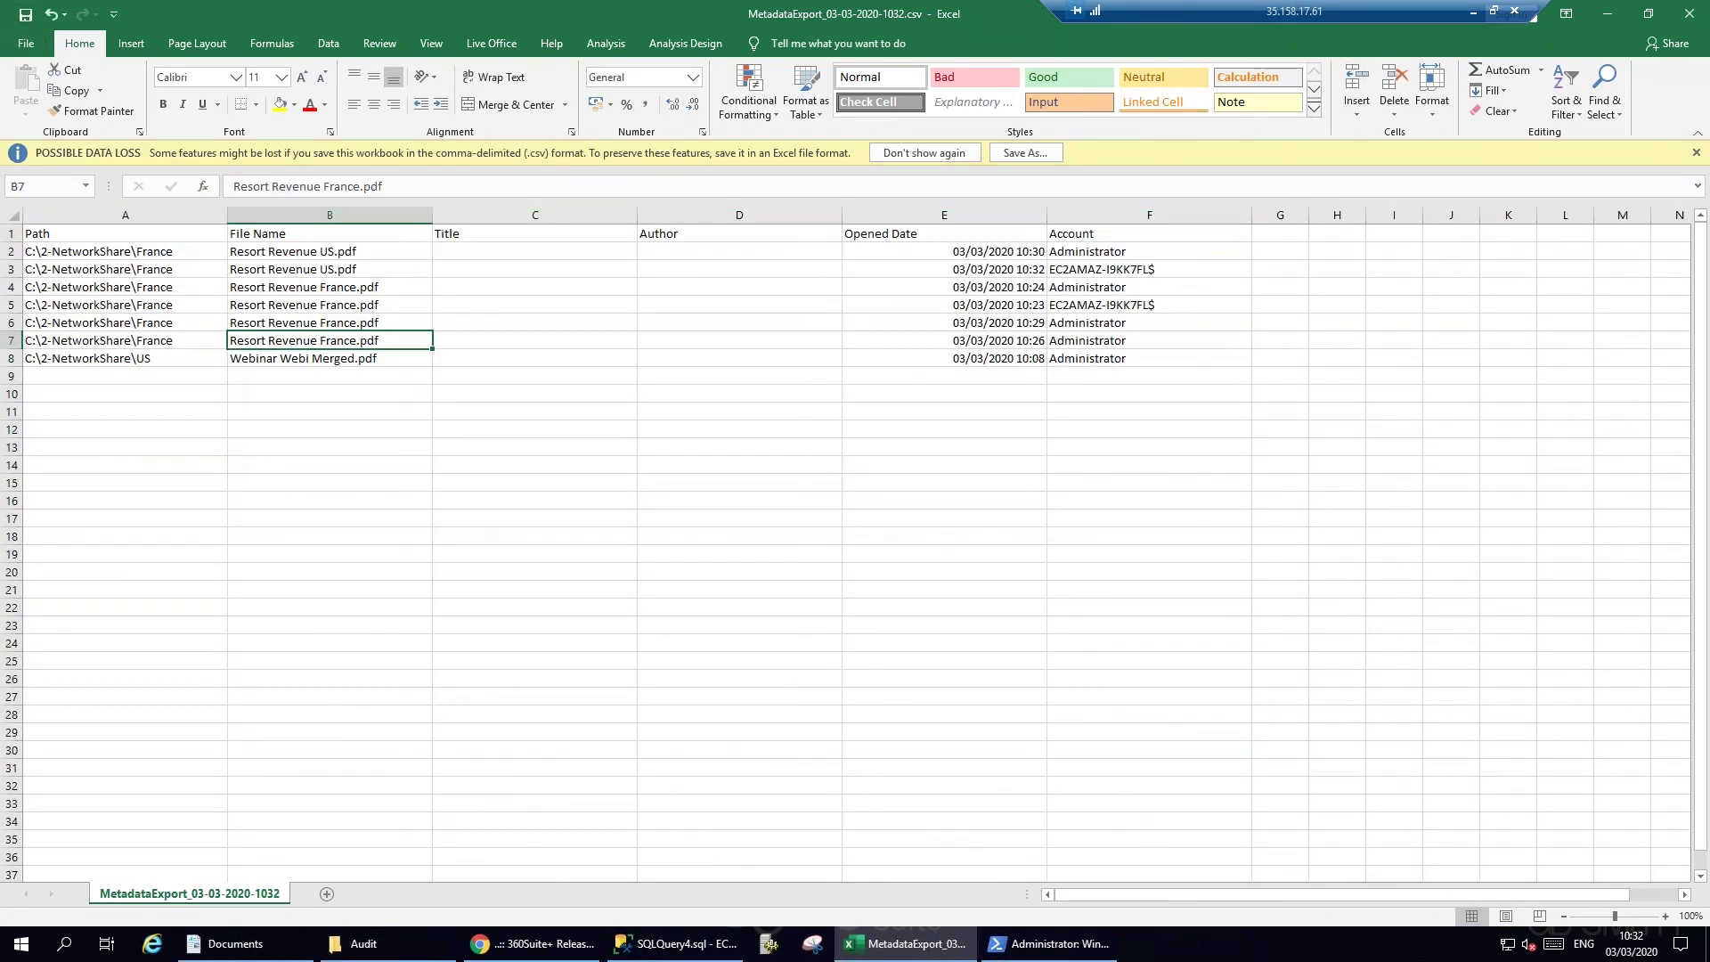
click(394, 398)
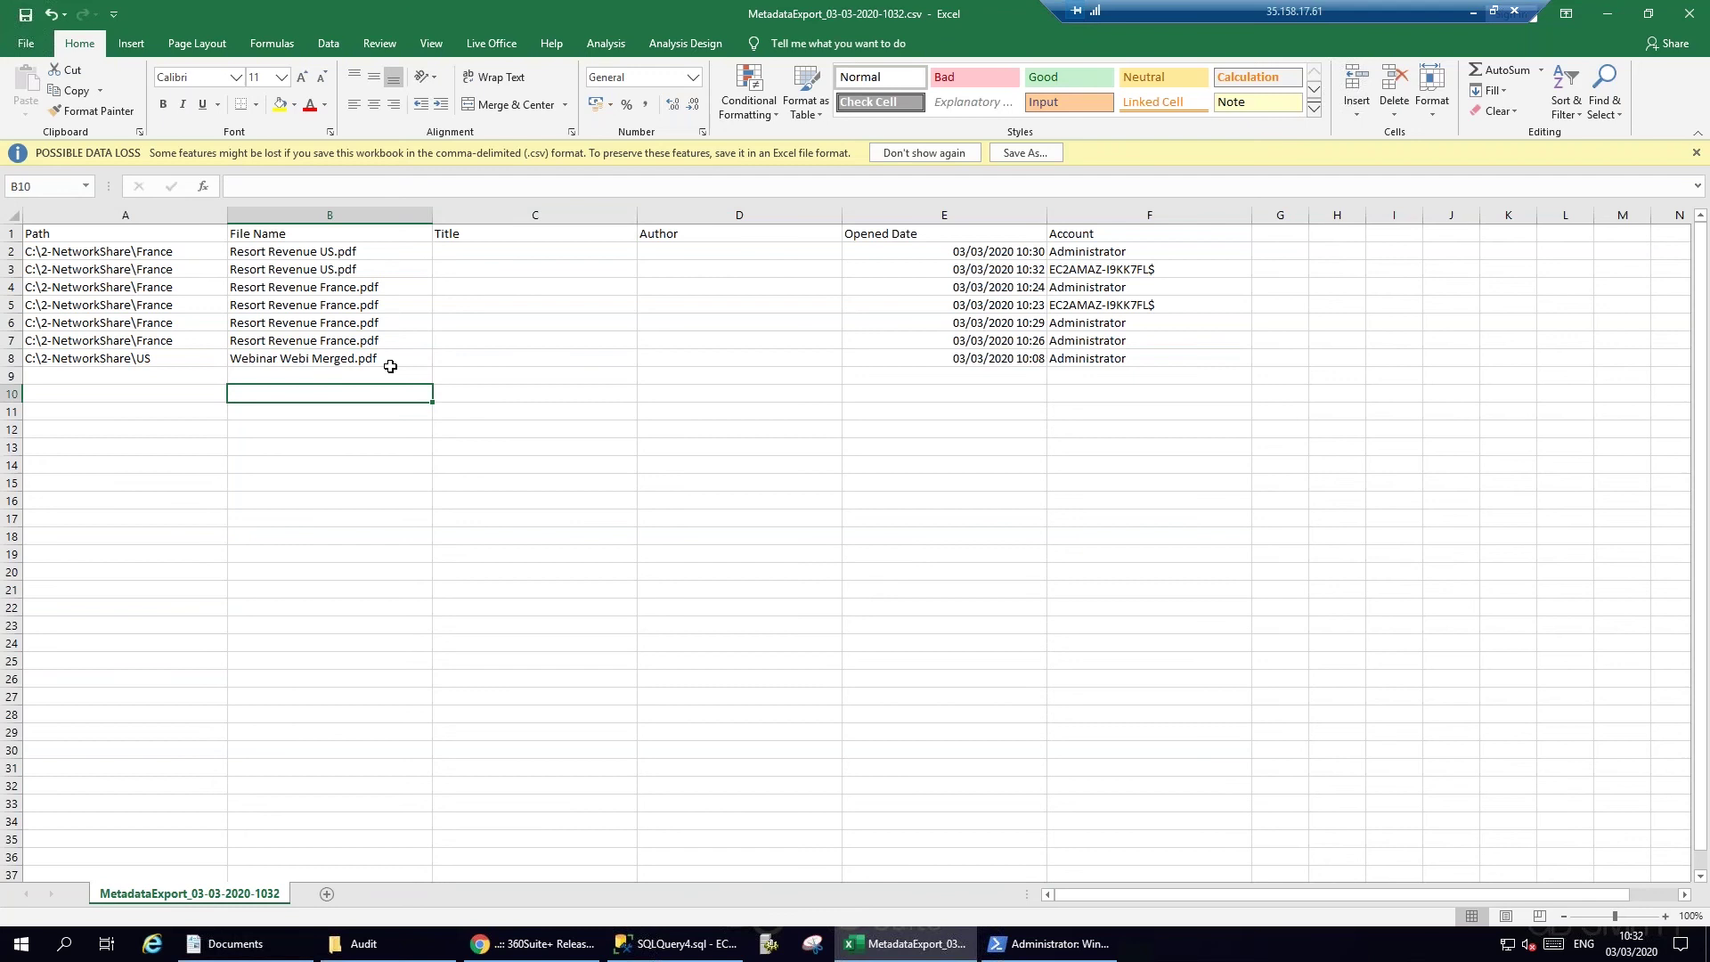
click(387, 360)
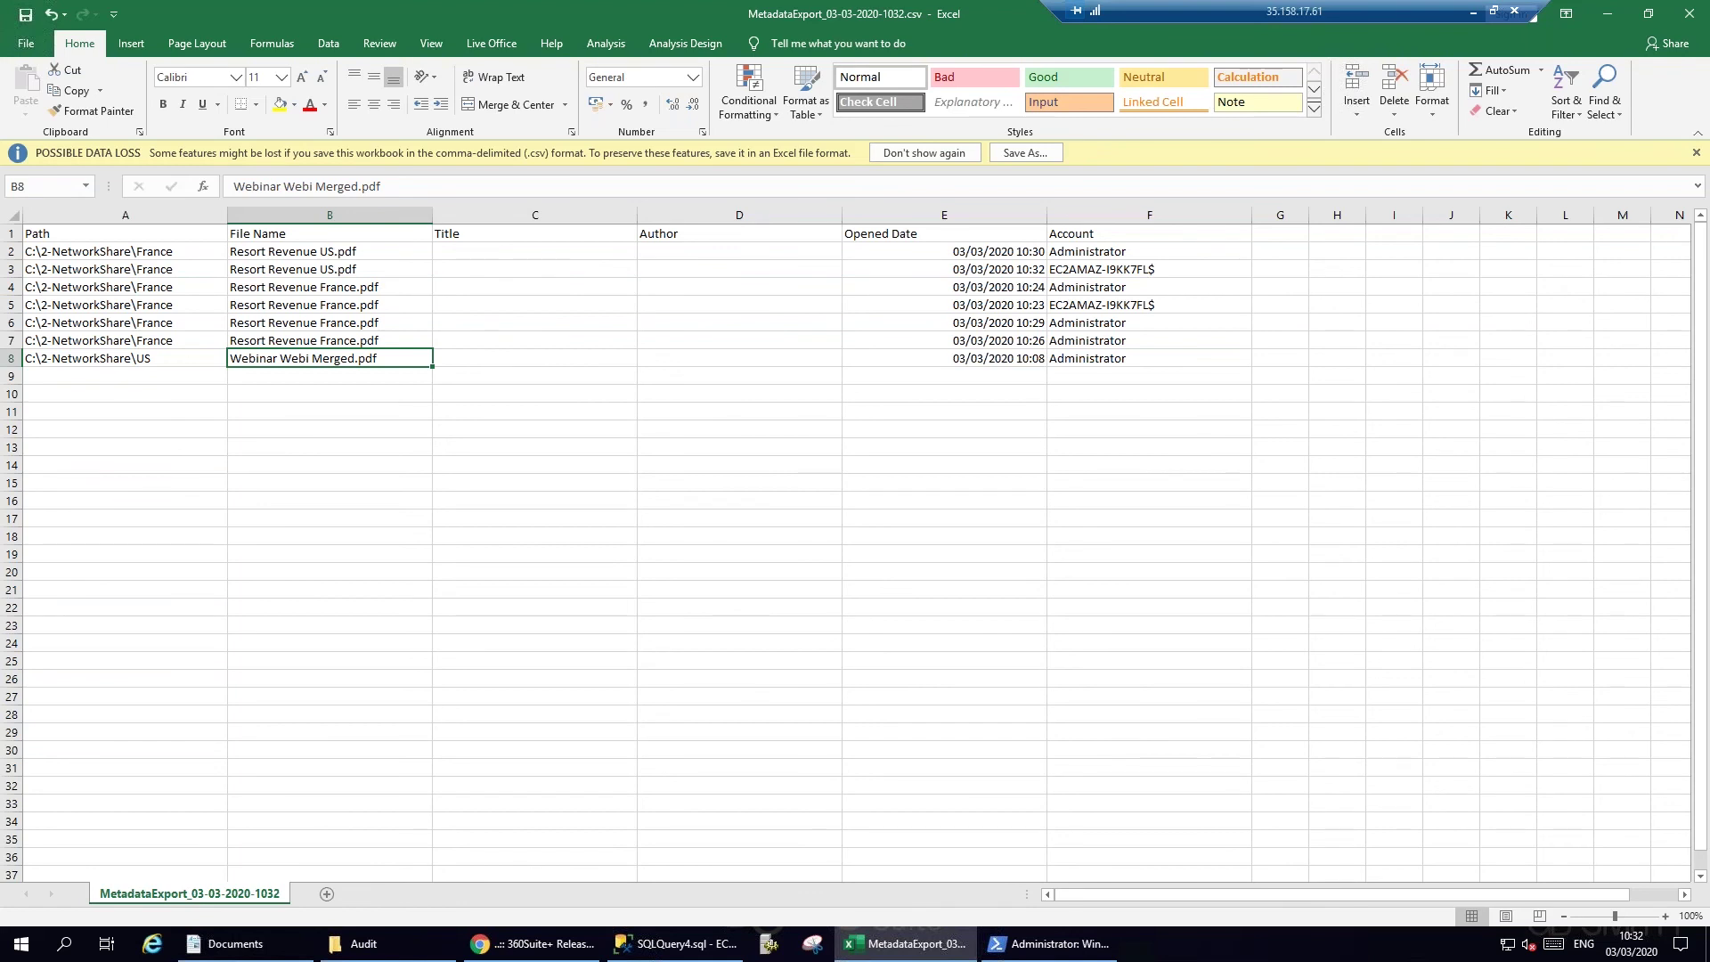
click(389, 337)
click(389, 323)
click(389, 306)
click(389, 287)
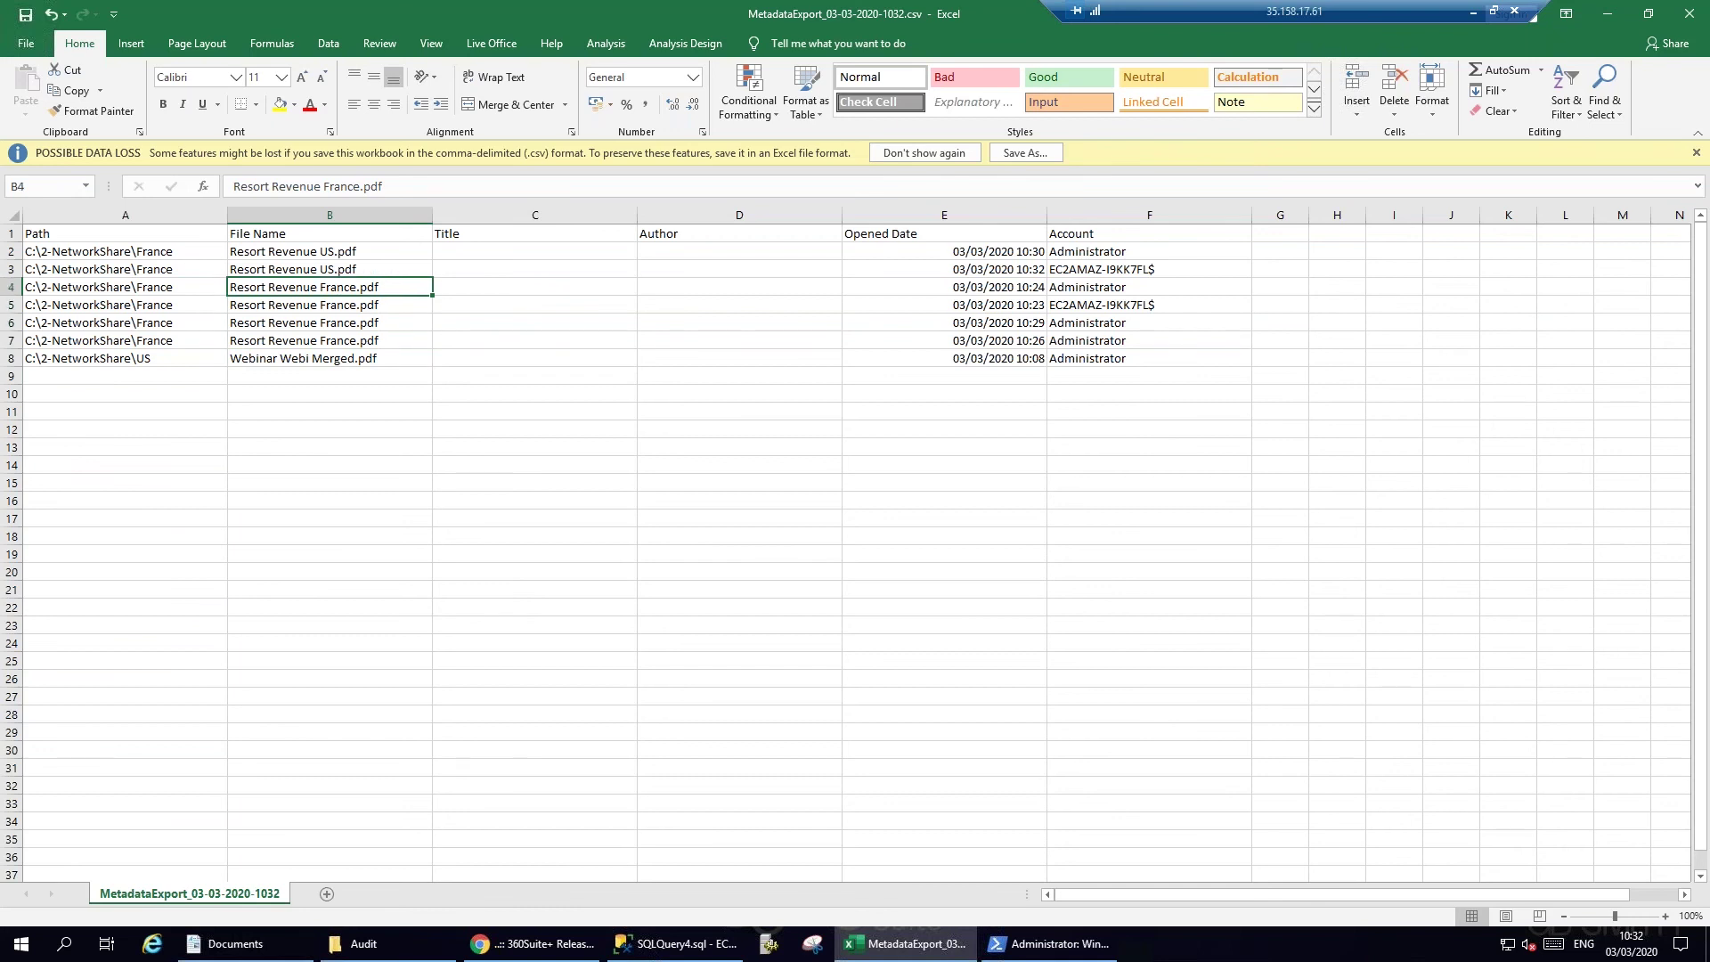
Replace the account of the first Resort Revenue US.pdf entry in cell F2 with a person's first name and a trailing line break.
click(1083, 252)
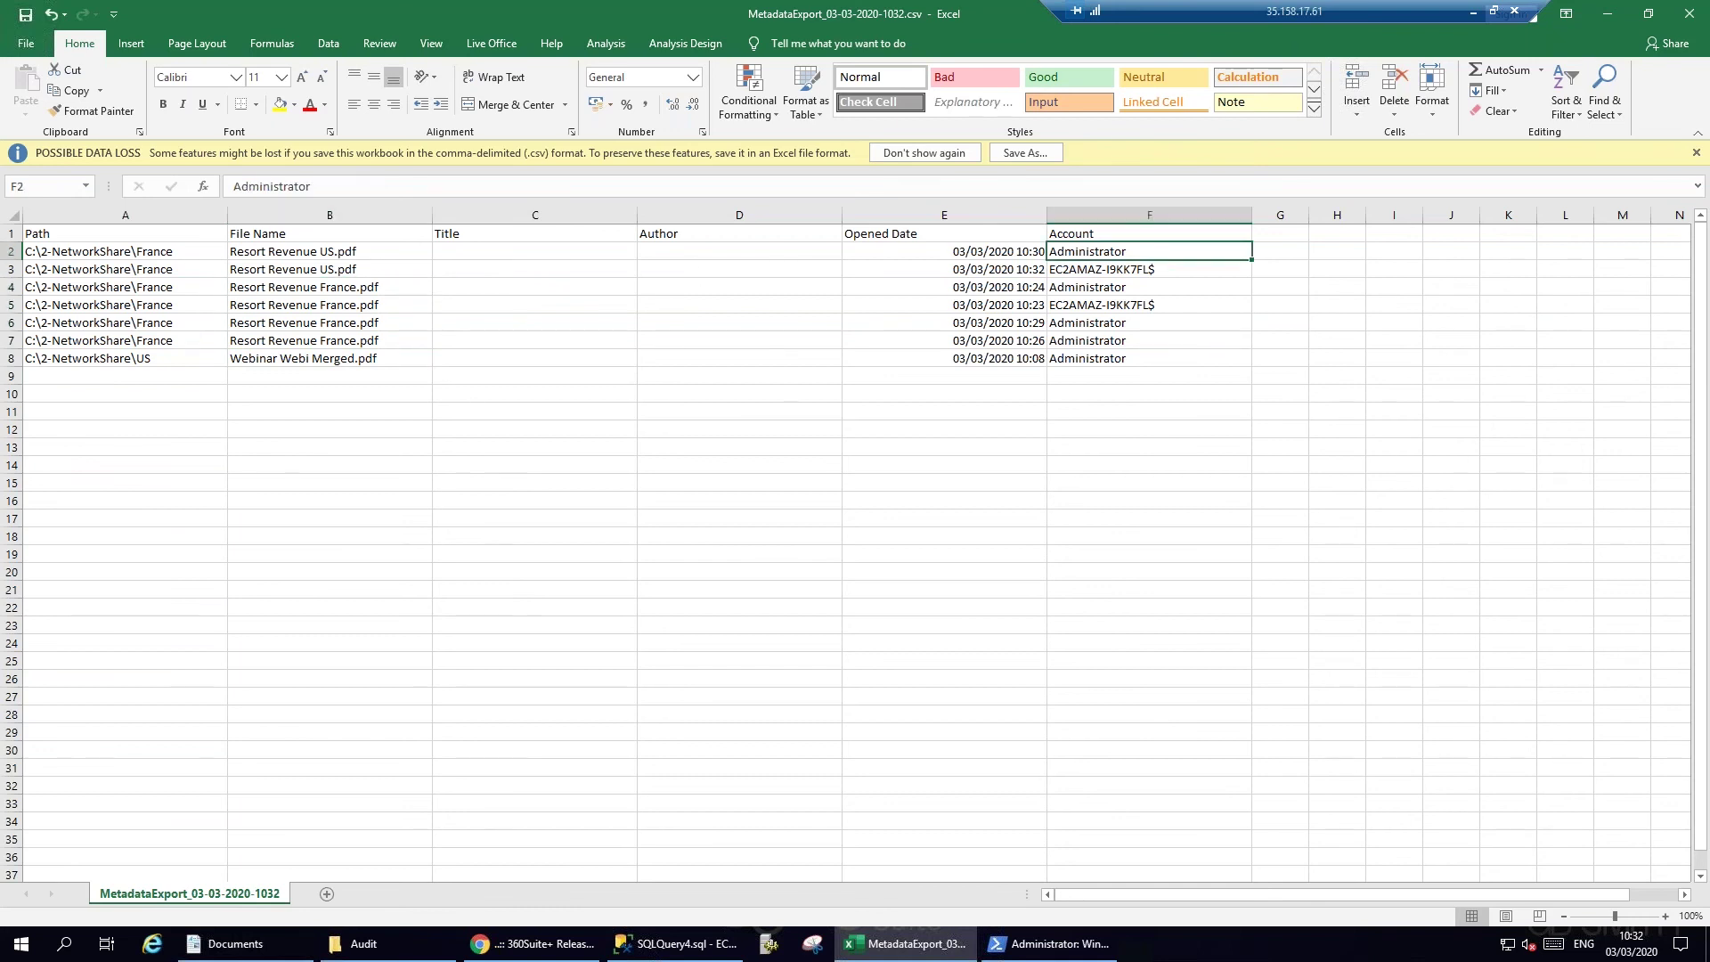
text(Patrick)
key(alt+Return)
key(Return)
click(1086, 255)
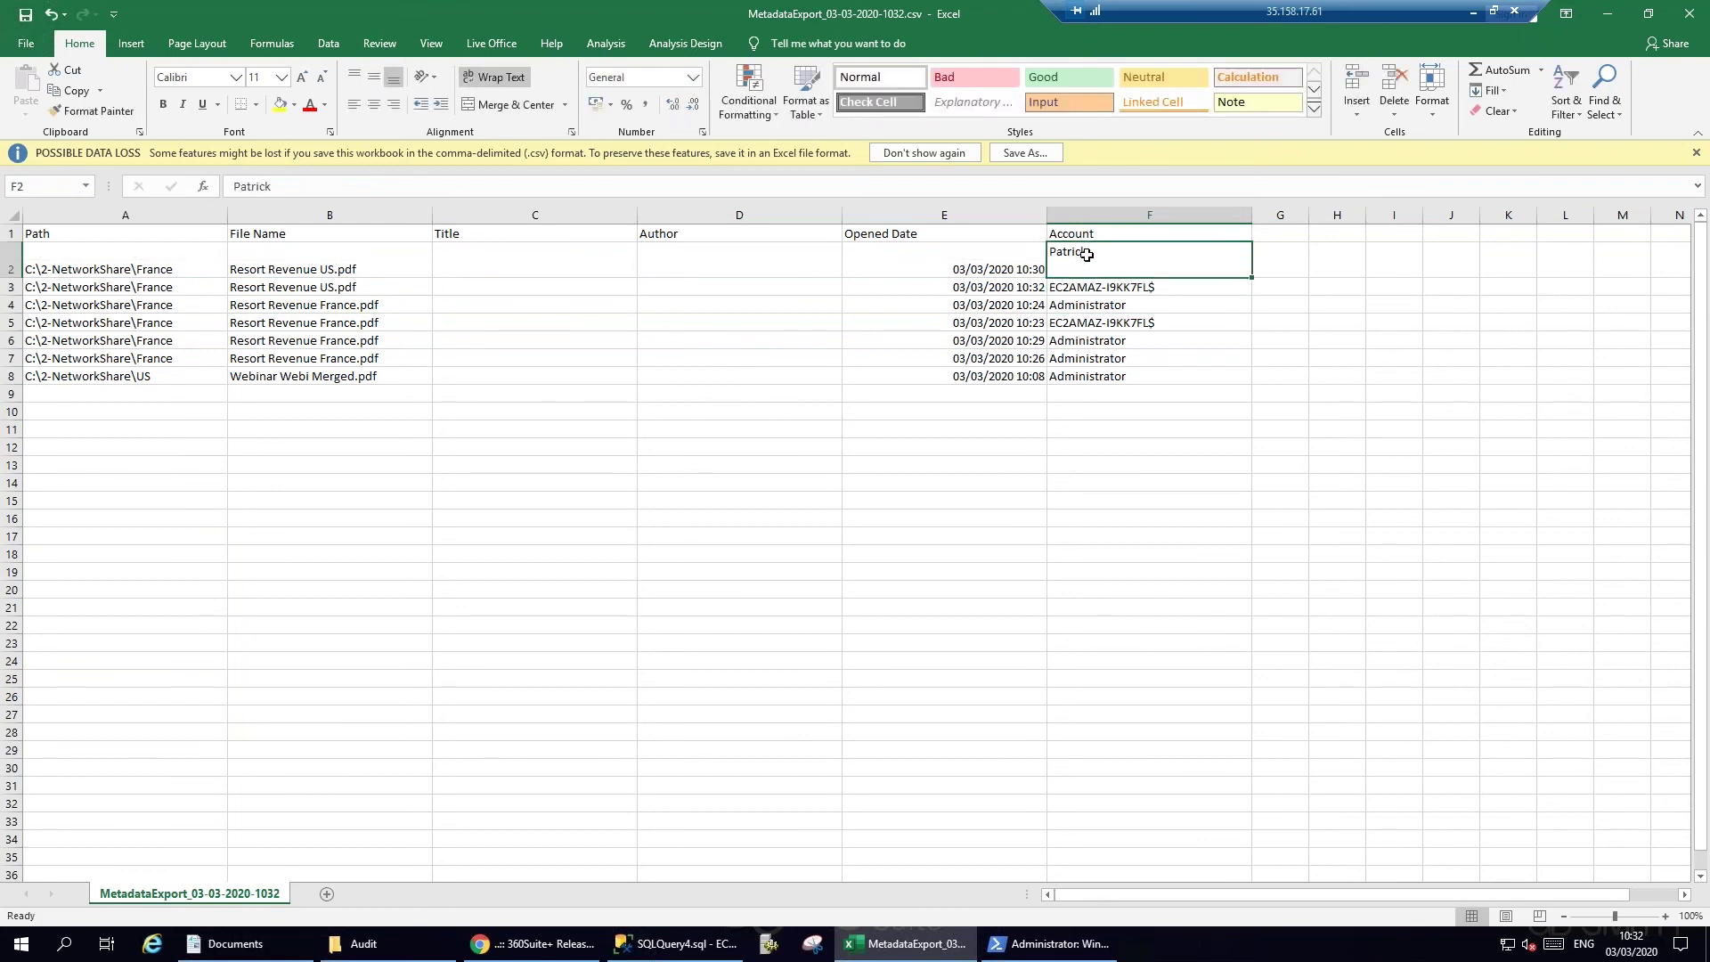
Examine the first entry's file name and path, then the Title and Author cells in C2:D5.
click(370, 261)
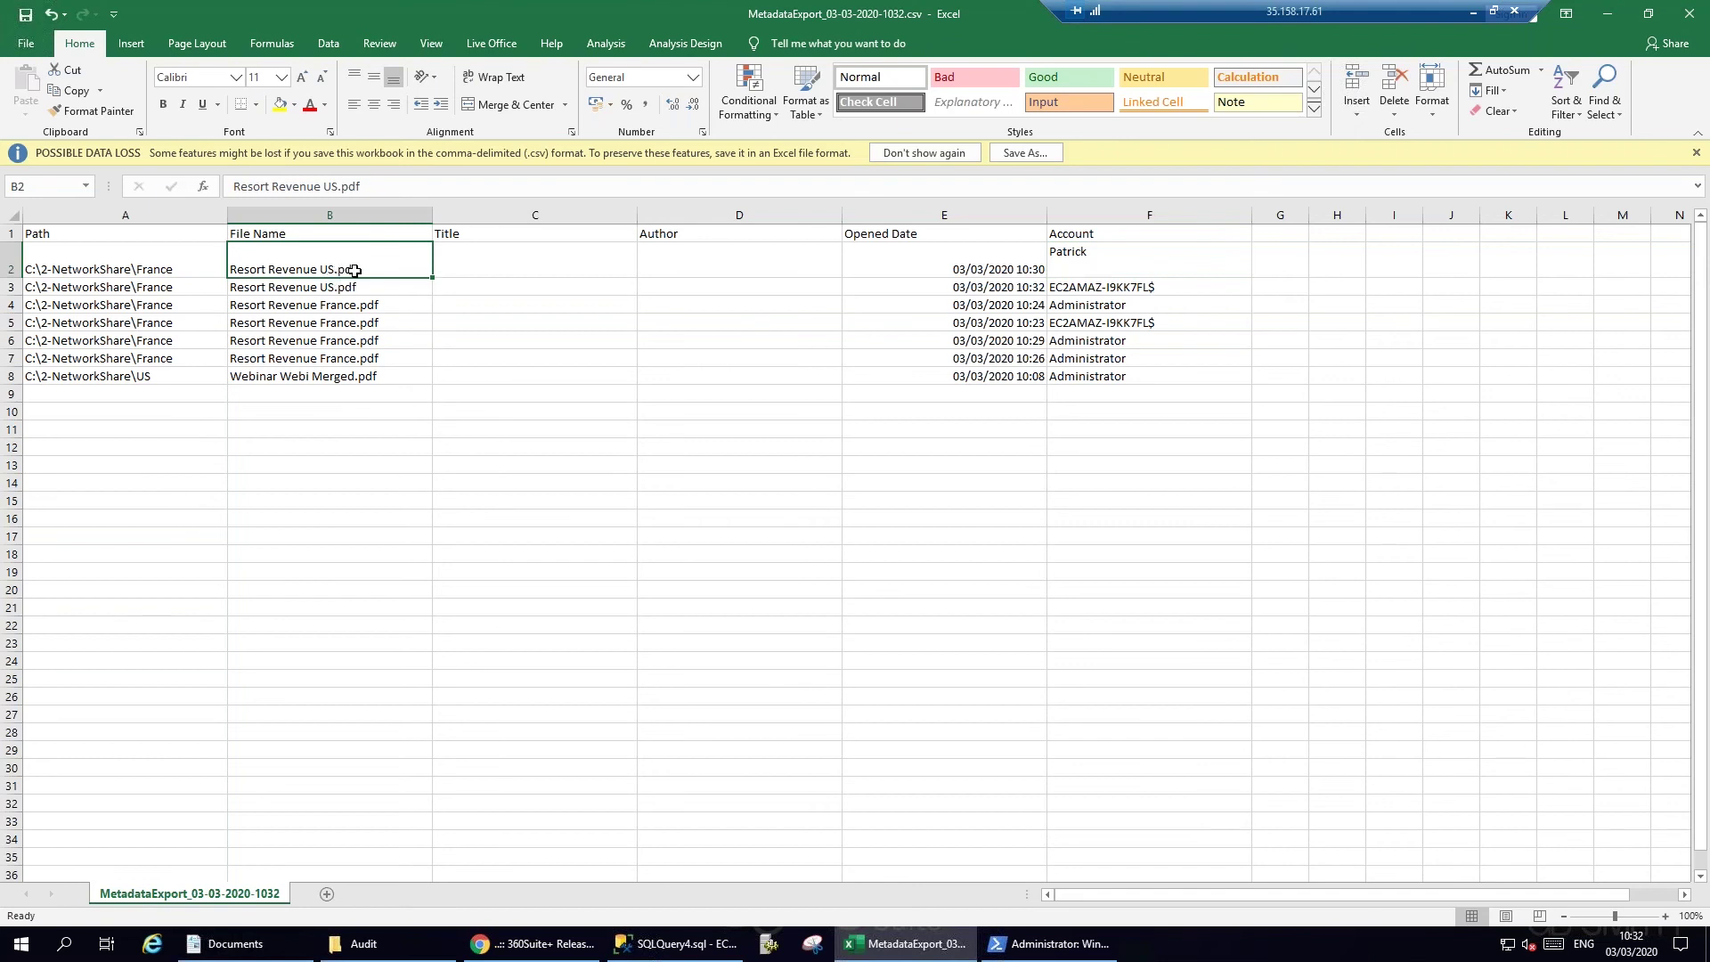
click(153, 268)
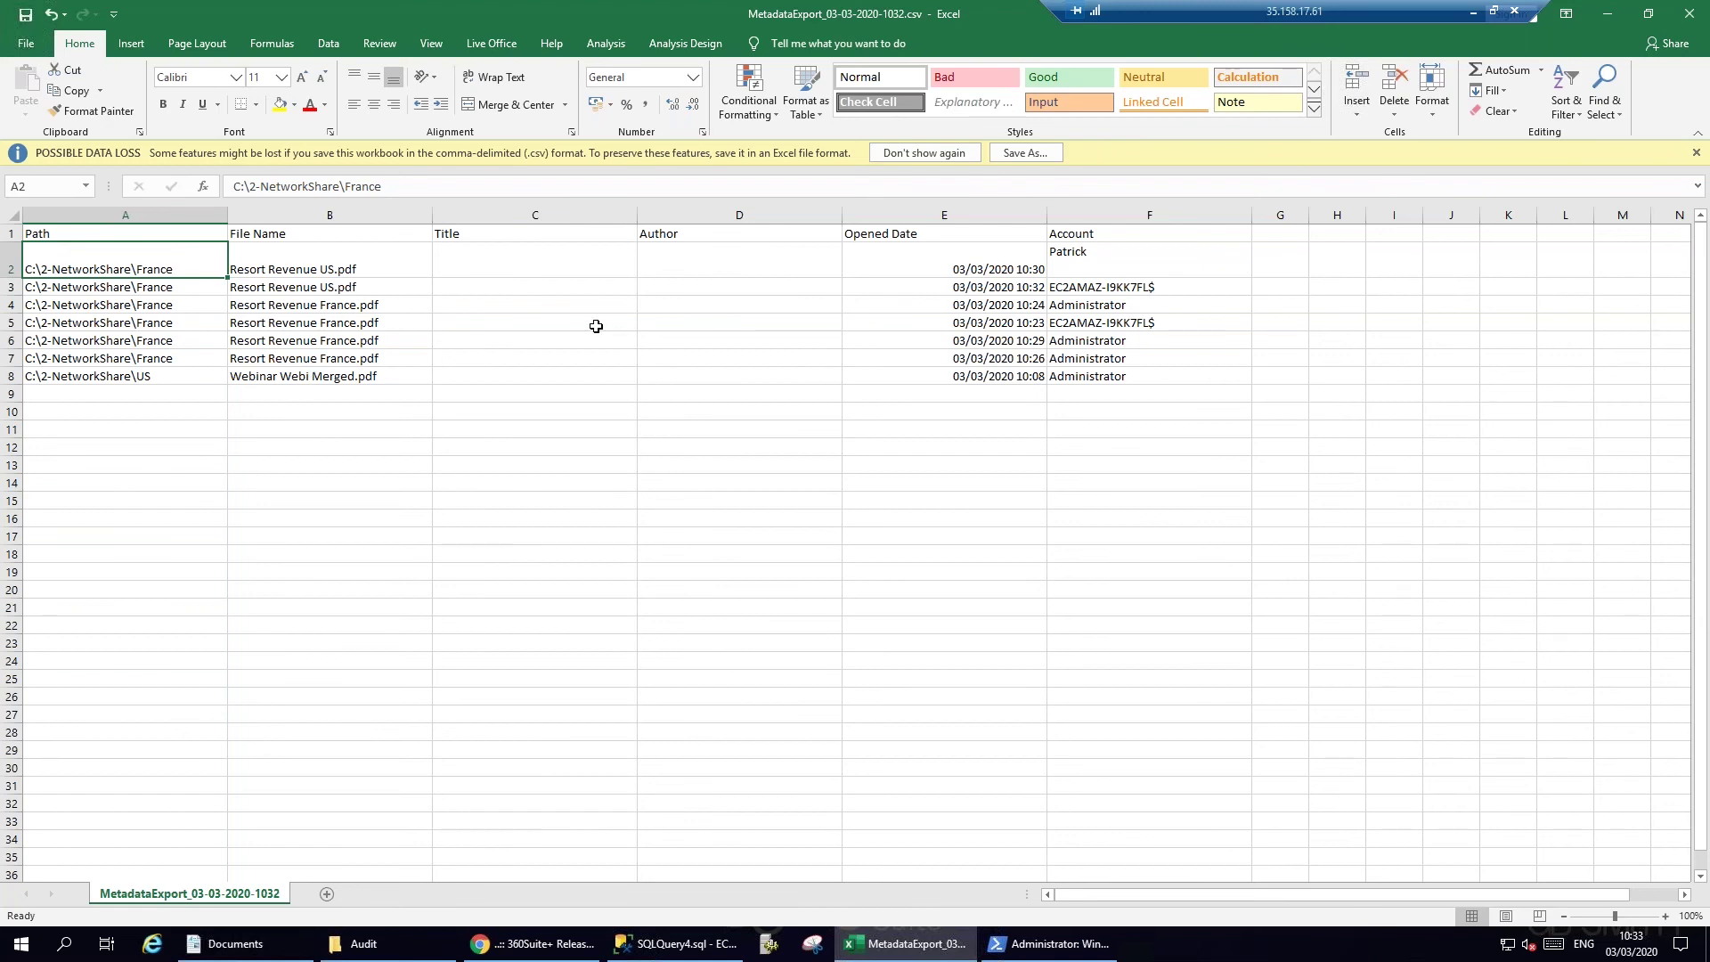
drag(592, 251, 691, 312)
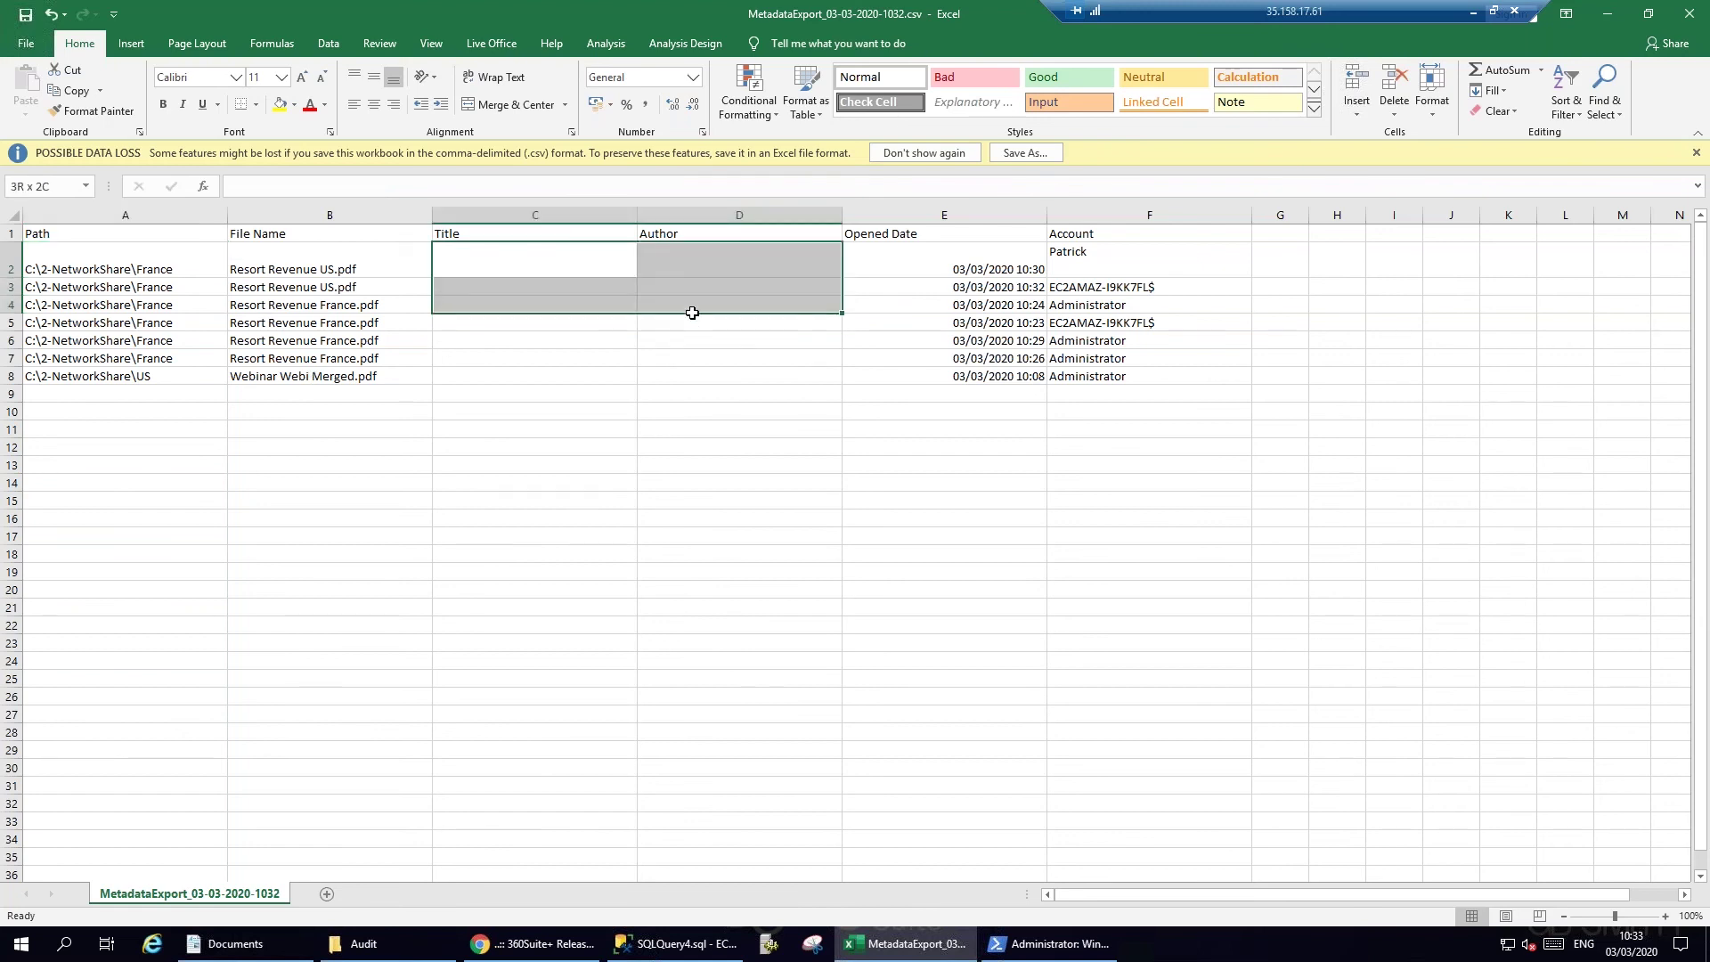
click(647, 274)
drag(579, 267, 688, 328)
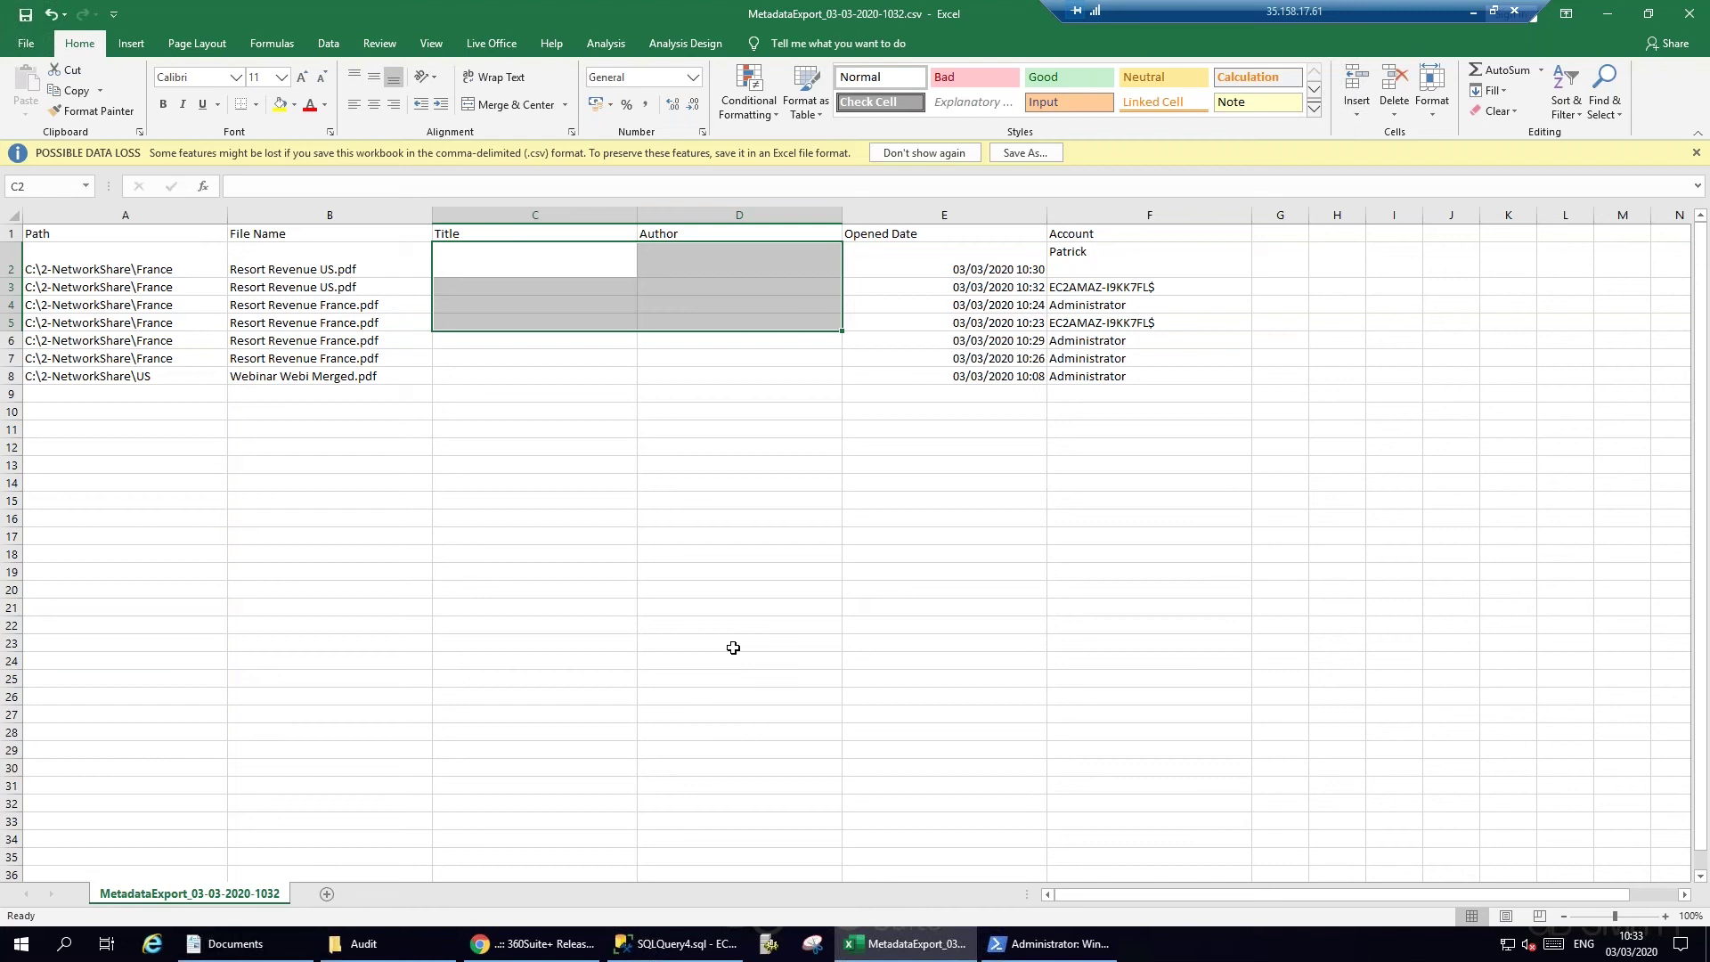
click(665, 394)
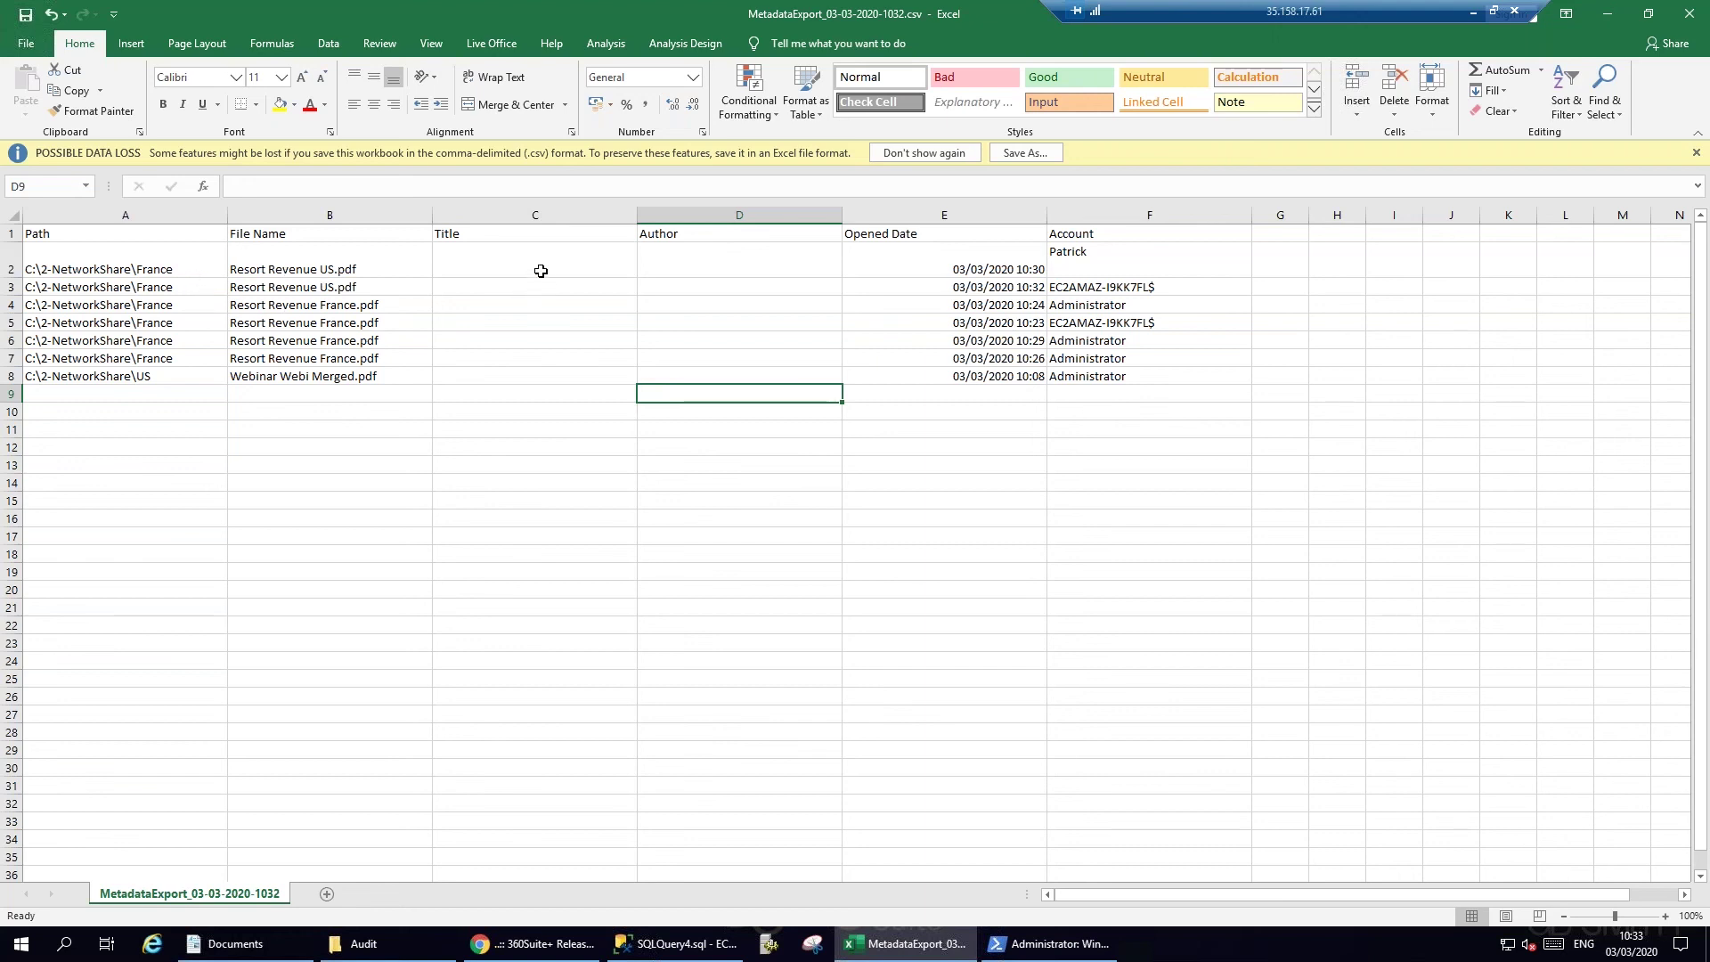
drag(576, 274, 671, 319)
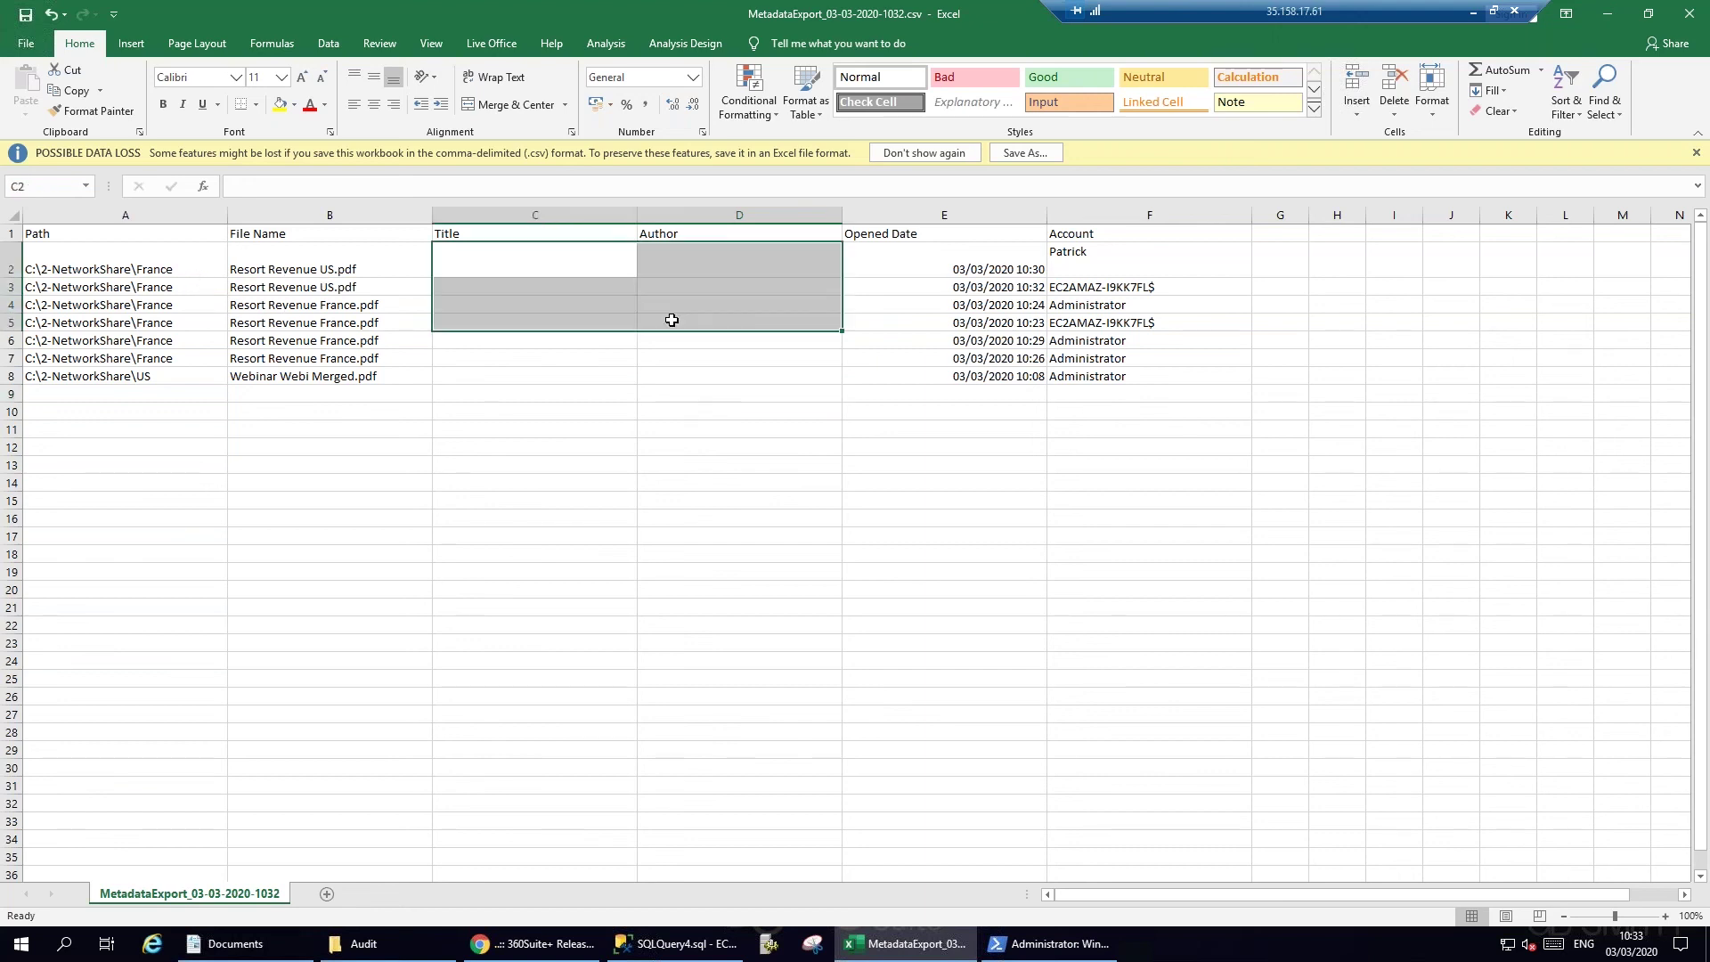
Undo the edit to the account of the first Resort Revenue US.pdf entry in cell F2.
click(671, 319)
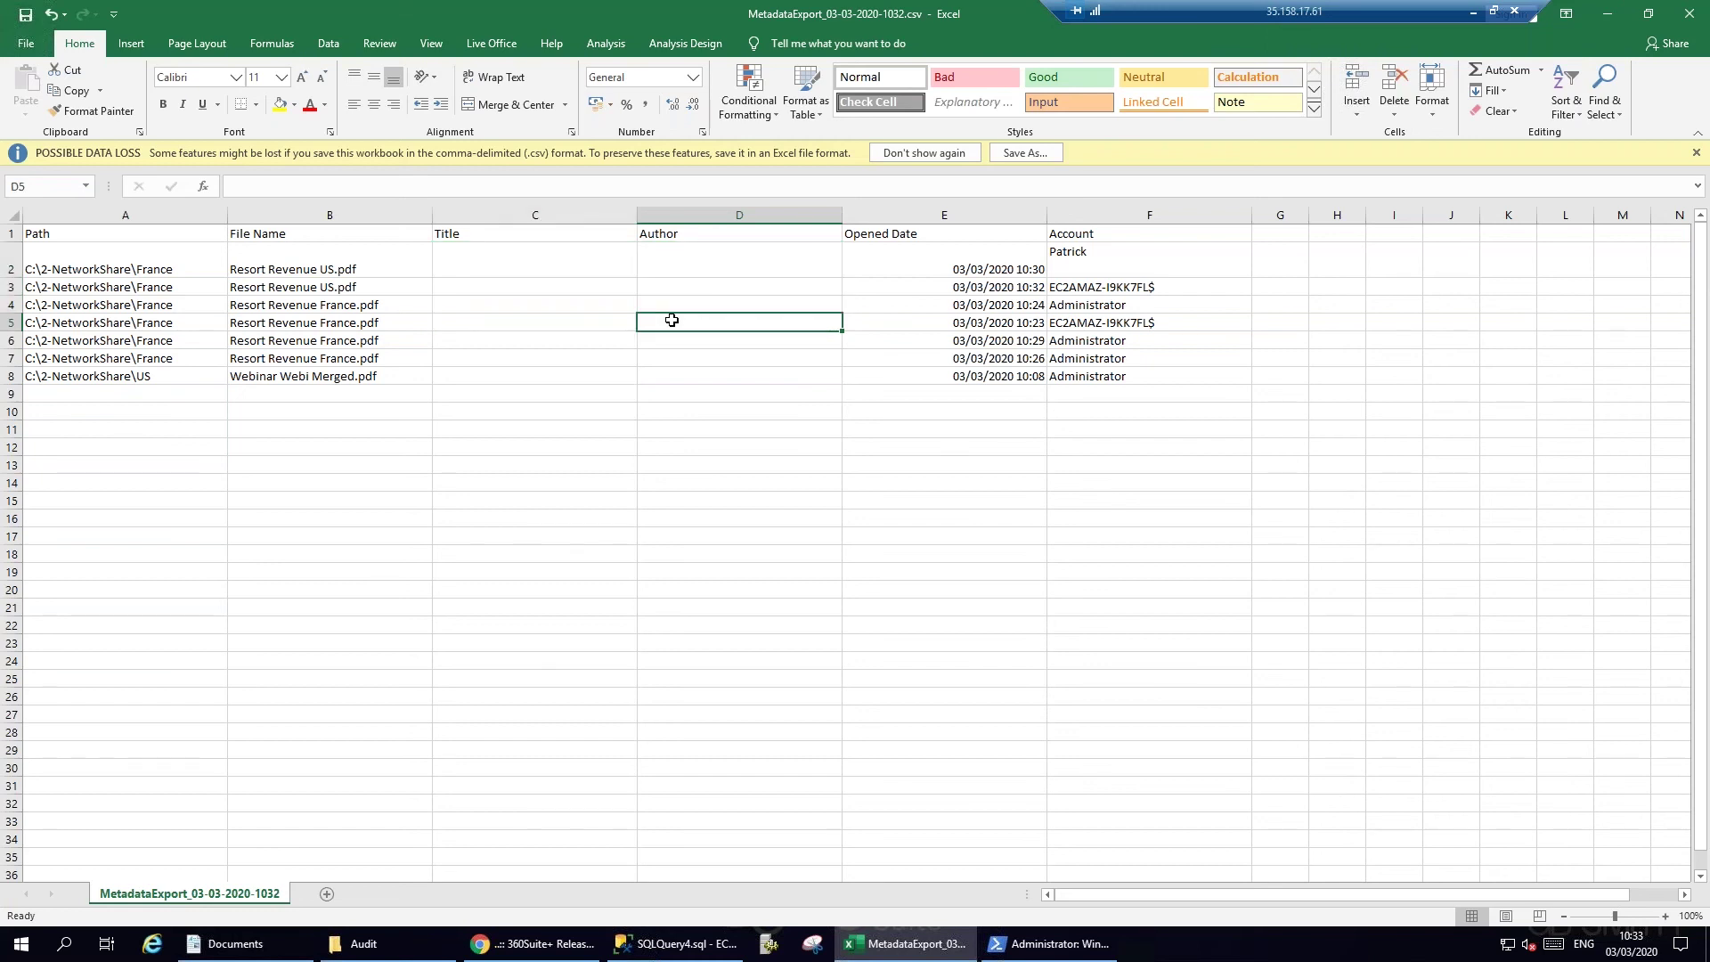
key(ctrl+z)
click(592, 321)
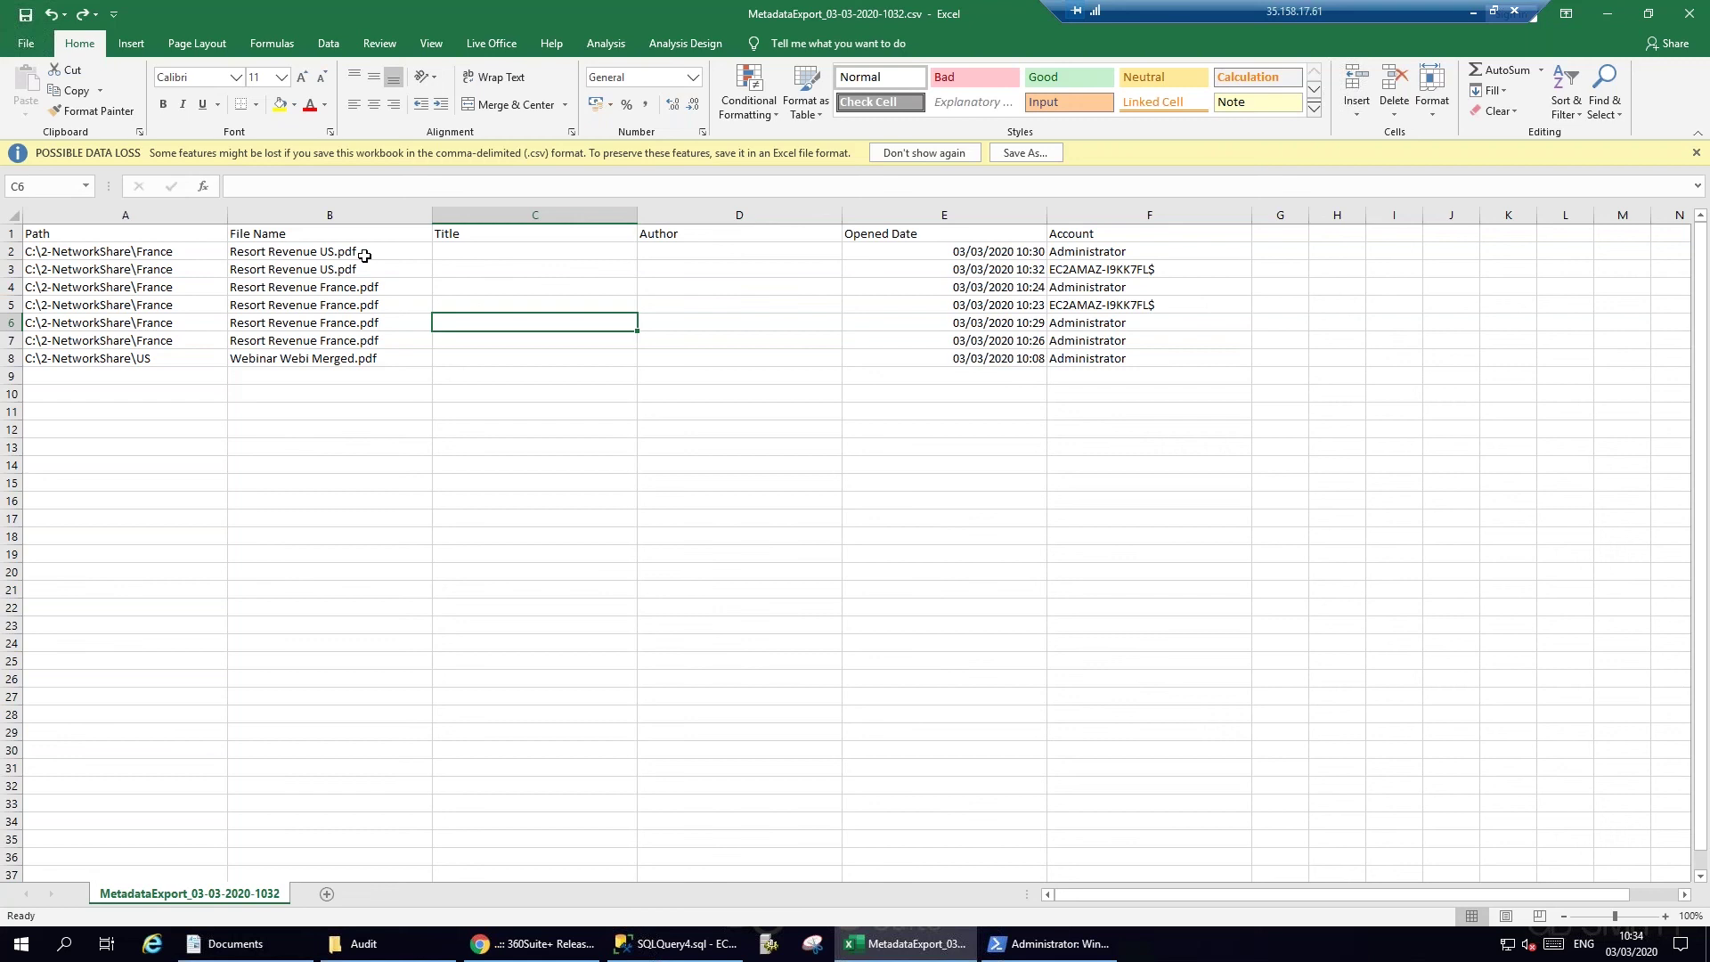
Examine the Path and File Name entries of the Resort Revenue US.pdf and Resort Revenue France.pdf rows.
drag(214, 253, 292, 328)
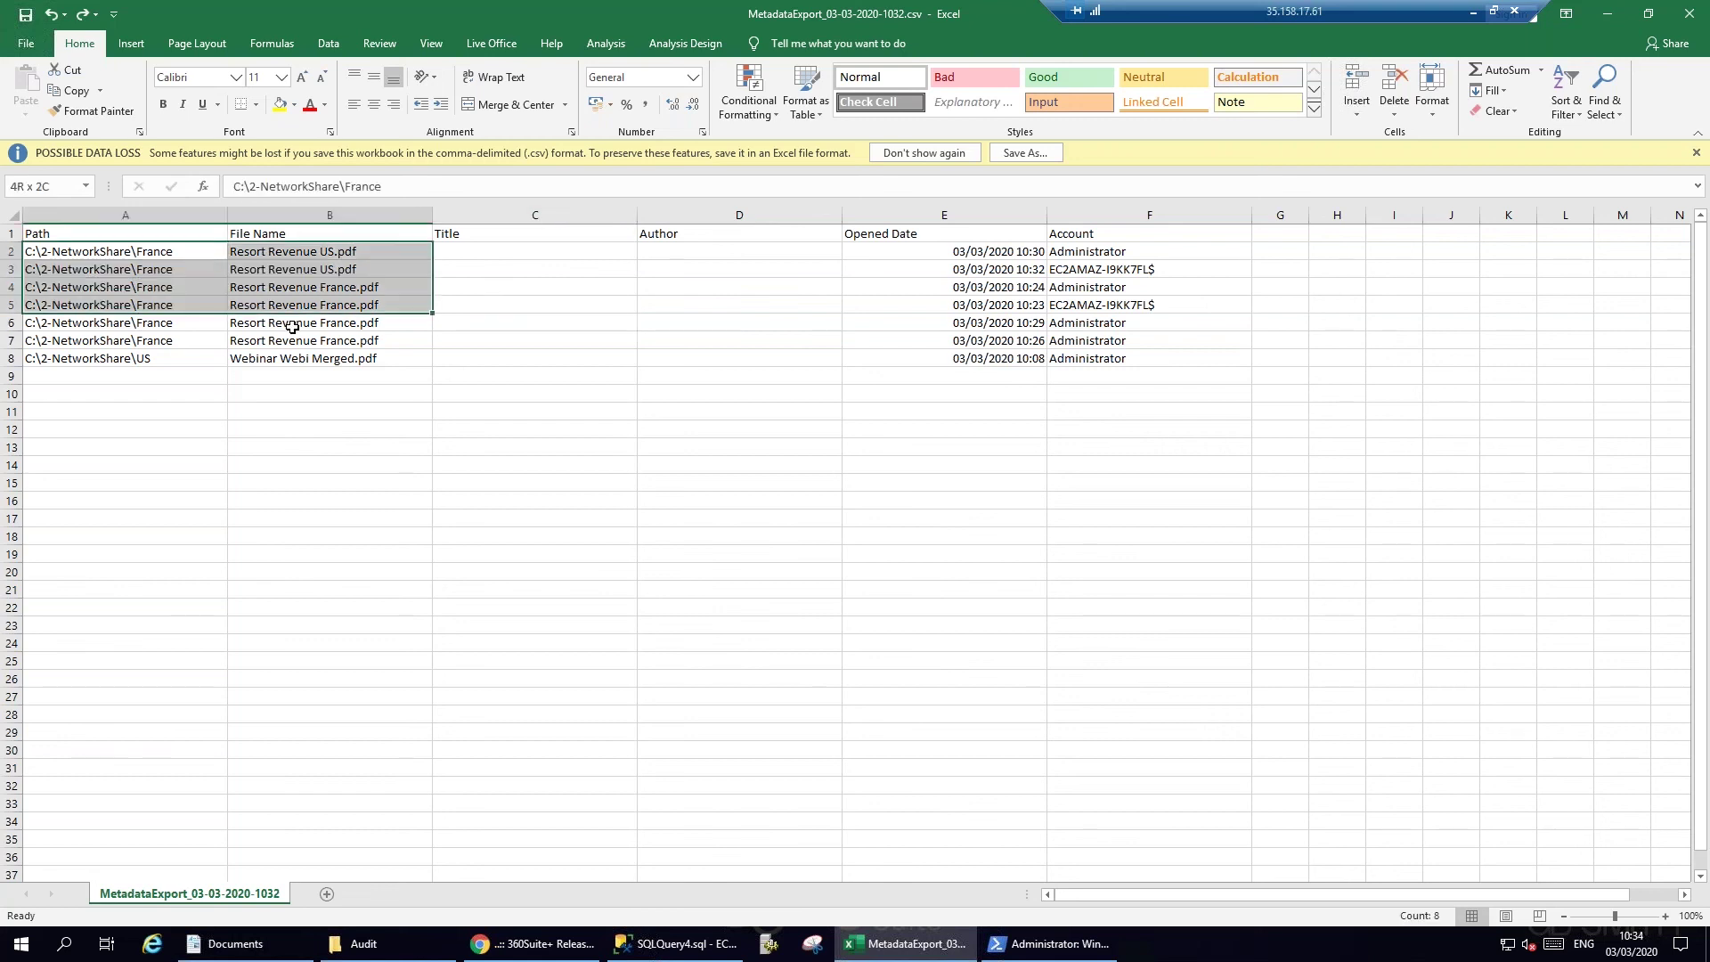
click(383, 322)
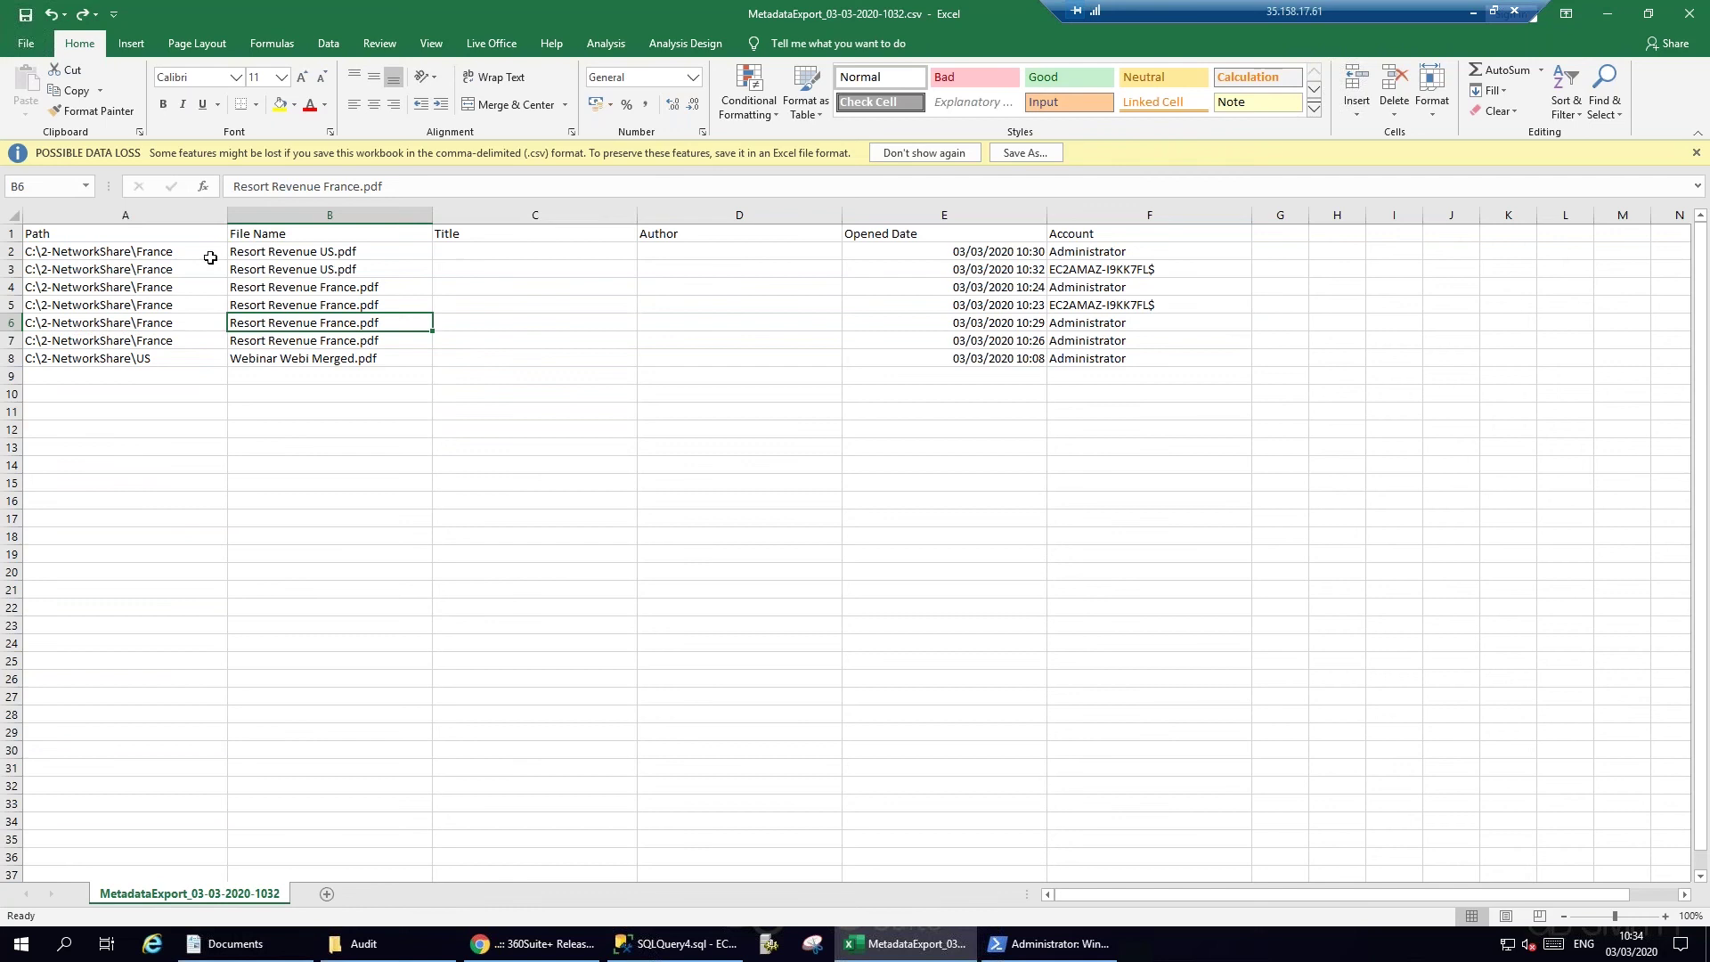
drag(210, 258, 383, 287)
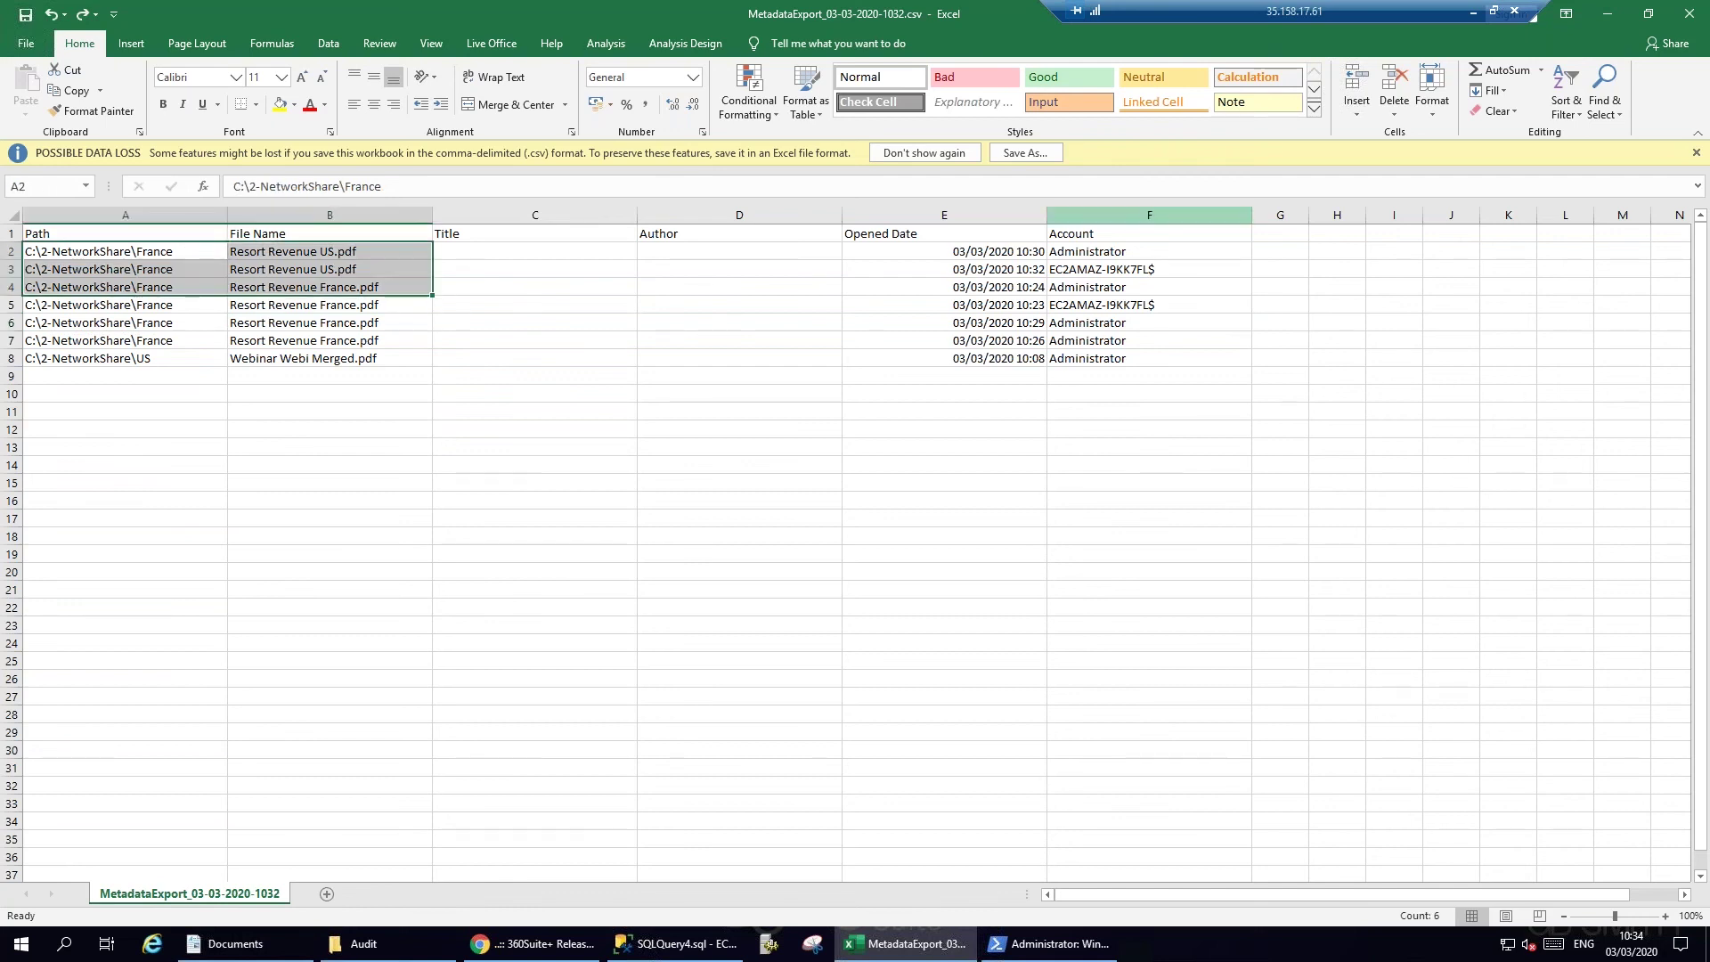
Close the metadata export without saving the changes and delete MetadataExport_03-03-2020-1032.csv from the Audit folder.
click(1689, 13)
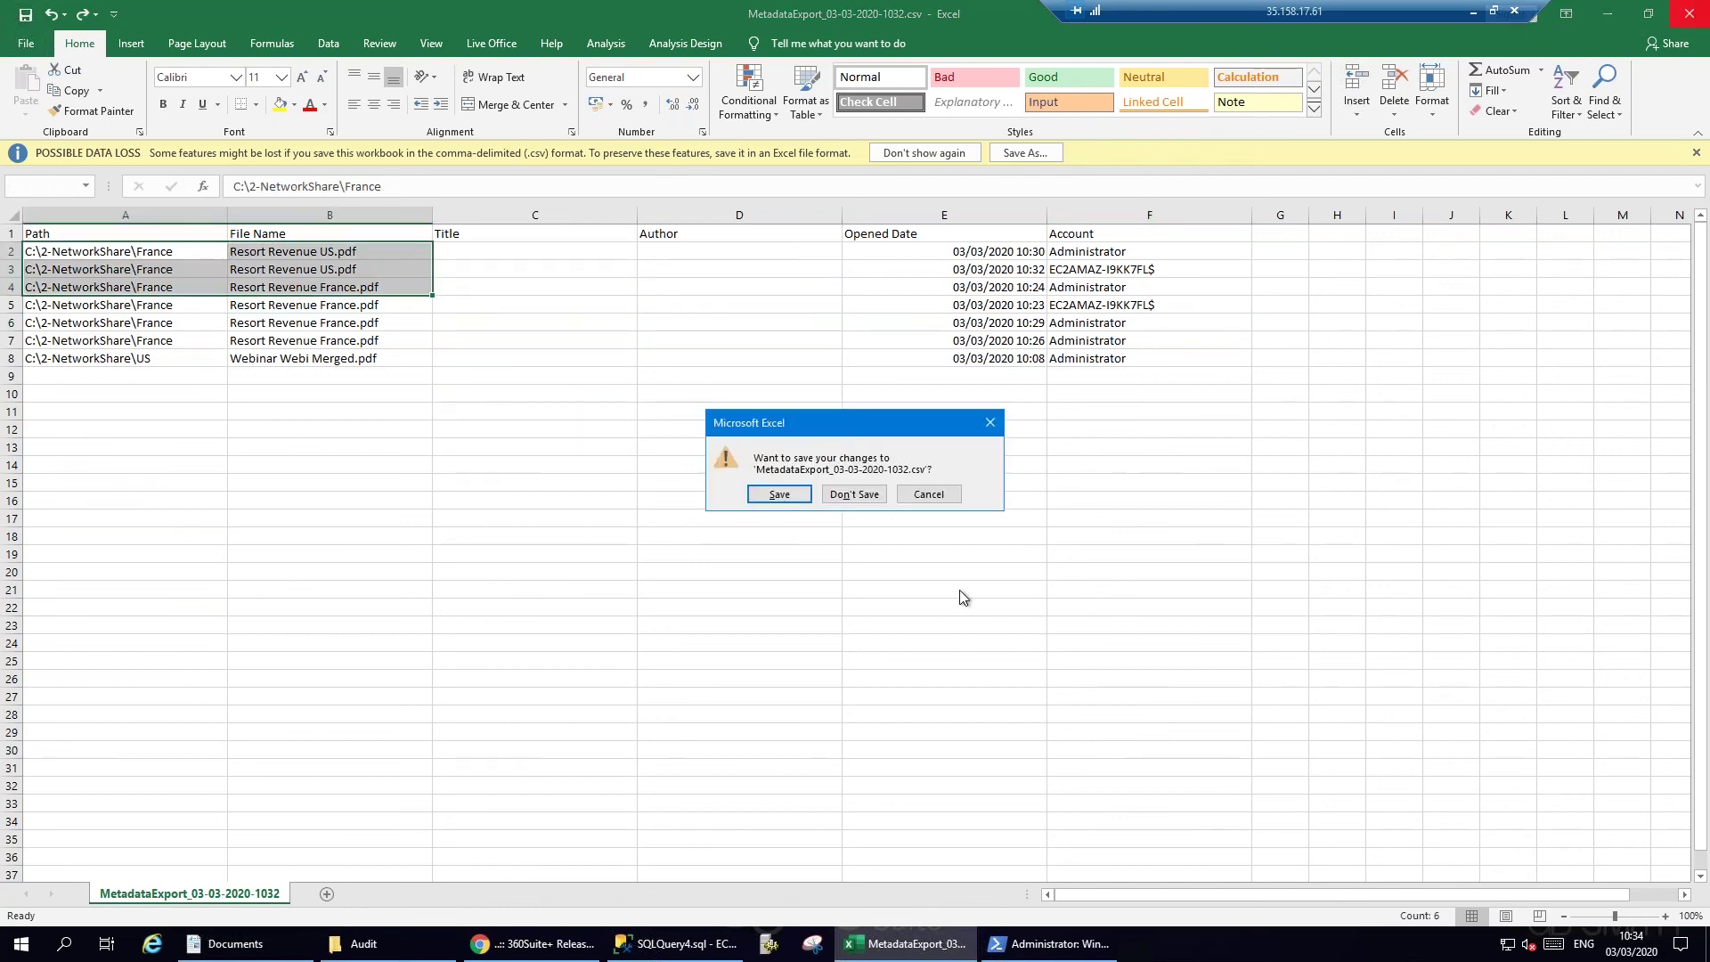
click(862, 497)
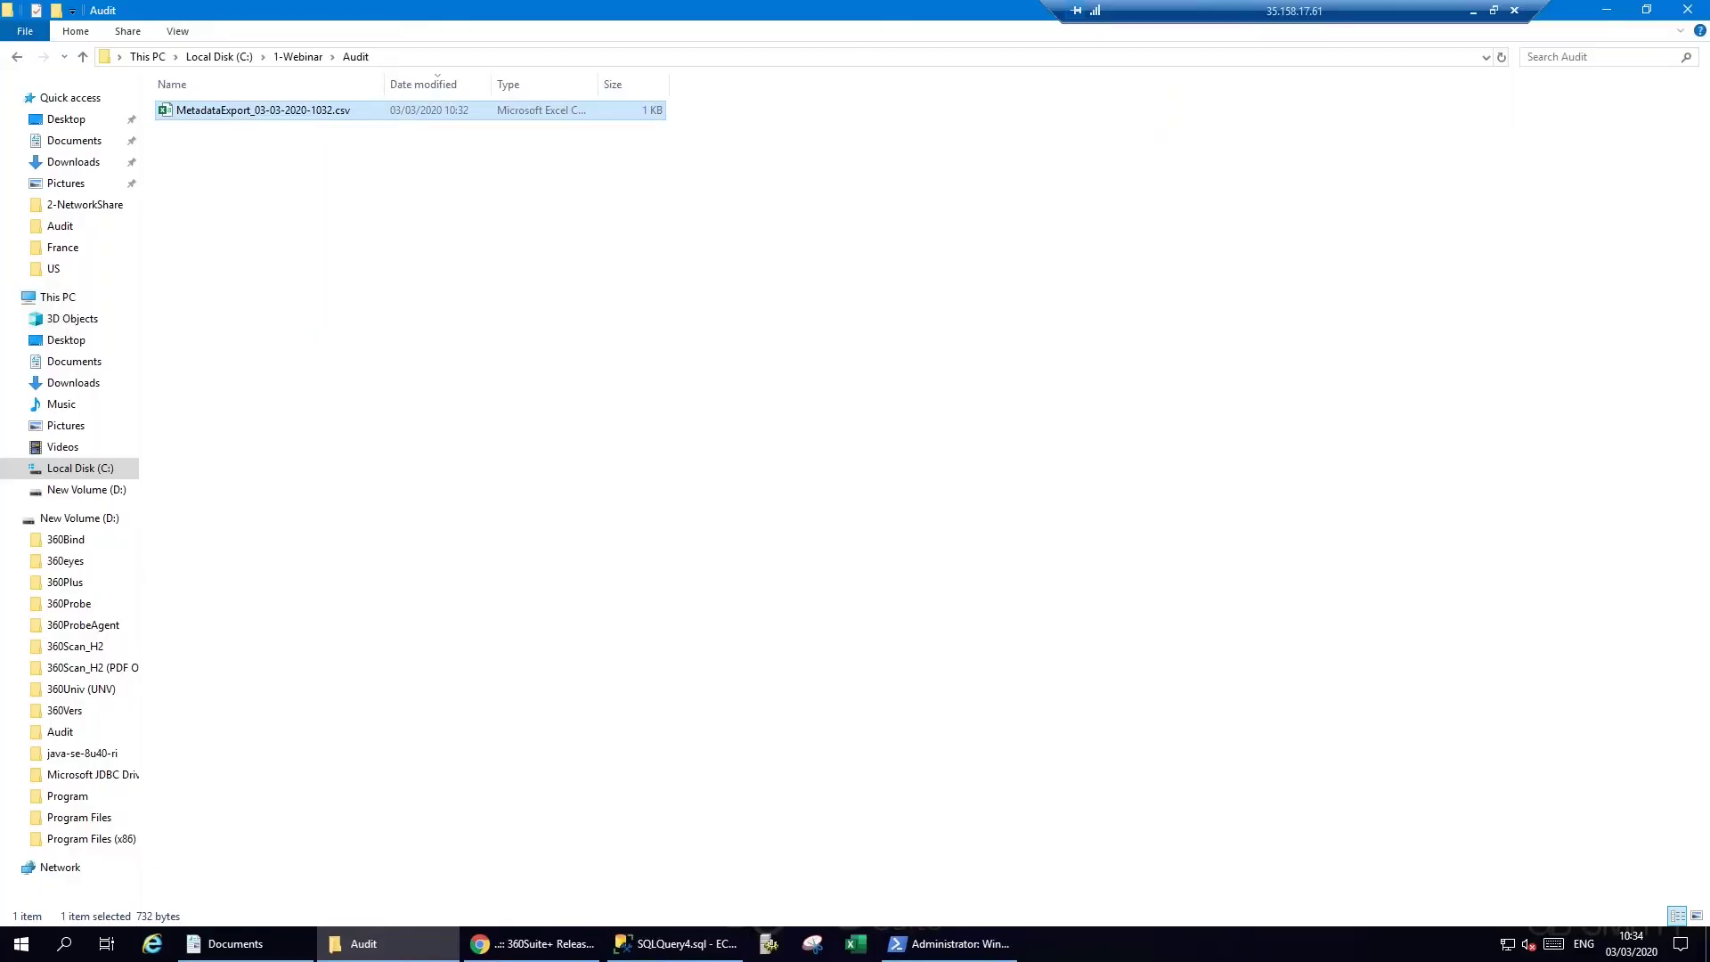
key(Delete)
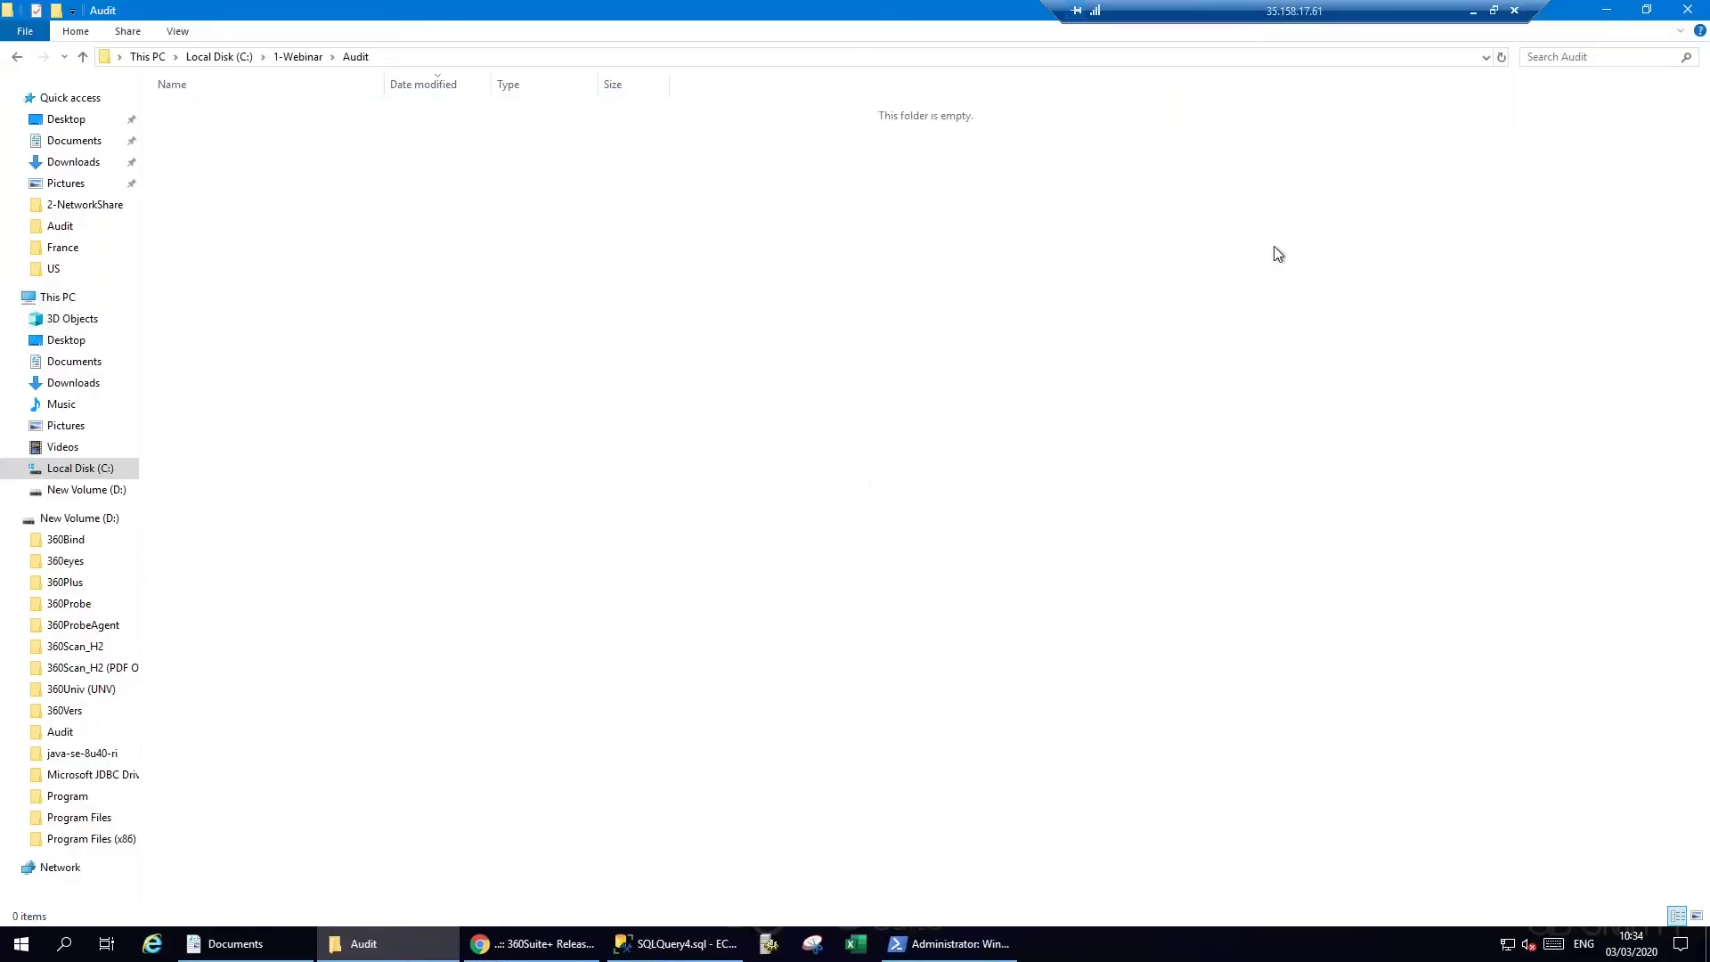
Minimize the remote desktop session and advance the presentation to the closing slide about optimizing the SAP BusinessObjects environment.
click(1472, 10)
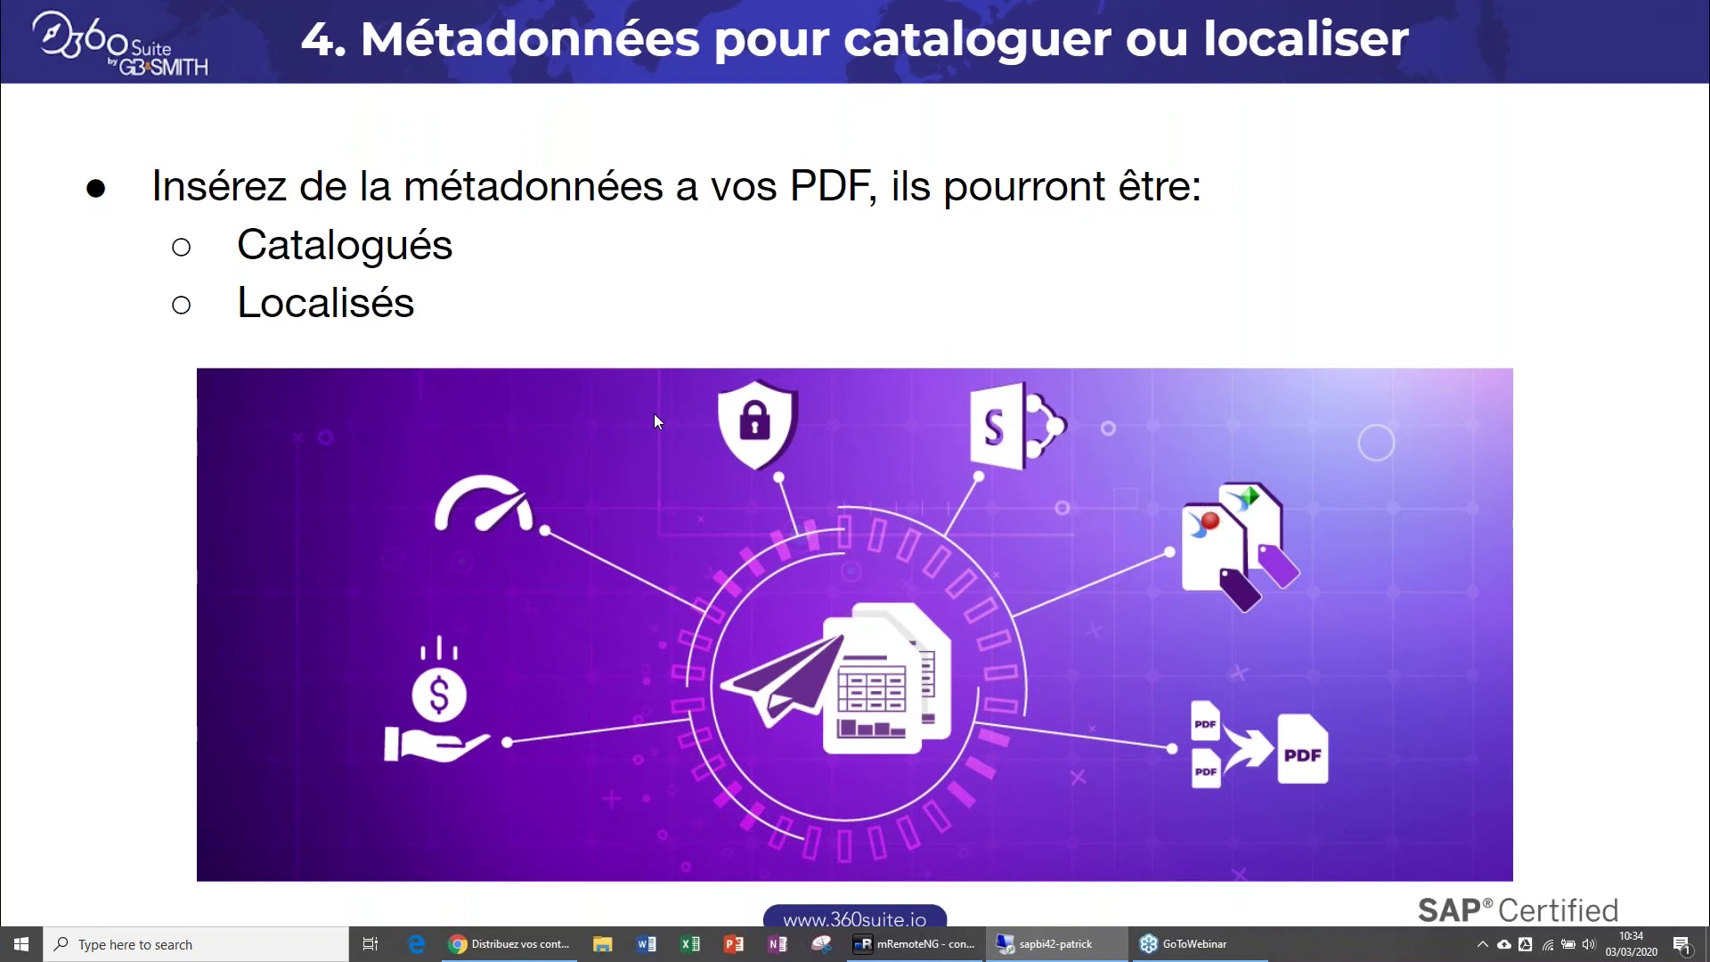
click(525, 312)
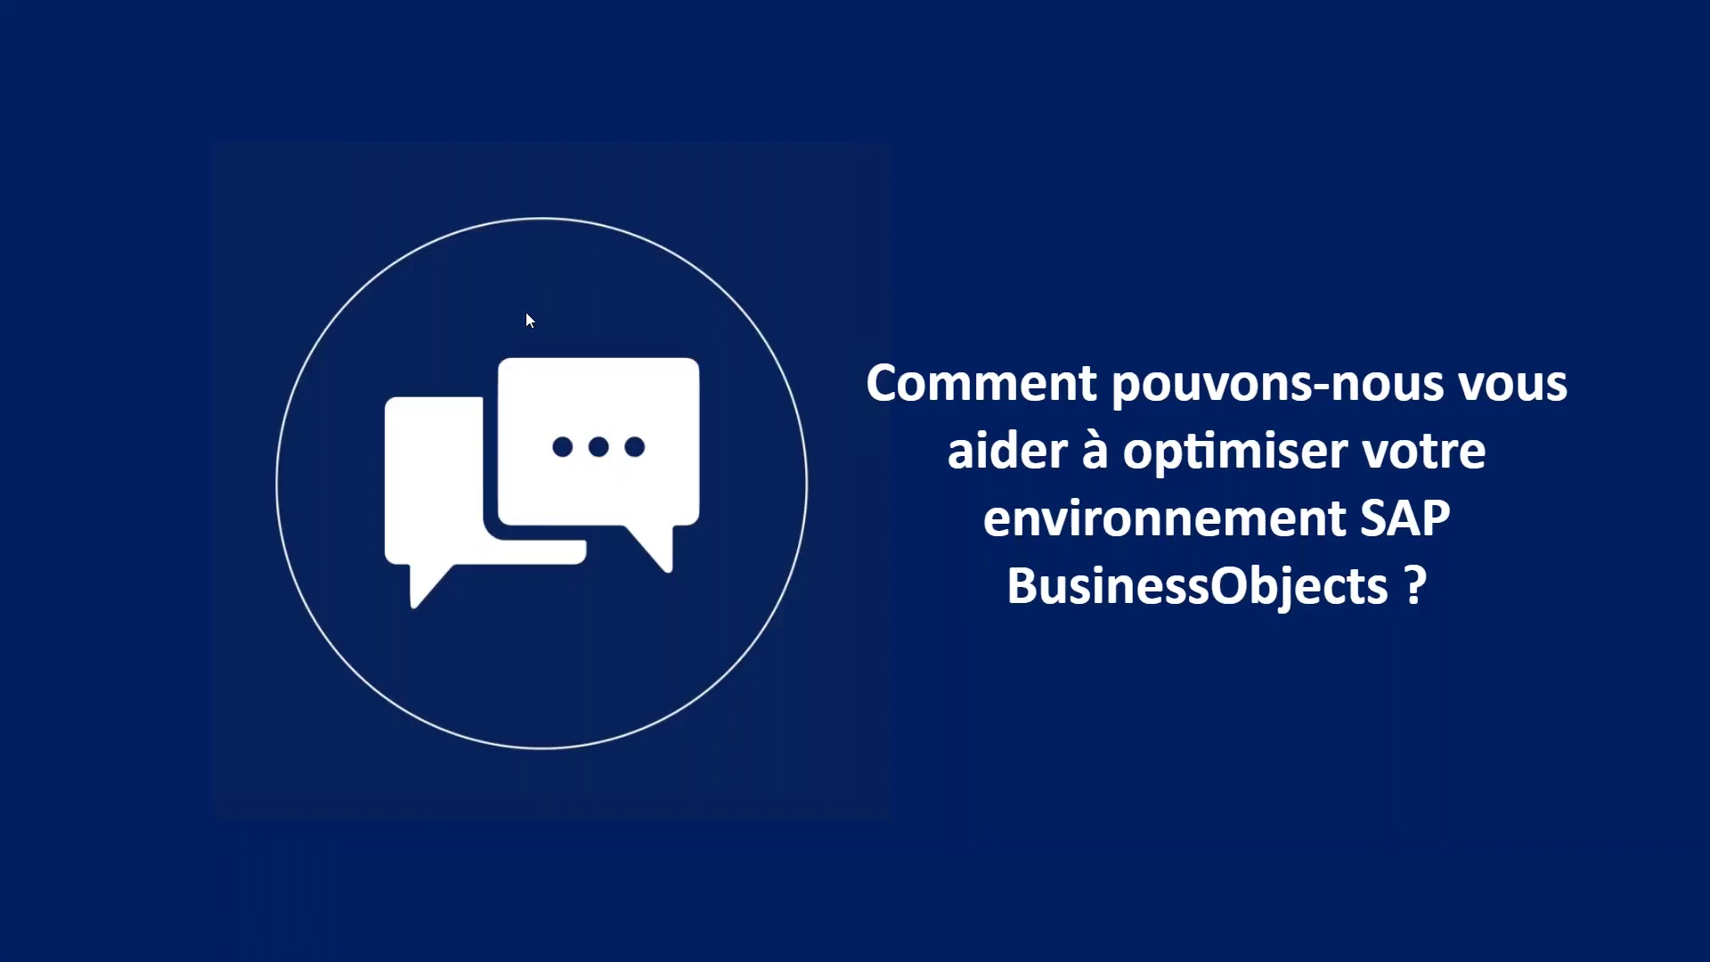